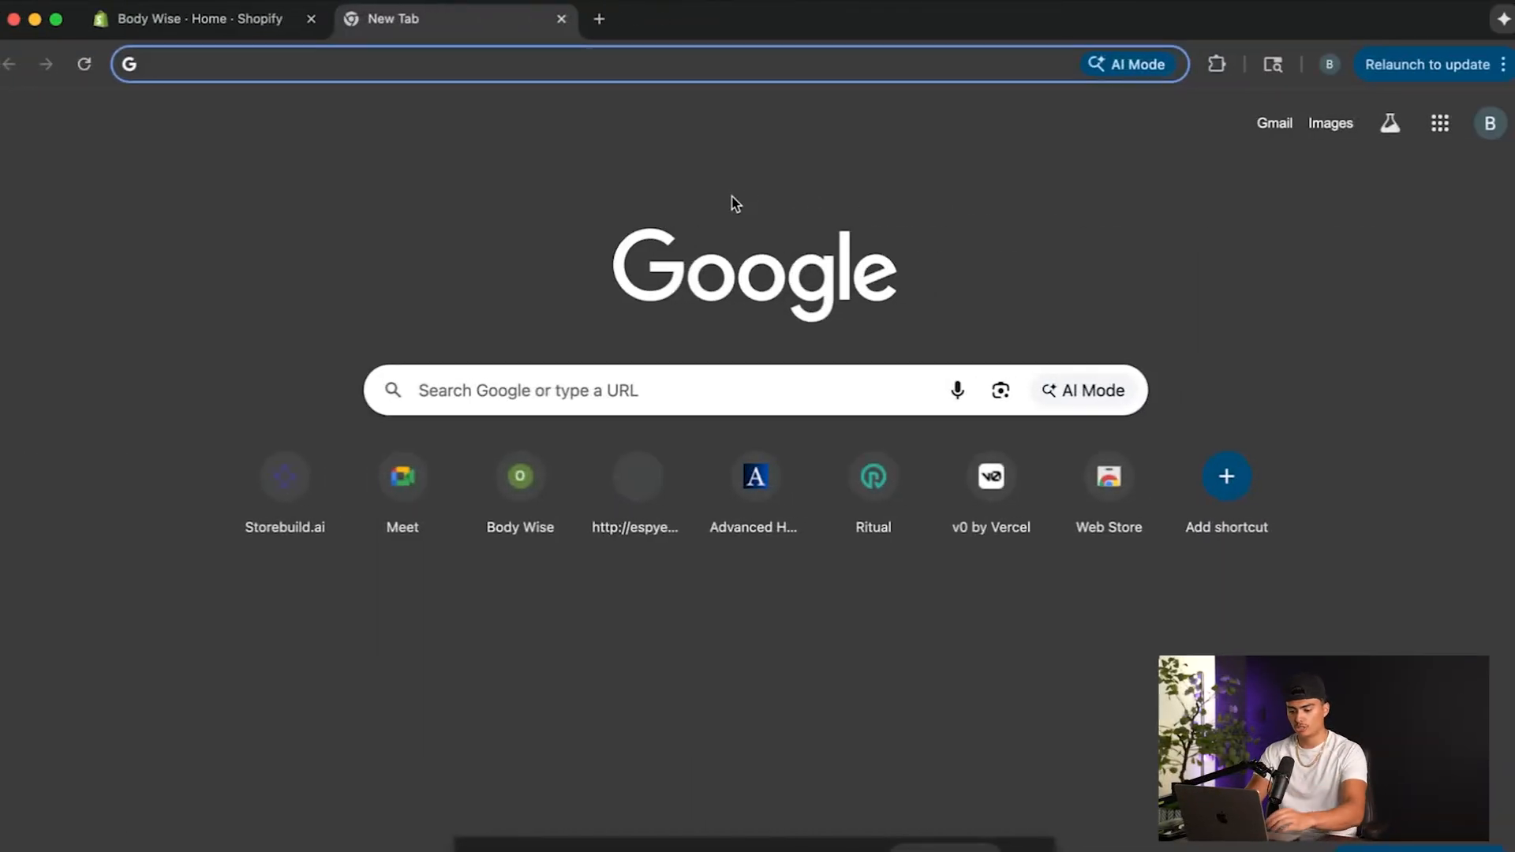
Search the web for "tiktok ads manager" and open the TikTok for Business site from the results.
{"action": "type", "text": "tiktok "}
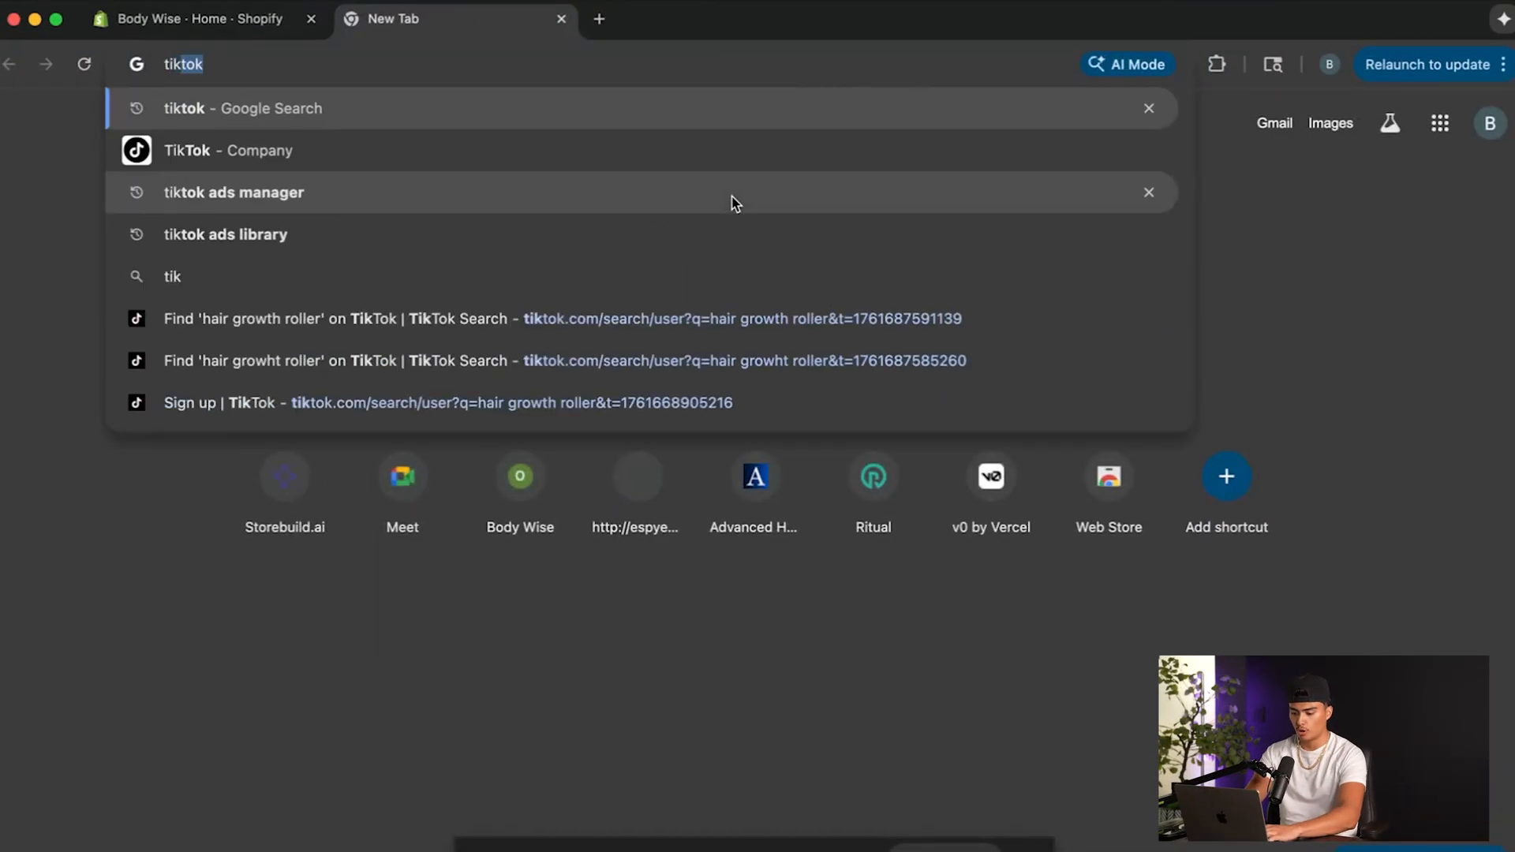
{"action": "type", "text": "ads manager"}
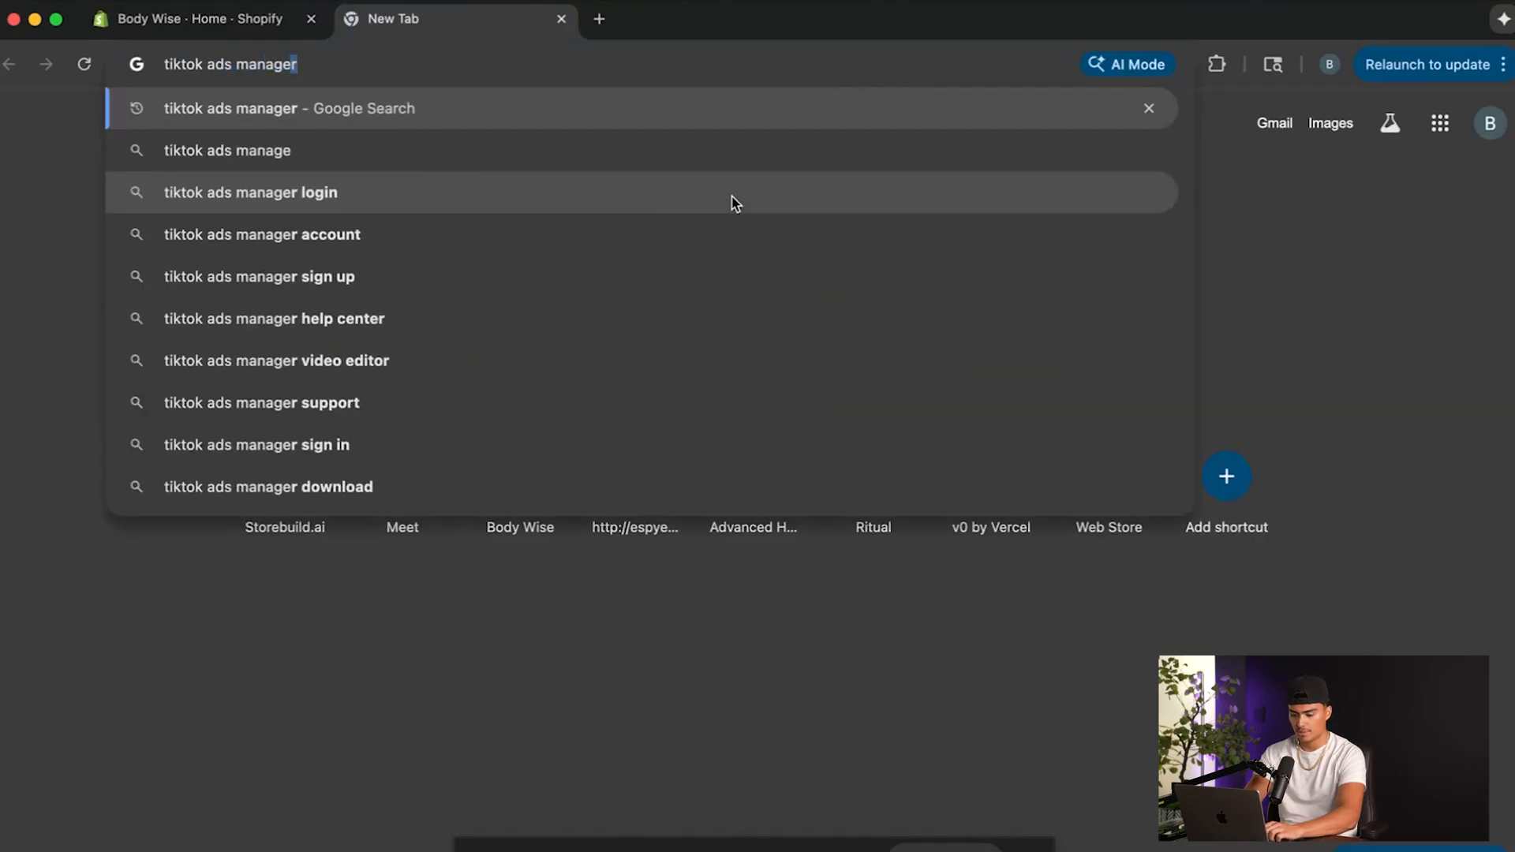
{"action": "key", "text": "Return"}
{"action": "left_click", "coordinate": [454, 412]}
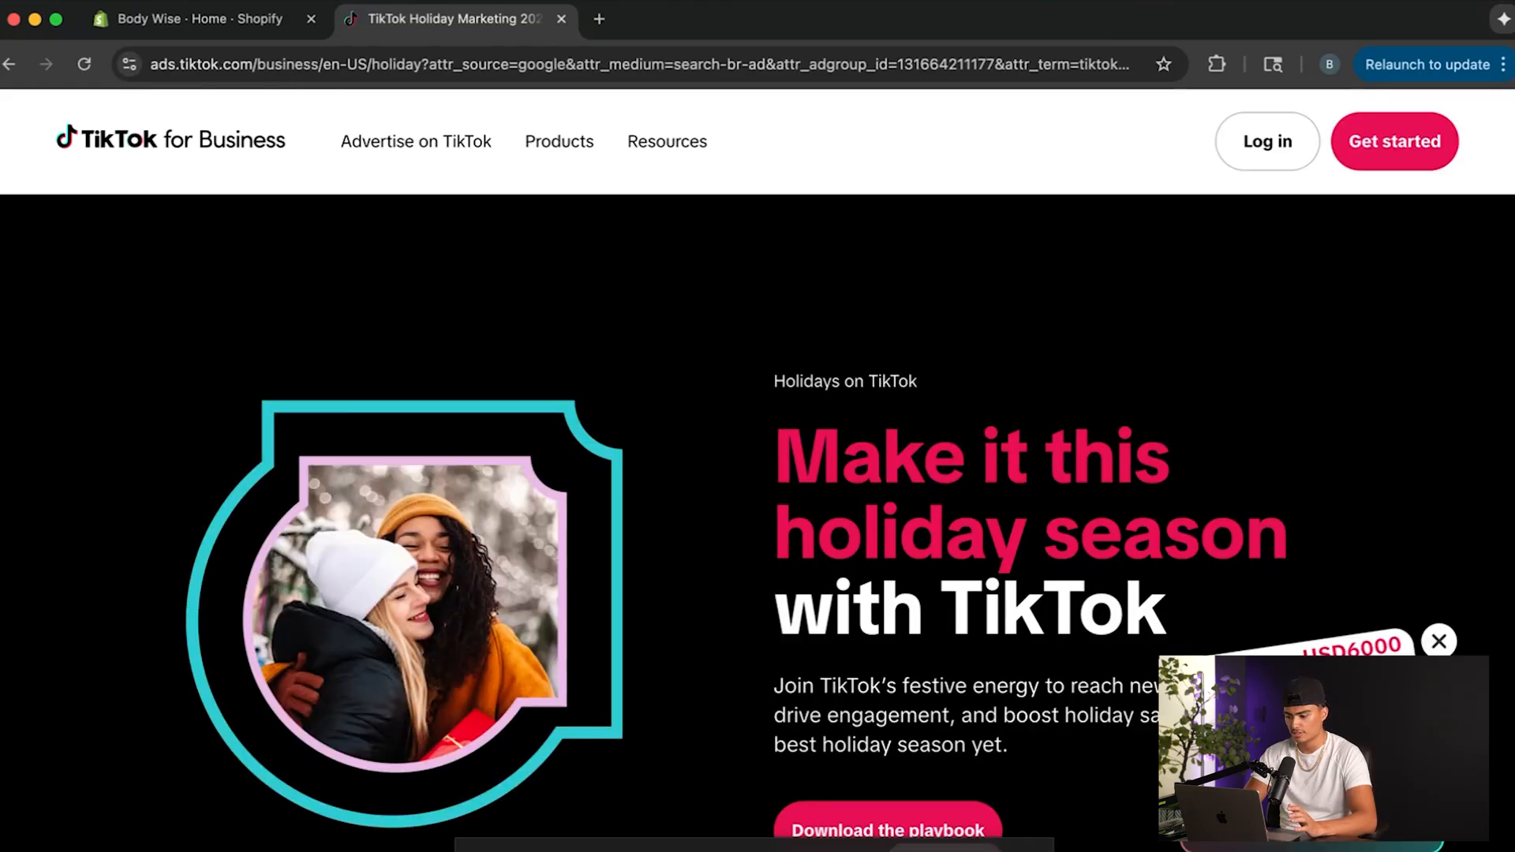
Examine the terms and conditions of the USD 6000 ads credit offer on the TikTok for Business page.
{"action": "left_click", "coordinate": [1314, 750]}
{"action": "scroll", "coordinate": [1313, 750], "scroll_direction": "down", "scroll_amount": 3}
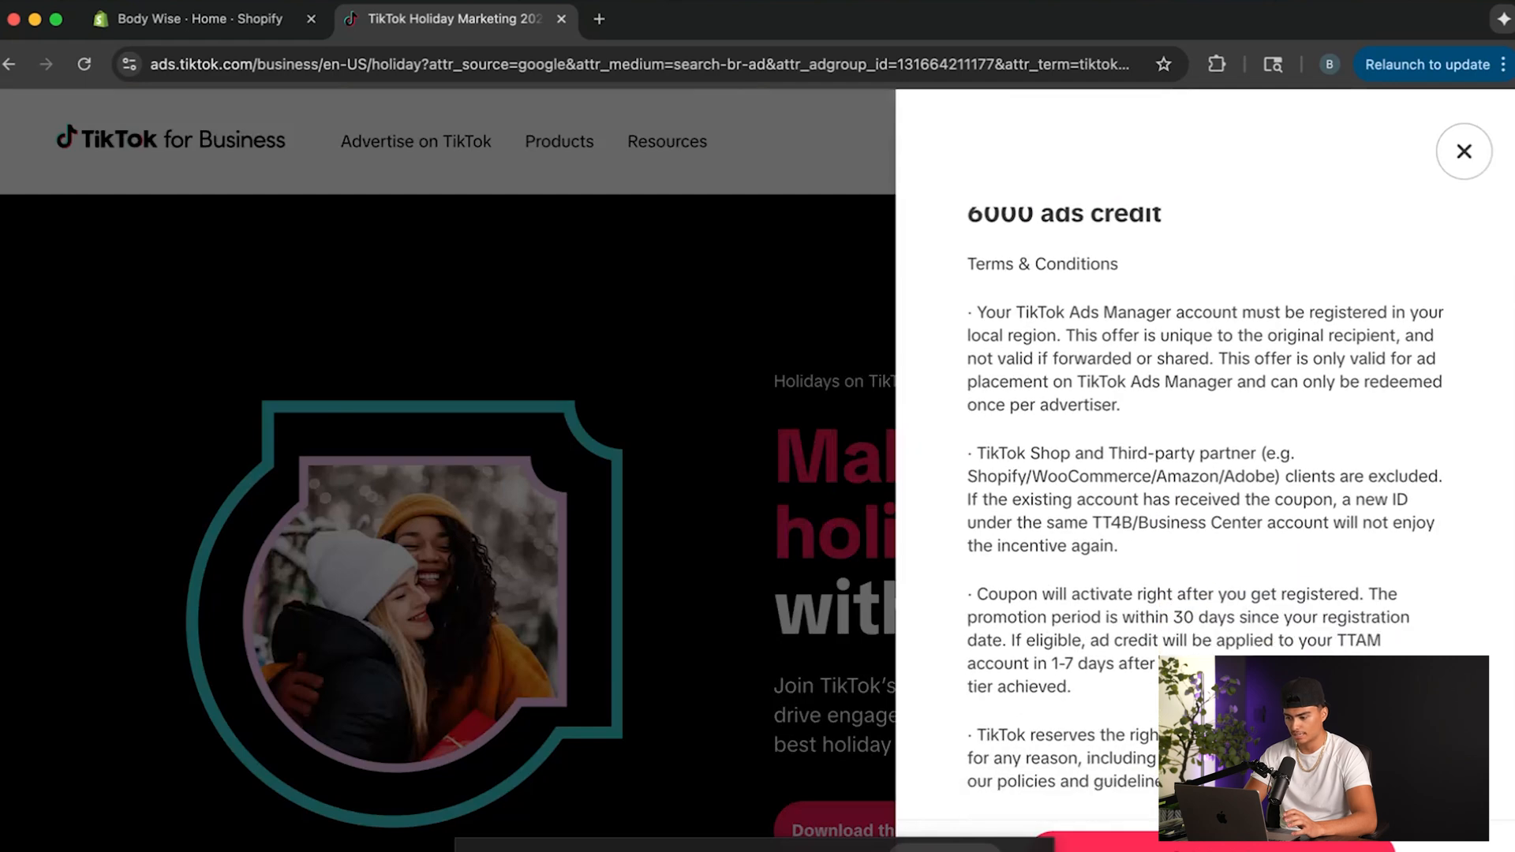
{"action": "left_click", "coordinate": [885, 628]}
Look up the signed-in Google account's e-mail and fill in the sign-up form's e-mail and account password.
{"action": "key", "text": "super+t"}
{"action": "left_click", "coordinate": [1490, 126]}
{"action": "left_click_drag", "start_coordinate": [1194, 198], "coordinate": [1394, 193]}
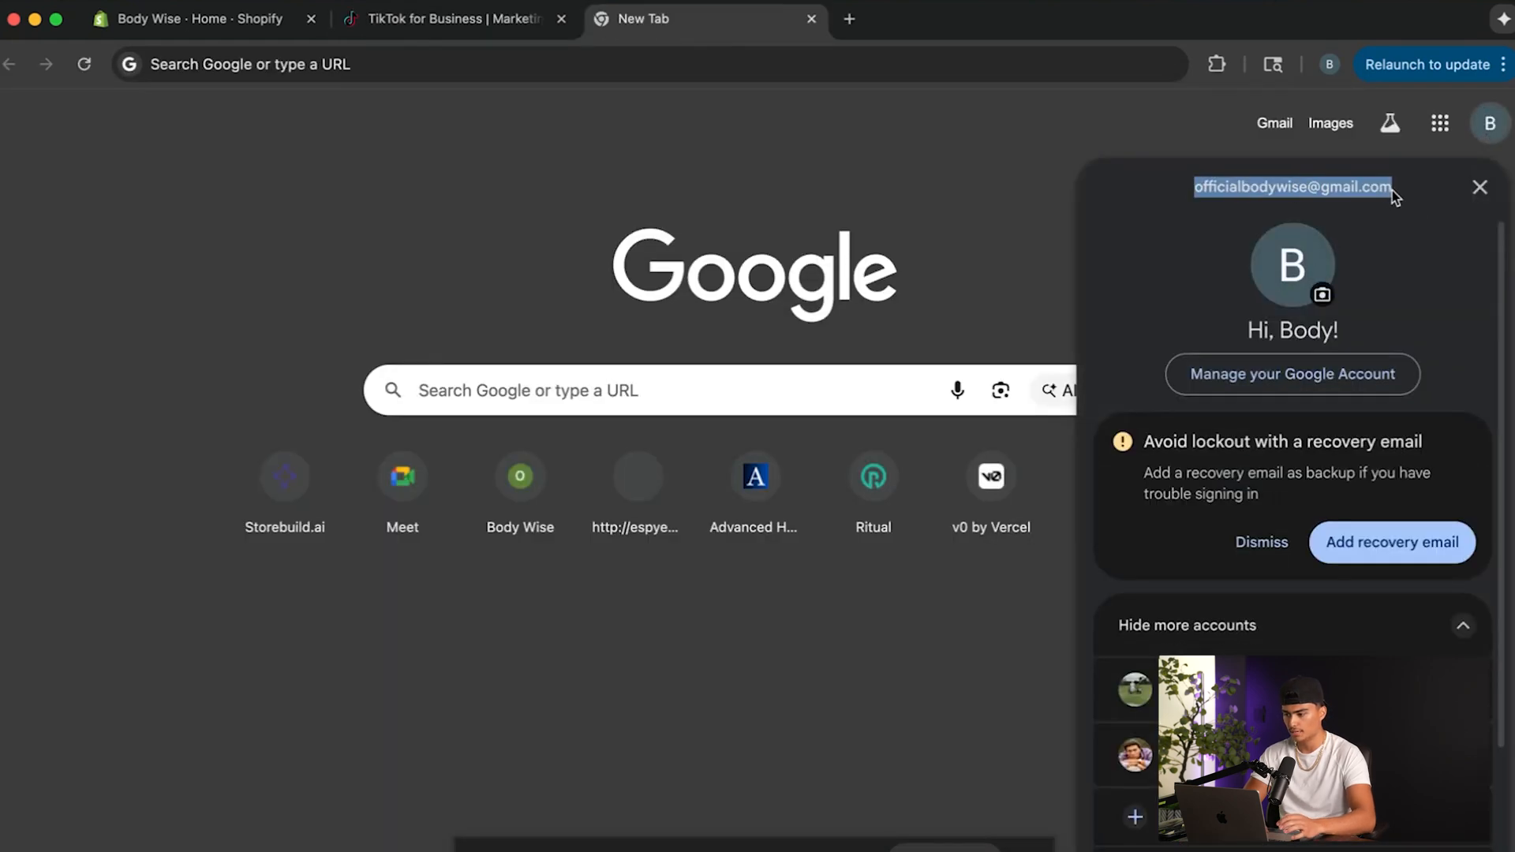
{"action": "left_click", "coordinate": [501, 22]}
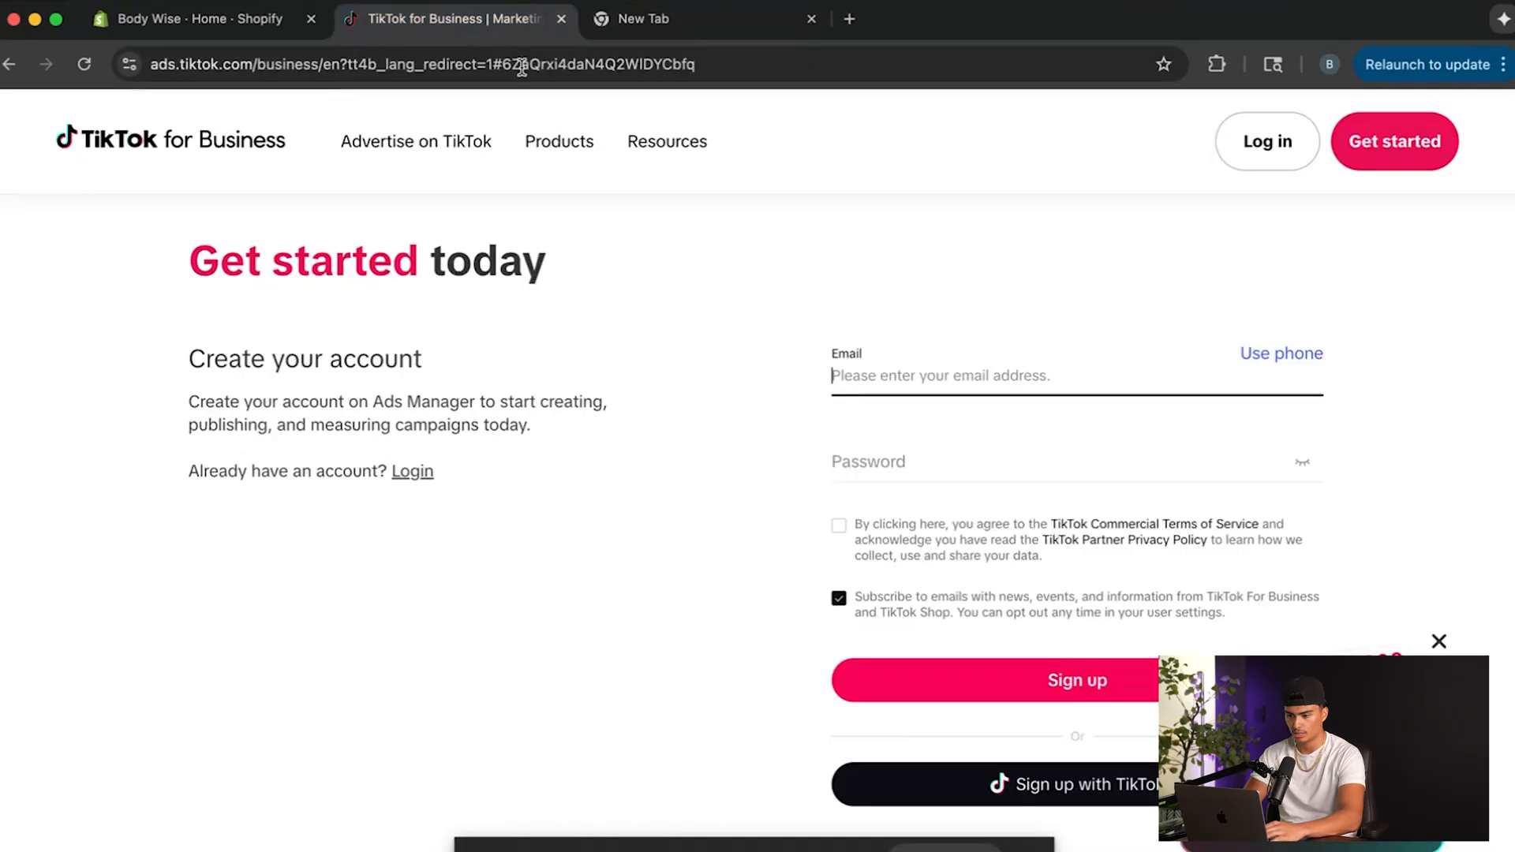
Agree to the commercial terms and submit the sign-up, matching the two letter "e" shapes in the captcha.
{"action": "left_click", "coordinate": [839, 526]}
{"action": "left_click", "coordinate": [949, 676]}
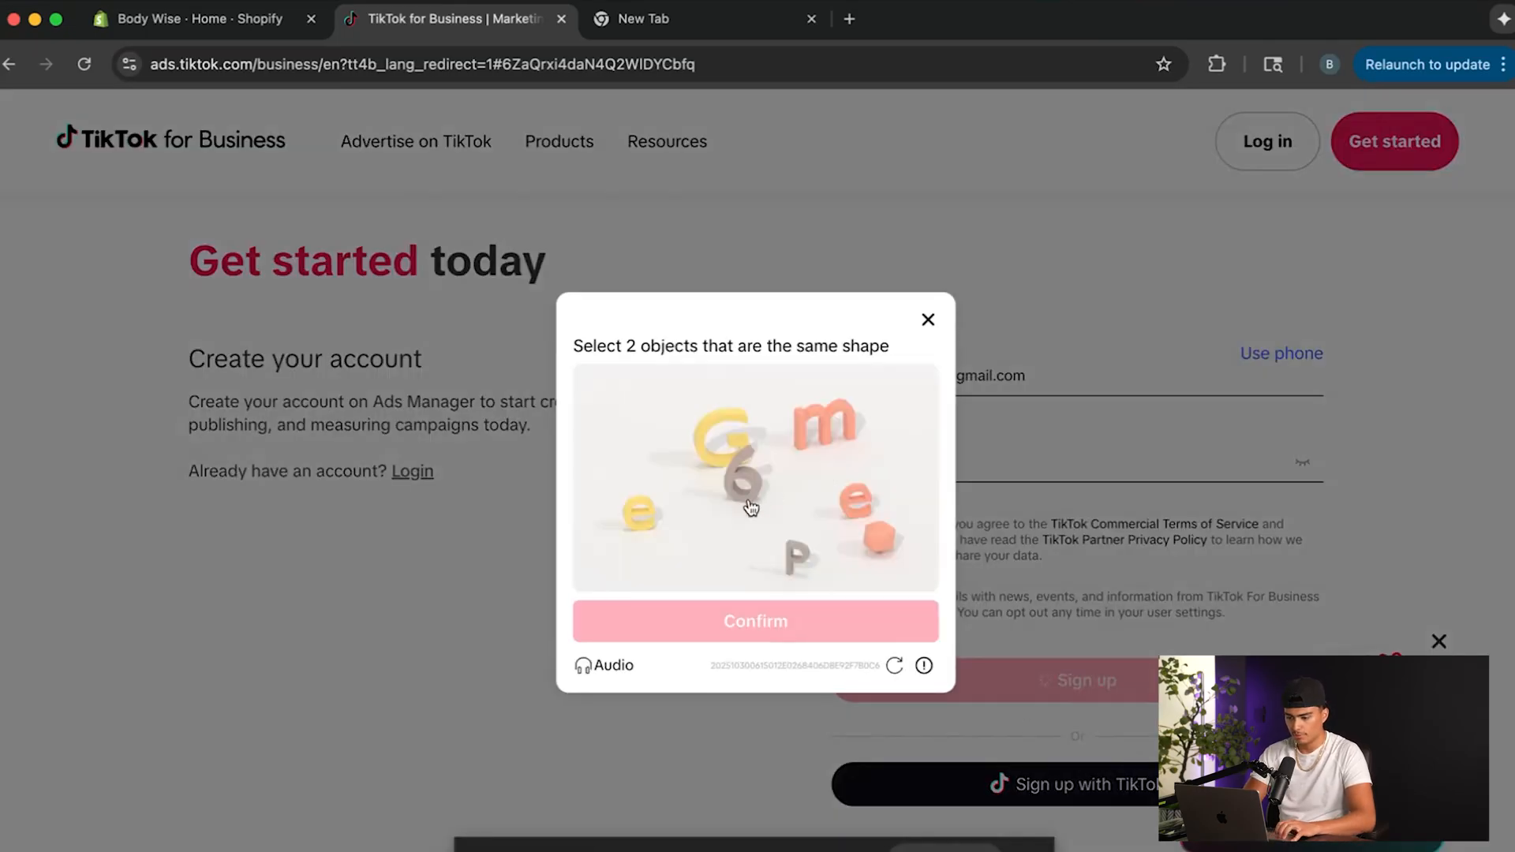
{"action": "left_click", "coordinate": [632, 518]}
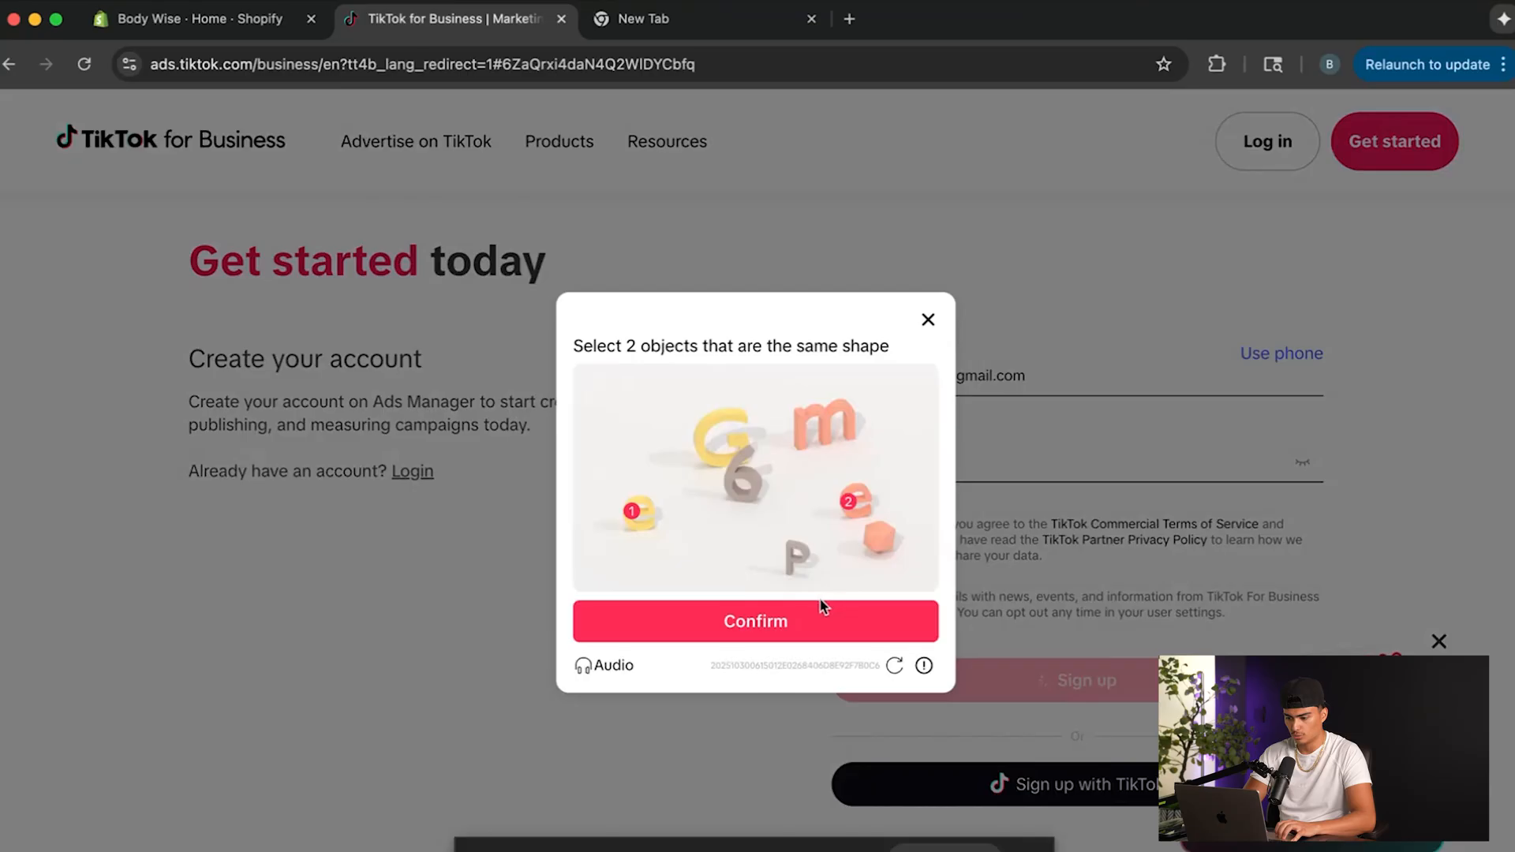
{"action": "left_click", "coordinate": [801, 624]}
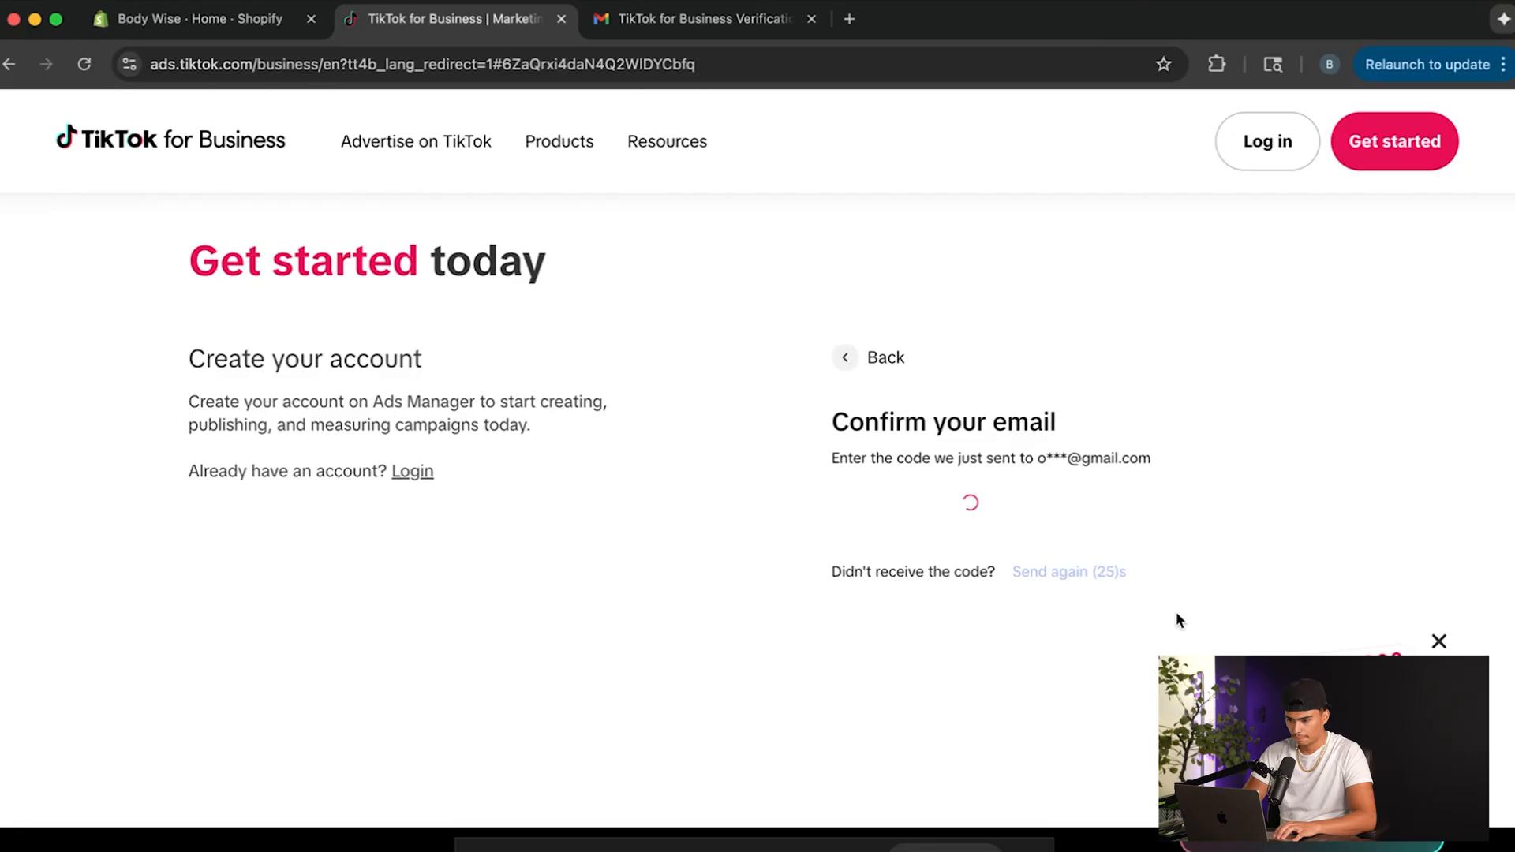
{"action": "scroll", "coordinate": [977, 484], "scroll_direction": "down", "scroll_amount": 1}
{"action": "left_click", "coordinate": [909, 352]}
{"action": "type", "text": "Body W"}
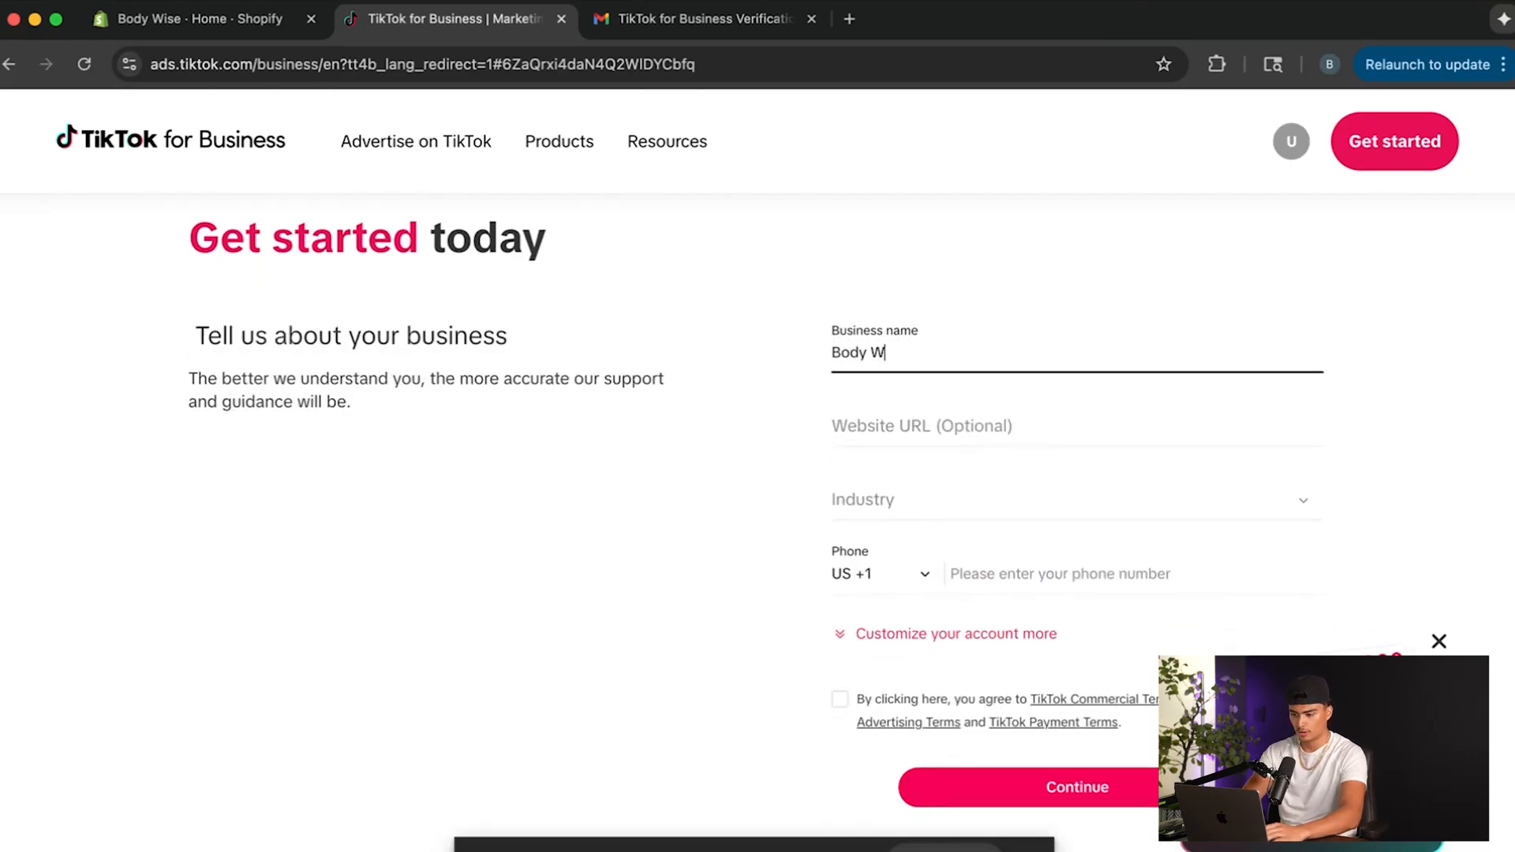
{"action": "type", "text": "ise"}
{"action": "left_click", "coordinate": [916, 427]}
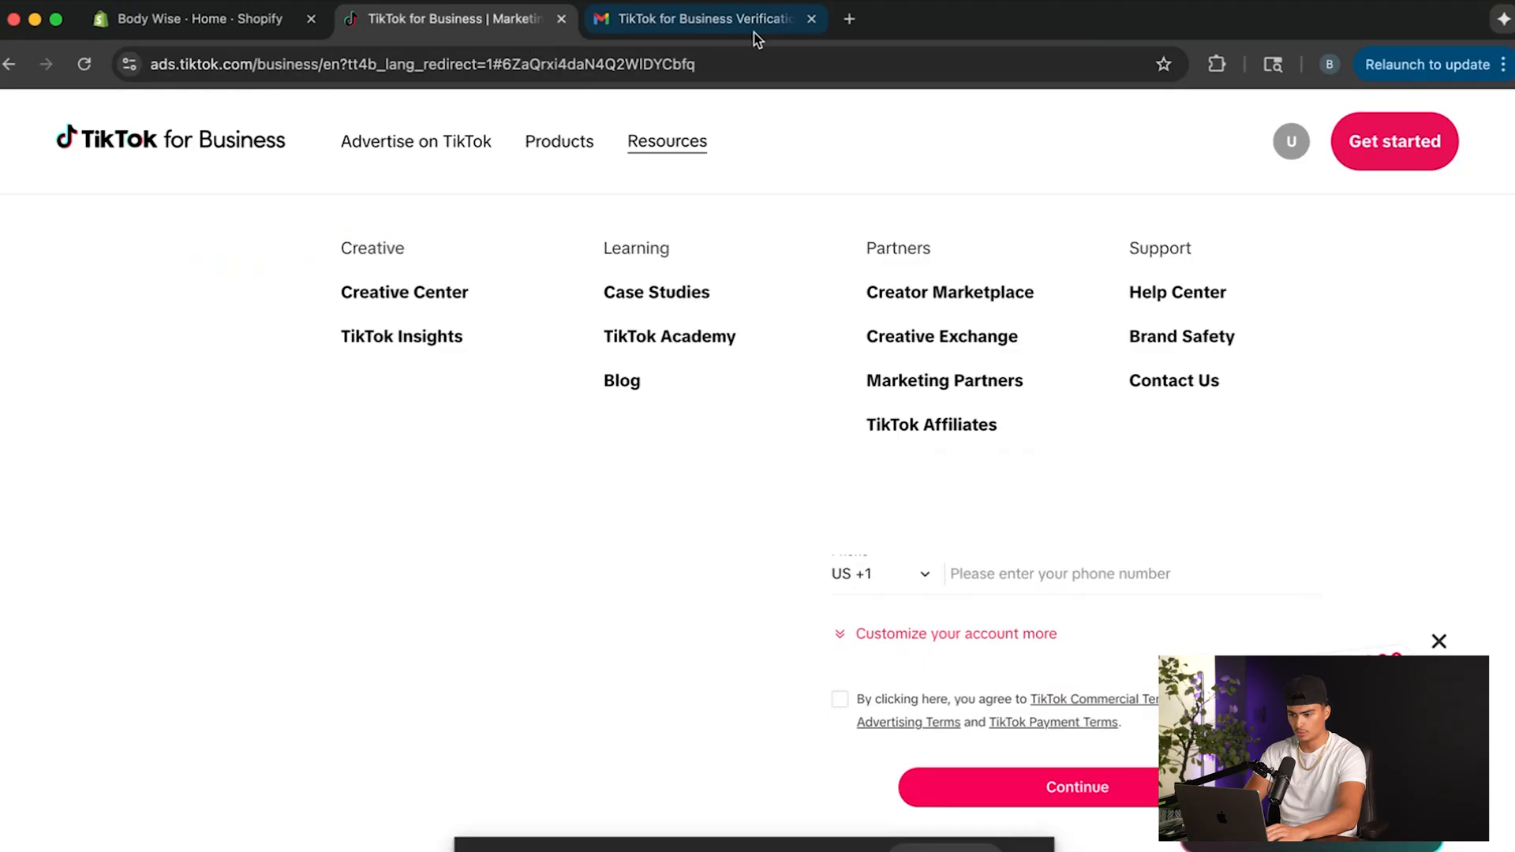
{"action": "left_click", "coordinate": [846, 19]}
{"action": "type", "text": "of"}
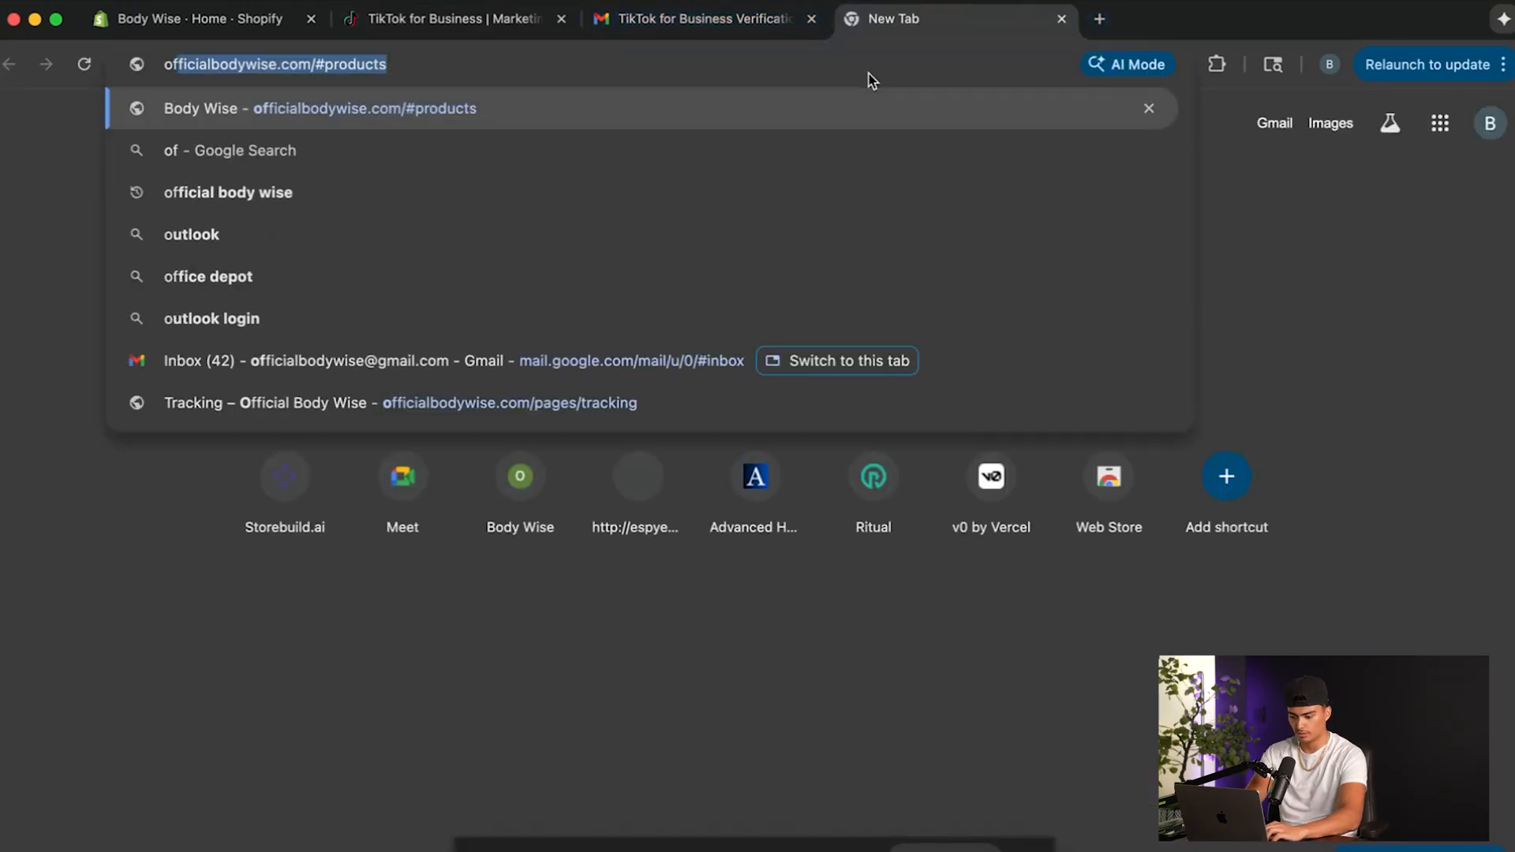
{"action": "key", "text": "Return"}
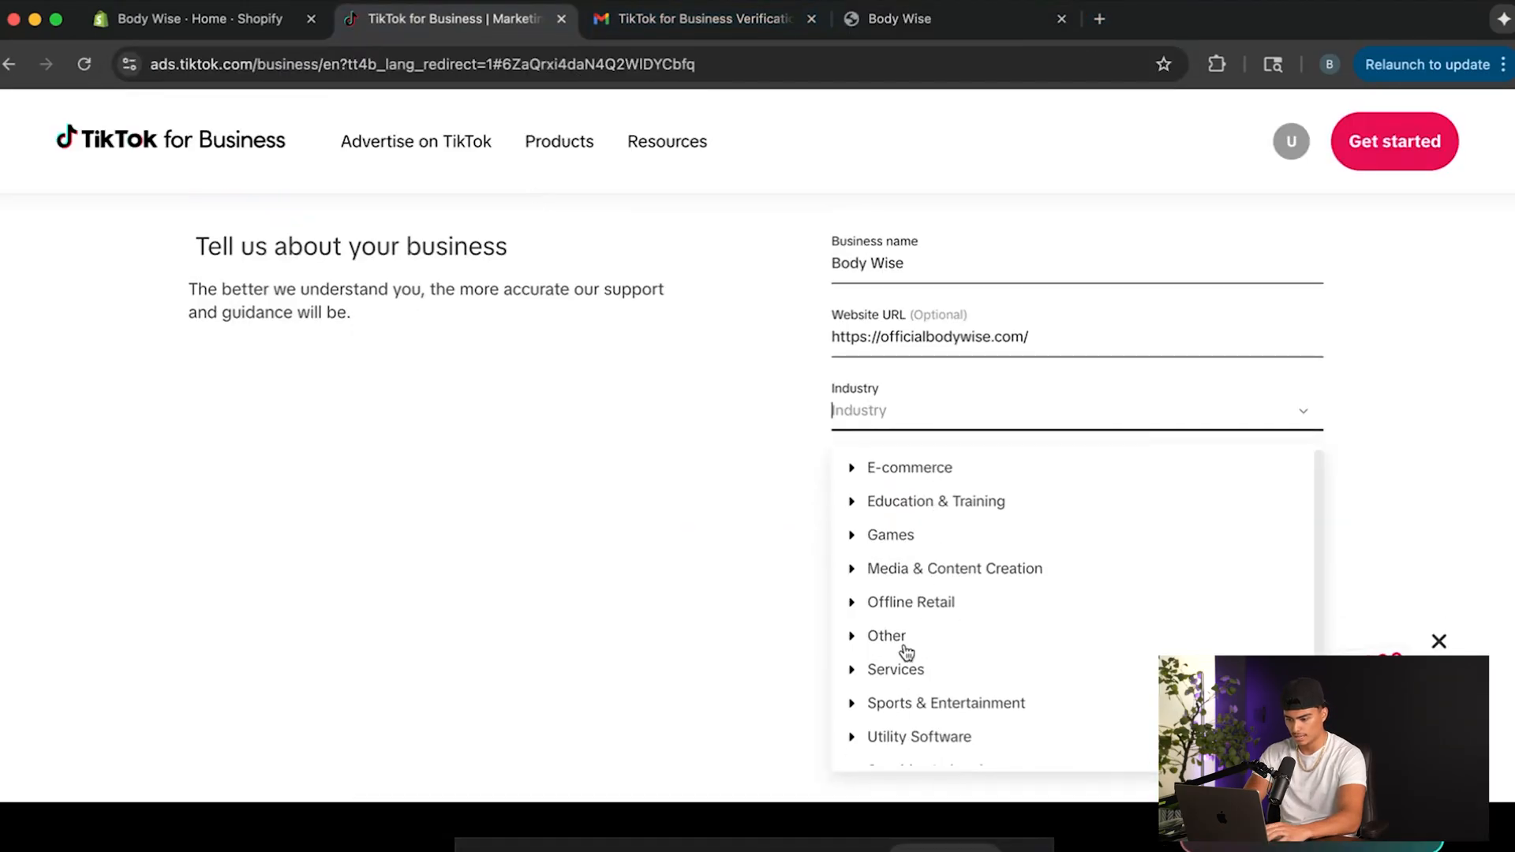
Set the business industry to Cosmetics & Personal Care under E-commerce.
{"action": "left_click", "coordinate": [852, 470]}
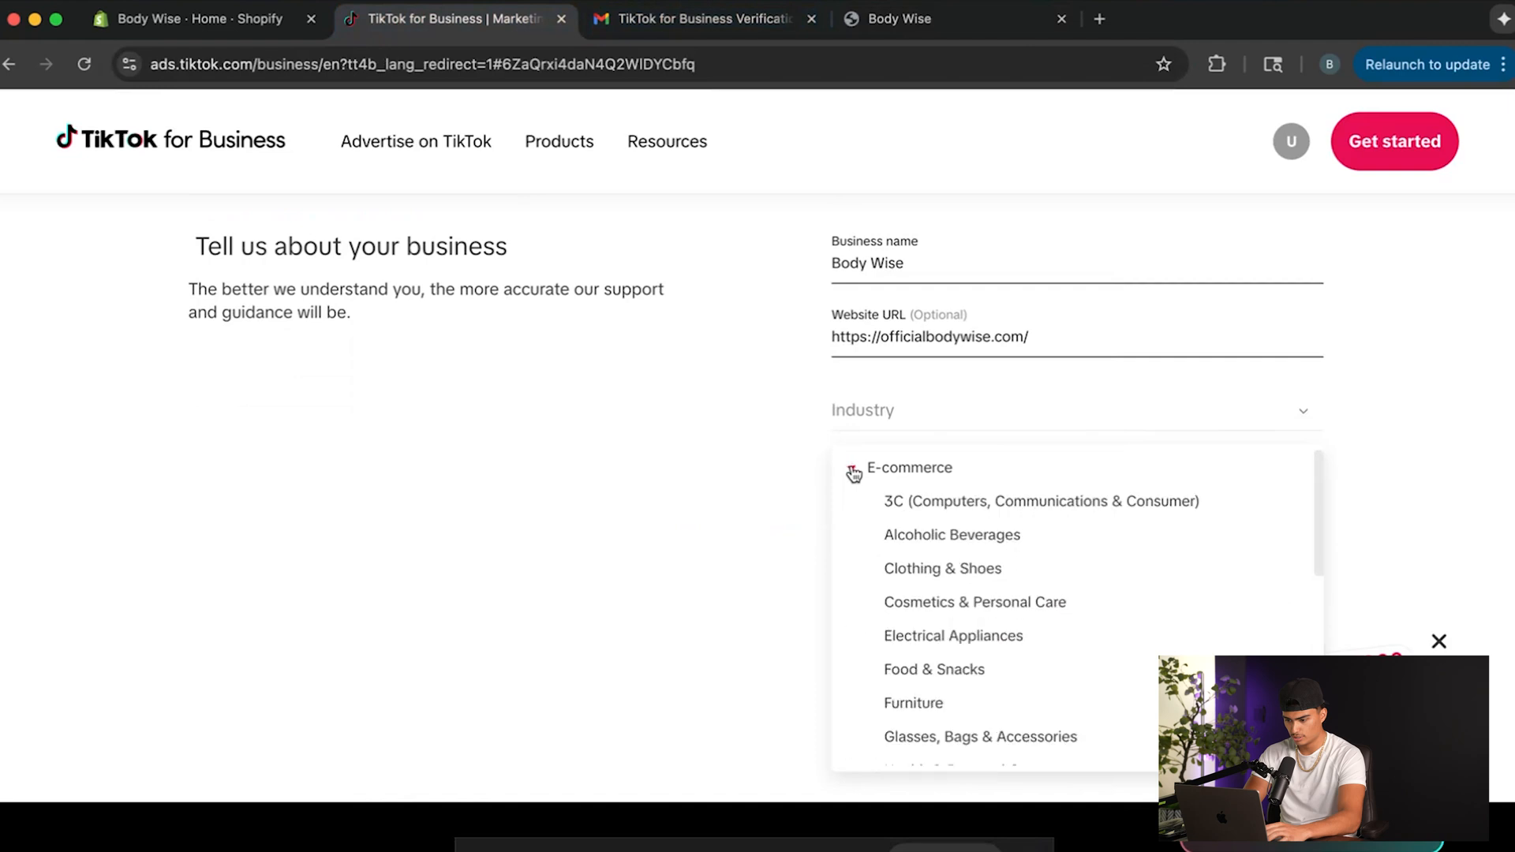
{"action": "scroll", "coordinate": [952, 561], "scroll_direction": "down", "scroll_amount": 2}
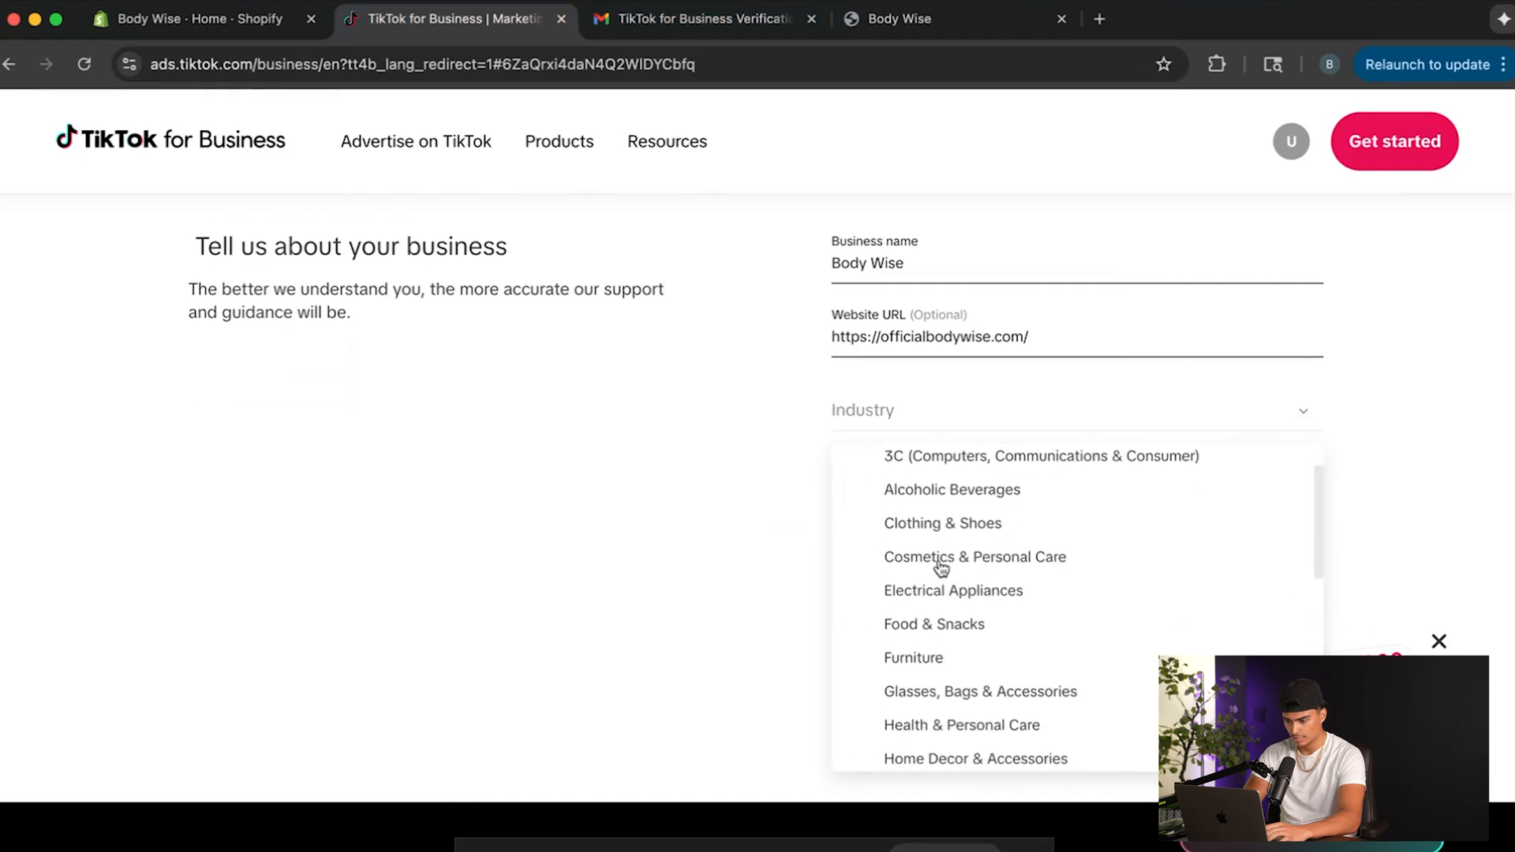
{"action": "left_click", "coordinate": [941, 565]}
Enter the business phone number, agree to the advertising and payment terms, and submit the business details.
{"action": "left_click", "coordinate": [1001, 489]}
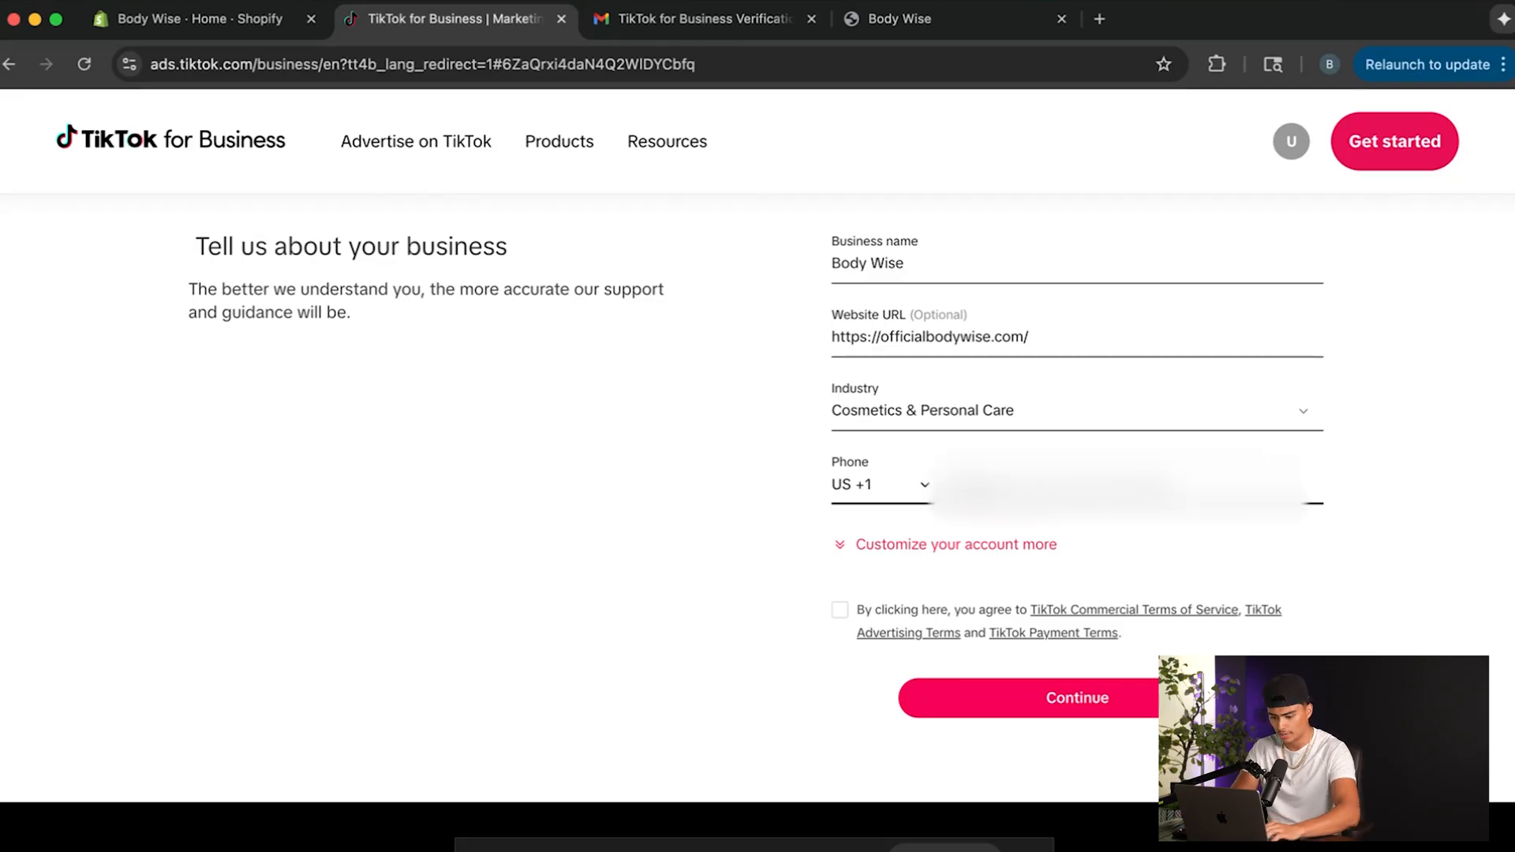
{"action": "type", "text": "5"}
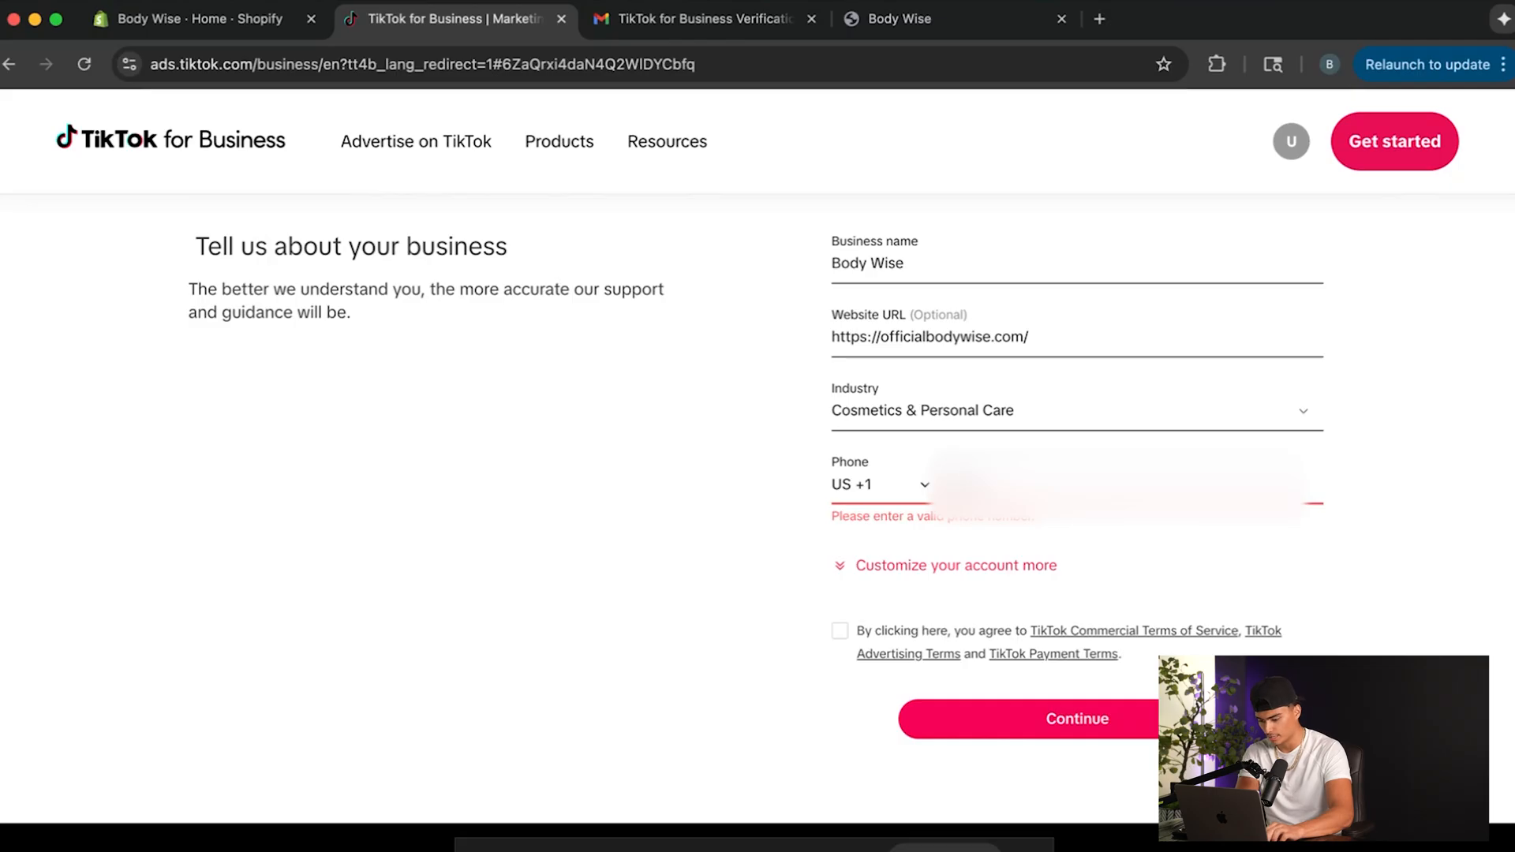
{"action": "type", "text": "5"}
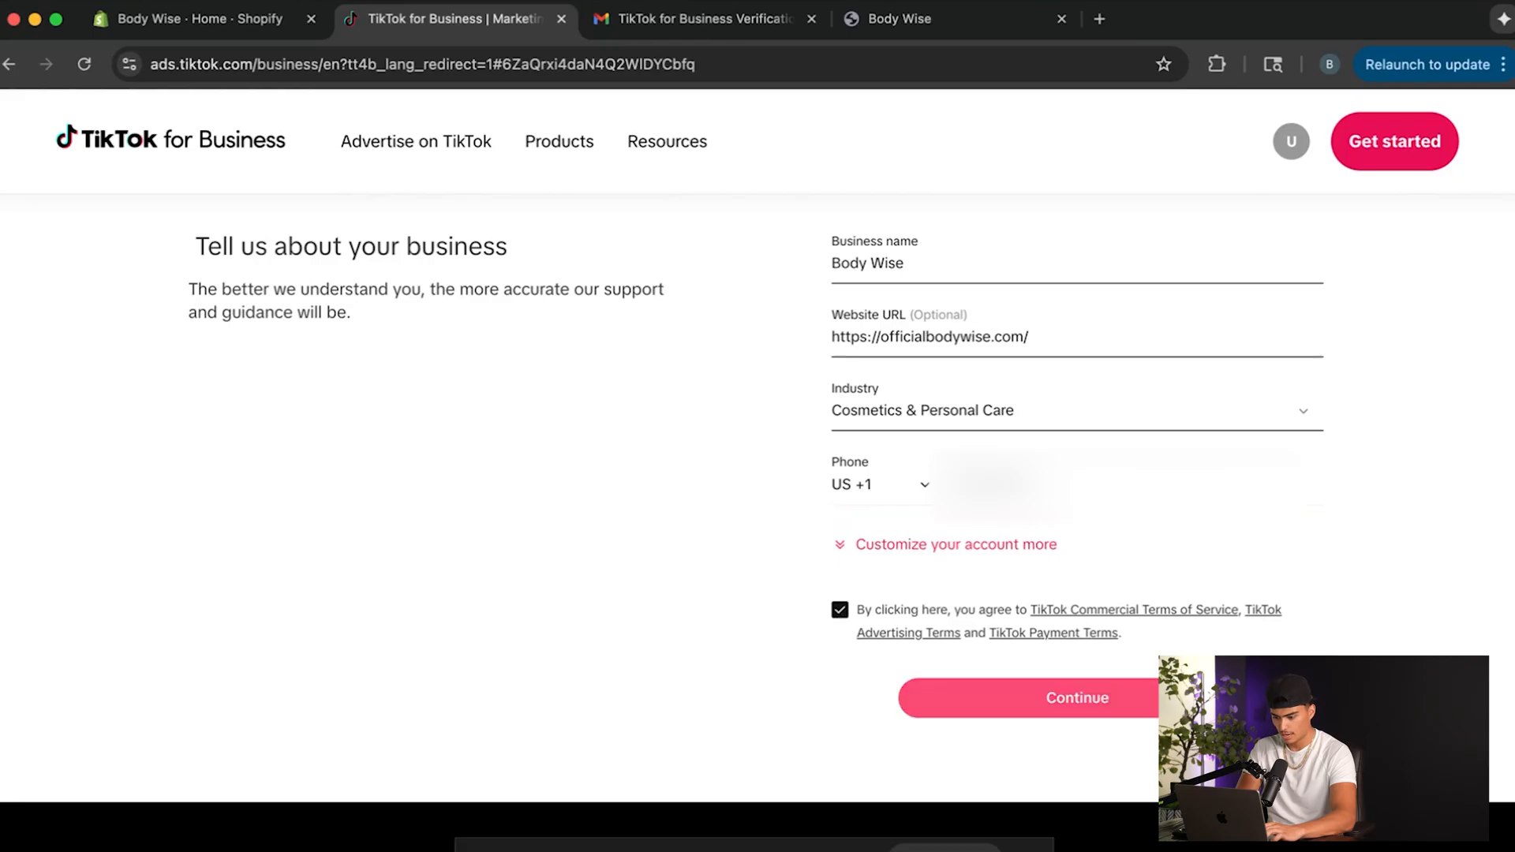
{"action": "left_click", "coordinate": [1142, 700]}
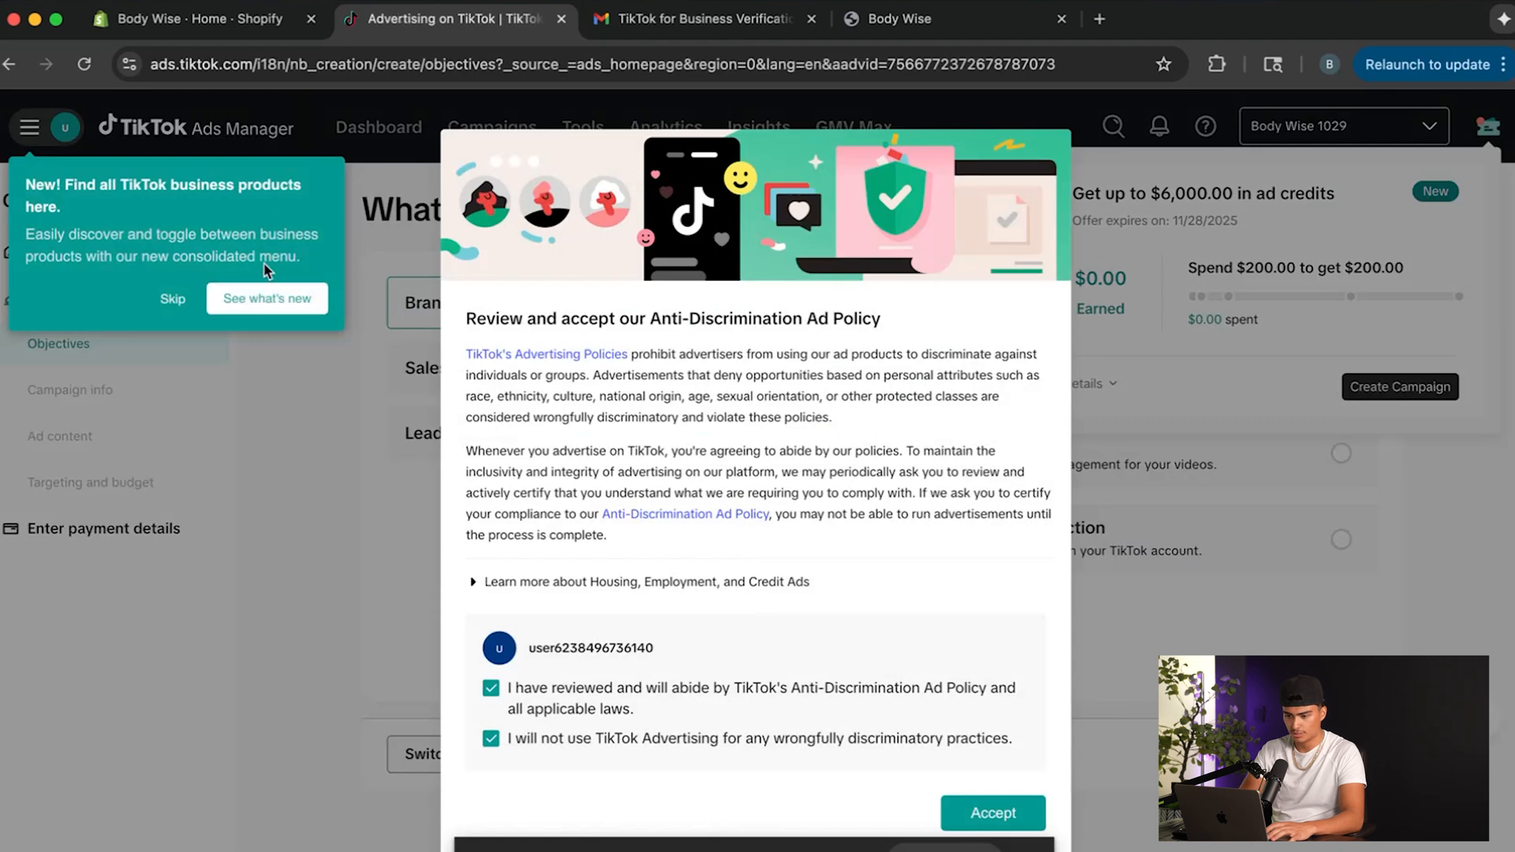
Accept the Anti-Discrimination Ad Policy, skipping the product menu tip, and open Events Manager.
{"action": "left_click", "coordinate": [173, 299]}
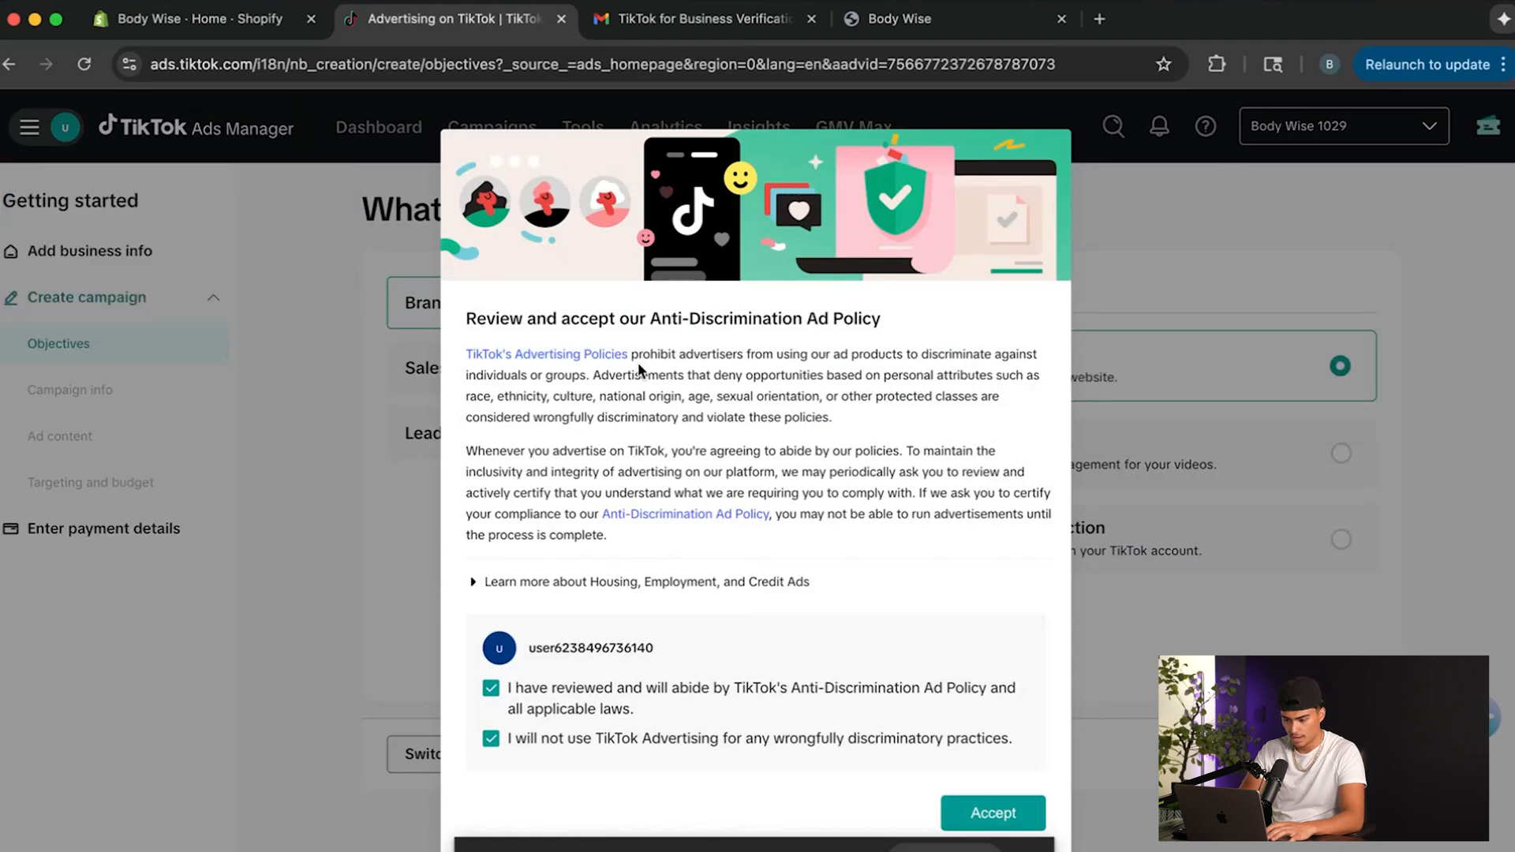
{"action": "left_click", "coordinate": [993, 813]}
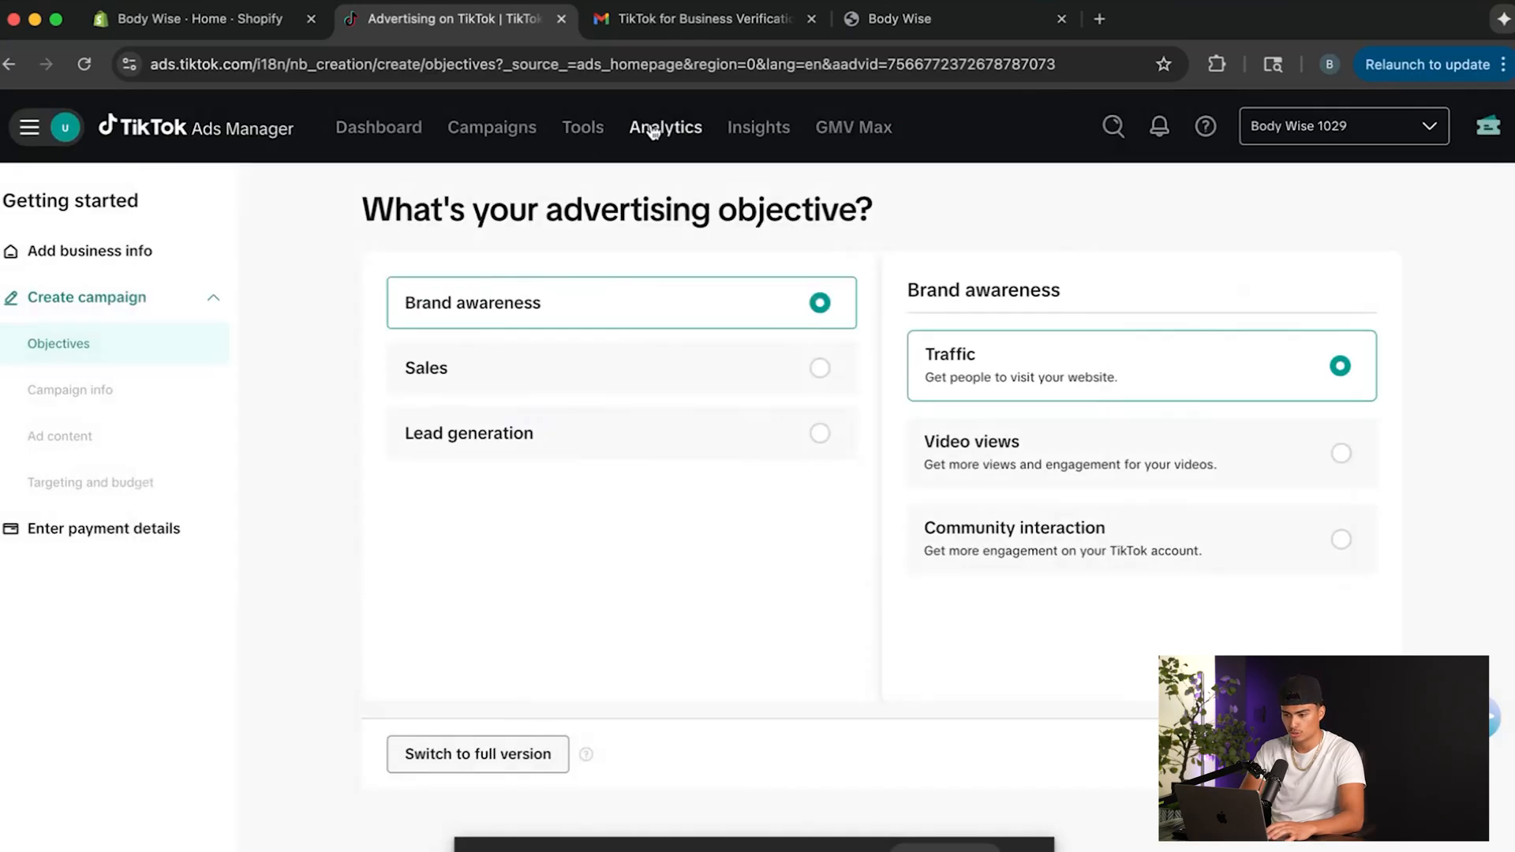
{"action": "mouse_move", "coordinate": [580, 133]}
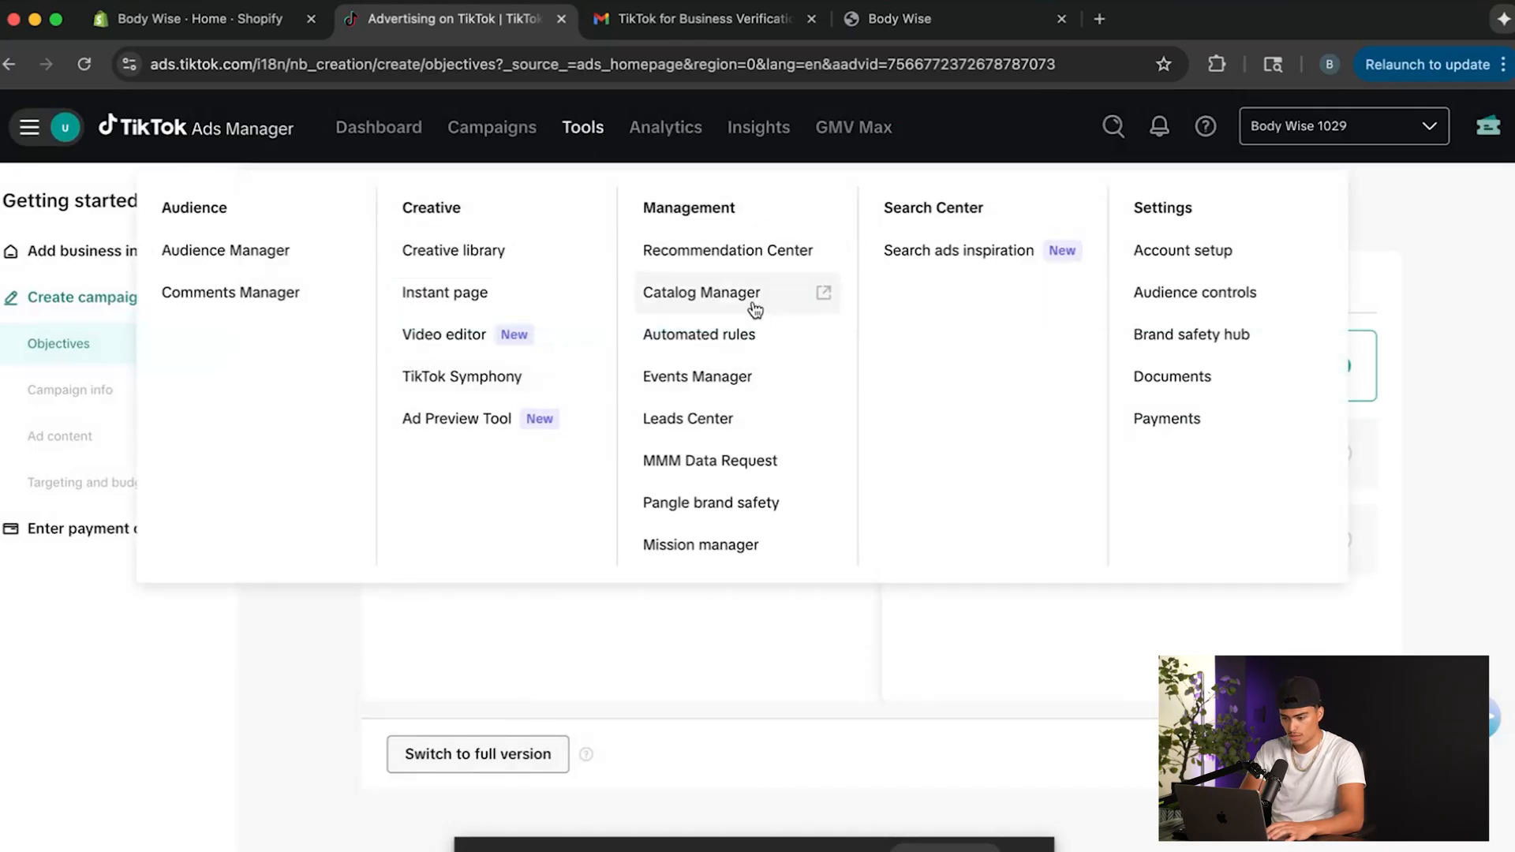
{"action": "left_click", "coordinate": [684, 380]}
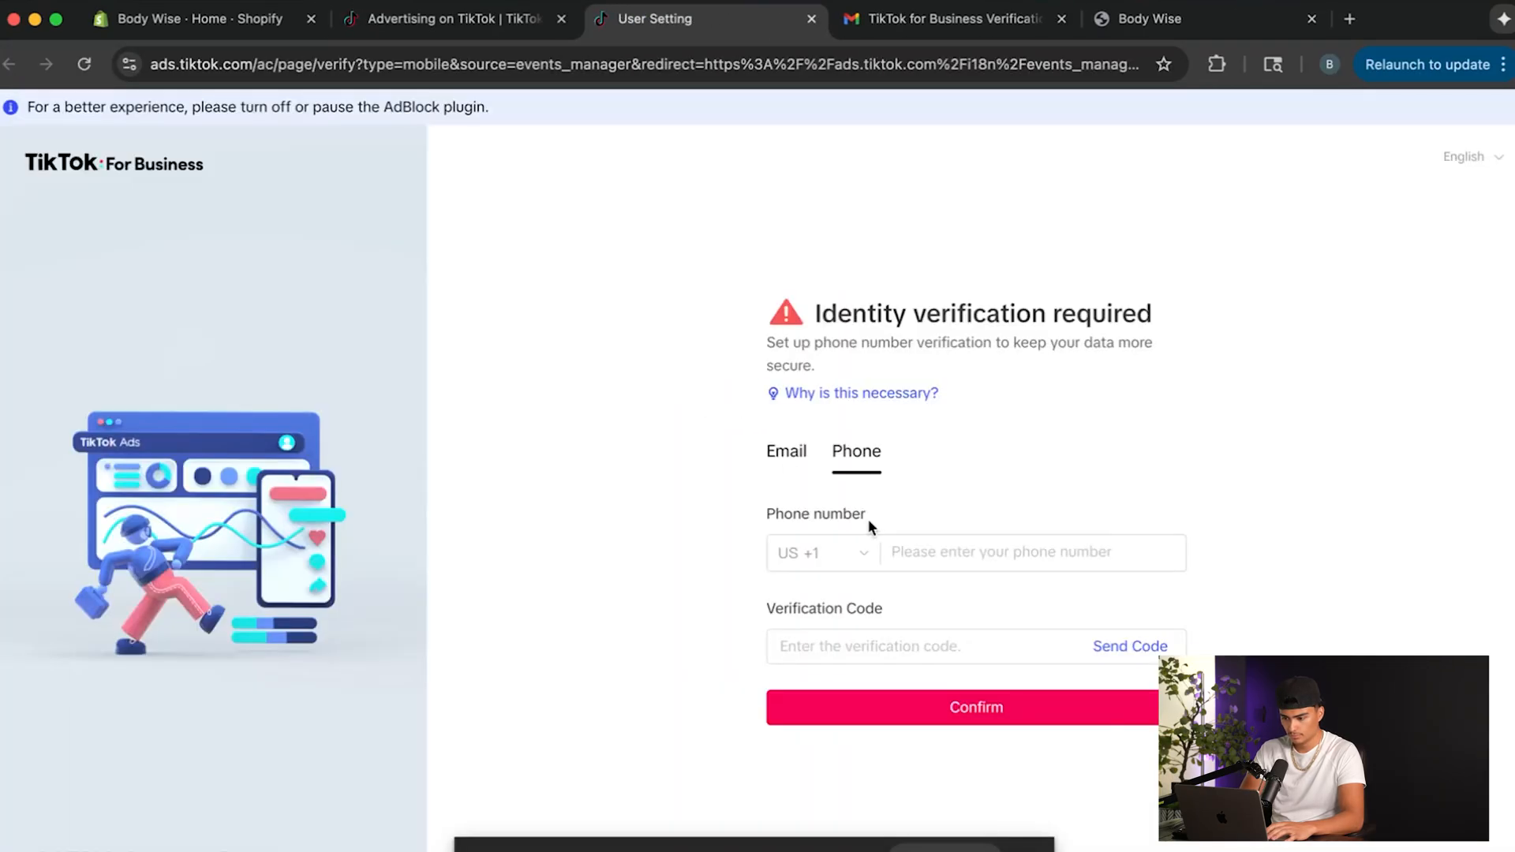
Complete the identity verification by e-mail, entering the account's e-mail address and the verification code sent to it.
{"action": "left_click", "coordinate": [783, 454]}
{"action": "left_click", "coordinate": [832, 537]}
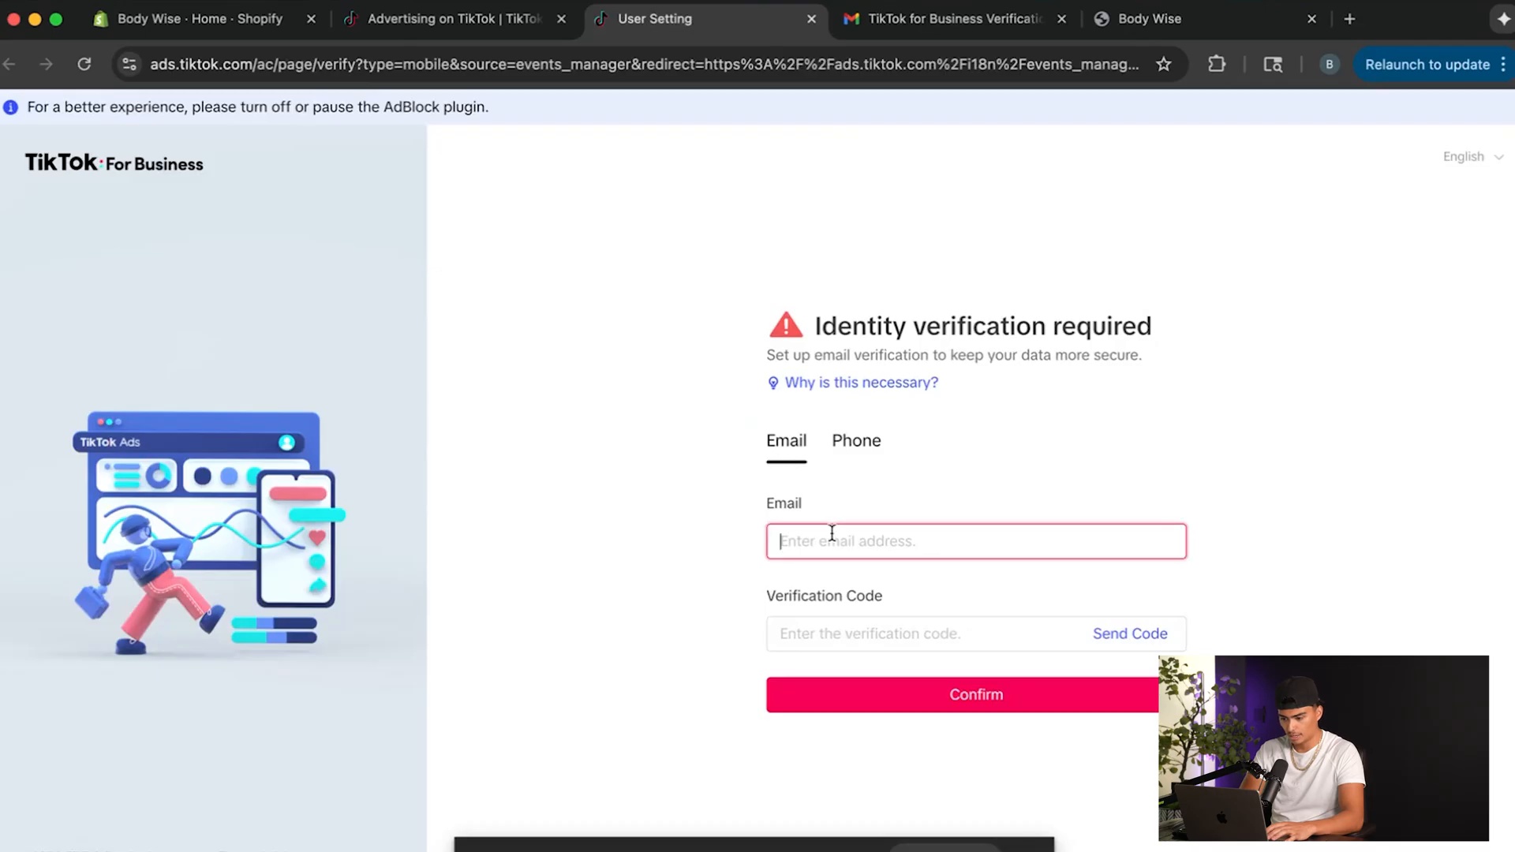
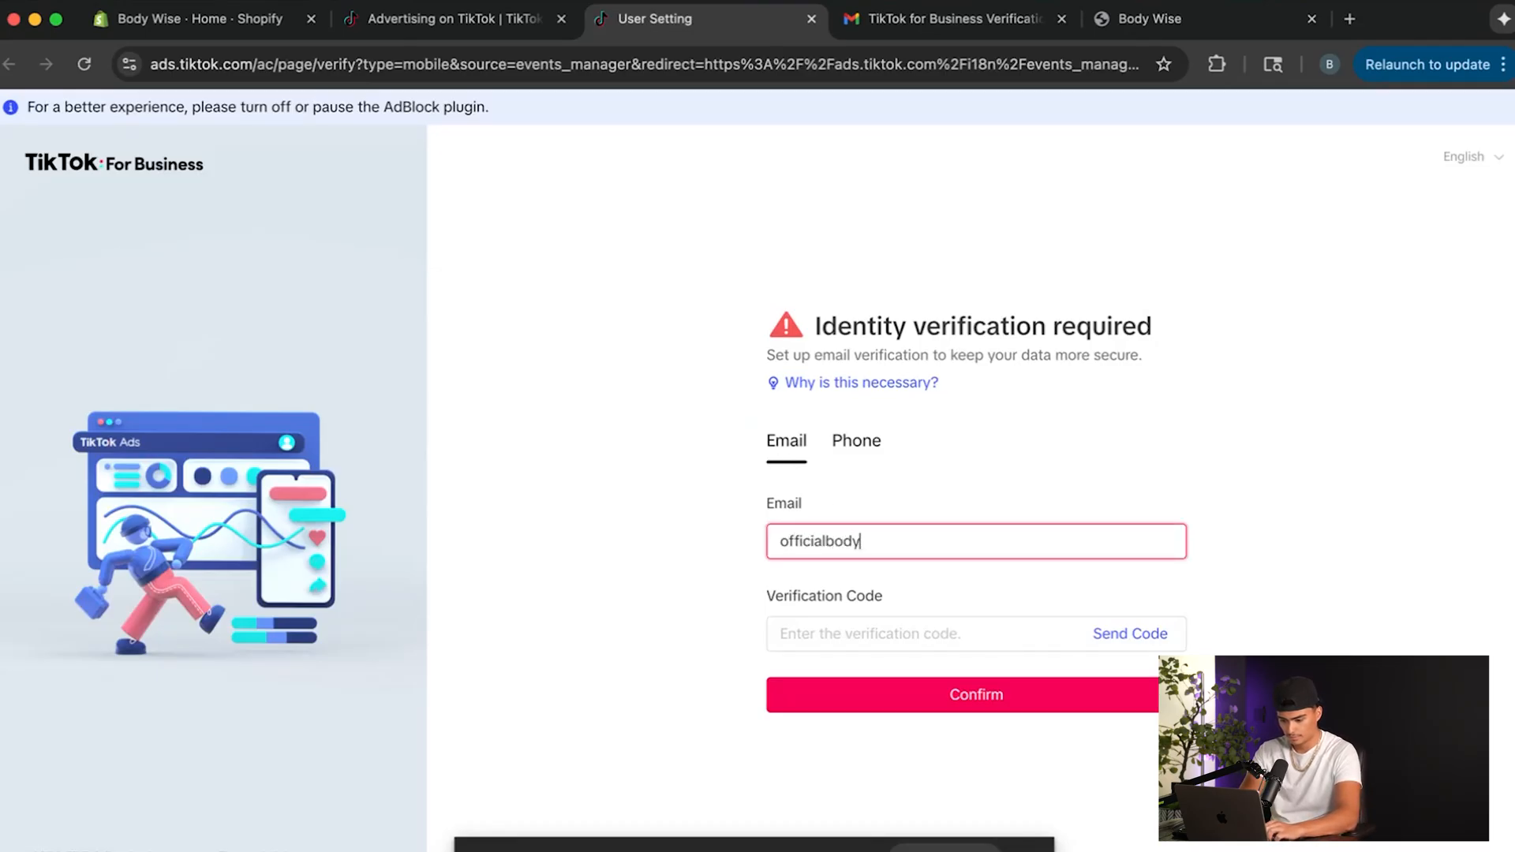
{"action": "left_click", "coordinate": [1052, 633]}
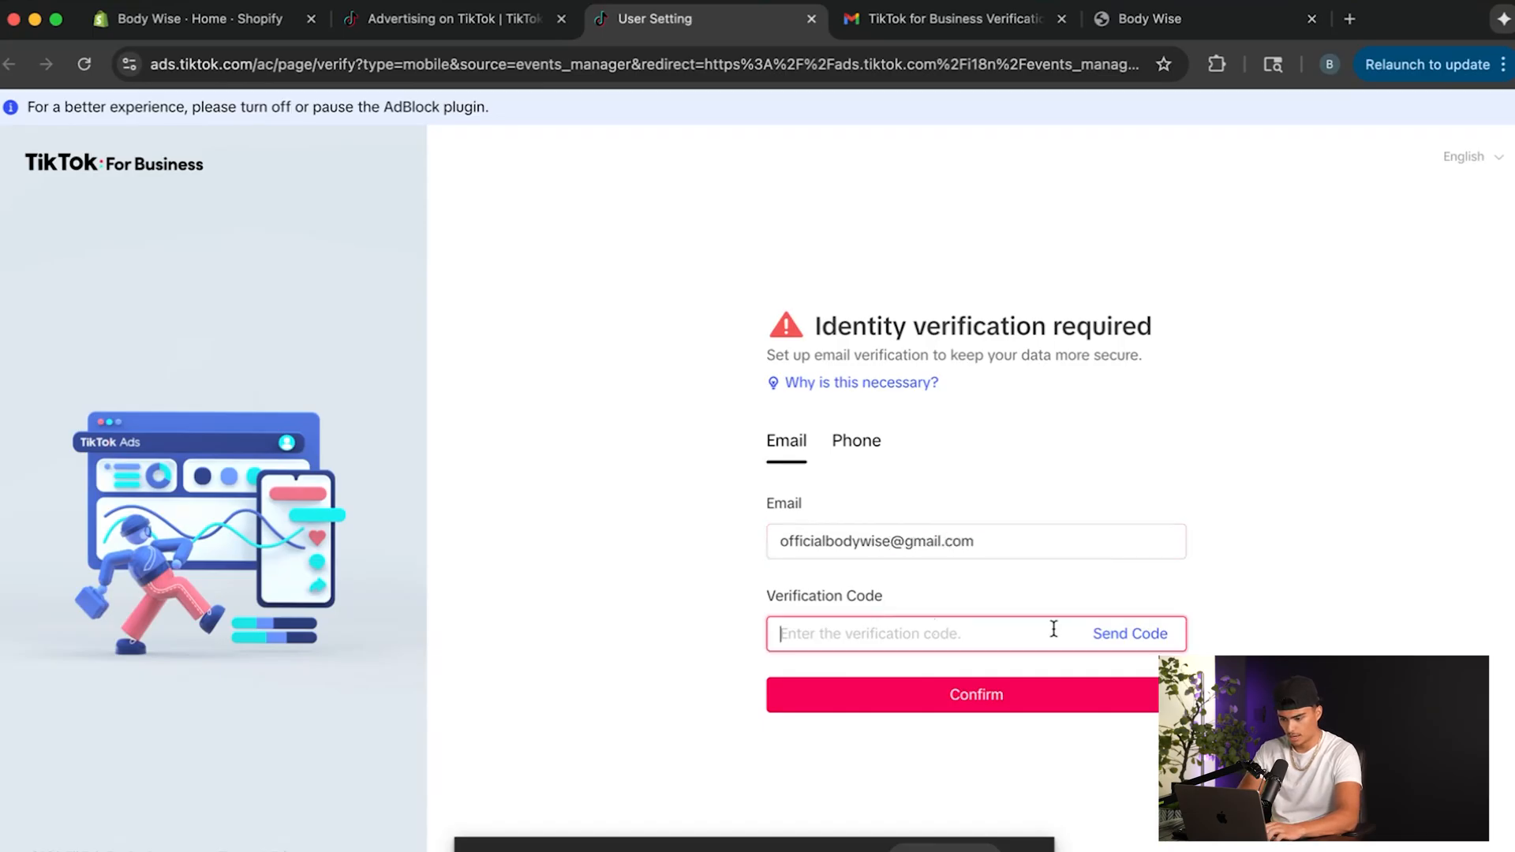
{"action": "left_click", "coordinate": [1124, 633]}
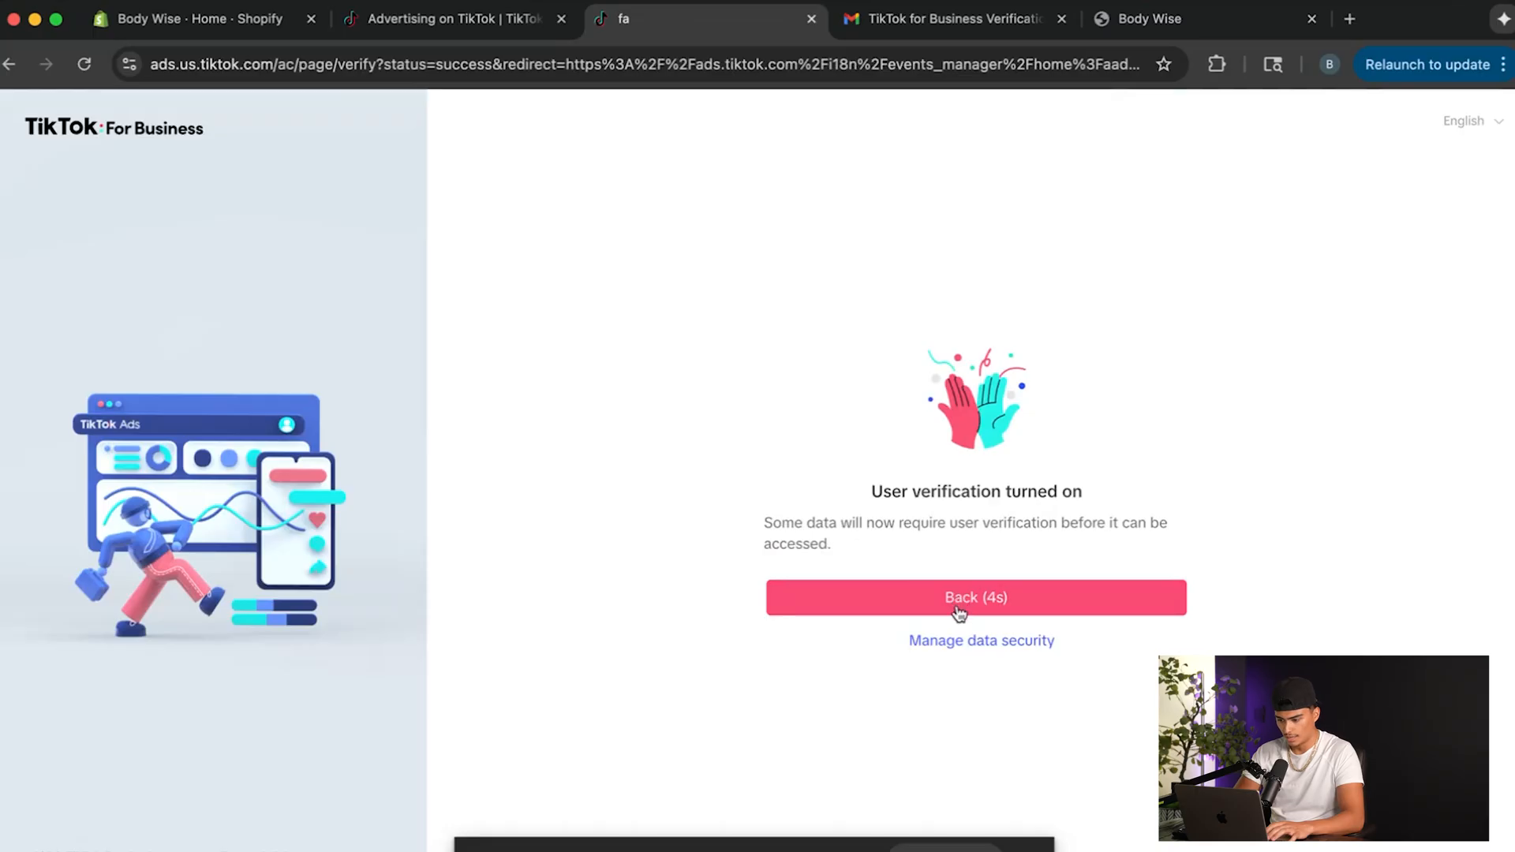
{"action": "left_click", "coordinate": [957, 606]}
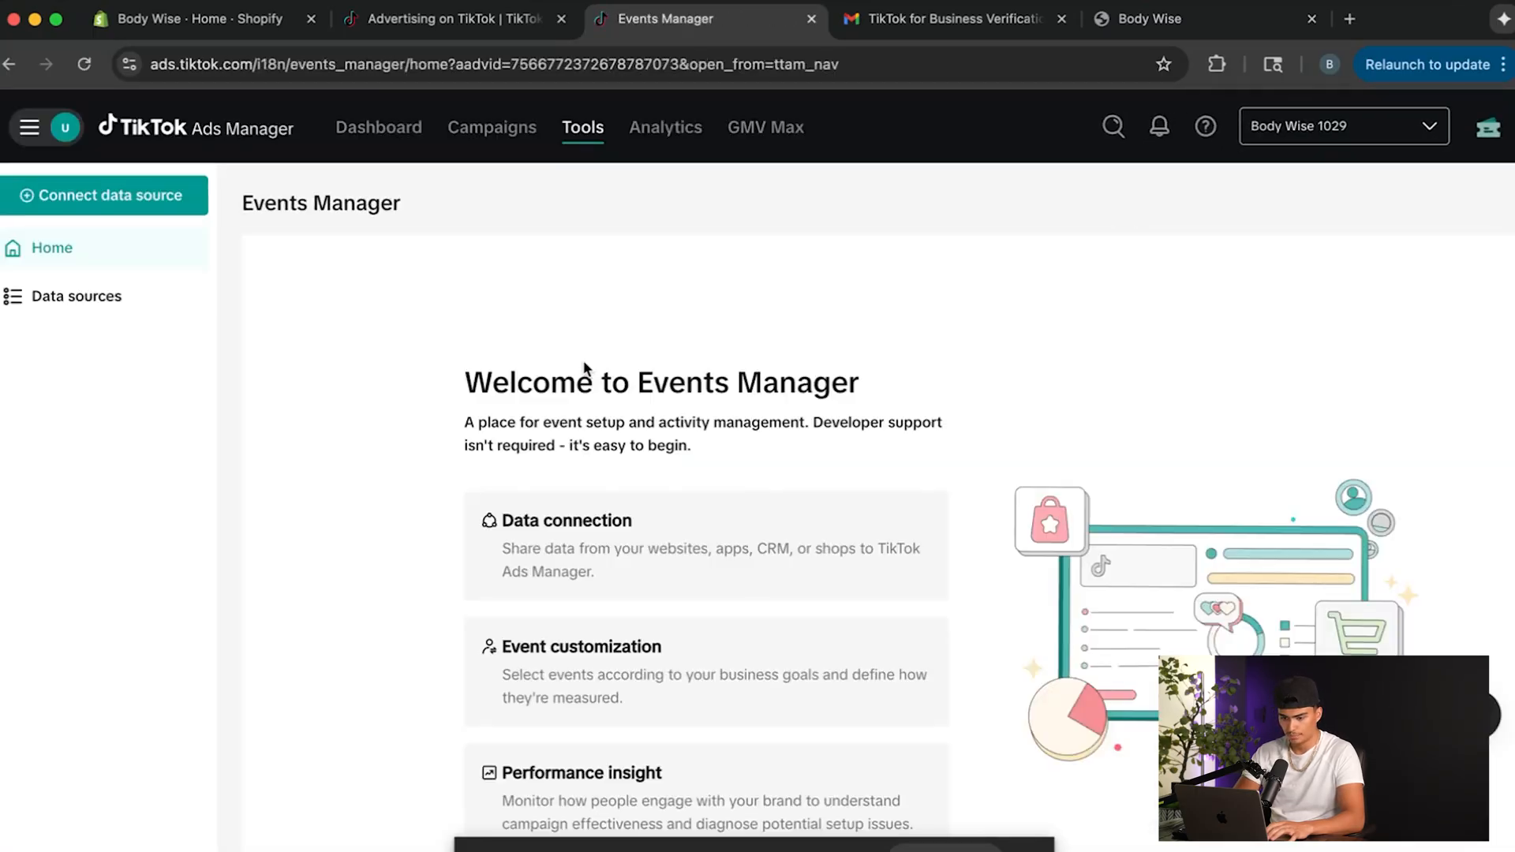
Start connecting a data source in Events Manager and choose Web as its type.
{"action": "left_click", "coordinate": [172, 298]}
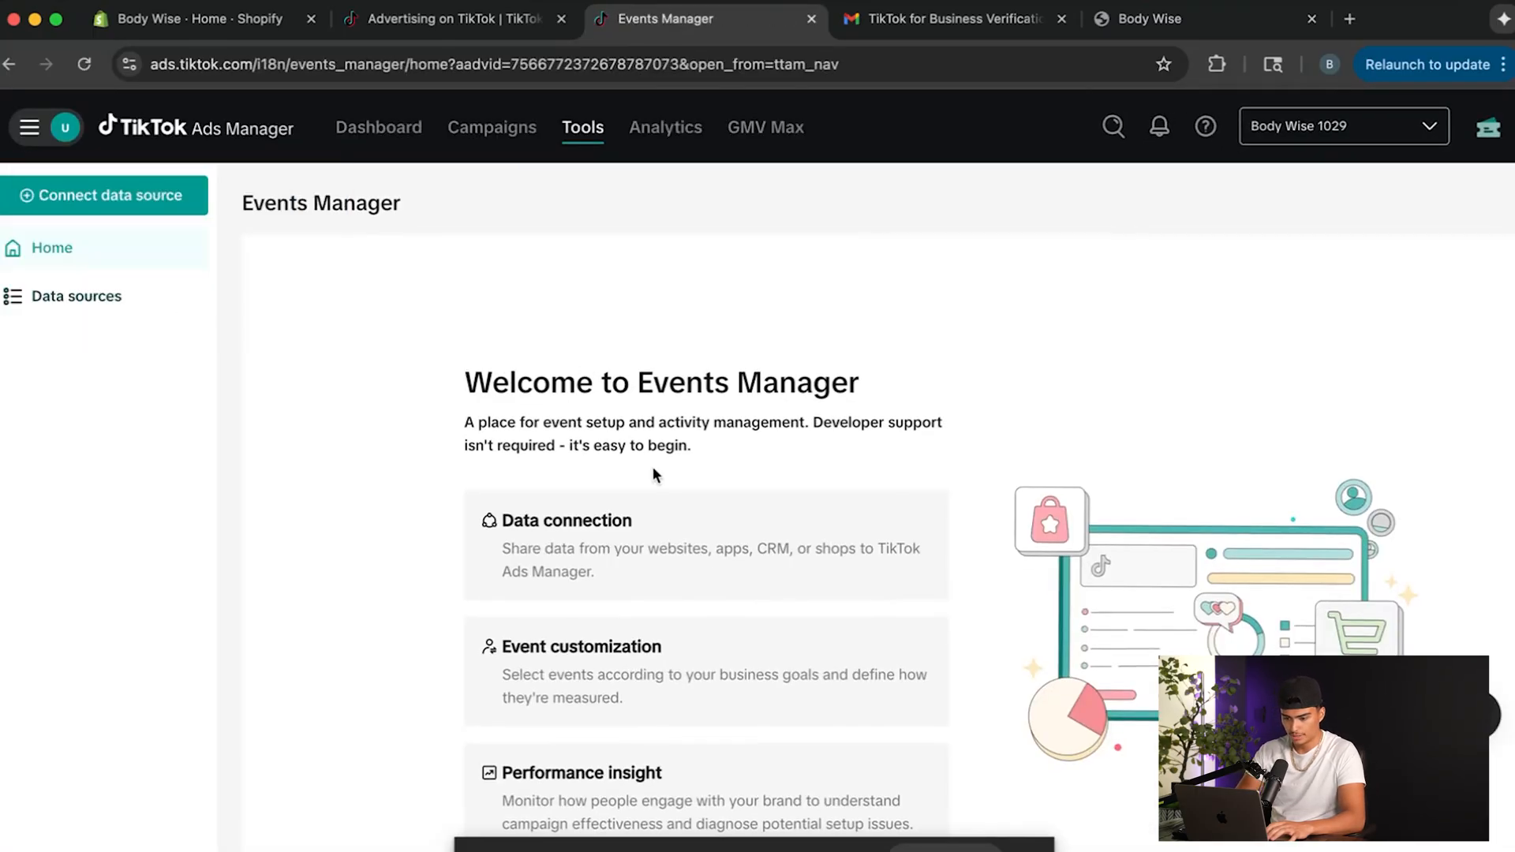
{"action": "scroll", "coordinate": [652, 466], "scroll_direction": "down", "scroll_amount": 3}
{"action": "left_click", "coordinate": [578, 764]}
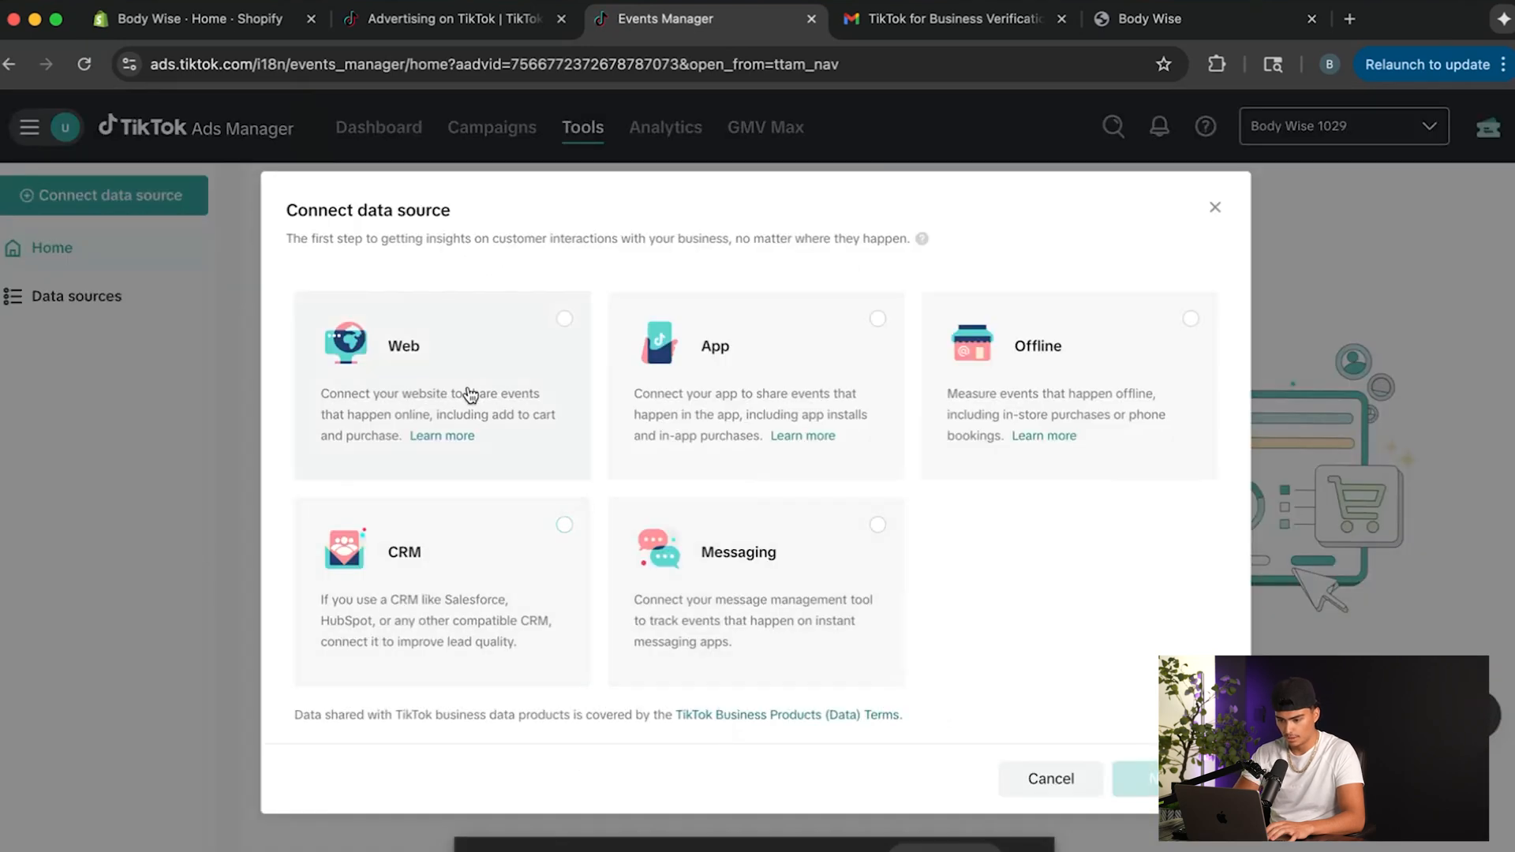
{"action": "left_click", "coordinate": [471, 395]}
{"action": "left_click", "coordinate": [1137, 779]}
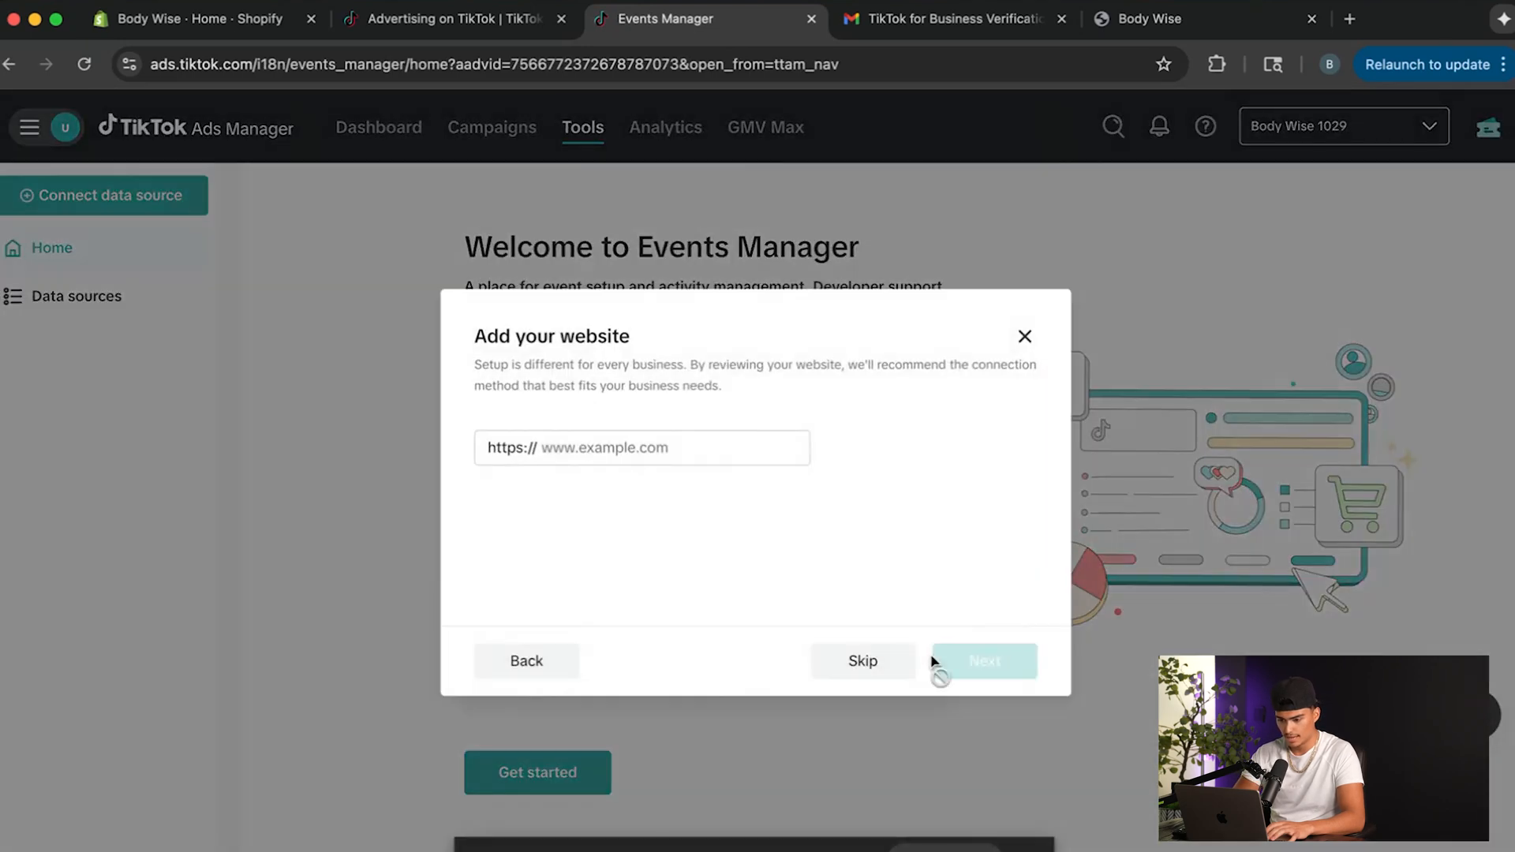
Copy the Body Wise store's address, officialbodywise.com, into the Add your website dialog and continue to the connection method.
{"action": "left_click", "coordinate": [675, 455]}
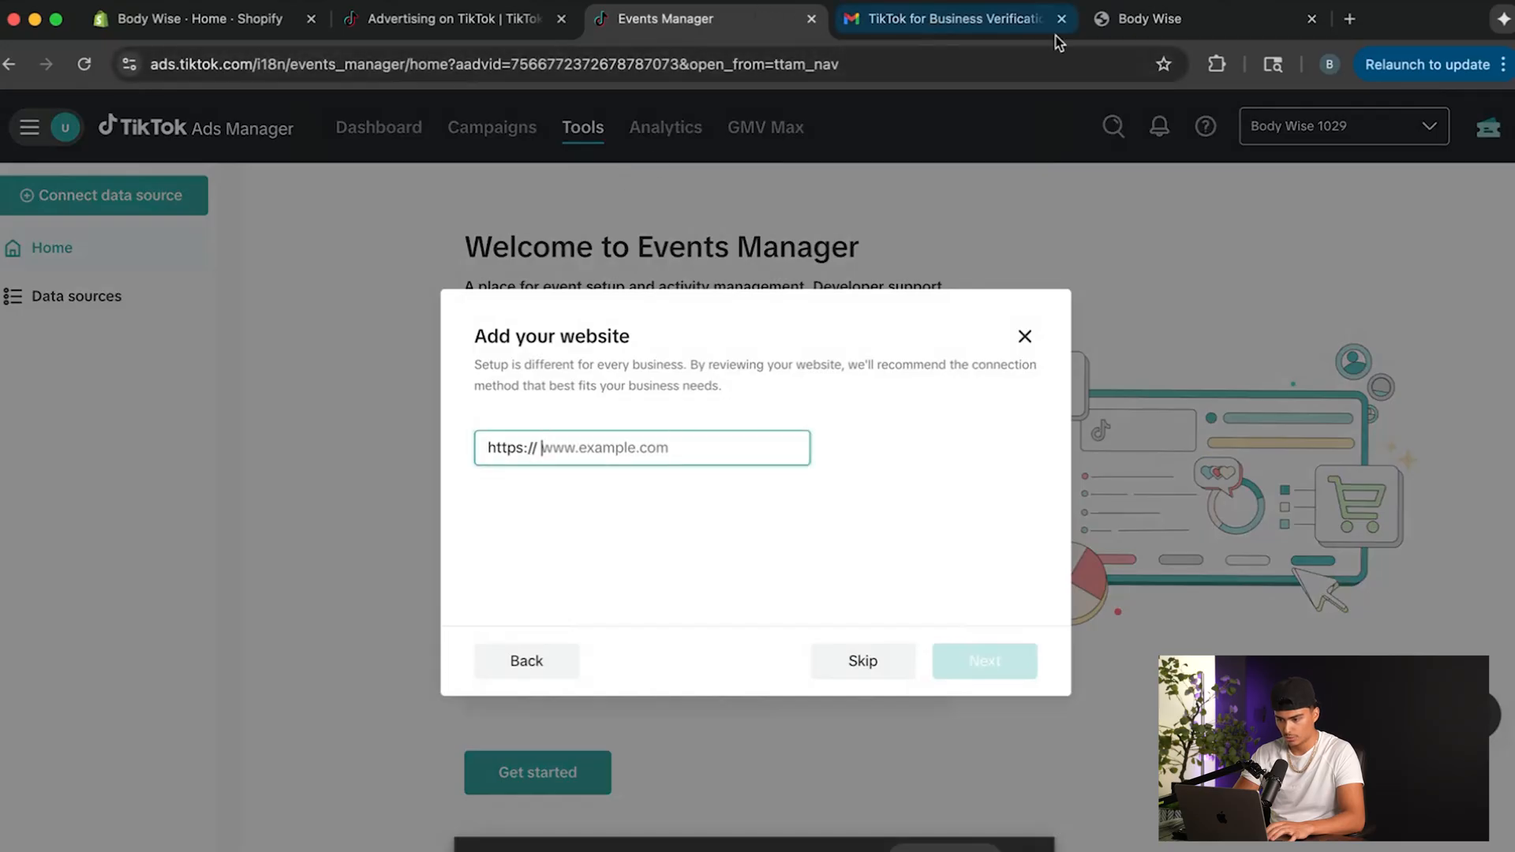
{"action": "left_click", "coordinate": [1144, 19]}
{"action": "left_click", "coordinate": [734, 66]}
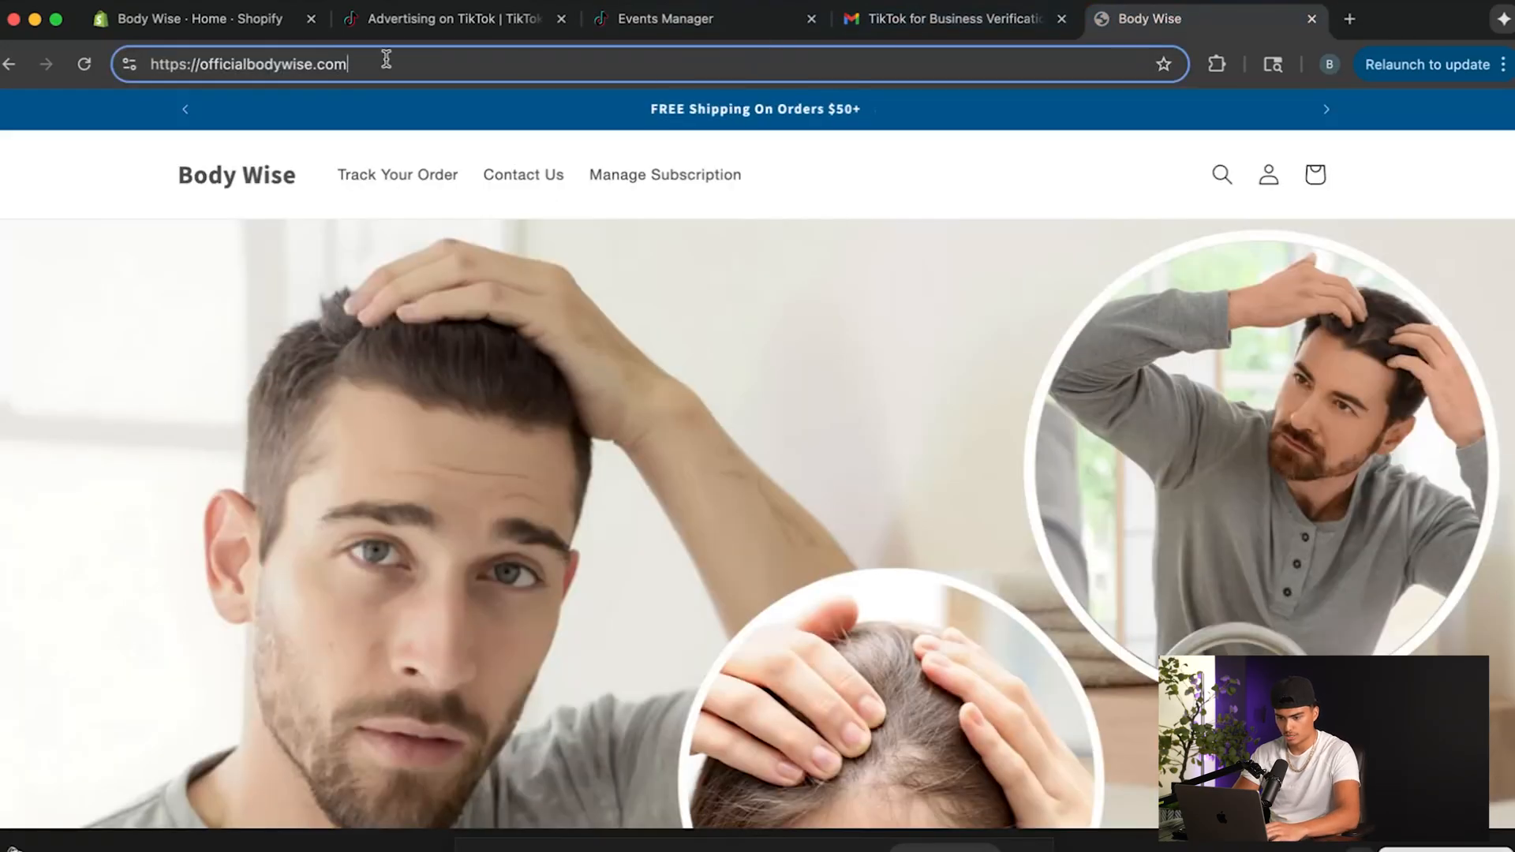
{"action": "left_click_drag", "start_coordinate": [386, 59], "coordinate": [132, 64]}
{"action": "left_click", "coordinate": [631, 19]}
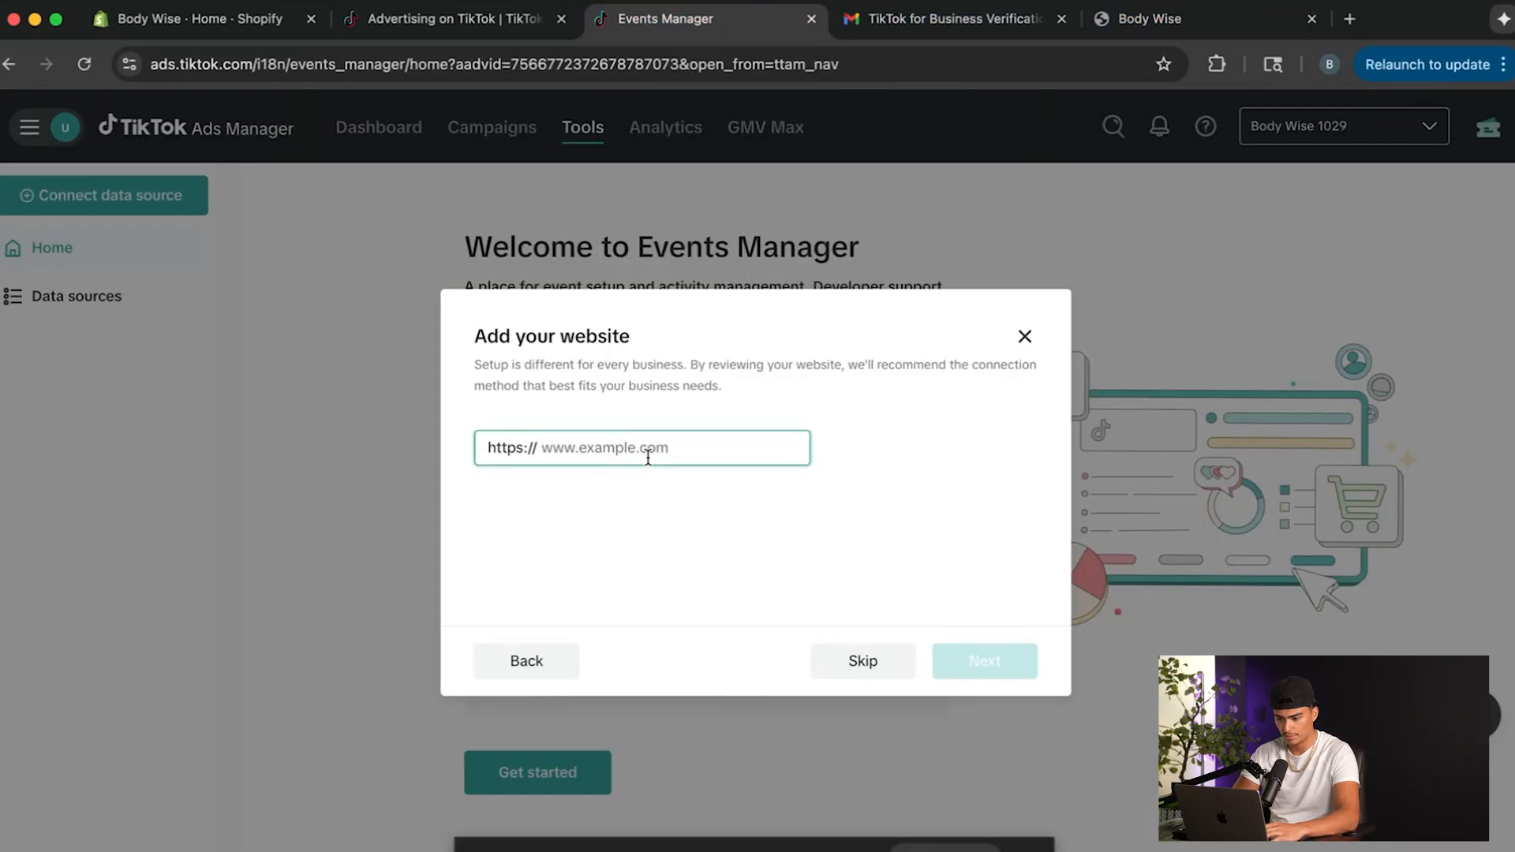
{"action": "type", "text": "officialbodywise.com/"}
{"action": "left_click", "coordinate": [984, 663]}
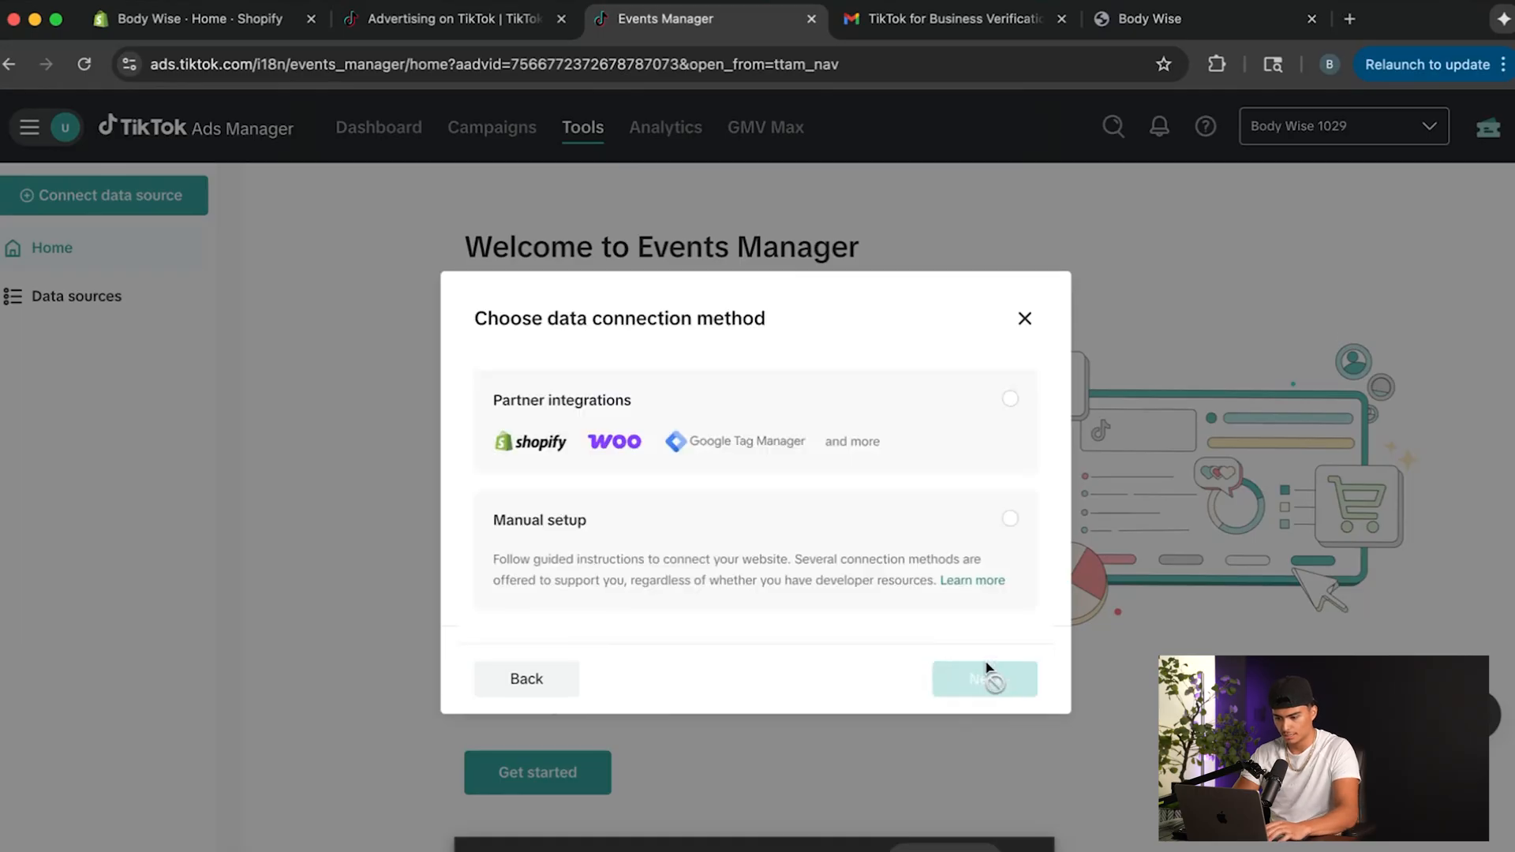
Choose Partner integrations with Shopify as the data connection method and start the TikTok and Shopify setup.
{"action": "left_click", "coordinate": [789, 443]}
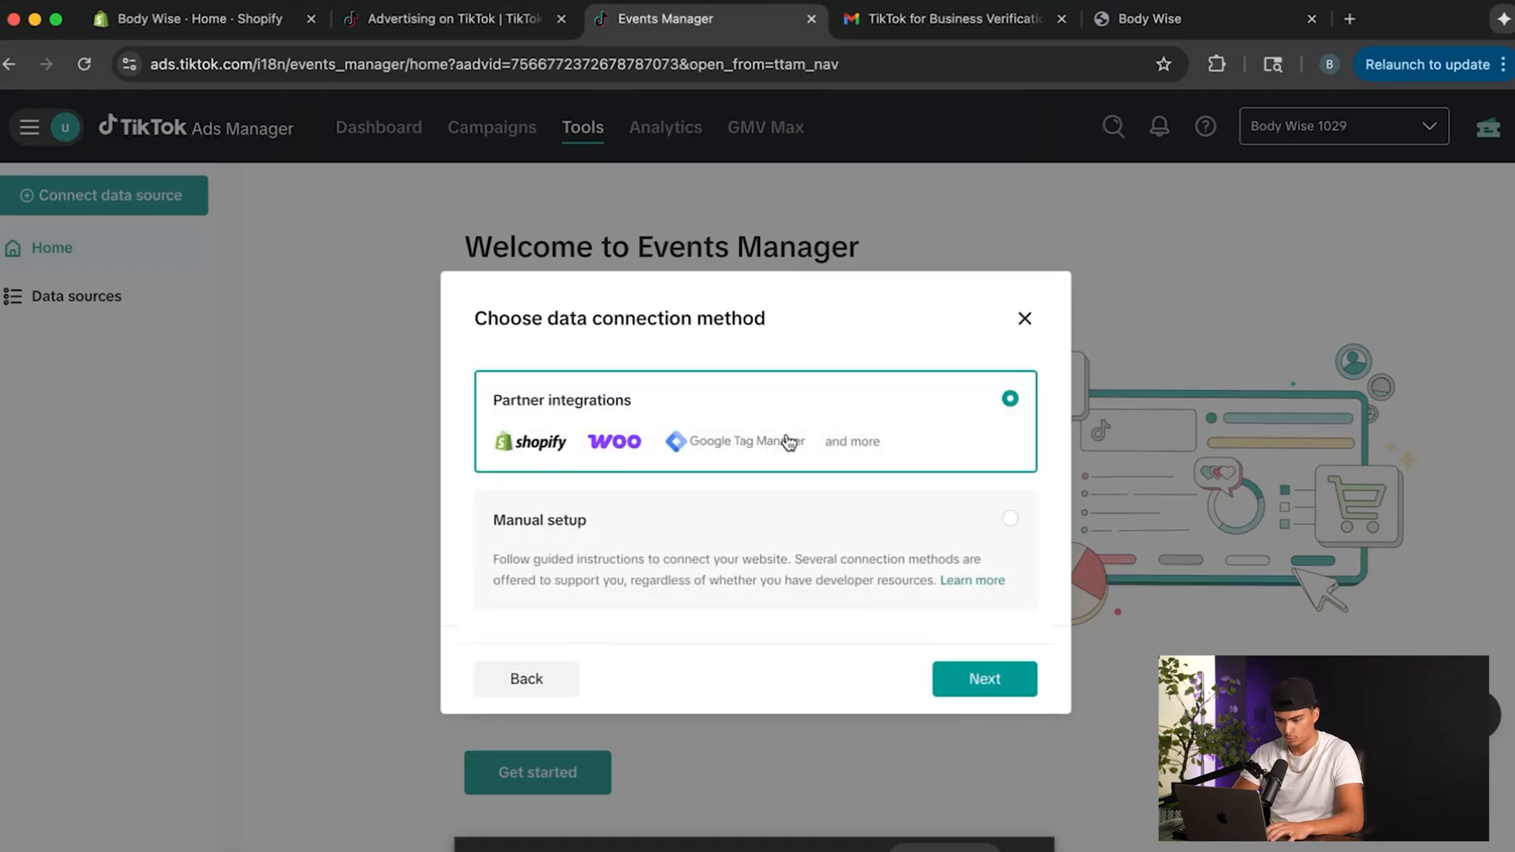
{"action": "left_click", "coordinate": [984, 694]}
{"action": "left_click", "coordinate": [424, 334]}
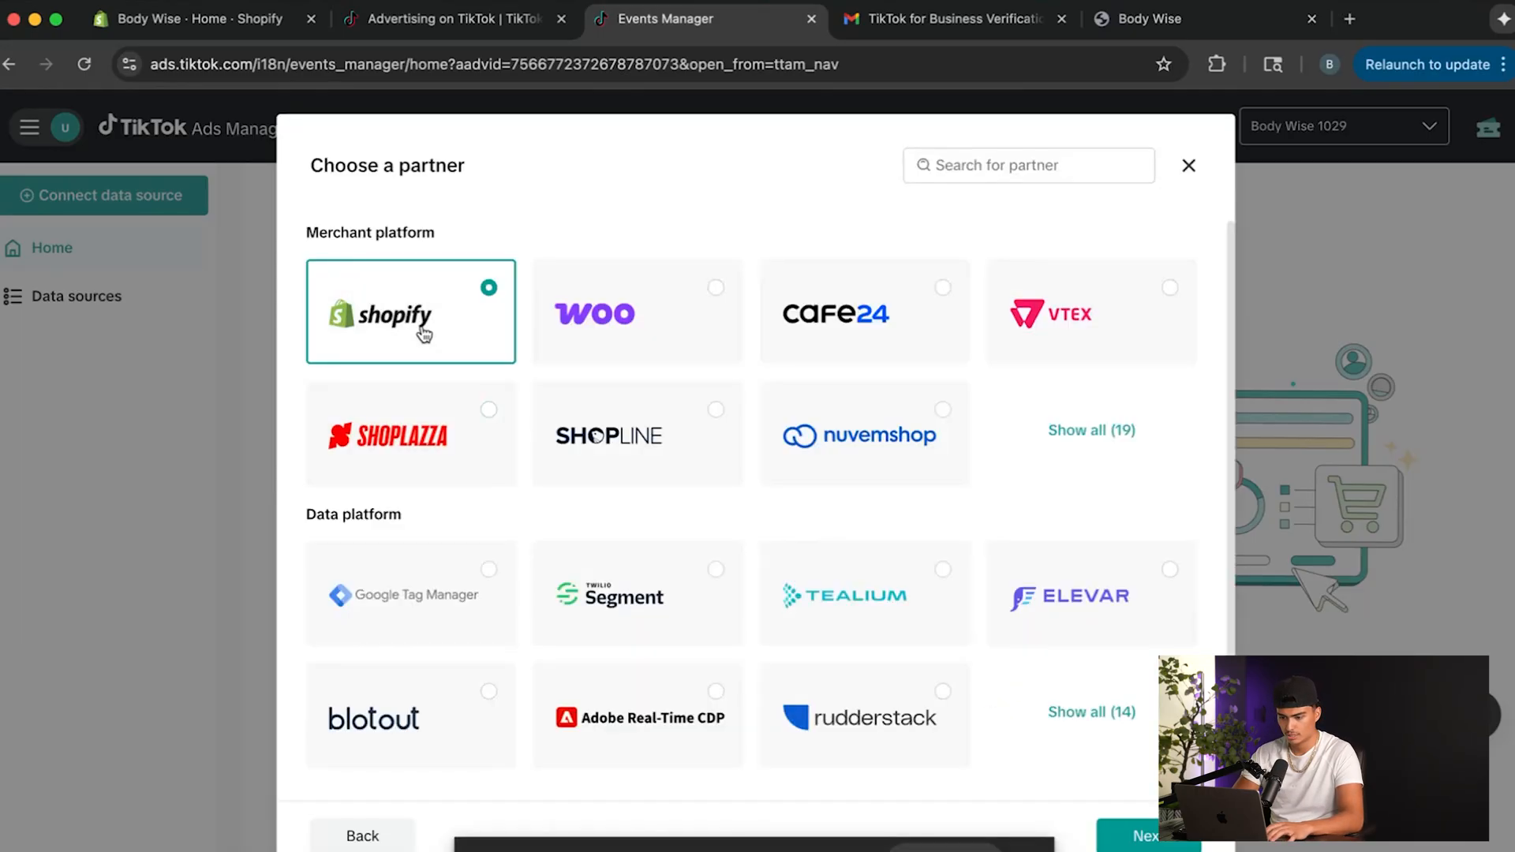
{"action": "left_click", "coordinate": [1148, 817]}
{"action": "scroll", "coordinate": [976, 608], "scroll_direction": "down", "scroll_amount": 2}
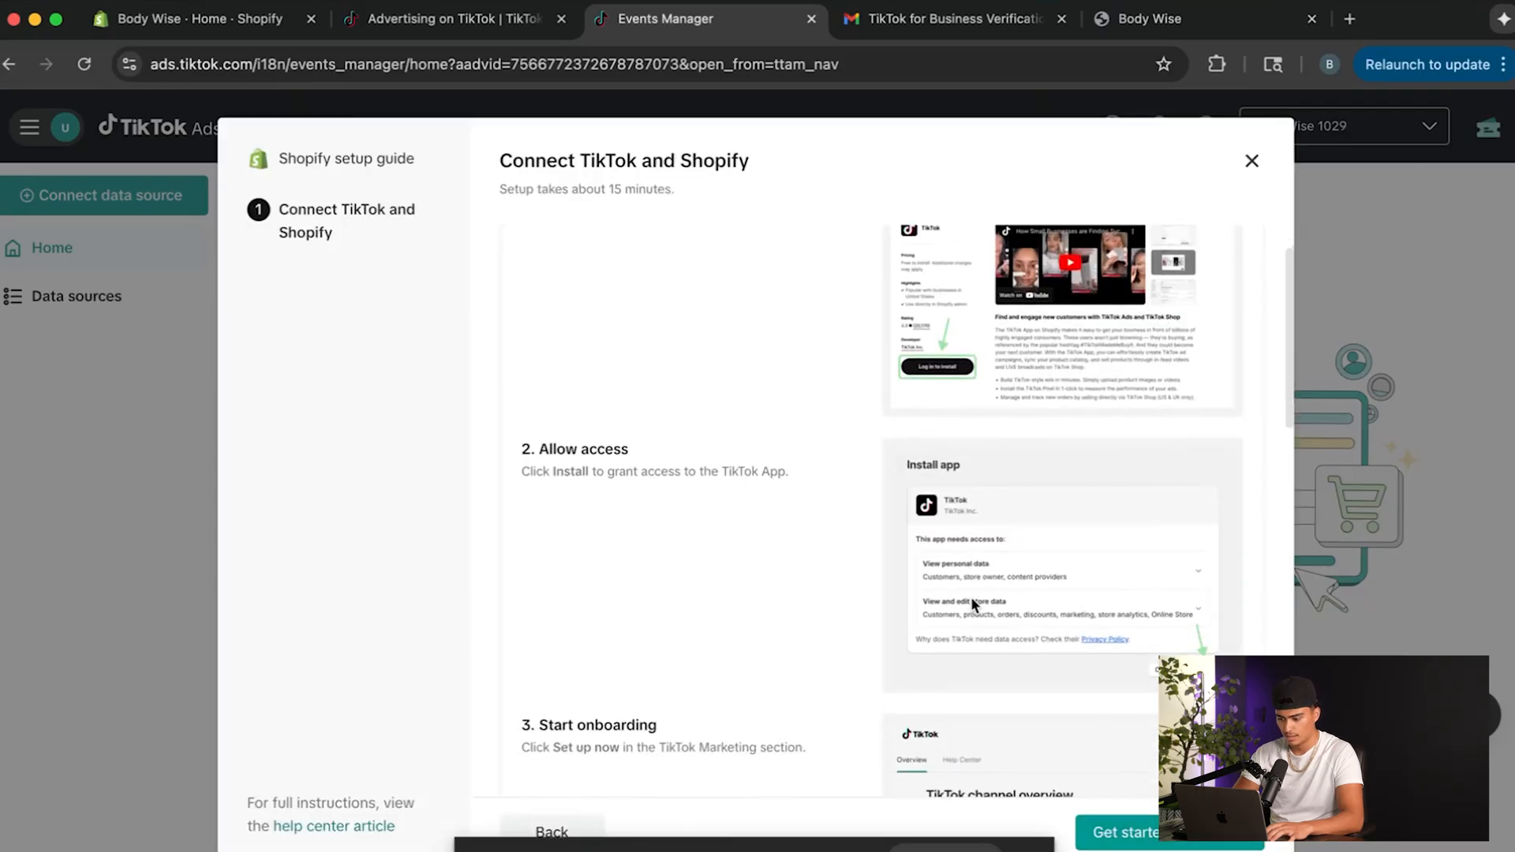
{"action": "left_click", "coordinate": [1121, 832]}
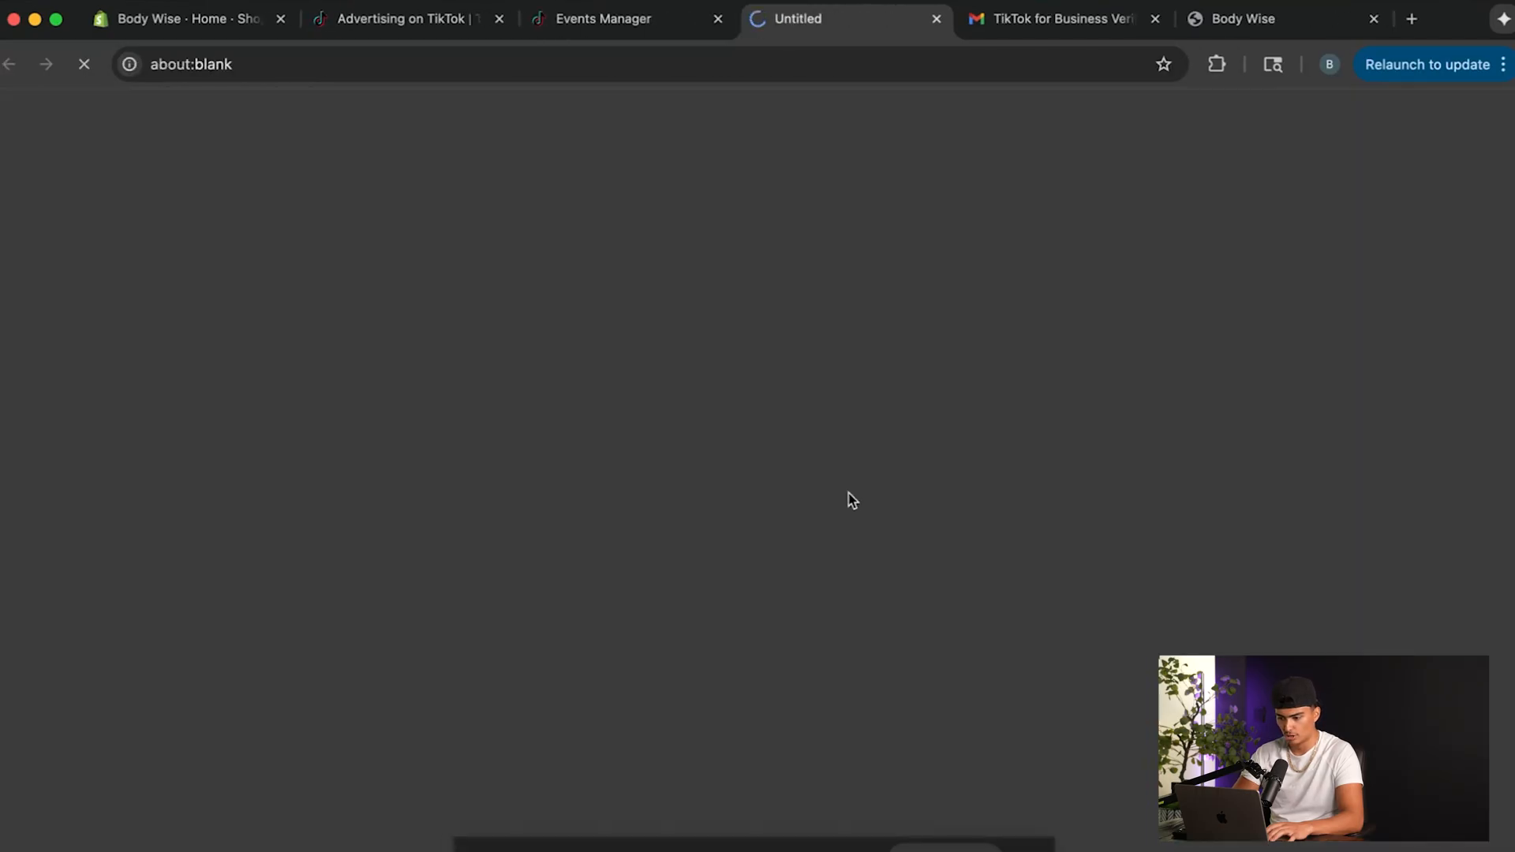
Install the TikTok app on the Body Wise Shopify store and close the leftover app store page.
{"action": "left_click", "coordinate": [237, 622]}
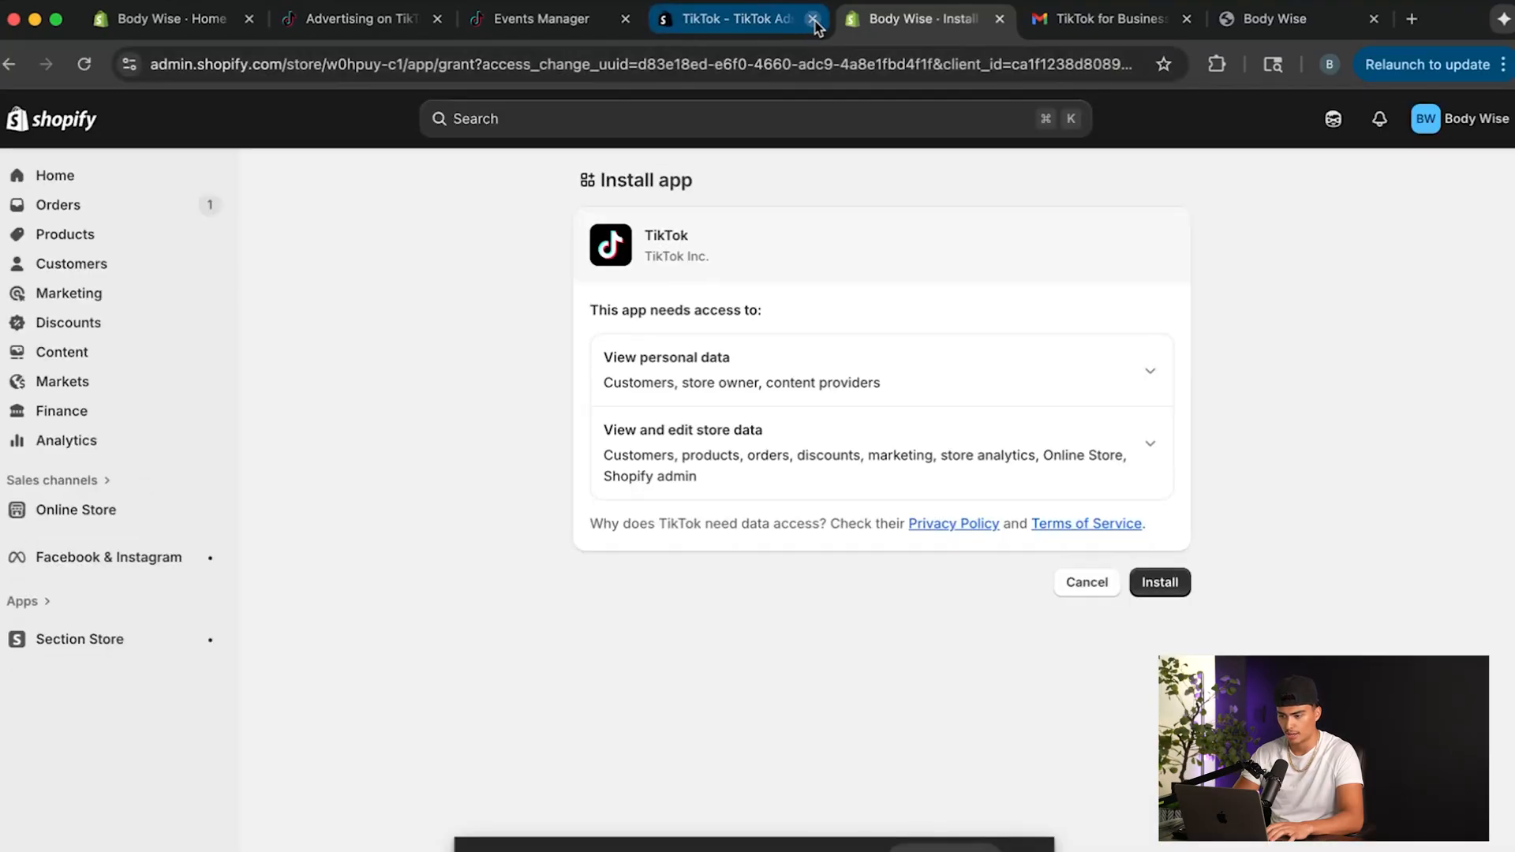
{"action": "left_click", "coordinate": [813, 18]}
{"action": "left_click", "coordinate": [1159, 582]}
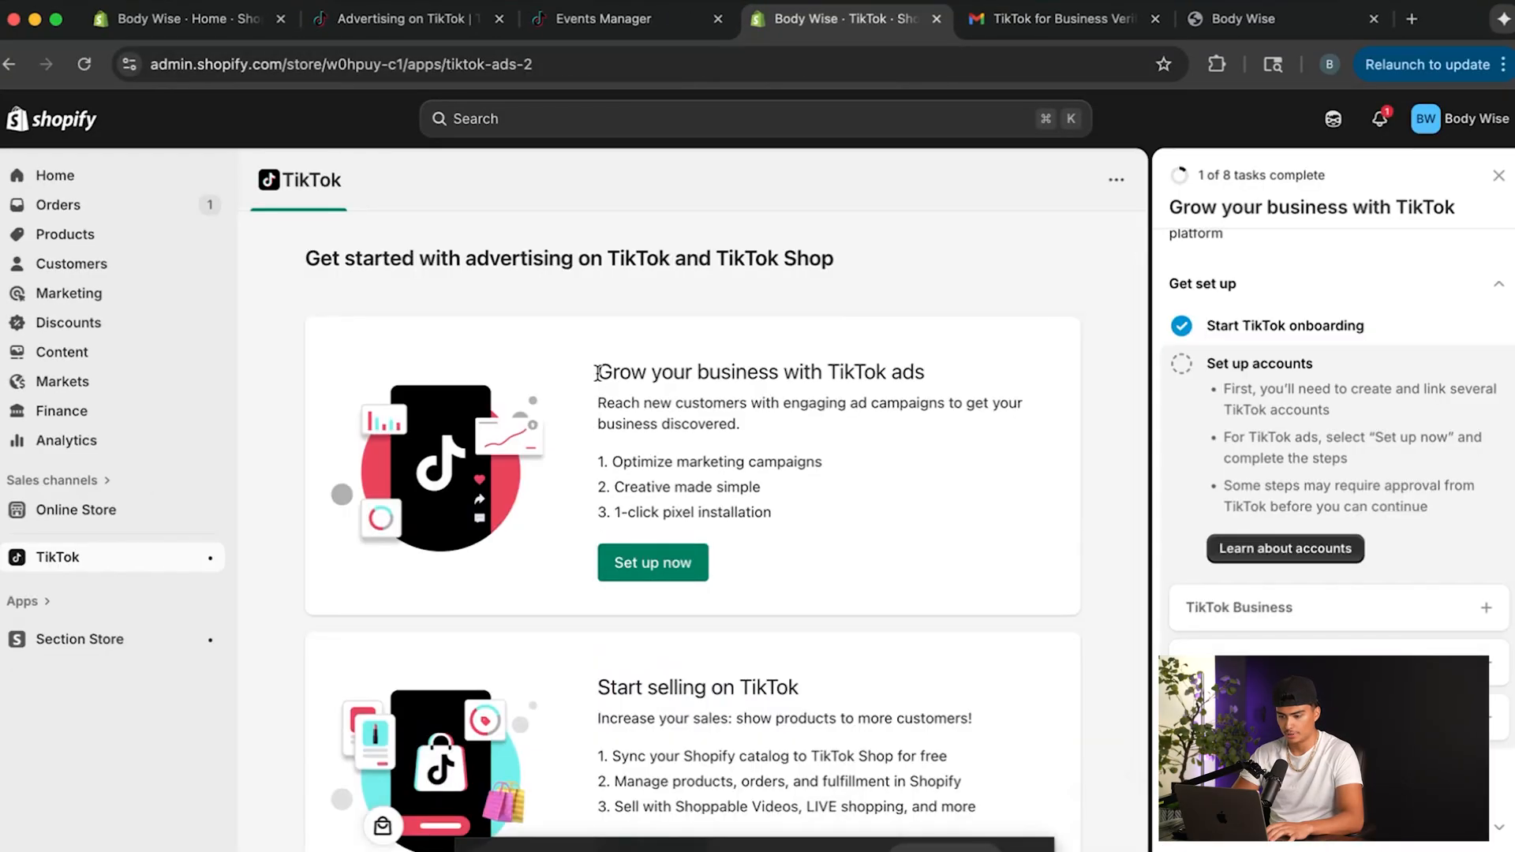
Start the TikTok ads setup in the Shopify TikTok app and open the TikTok For Business account connection.
{"action": "left_click_drag", "start_coordinate": [597, 372], "coordinate": [943, 379]}
{"action": "left_click", "coordinate": [781, 550]}
{"action": "left_click", "coordinate": [663, 575]}
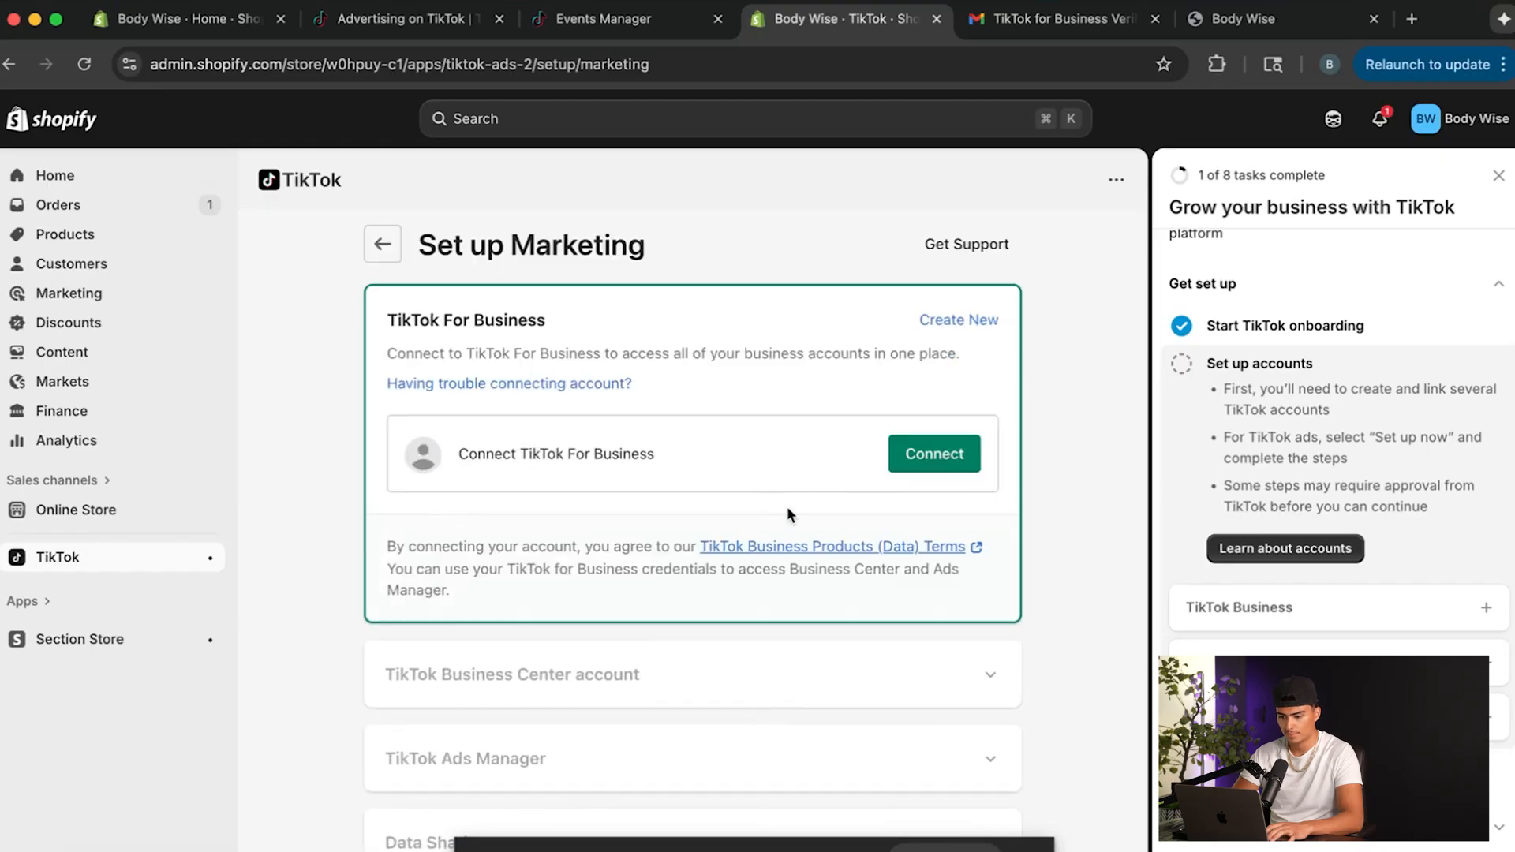
{"action": "left_click", "coordinate": [934, 464]}
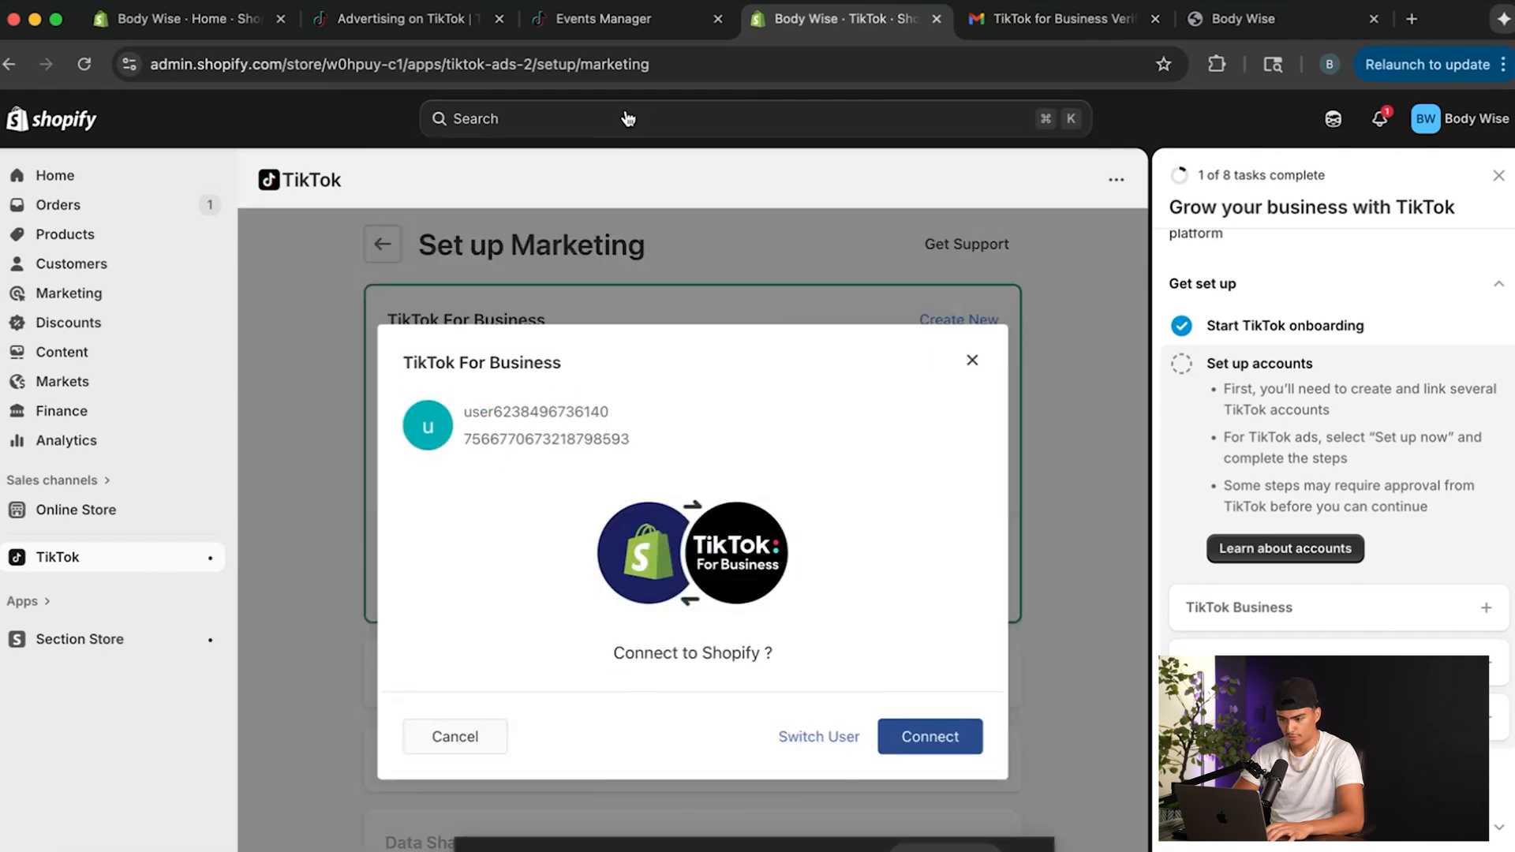
Check the signed-in user in Ads Manager and connect that TikTok For Business account to Shopify.
{"action": "left_click", "coordinate": [393, 20]}
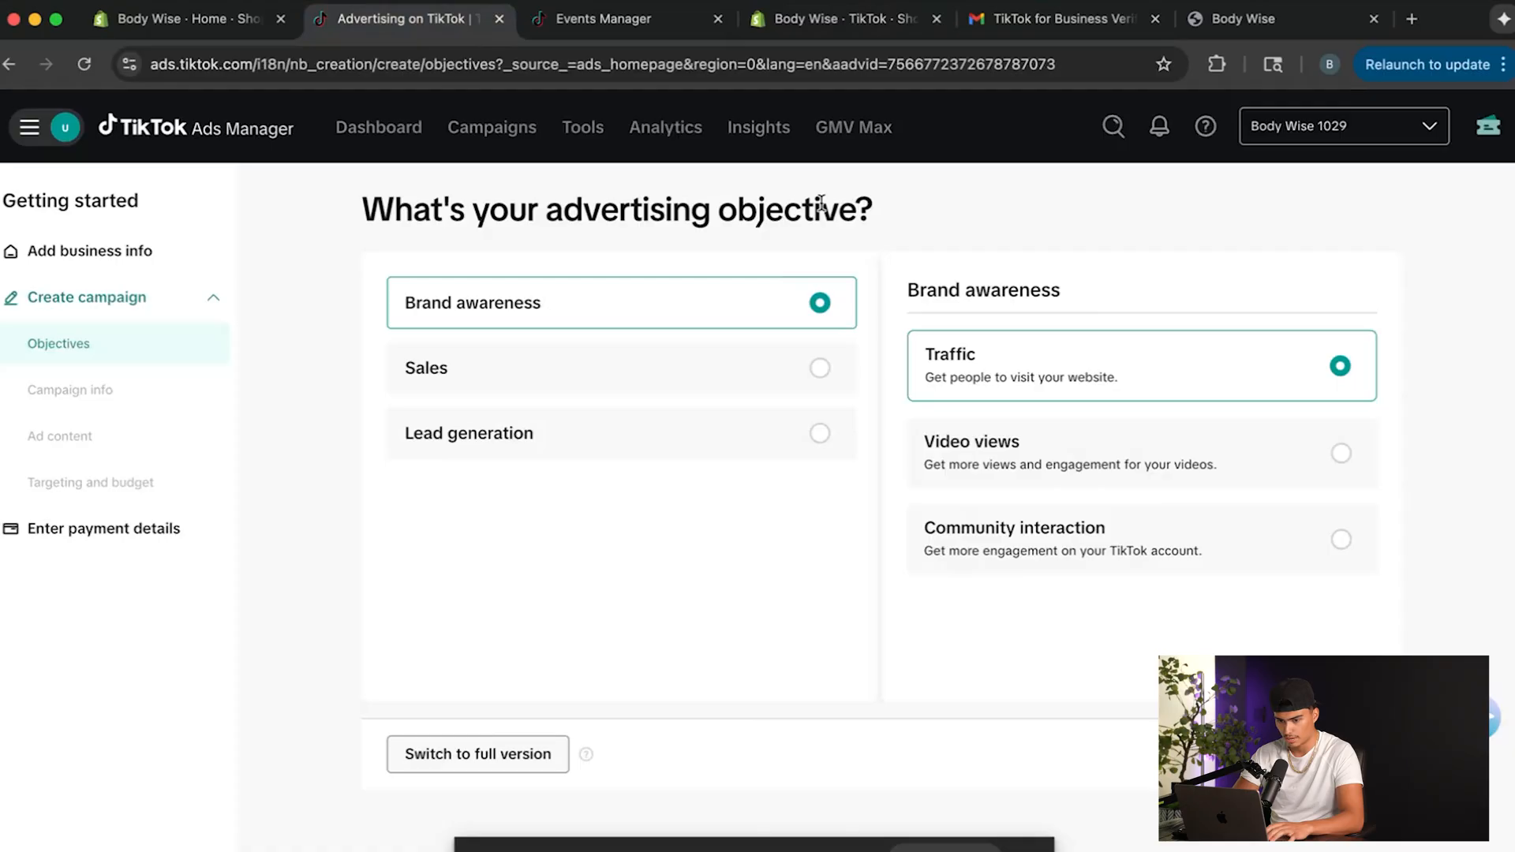
{"action": "left_click", "coordinate": [52, 139]}
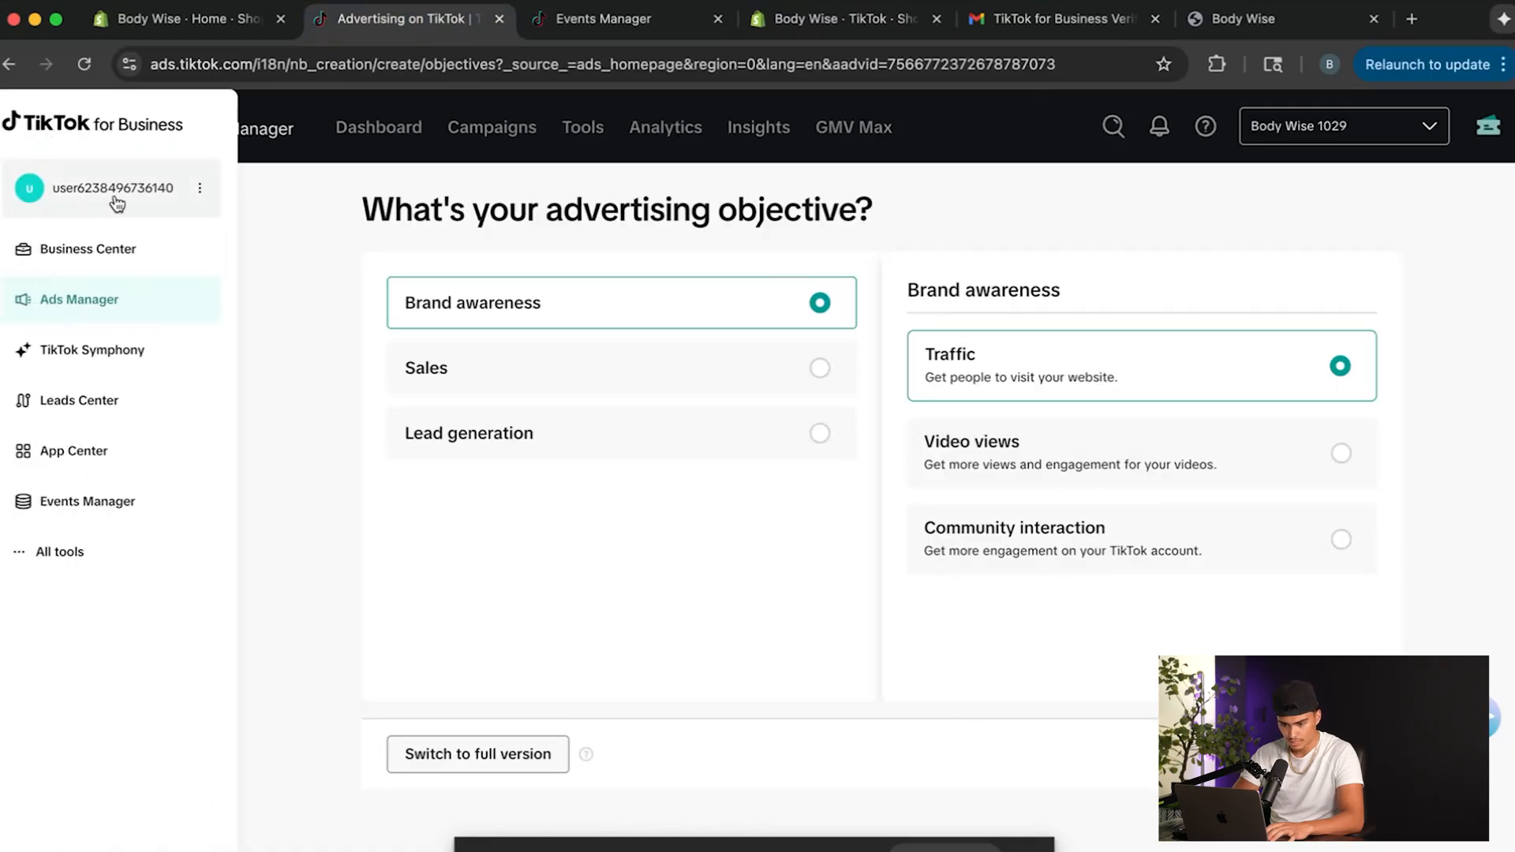
{"action": "left_click", "coordinate": [616, 19]}
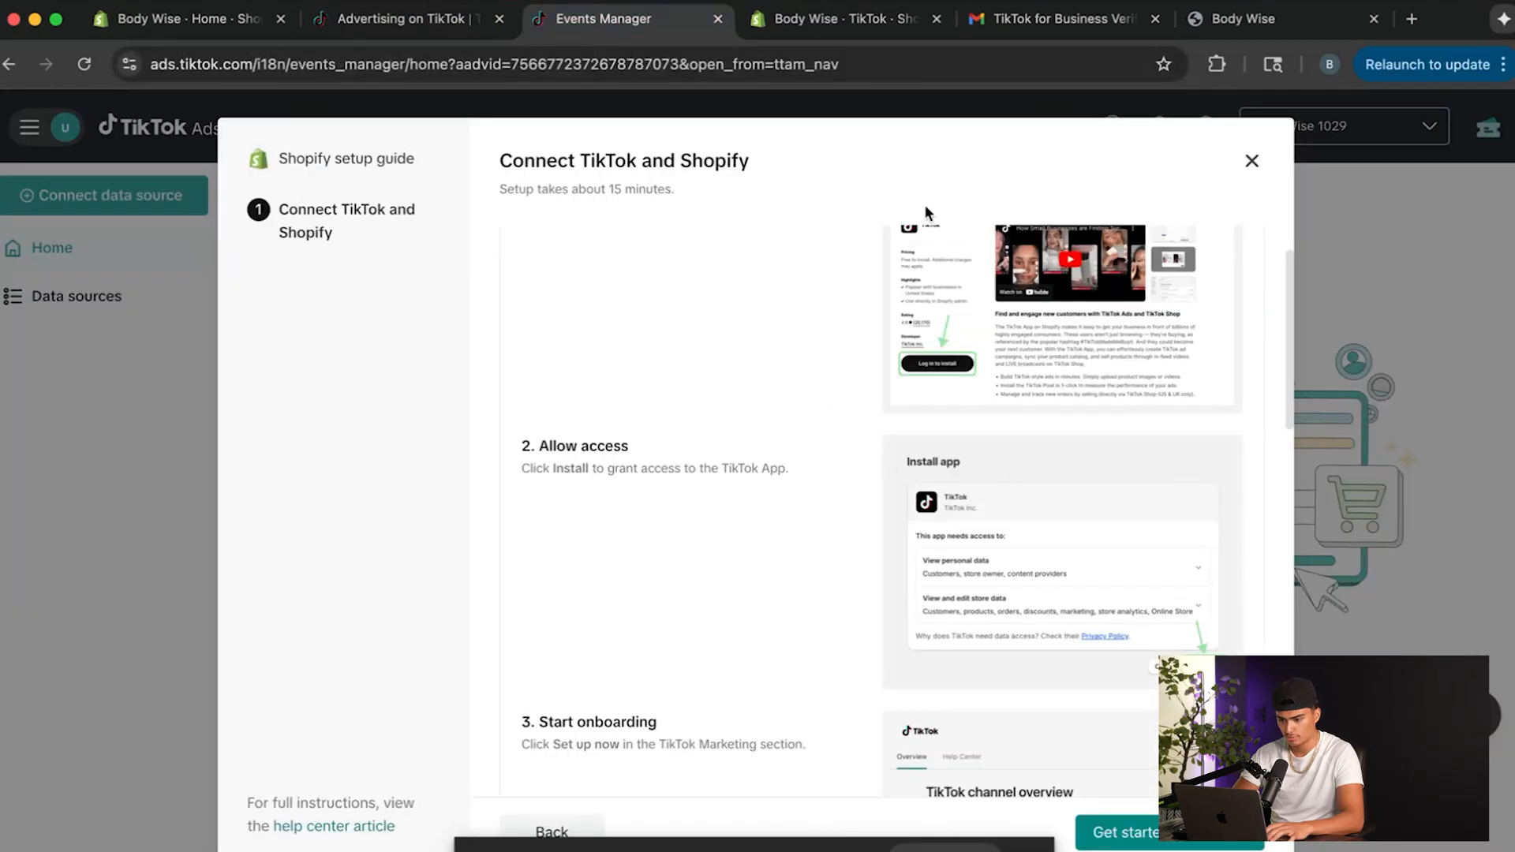
{"action": "left_click", "coordinate": [813, 19]}
{"action": "left_click", "coordinate": [938, 740]}
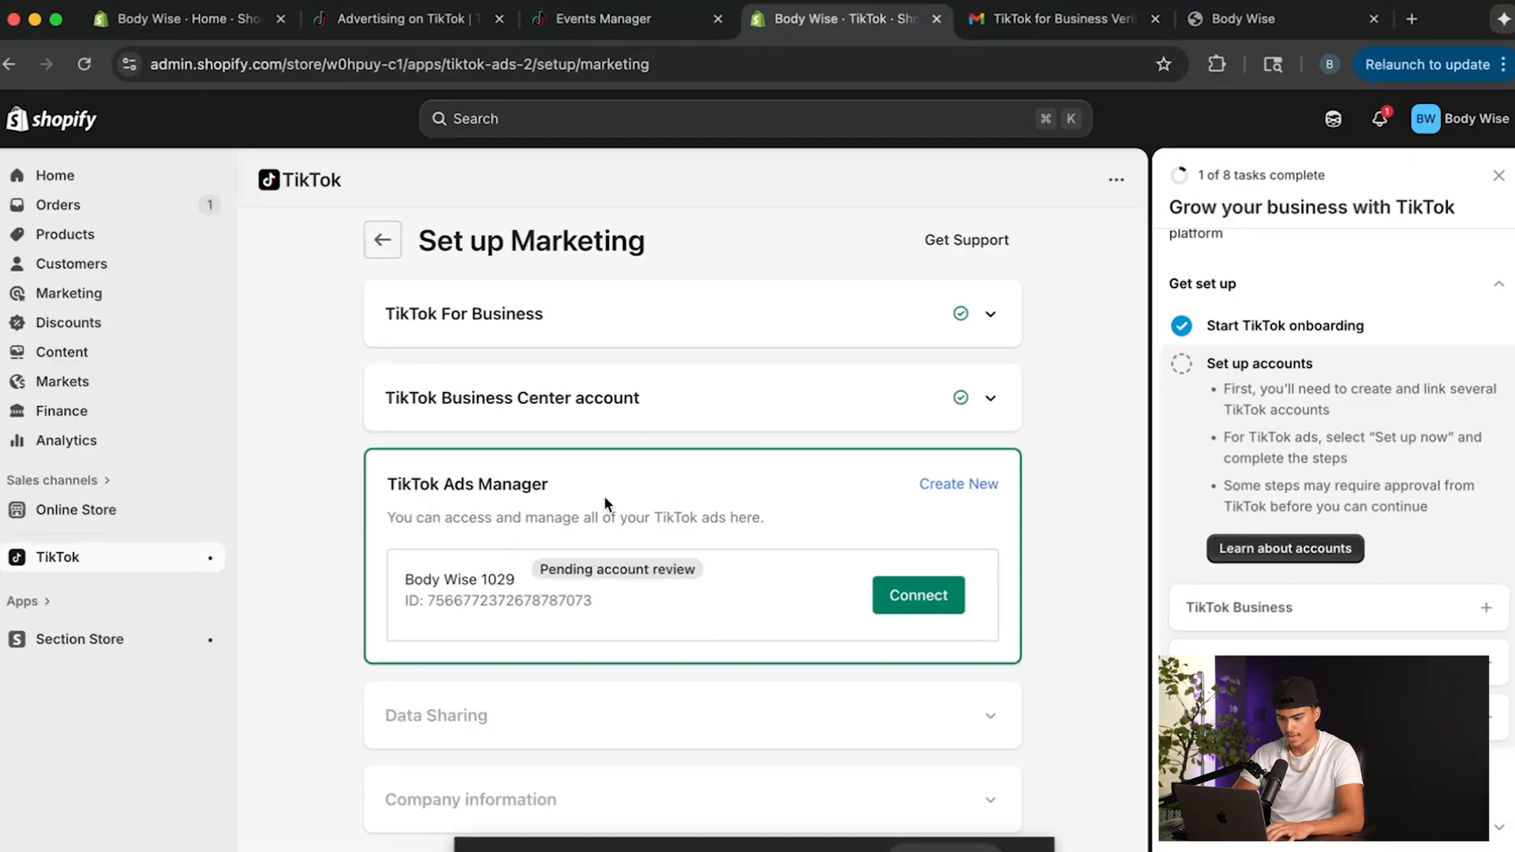
Connect the Body Wise 1029 Ads Manager account and confirm Maximum data sharing with the existing TikTok Pixel for Shopify.
{"action": "left_click", "coordinate": [909, 608]}
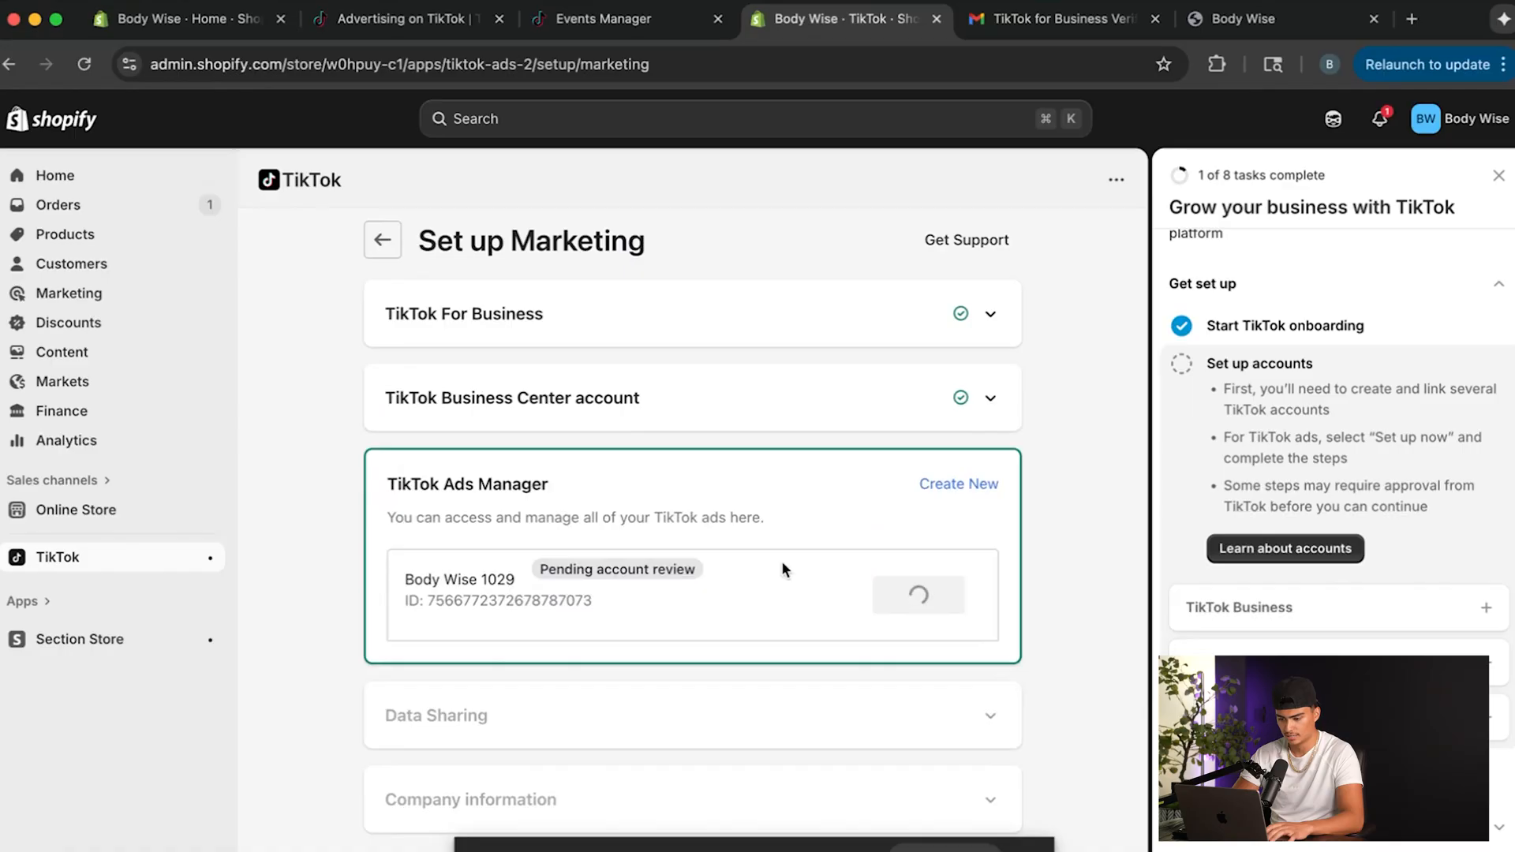
{"action": "scroll", "coordinate": [1026, 391], "scroll_direction": "down", "scroll_amount": 2}
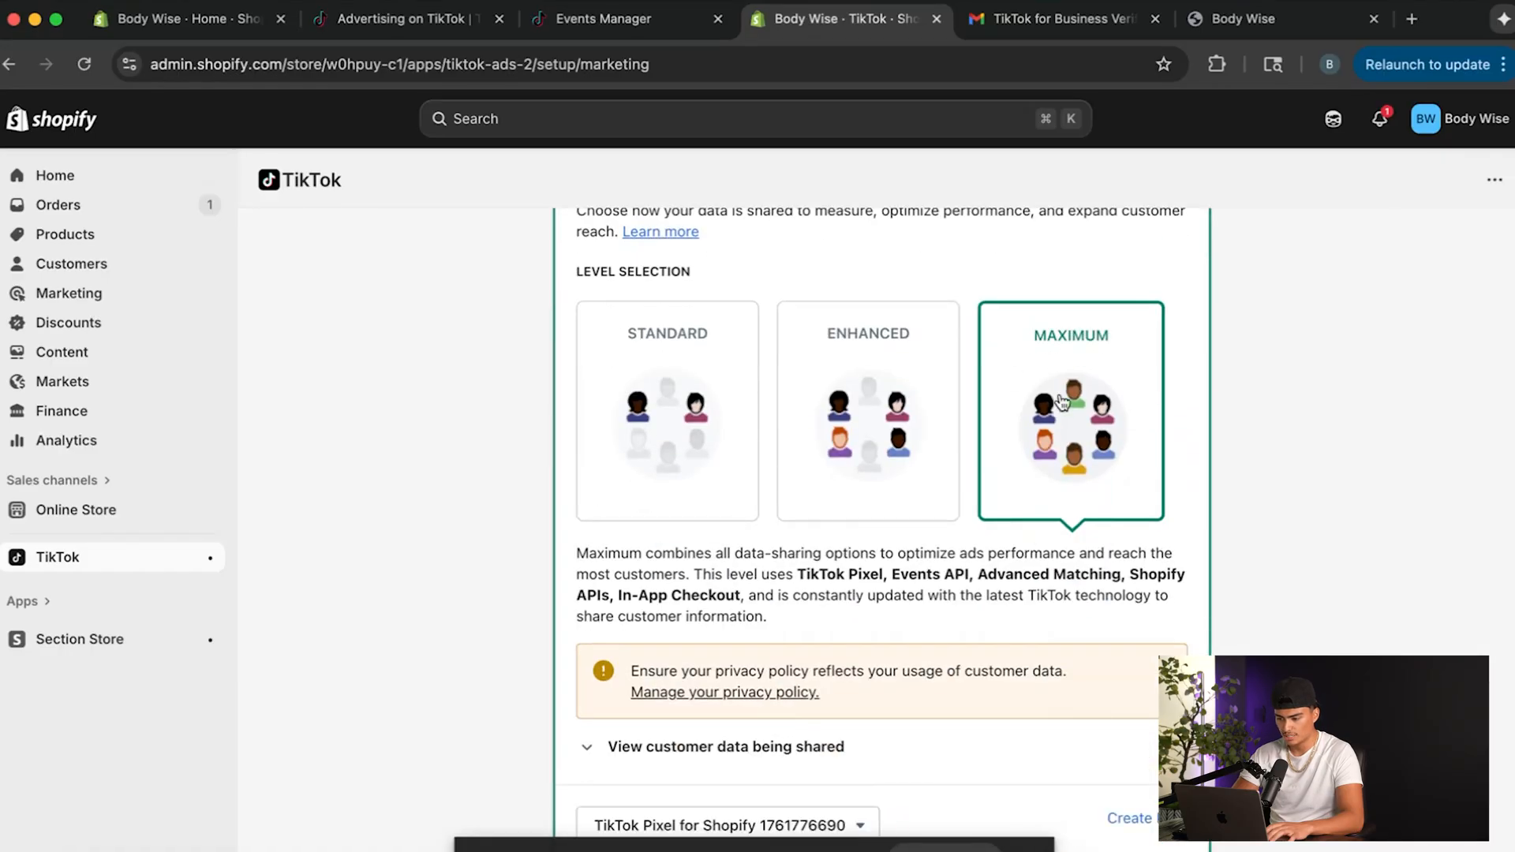
{"action": "scroll", "coordinate": [1066, 433], "scroll_direction": "down", "scroll_amount": 5}
{"action": "left_click", "coordinate": [803, 643]}
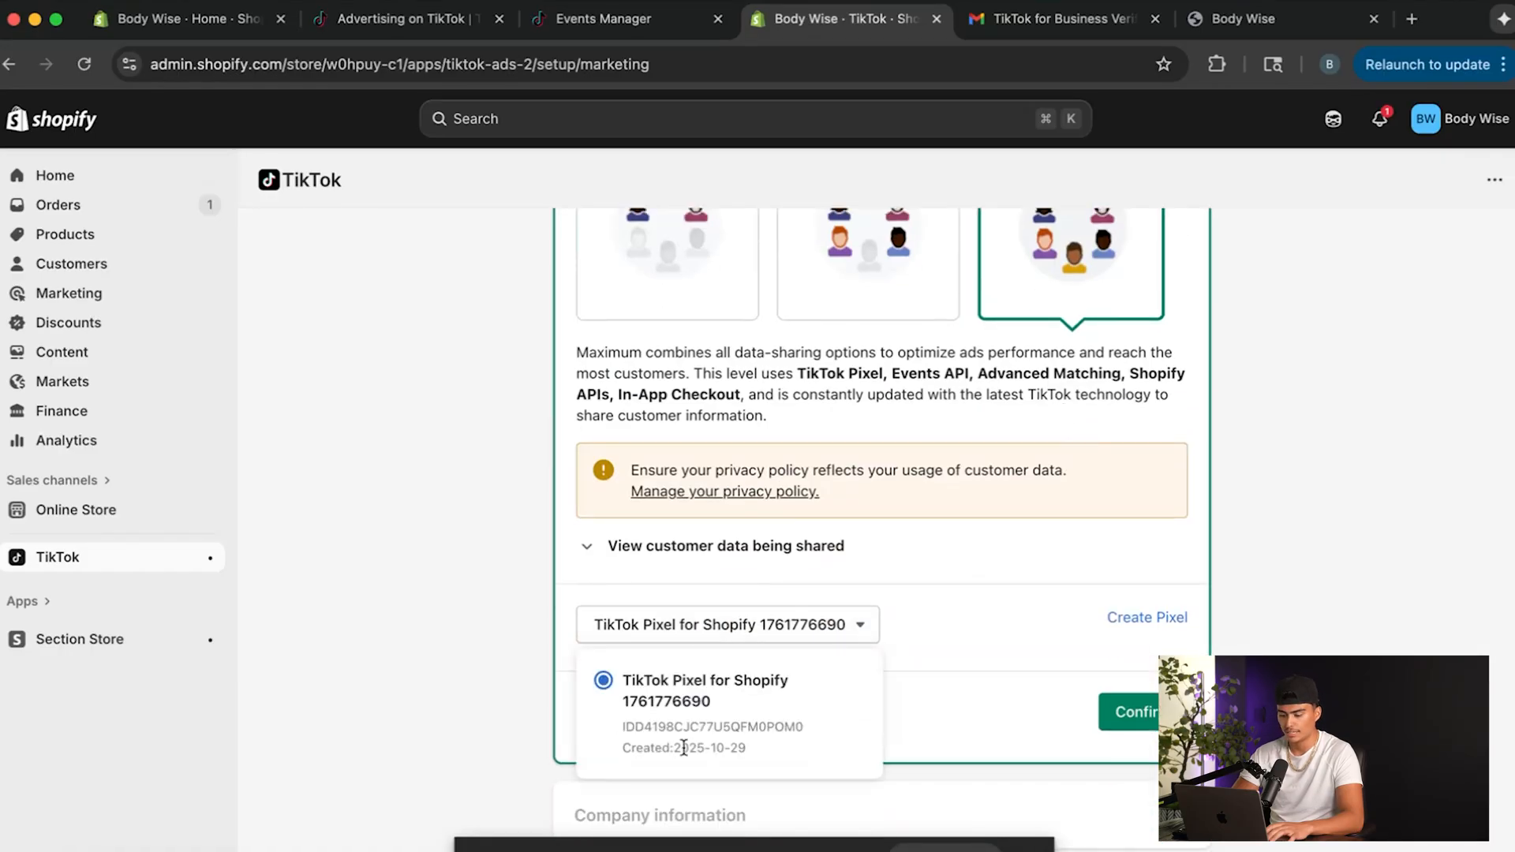
{"action": "left_click", "coordinate": [468, 652]}
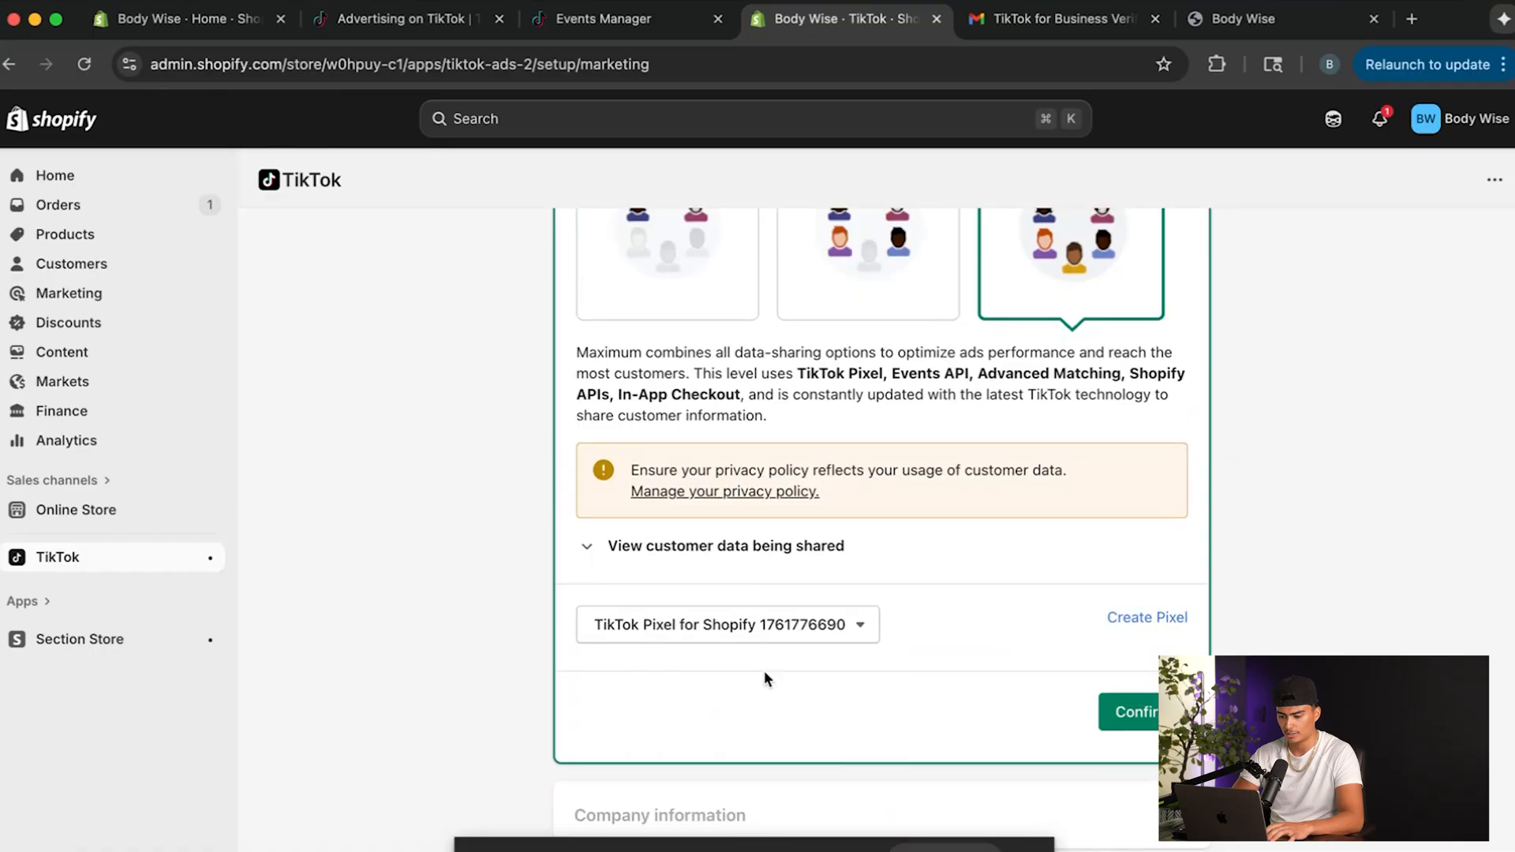
{"action": "scroll", "coordinate": [765, 675], "scroll_direction": "down", "scroll_amount": 1}
{"action": "left_click", "coordinate": [1153, 699]}
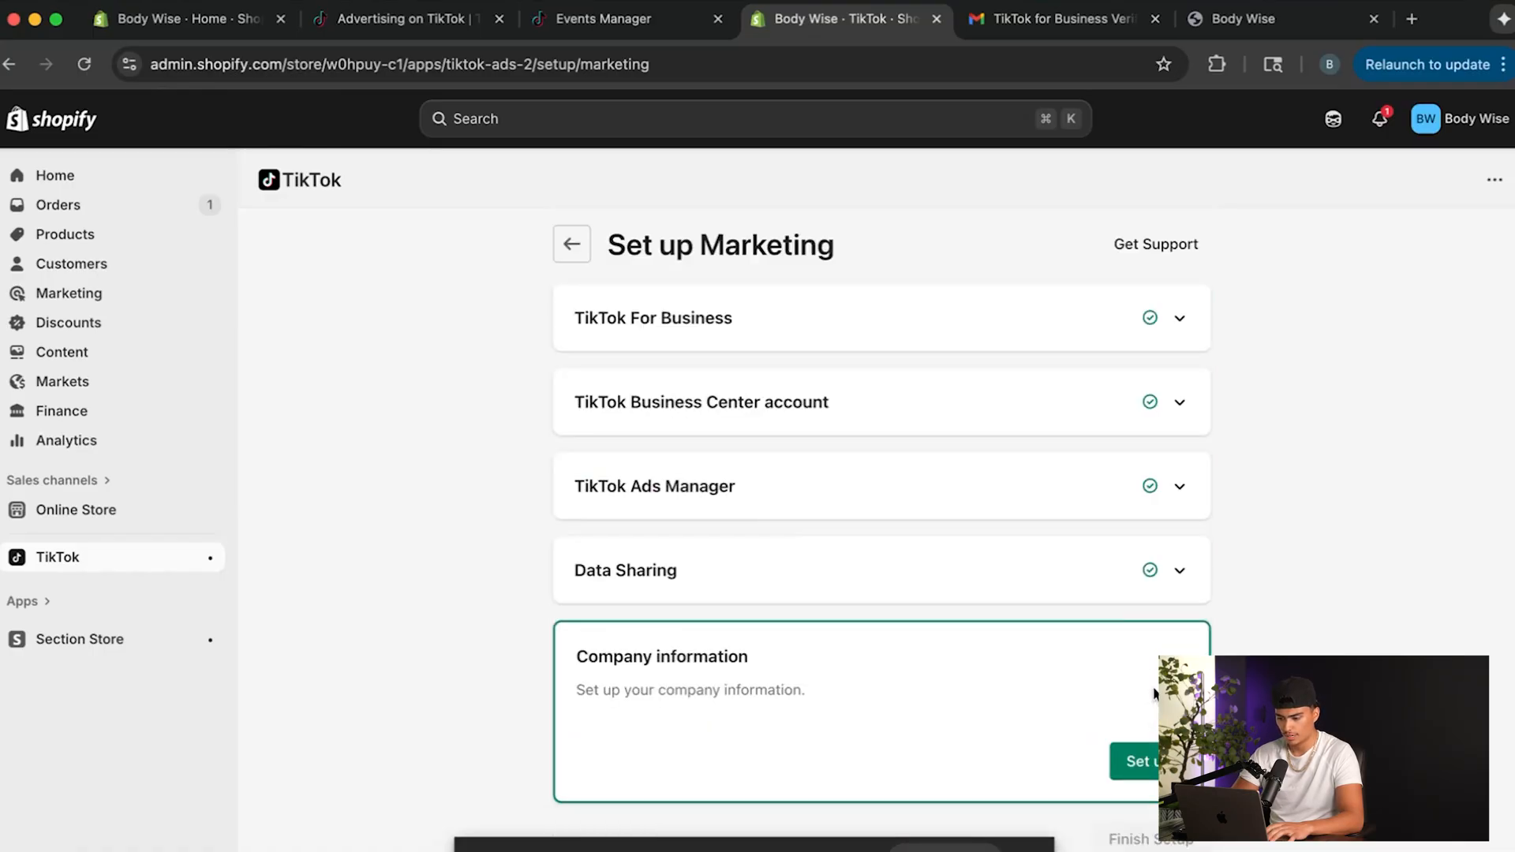
Set up the company information with the business address, confirm it and finish the marketing setup.
{"action": "left_click", "coordinate": [1141, 760]}
{"action": "left_click", "coordinate": [799, 440]}
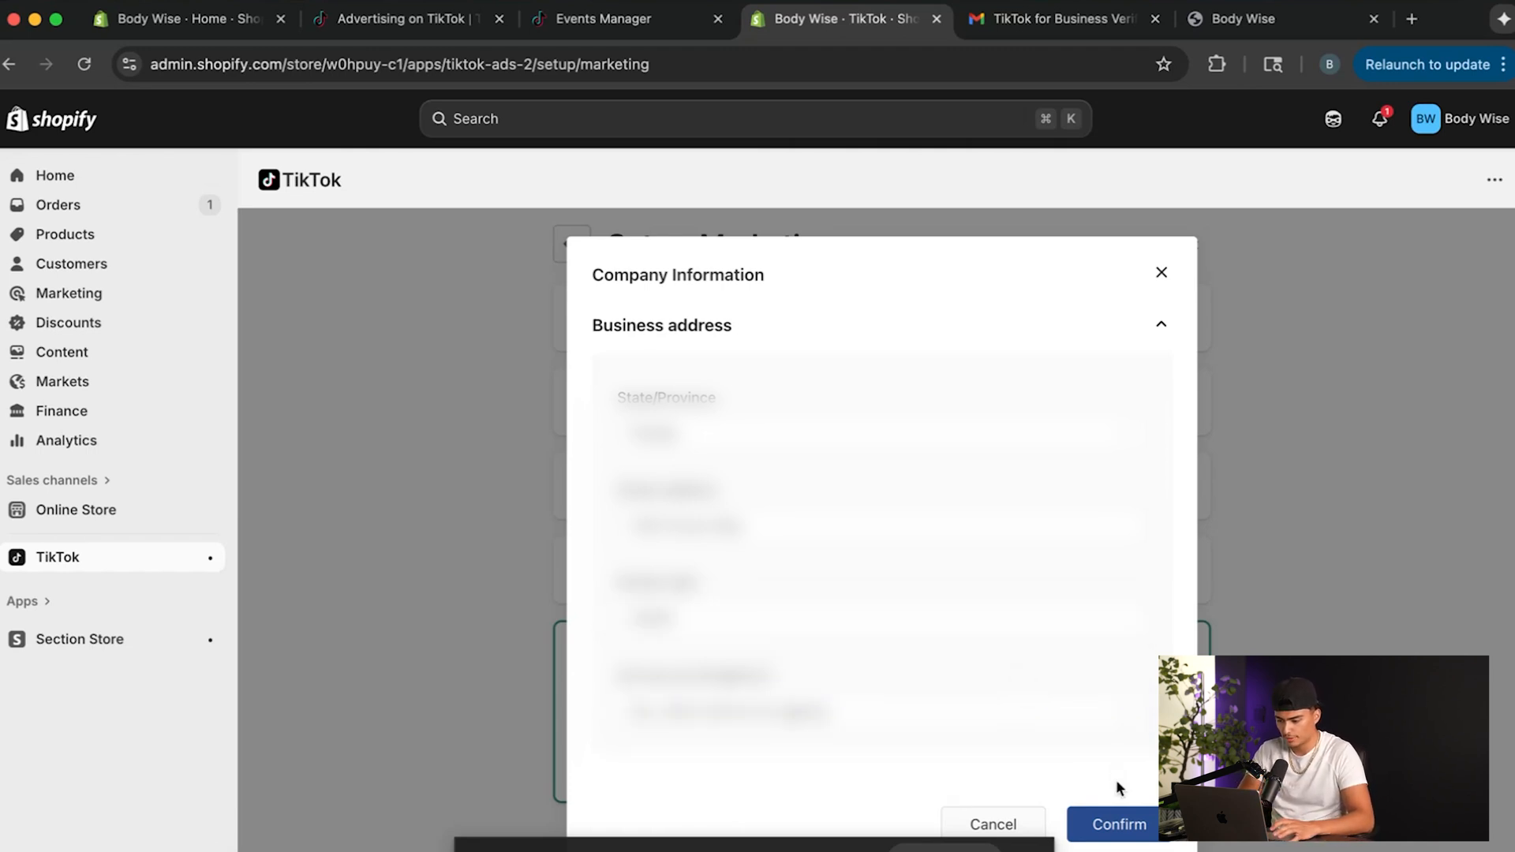
{"action": "left_click", "coordinate": [1109, 825]}
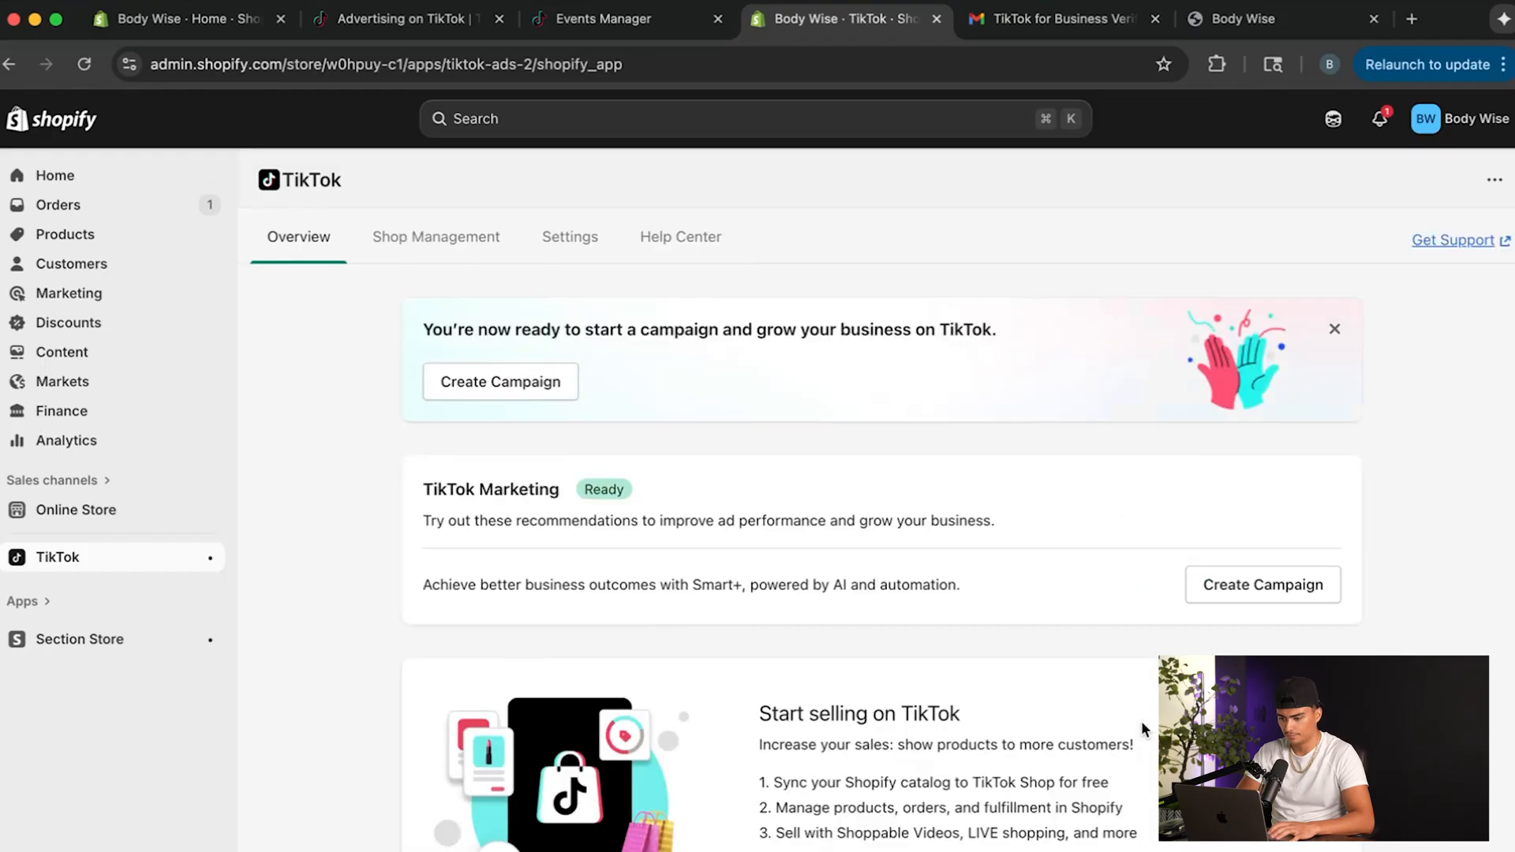
Review the TikTok app's Marketing settings, including the Ads Manager account and the payment method.
{"action": "left_click", "coordinate": [591, 246]}
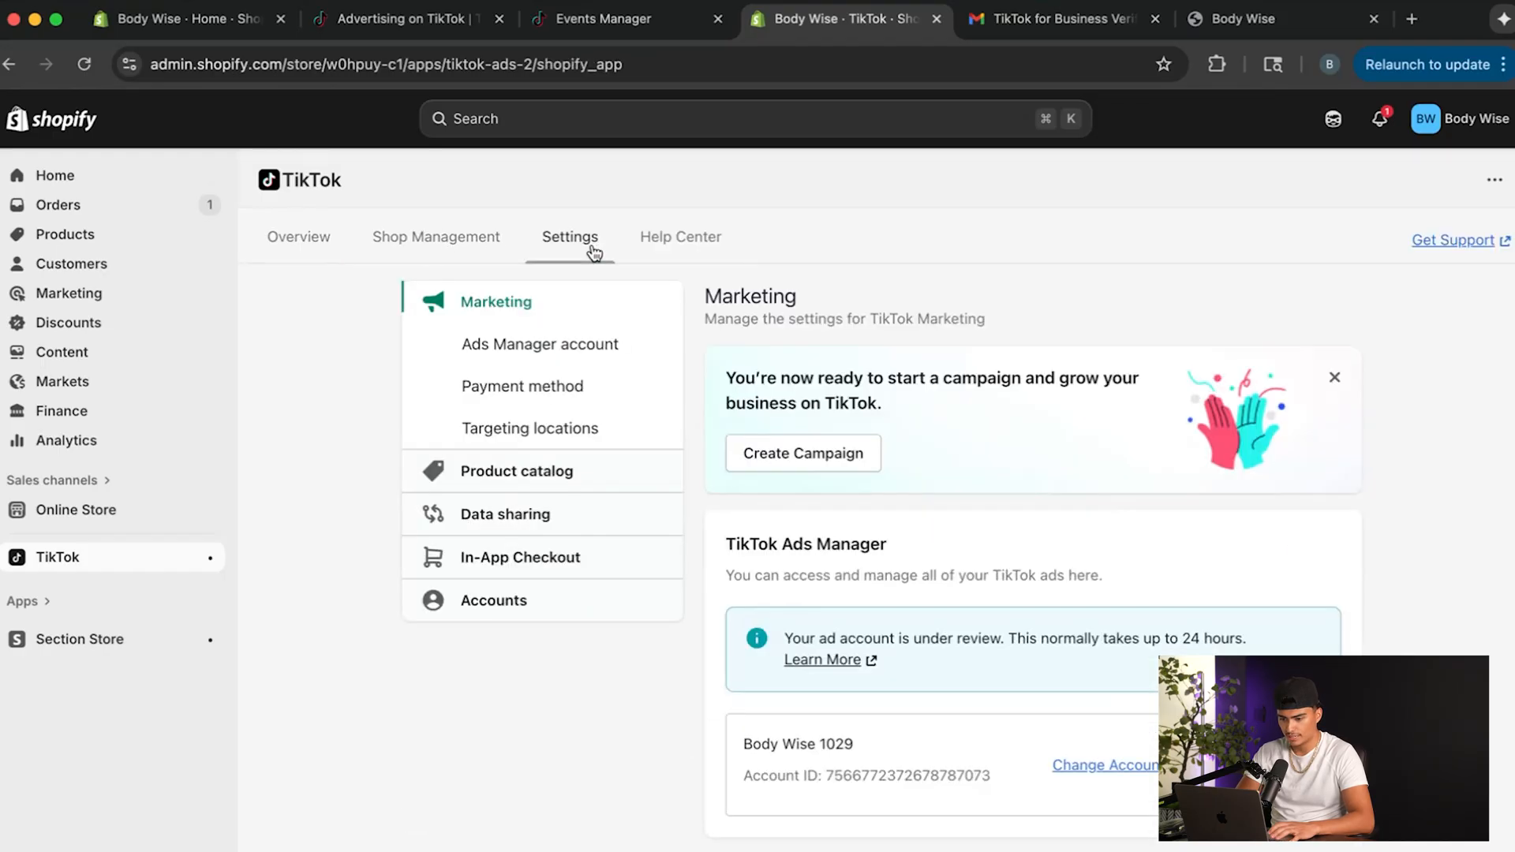
{"action": "scroll", "coordinate": [772, 545], "scroll_direction": "down", "scroll_amount": 5}
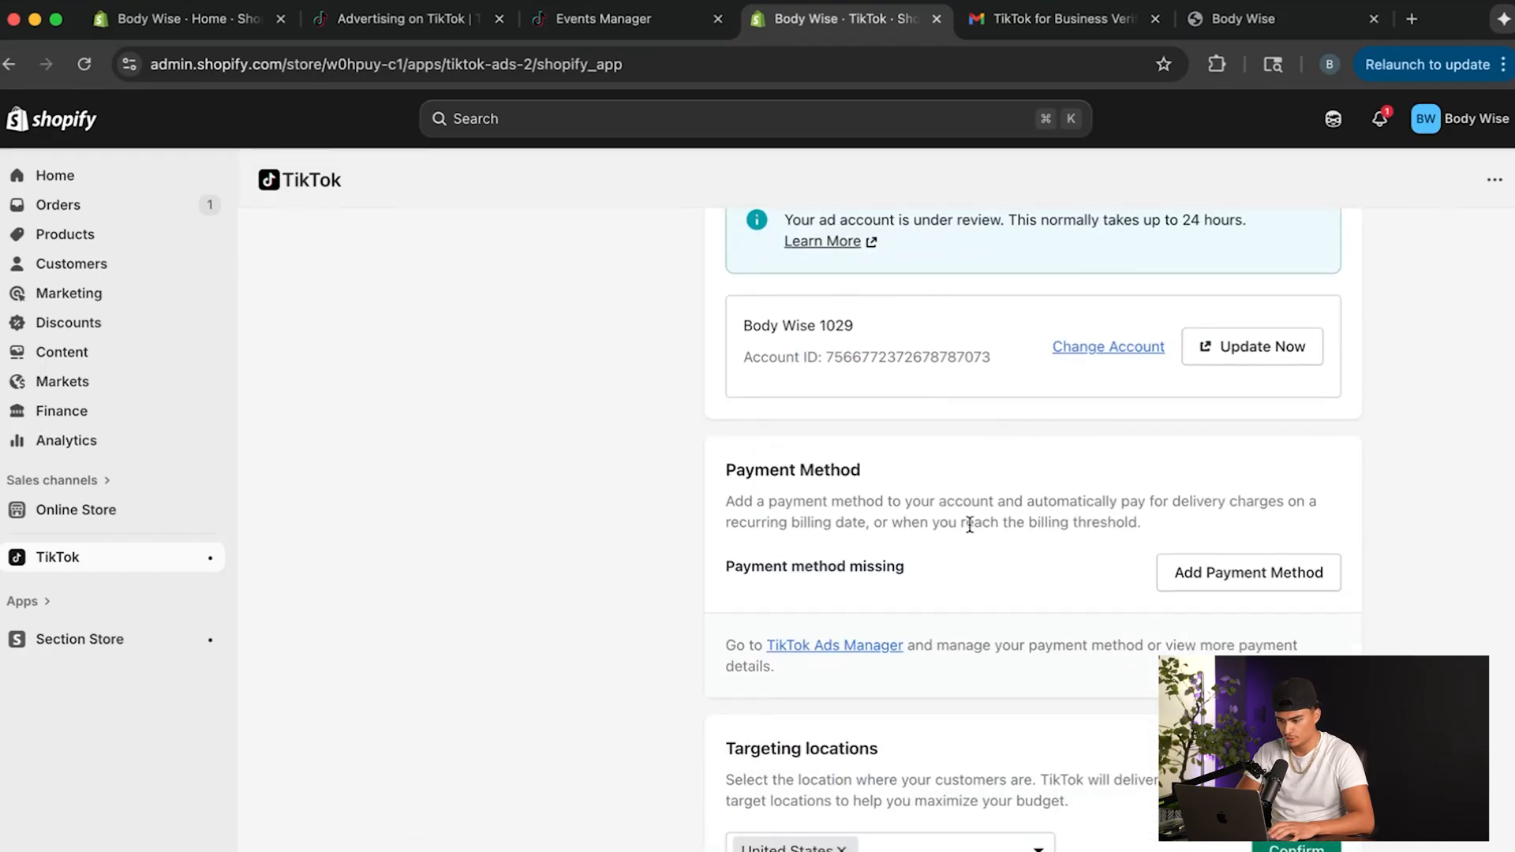
{"action": "scroll", "coordinate": [970, 525], "scroll_direction": "up", "scroll_amount": 6}
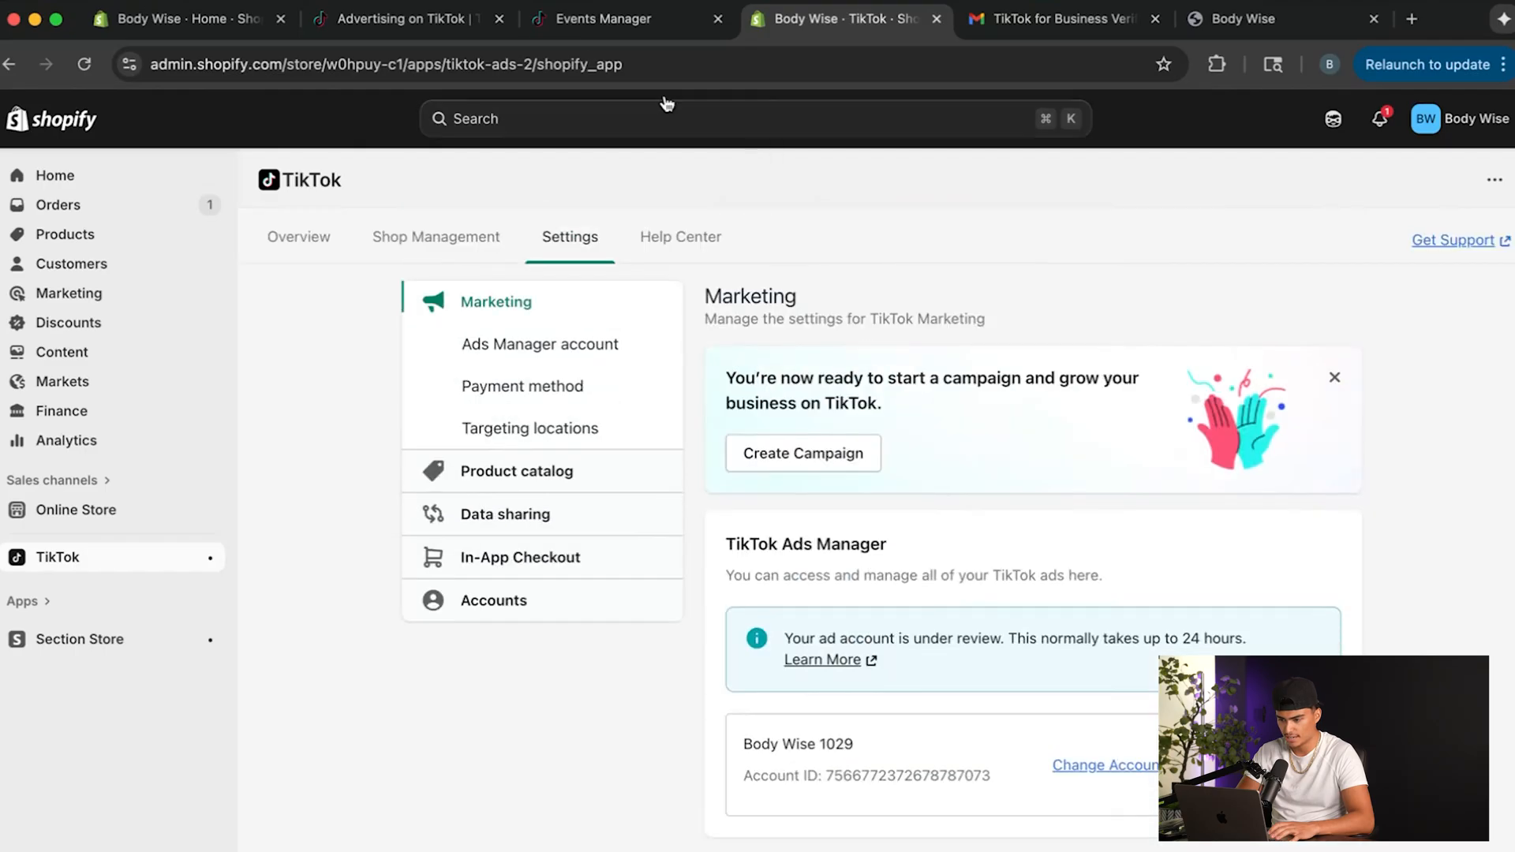
Return to Events Manager, exit the Shopify setup guide and reload the page.
{"action": "left_click", "coordinate": [607, 22]}
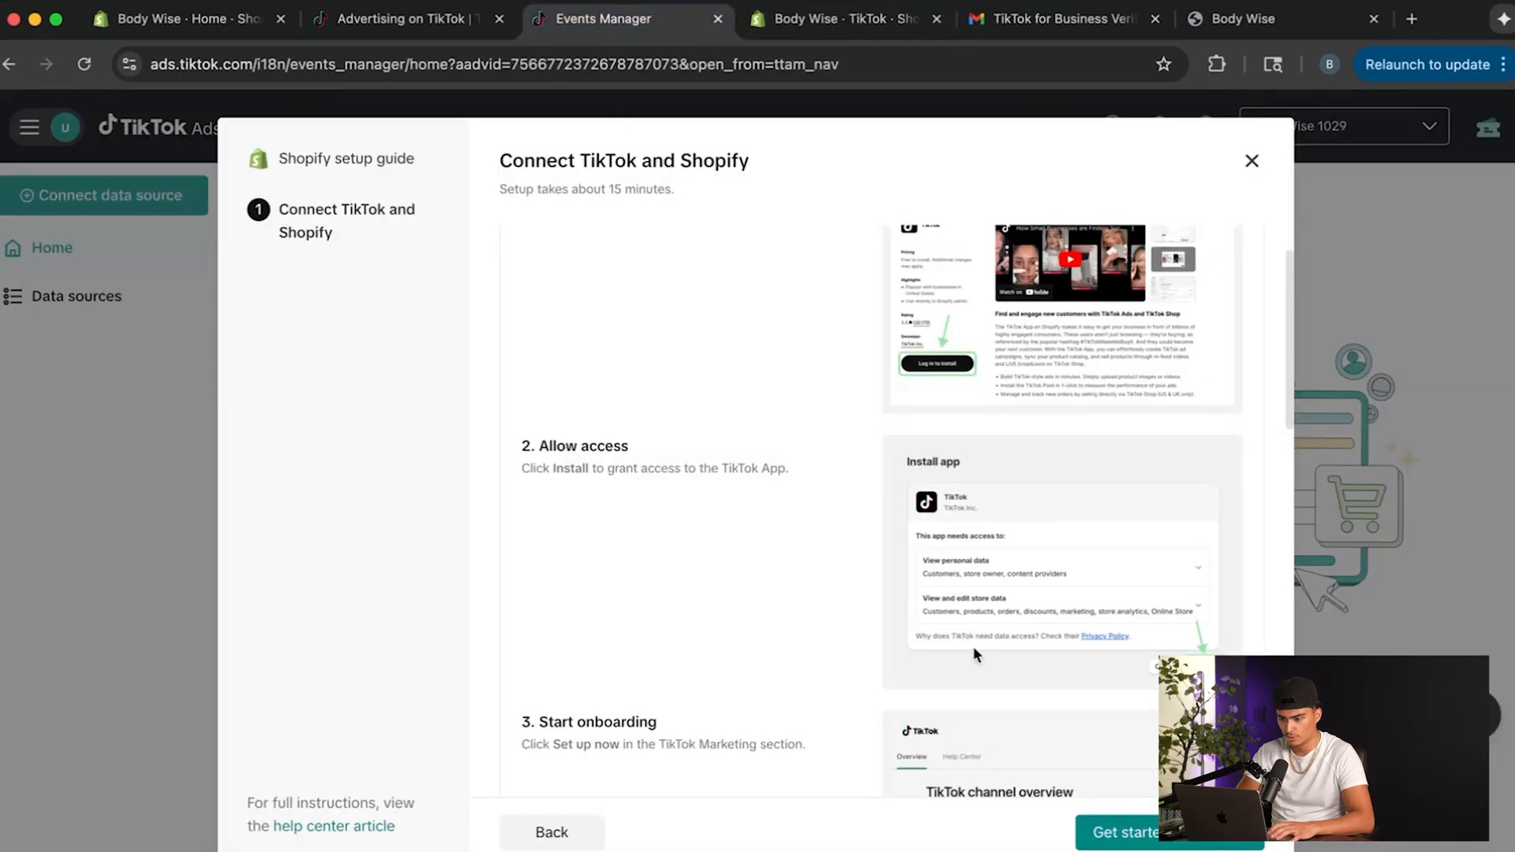
{"action": "scroll", "coordinate": [973, 647], "scroll_direction": "down", "scroll_amount": 10}
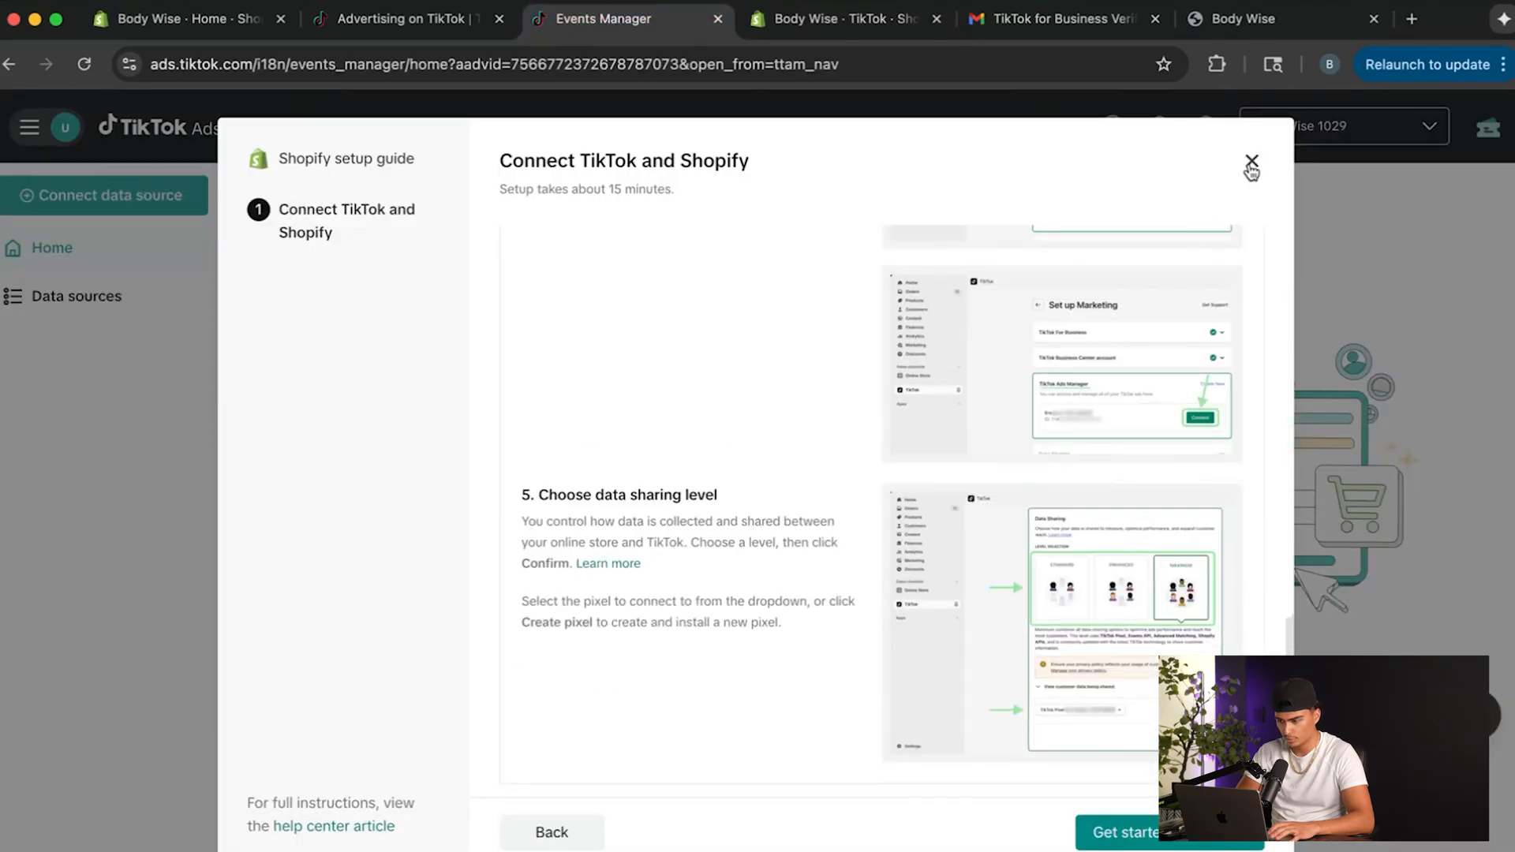
{"action": "left_click", "coordinate": [1252, 163]}
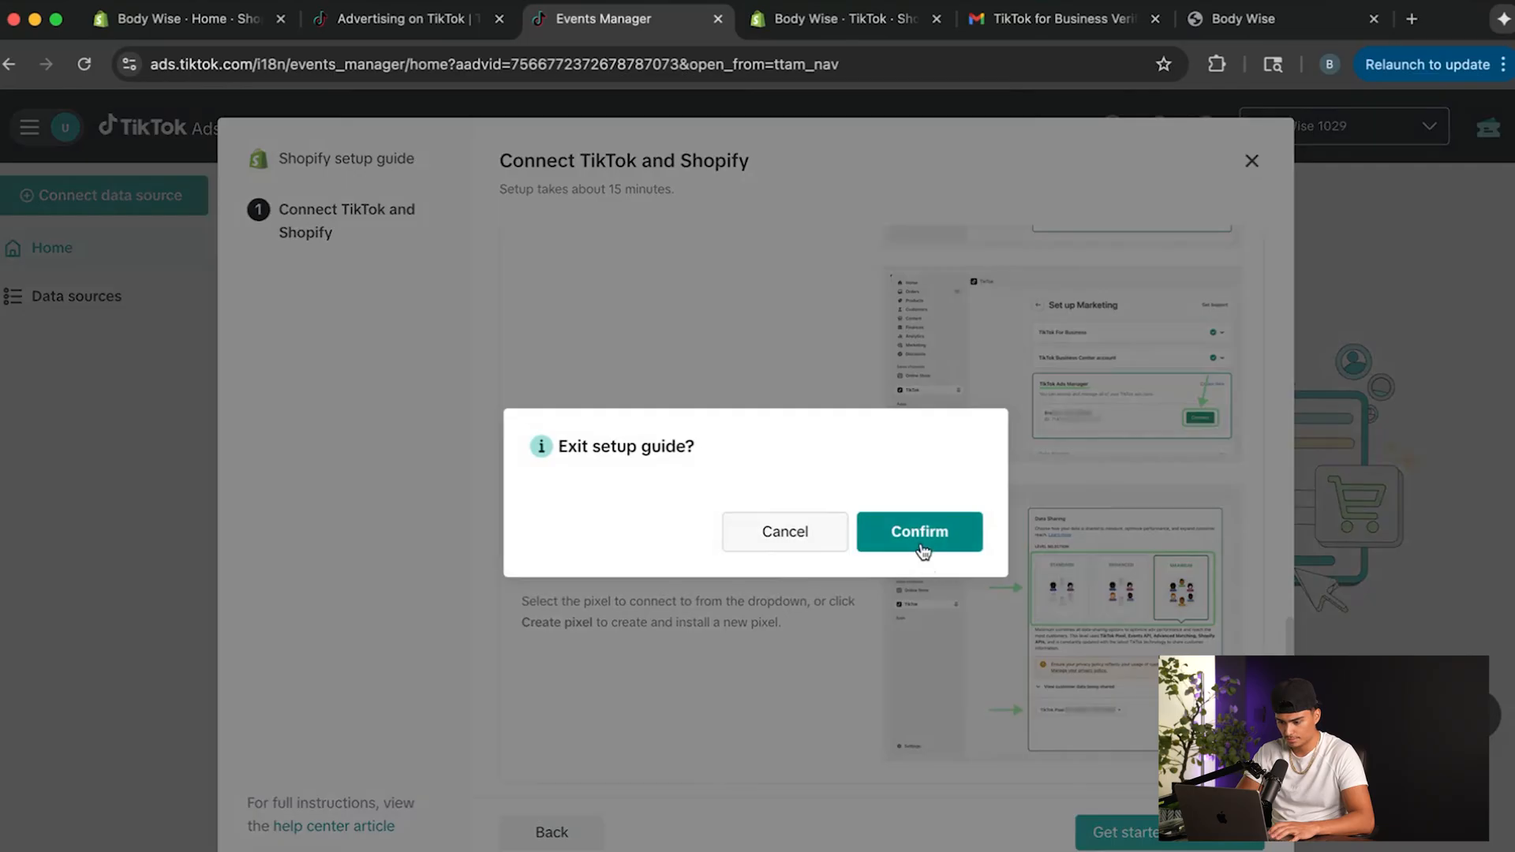
{"action": "left_click", "coordinate": [884, 541]}
{"action": "left_click", "coordinate": [84, 64]}
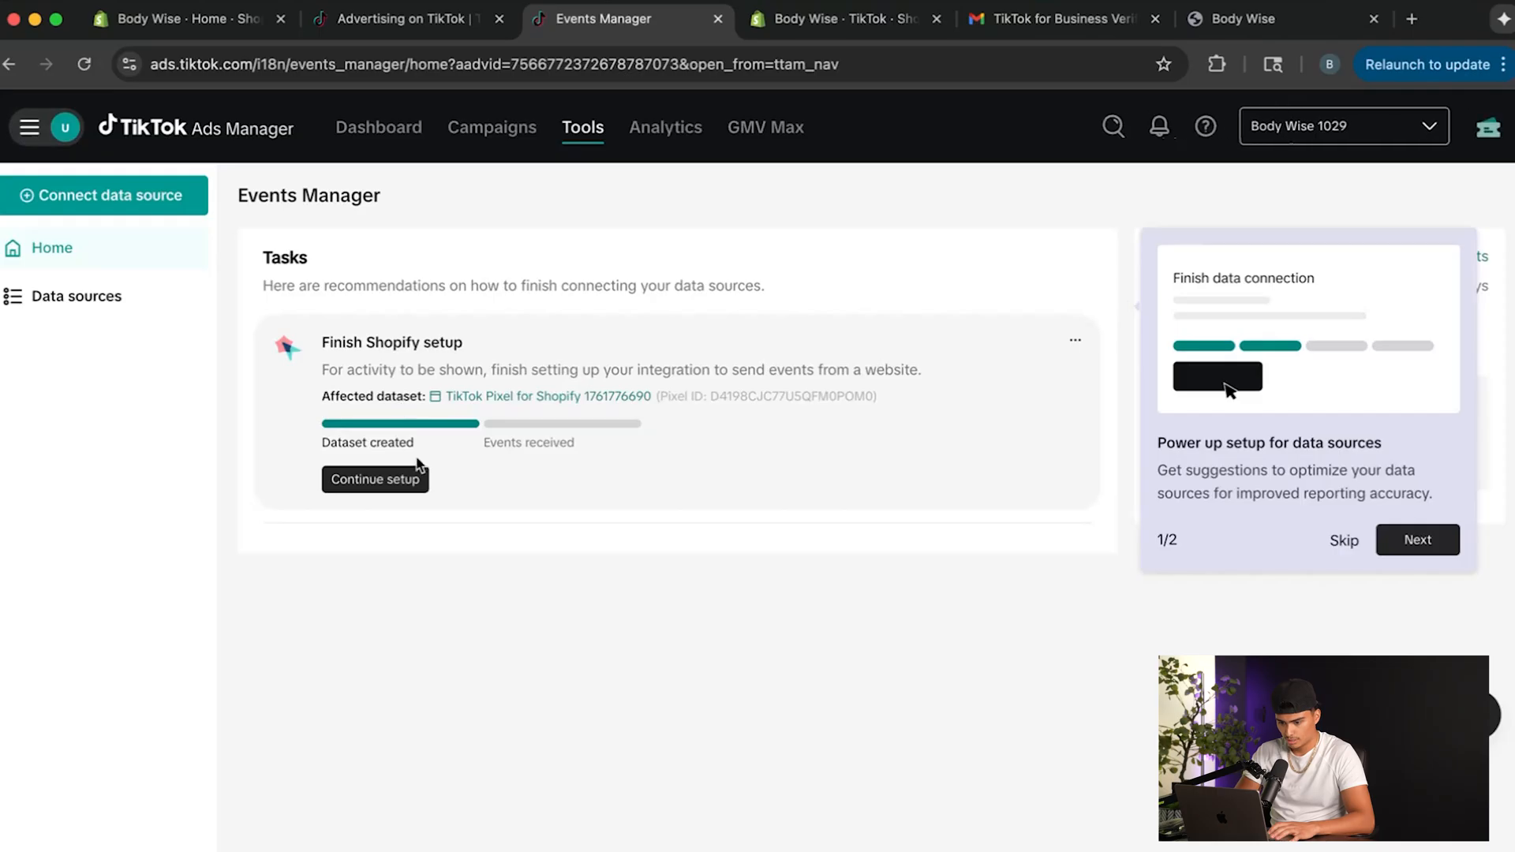
{"action": "left_click", "coordinate": [389, 483]}
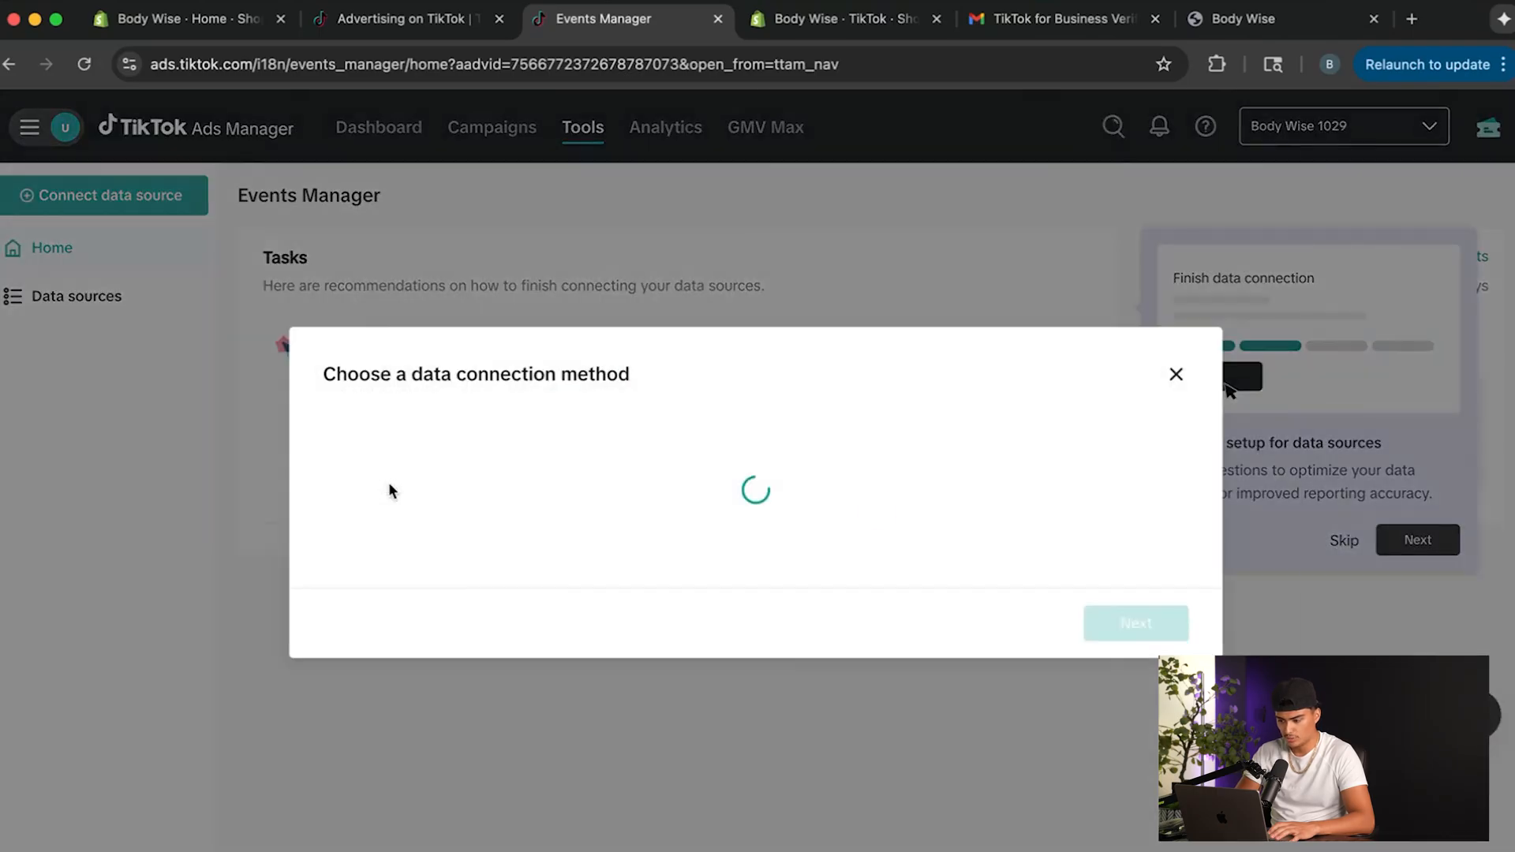
{"action": "left_click", "coordinate": [1251, 162]}
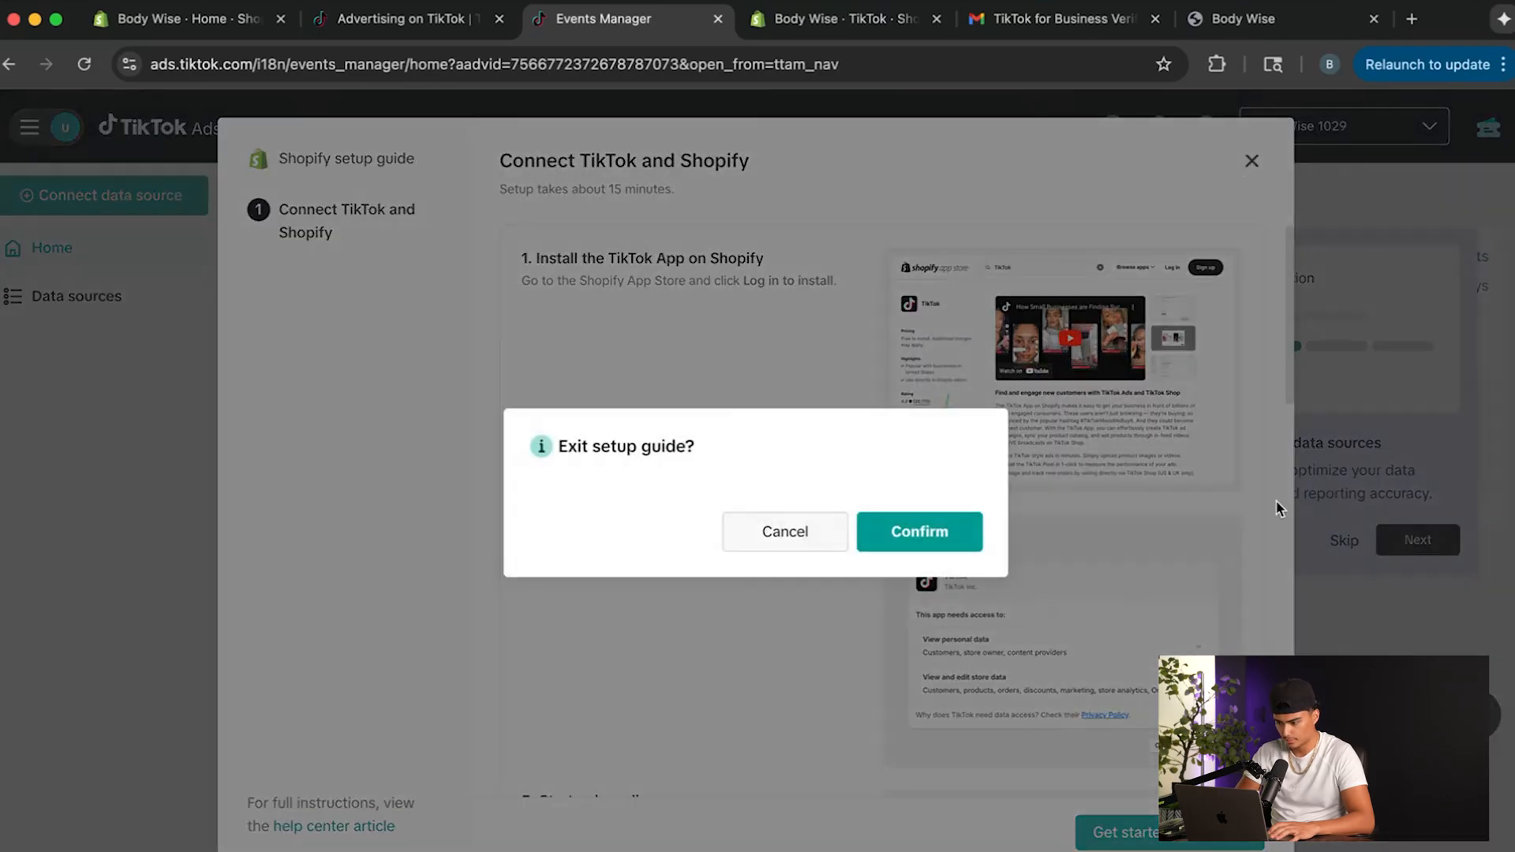
{"action": "left_click", "coordinate": [928, 530]}
Skip the data source tip, open the details of the TikTok Pixel for Shopify dataset and acknowledge the terms and conditions.
{"action": "left_click", "coordinate": [1349, 540]}
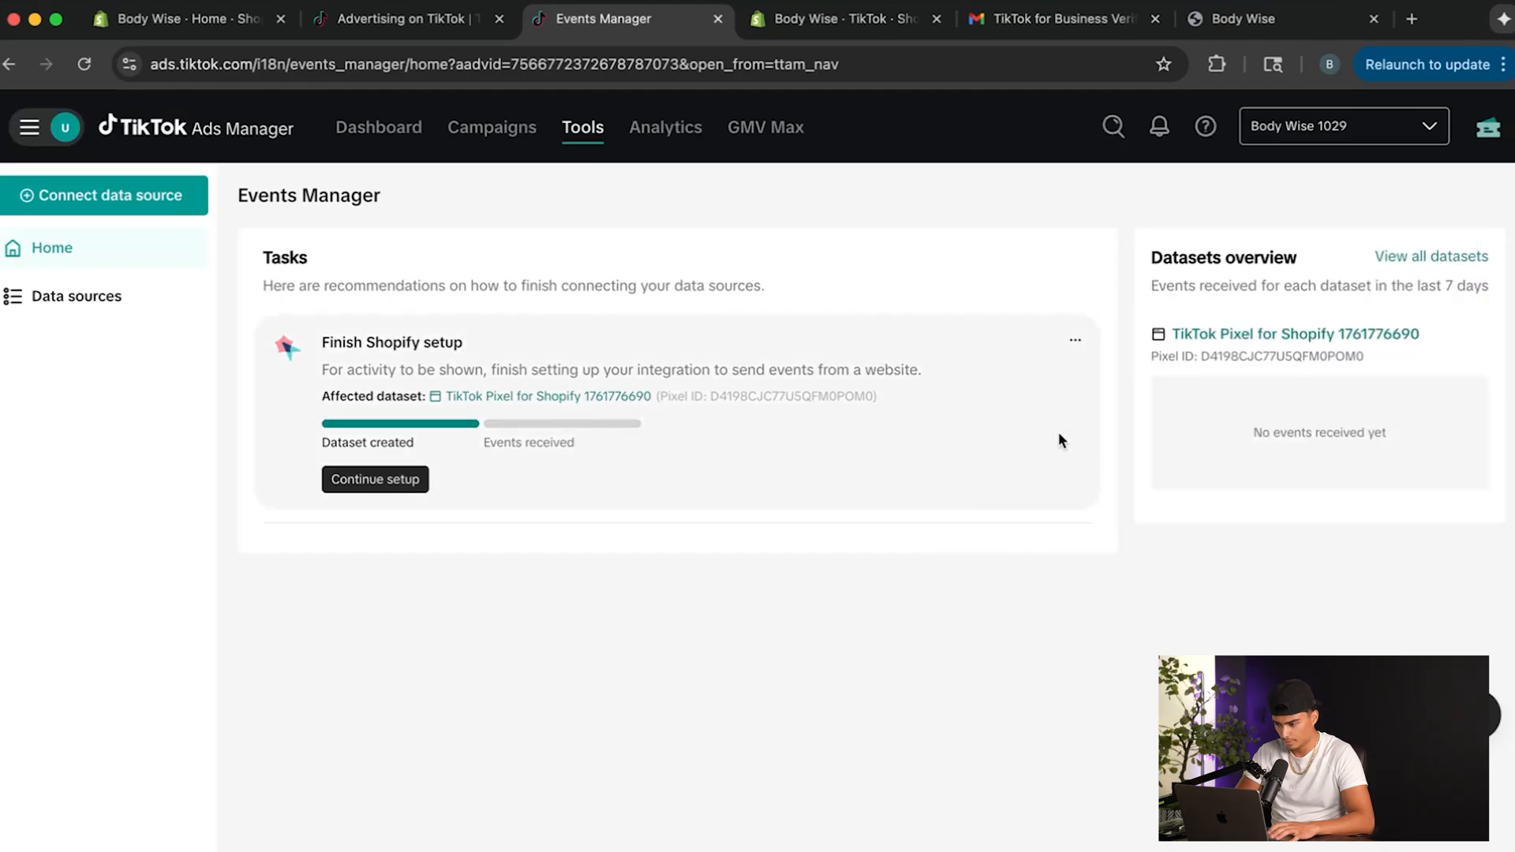
{"action": "left_click_drag", "start_coordinate": [1185, 342], "coordinate": [1445, 354]}
{"action": "left_click", "coordinate": [1324, 373]}
{"action": "left_click", "coordinate": [1304, 335]}
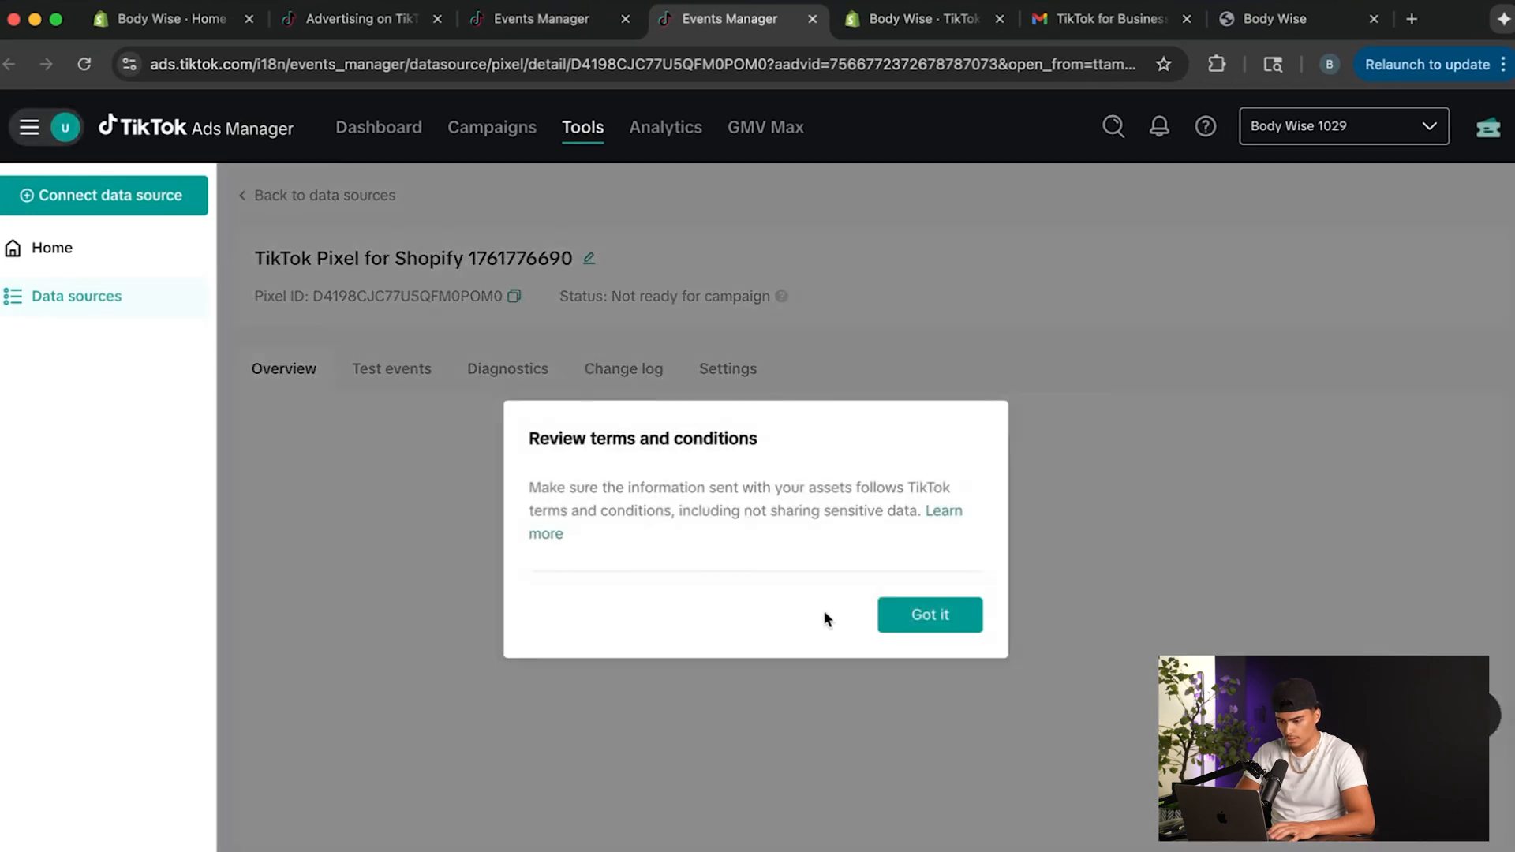
{"action": "left_click", "coordinate": [916, 615]}
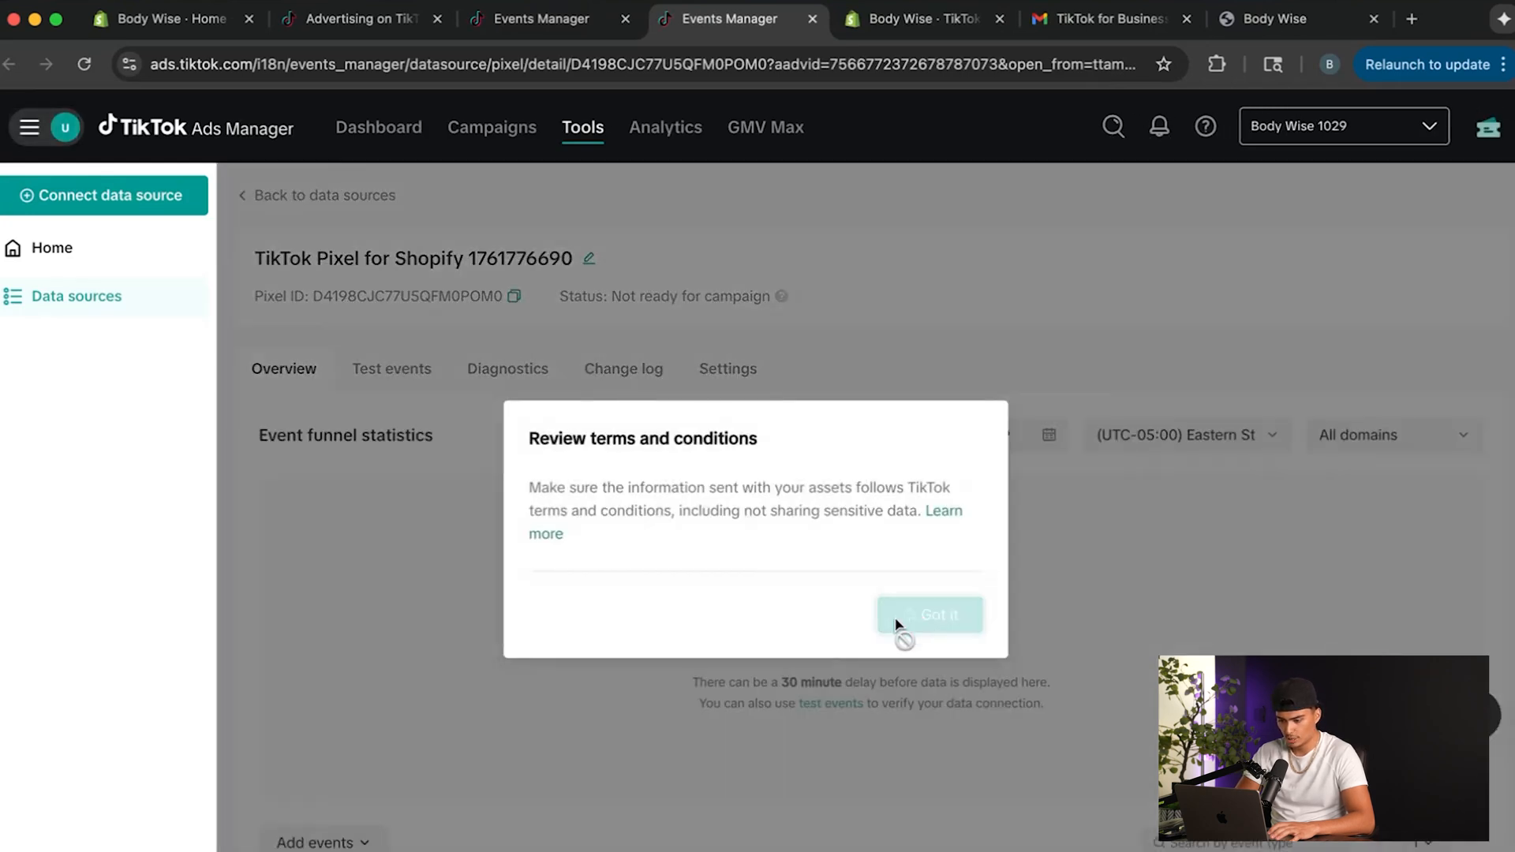
{"action": "scroll", "coordinate": [553, 479], "scroll_direction": "down", "scroll_amount": 1}
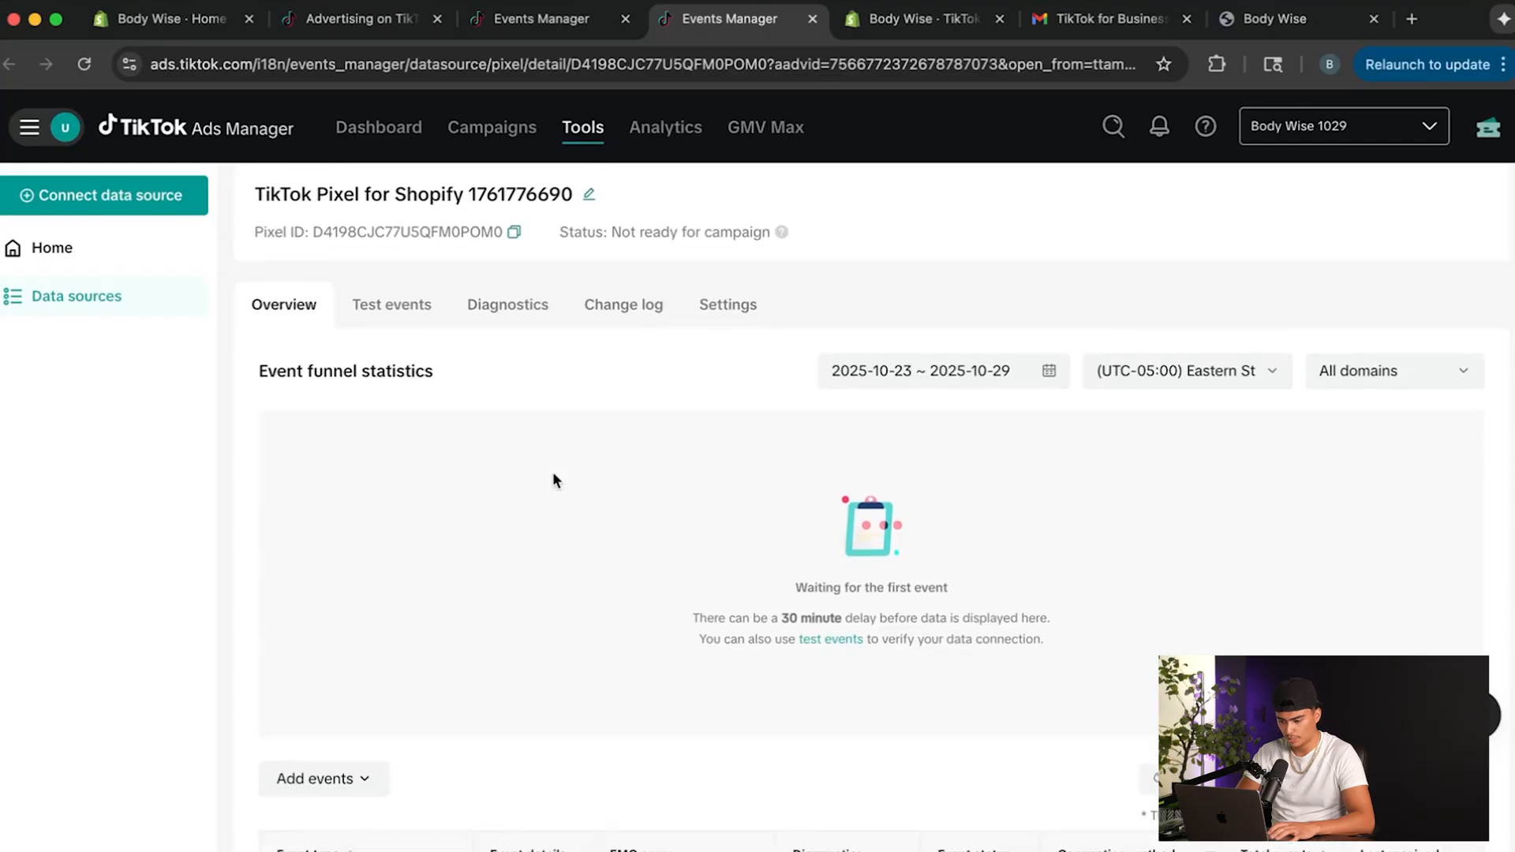
{"action": "left_click", "coordinate": [395, 306]}
{"action": "scroll", "coordinate": [493, 438], "scroll_direction": "down", "scroll_amount": 1}
{"action": "left_click", "coordinate": [460, 607]}
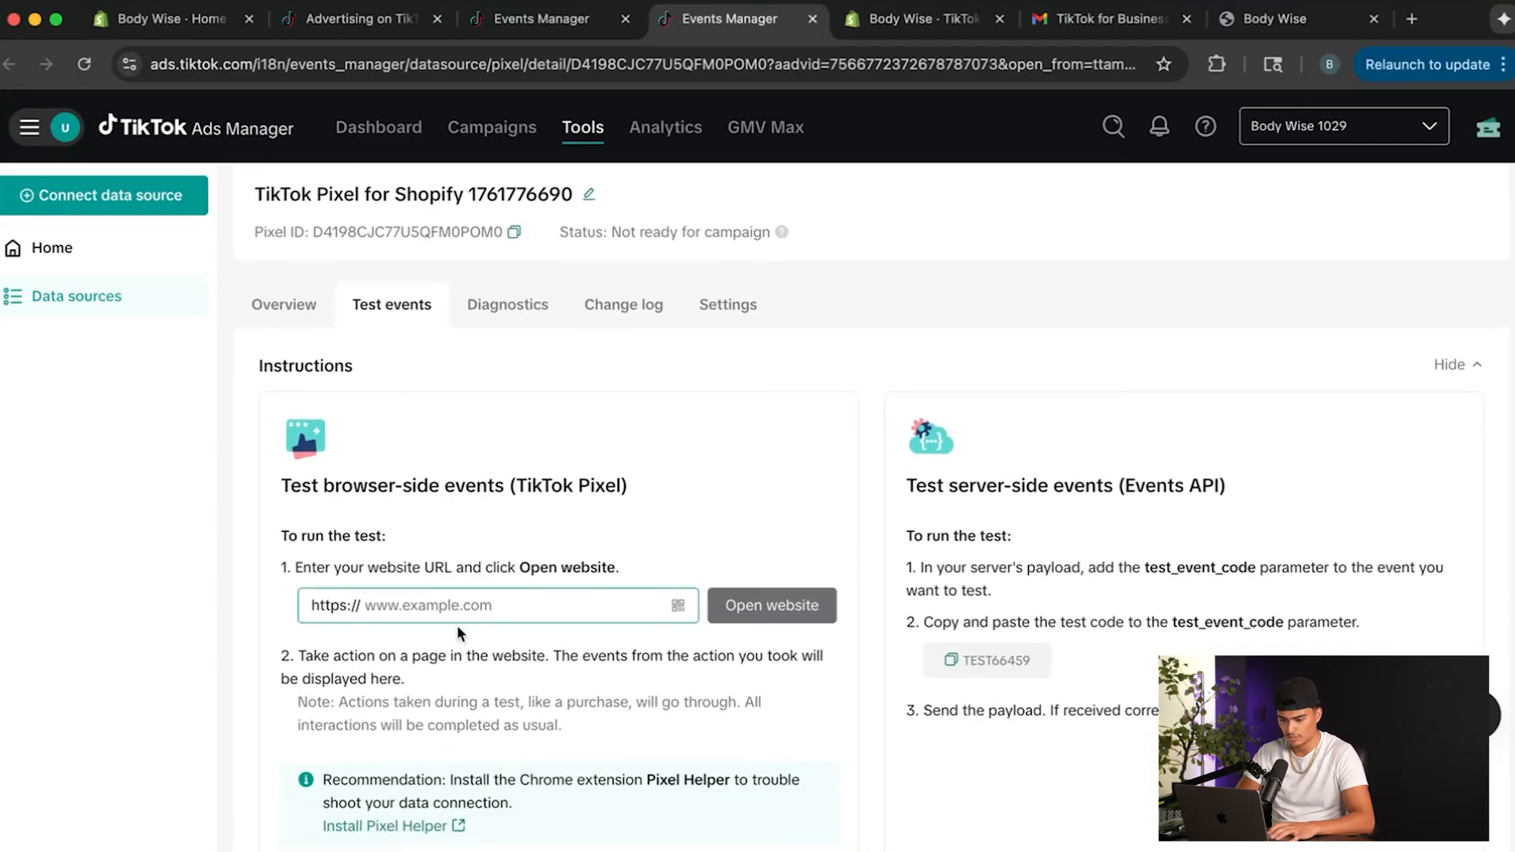
{"action": "left_click", "coordinate": [1275, 19]}
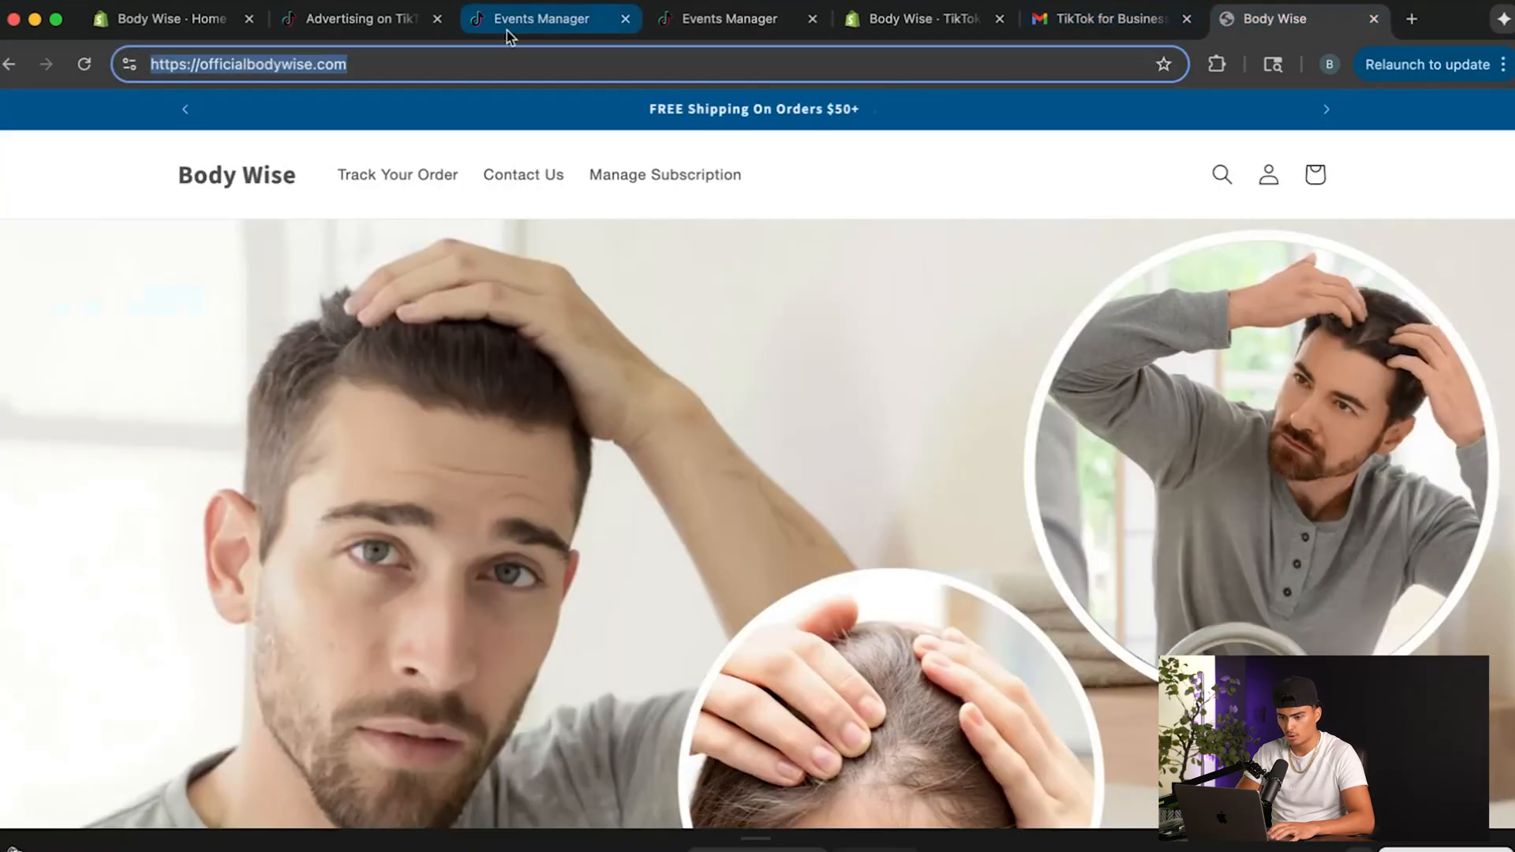
{"action": "left_click", "coordinate": [180, 70]}
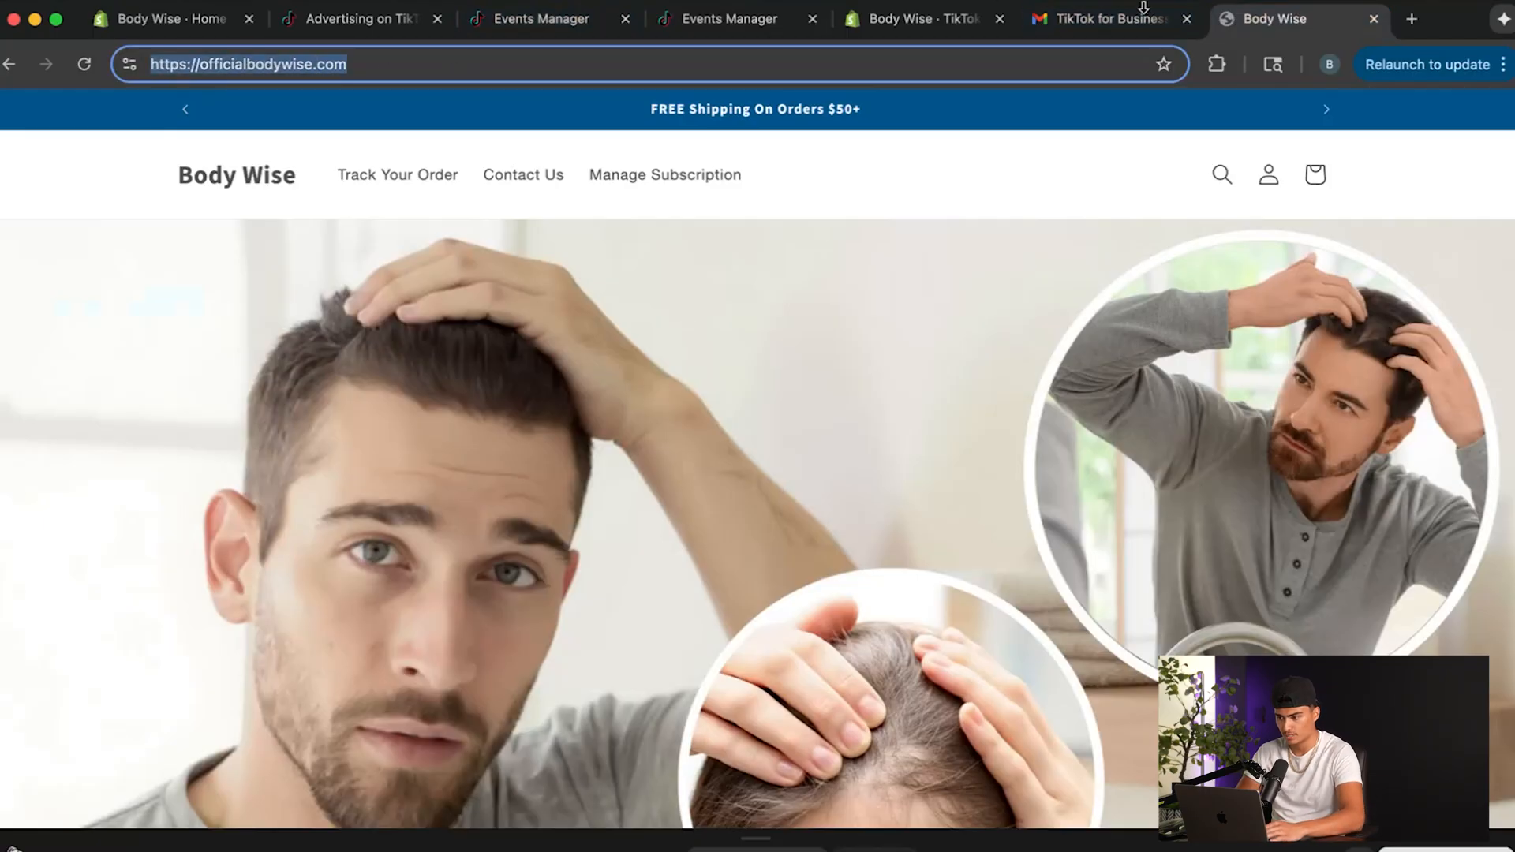
{"action": "left_click", "coordinate": [1105, 17]}
{"action": "left_click", "coordinate": [700, 31]}
{"action": "type", "text": "officialbodywise.com/"}
{"action": "left_click", "coordinate": [800, 620]}
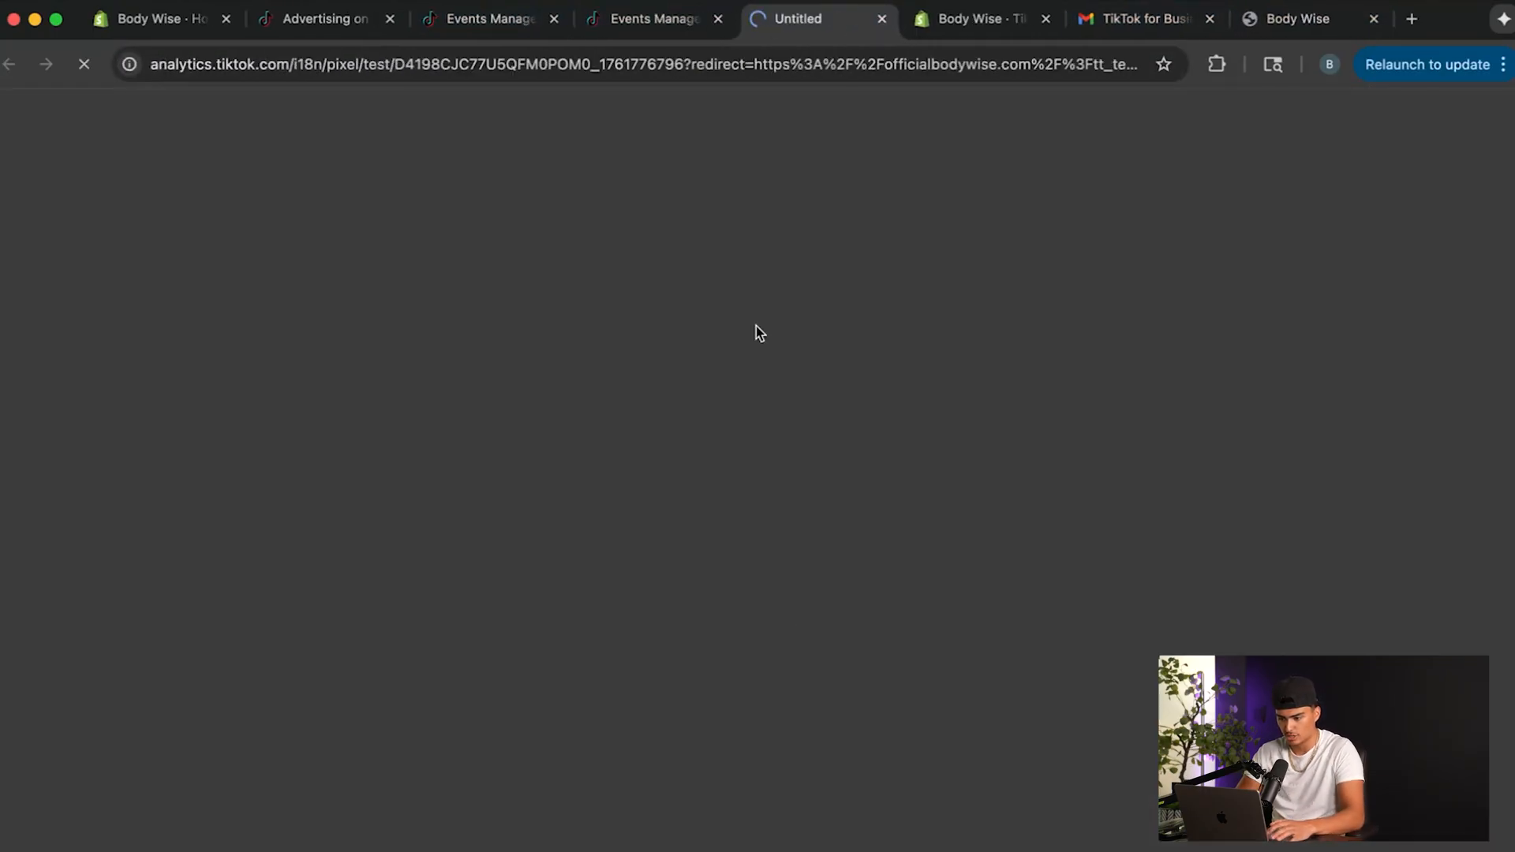
Add the Buy 1, Get 1 FREE offer of the Advanced Hair Growth Roll-on Serum to the cart and proceed to checkout.
{"action": "scroll", "coordinate": [977, 368], "scroll_direction": "down", "scroll_amount": 3}
{"action": "scroll", "coordinate": [977, 361], "scroll_direction": "down", "scroll_amount": 5}
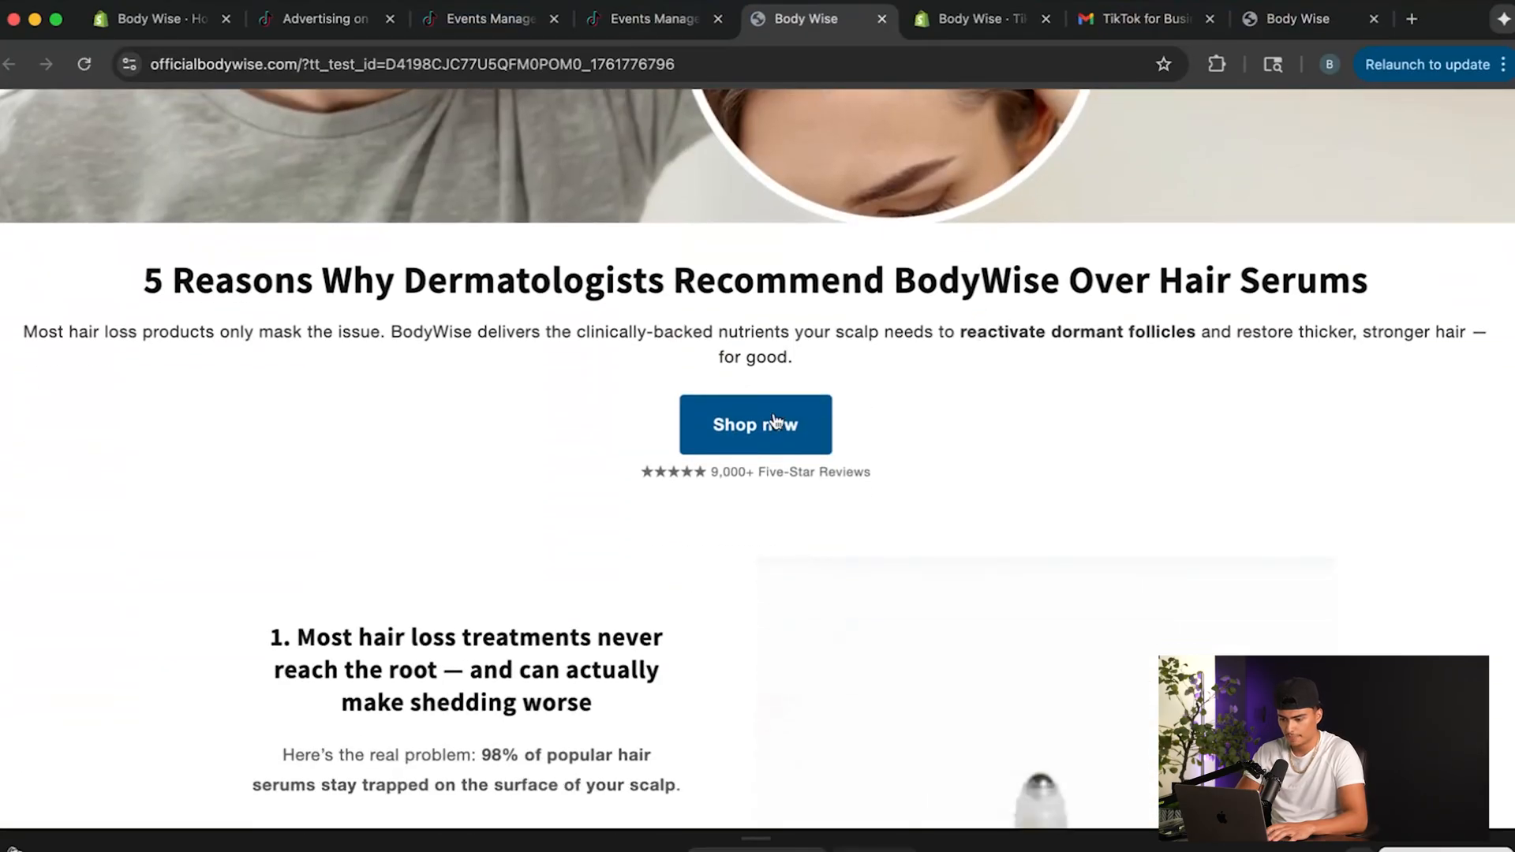
{"action": "left_click", "coordinate": [780, 422]}
{"action": "scroll", "coordinate": [828, 442], "scroll_direction": "down", "scroll_amount": 2}
{"action": "scroll", "coordinate": [895, 490], "scroll_direction": "down", "scroll_amount": 4}
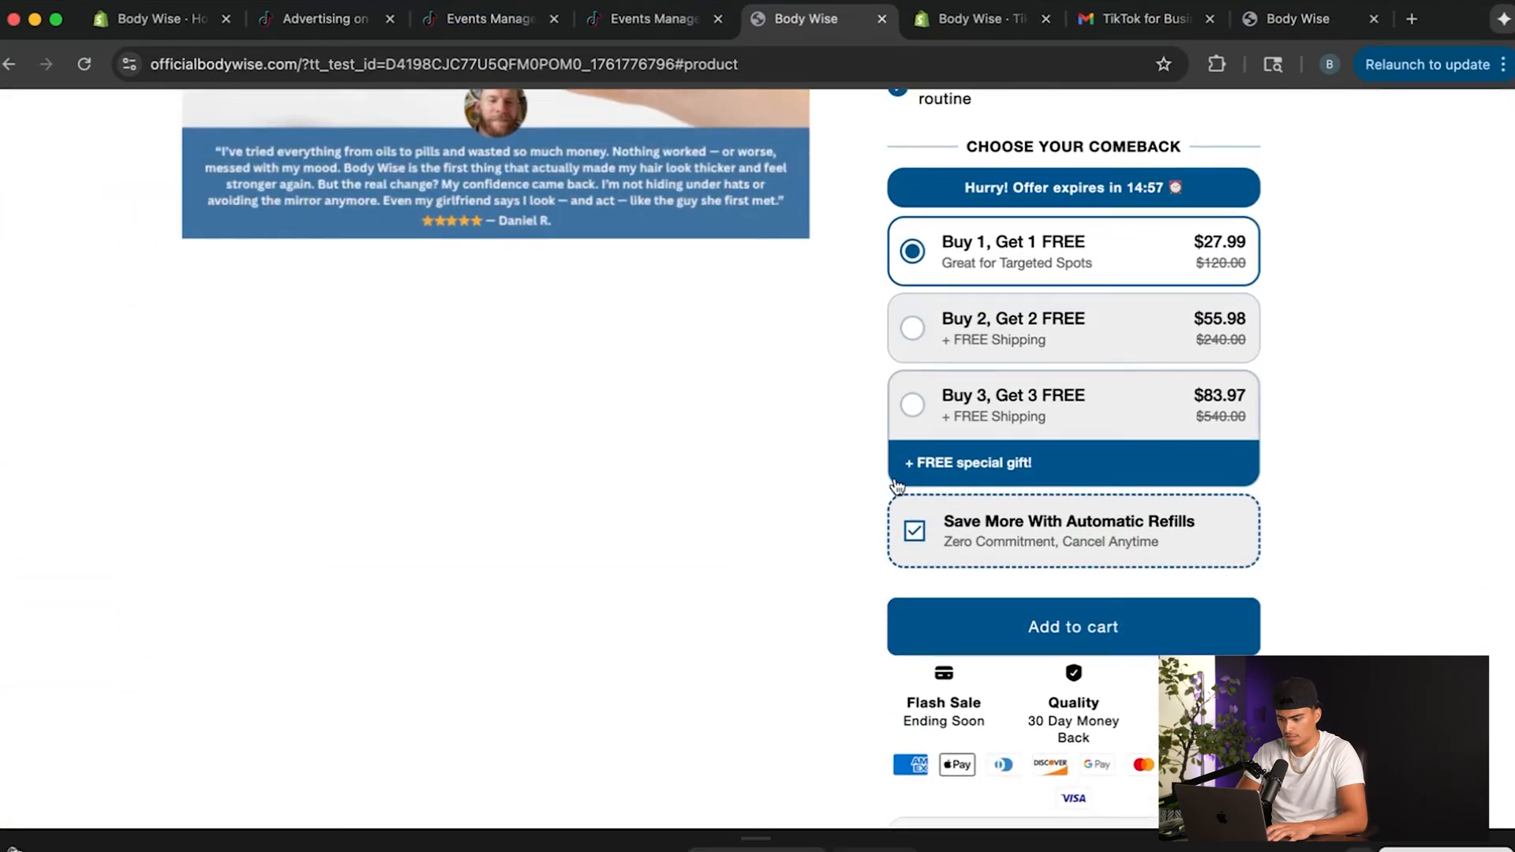
{"action": "left_click", "coordinate": [983, 626]}
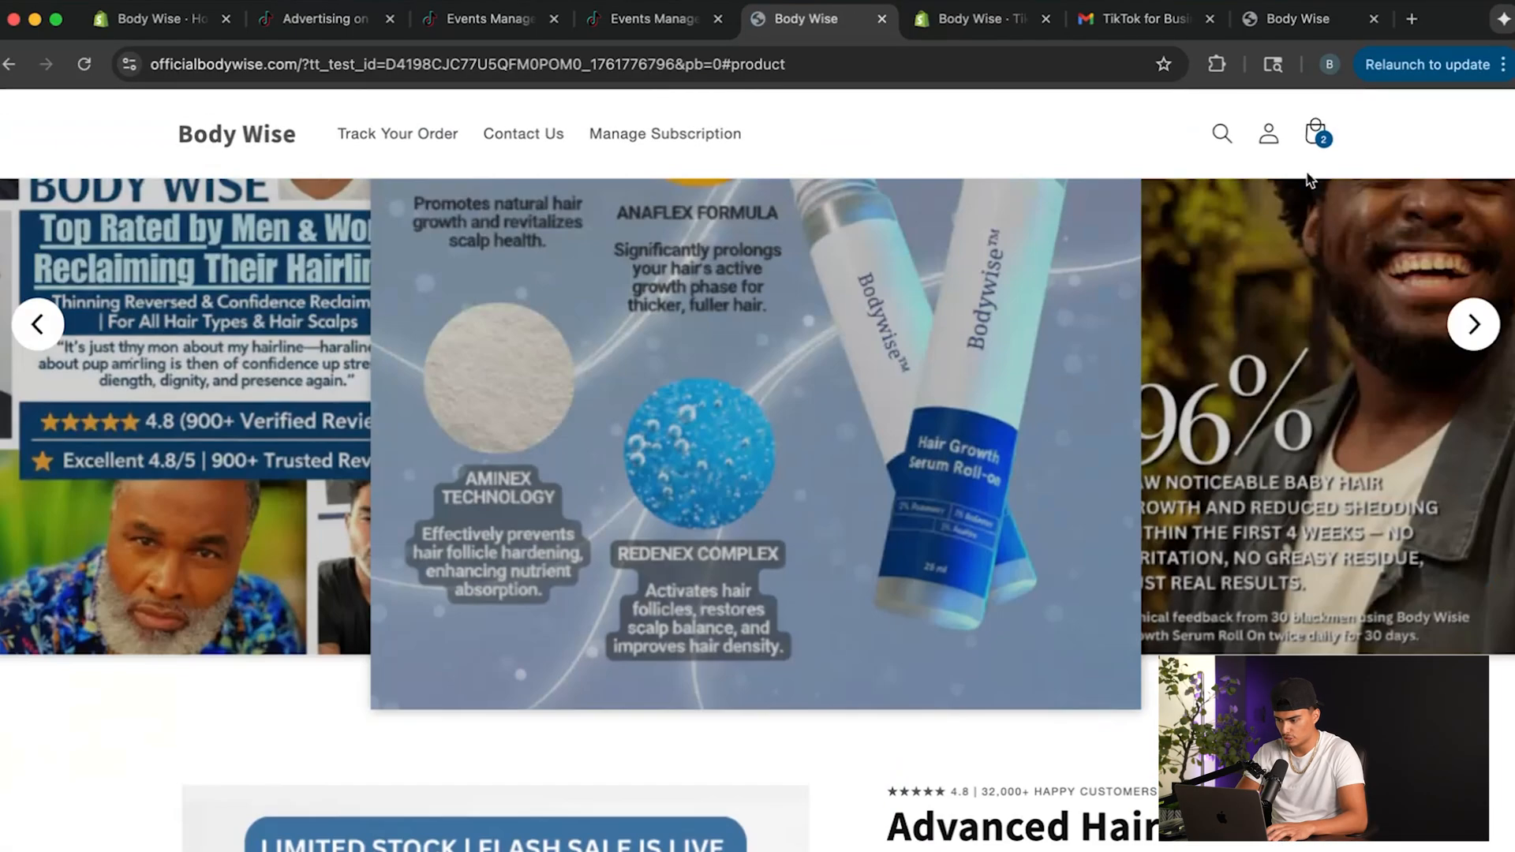
{"action": "left_click", "coordinate": [1315, 134]}
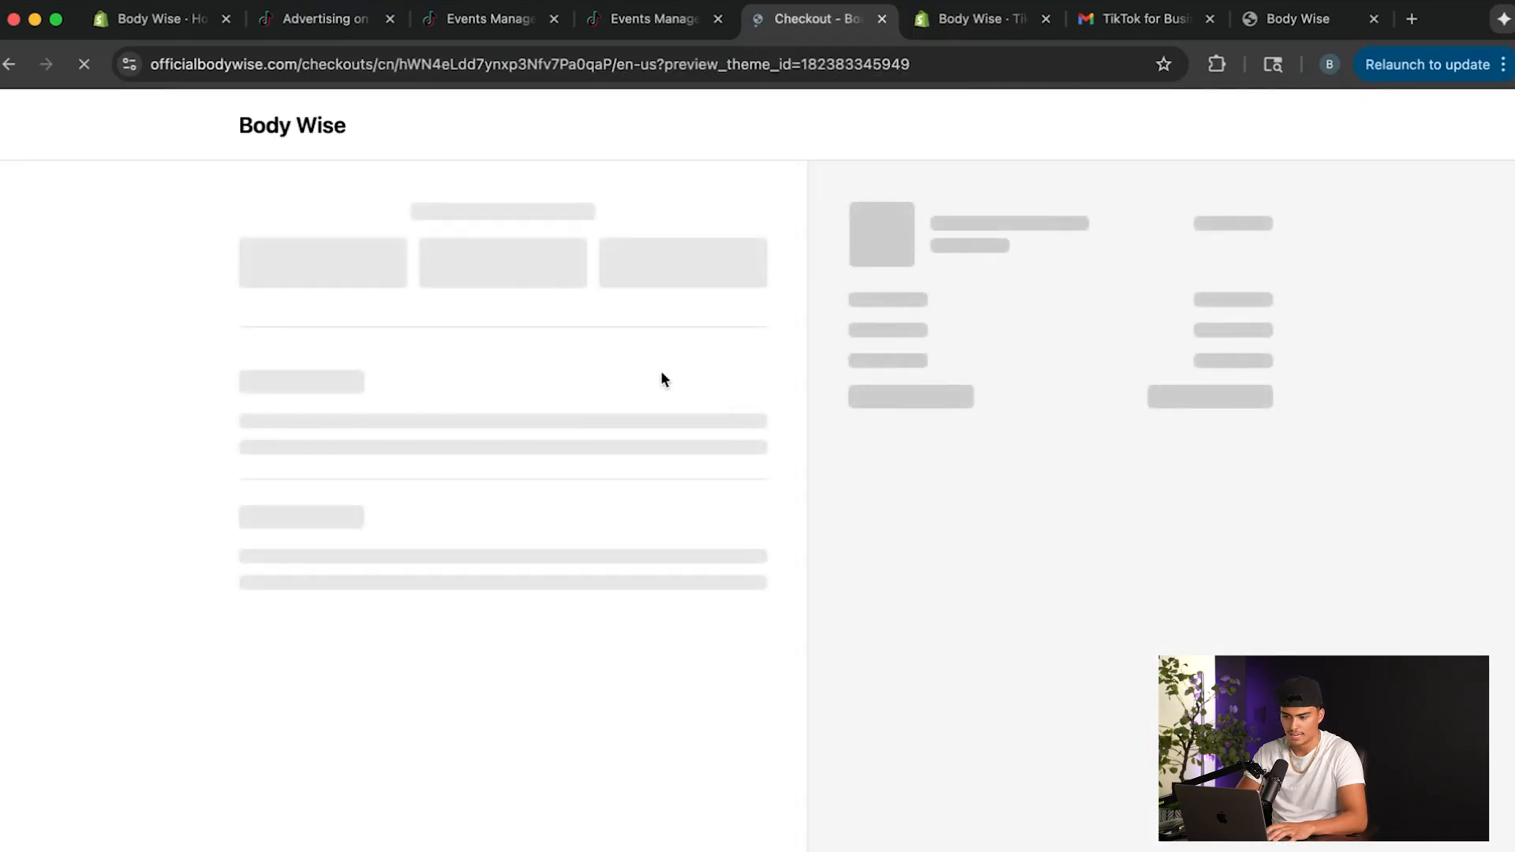
{"action": "scroll", "coordinate": [672, 441], "scroll_direction": "down", "scroll_amount": 6}
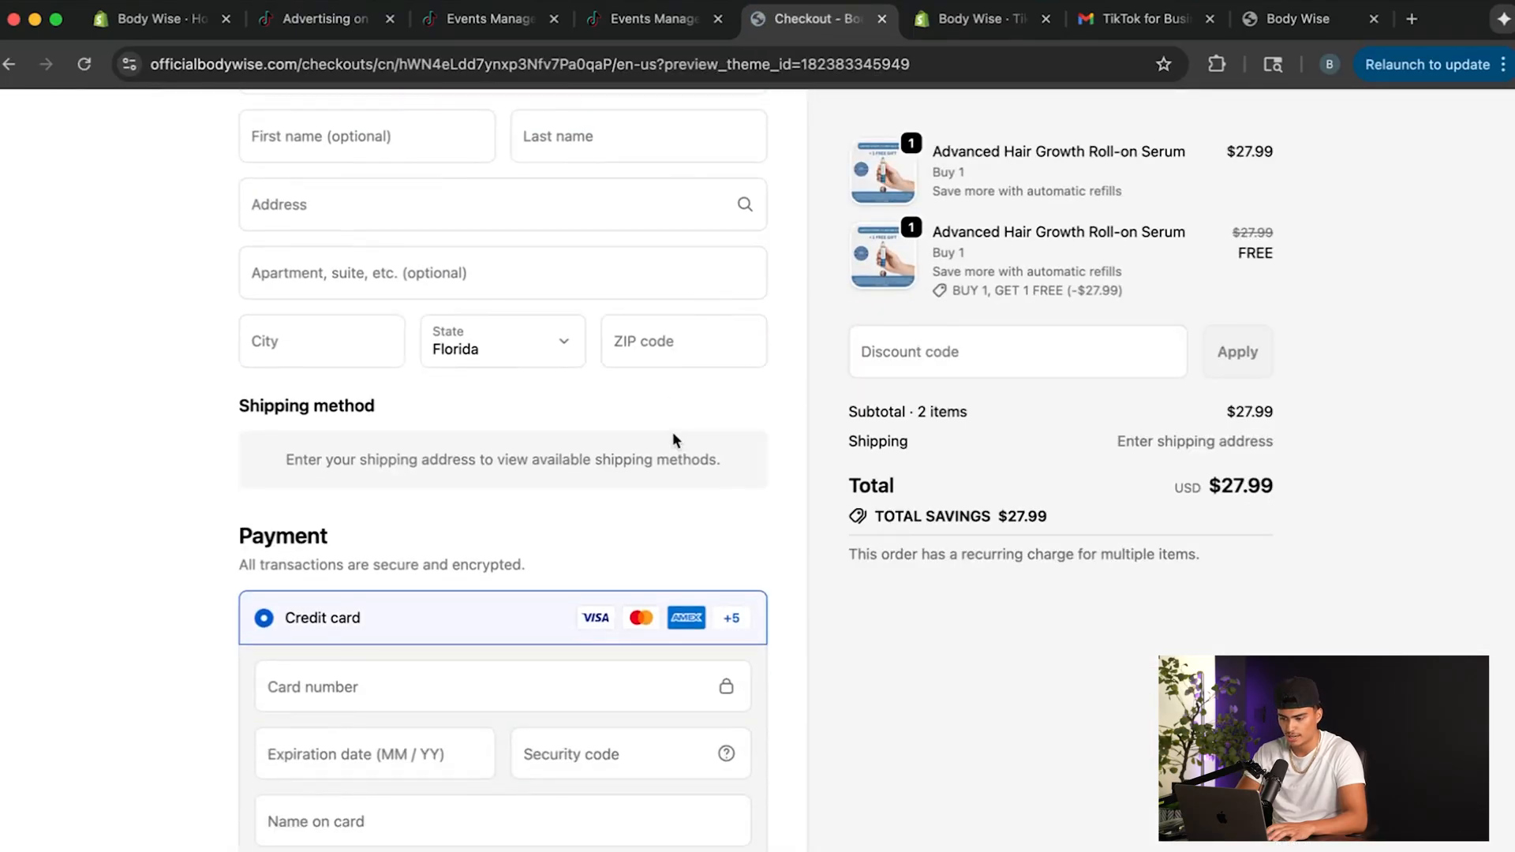
{"action": "scroll", "coordinate": [673, 441], "scroll_direction": "up", "scroll_amount": 6}
Return to Events Manager and review the test event activity and its connection status.
{"action": "left_click", "coordinate": [629, 16]}
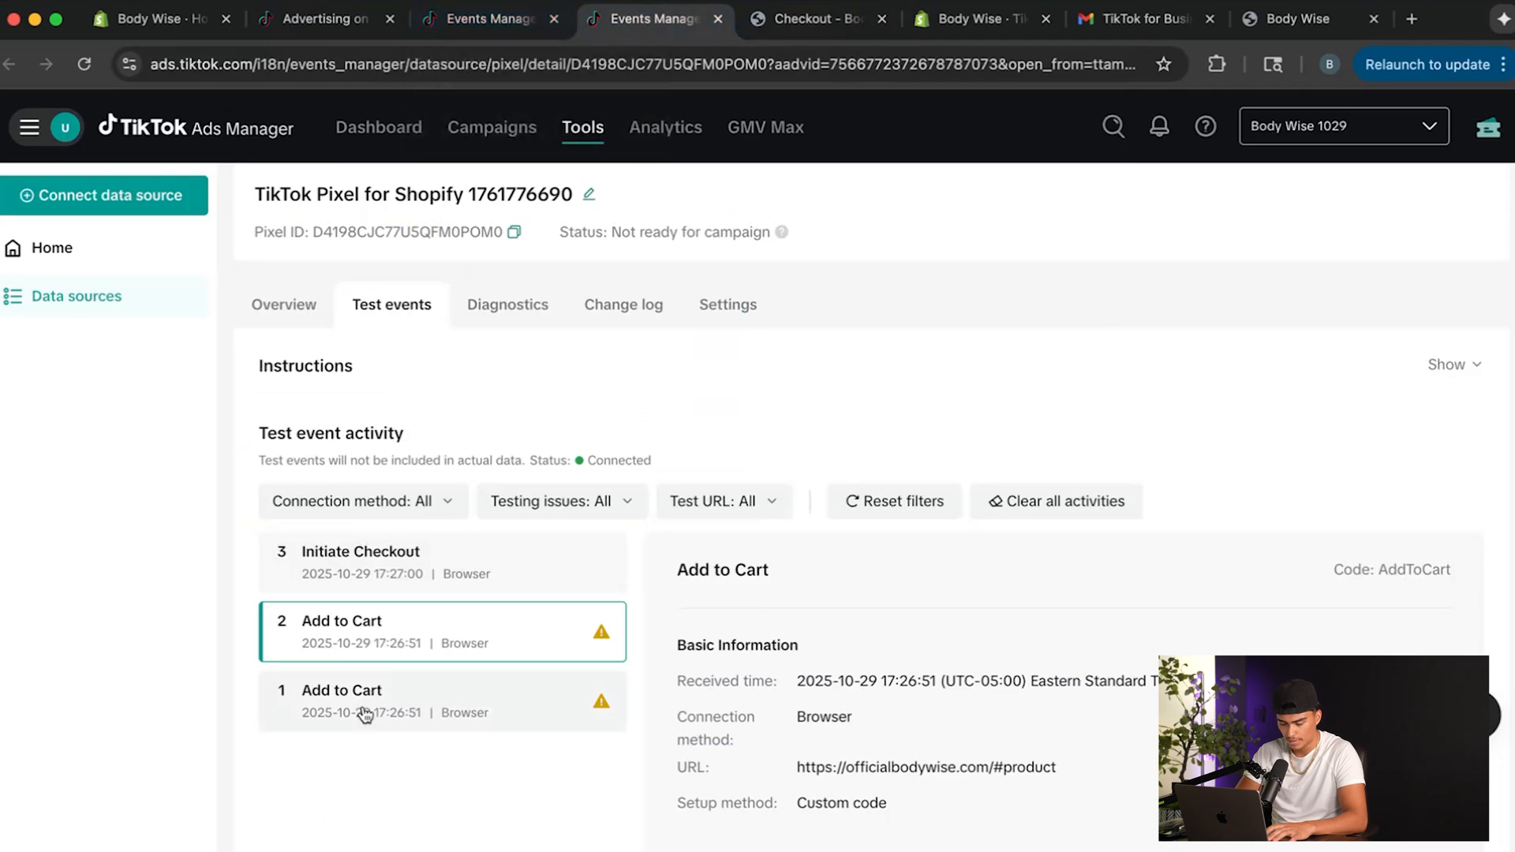
{"action": "scroll", "coordinate": [581, 655], "scroll_direction": "down", "scroll_amount": 5}
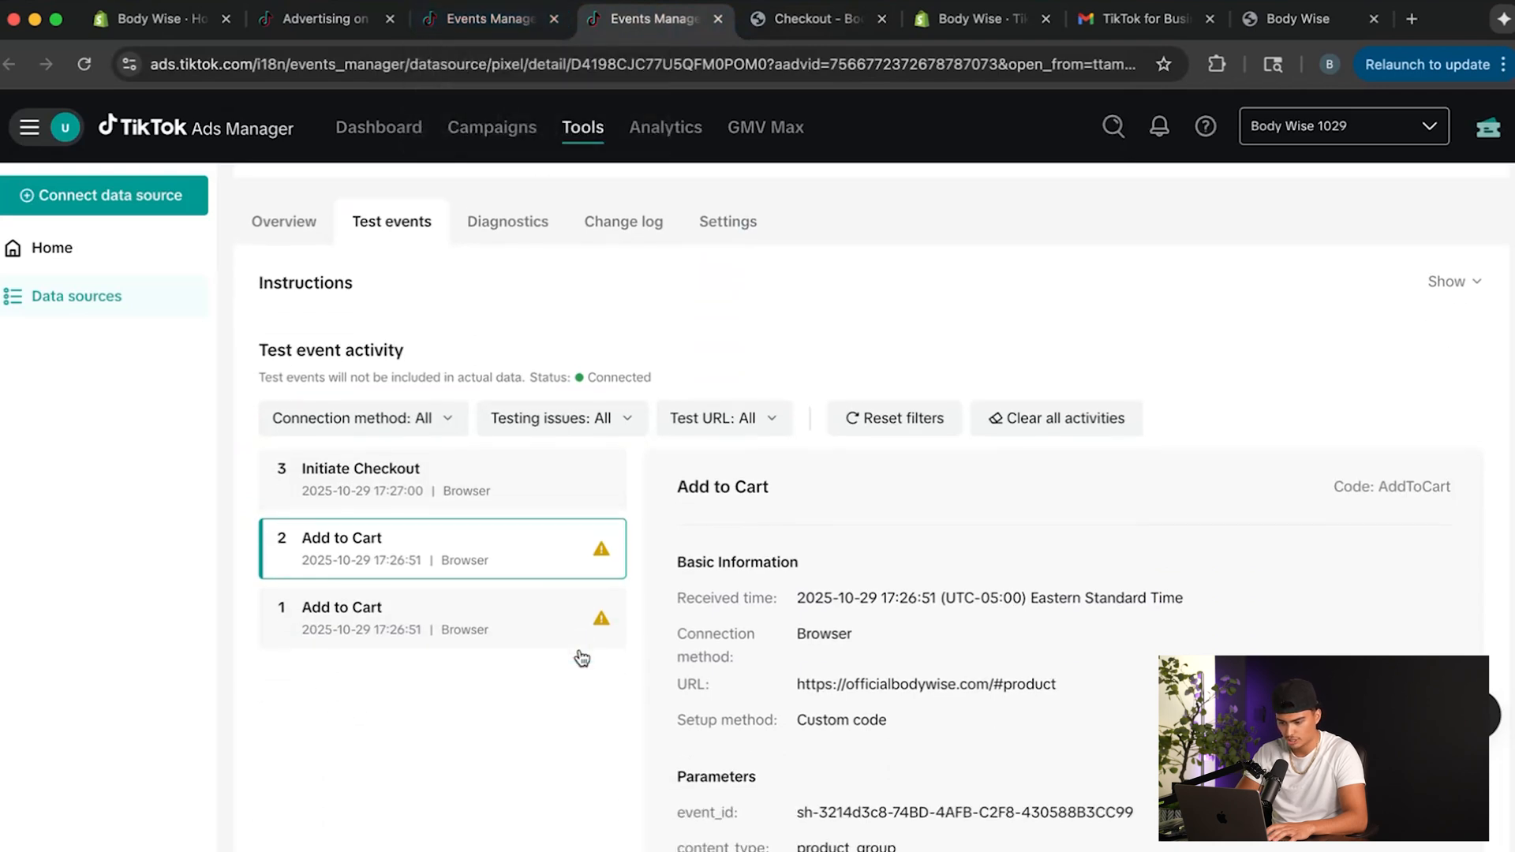
{"action": "scroll", "coordinate": [580, 658], "scroll_direction": "up", "scroll_amount": 4}
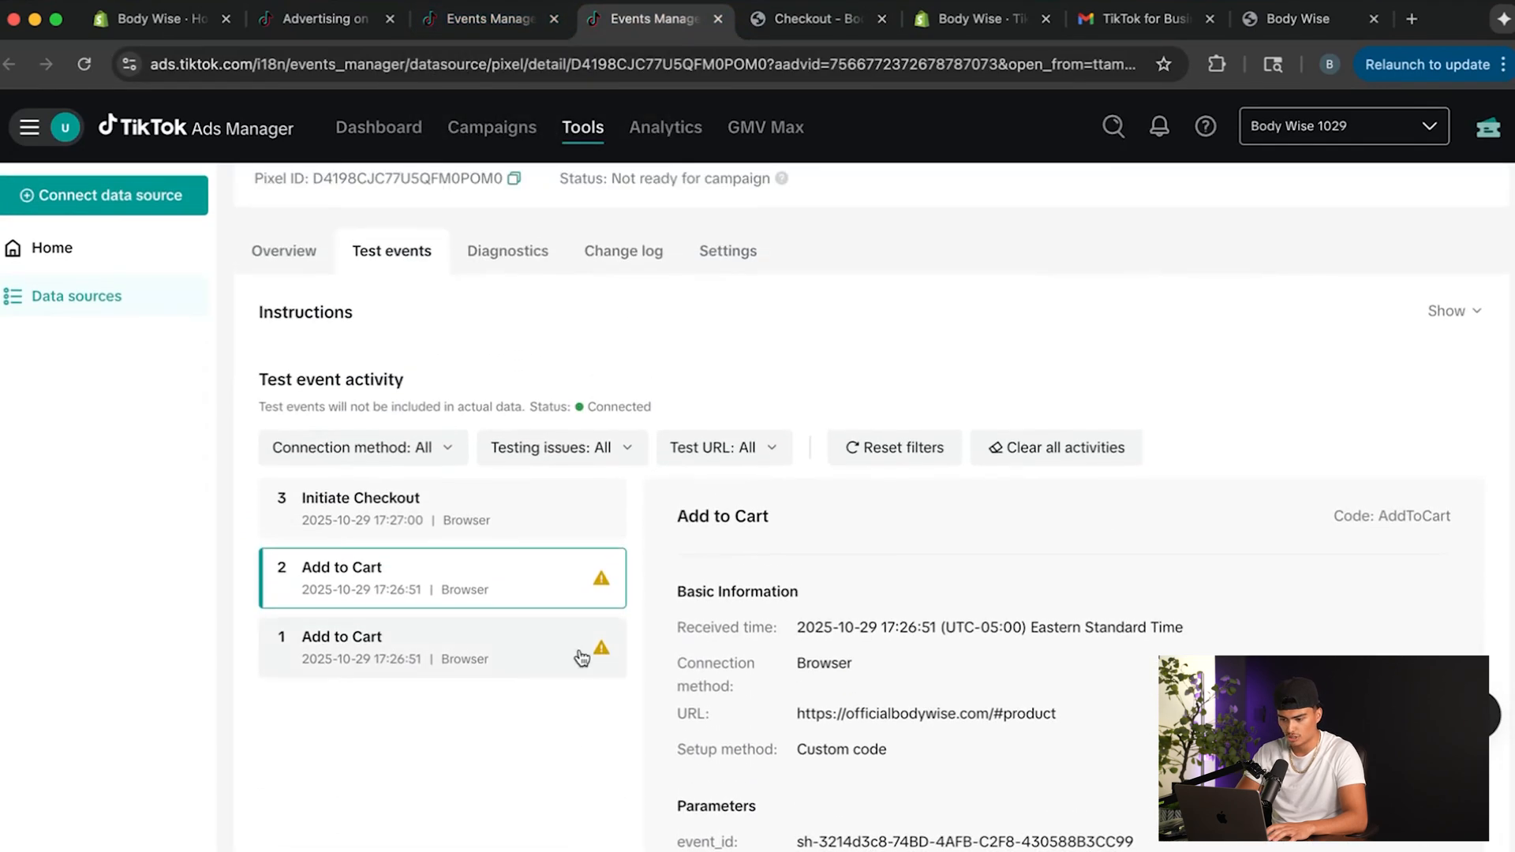
{"action": "left_click_drag", "start_coordinate": [554, 407], "coordinate": [603, 405]}
{"action": "left_click", "coordinate": [794, 403]}
{"action": "scroll", "coordinate": [693, 356], "scroll_direction": "up", "scroll_amount": 2}
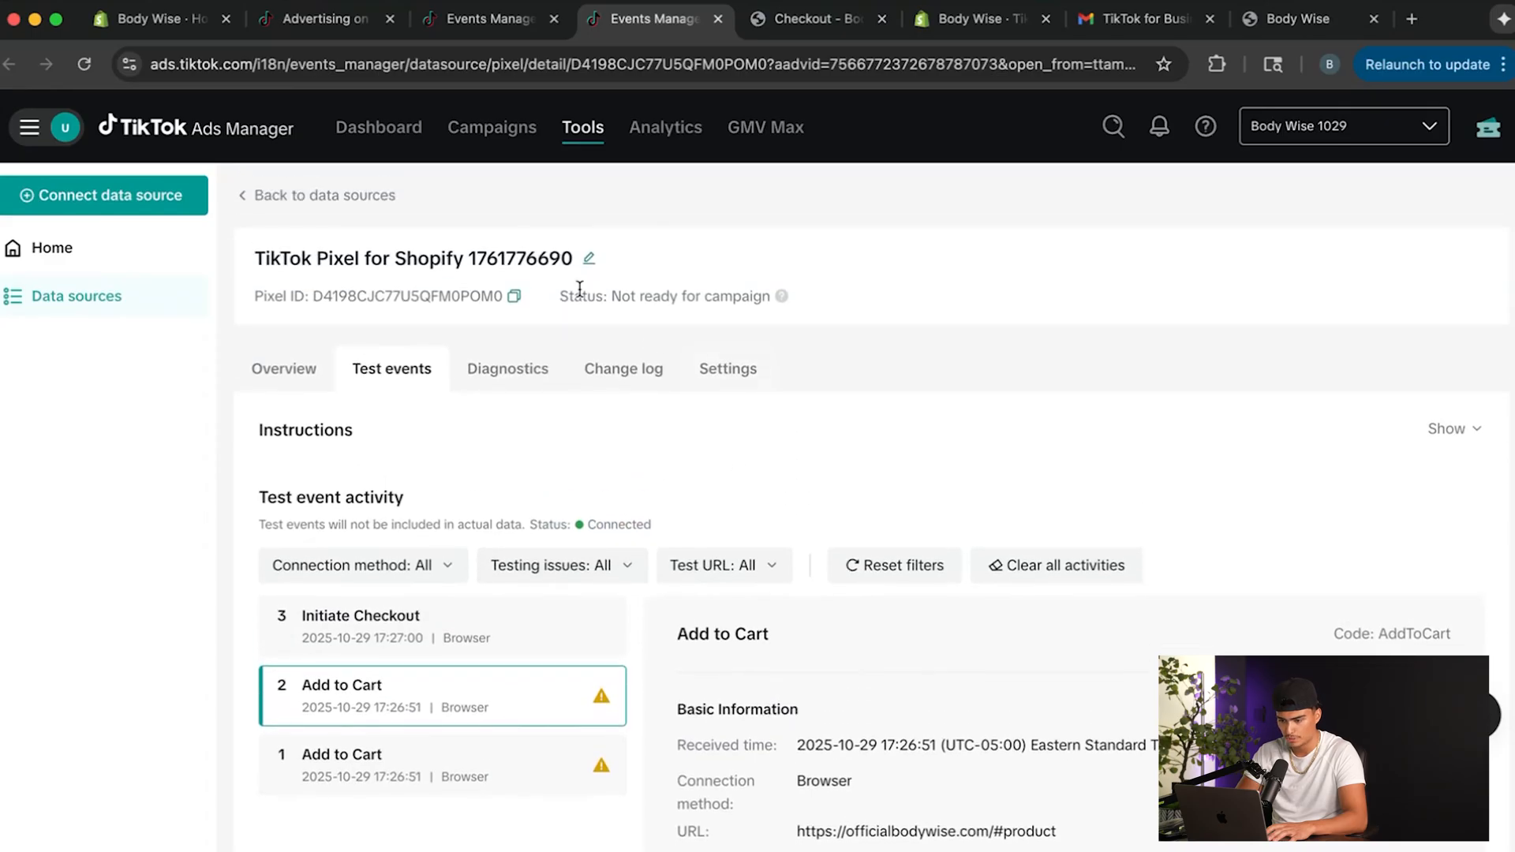
Start a new campaign with the Sales objective and Website conversion, and continue to the campaign info.
{"action": "left_click", "coordinate": [502, 131]}
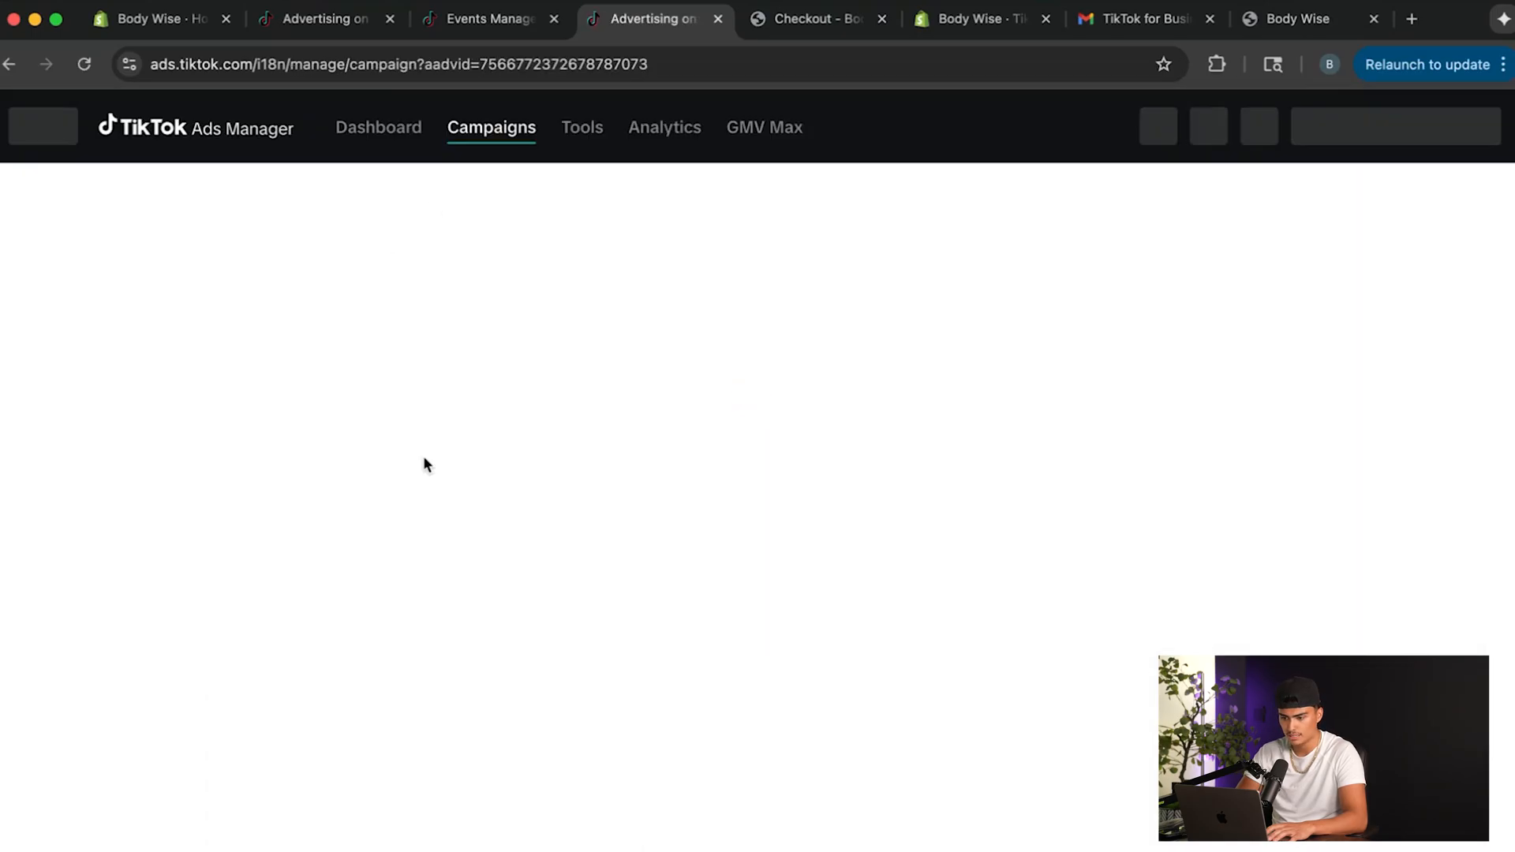
{"action": "left_click", "coordinate": [548, 657]}
{"action": "left_click", "coordinate": [1439, 241]}
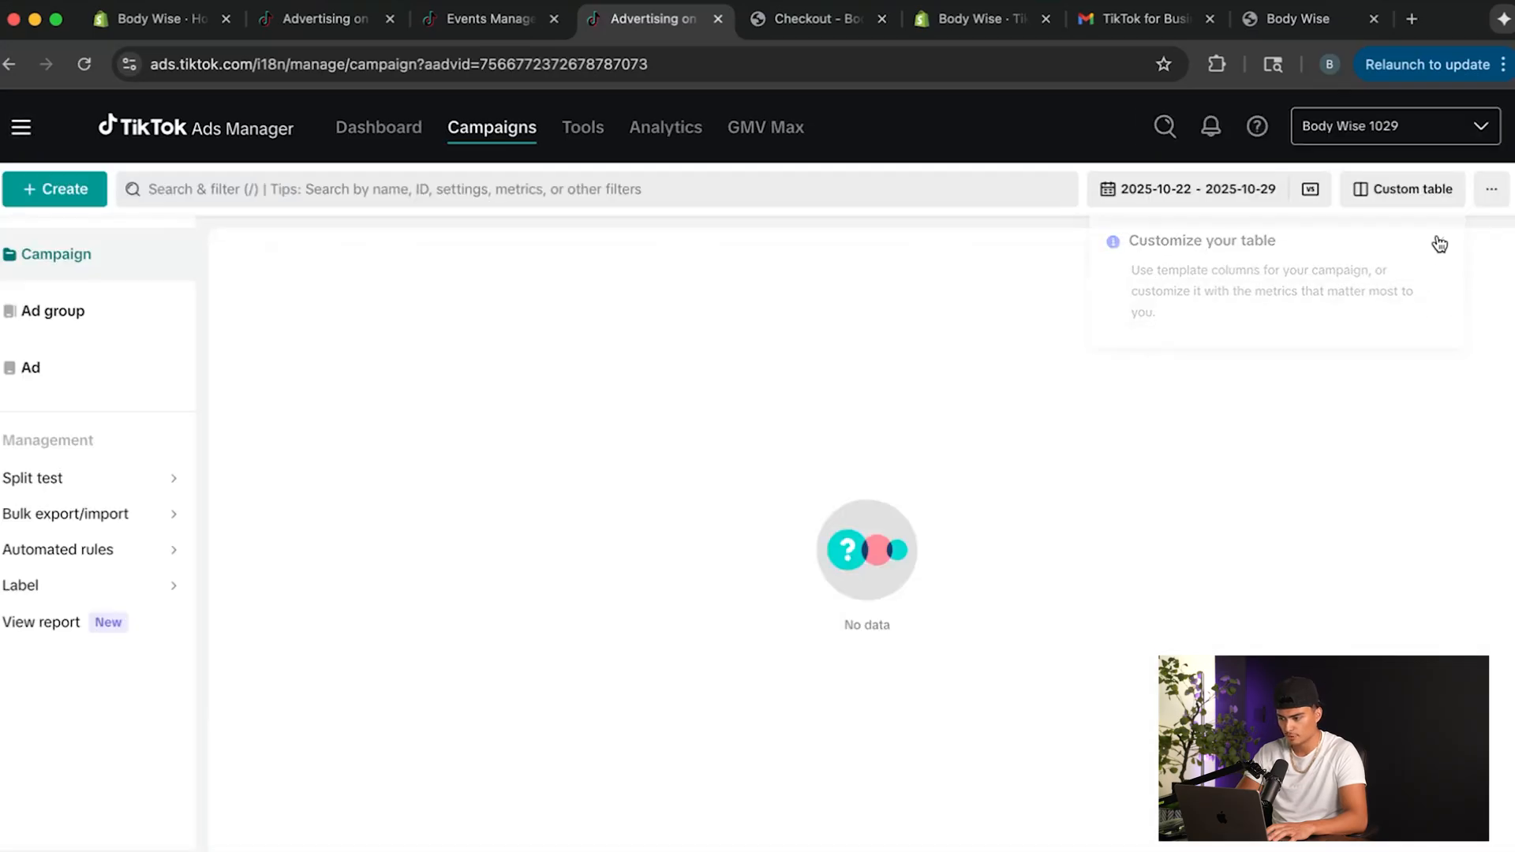
{"action": "left_click", "coordinate": [30, 193]}
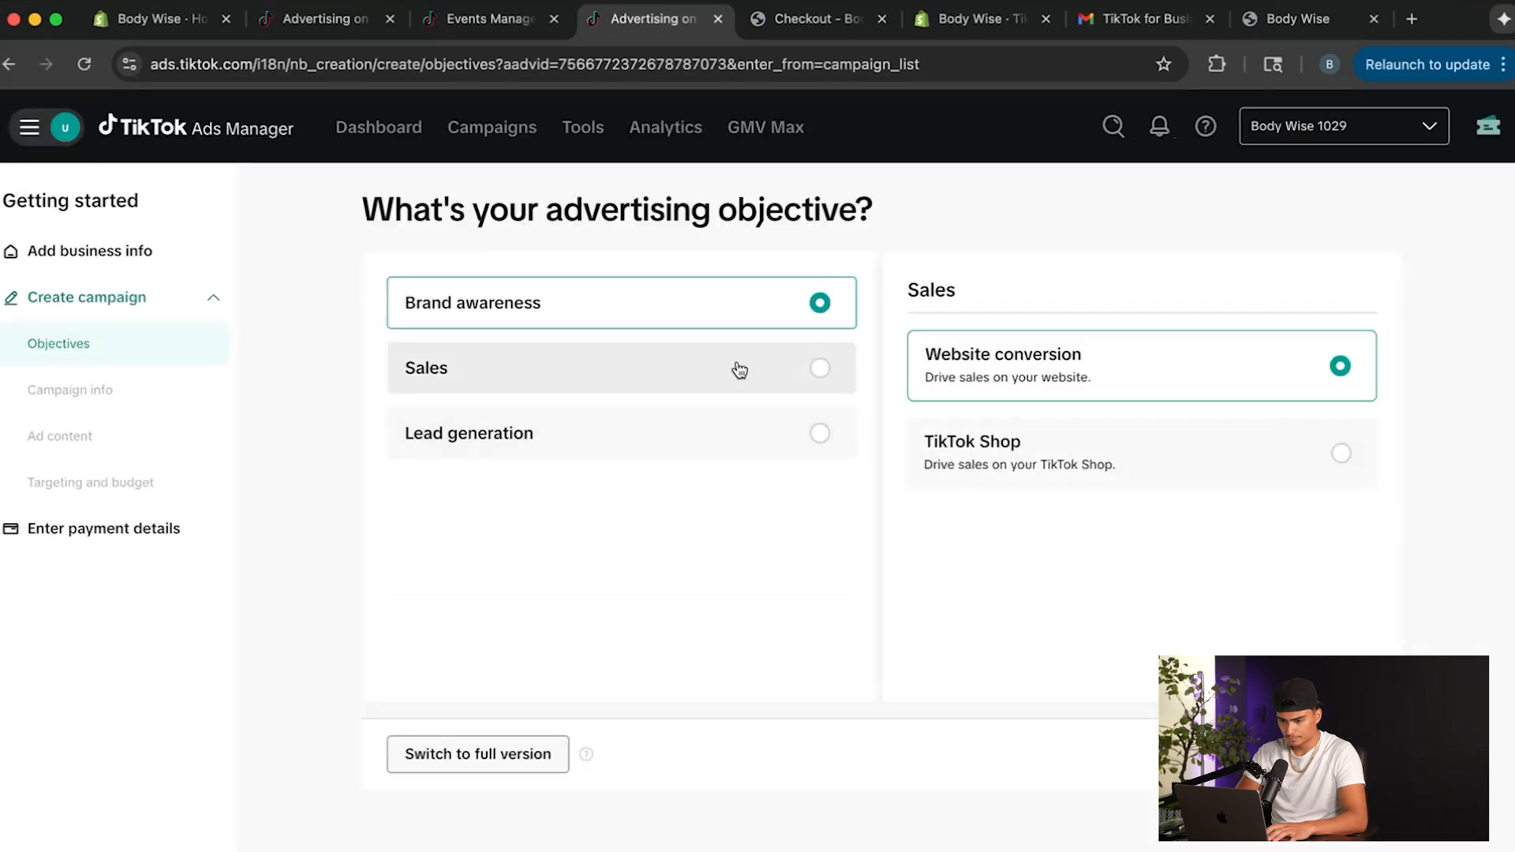
{"action": "left_click", "coordinate": [656, 366]}
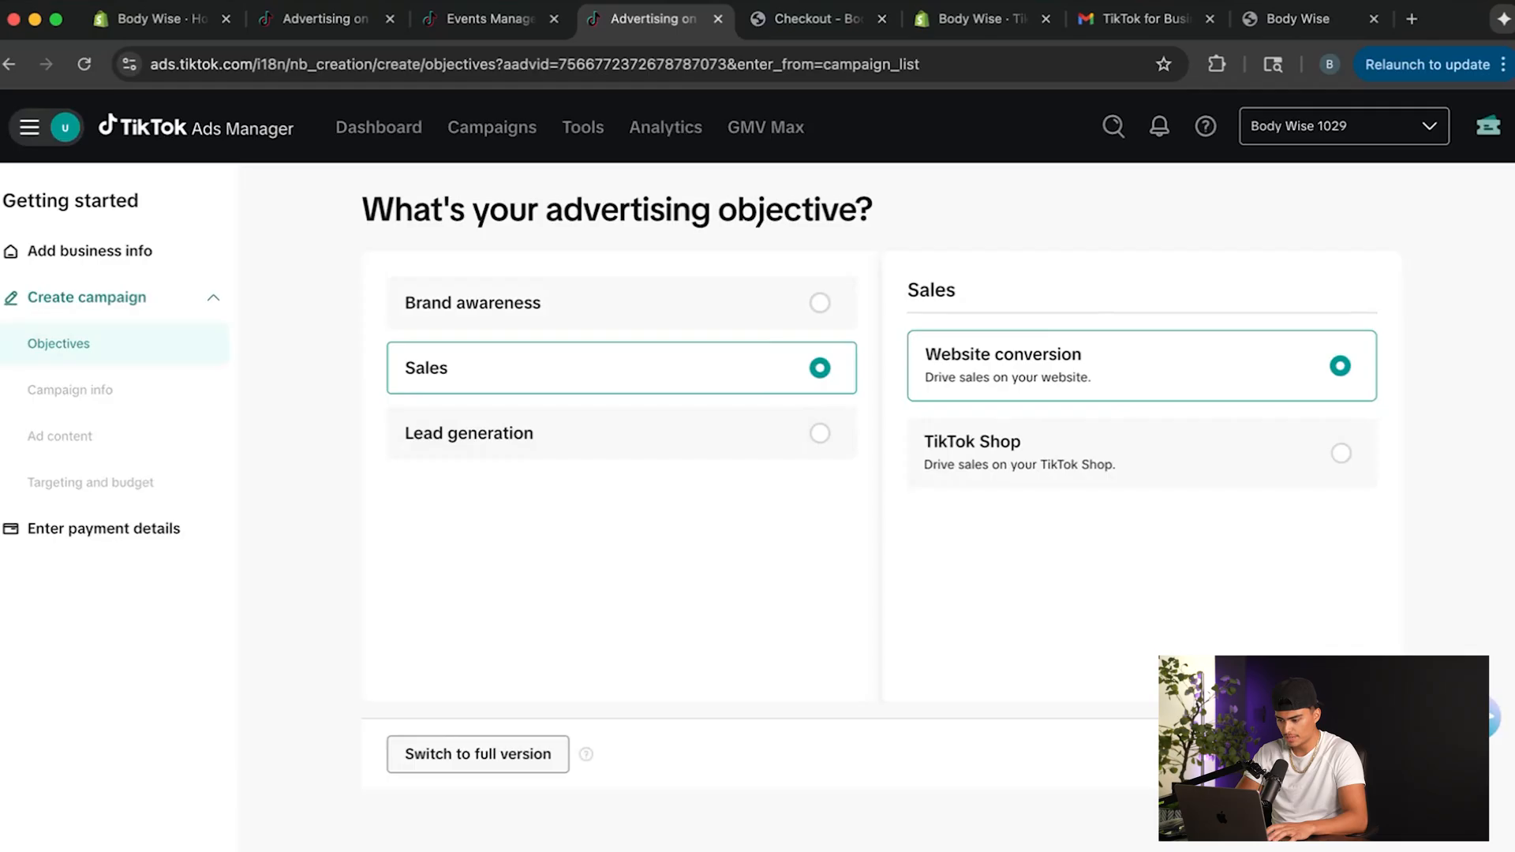
{"action": "left_click", "coordinate": [1328, 755]}
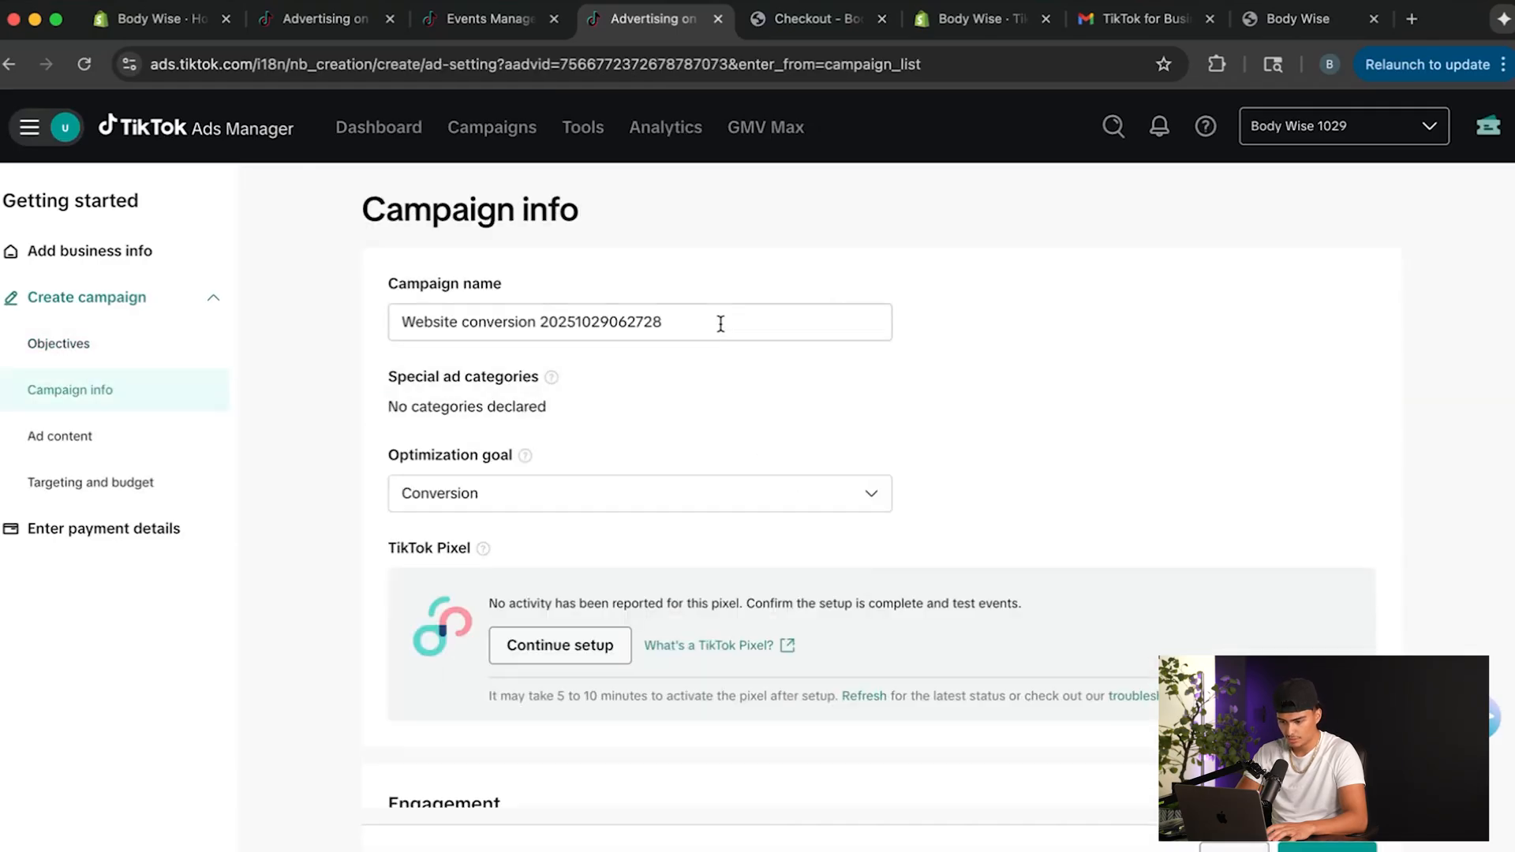
Name the campaign Hair Test 1.
{"action": "left_click_drag", "start_coordinate": [721, 324], "coordinate": [268, 307]}
{"action": "key", "text": "BackSpace"}
{"action": "type", "text": "Hair Test 1"}
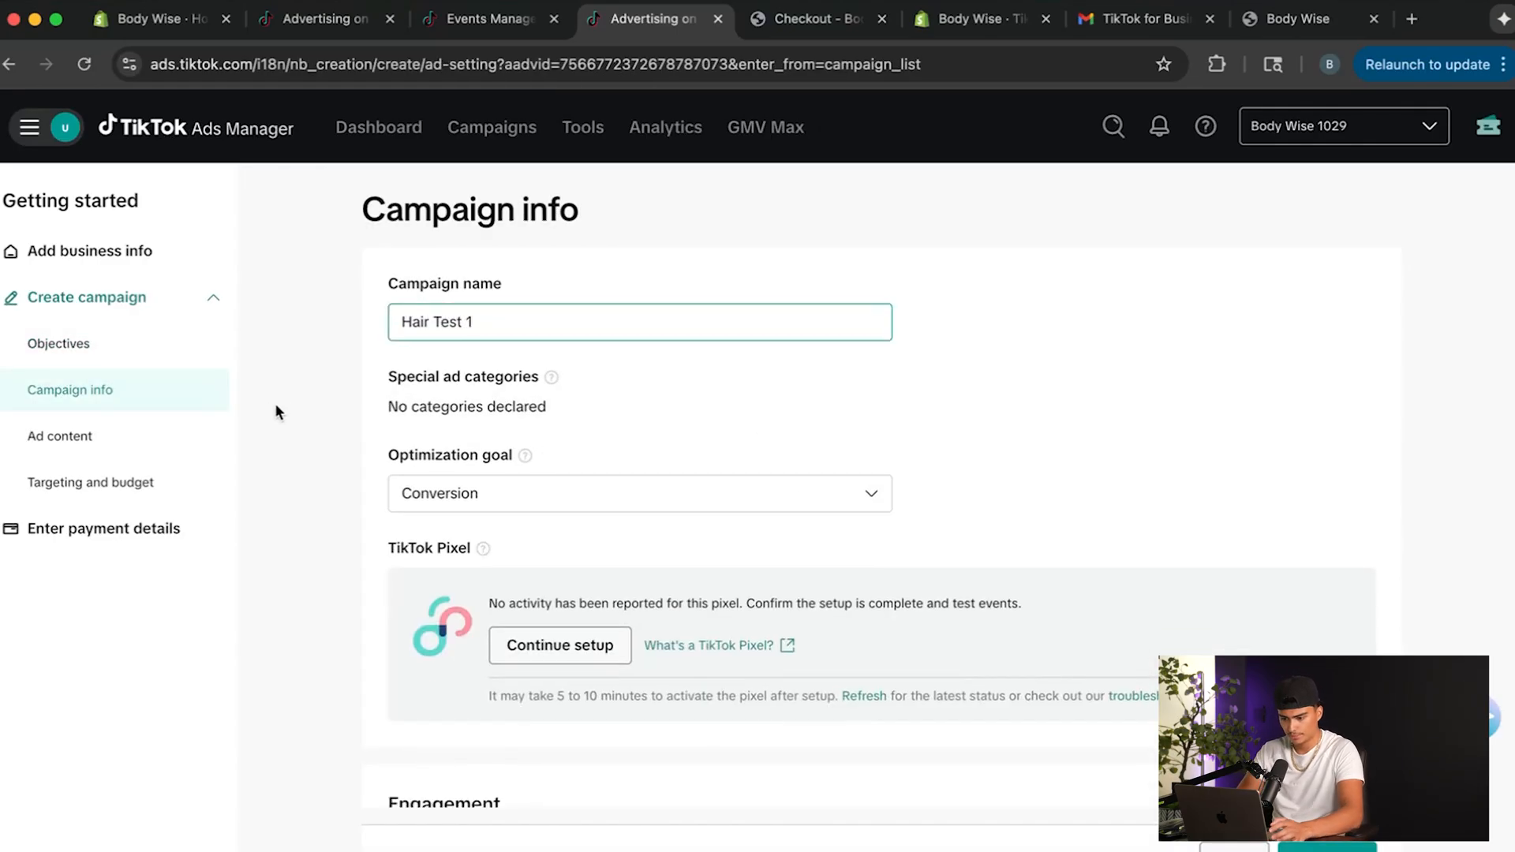
{"action": "left_click", "coordinate": [276, 411]}
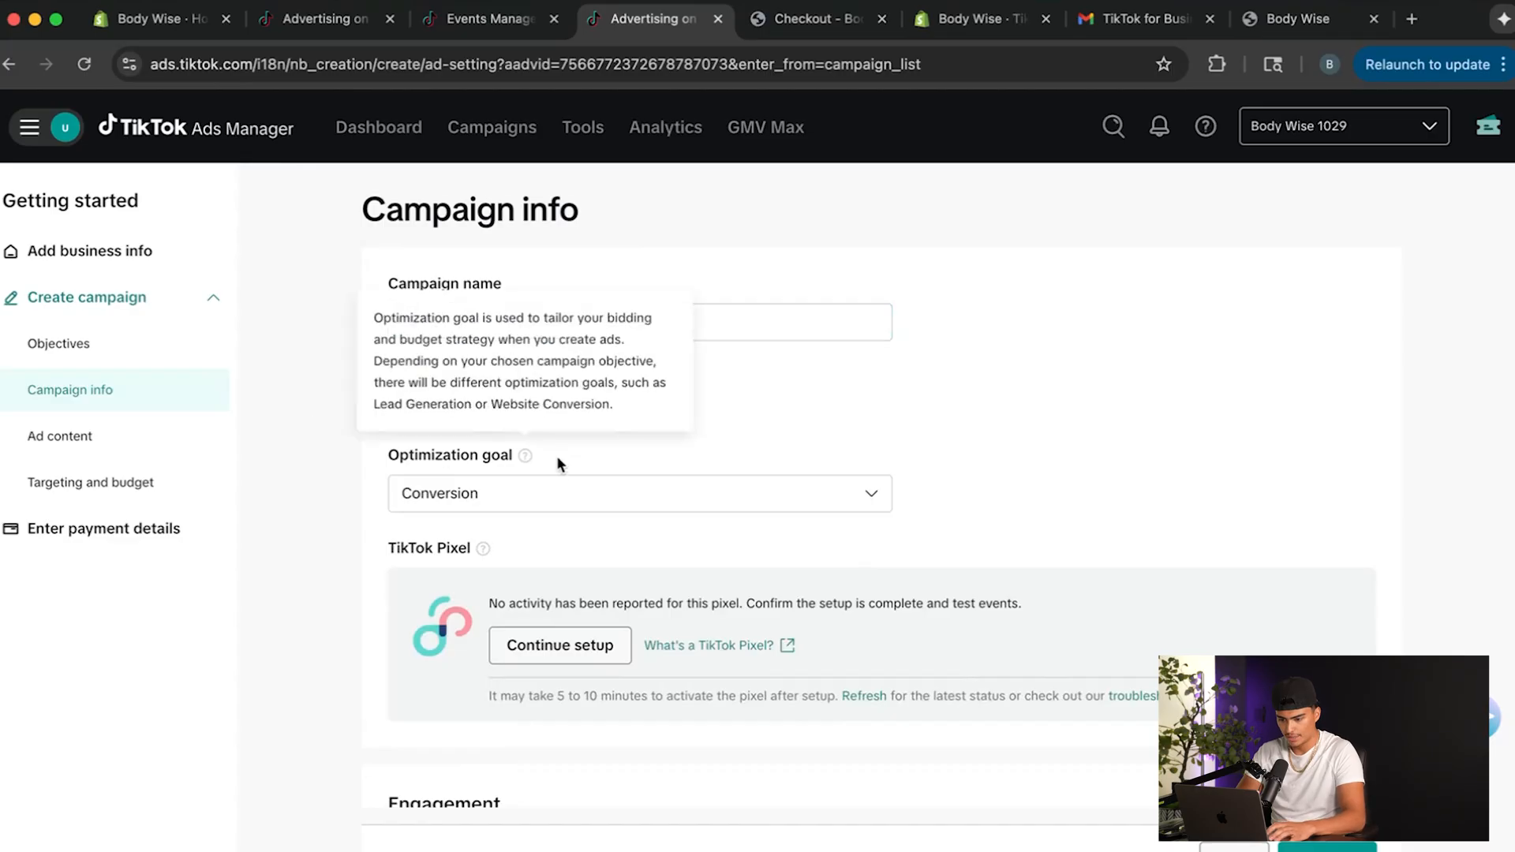
Open the pixel's setup from the campaign info and read the note about how long pixel activation takes.
{"action": "scroll", "coordinate": [542, 505], "scroll_direction": "down", "scroll_amount": 2}
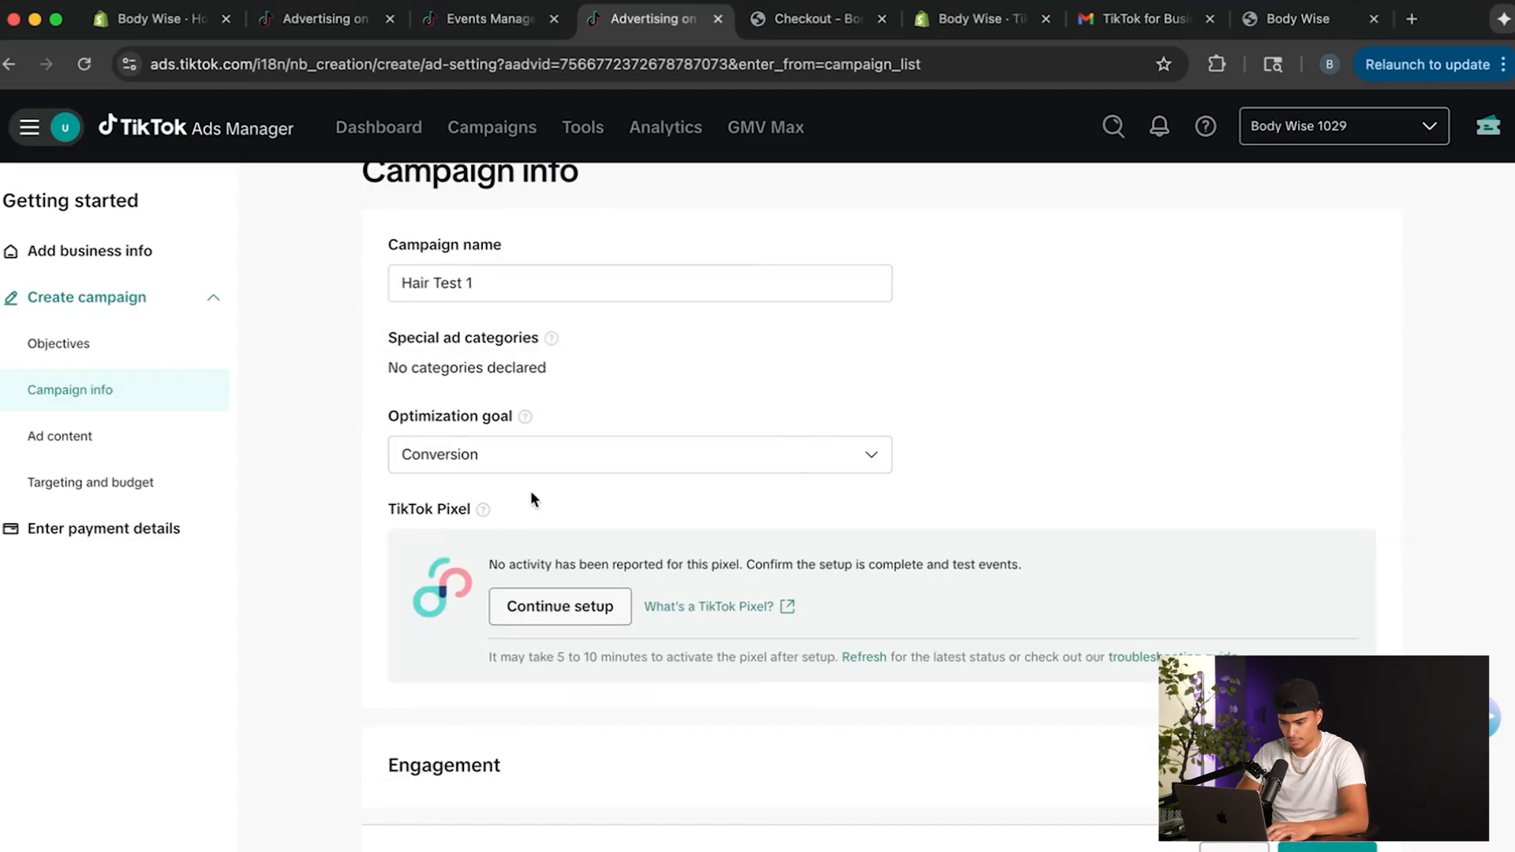
{"action": "left_click", "coordinate": [608, 619]}
{"action": "scroll", "coordinate": [406, 456], "scroll_direction": "up", "scroll_amount": 1}
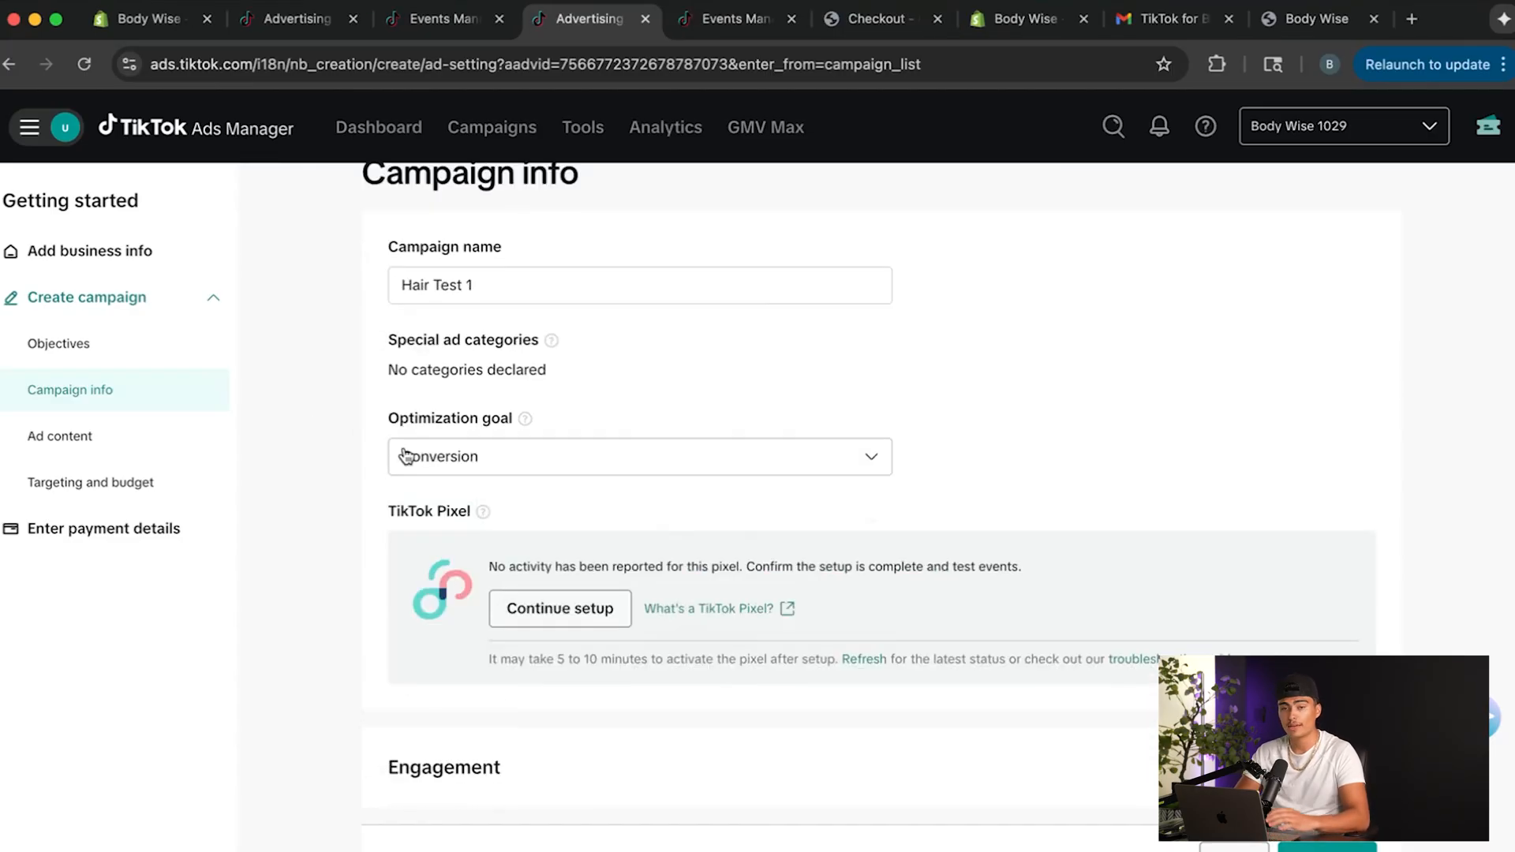
{"action": "scroll", "coordinate": [553, 547], "scroll_direction": "down", "scroll_amount": 1}
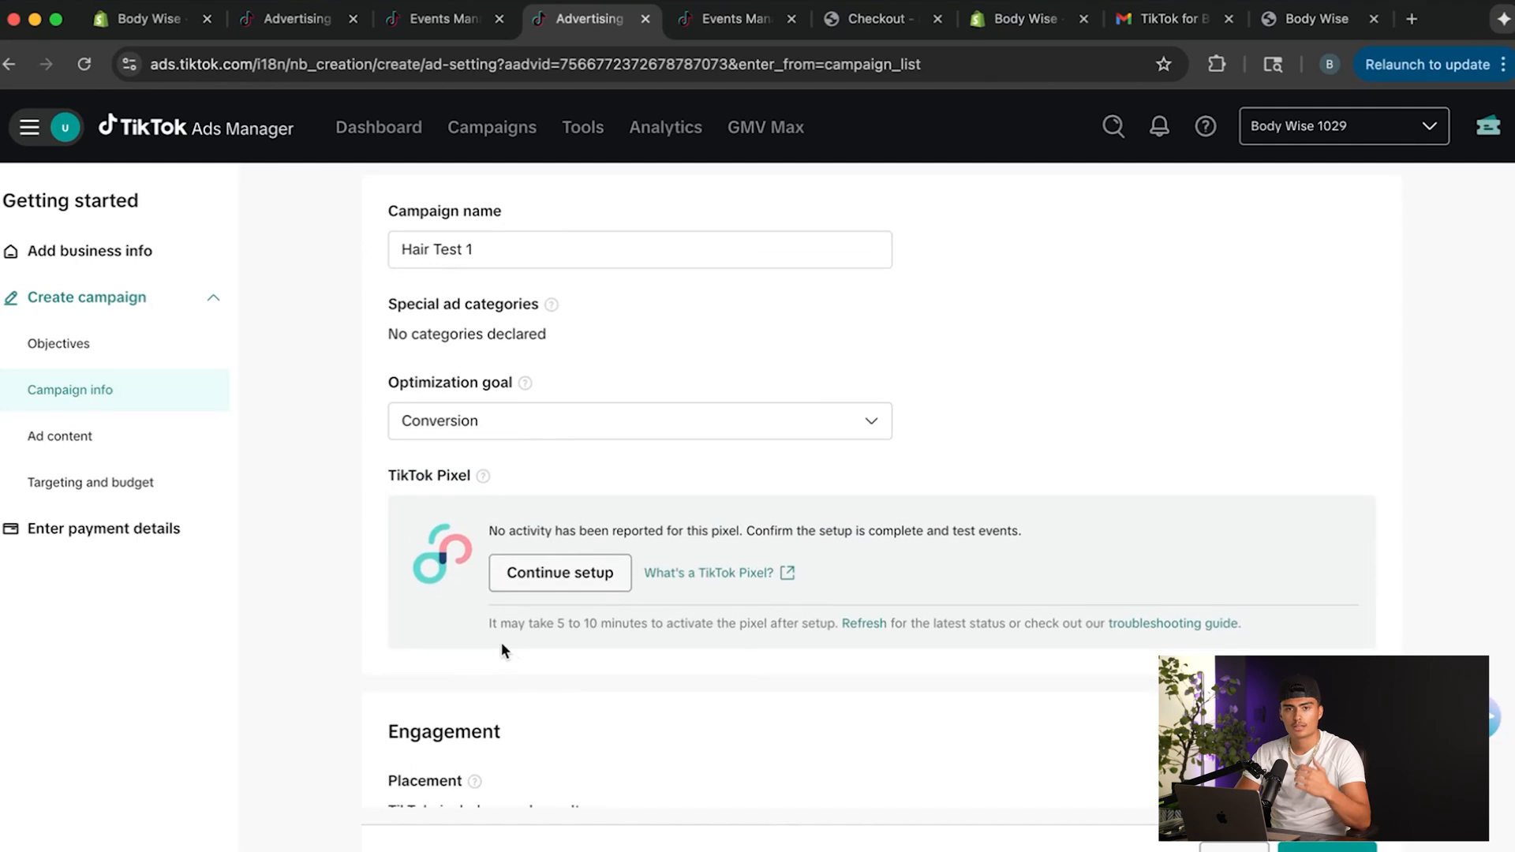
{"action": "left_click_drag", "start_coordinate": [473, 627], "coordinate": [837, 626]}
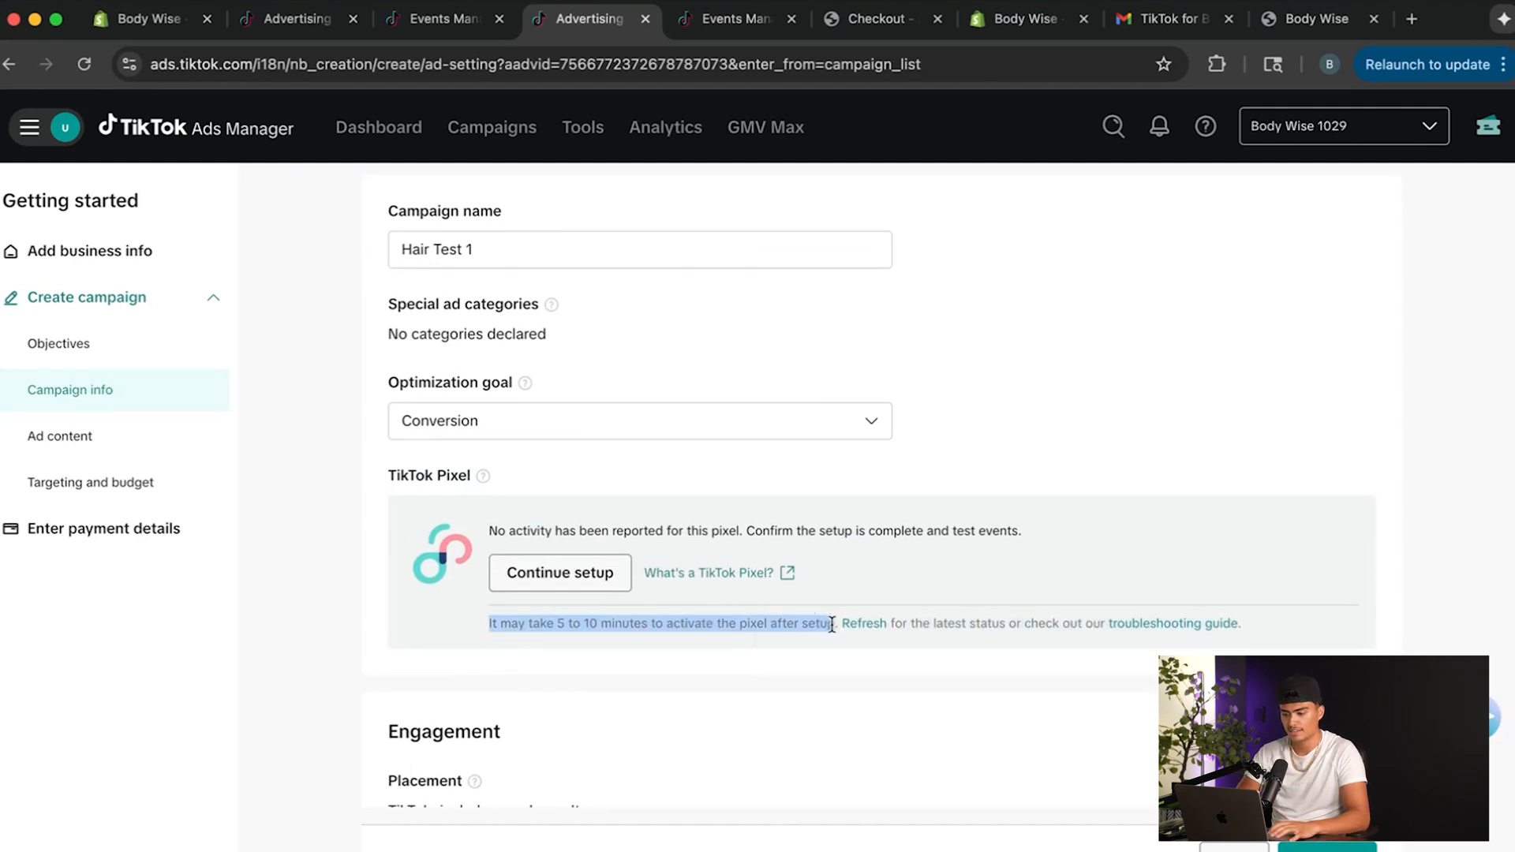
{"action": "left_click", "coordinate": [806, 664]}
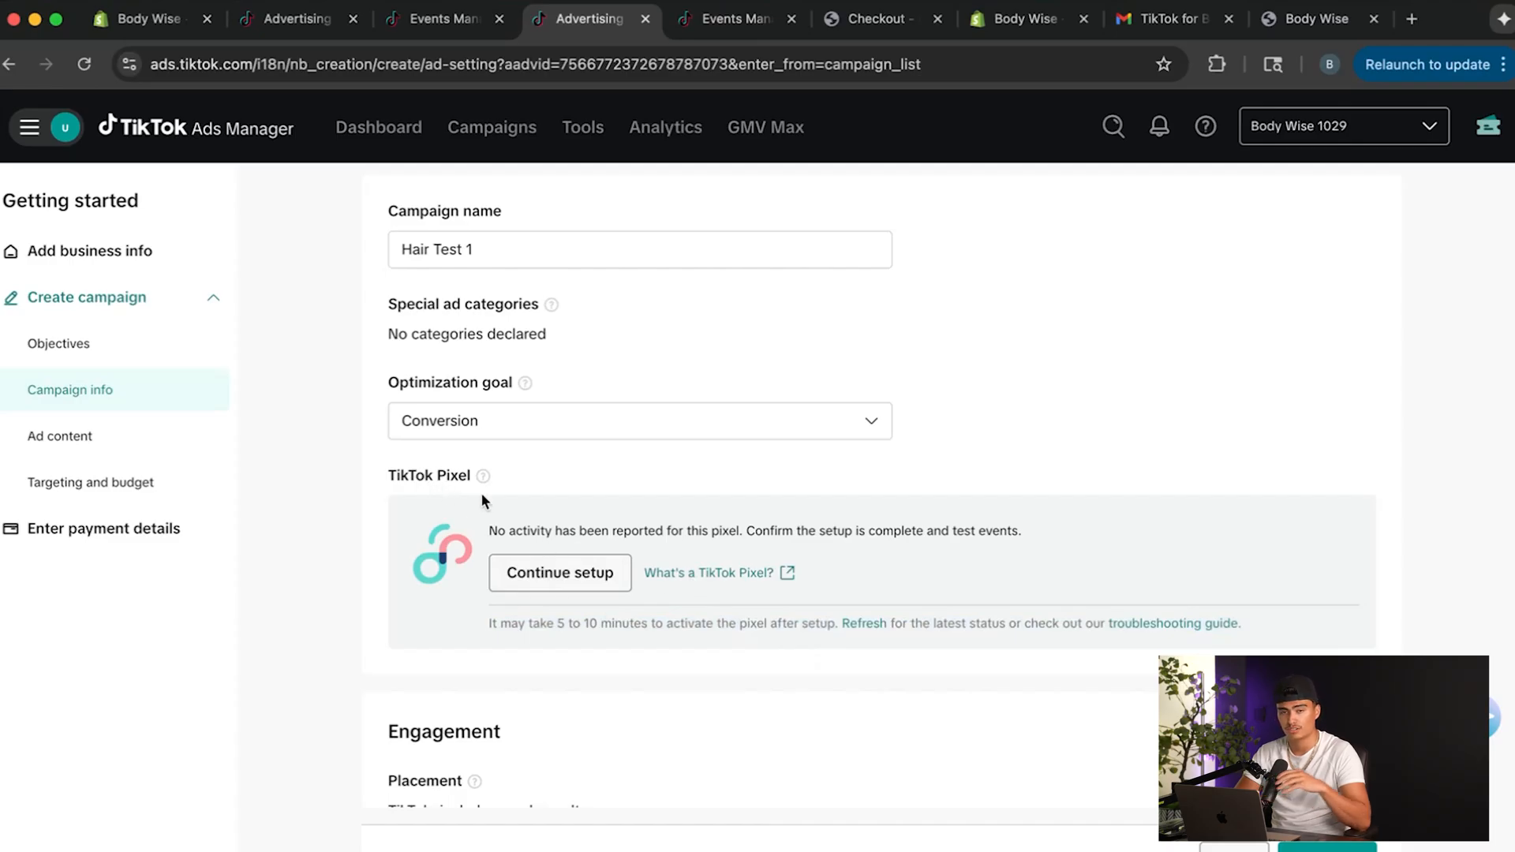
Switch to the Shopify admin and create and save a new product titled FREE.
{"action": "left_click", "coordinate": [1019, 18]}
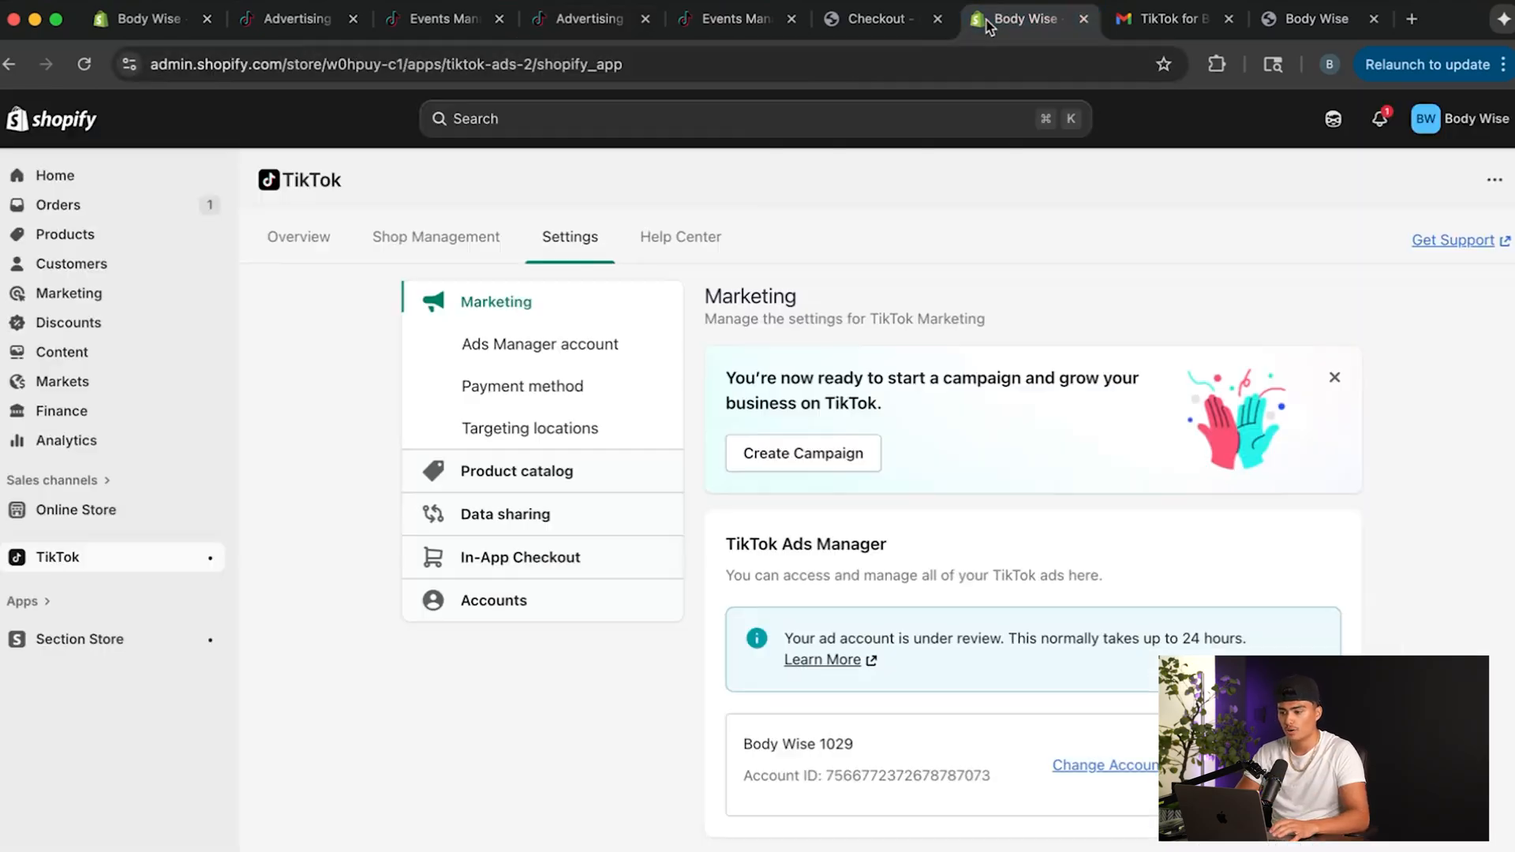
{"action": "left_click", "coordinate": [100, 240]}
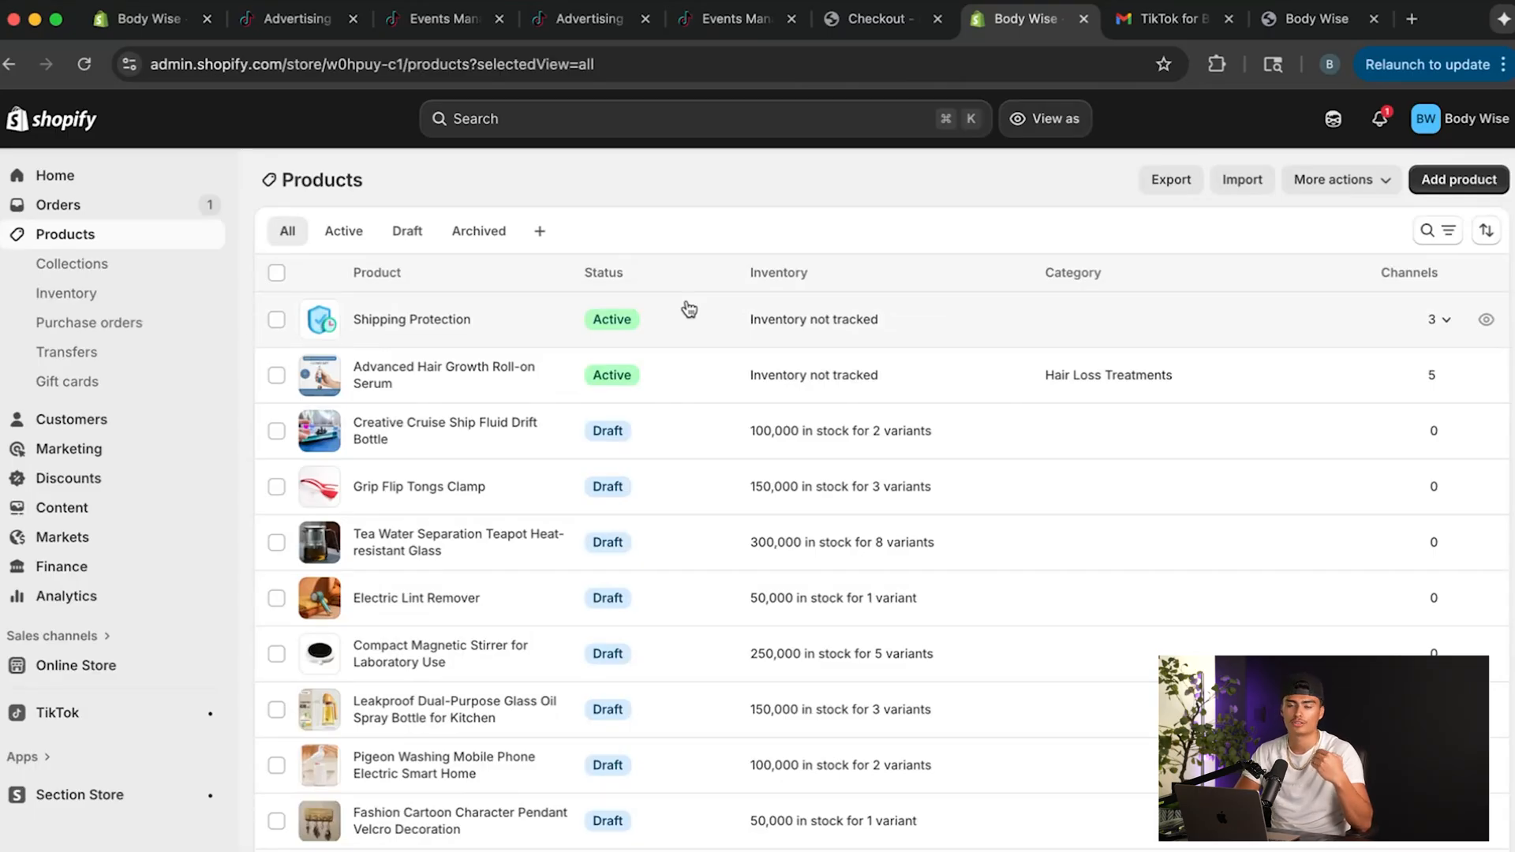
{"action": "left_click", "coordinate": [1458, 179]}
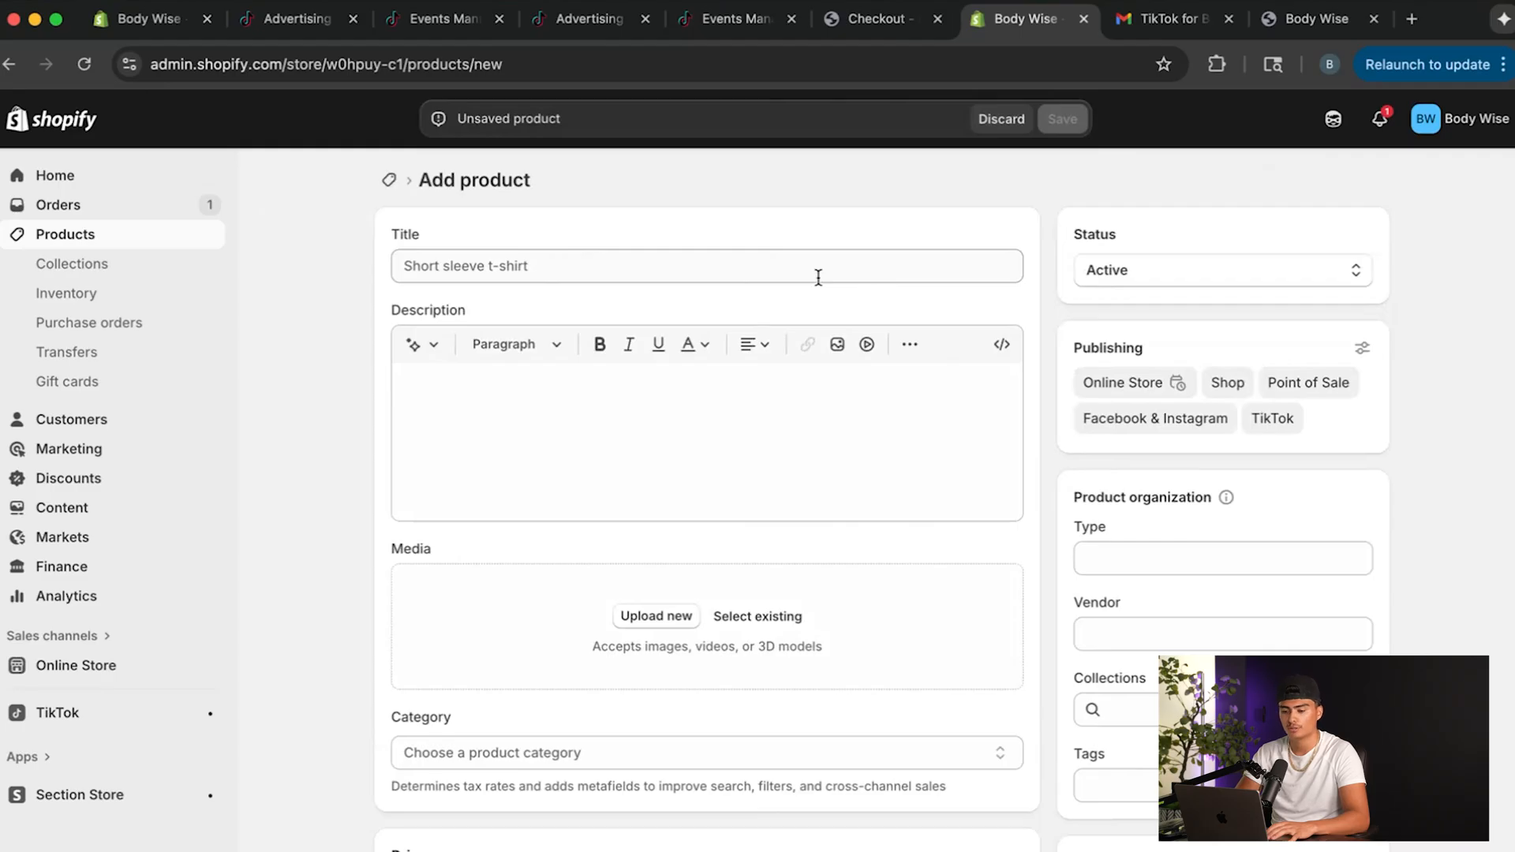
{"action": "left_click", "coordinate": [775, 268]}
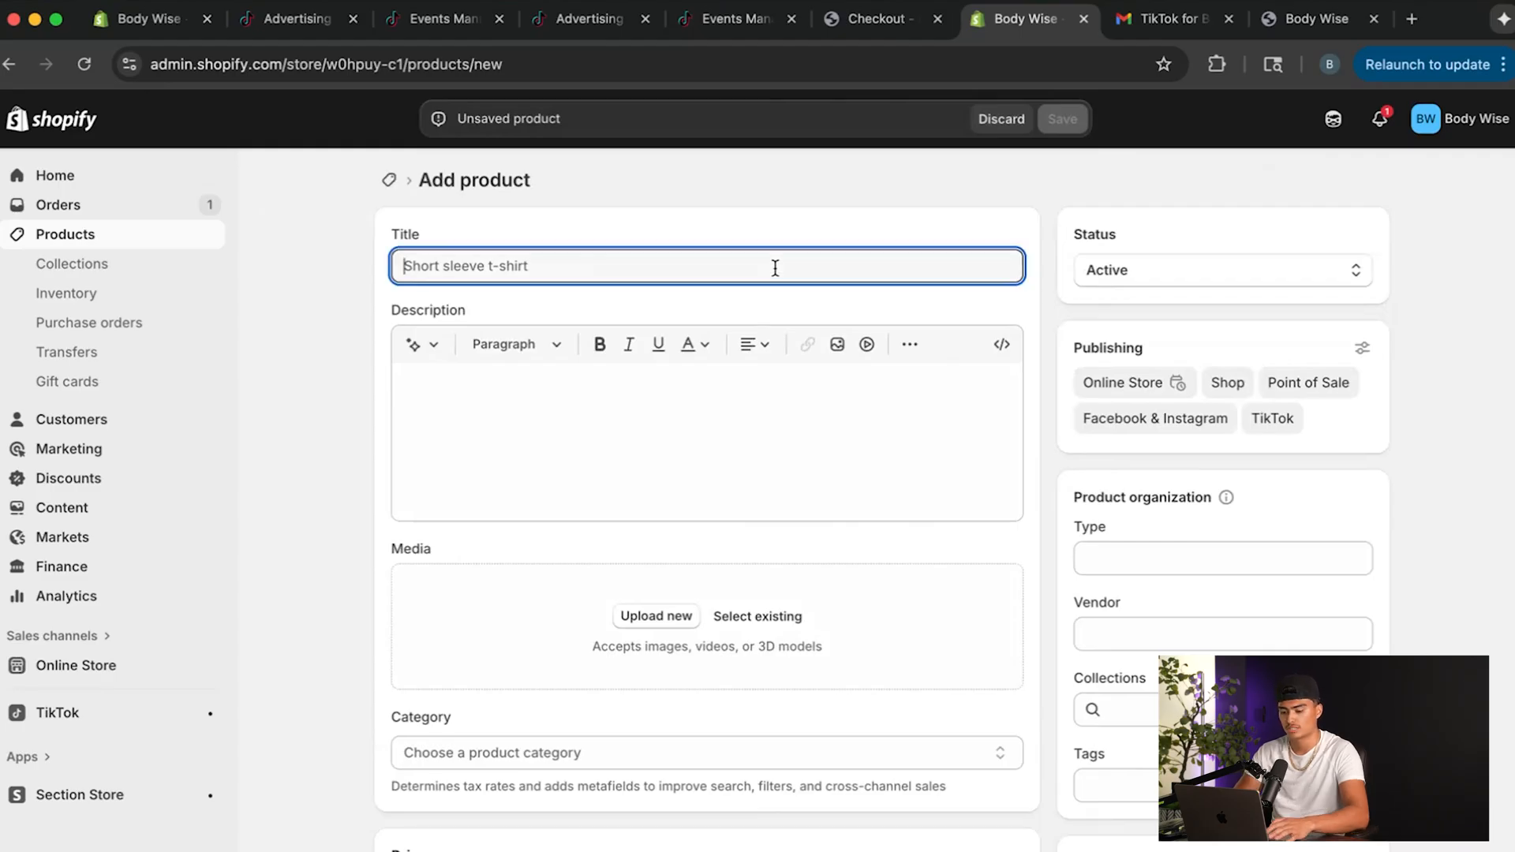
{"action": "type", "text": "FREE"}
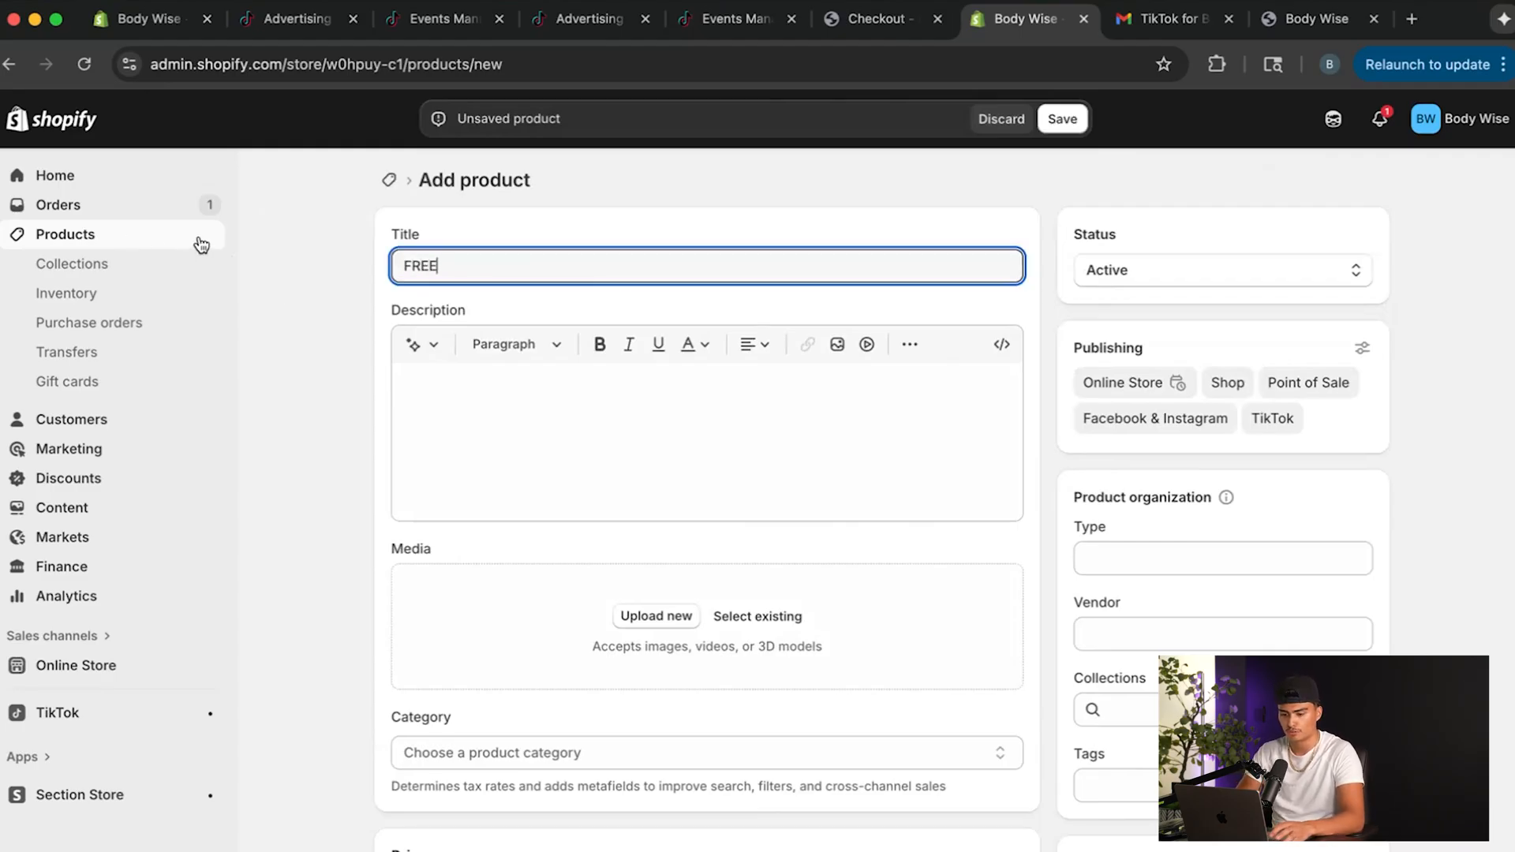
{"action": "scroll", "coordinate": [480, 464], "scroll_direction": "down", "scroll_amount": 5}
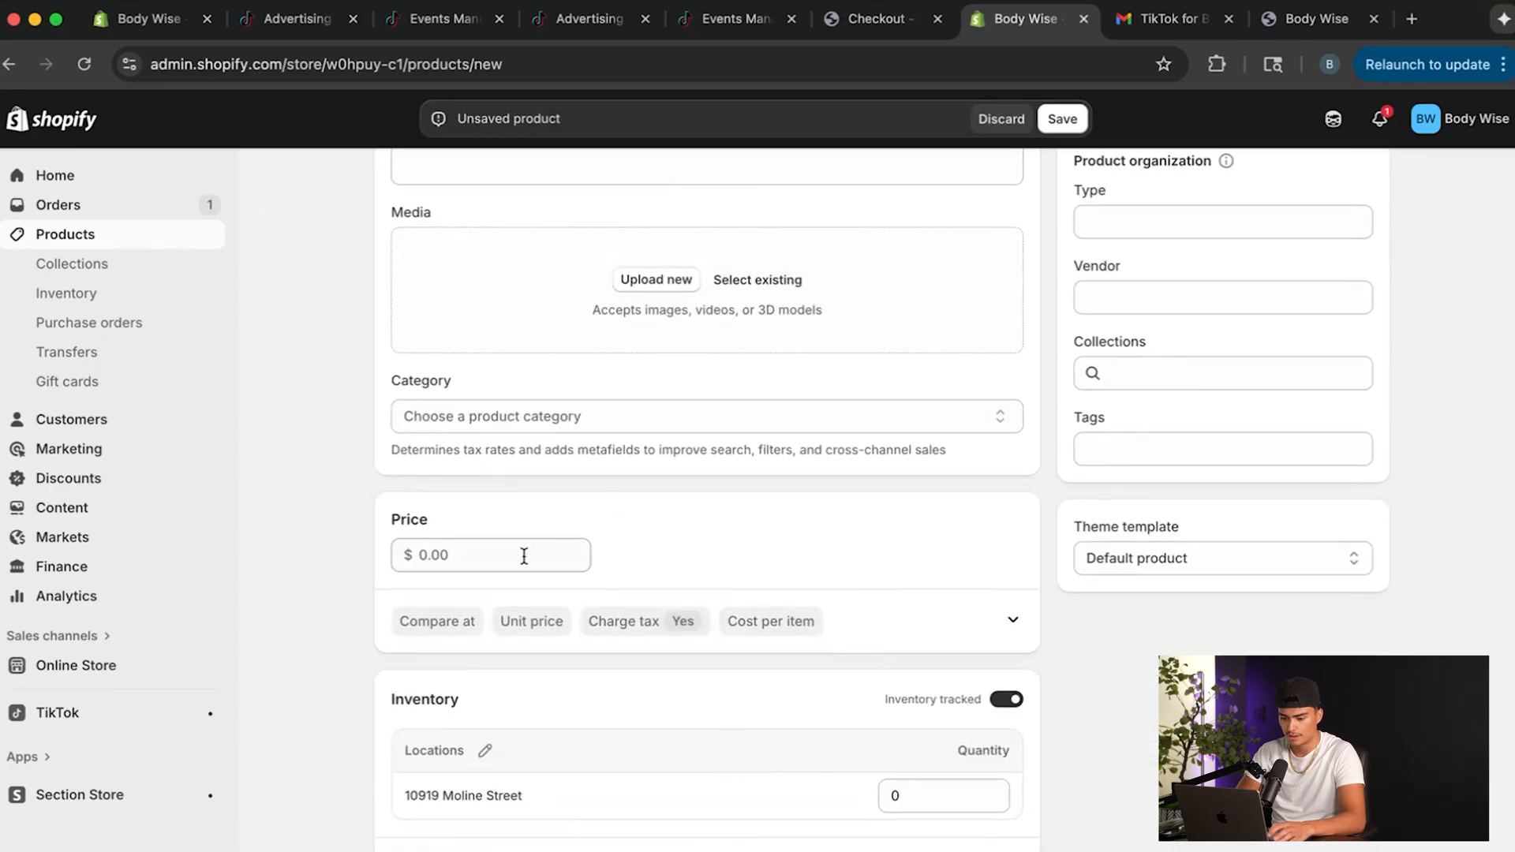
{"action": "scroll", "coordinate": [592, 556], "scroll_direction": "down", "scroll_amount": 3}
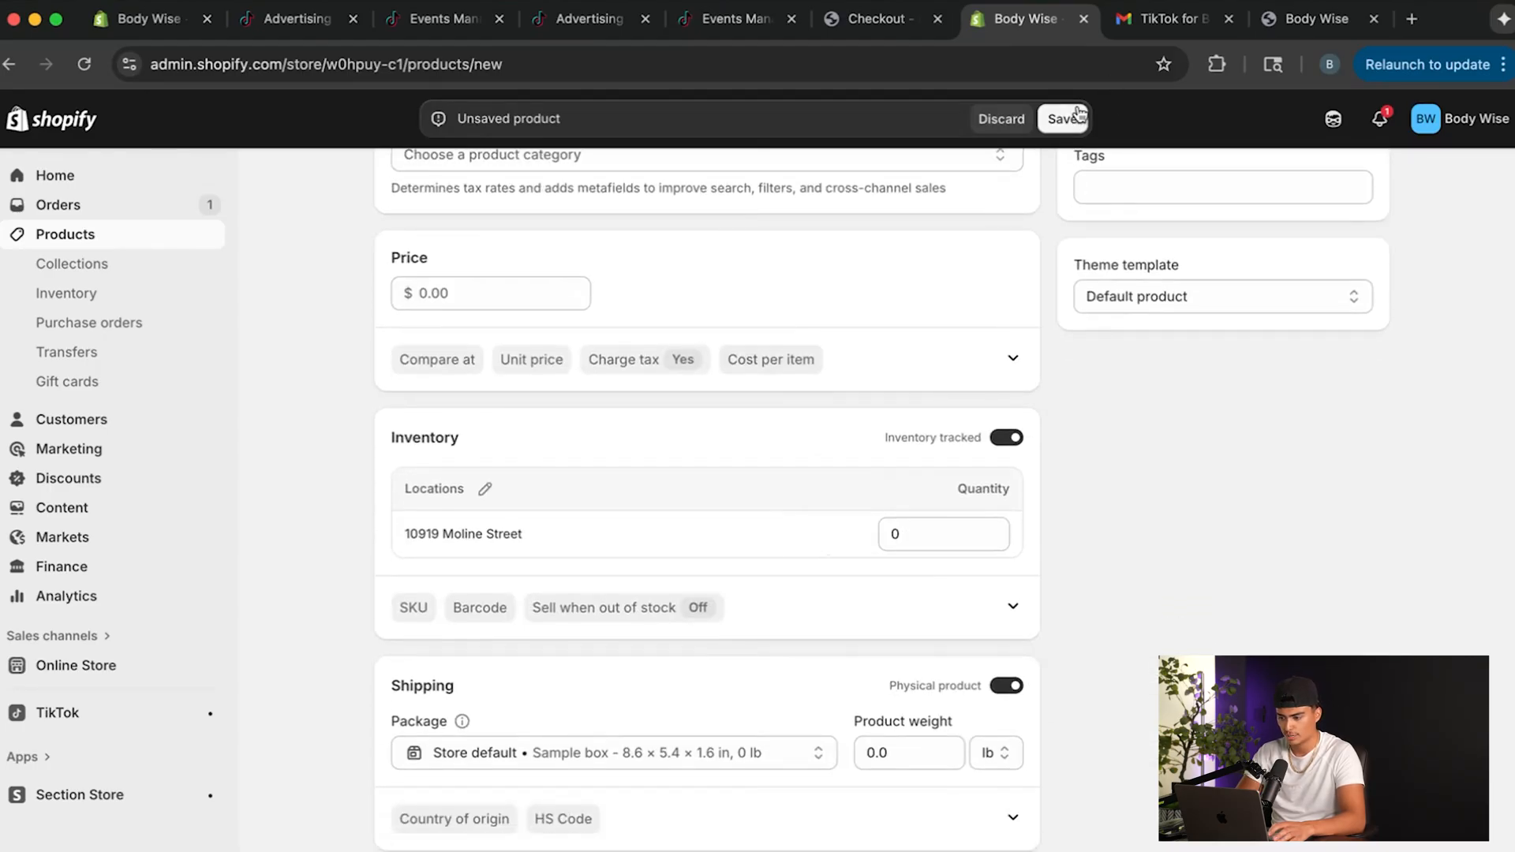
{"action": "left_click", "coordinate": [1062, 119]}
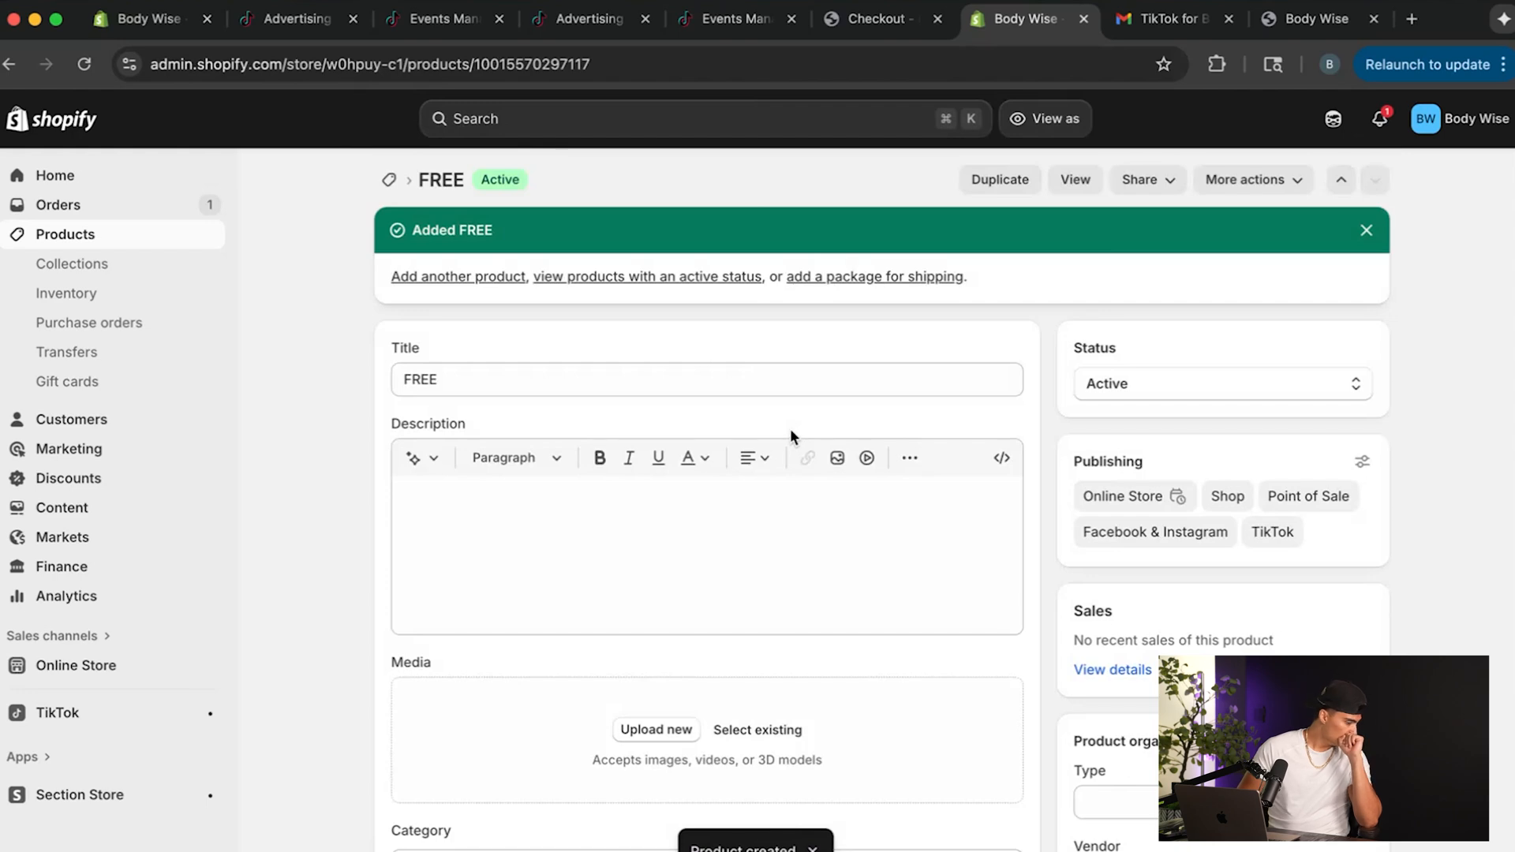
{"action": "scroll", "coordinate": [1003, 543], "scroll_direction": "down", "scroll_amount": 2}
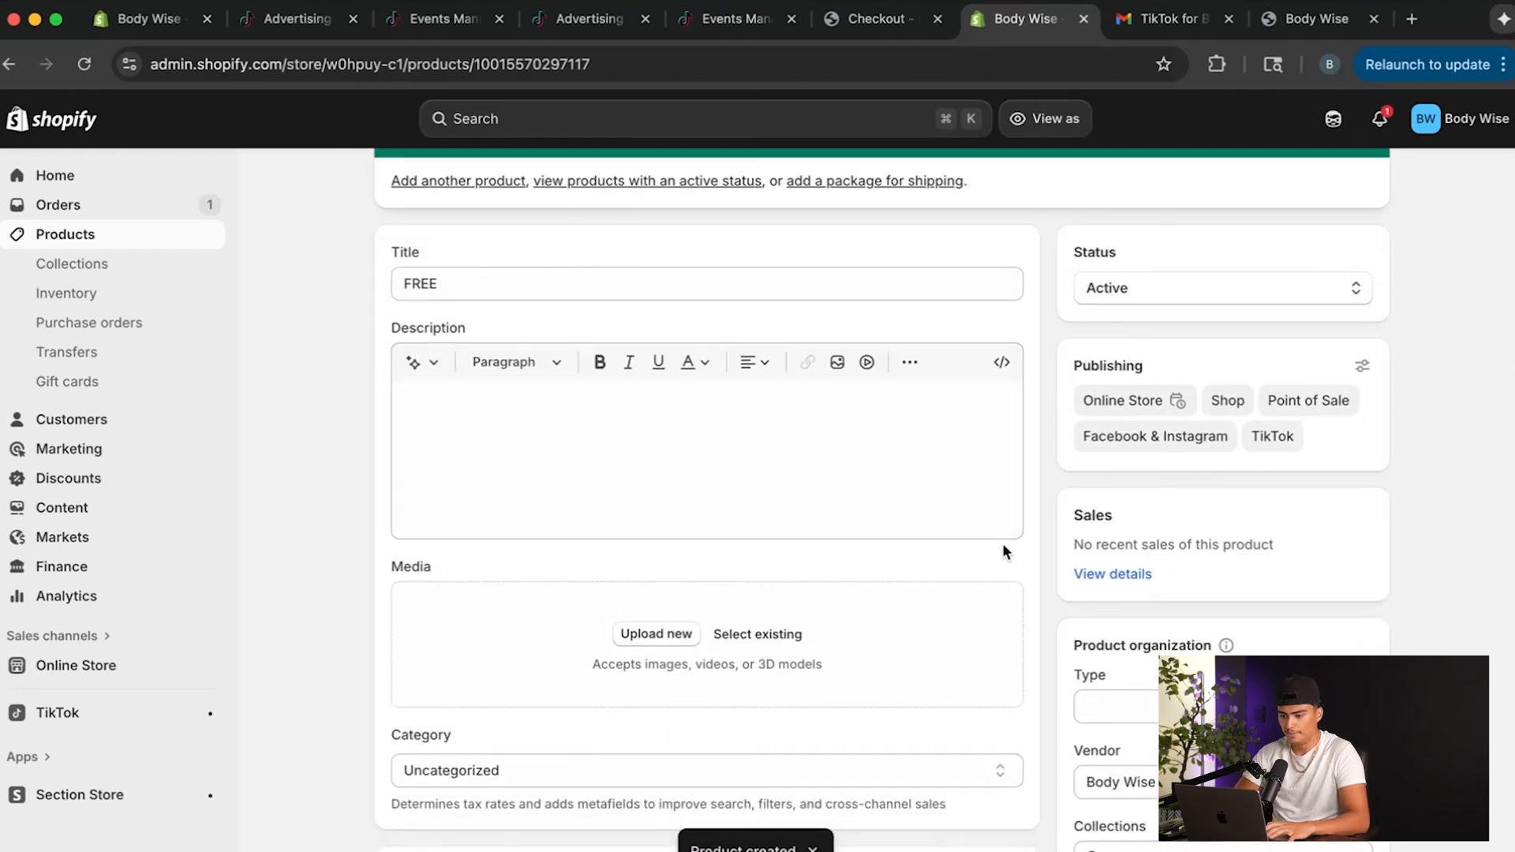
Open the store's shipping and delivery settings and go to the general shipping profile.
{"action": "scroll", "coordinate": [1003, 545], "scroll_direction": "up", "scroll_amount": 2}
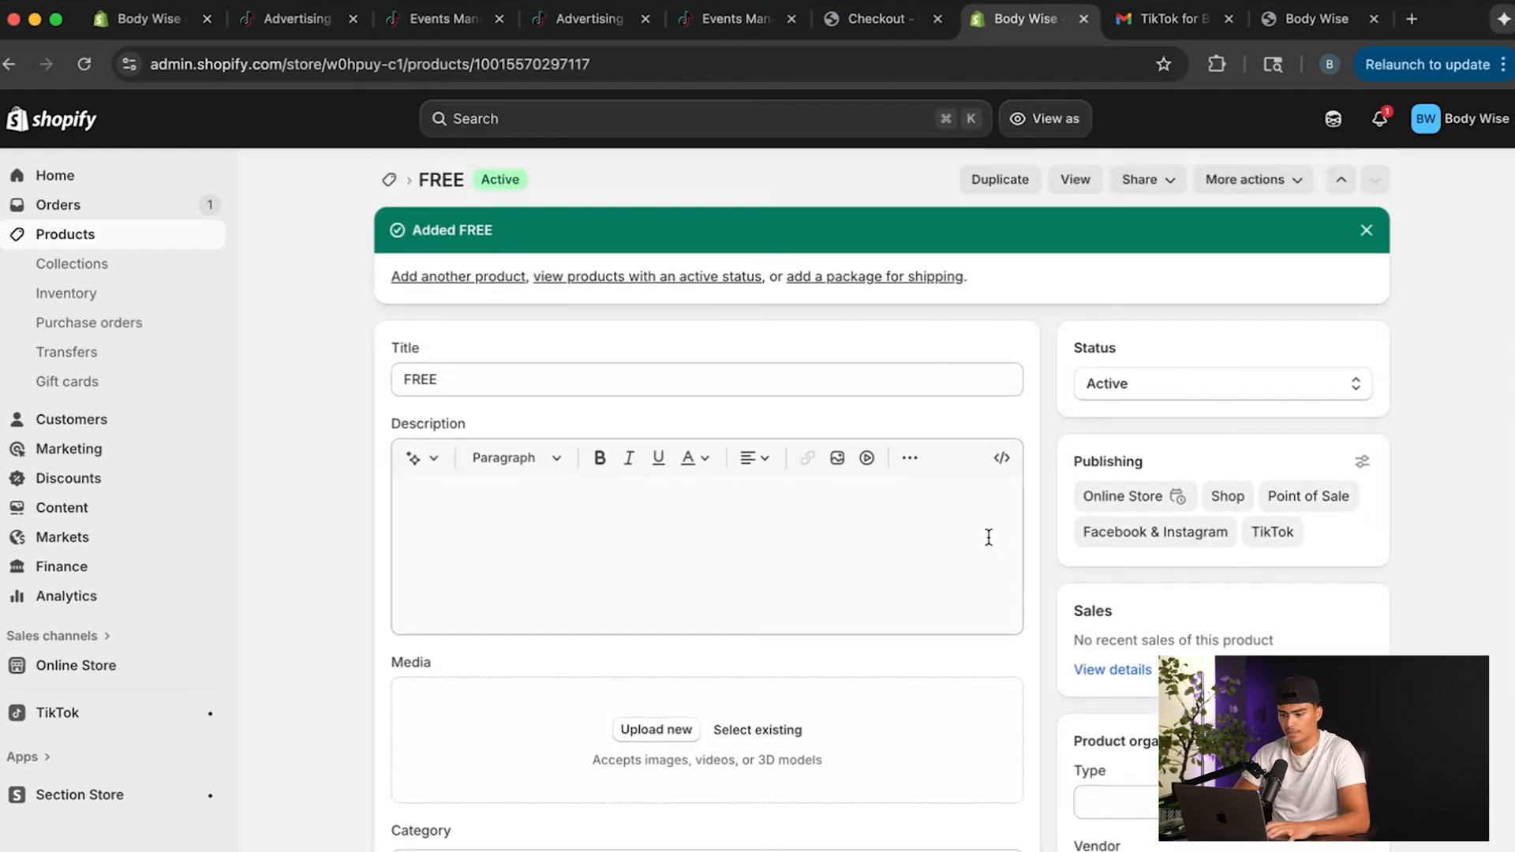
{"action": "left_click", "coordinate": [50, 803]}
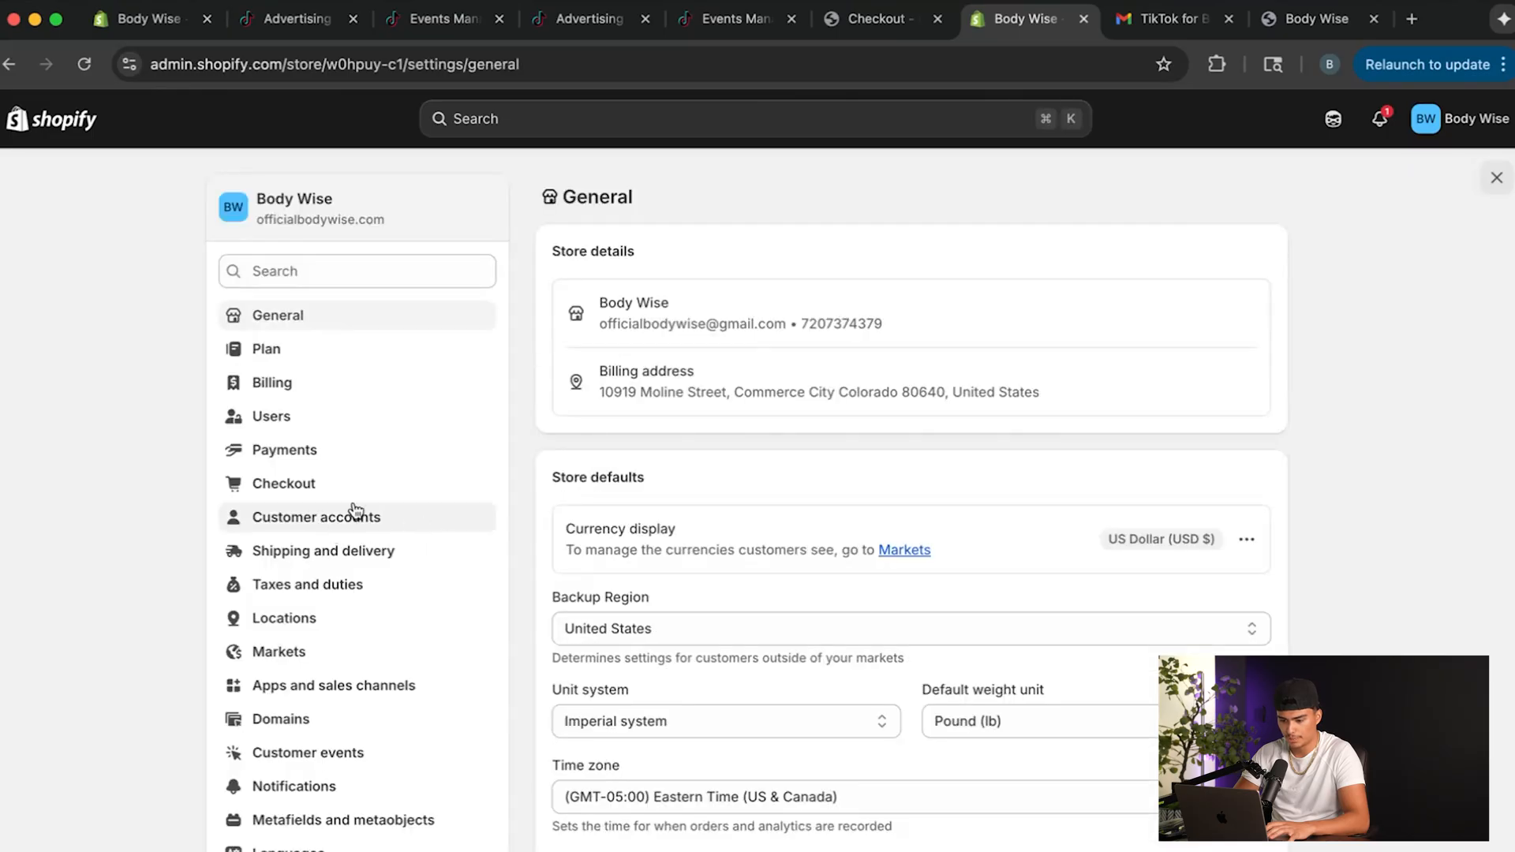
{"action": "left_click", "coordinate": [342, 557]}
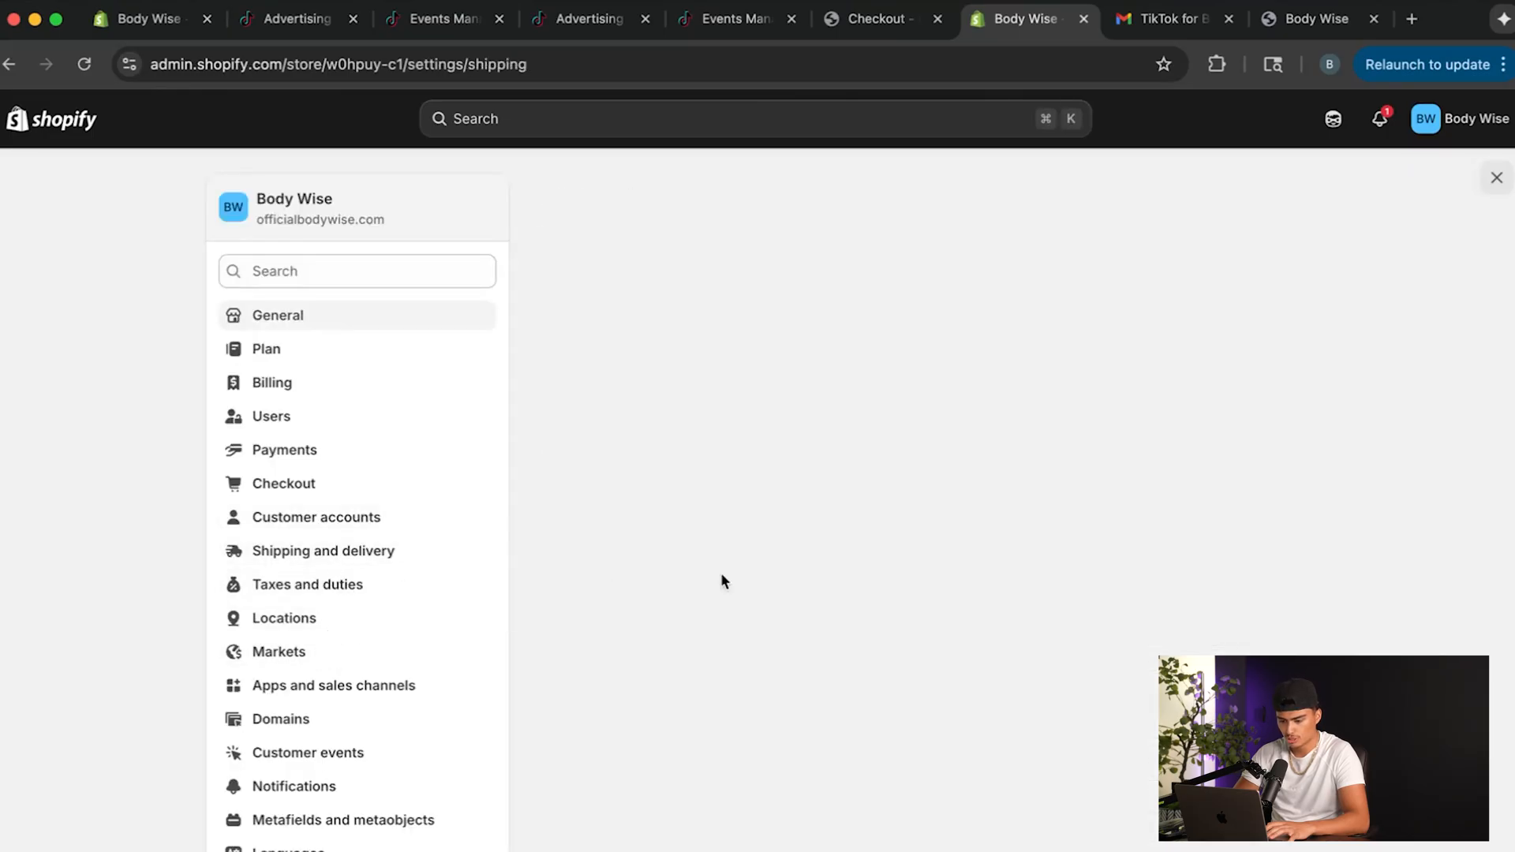
{"action": "left_click", "coordinate": [1087, 349]}
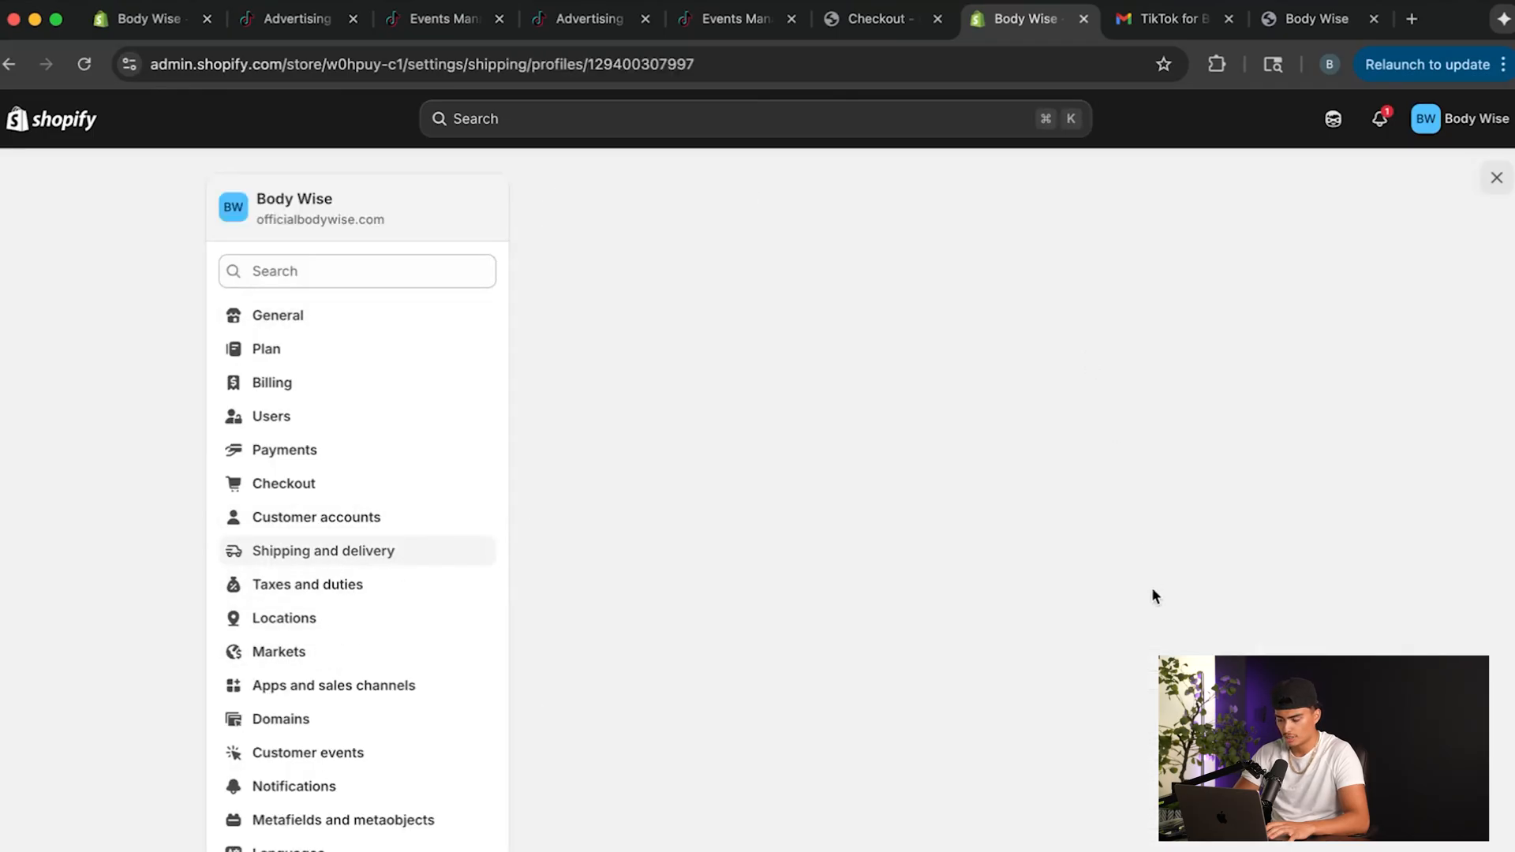
Set the price of the US Standard USPS Shipping rate to 0 and save the general shipping profile.
{"action": "scroll", "coordinate": [1152, 596], "scroll_direction": "down", "scroll_amount": 10}
{"action": "left_click", "coordinate": [1245, 588]}
{"action": "left_click", "coordinate": [1188, 624]}
{"action": "left_click_drag", "start_coordinate": [584, 500], "coordinate": [433, 500]}
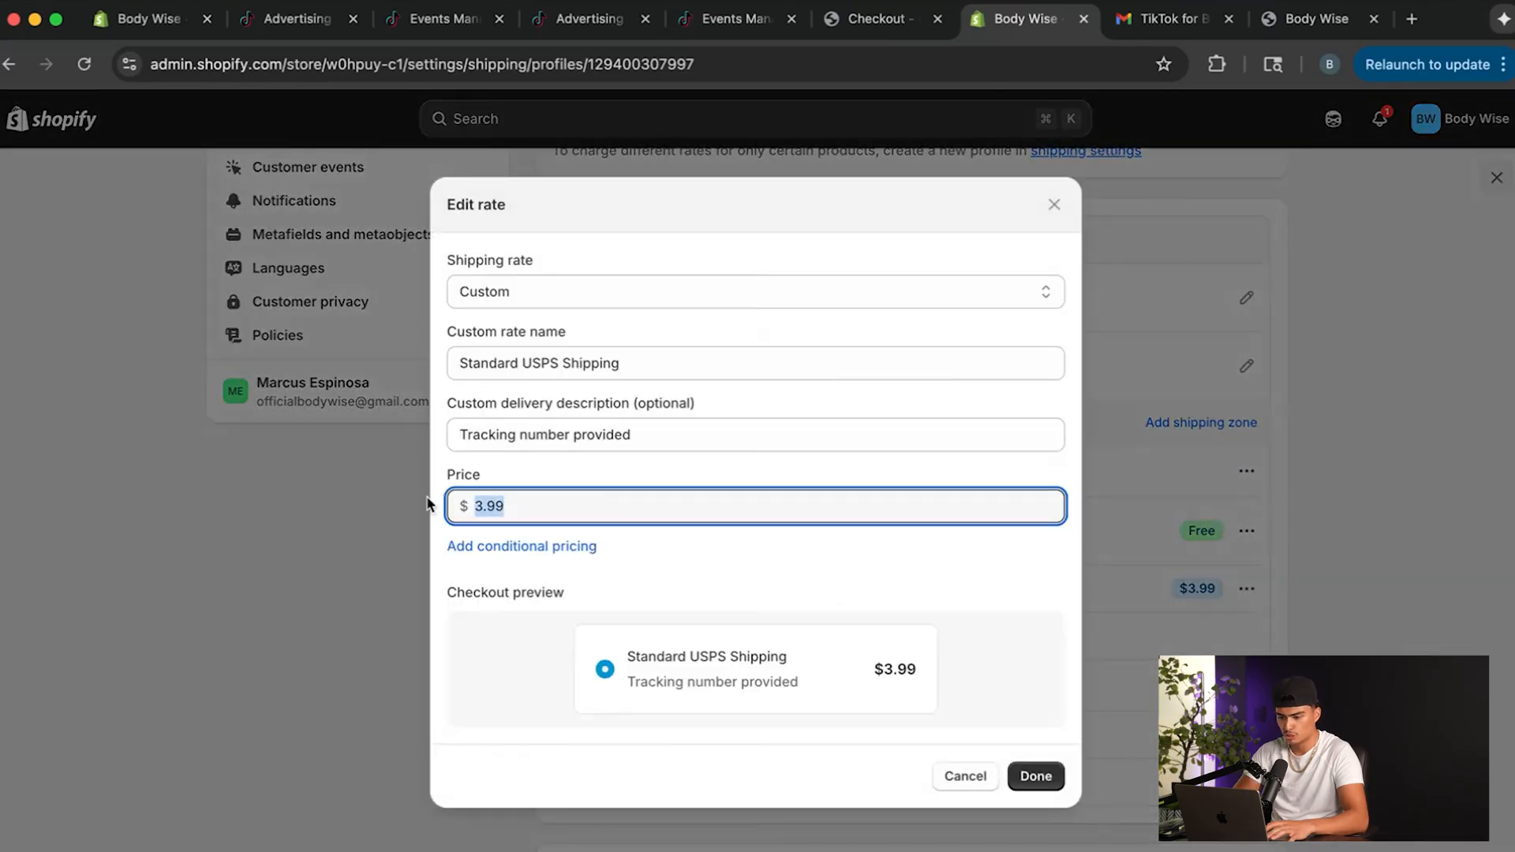
{"action": "key", "text": "BackSpace"}
{"action": "type", "text": "0"}
{"action": "left_click", "coordinate": [691, 541]}
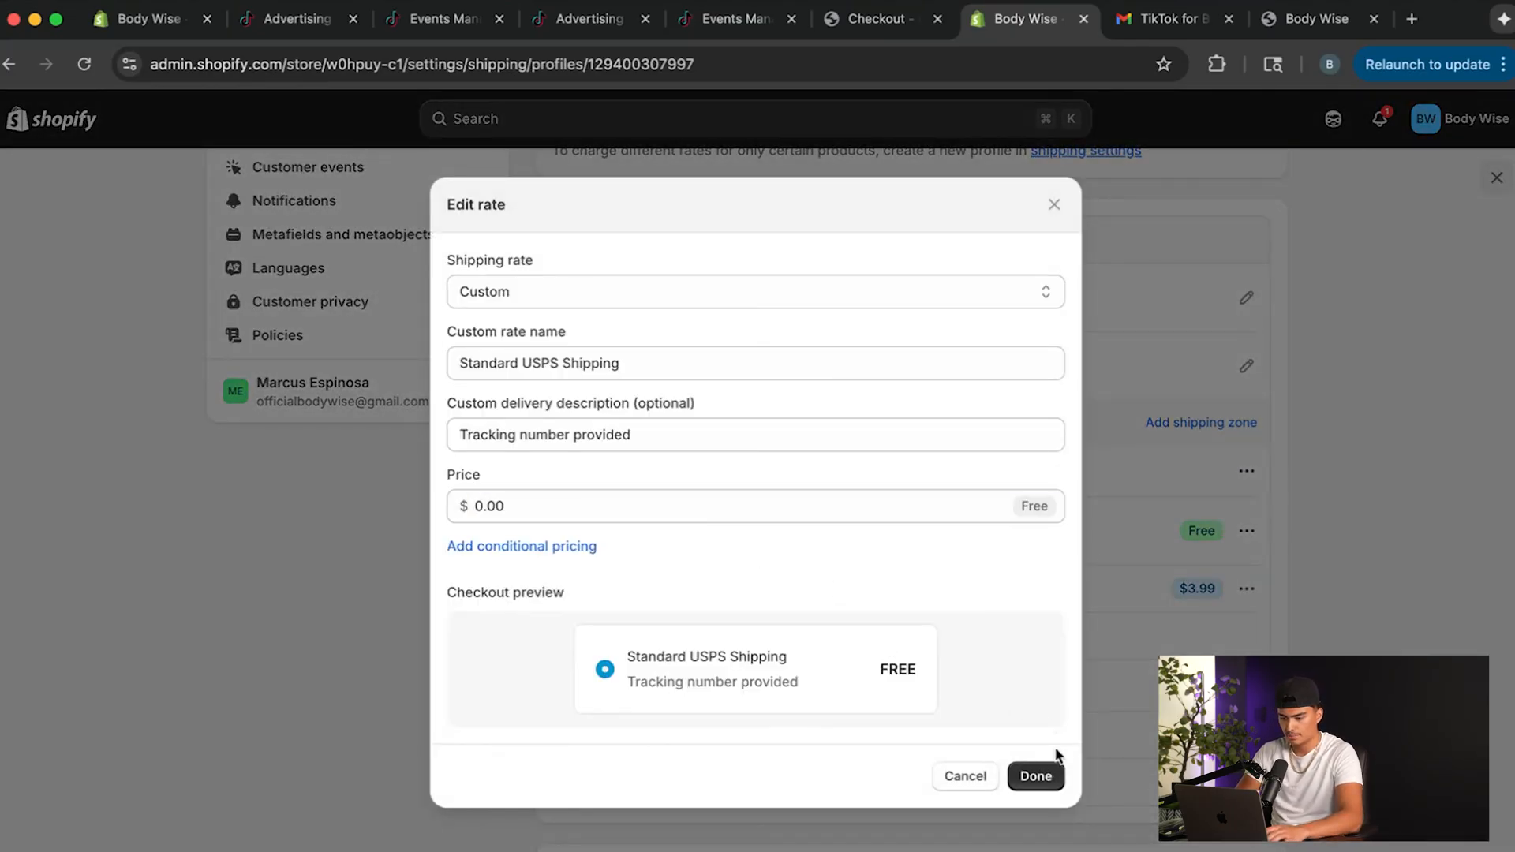
{"action": "left_click", "coordinate": [1042, 776]}
{"action": "left_click", "coordinate": [1061, 121]}
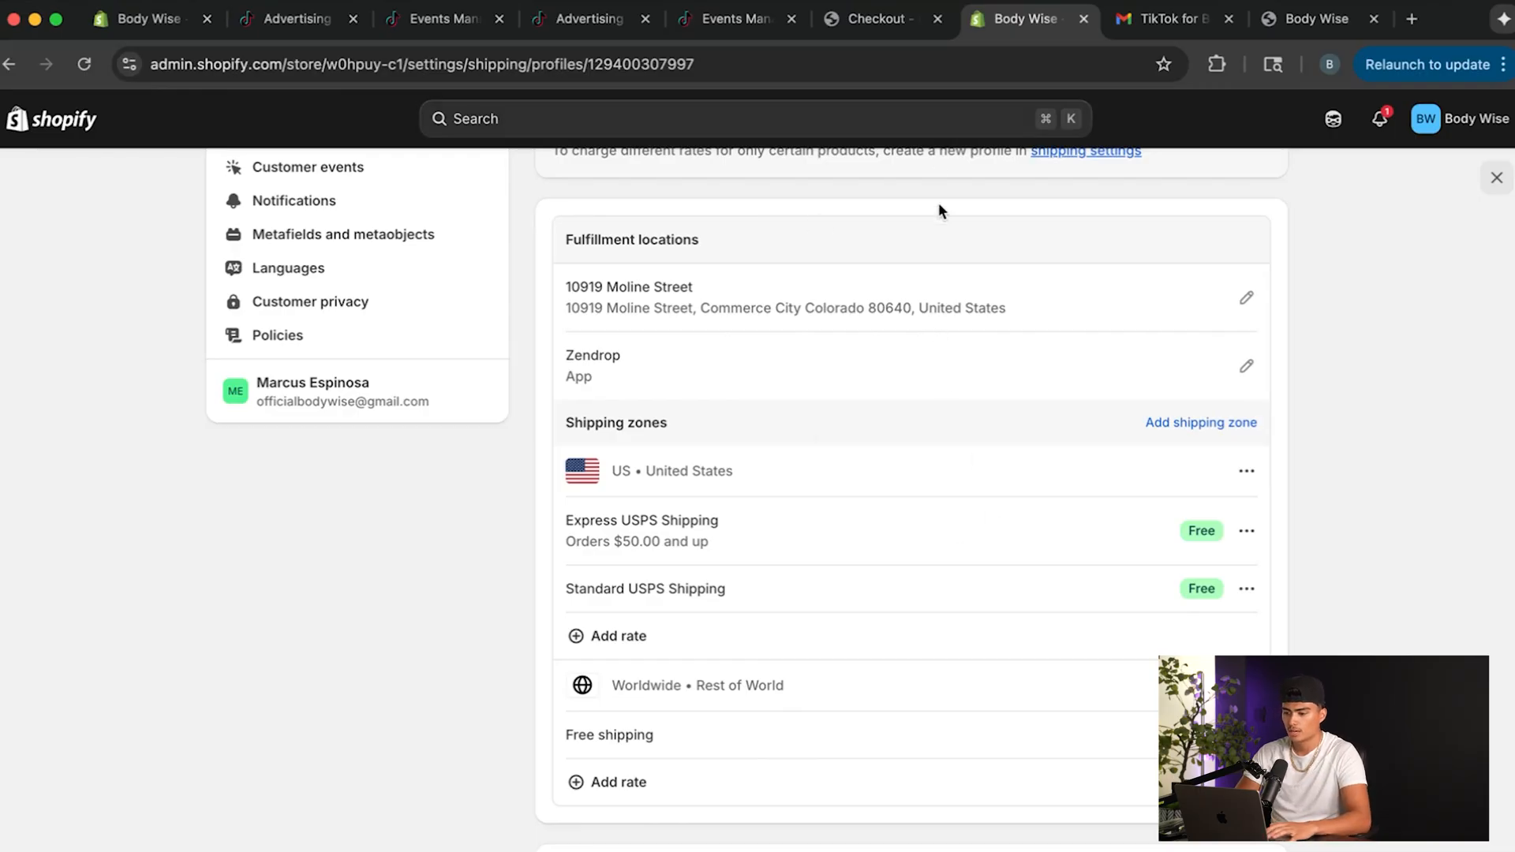
{"action": "scroll", "coordinate": [908, 347], "scroll_direction": "up", "scroll_amount": 5}
Switch to the Body Wise storefront, reload it, search for "free" and open the FREE product page.
{"action": "left_click", "coordinate": [1316, 18]}
{"action": "left_click", "coordinate": [271, 75]}
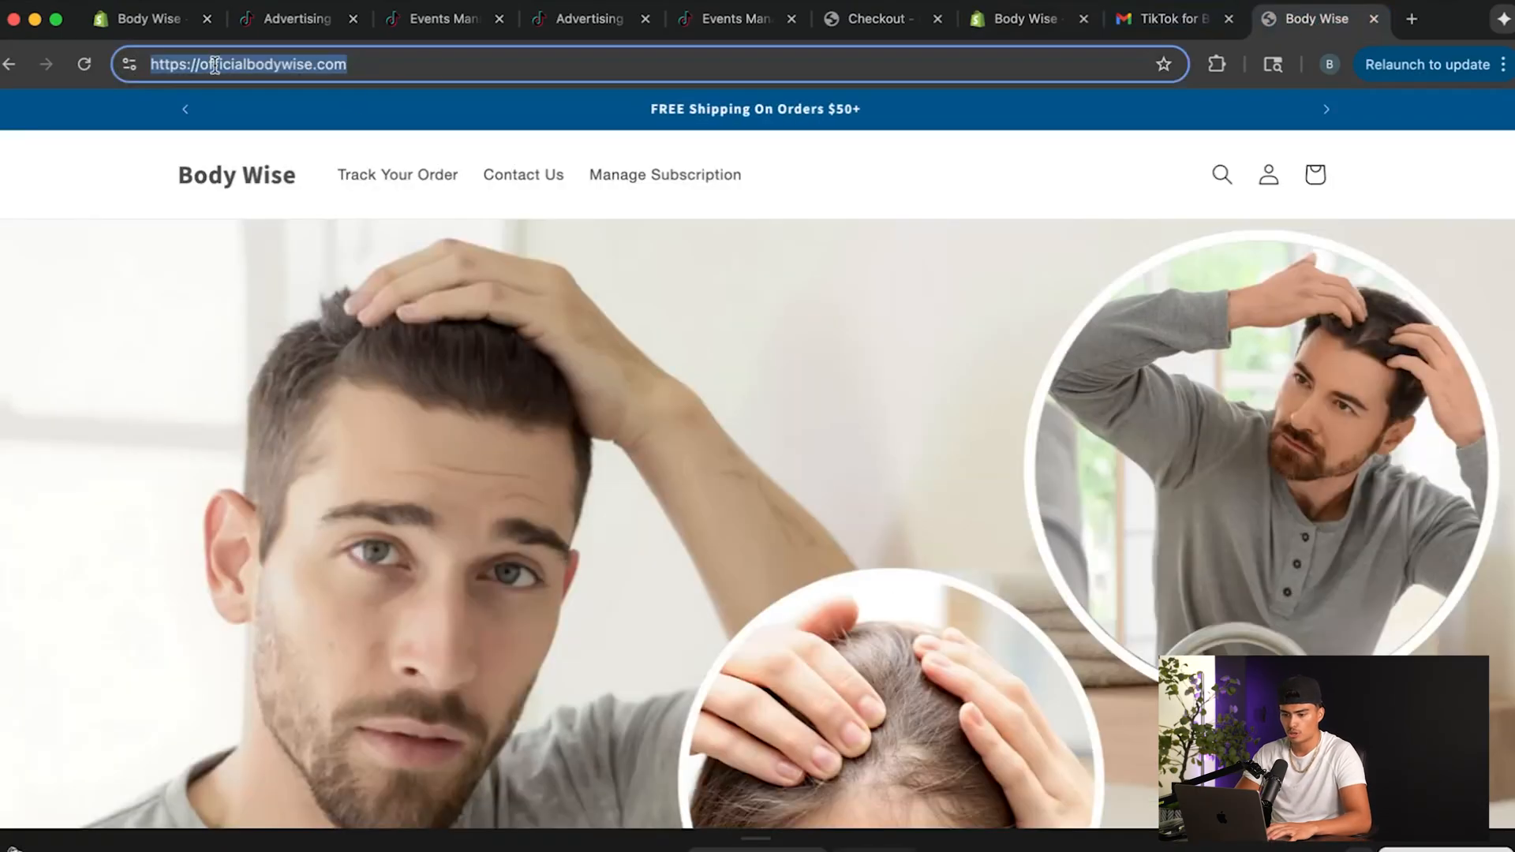
{"action": "left_click", "coordinate": [87, 64]}
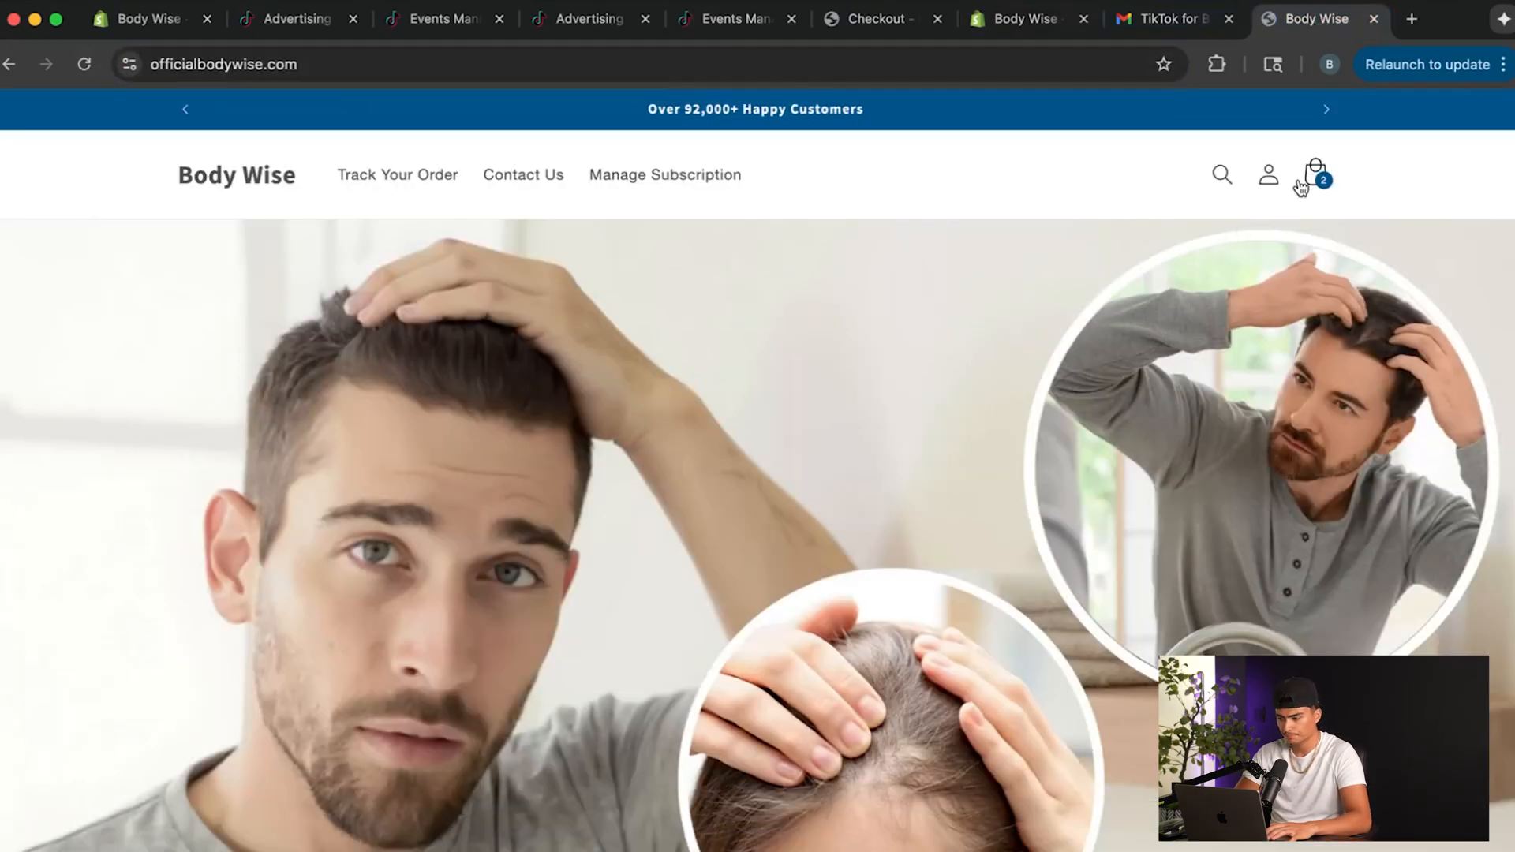
{"action": "left_click", "coordinate": [1223, 175]}
{"action": "type", "text": "free"}
{"action": "key", "text": "Return"}
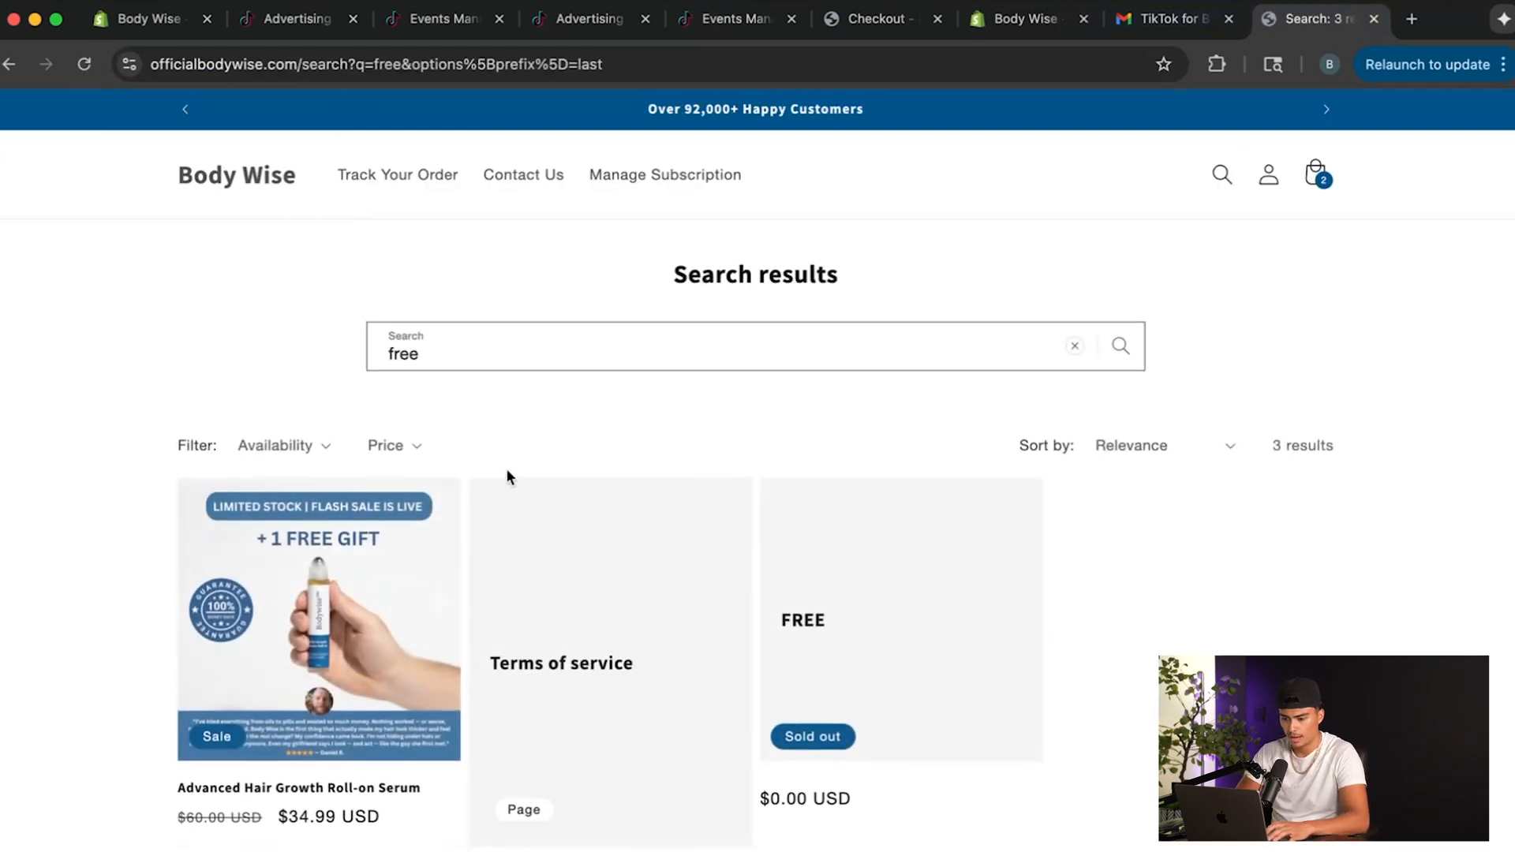
{"action": "left_click", "coordinate": [903, 588]}
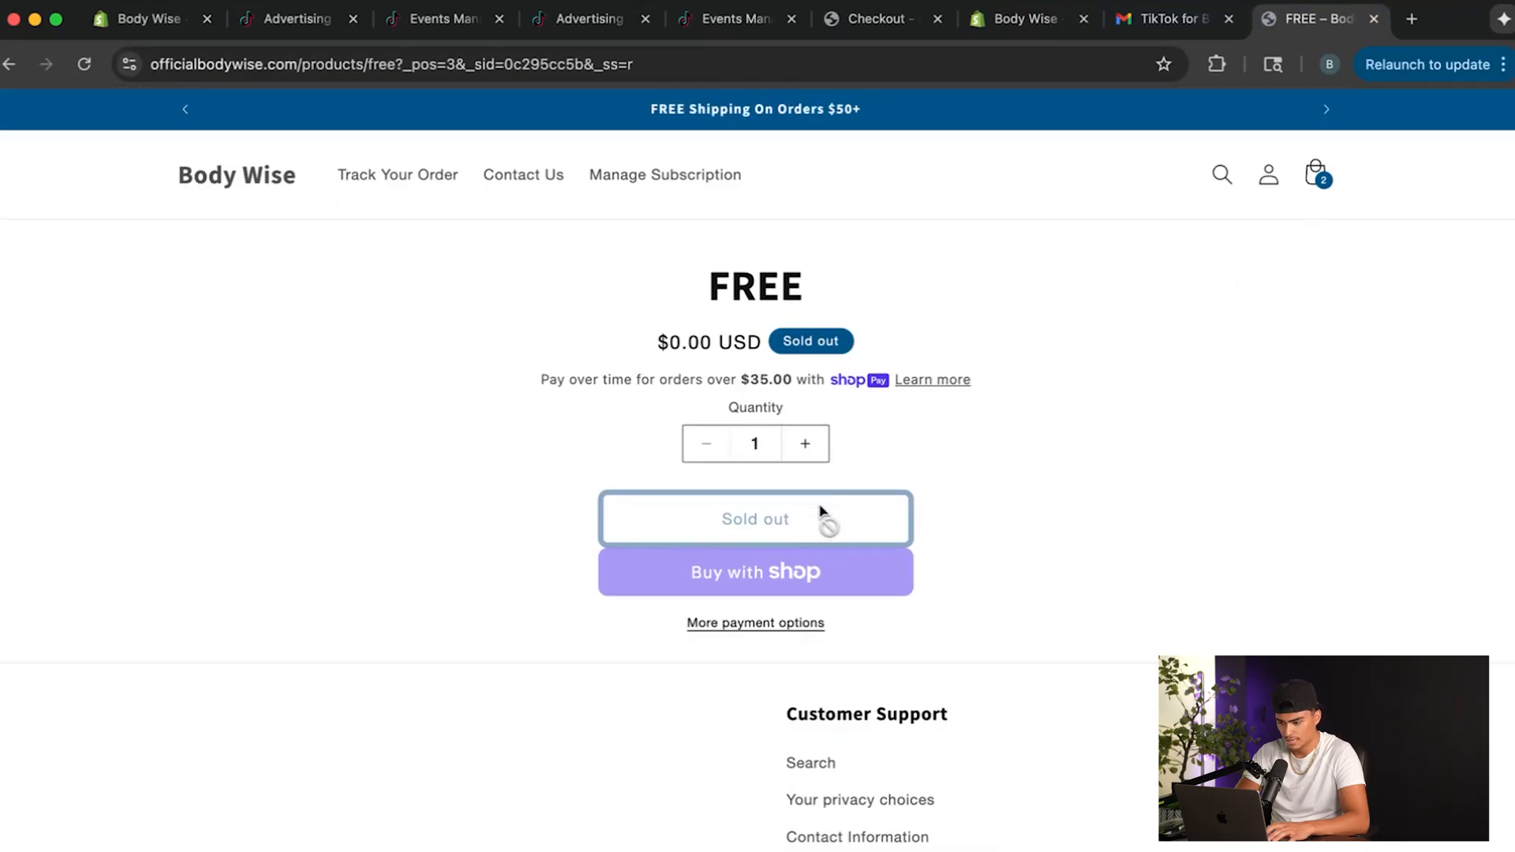
Return to the Shopify admin, open the FREE product and adjust its available inventory by 1000.
{"action": "left_click", "coordinate": [982, 22]}
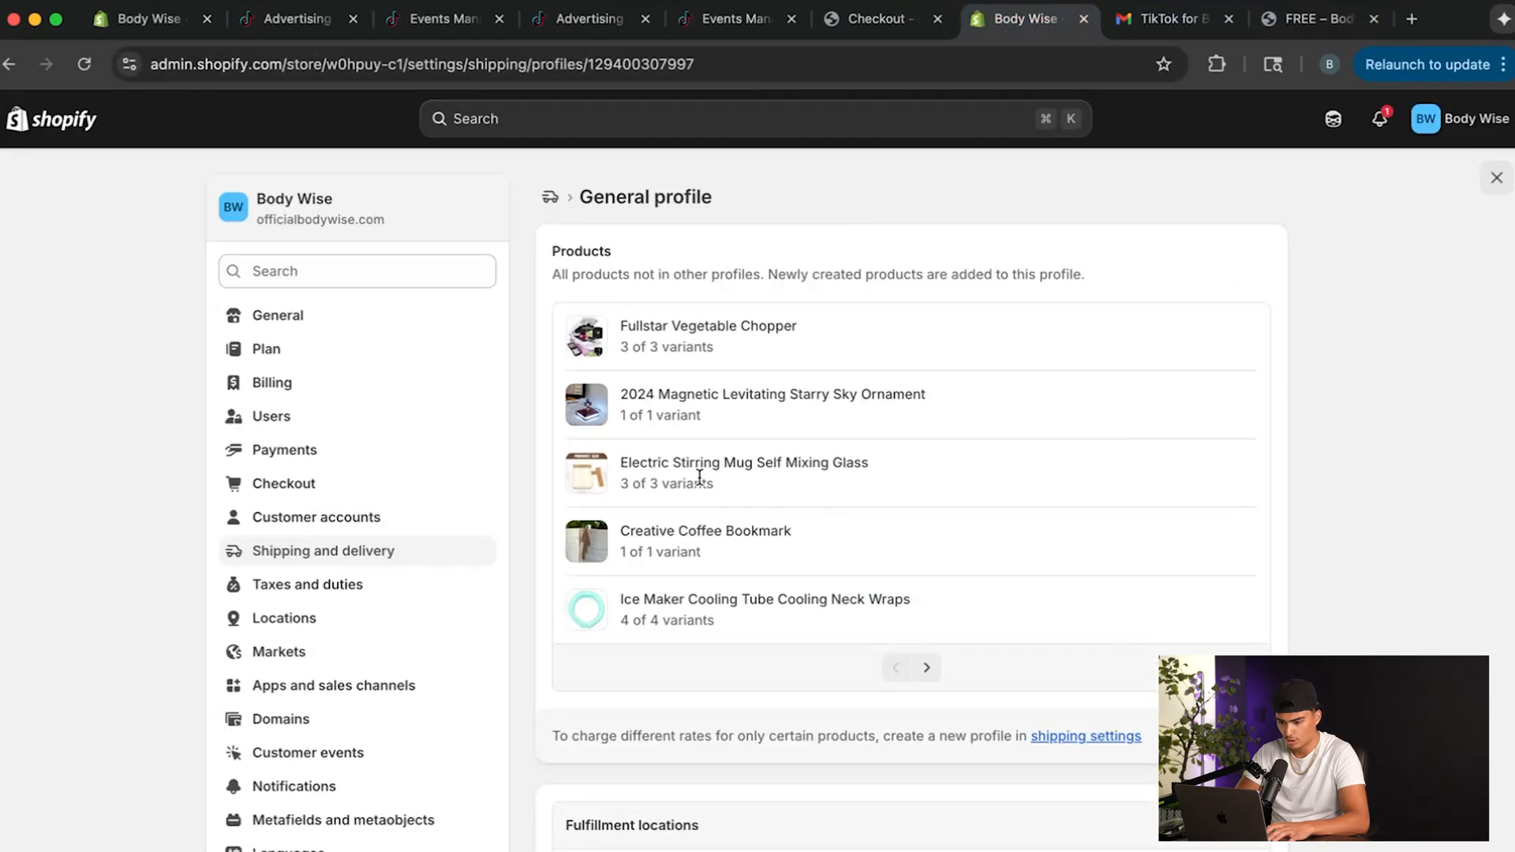
{"action": "left_click", "coordinate": [860, 20]}
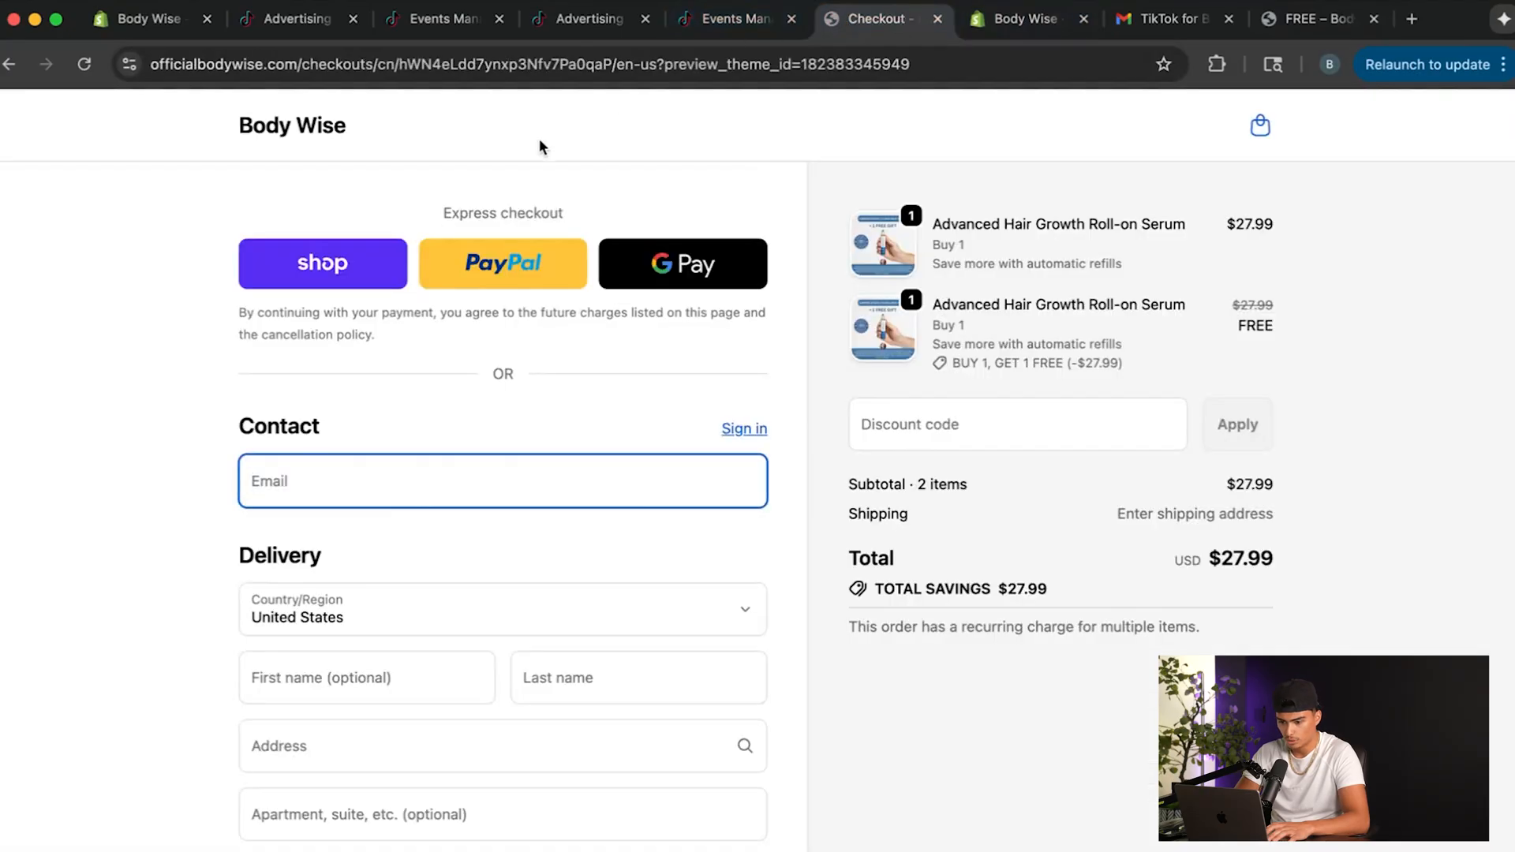
{"action": "left_click", "coordinate": [121, 22]}
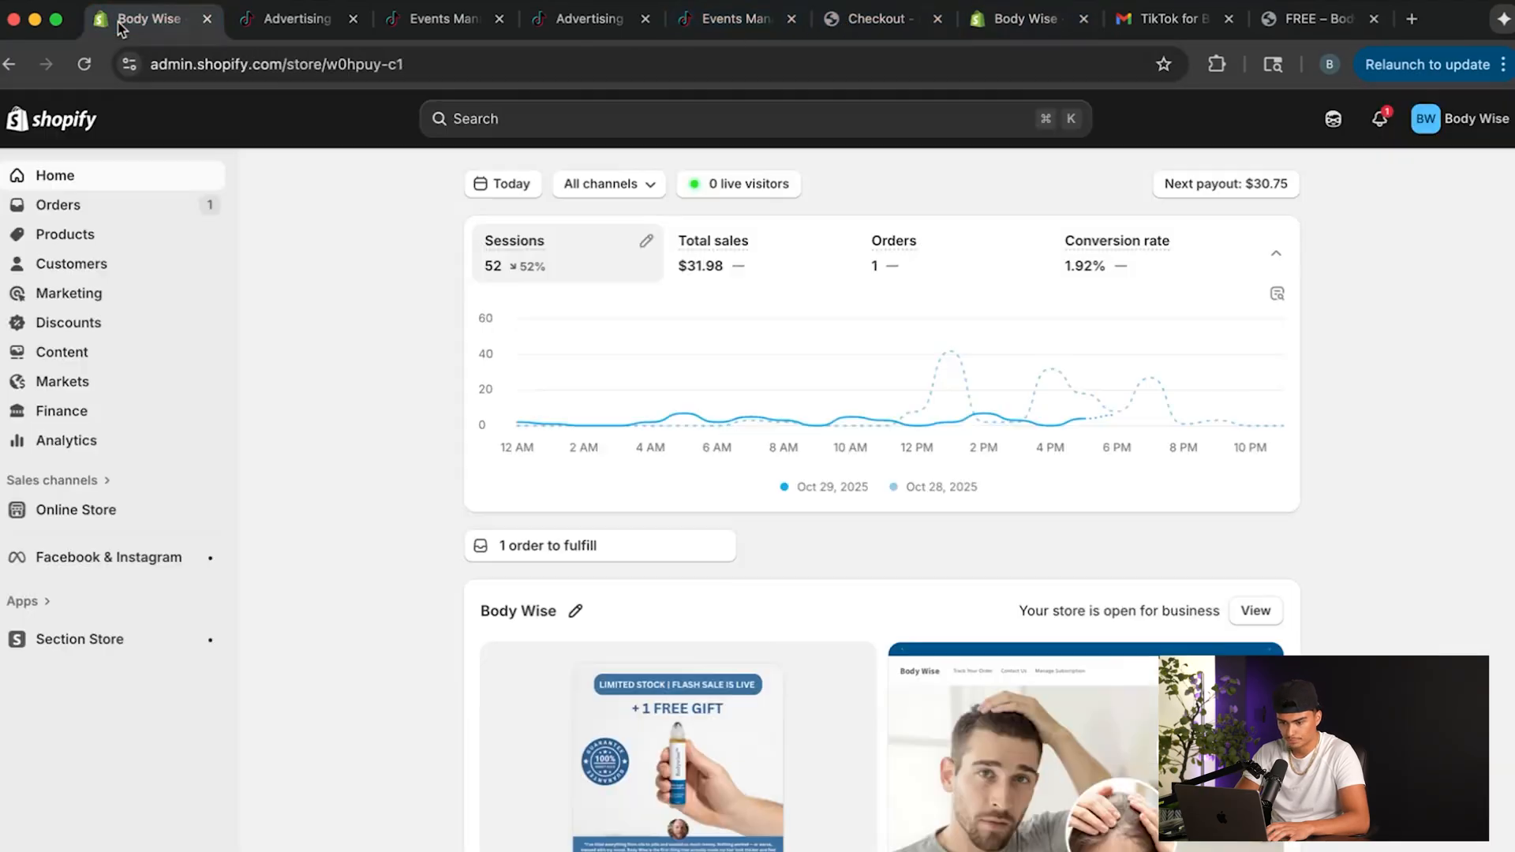
{"action": "left_click", "coordinate": [87, 236]}
{"action": "left_click", "coordinate": [399, 365]}
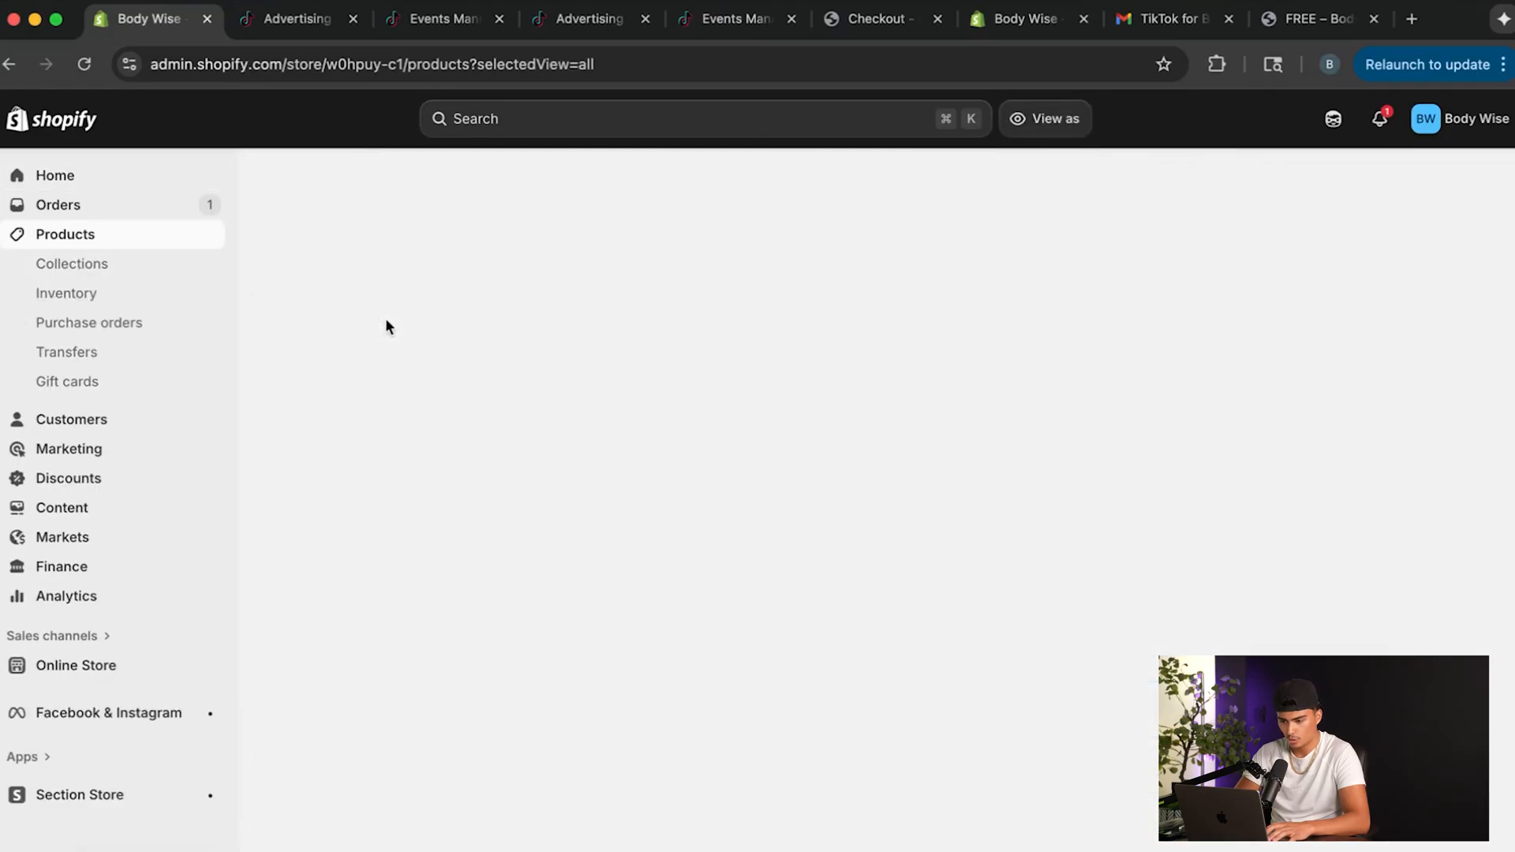
{"action": "scroll", "coordinate": [883, 463], "scroll_direction": "down", "scroll_amount": 5}
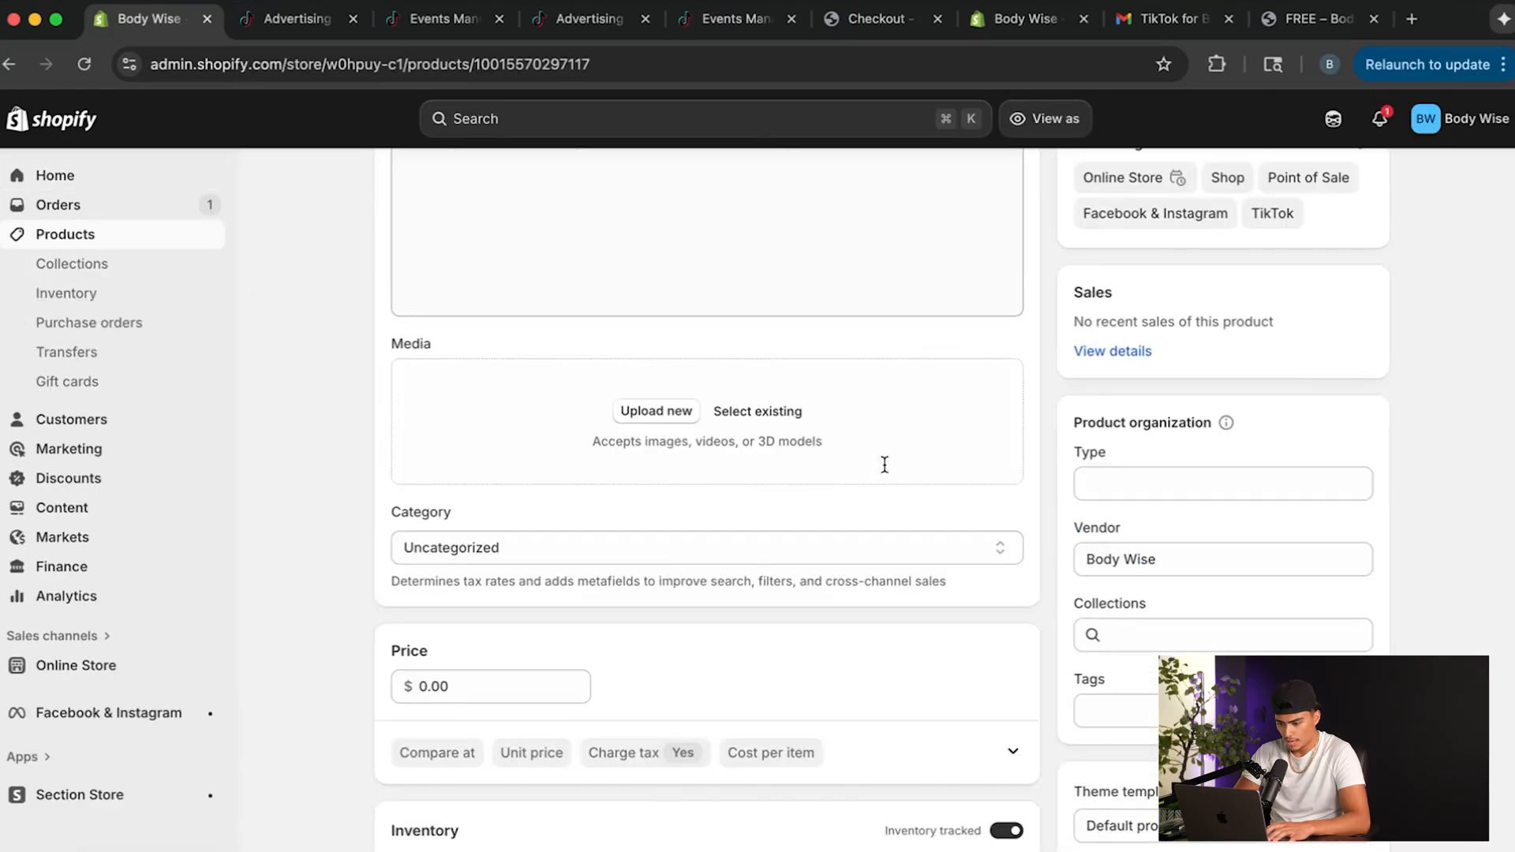
{"action": "scroll", "coordinate": [811, 634], "scroll_direction": "down", "scroll_amount": 3}
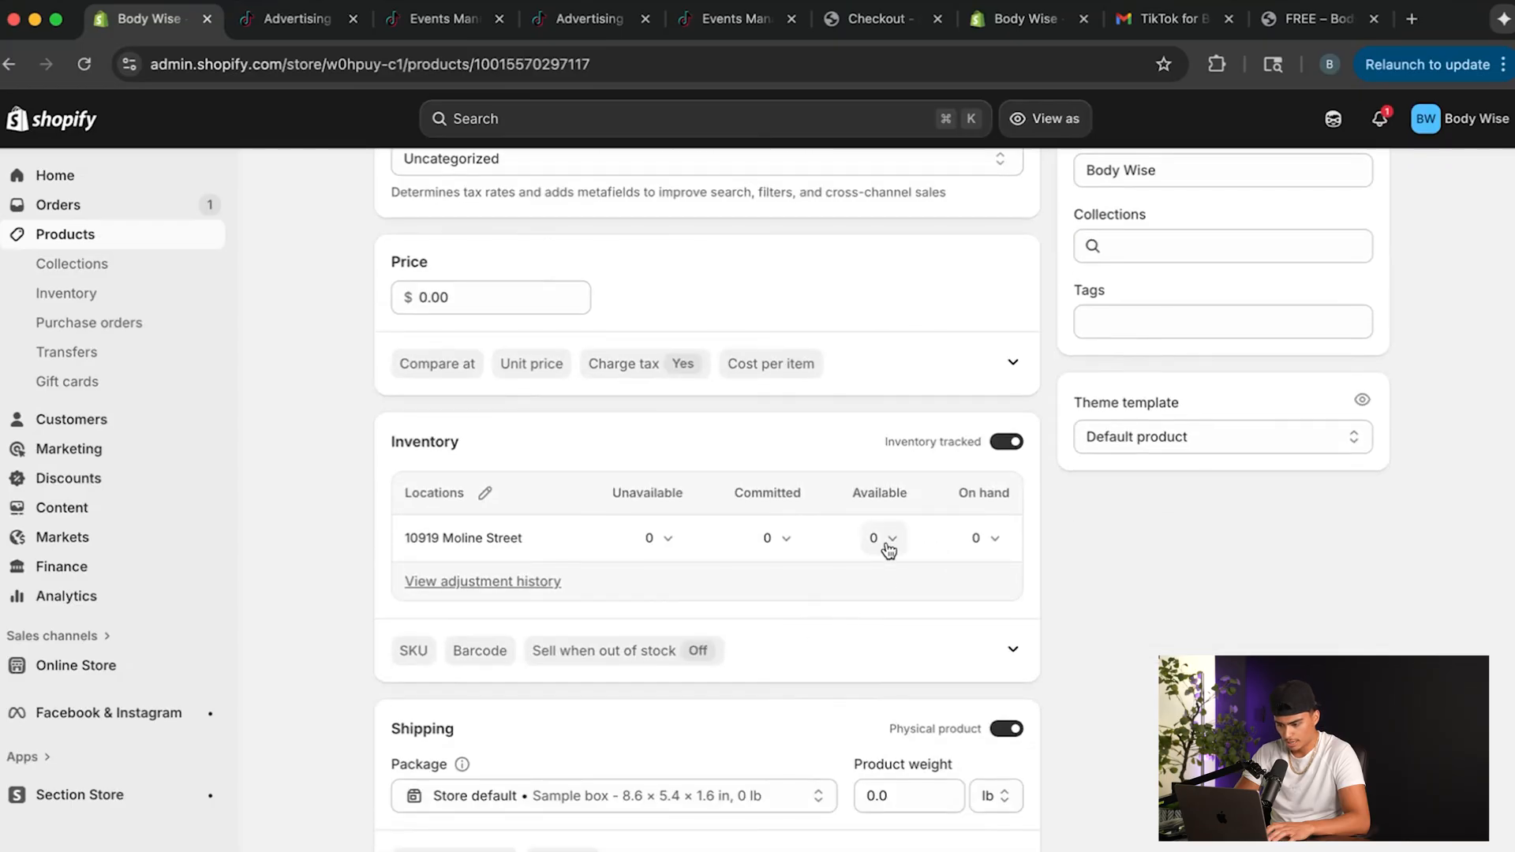
{"action": "left_click", "coordinate": [880, 539]}
{"action": "left_click", "coordinate": [706, 671]}
{"action": "type", "text": "1000"}
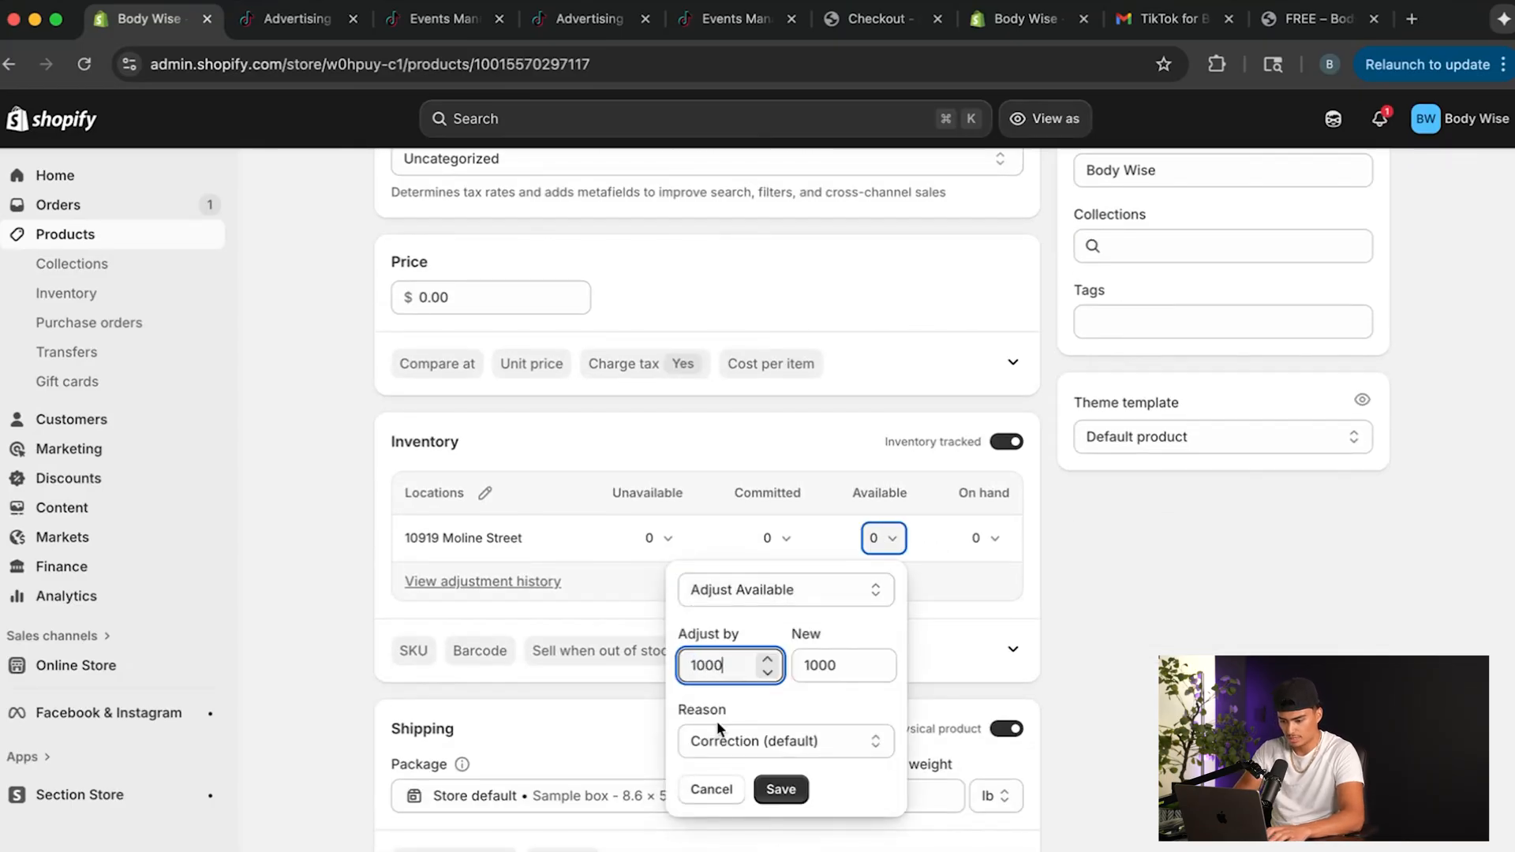
{"action": "left_click", "coordinate": [781, 789]}
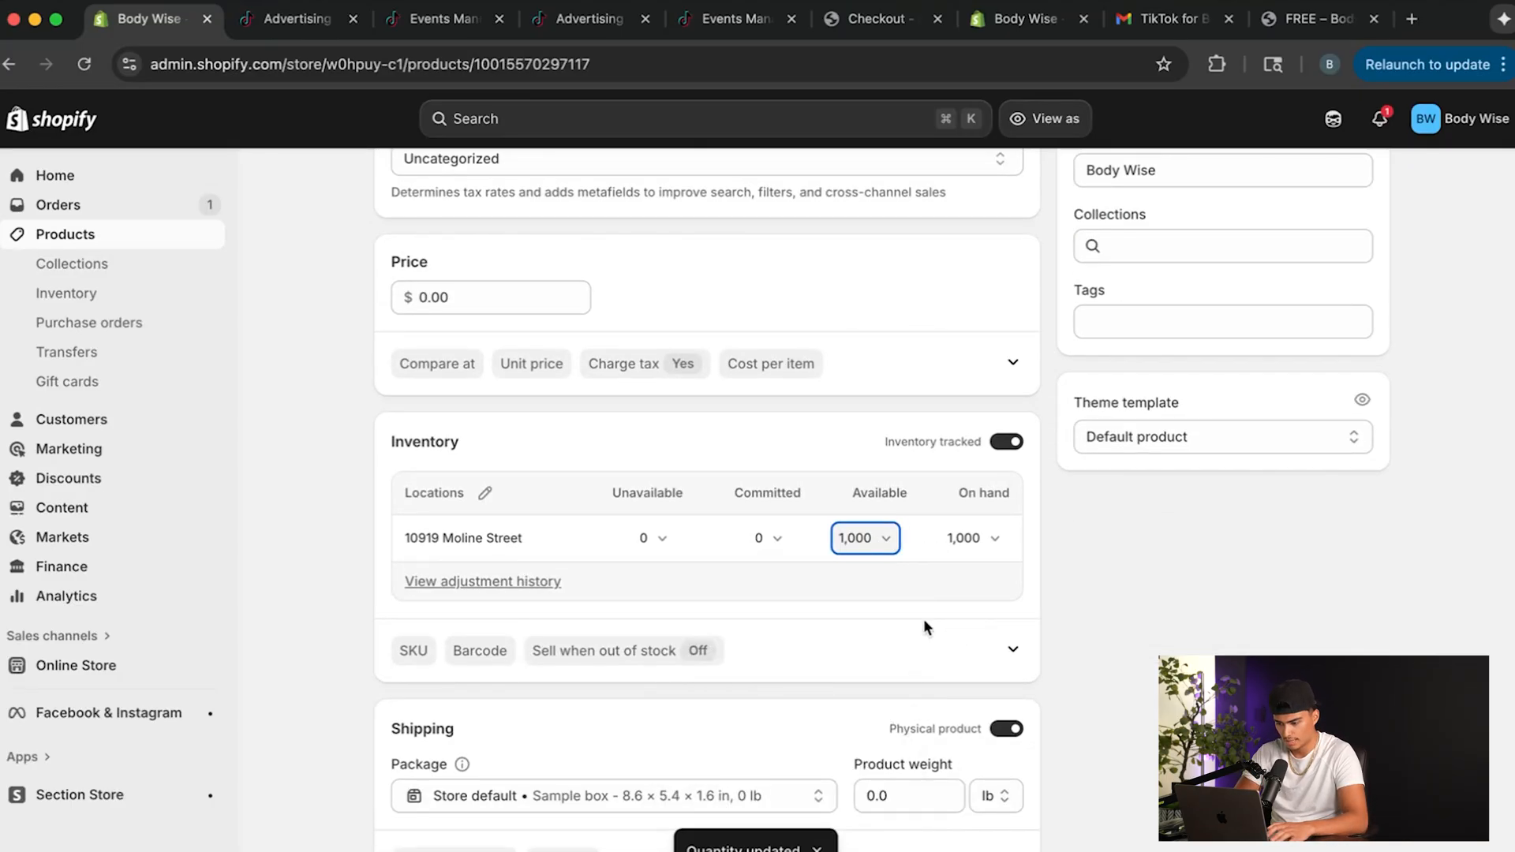
Examine the FREE product's unavailable inventory breakdown and look through its other inventory and shipping settings.
{"action": "scroll", "coordinate": [640, 711], "scroll_direction": "down", "scroll_amount": 2}
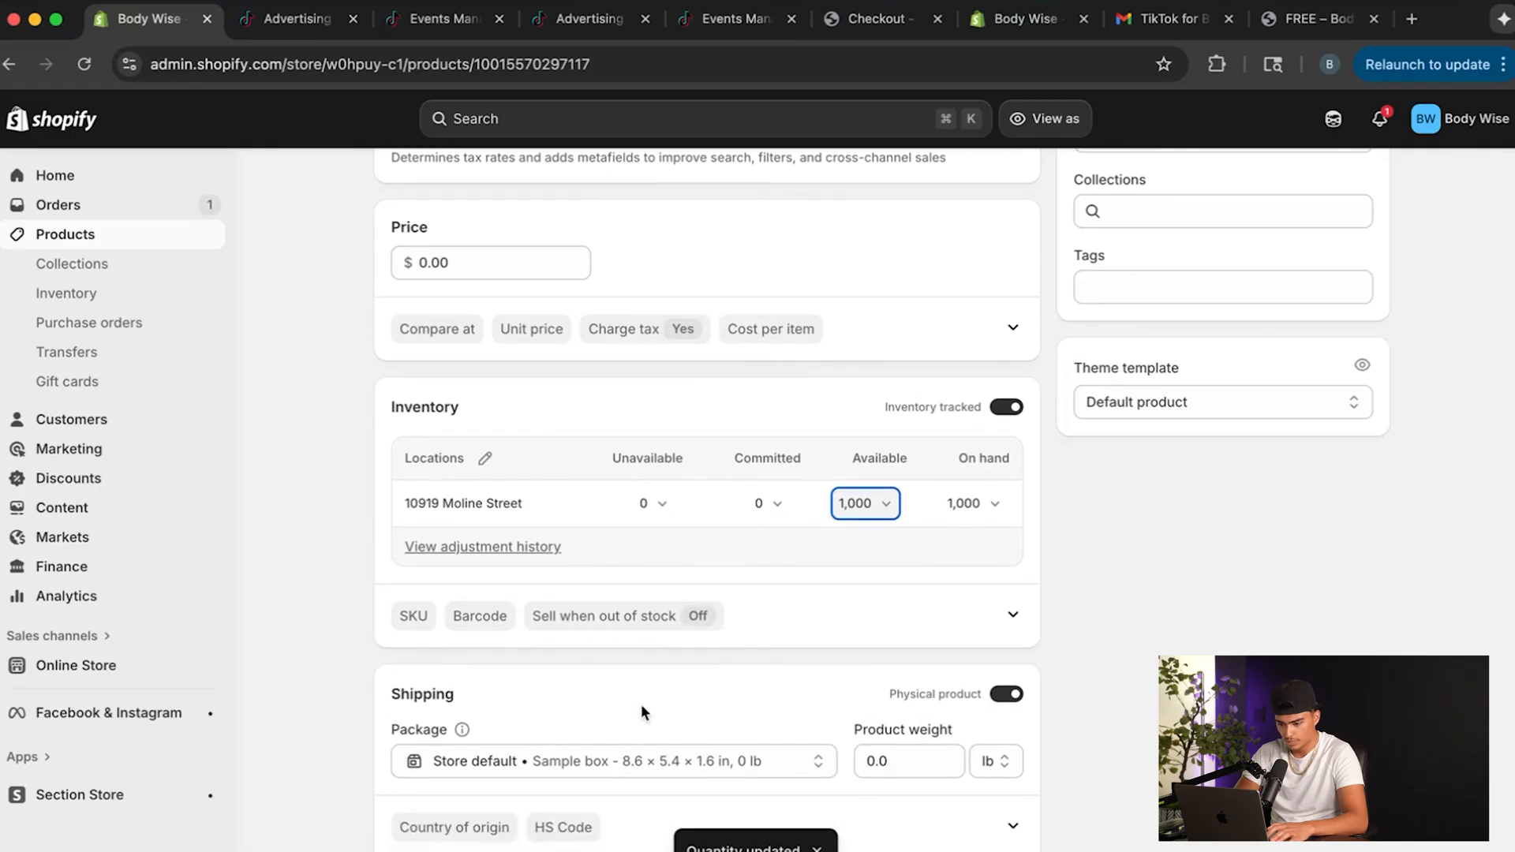
{"action": "left_click", "coordinate": [661, 480]}
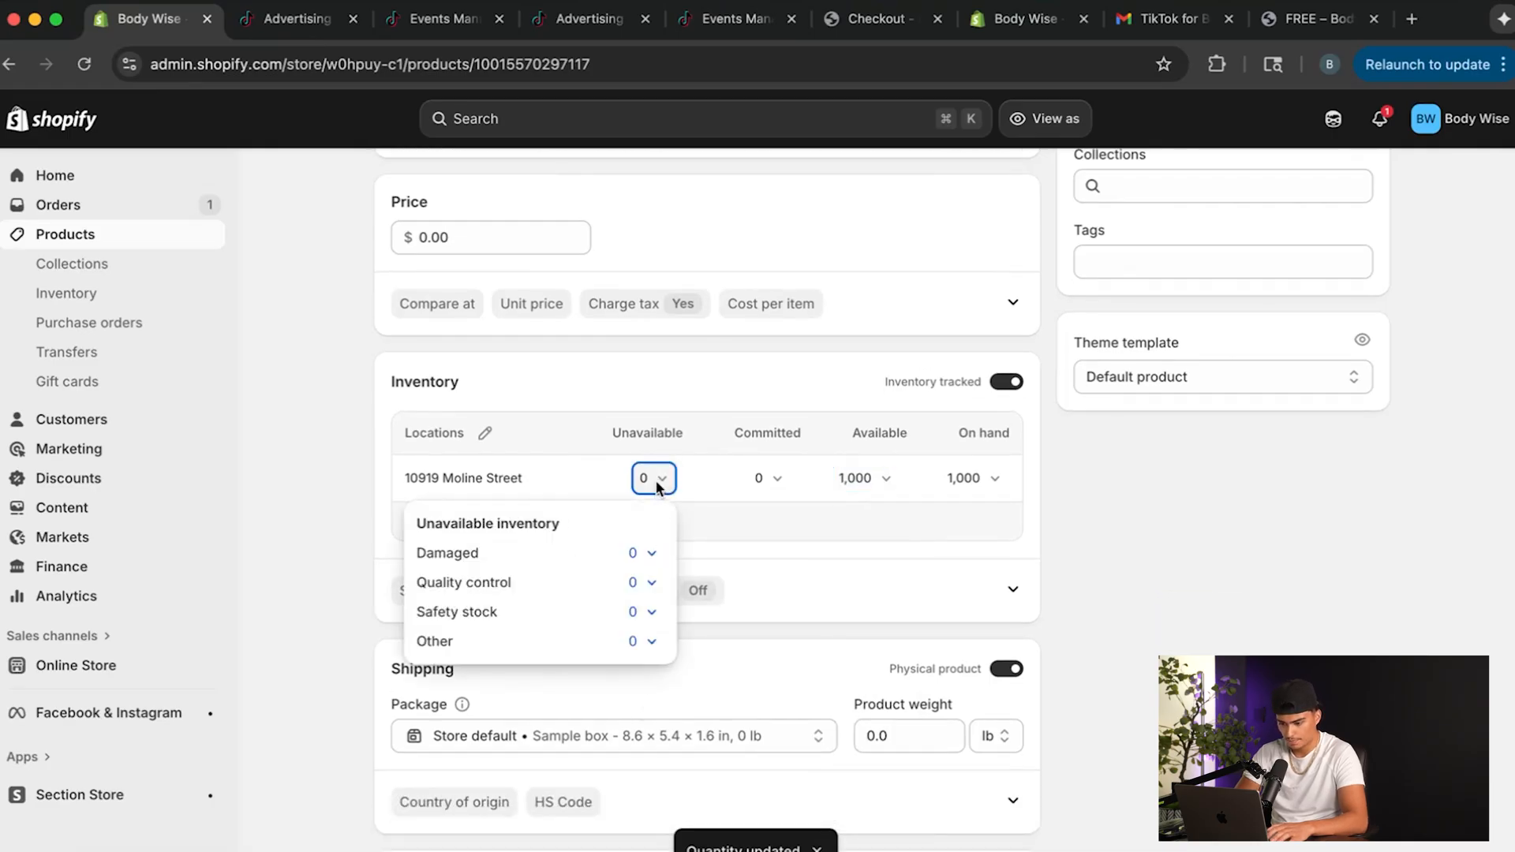
{"action": "left_click", "coordinate": [654, 480]}
{"action": "scroll", "coordinate": [720, 613], "scroll_direction": "down", "scroll_amount": 2}
{"action": "scroll", "coordinate": [716, 608], "scroll_direction": "down", "scroll_amount": 3}
{"action": "scroll", "coordinate": [717, 608], "scroll_direction": "up", "scroll_amount": 2}
{"action": "scroll", "coordinate": [718, 606], "scroll_direction": "down", "scroll_amount": 5}
{"action": "scroll", "coordinate": [718, 606], "scroll_direction": "down", "scroll_amount": 1}
{"action": "scroll", "coordinate": [718, 606], "scroll_direction": "up", "scroll_amount": 1}
{"action": "scroll", "coordinate": [717, 608], "scroll_direction": "up", "scroll_amount": 7}
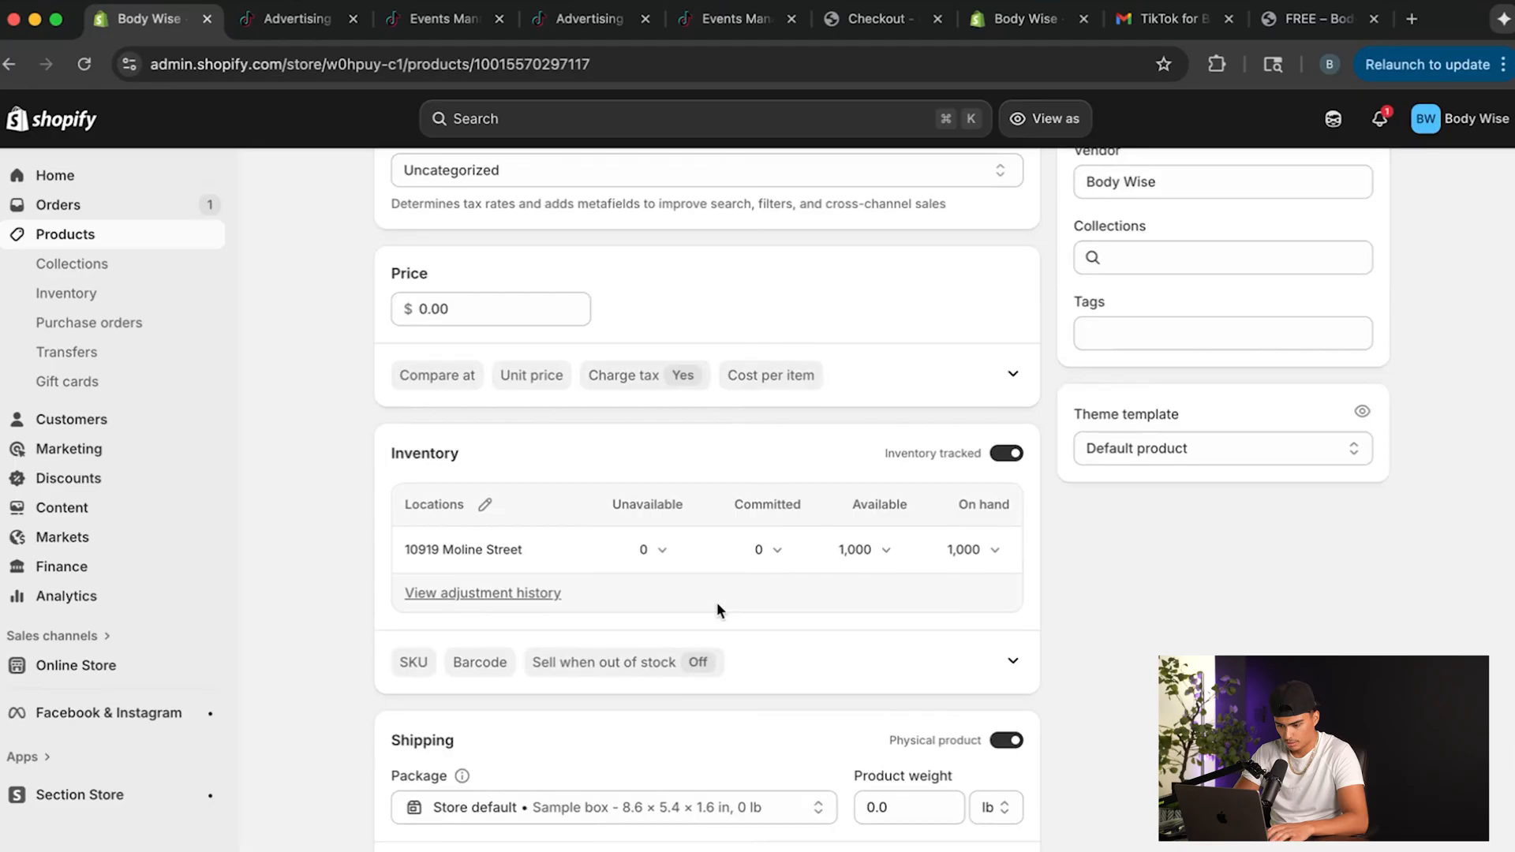
{"action": "scroll", "coordinate": [726, 615], "scroll_direction": "up", "scroll_amount": 1}
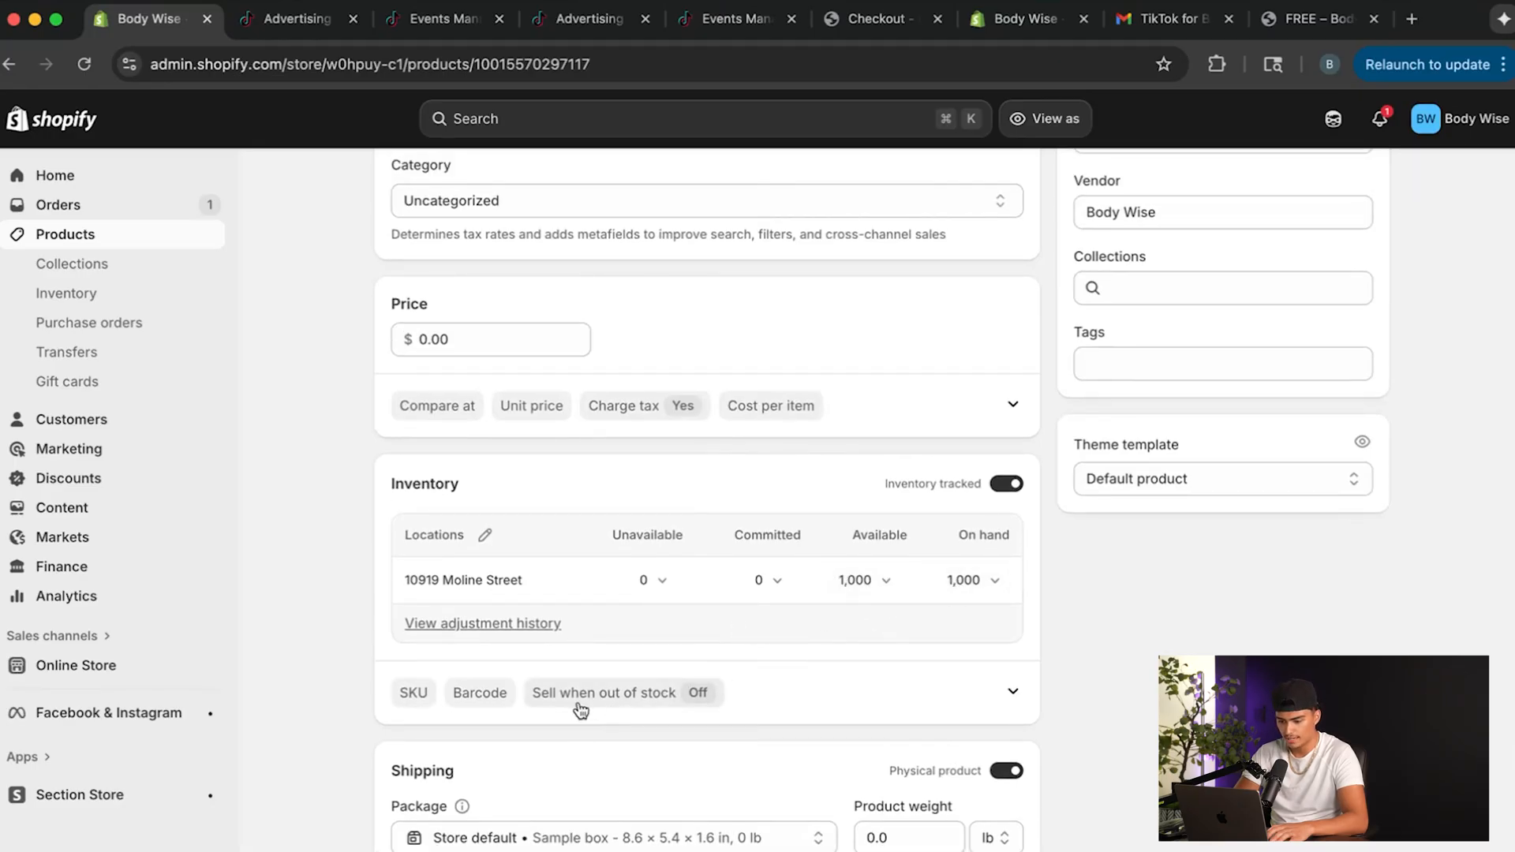
Expand the FREE product's additional inventory details, enable Continue selling when out of stock and save the product.
{"action": "left_click", "coordinate": [658, 705]}
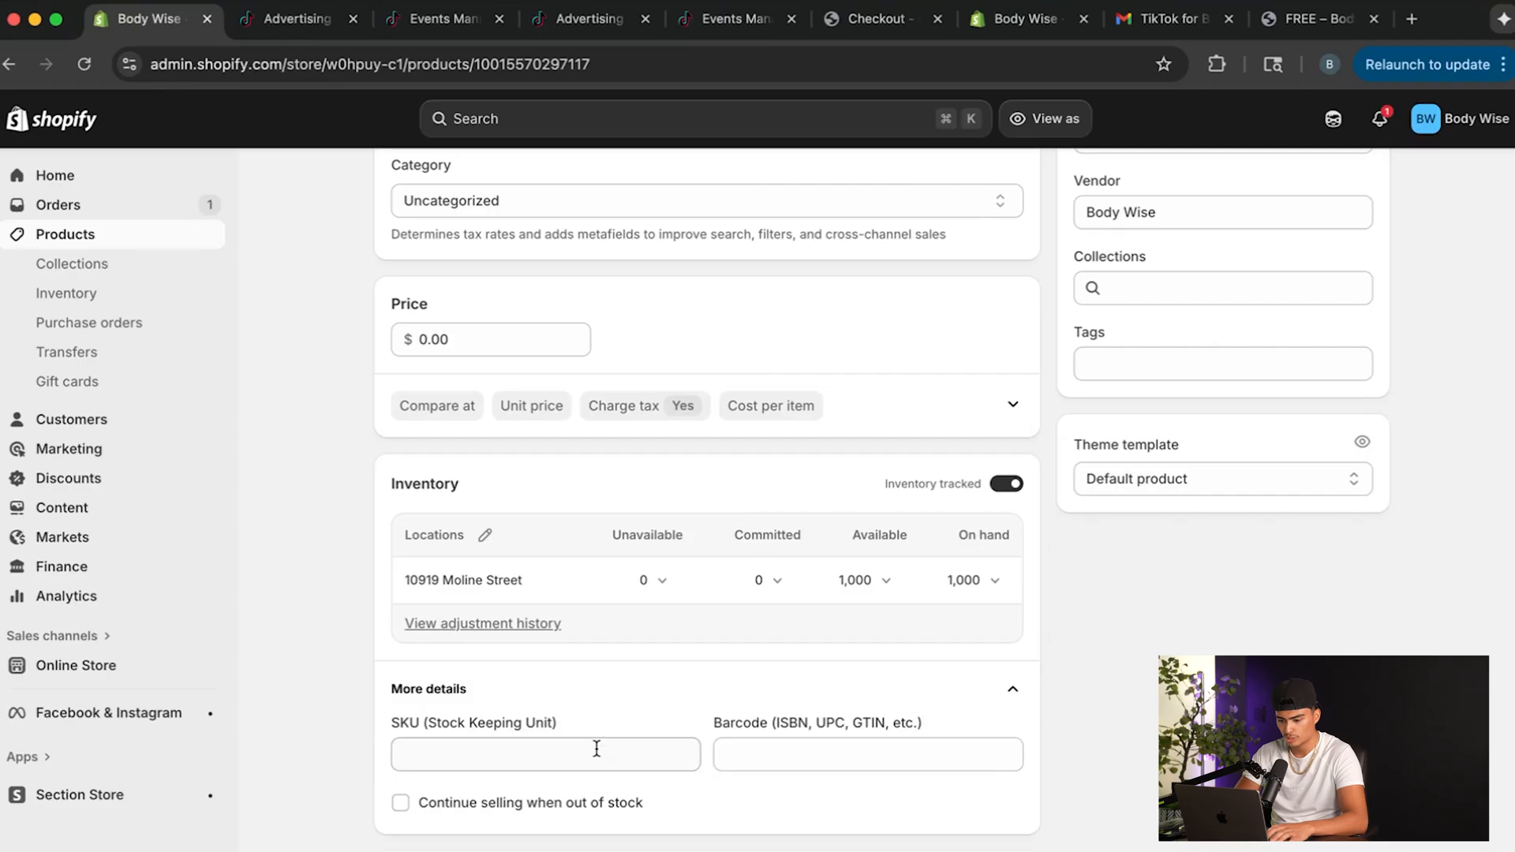
{"action": "scroll", "coordinate": [619, 726], "scroll_direction": "down", "scroll_amount": 1}
{"action": "scroll", "coordinate": [612, 727], "scroll_direction": "down", "scroll_amount": 2}
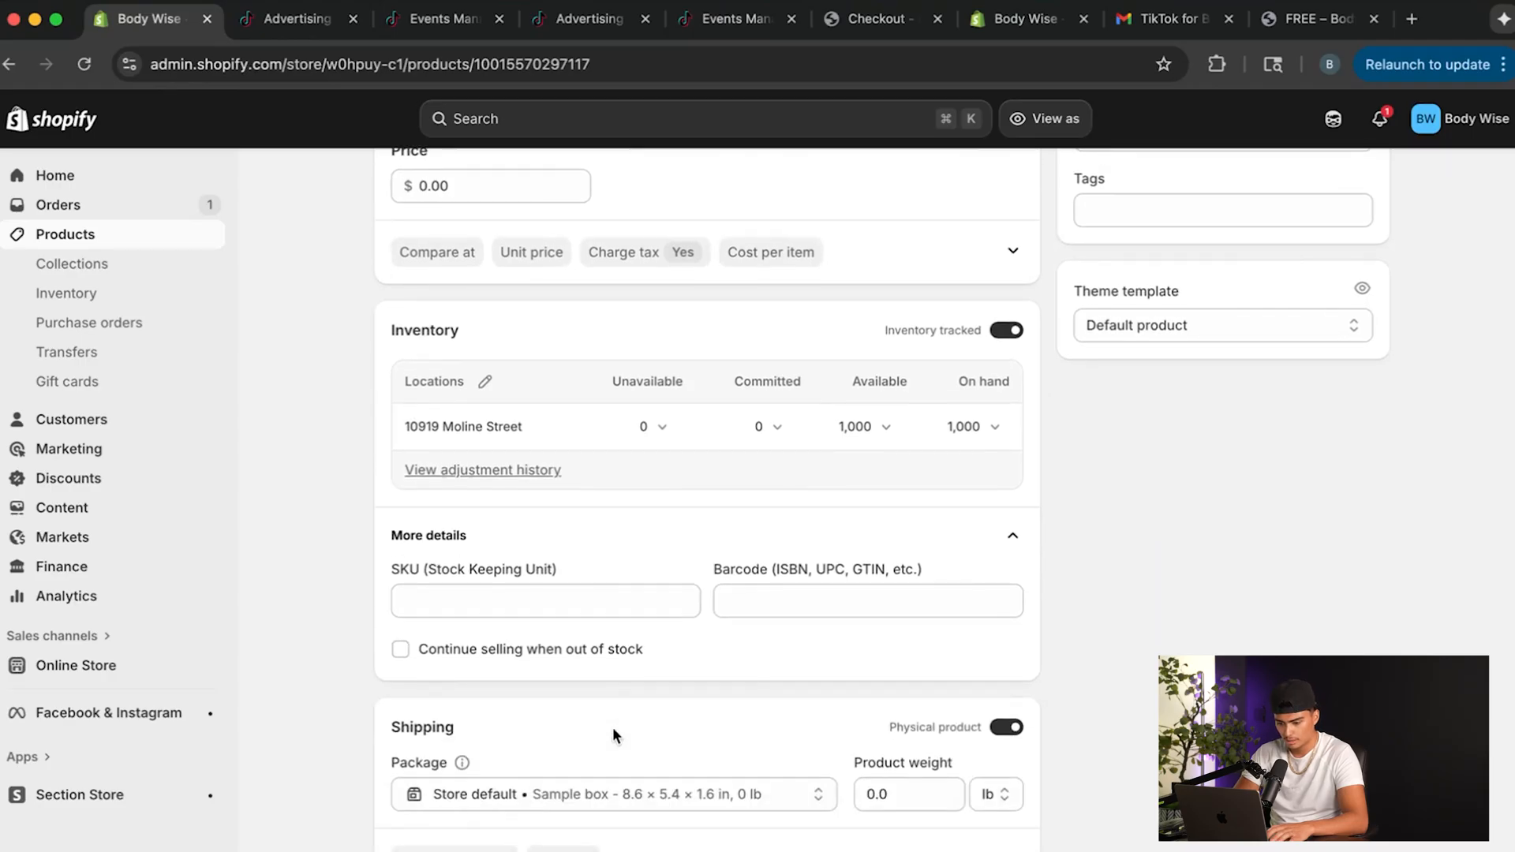
{"action": "scroll", "coordinate": [614, 734], "scroll_direction": "down", "scroll_amount": 8}
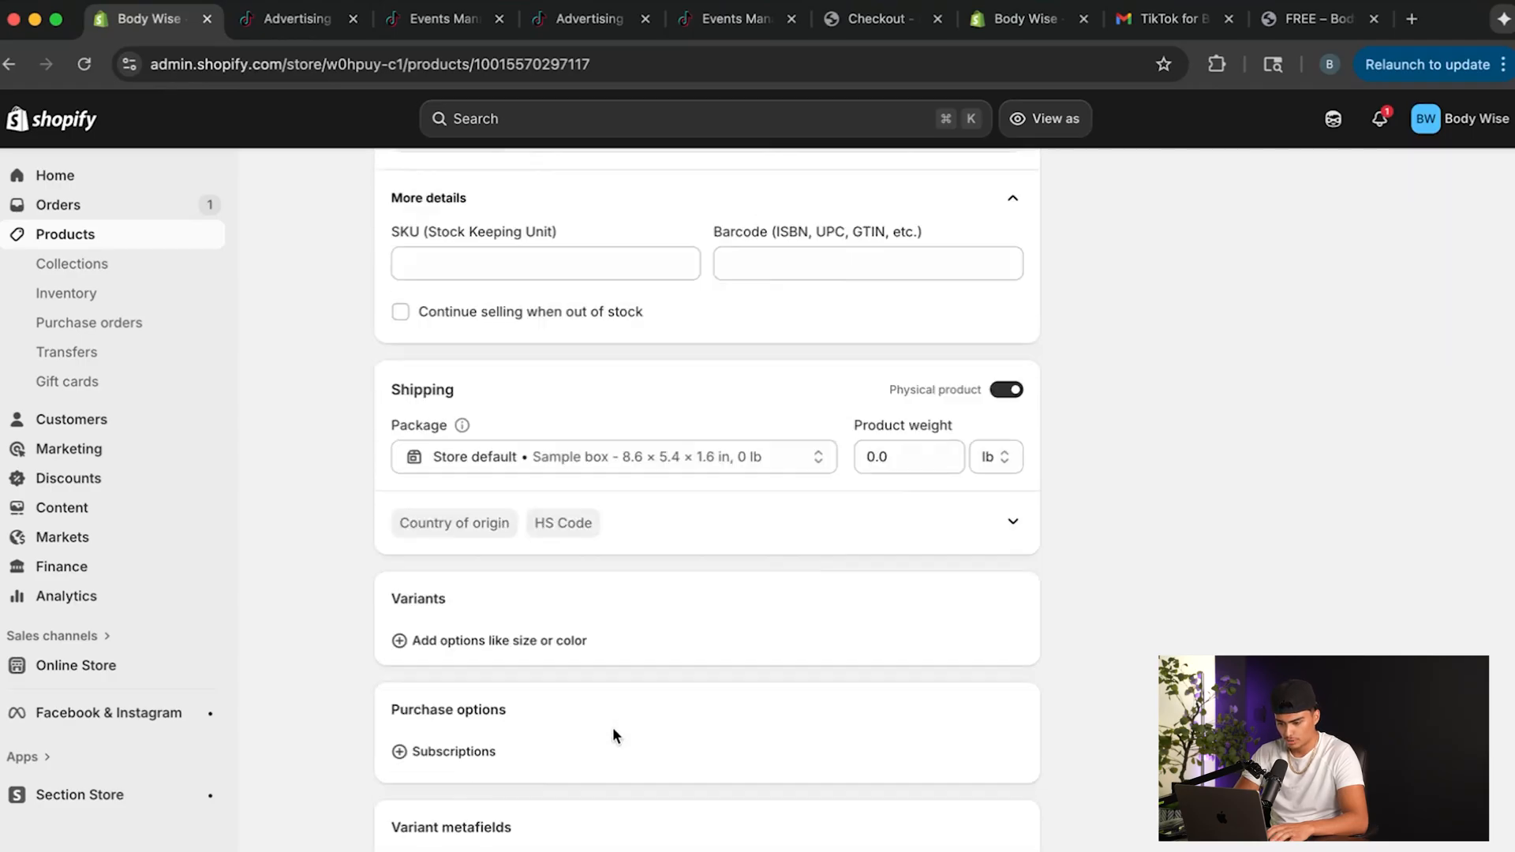
{"action": "scroll", "coordinate": [615, 734], "scroll_direction": "up", "scroll_amount": 8}
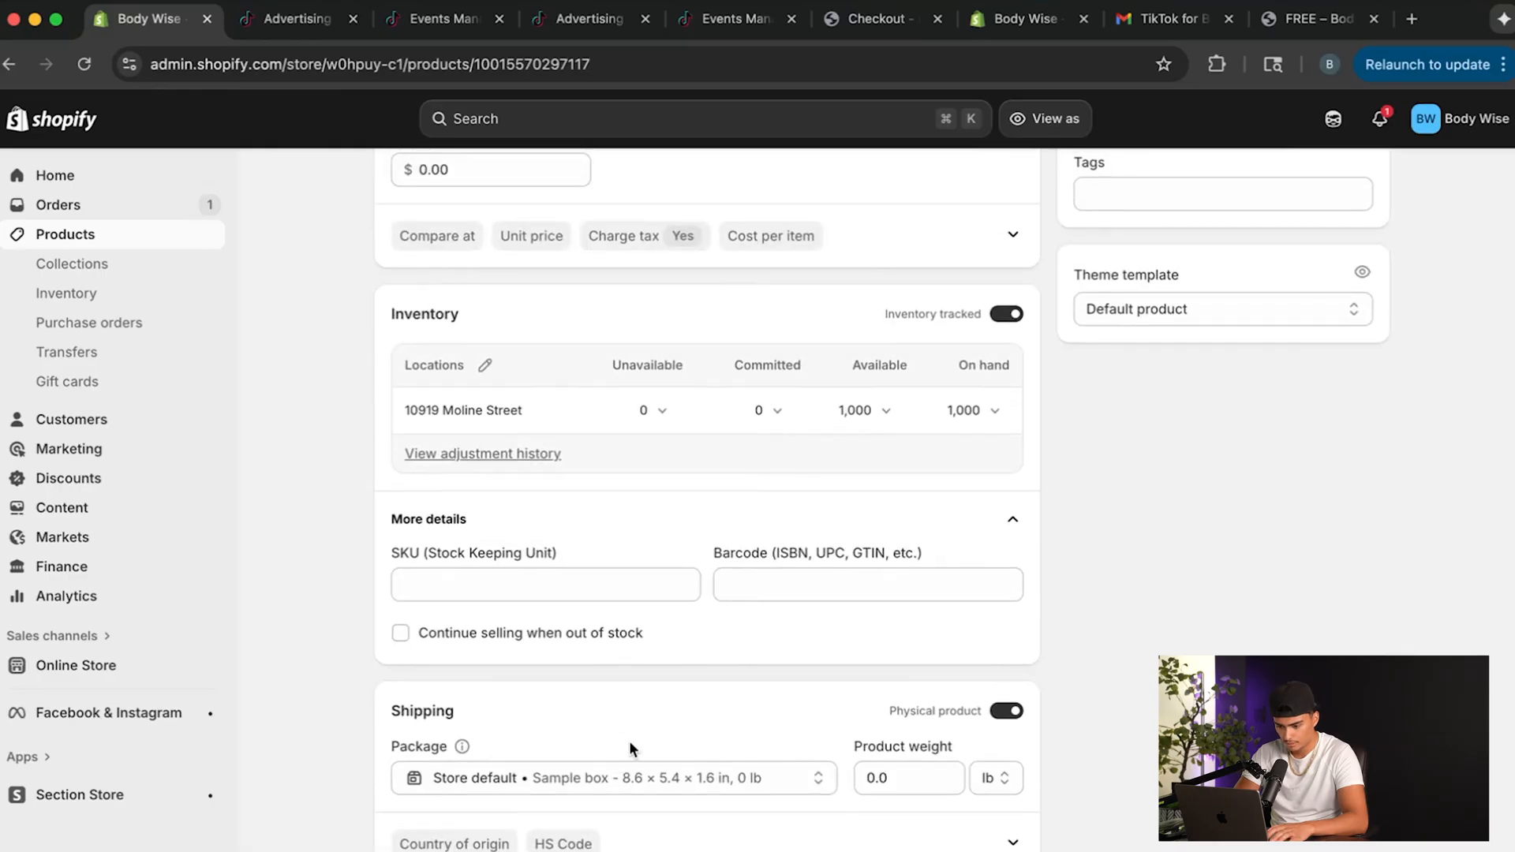
{"action": "scroll", "coordinate": [628, 741], "scroll_direction": "up", "scroll_amount": 5}
{"action": "scroll", "coordinate": [629, 742], "scroll_direction": "up", "scroll_amount": 5}
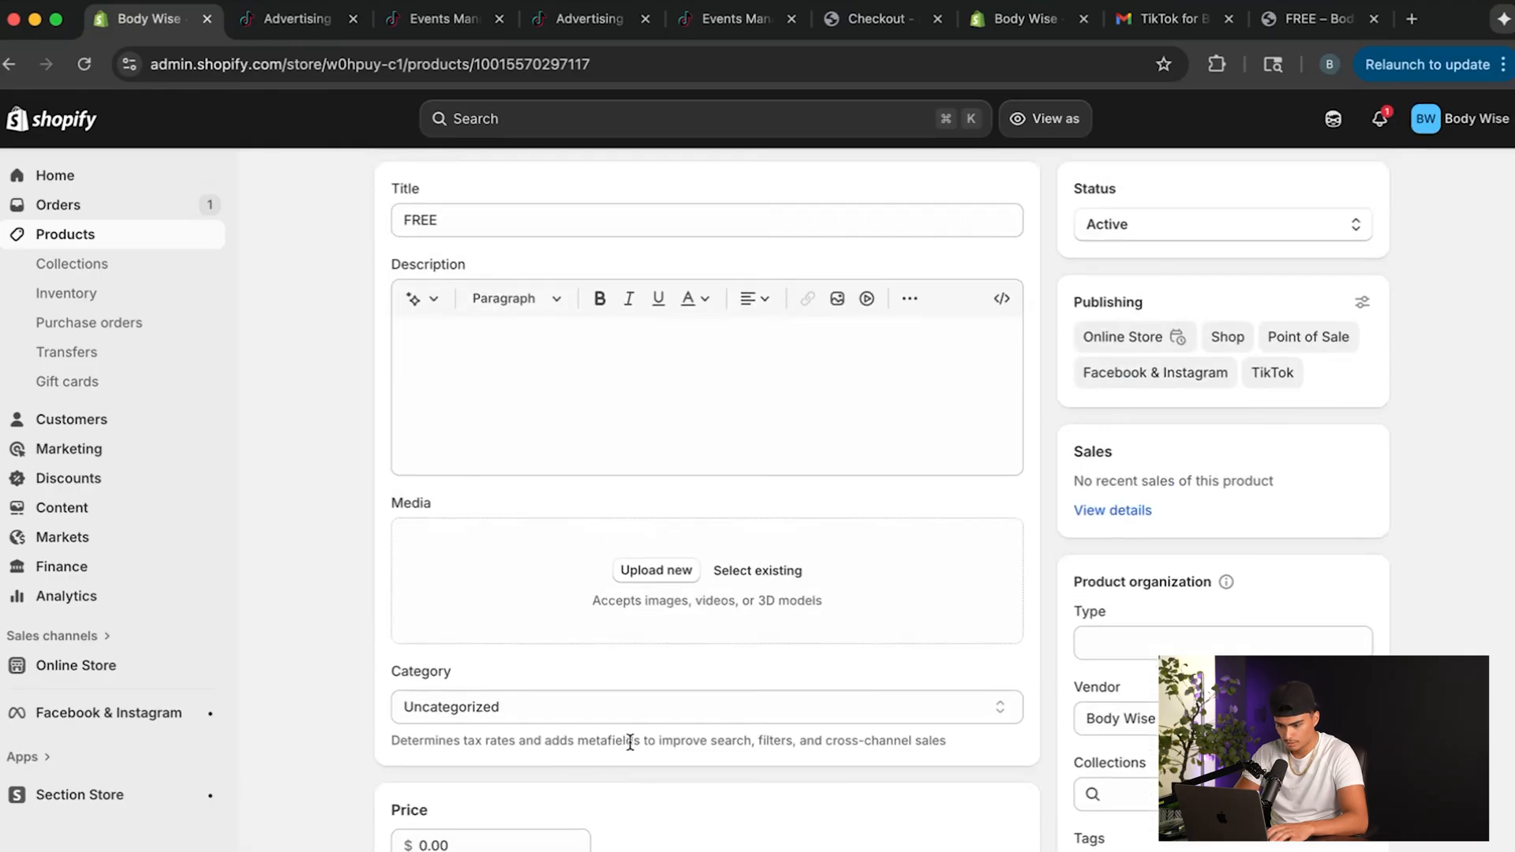
{"action": "scroll", "coordinate": [629, 742], "scroll_direction": "down", "scroll_amount": 4}
{"action": "scroll", "coordinate": [629, 742], "scroll_direction": "down", "scroll_amount": 3}
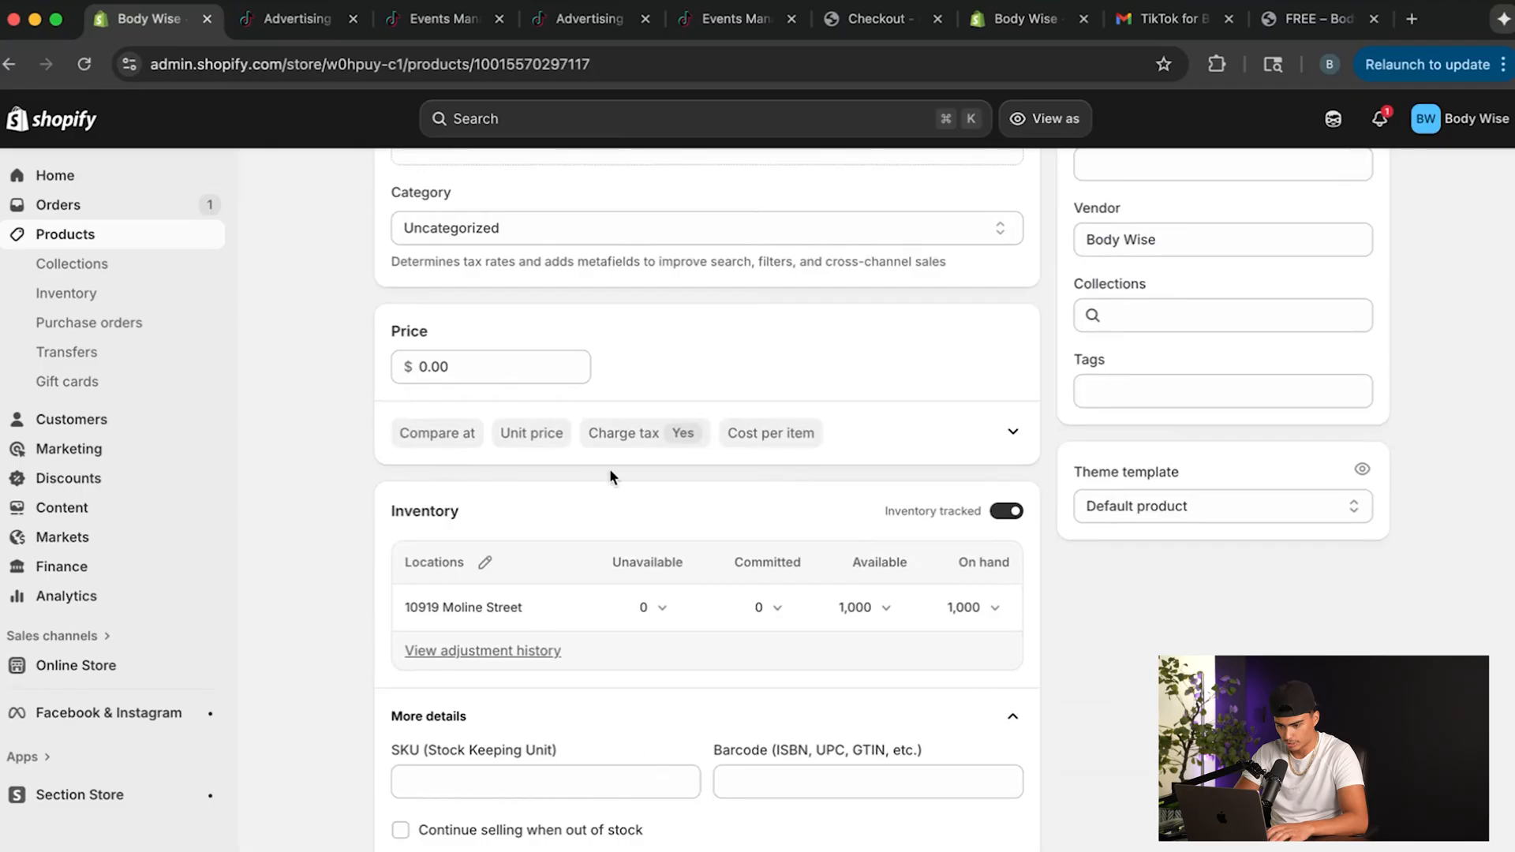
{"action": "scroll", "coordinate": [603, 679], "scroll_direction": "down", "scroll_amount": 1}
{"action": "scroll", "coordinate": [603, 679], "scroll_direction": "down", "scroll_amount": 1}
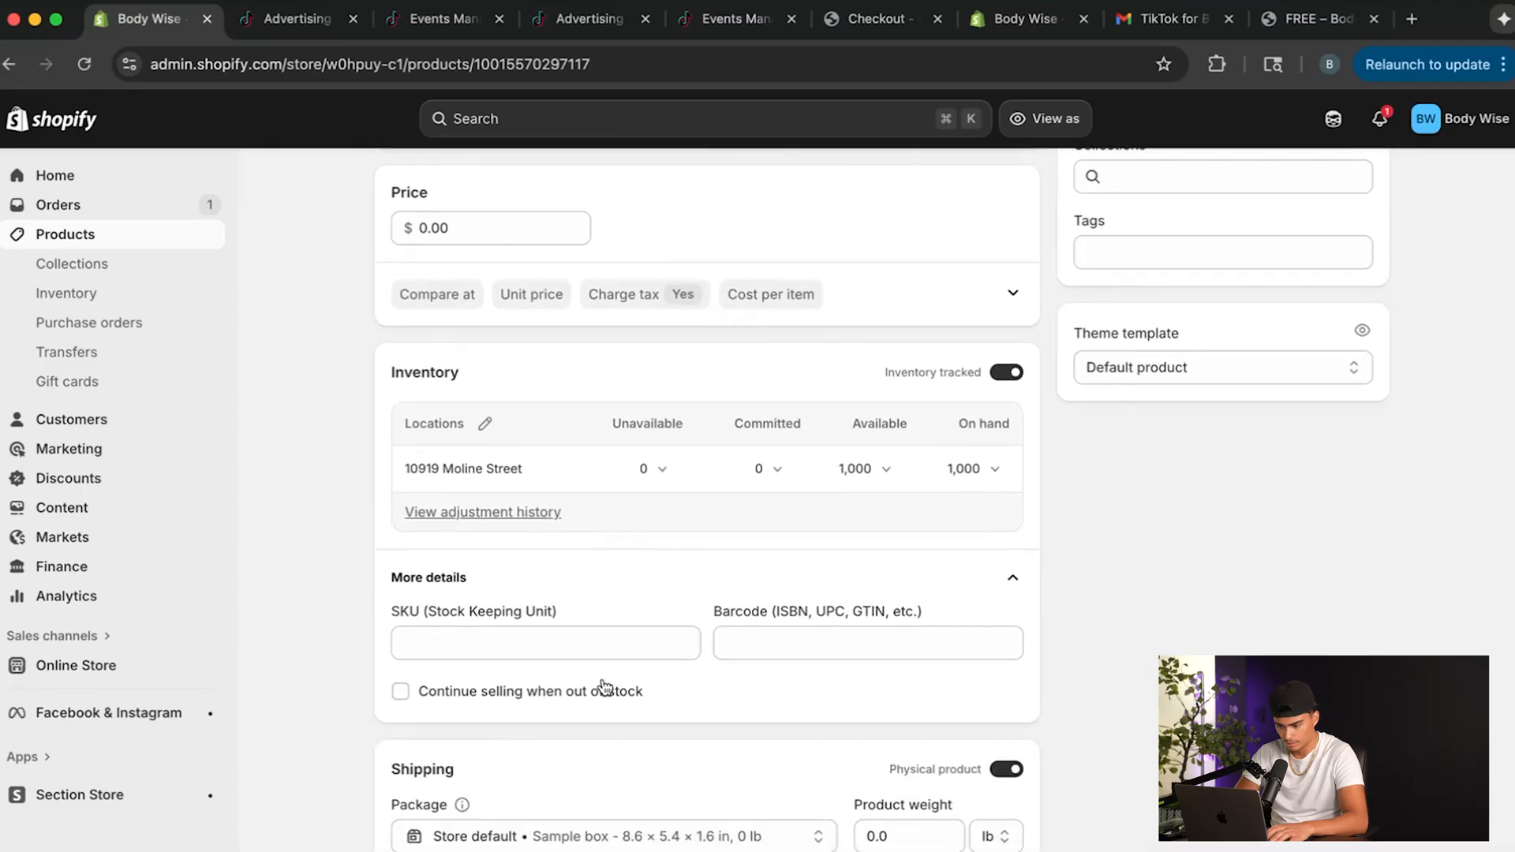
{"action": "scroll", "coordinate": [582, 684], "scroll_direction": "up", "scroll_amount": 2}
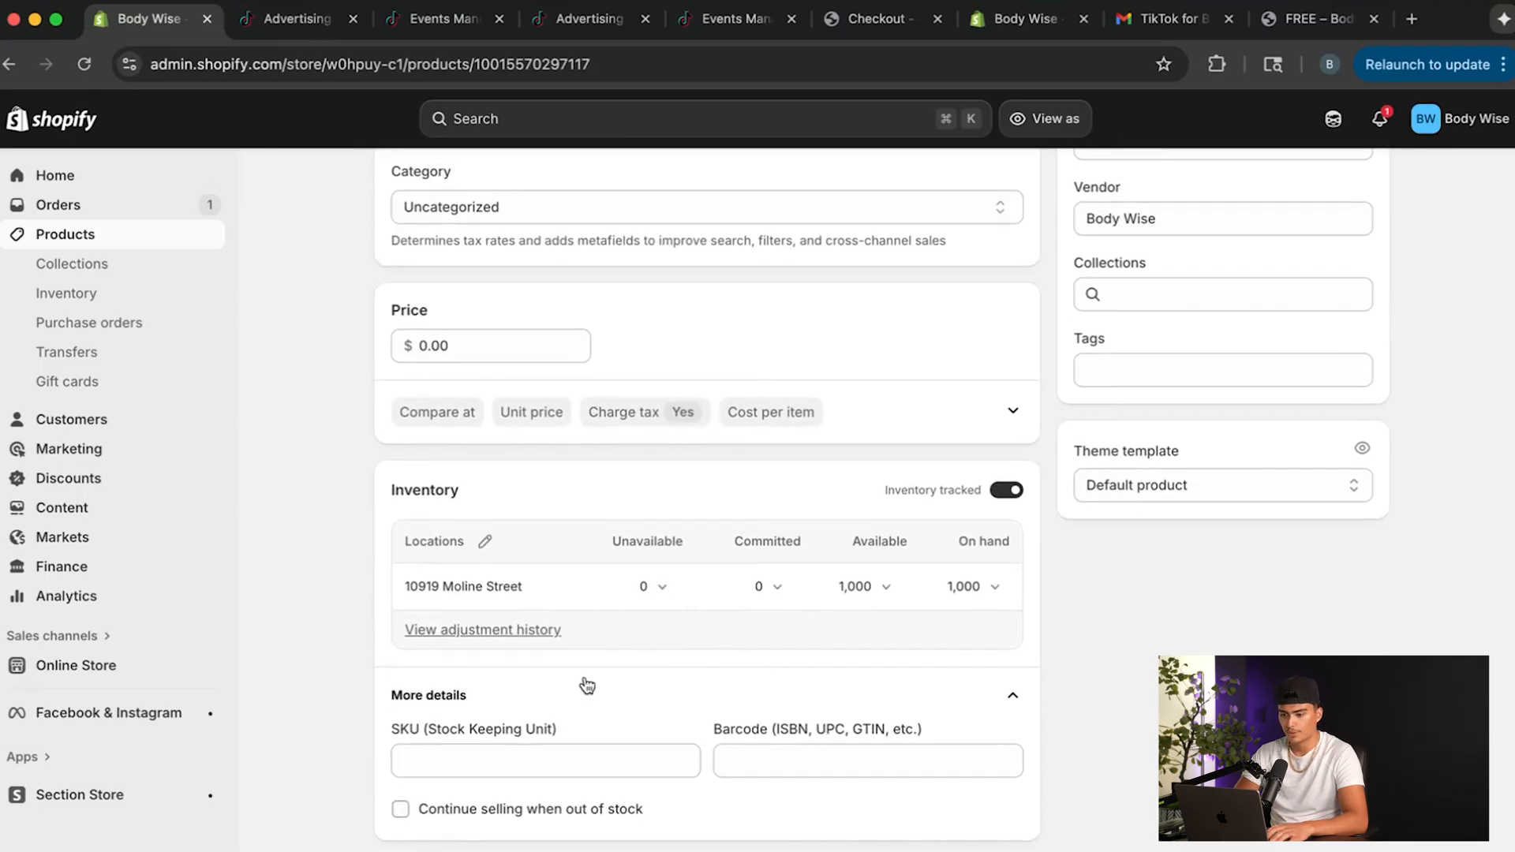
{"action": "scroll", "coordinate": [786, 660], "scroll_direction": "down", "scroll_amount": 2}
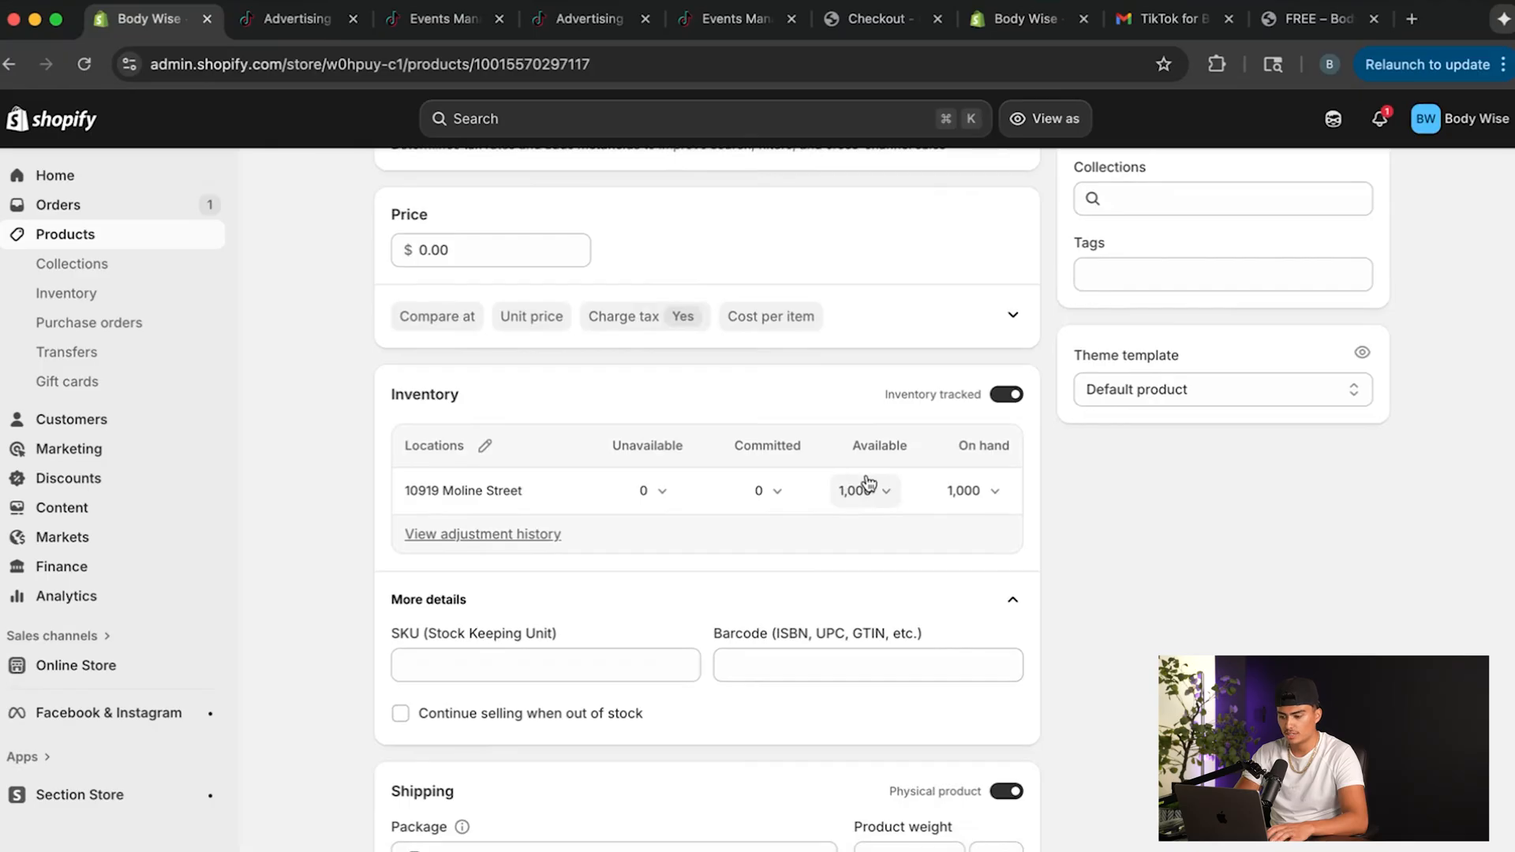
{"action": "left_click", "coordinate": [400, 714]}
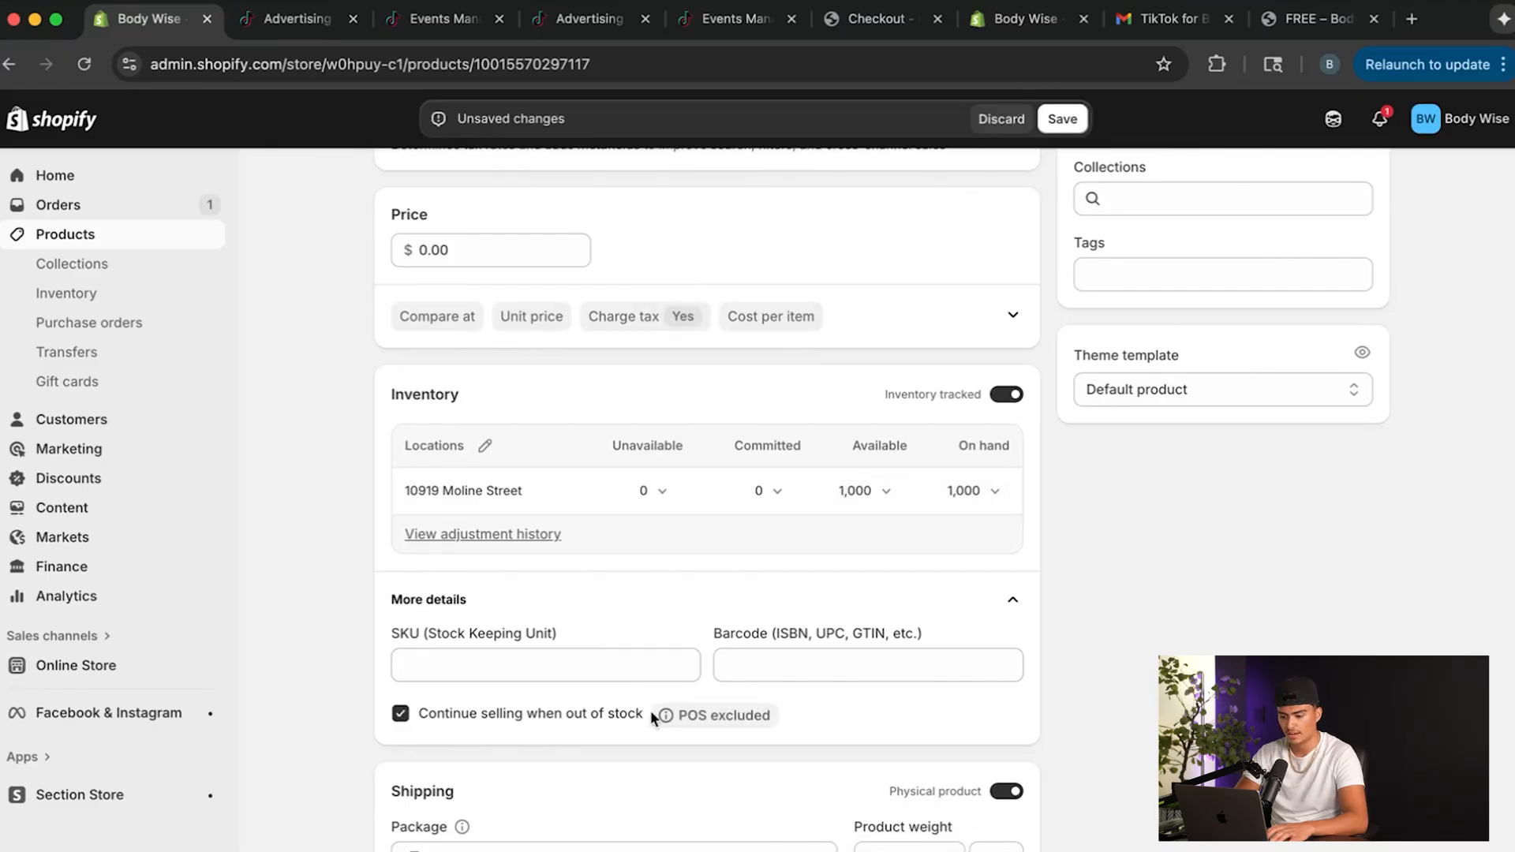
{"action": "left_click", "coordinate": [1062, 118]}
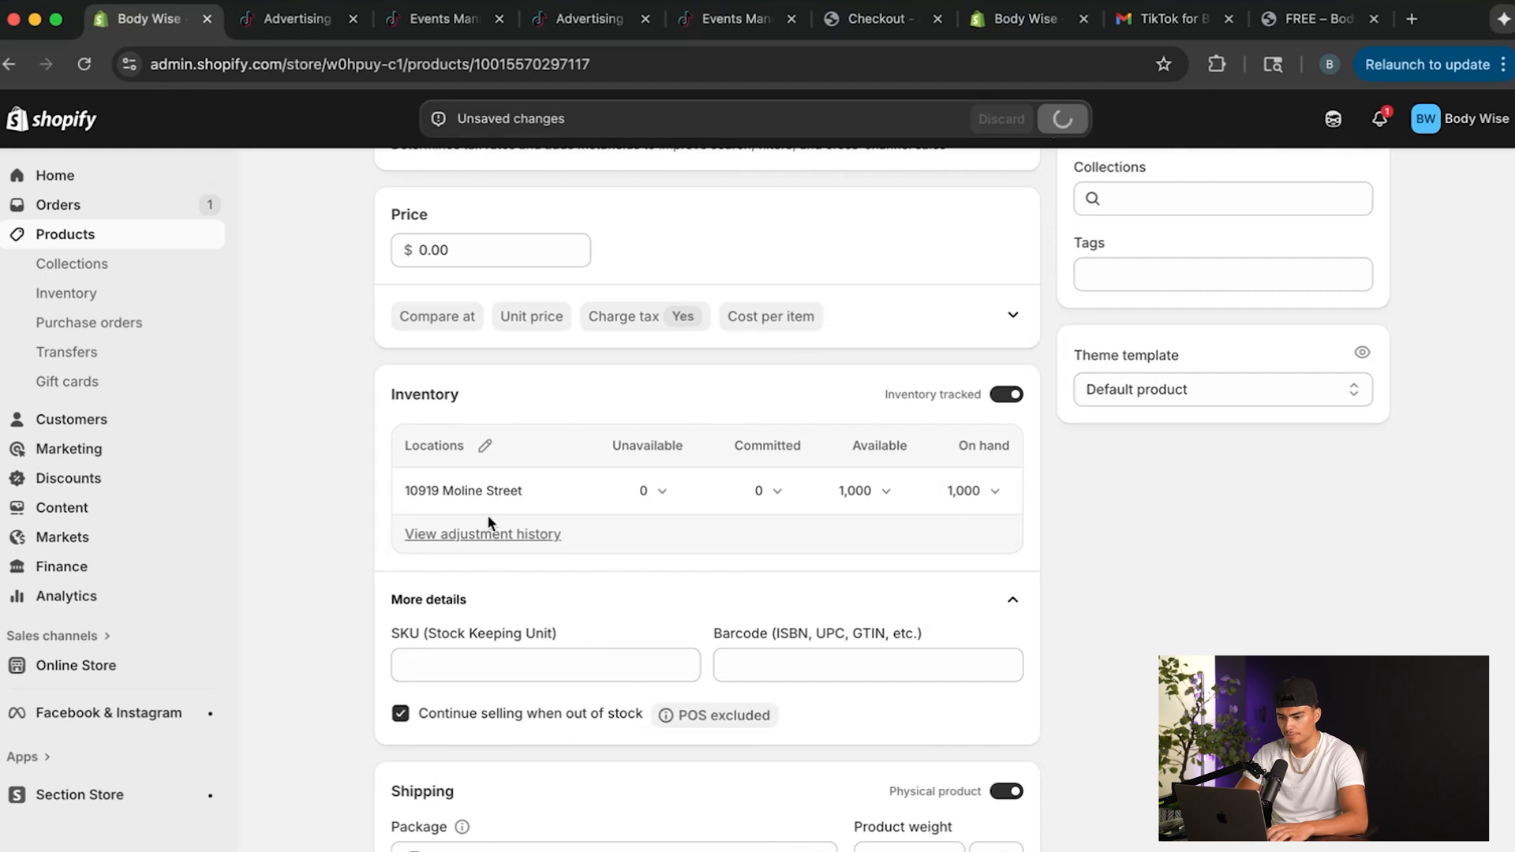
Switch to the storefront's FREE product page, reload it, test adding the product, and remove all items from the cart.
{"action": "left_click", "coordinate": [1314, 18]}
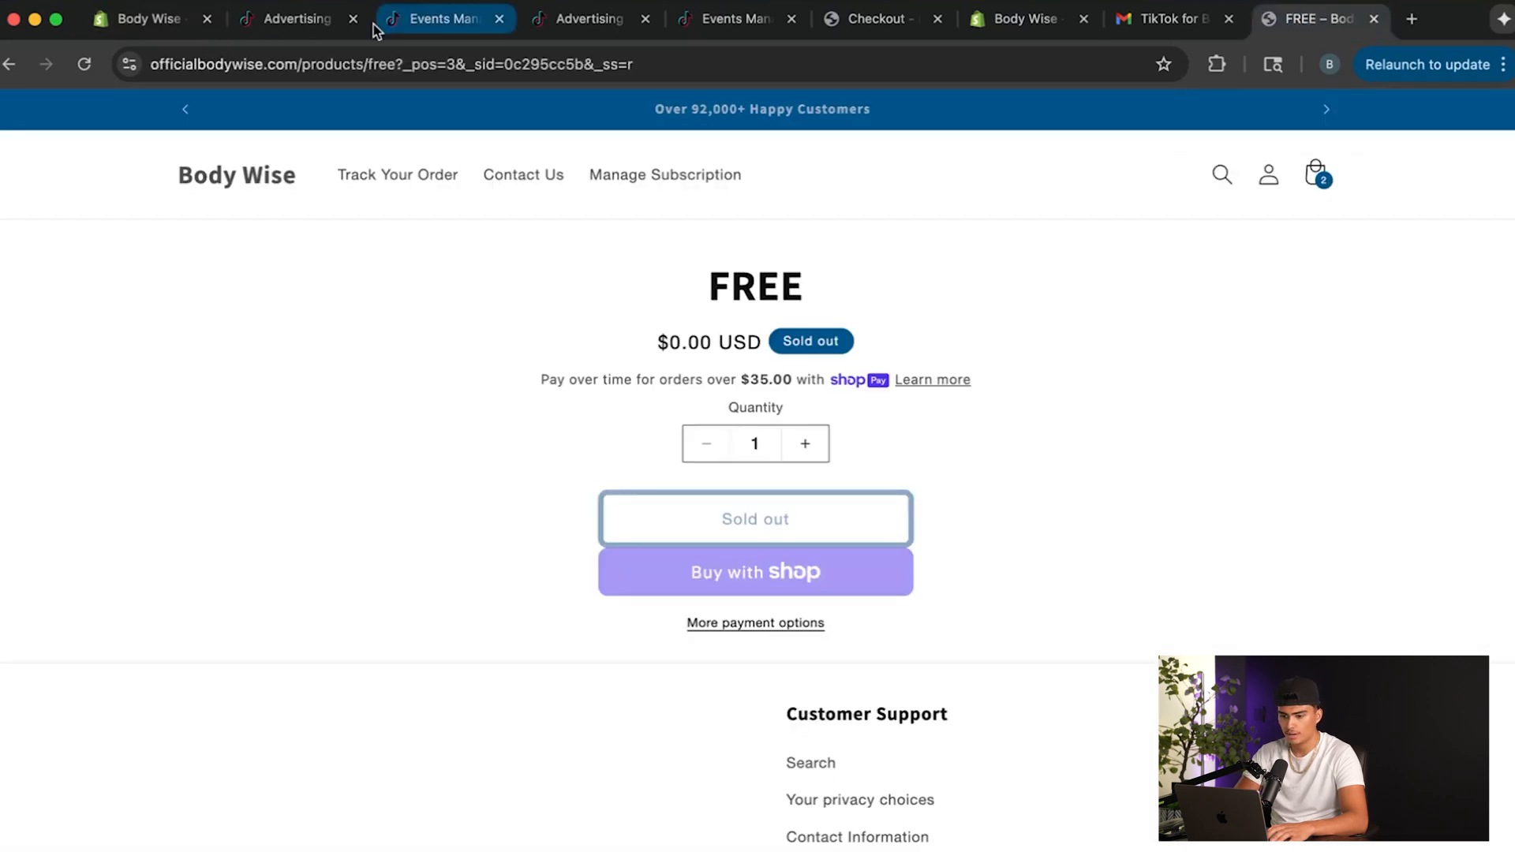
{"action": "key", "text": "super+r"}
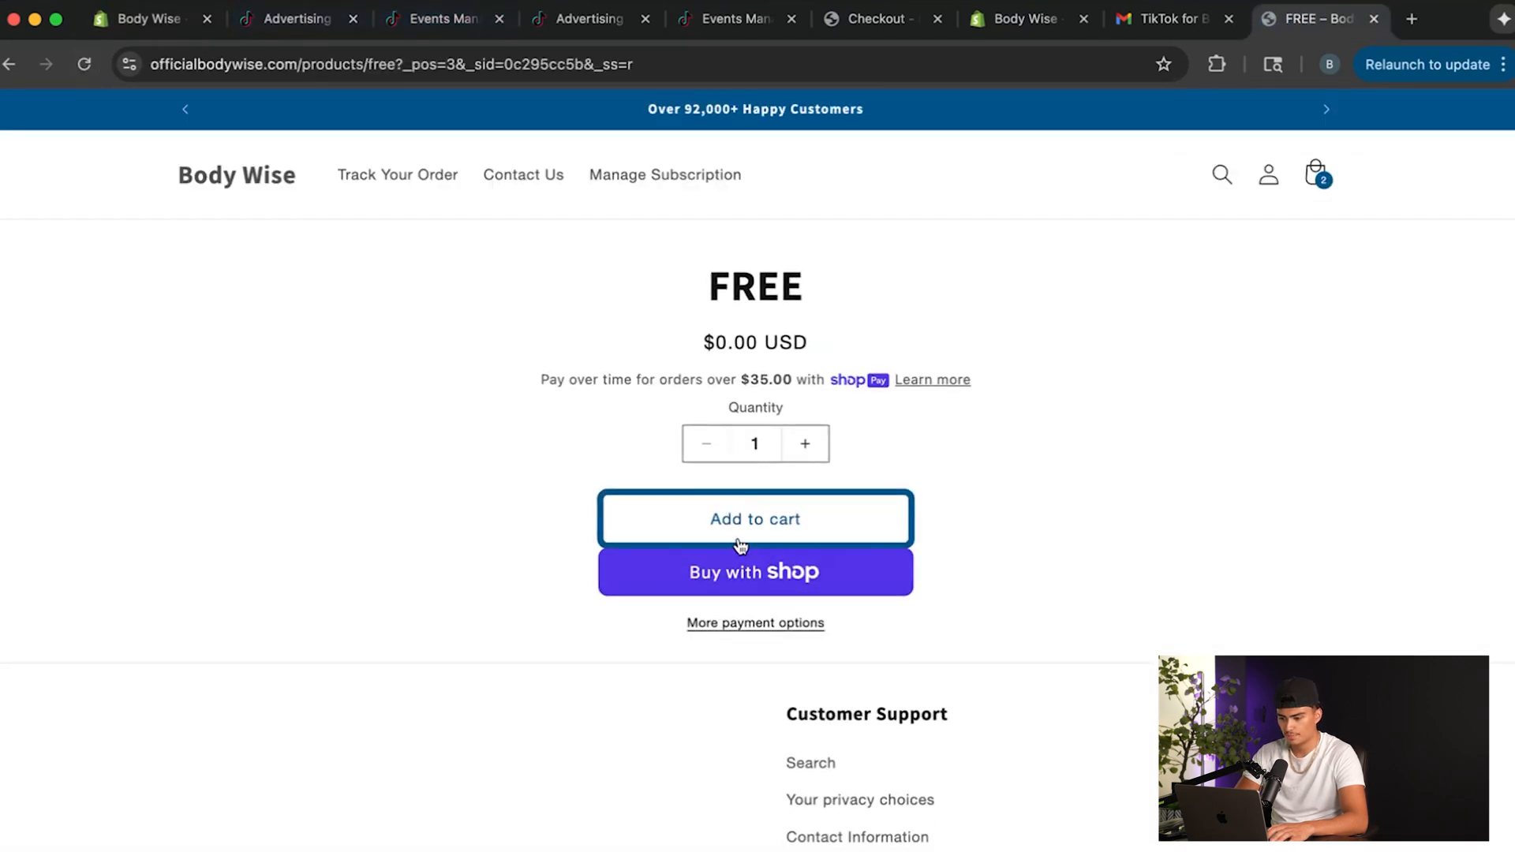
{"action": "left_click", "coordinate": [740, 543]}
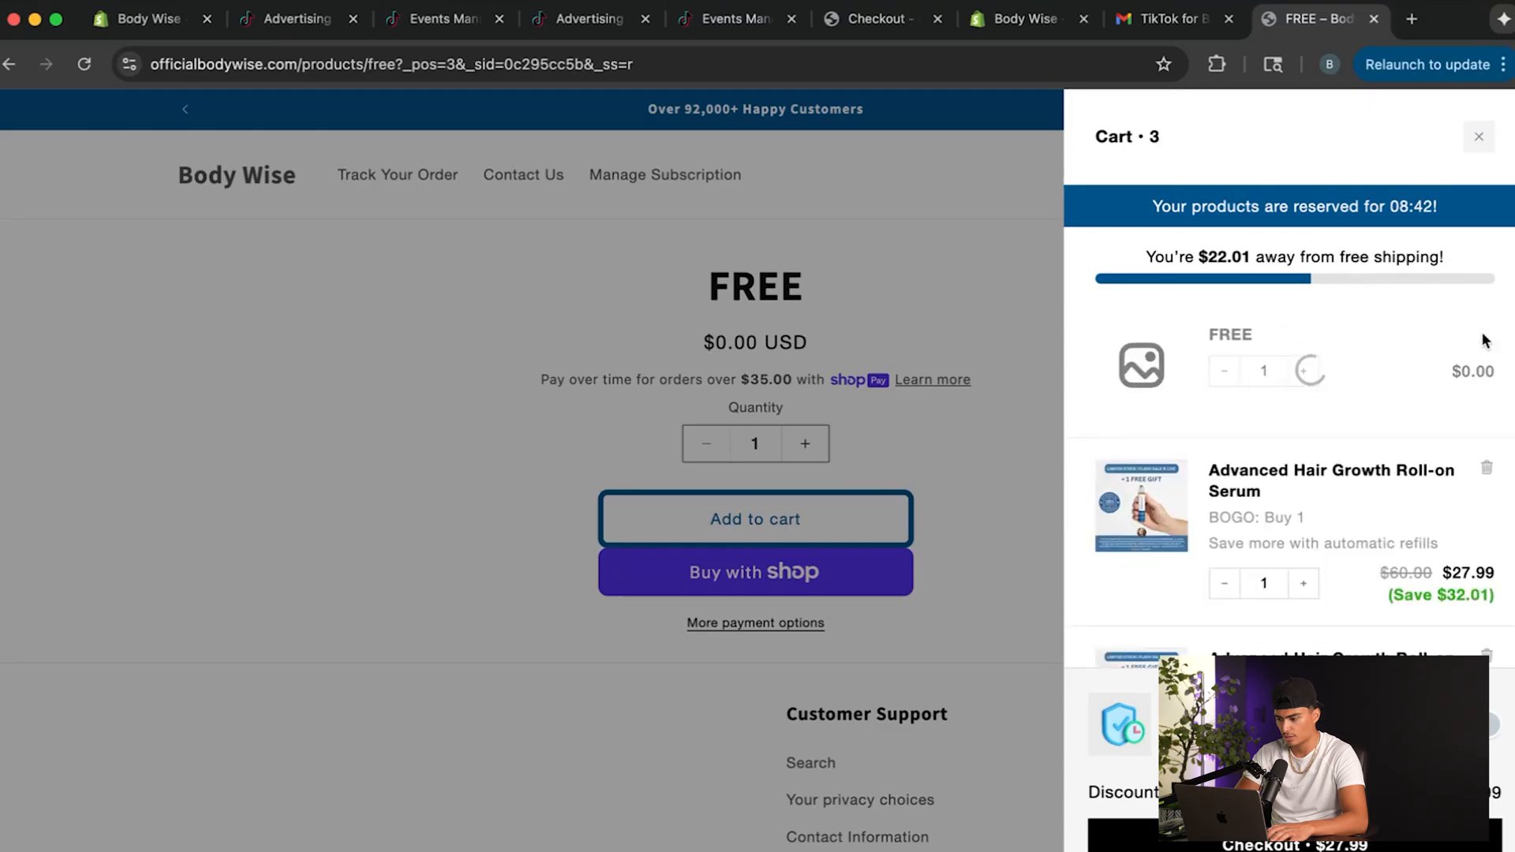
{"action": "left_click", "coordinate": [1485, 332]}
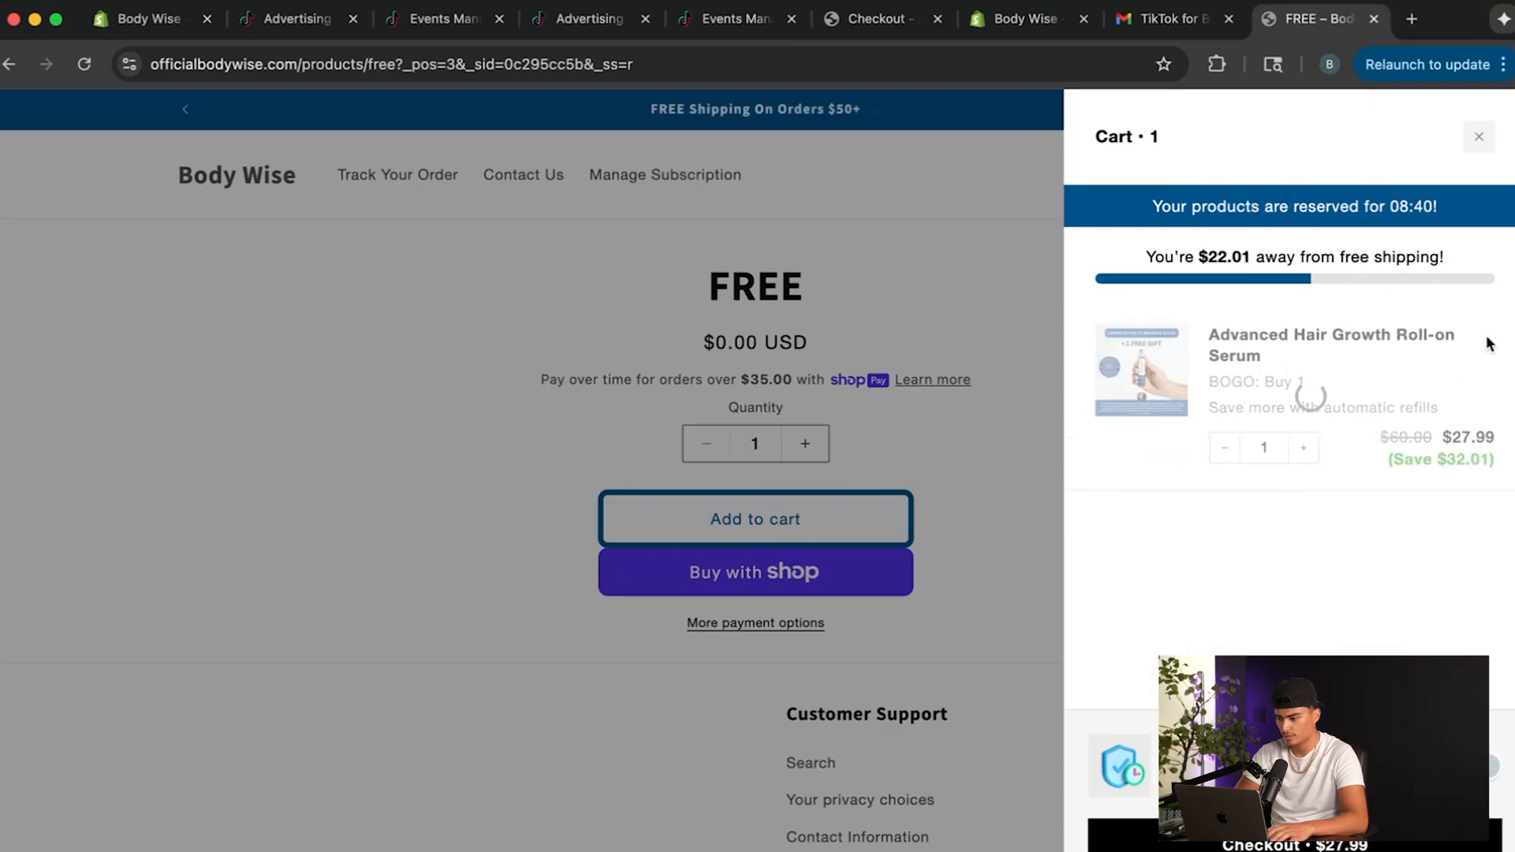
{"action": "left_click", "coordinate": [813, 521]}
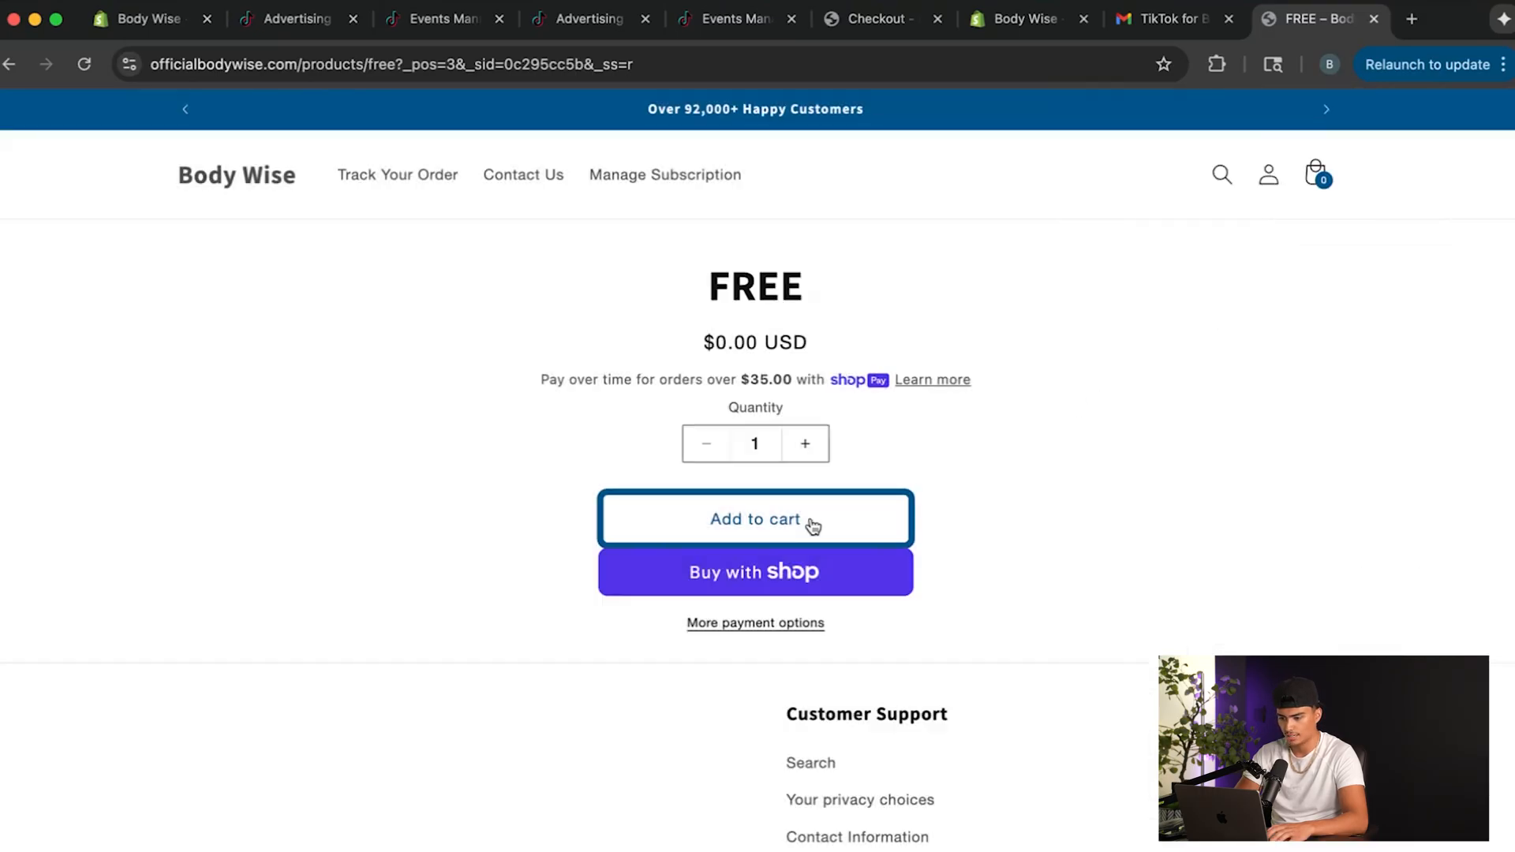
Add one FREE product to the cart, proceed to checkout and fill in the contact e-mail.
{"action": "left_click", "coordinate": [812, 520]}
{"action": "left_click", "coordinate": [1125, 835]}
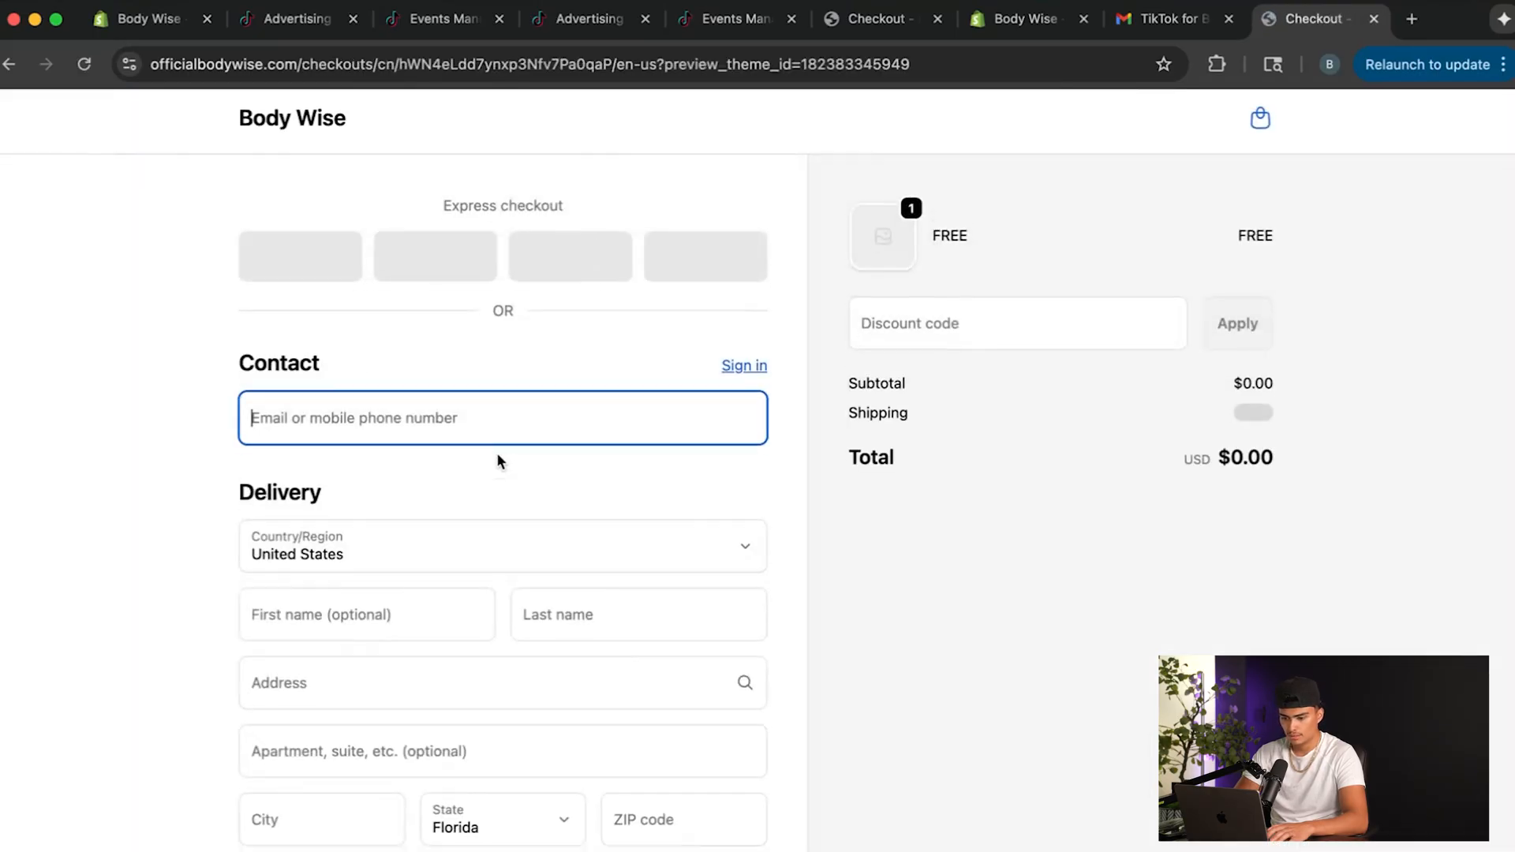
{"action": "type", "text": "m"}
{"action": "left_click", "coordinate": [447, 459]}
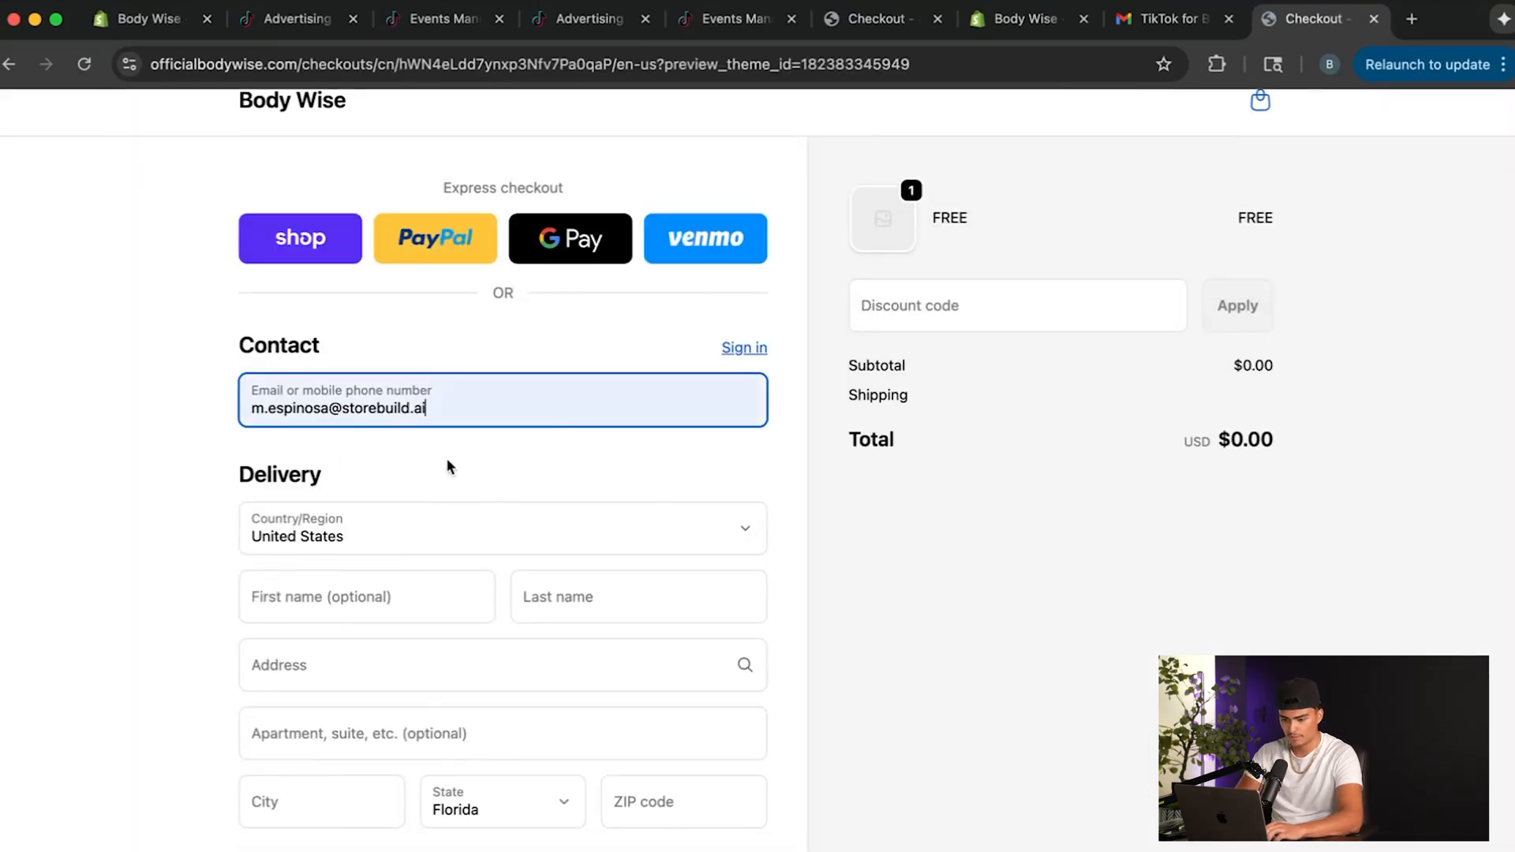
Fill in the delivery first name, last name and a suggested street address.
{"action": "left_click", "coordinate": [359, 610]}
{"action": "left_click", "coordinate": [368, 657]}
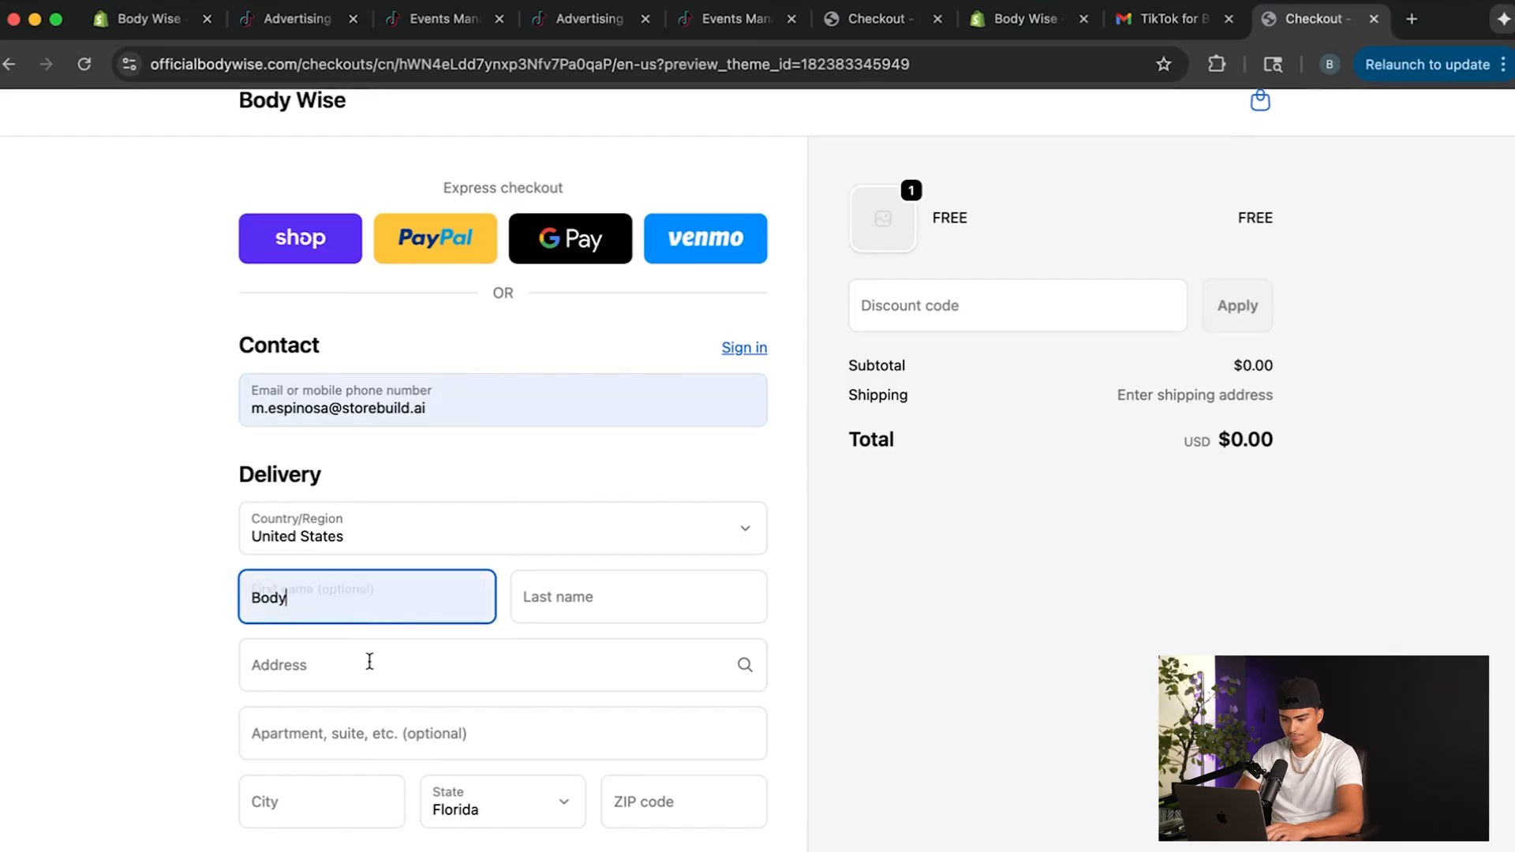
{"action": "key", "text": "Tab"}
{"action": "type", "text": "Wise"}
{"action": "left_click", "coordinate": [422, 661]}
{"action": "type", "text": "10"}
{"action": "left_click", "coordinate": [461, 760]}
Turn off saving the information for a faster checkout and complete the free order.
{"action": "scroll", "coordinate": [461, 760], "scroll_direction": "down", "scroll_amount": 5}
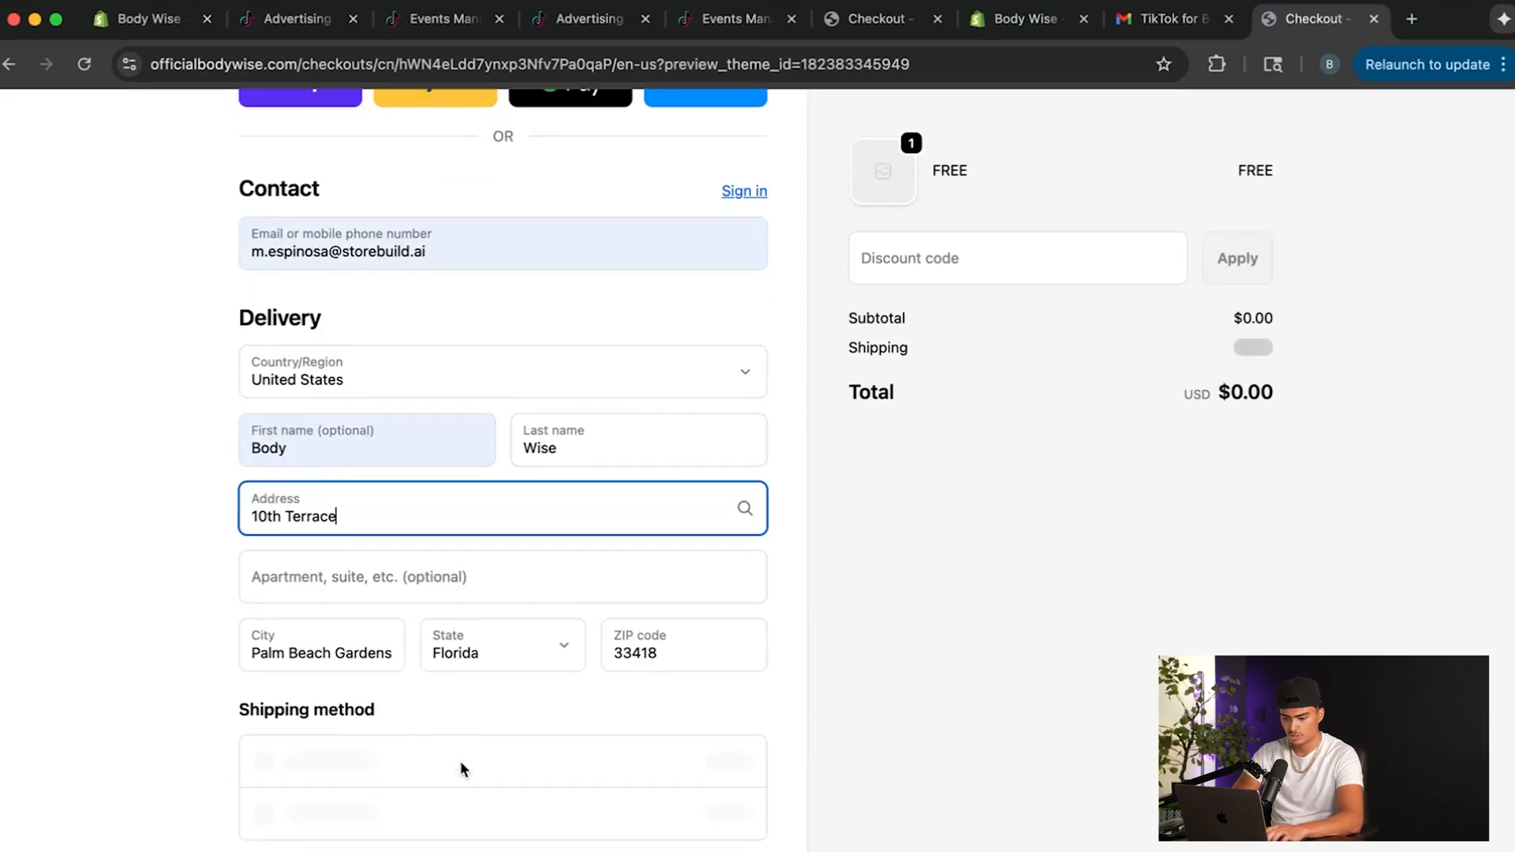
{"action": "scroll", "coordinate": [436, 623], "scroll_direction": "down", "scroll_amount": 8}
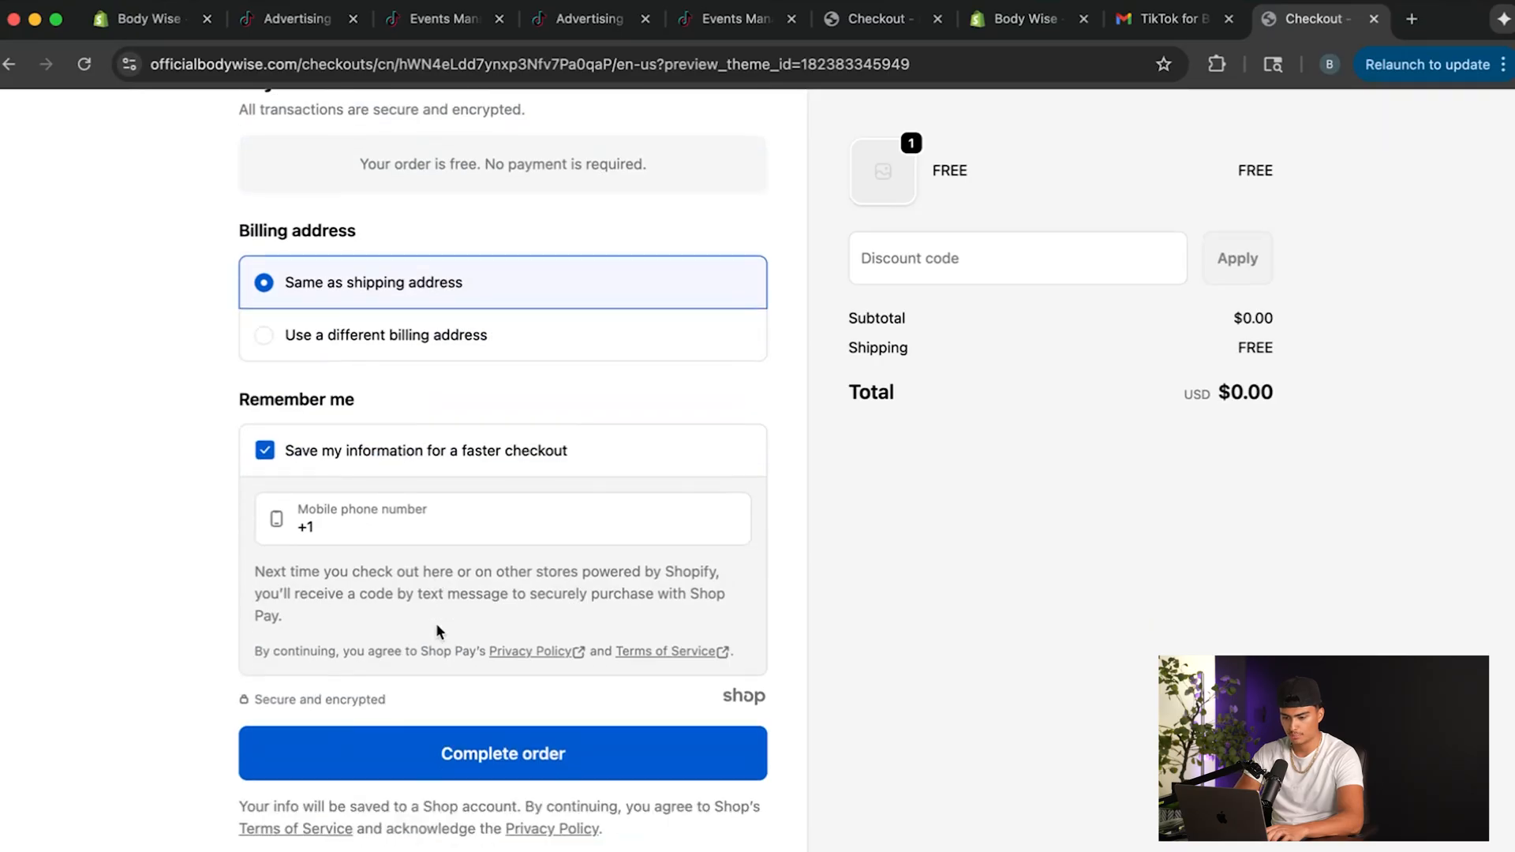
{"action": "left_click", "coordinate": [265, 439]}
{"action": "left_click", "coordinate": [541, 757]}
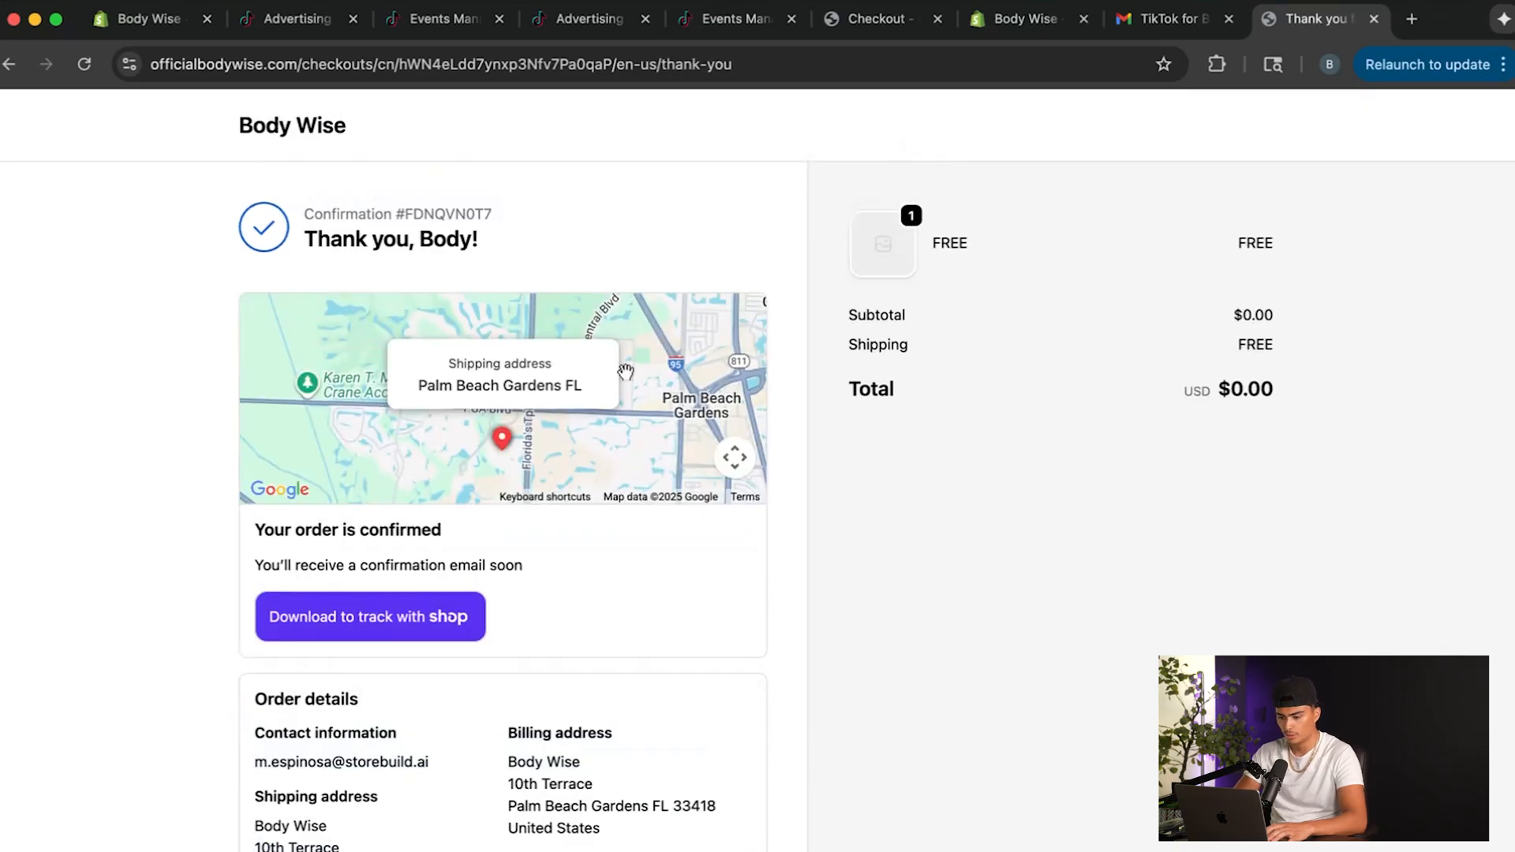
Return to the storefront home page, search for "free" and open the FREE product page.
{"action": "left_click", "coordinate": [290, 124]}
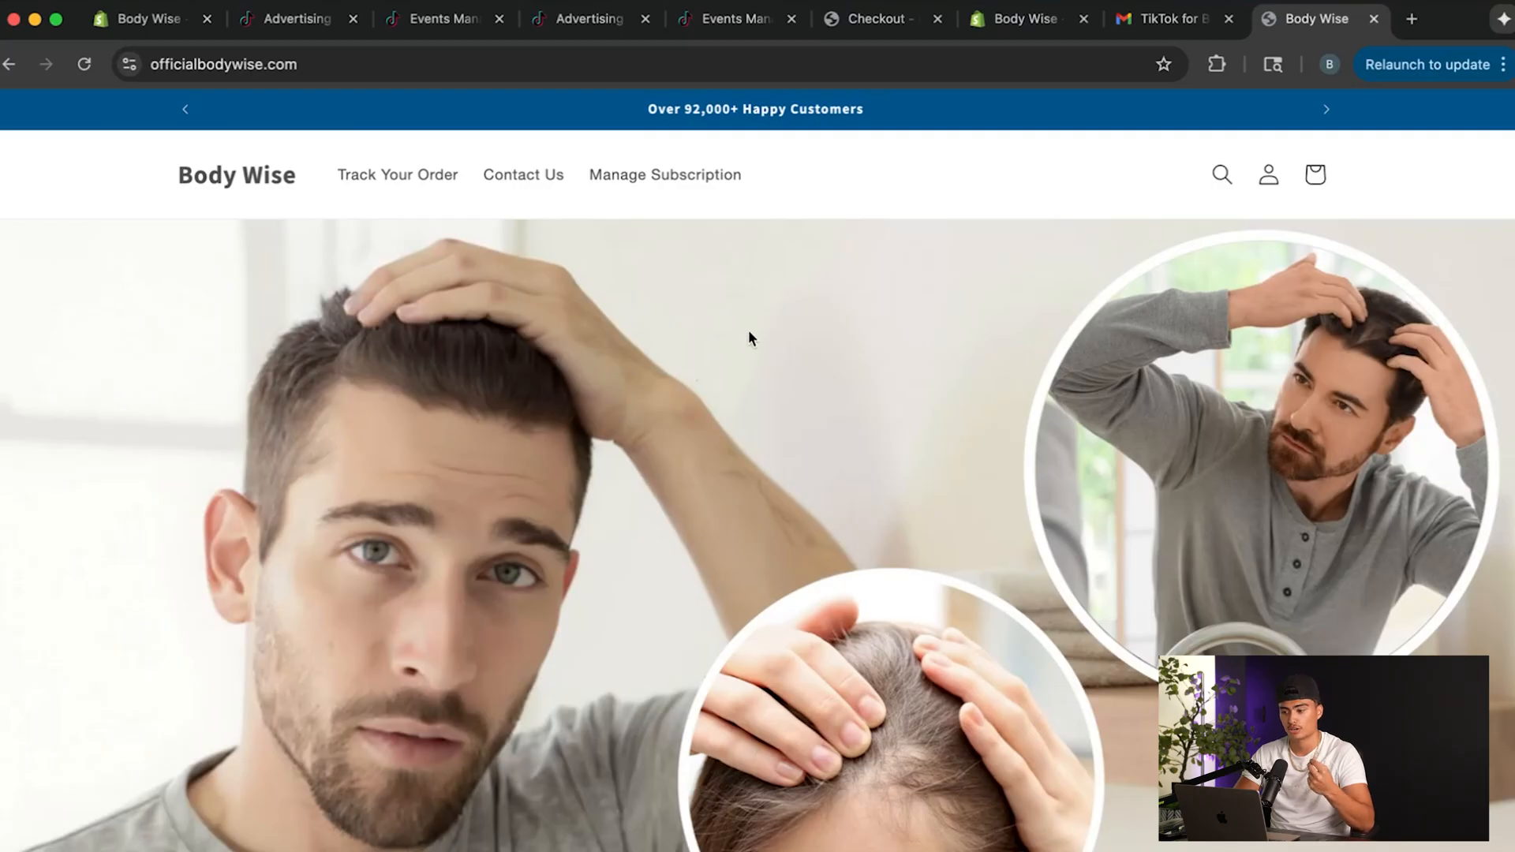
{"action": "left_click", "coordinate": [1025, 19]}
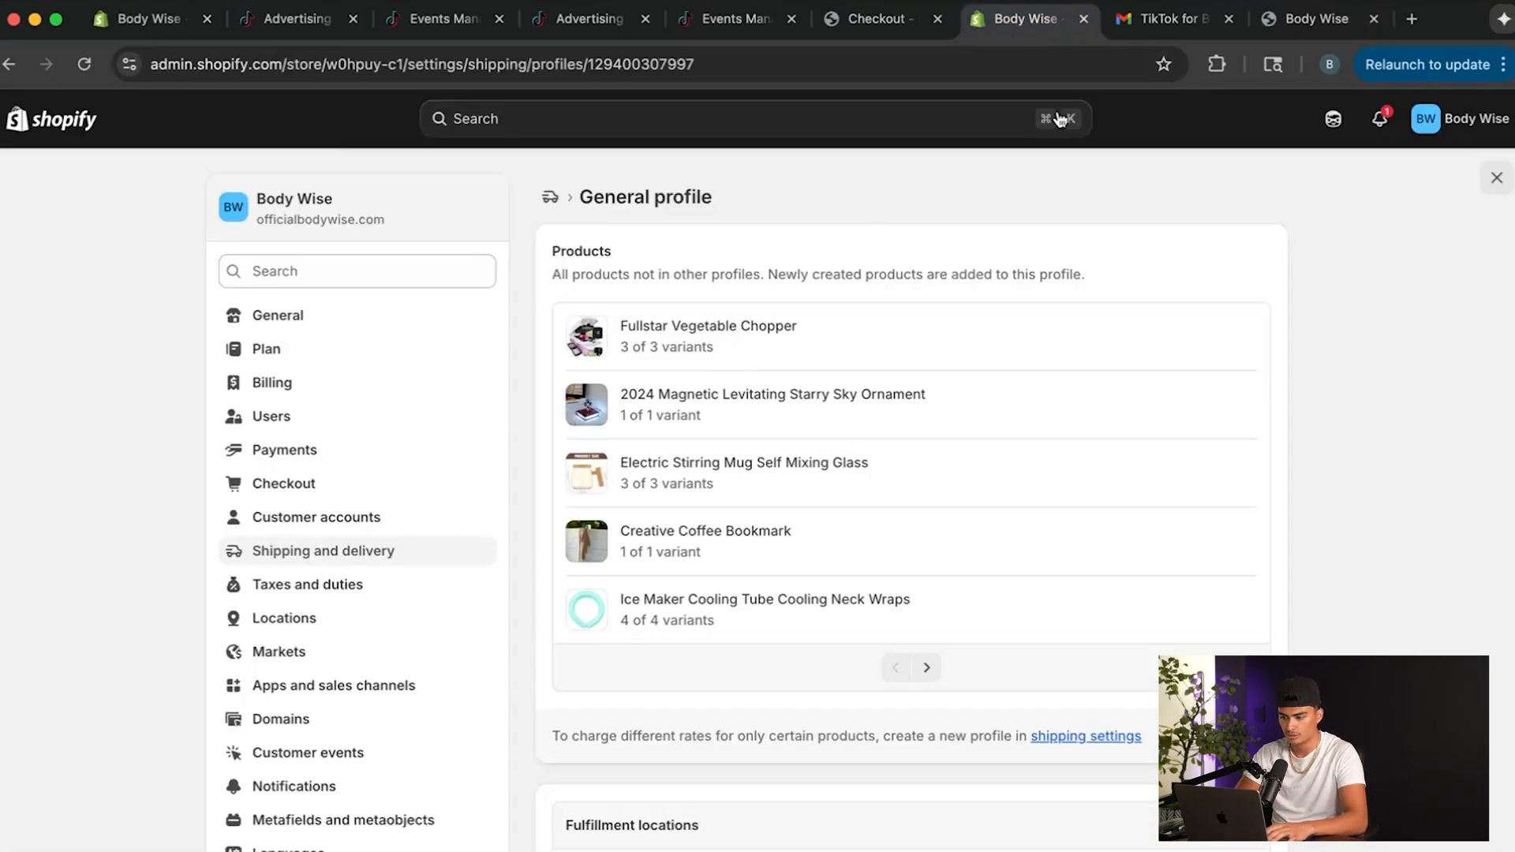
{"action": "left_click", "coordinate": [1317, 19]}
{"action": "left_click", "coordinate": [1223, 175]}
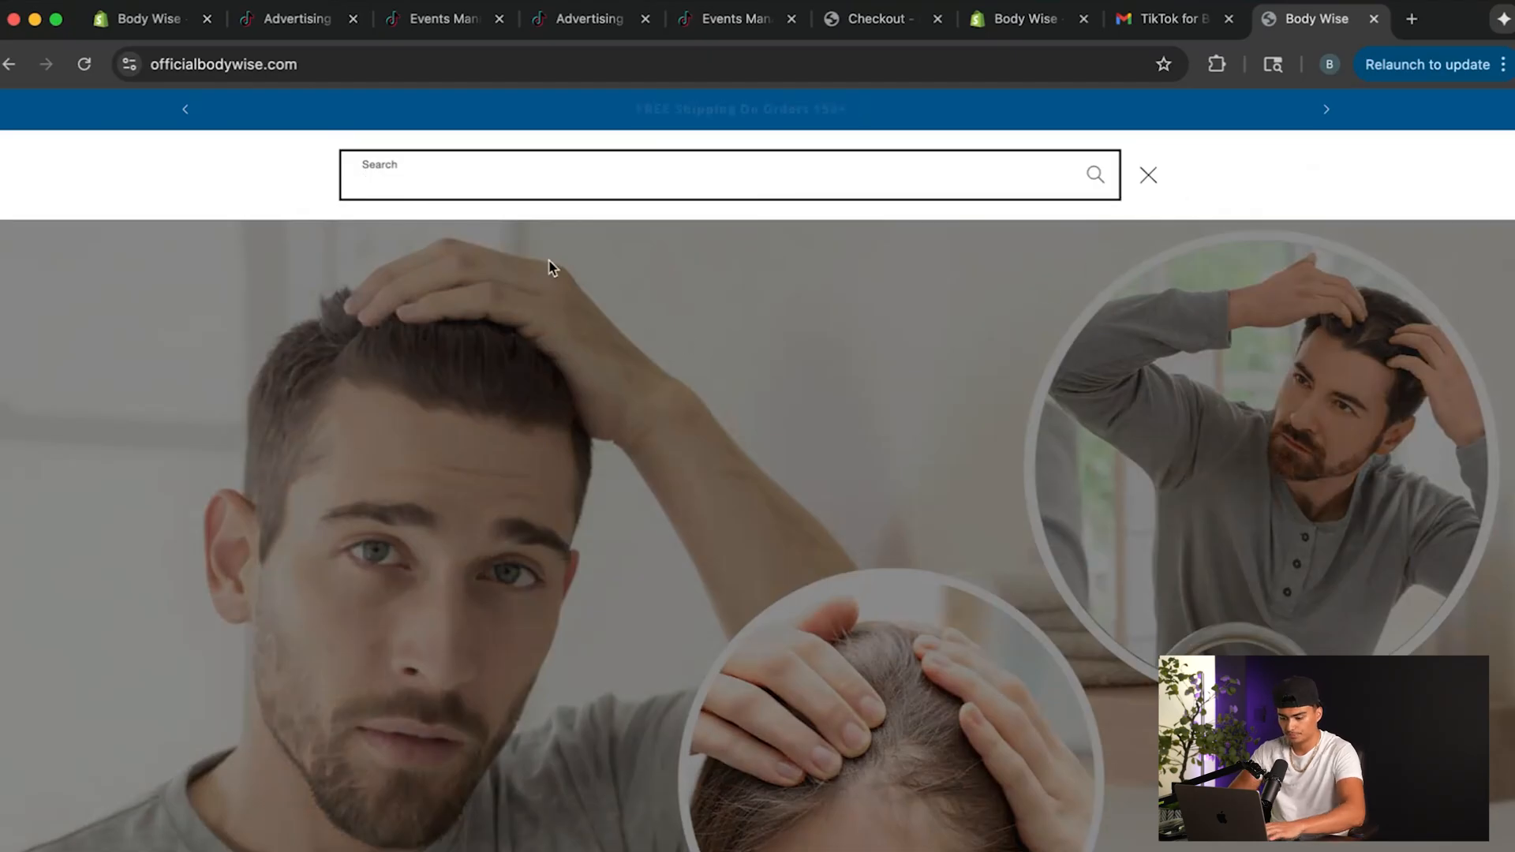
{"action": "type", "text": "free"}
{"action": "key", "text": "Return"}
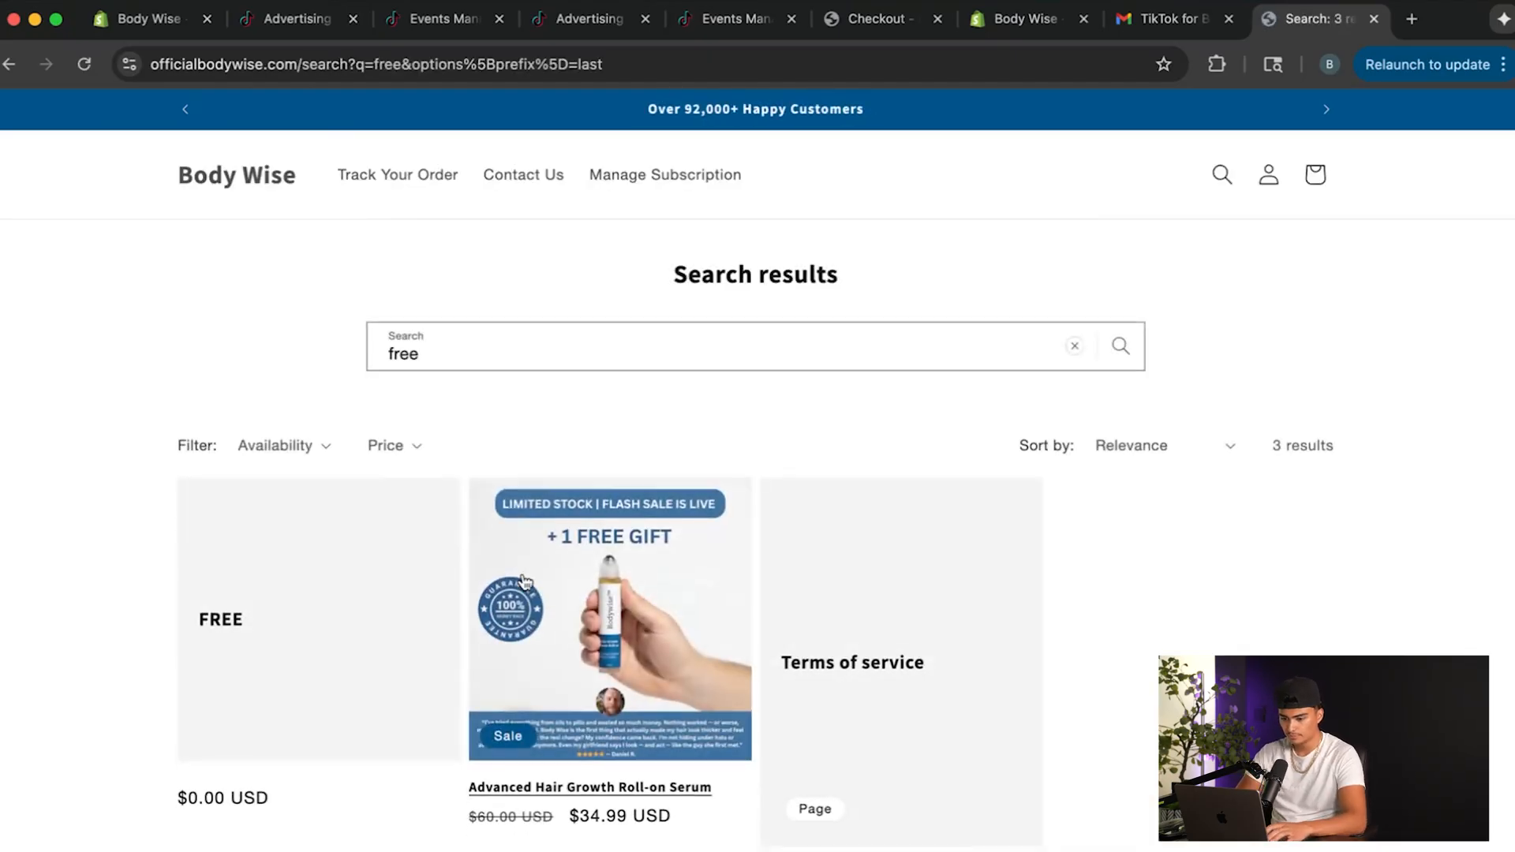
{"action": "left_click", "coordinate": [301, 613]}
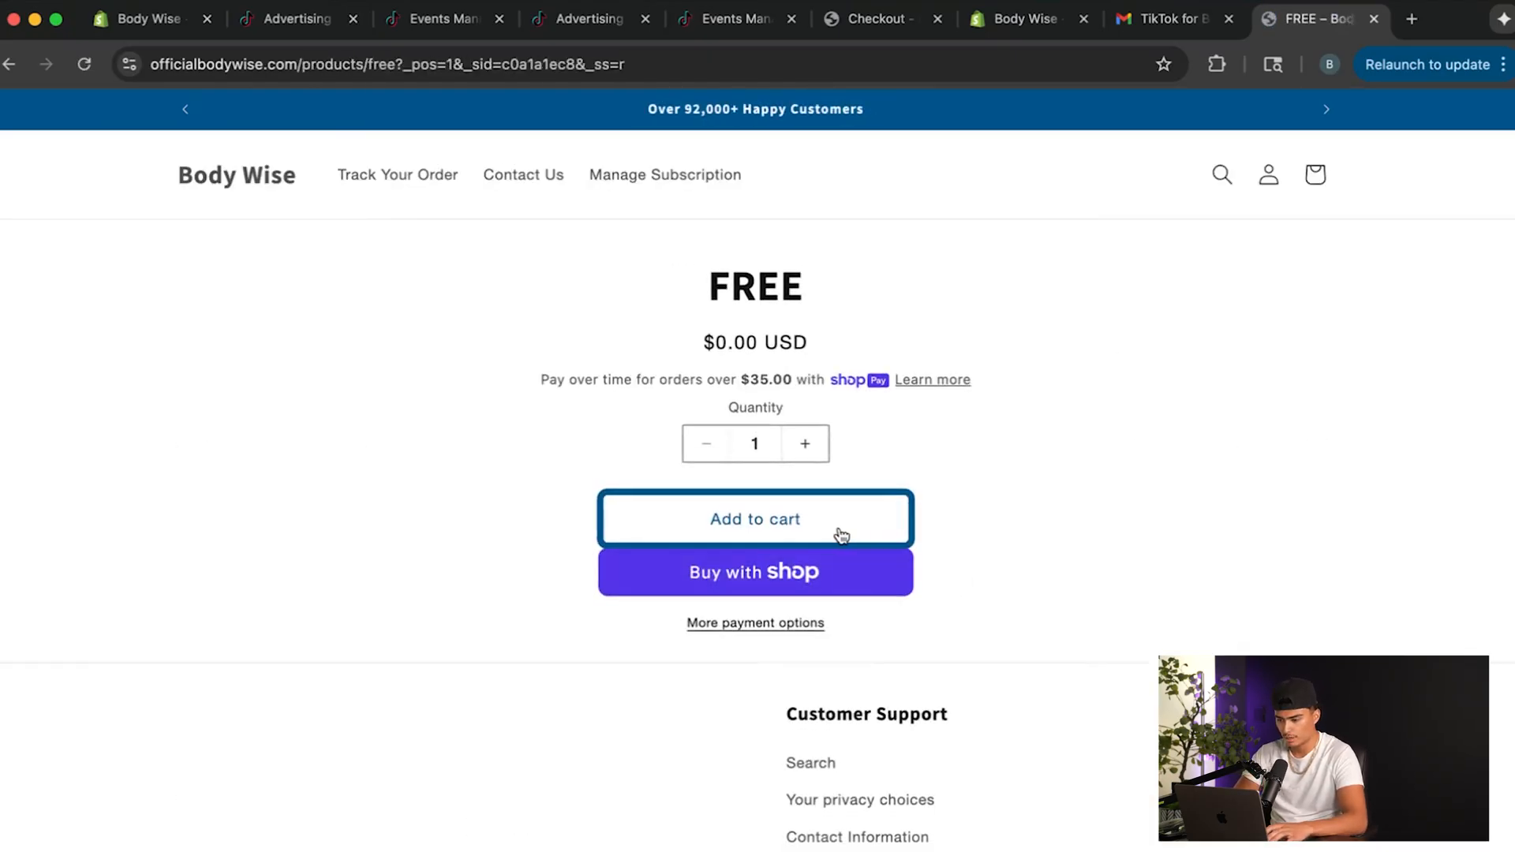
Start another checkout with one FREE product and enter a different contact e-mail.
{"action": "left_click", "coordinate": [835, 530]}
{"action": "left_click", "coordinate": [1294, 839]}
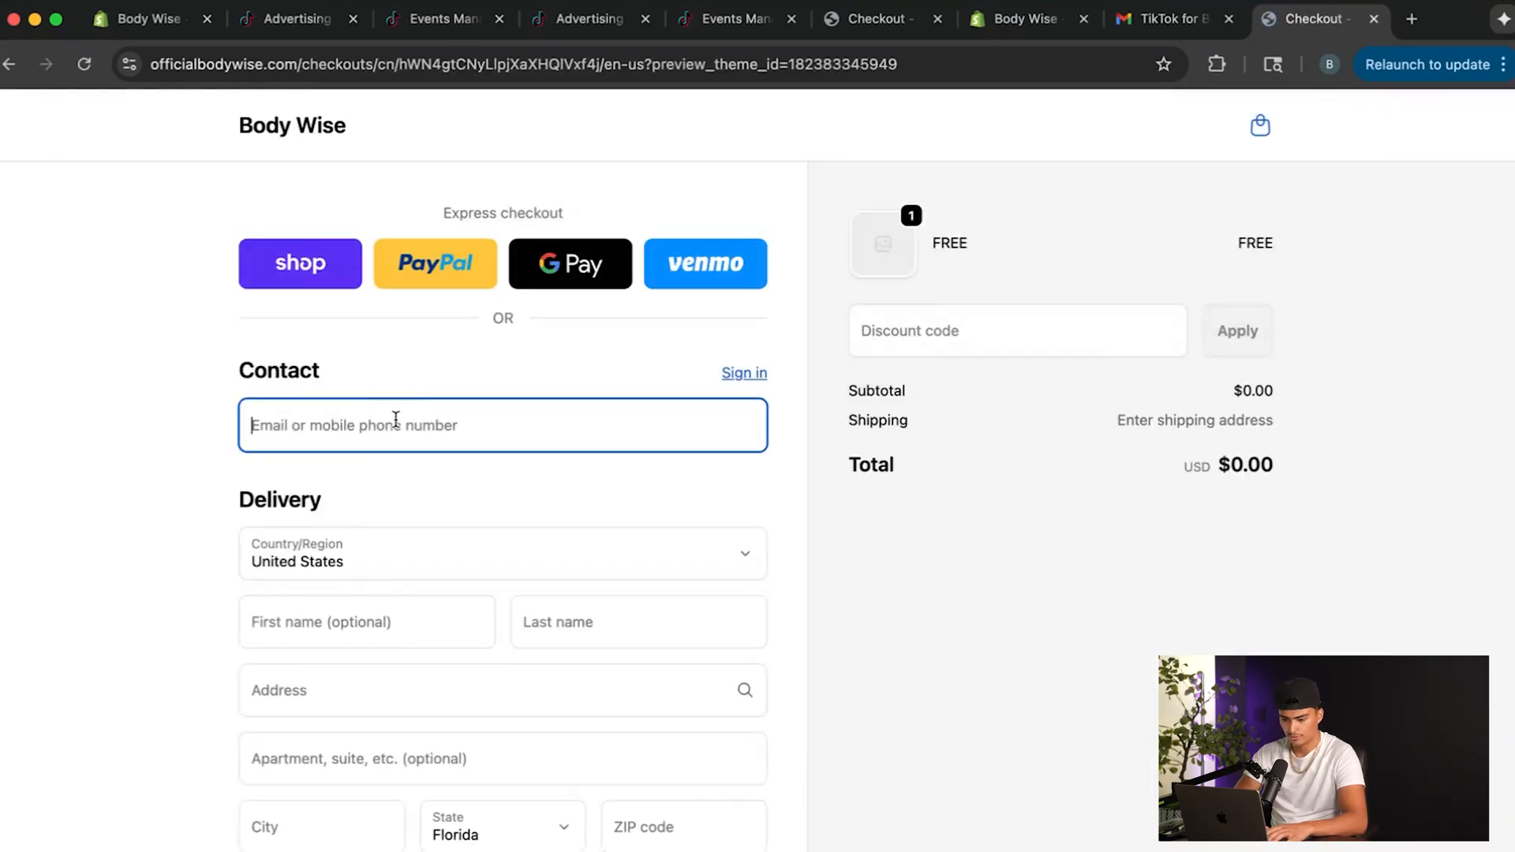
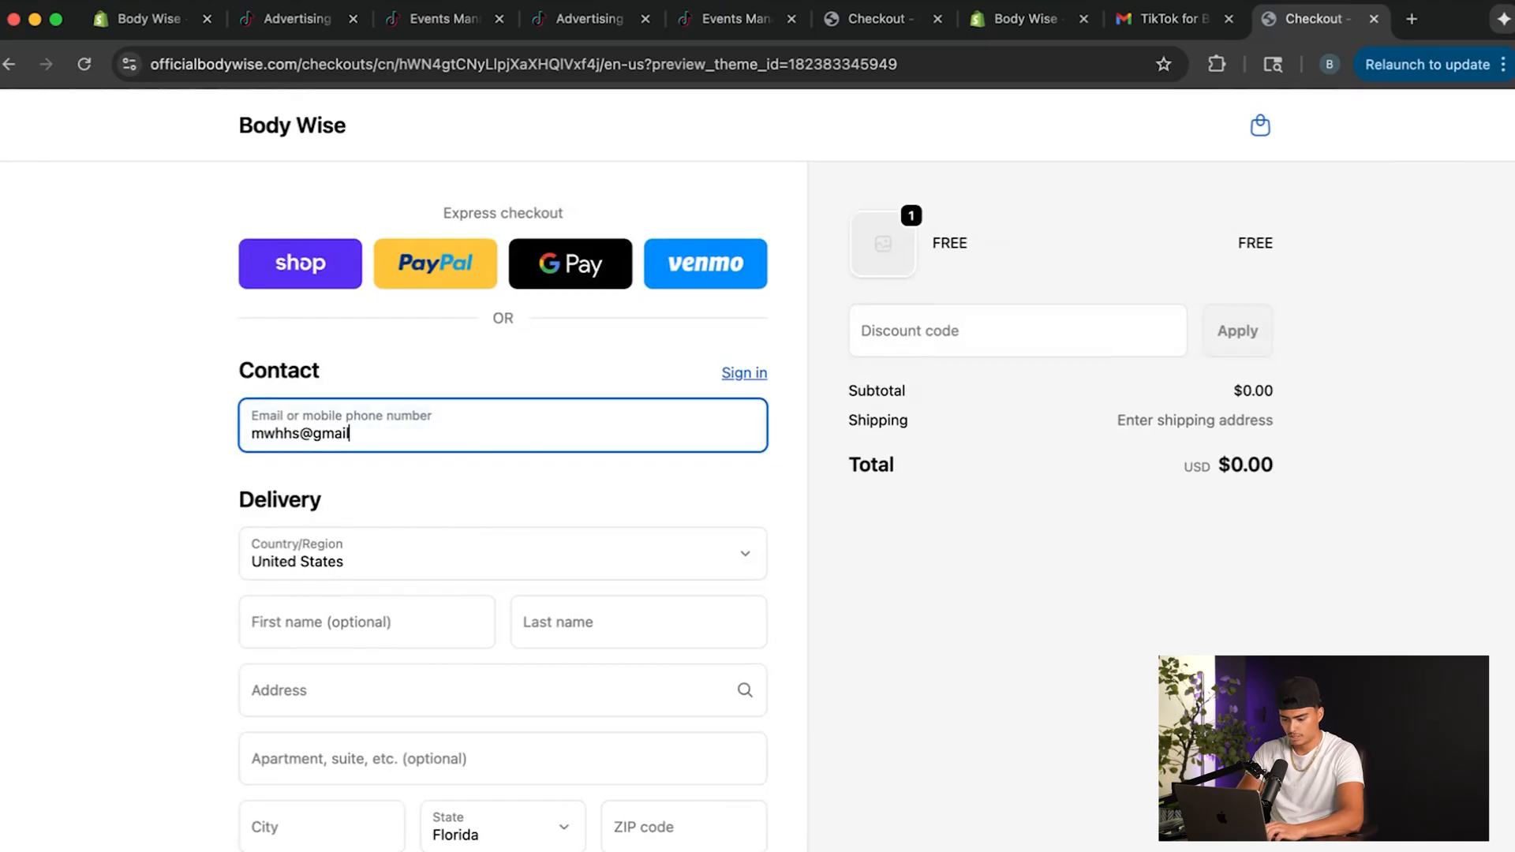
Fill in the saved delivery names and choose a different suggested street address for the second order.
{"action": "scroll", "coordinate": [433, 596], "scroll_direction": "down", "scroll_amount": 3}
{"action": "left_click", "coordinate": [399, 517]}
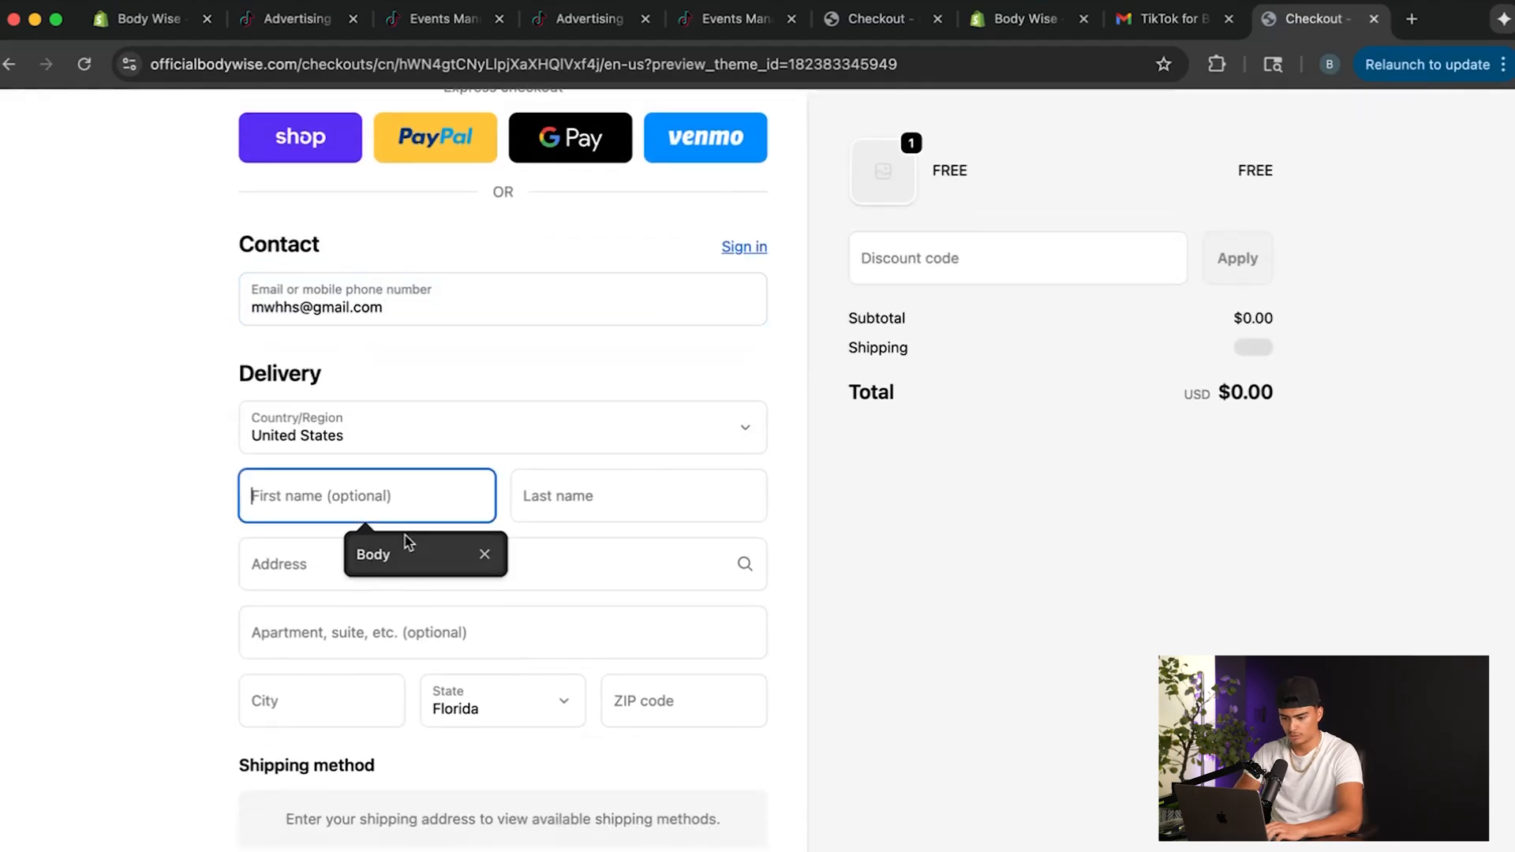
{"action": "left_click", "coordinate": [406, 545]}
{"action": "left_click", "coordinate": [615, 493]}
{"action": "left_click", "coordinate": [653, 552]}
{"action": "left_click", "coordinate": [568, 563]}
{"action": "type", "text": "2"}
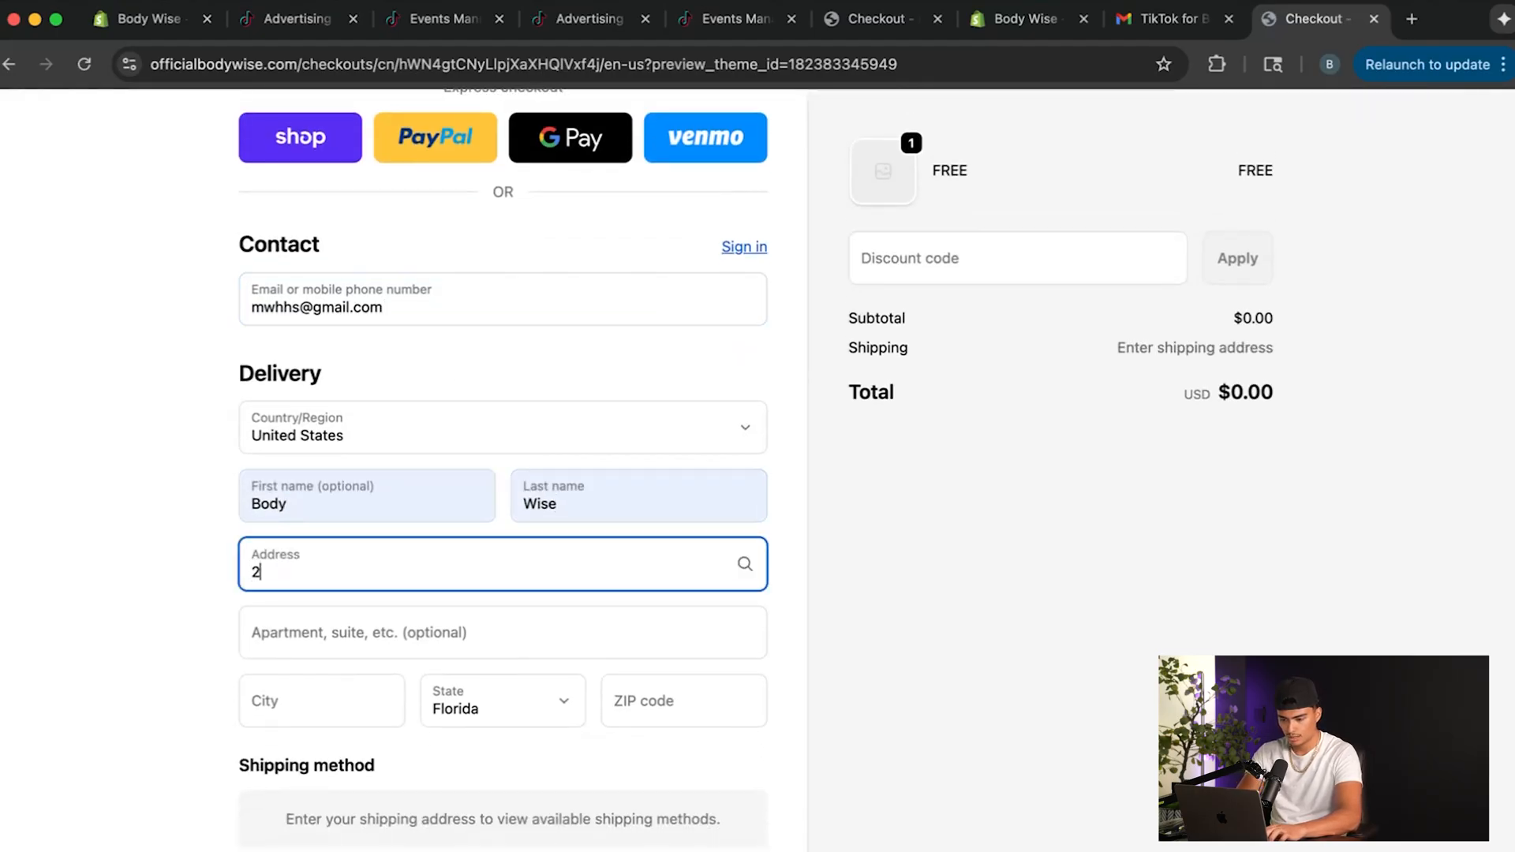
{"action": "type", "text": "9"}
{"action": "left_click", "coordinate": [574, 642]}
Replace the delivery first and last names with made-up ones and complete the second free order.
{"action": "triple_click", "coordinate": [405, 501]}
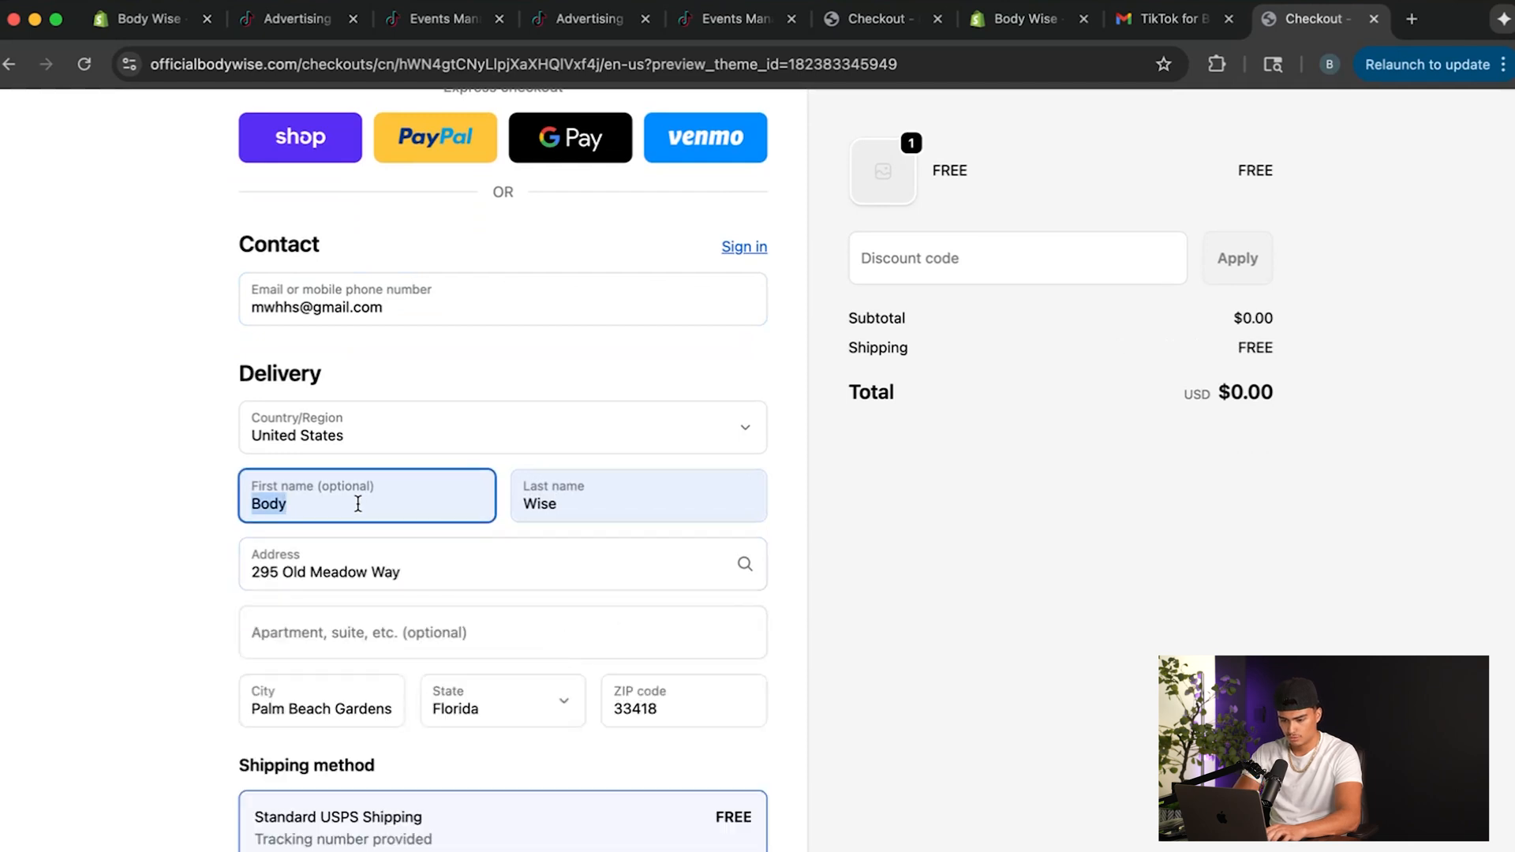
{"action": "key", "text": "BackSpace"}
{"action": "type", "text": "3iie"}
{"action": "triple_click", "coordinate": [569, 508]}
{"action": "key", "text": "BackSpace"}
{"action": "type", "text": "wjjwjw"}
{"action": "scroll", "coordinate": [614, 603], "scroll_direction": "down", "scroll_amount": 8}
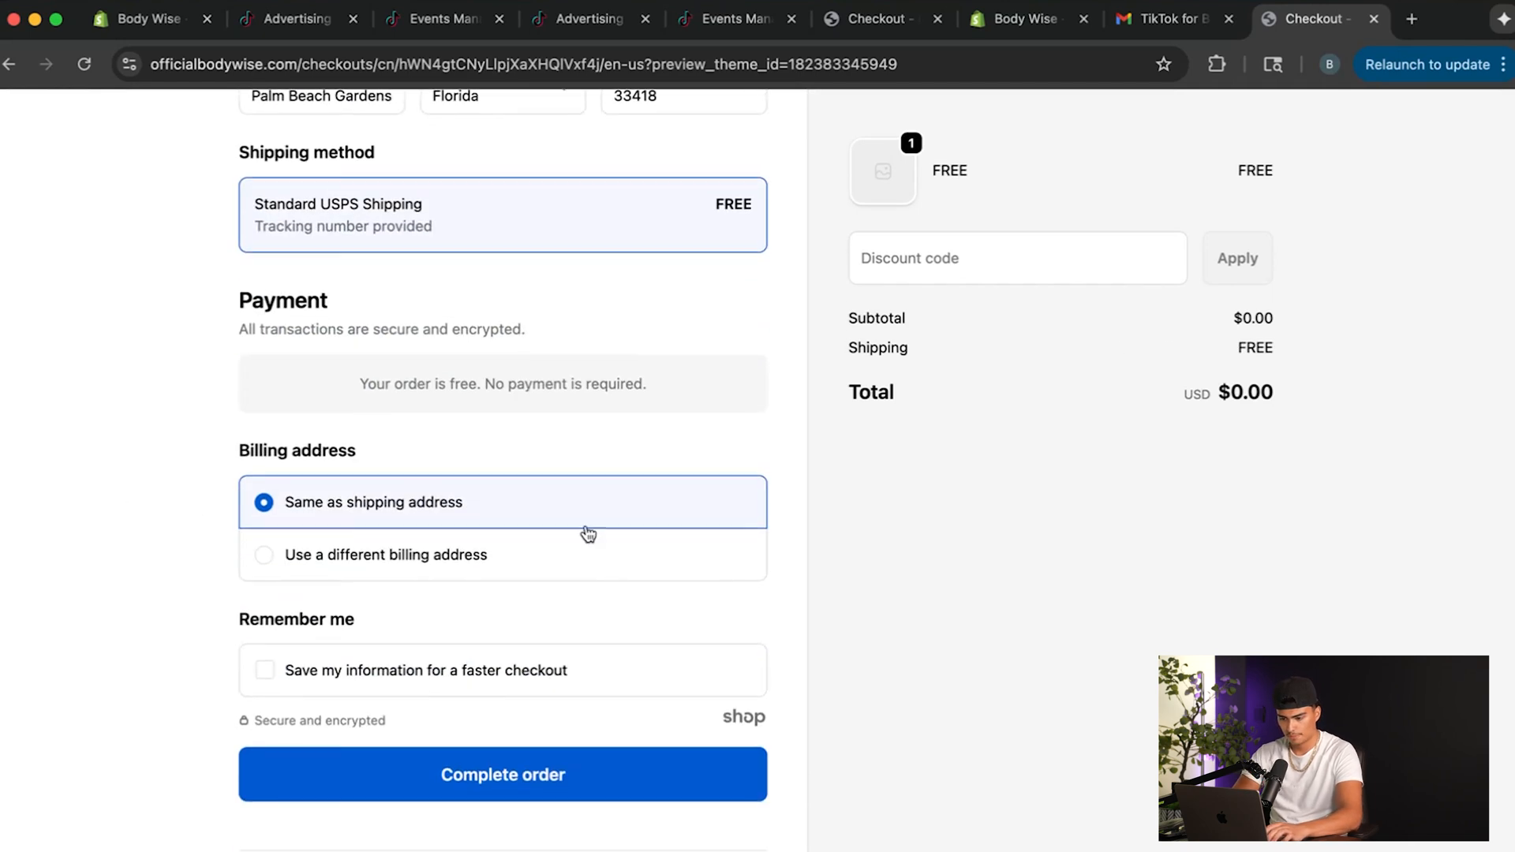
{"action": "left_click", "coordinate": [519, 783]}
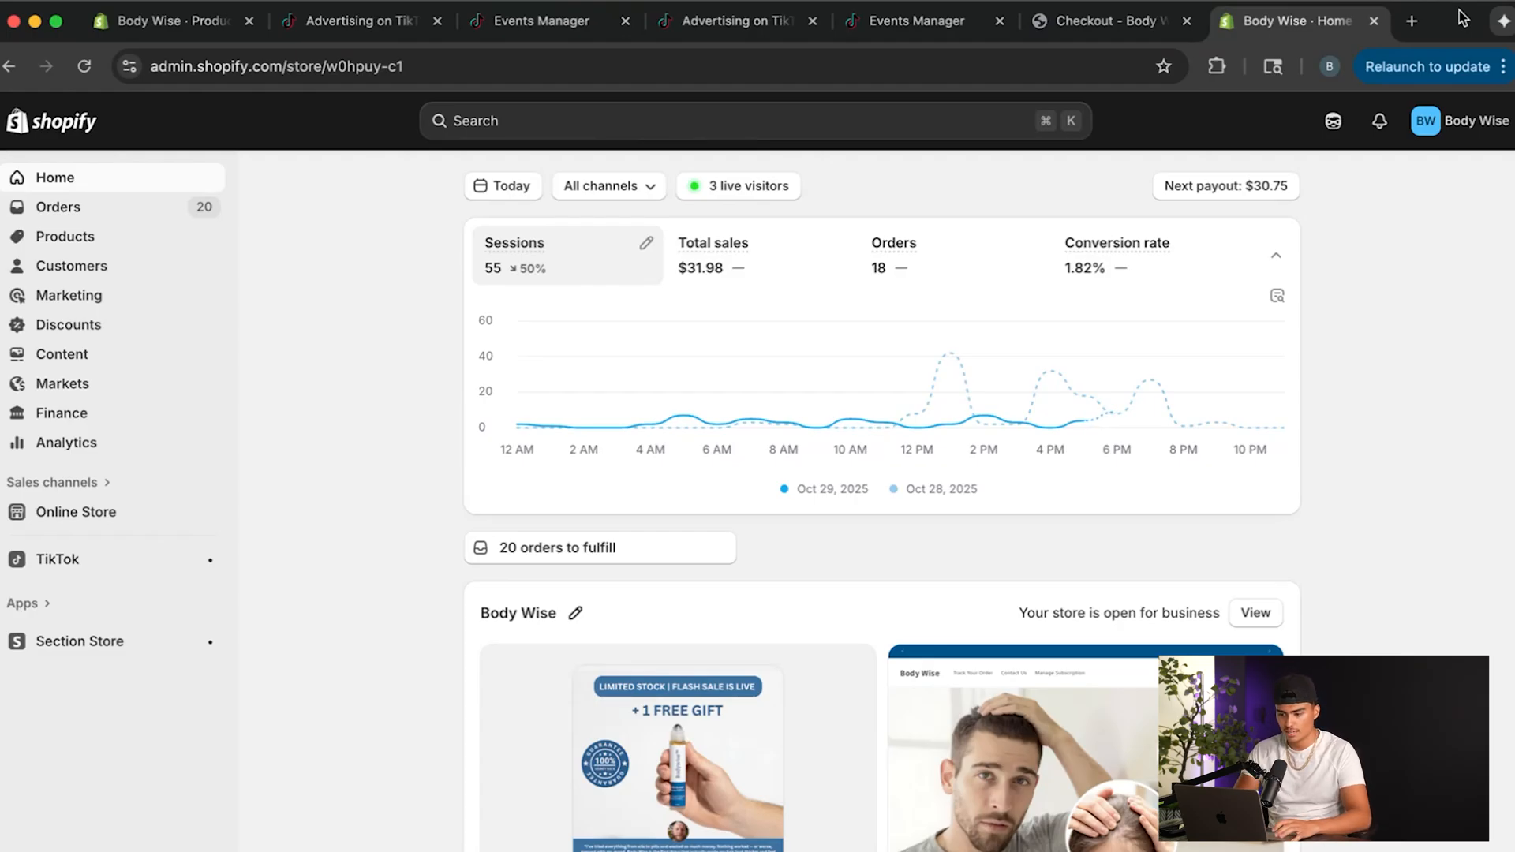
Reload the Shopify admin, look through the Orders list and check the oldest order's items and tags.
{"action": "left_click", "coordinate": [83, 65]}
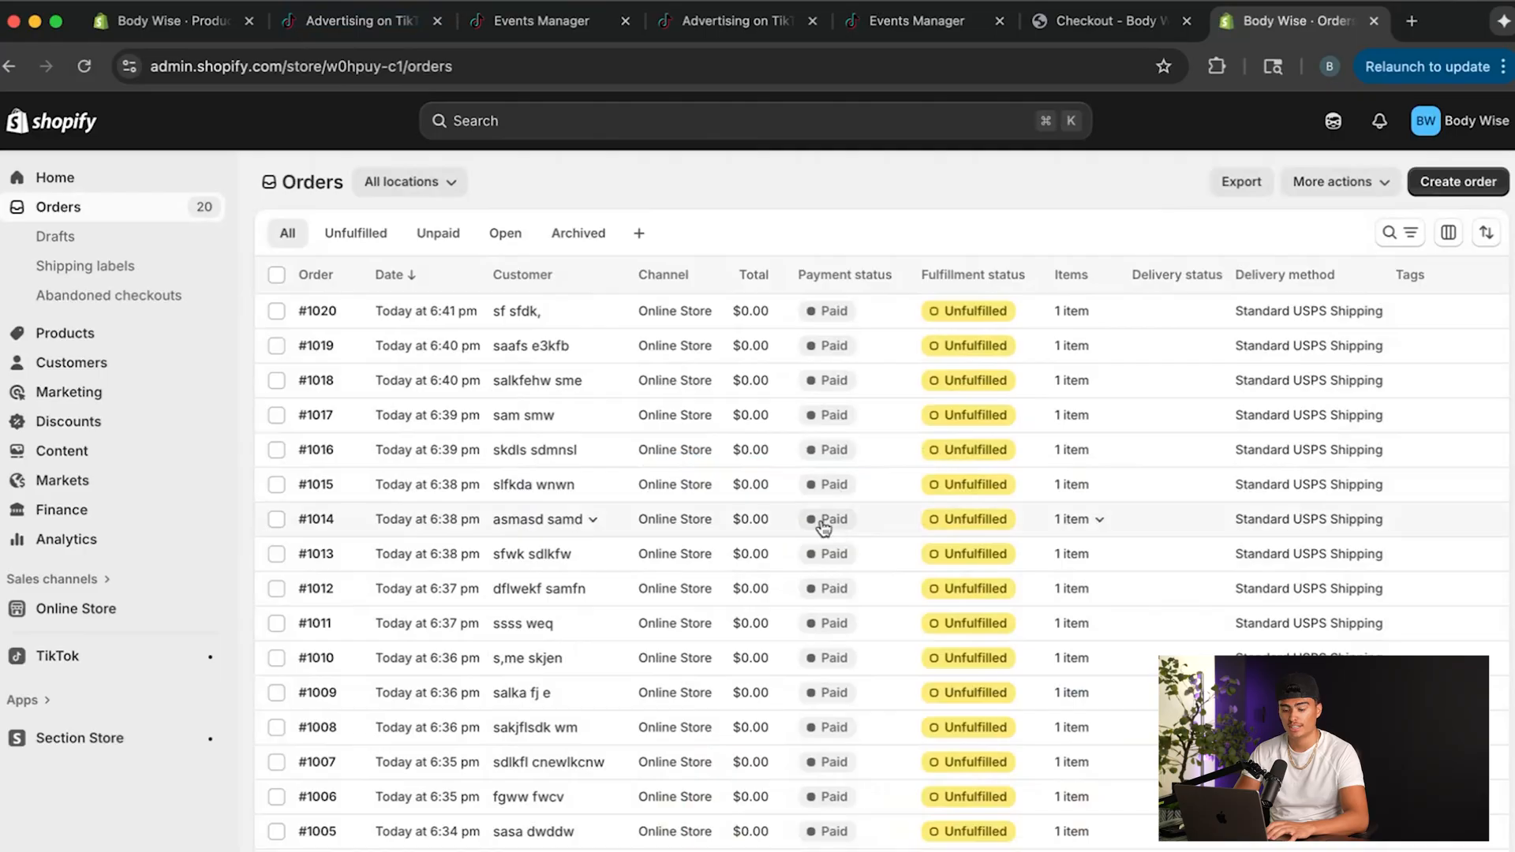
{"action": "scroll", "coordinate": [820, 524], "scroll_direction": "down", "scroll_amount": 3}
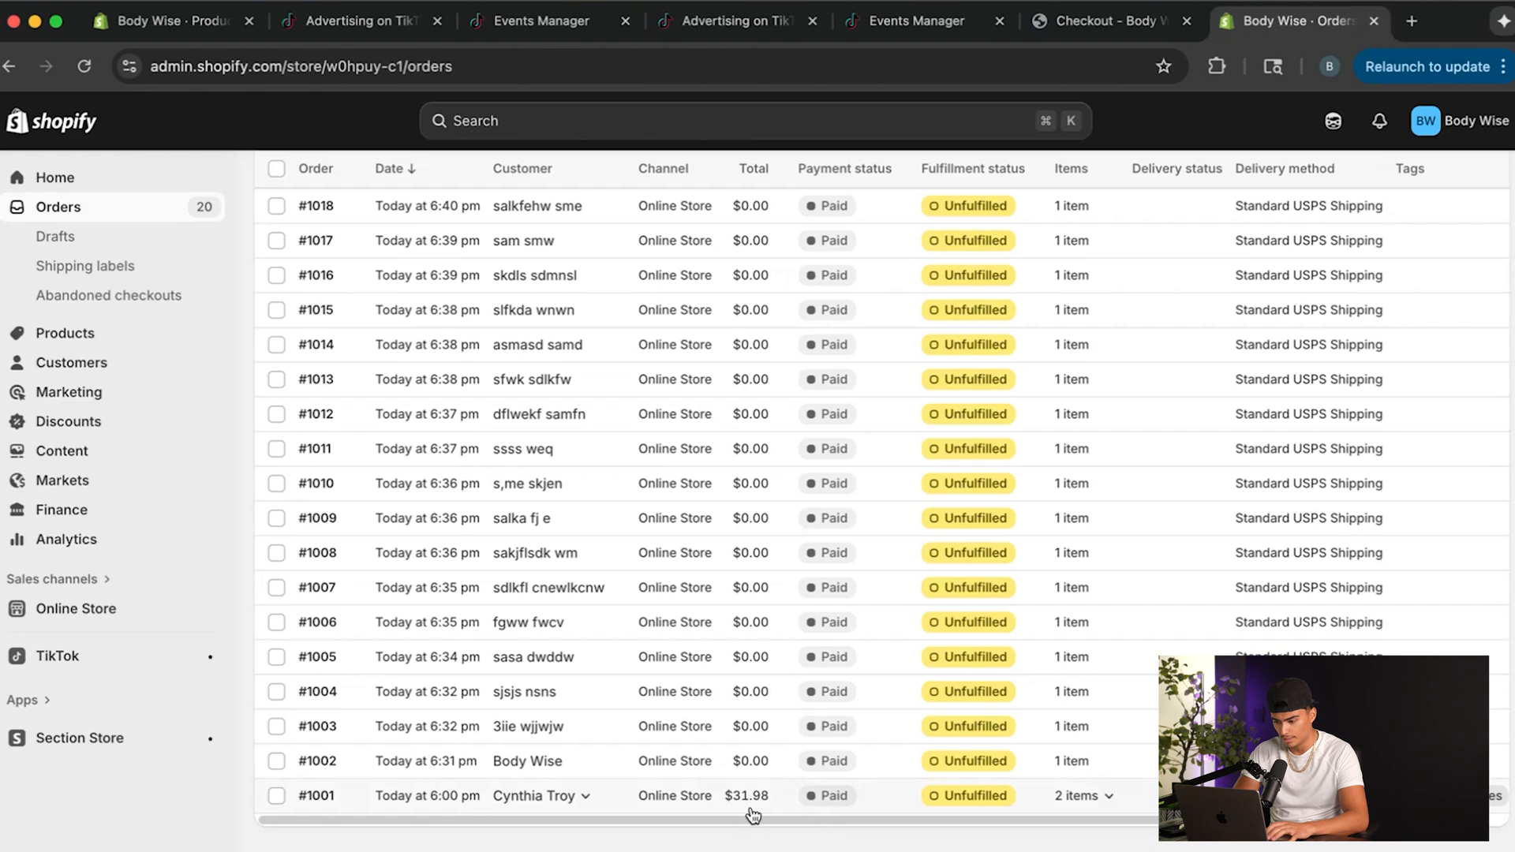
{"action": "left_click", "coordinate": [1090, 799]}
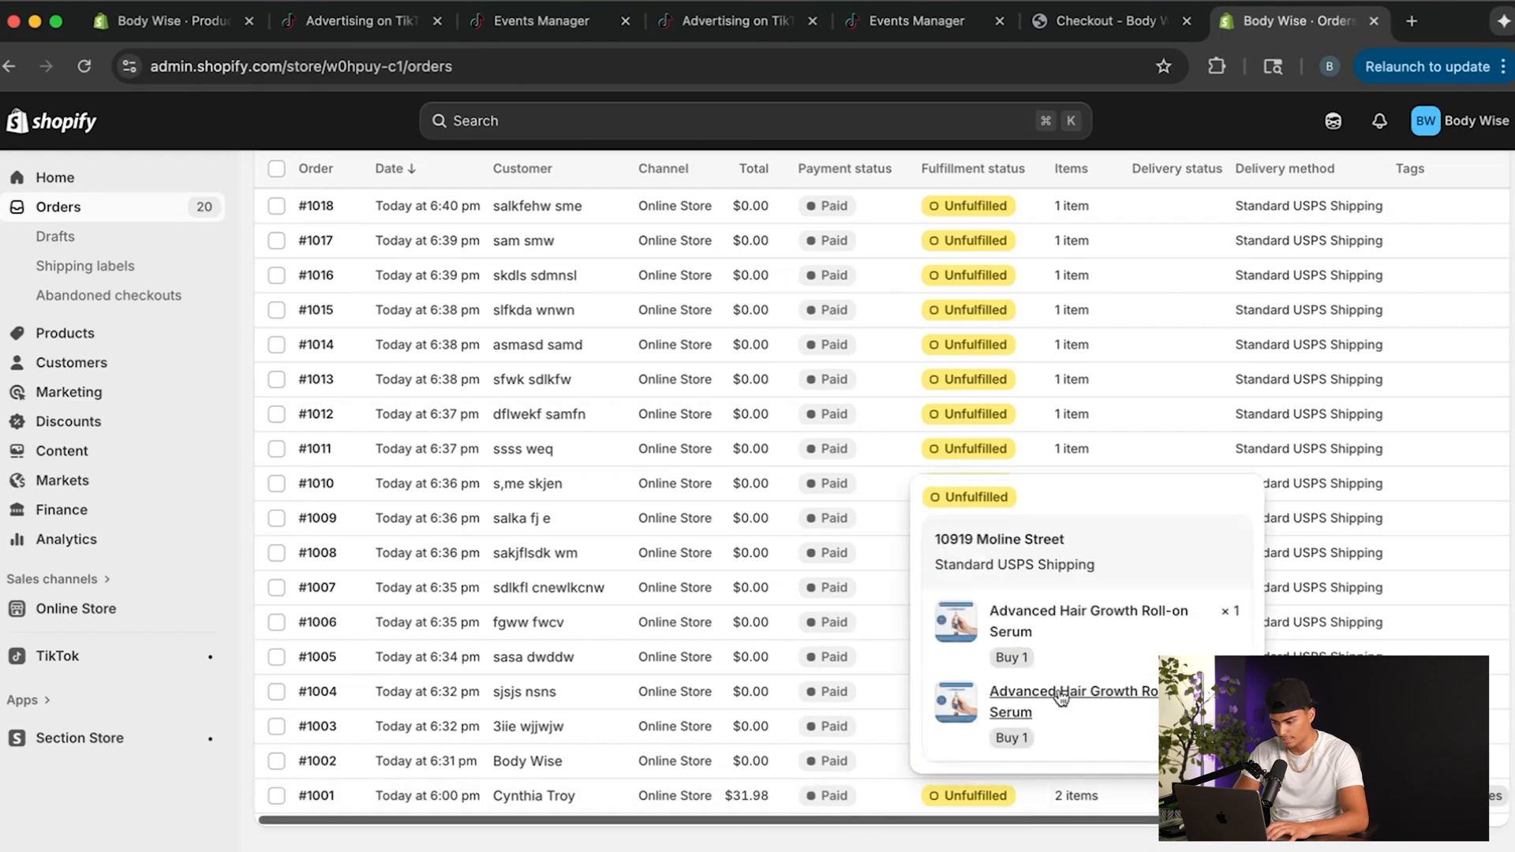
{"action": "left_click", "coordinate": [1105, 781]}
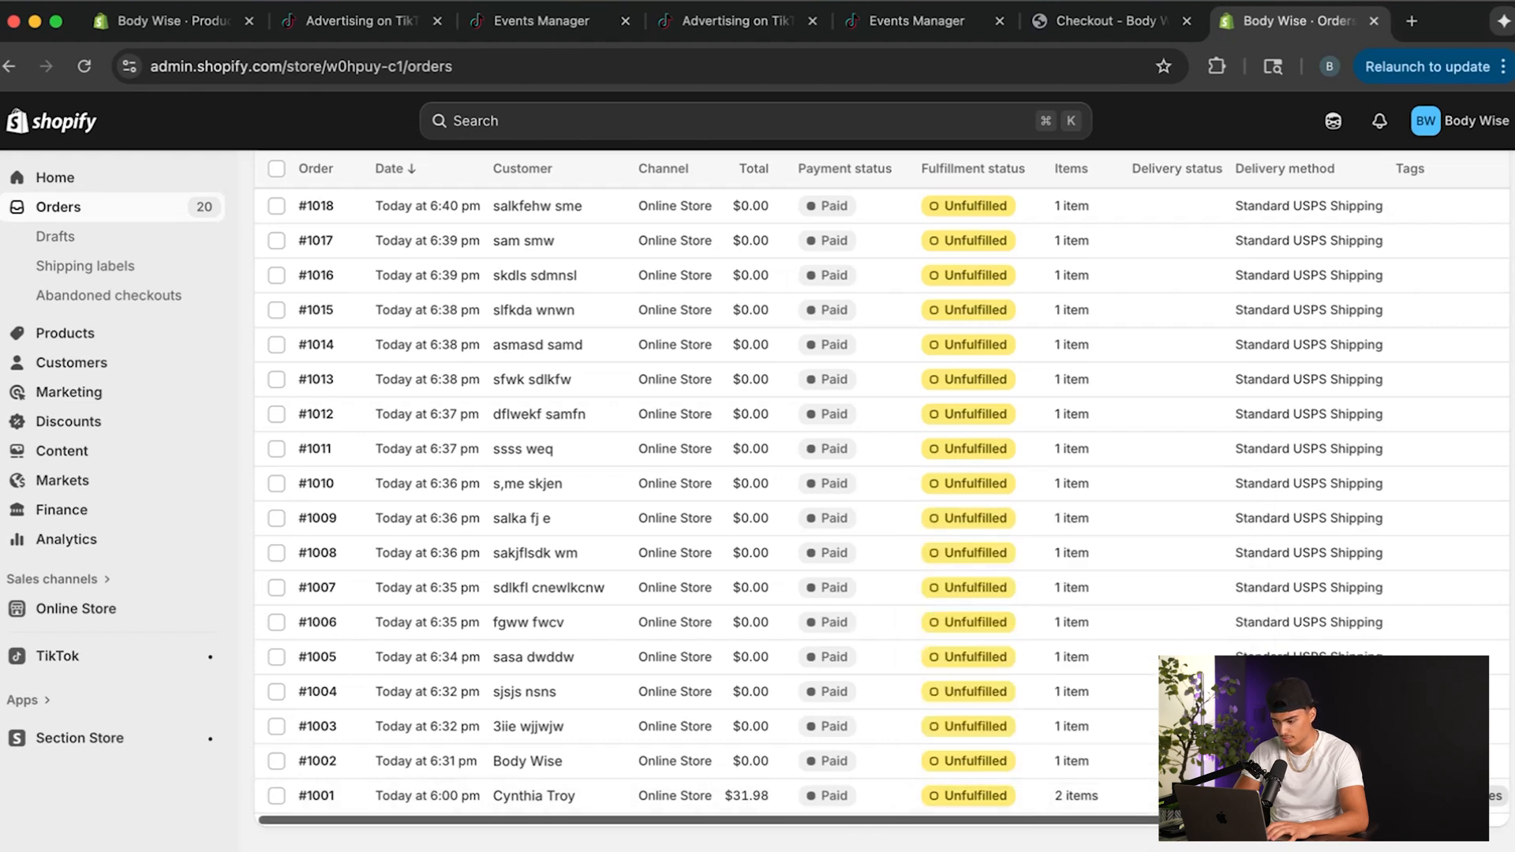
{"action": "scroll", "coordinate": [789, 796], "scroll_direction": "right", "scroll_amount": 5}
{"action": "left_click", "coordinate": [1216, 795]}
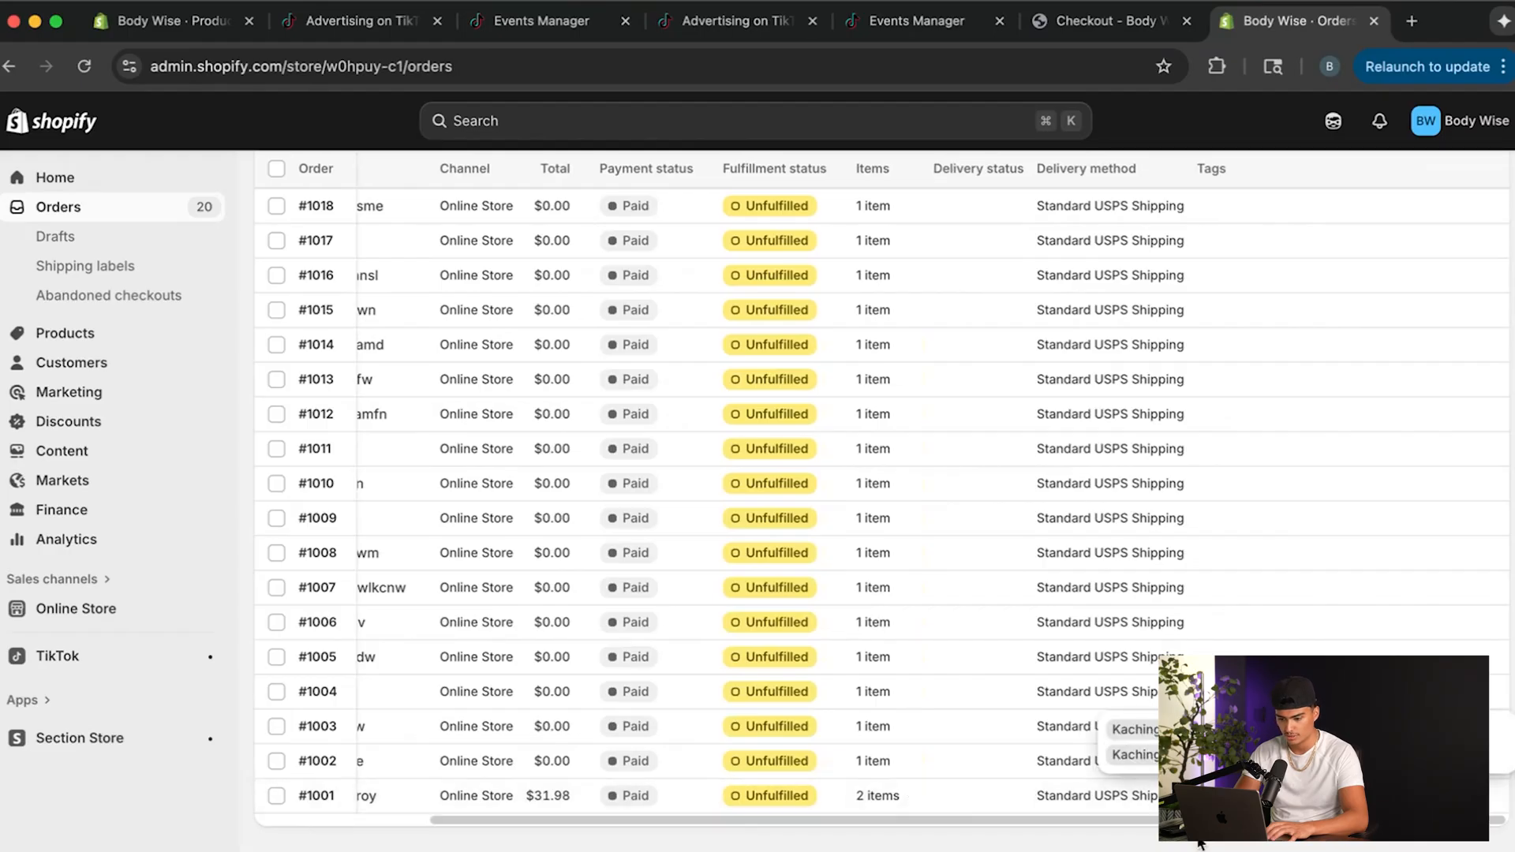
{"action": "scroll", "coordinate": [967, 797], "scroll_direction": "left", "scroll_amount": 5}
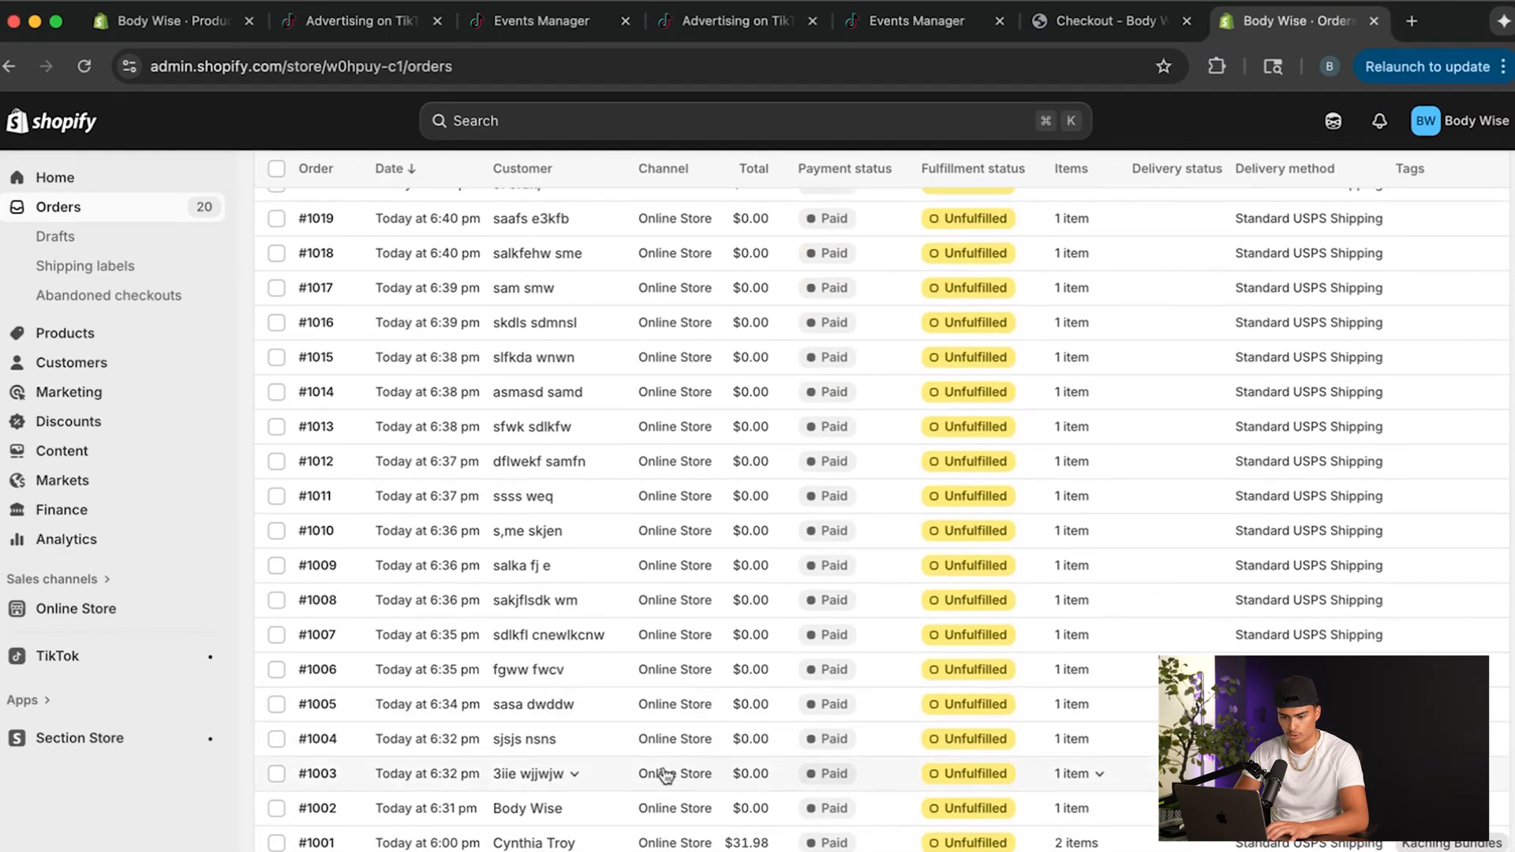
{"action": "scroll", "coordinate": [764, 725], "scroll_direction": "up", "scroll_amount": 2}
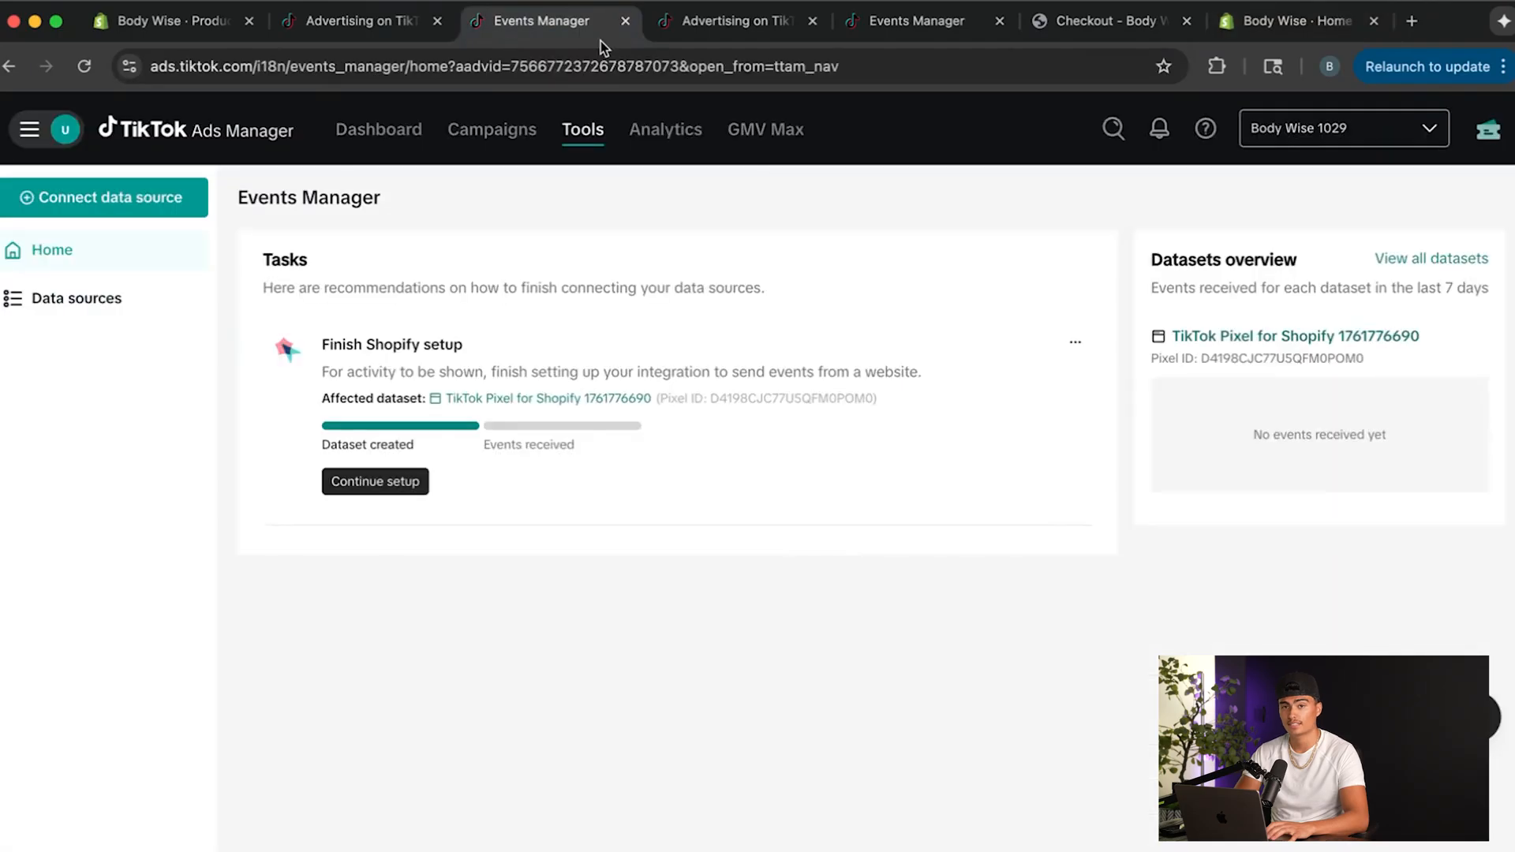
Reload the Hair Test 1 campaign draft and select the active TikTok Pixel for Shopify as its pixel.
{"action": "left_click", "coordinate": [681, 24]}
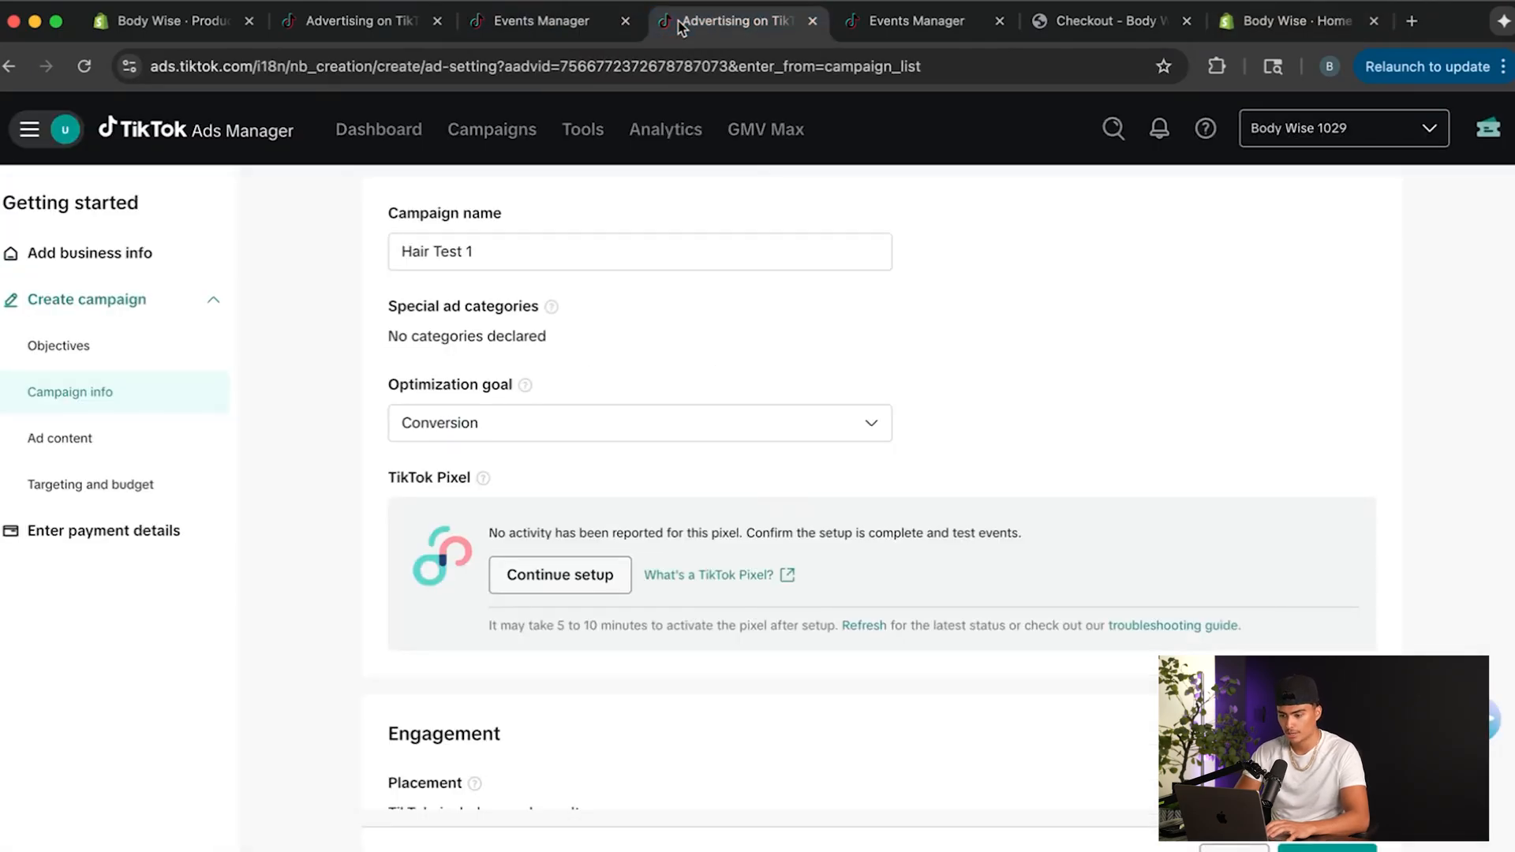
{"action": "key", "text": "super+r"}
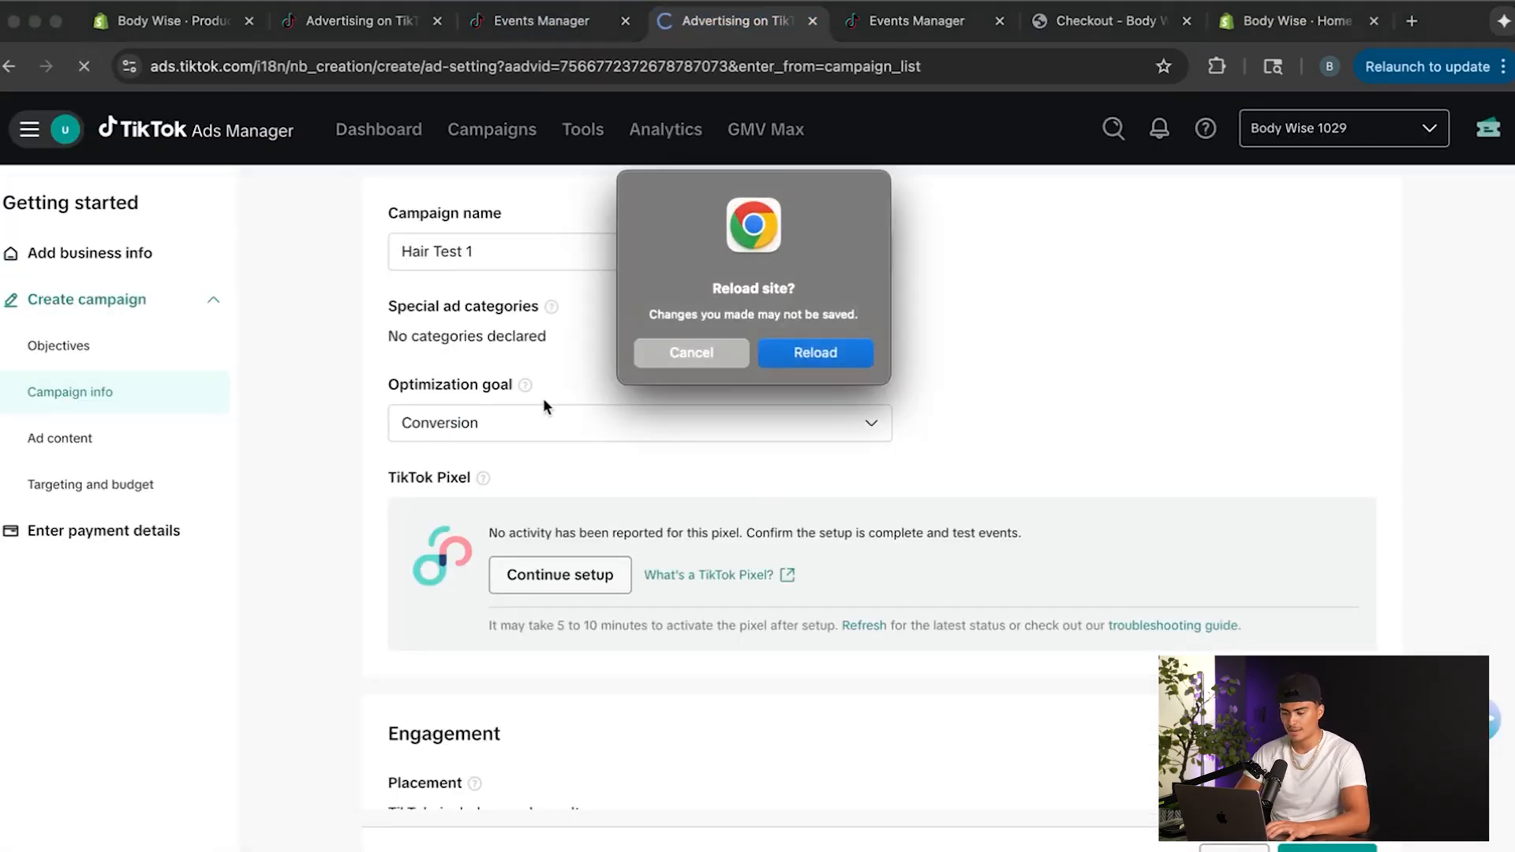
{"action": "left_click", "coordinate": [816, 356]}
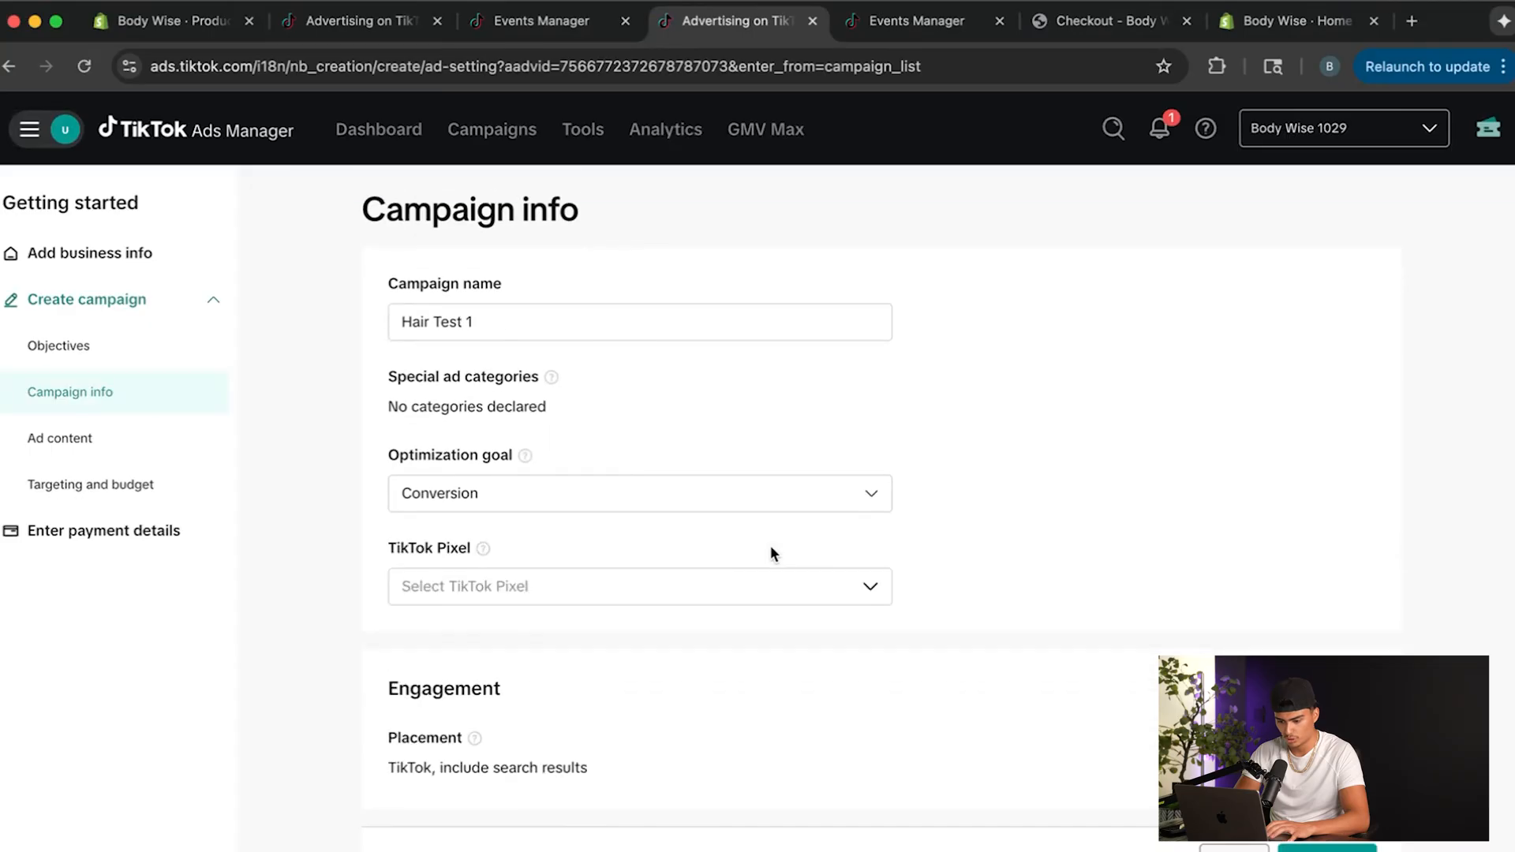
{"action": "scroll", "coordinate": [770, 553], "scroll_direction": "down", "scroll_amount": 1}
{"action": "left_click", "coordinate": [574, 577]}
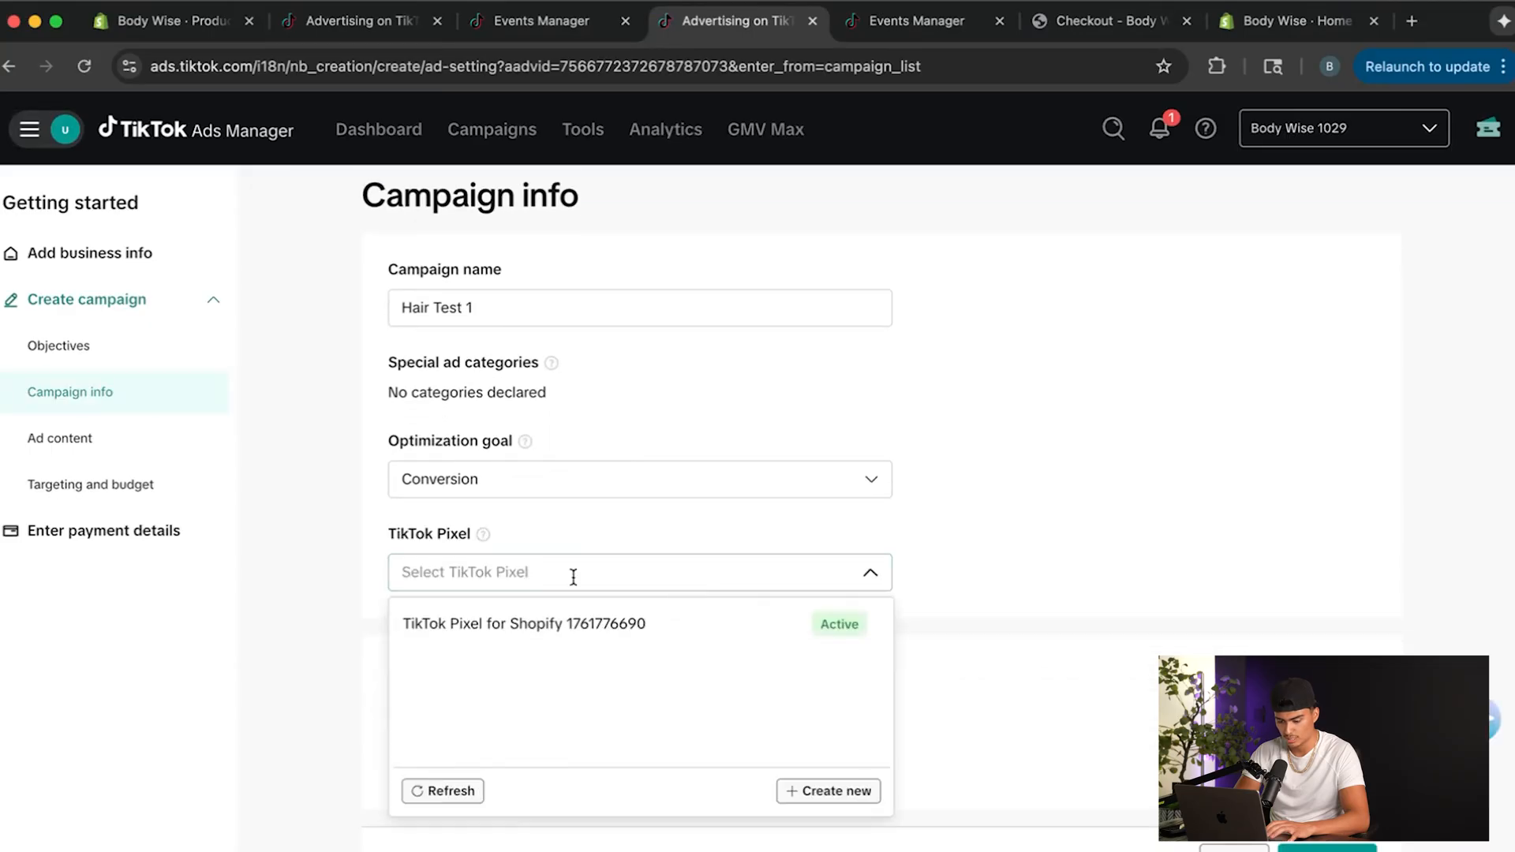
{"action": "left_click", "coordinate": [568, 623]}
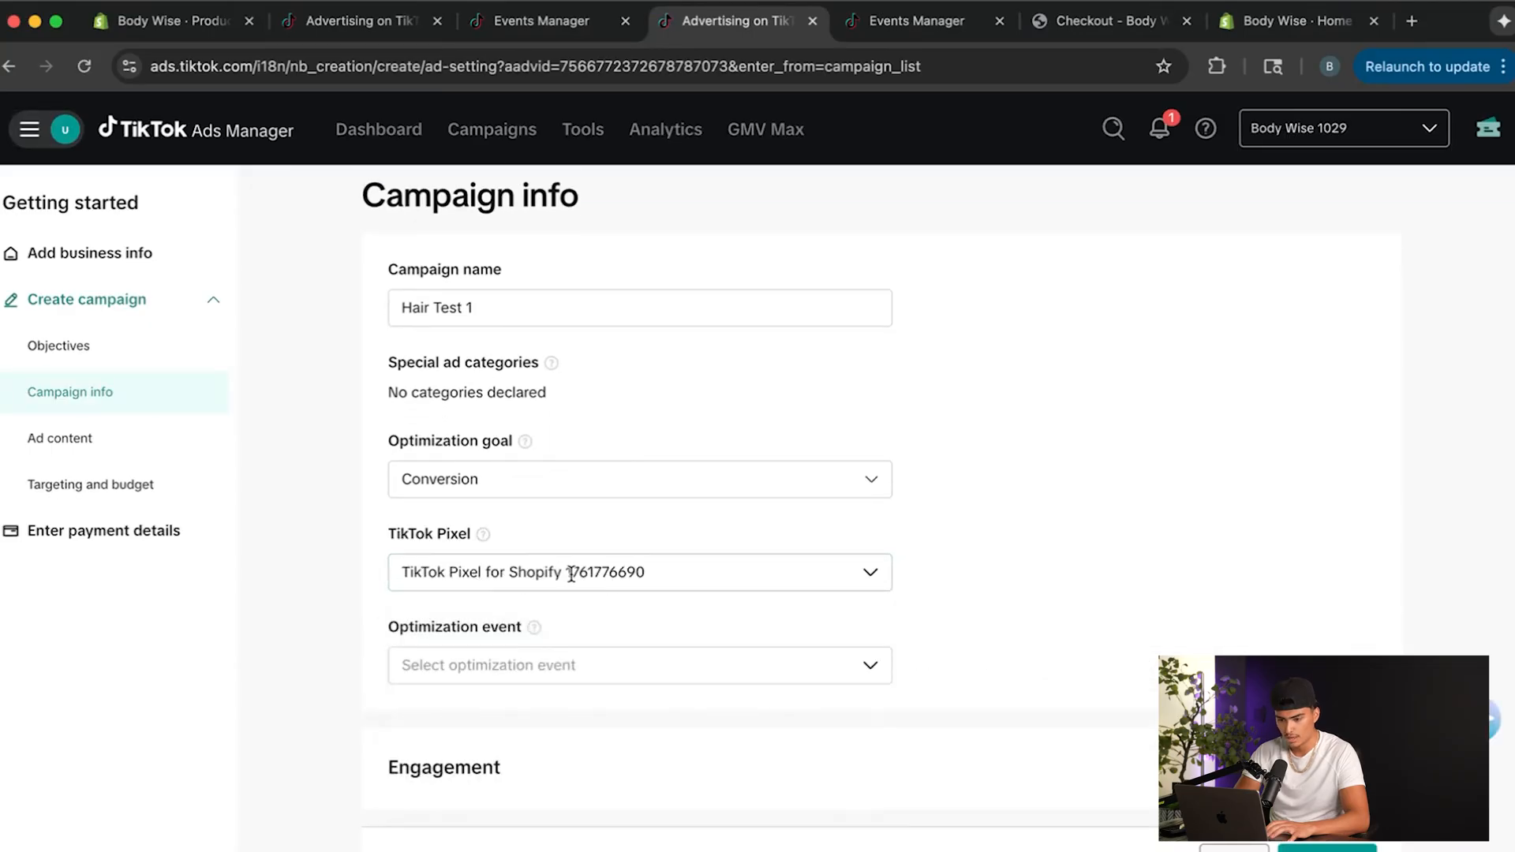
{"action": "left_click", "coordinate": [614, 571]}
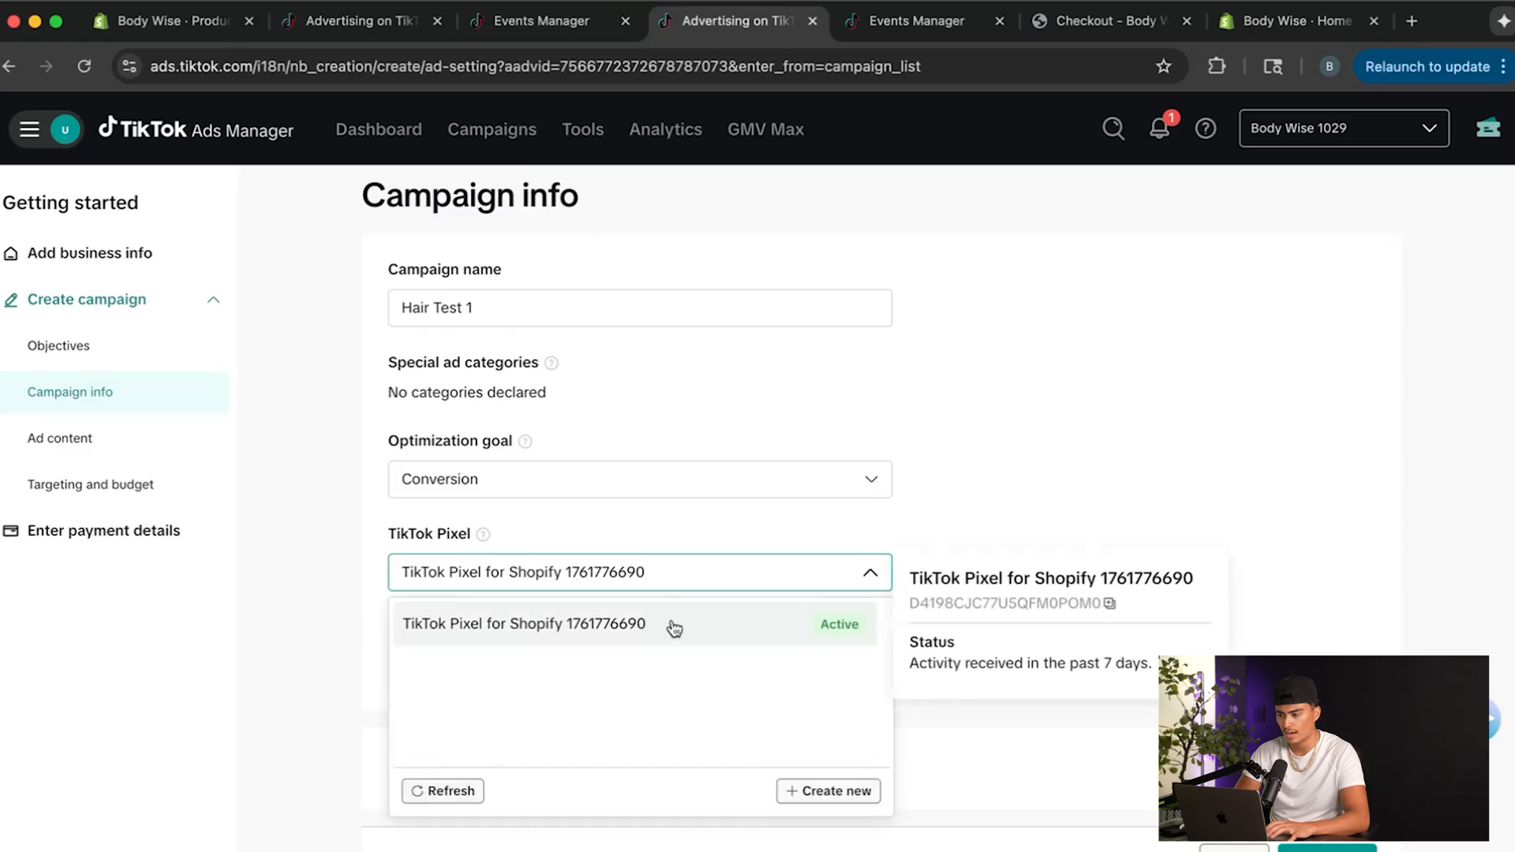
{"action": "left_click", "coordinate": [669, 505]}
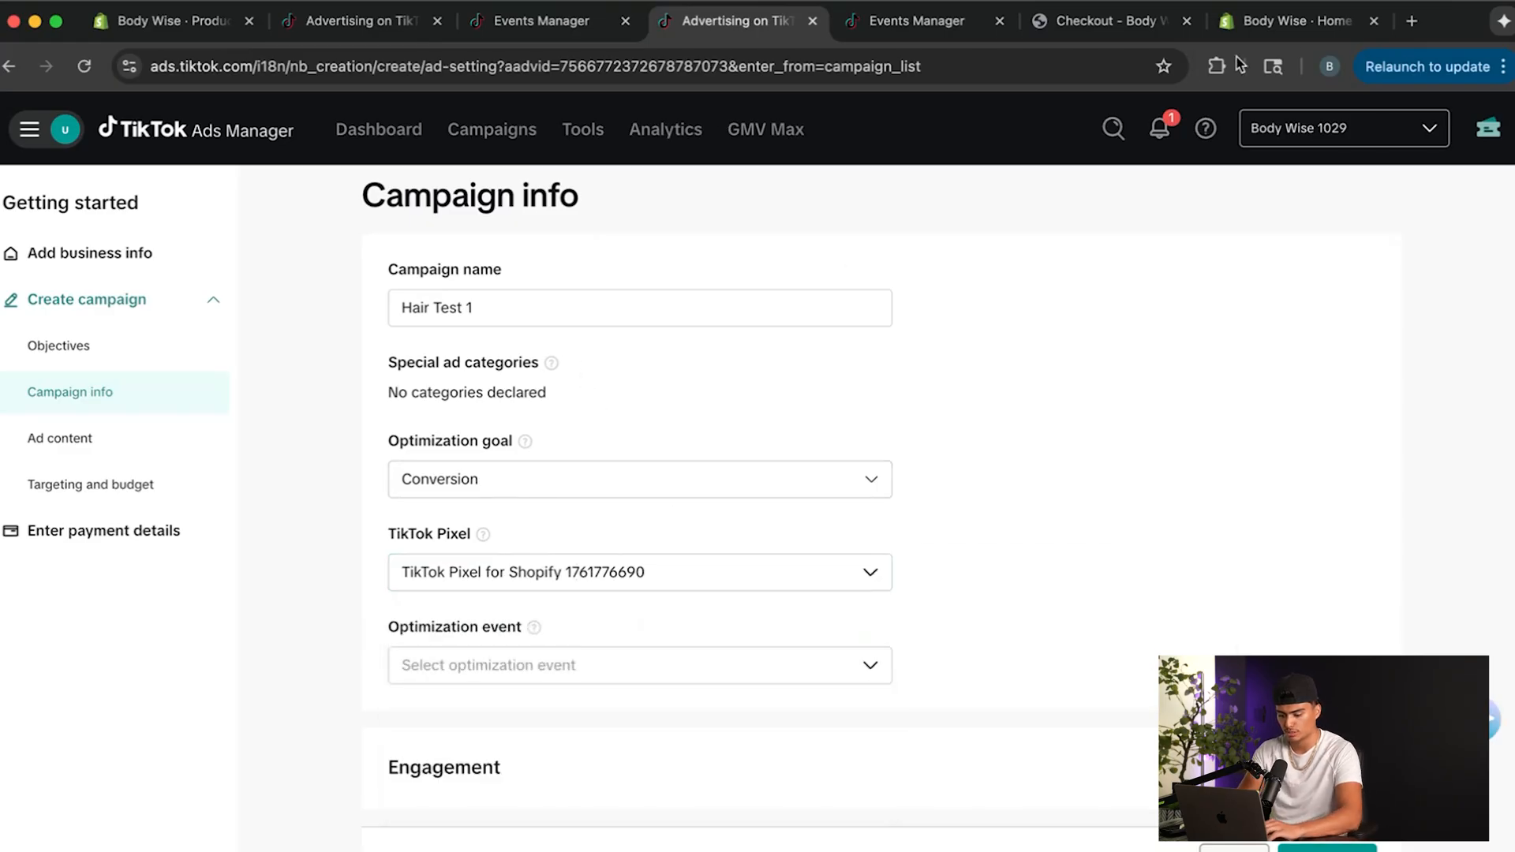
Open the Chrome Web Store in a new tab and find the TikTok Pixel Helper extension's page.
{"action": "left_click", "coordinate": [1408, 24]}
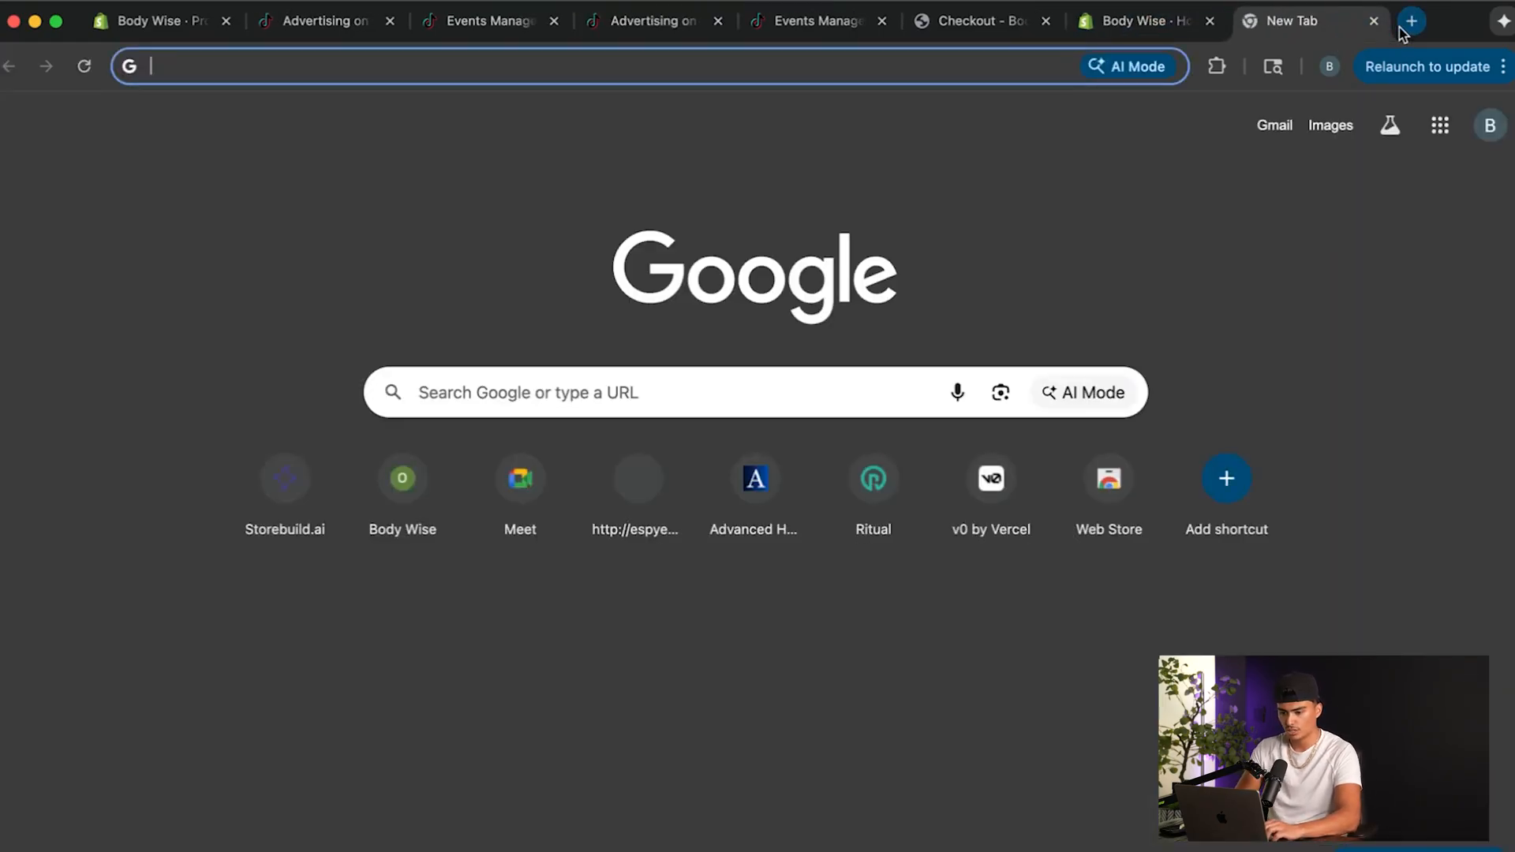
{"action": "type", "text": "chrome e"}
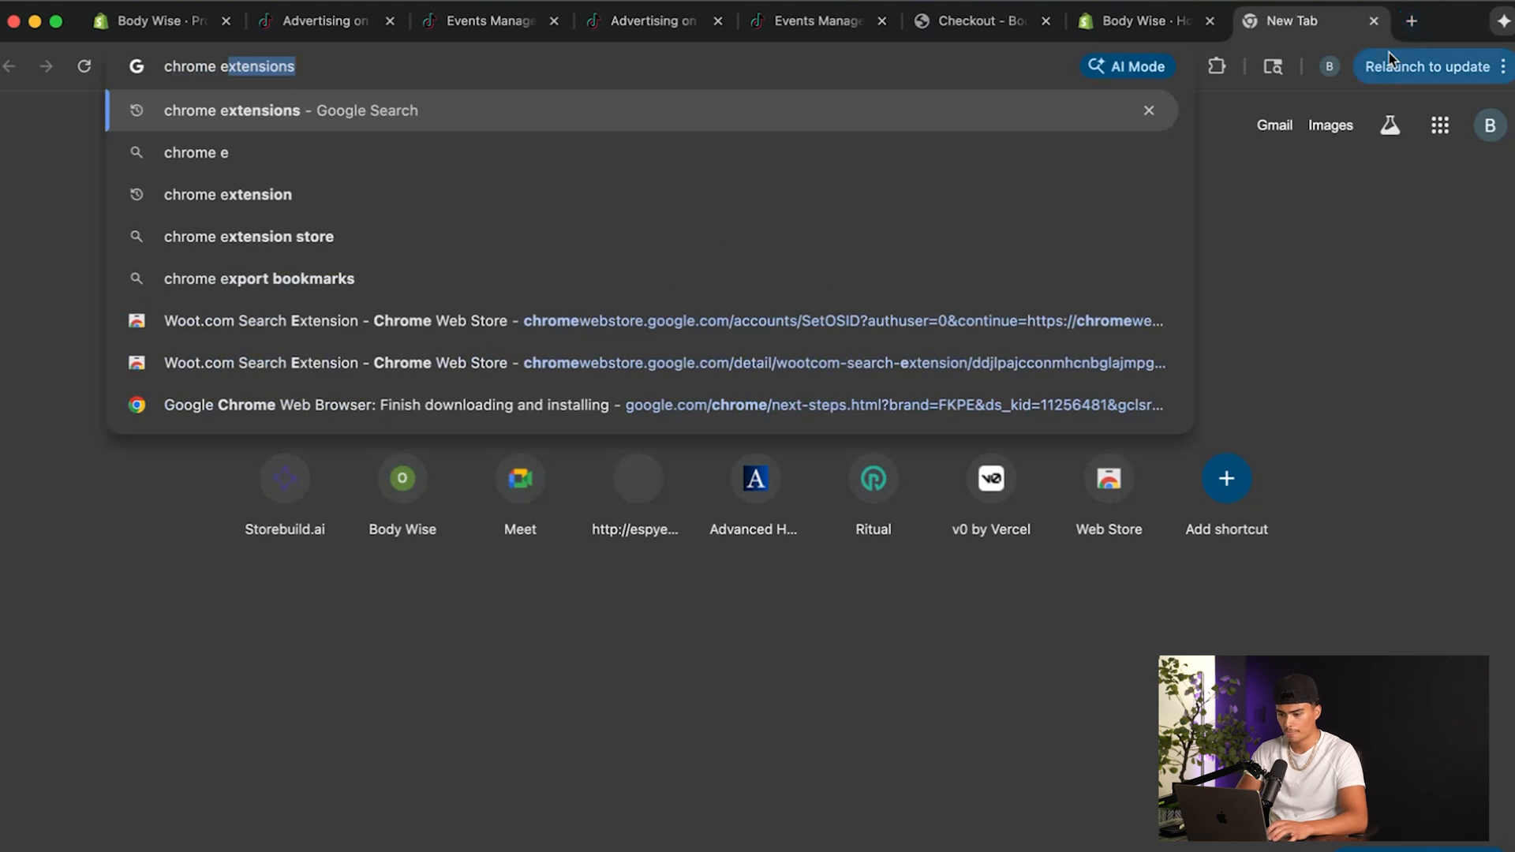
{"action": "key", "text": "Return"}
{"action": "left_click", "coordinate": [442, 402]}
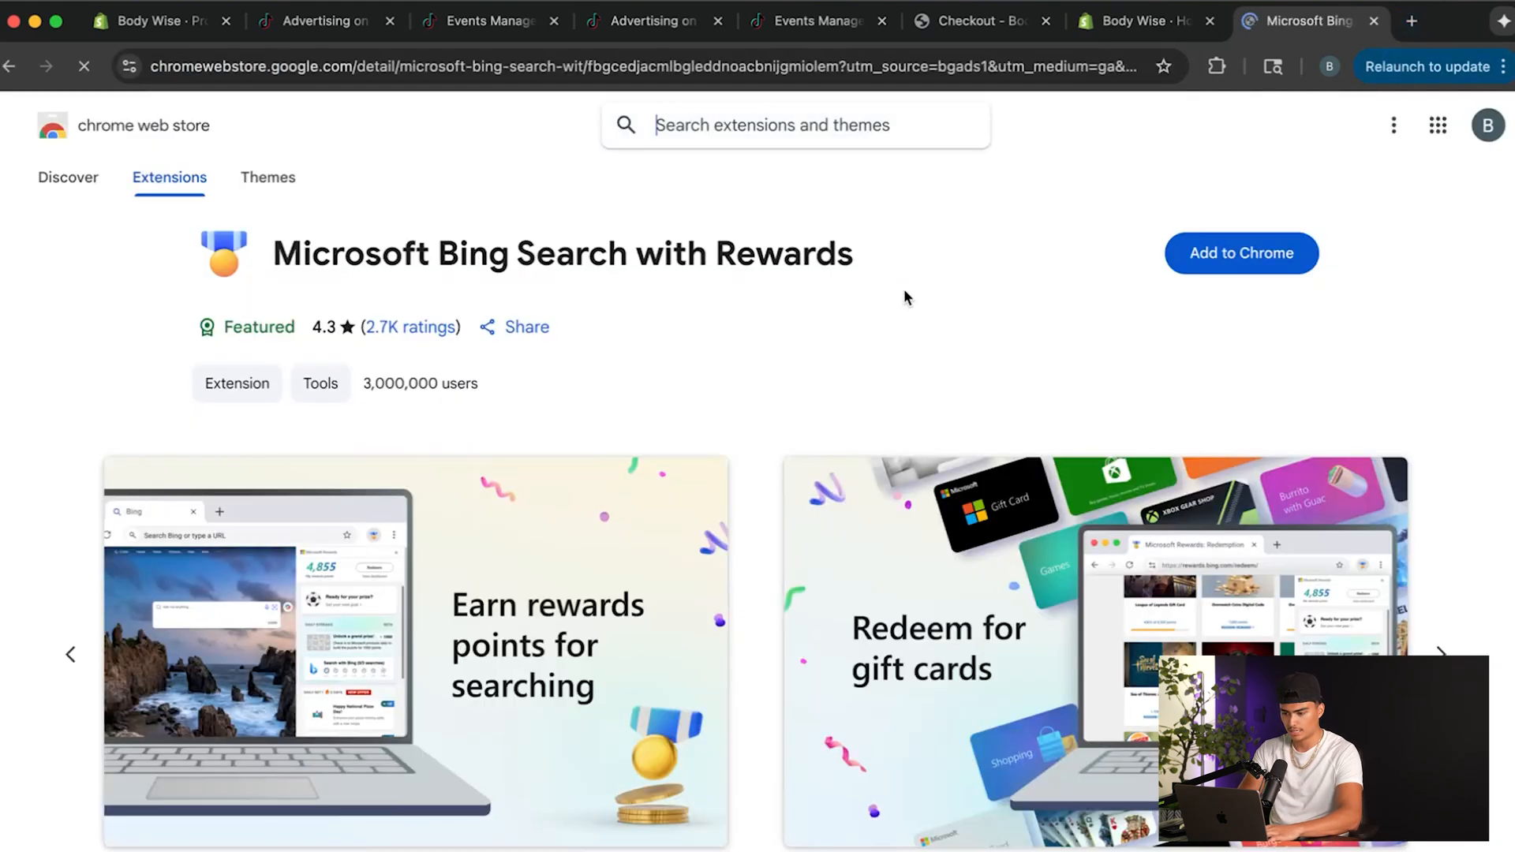
{"action": "left_click", "coordinate": [761, 123]}
{"action": "type", "text": "tikto"}
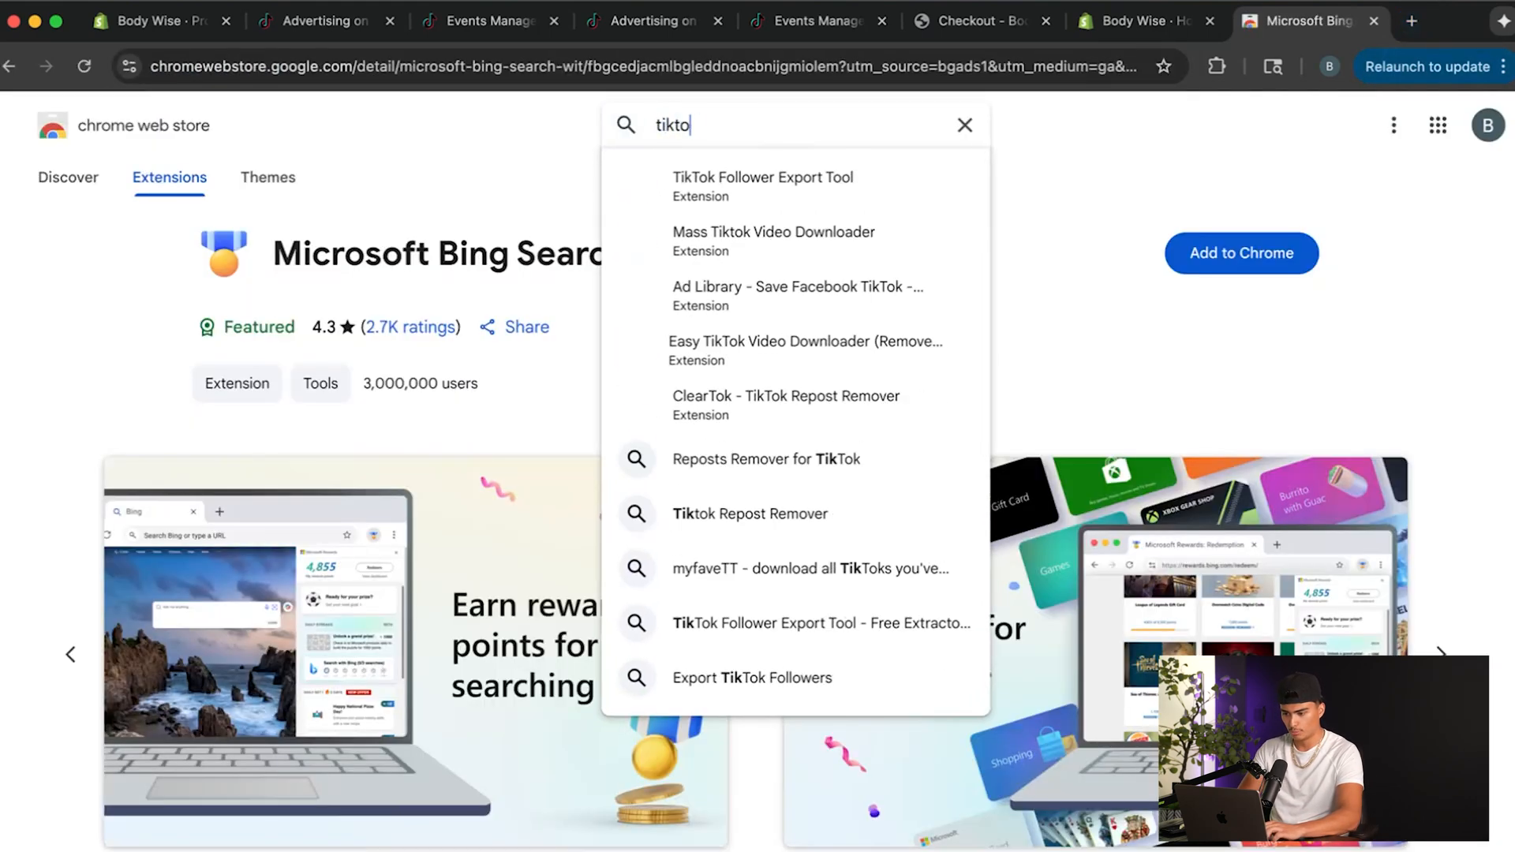
{"action": "type", "text": "k pix"}
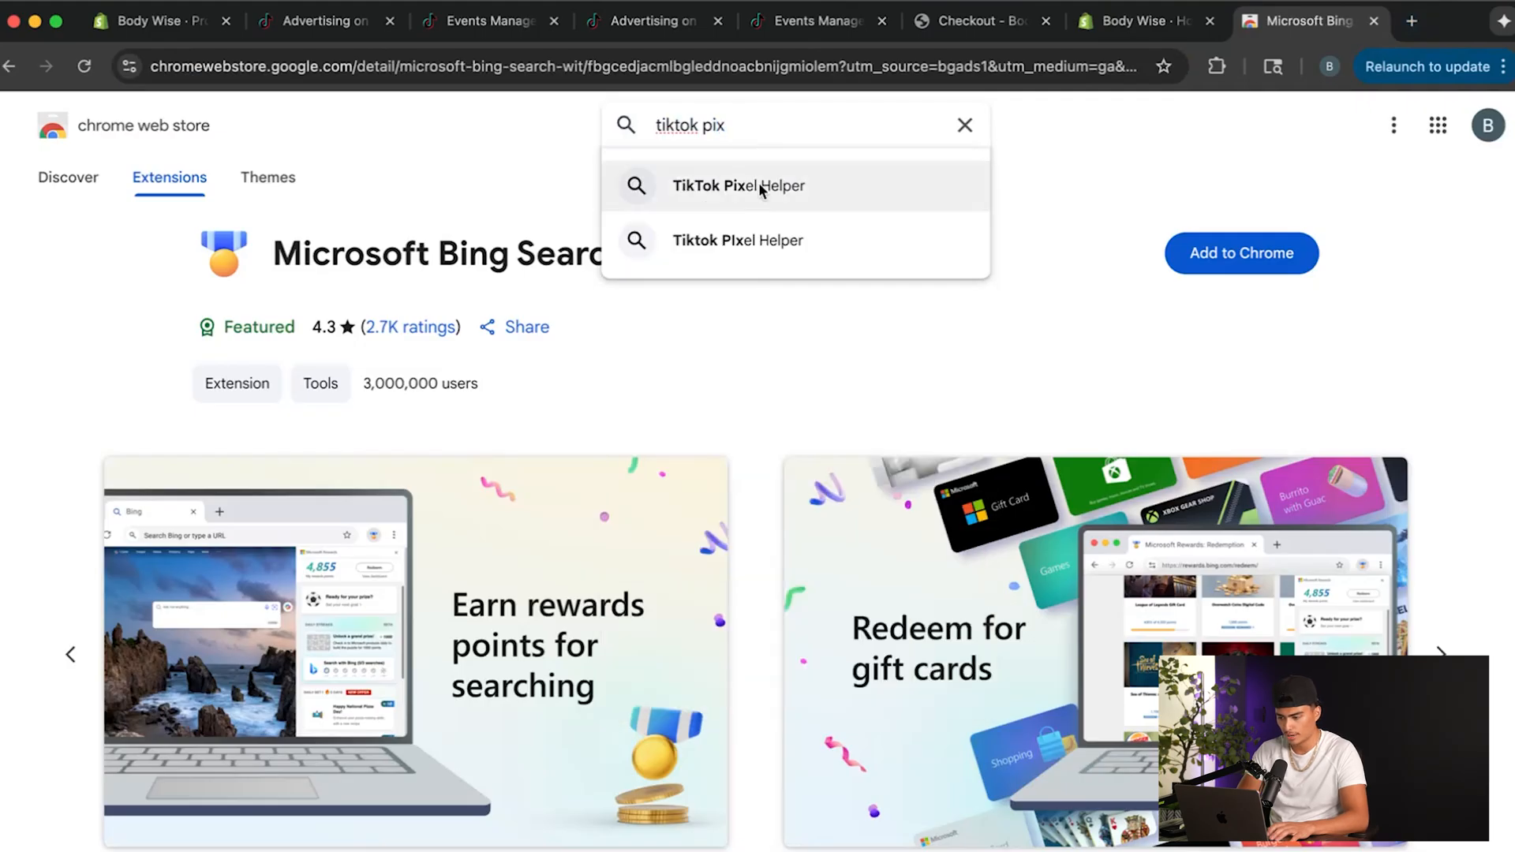
{"action": "left_click", "coordinate": [754, 186]}
{"action": "left_click", "coordinate": [761, 420]}
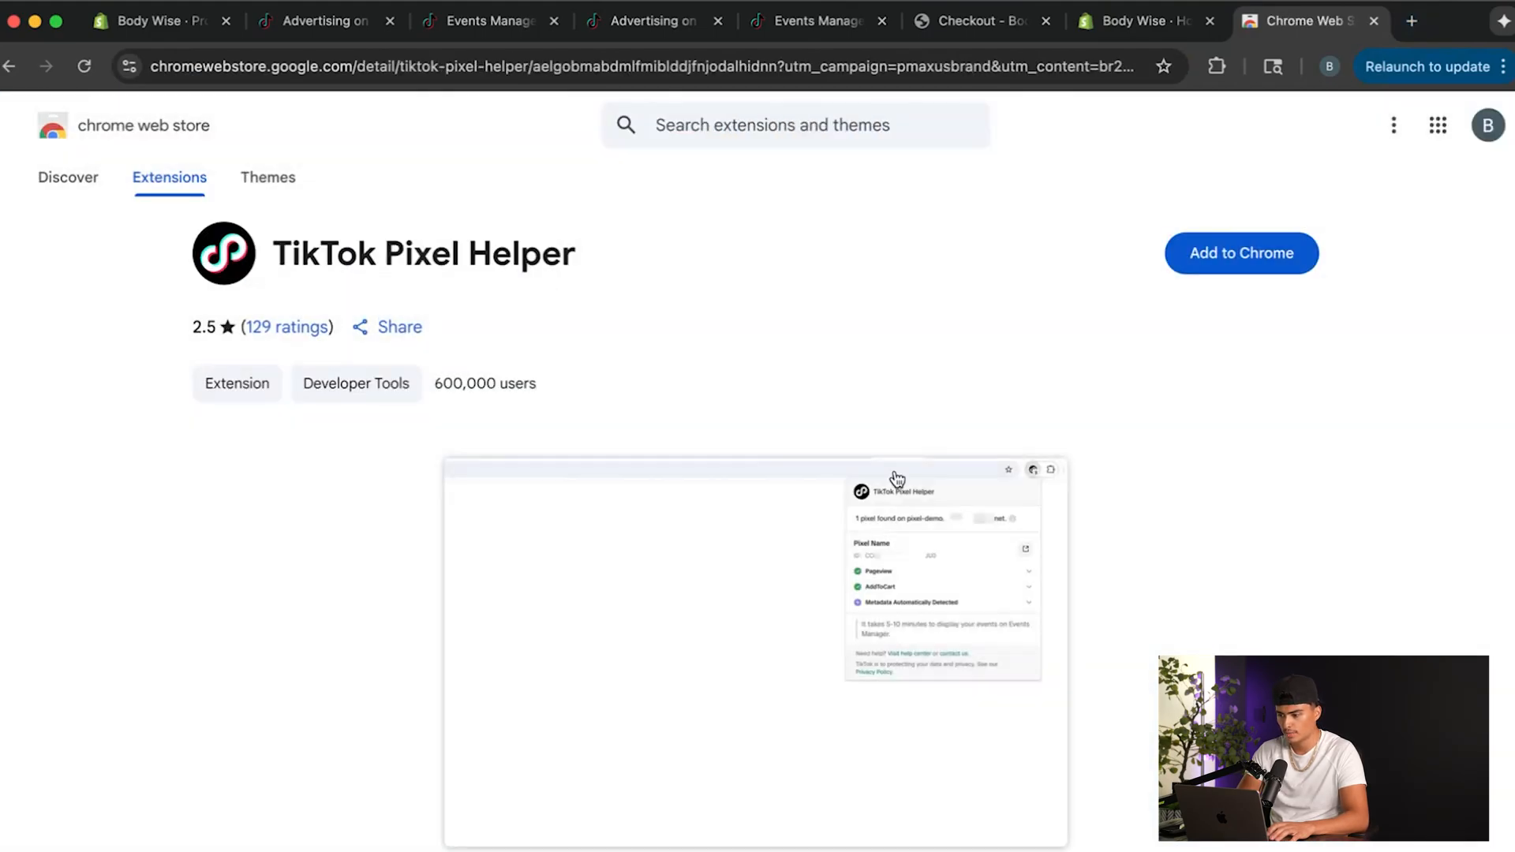
Install the TikTok Pixel Helper extension in Chrome and close its store page.
{"action": "left_click", "coordinate": [1220, 261]}
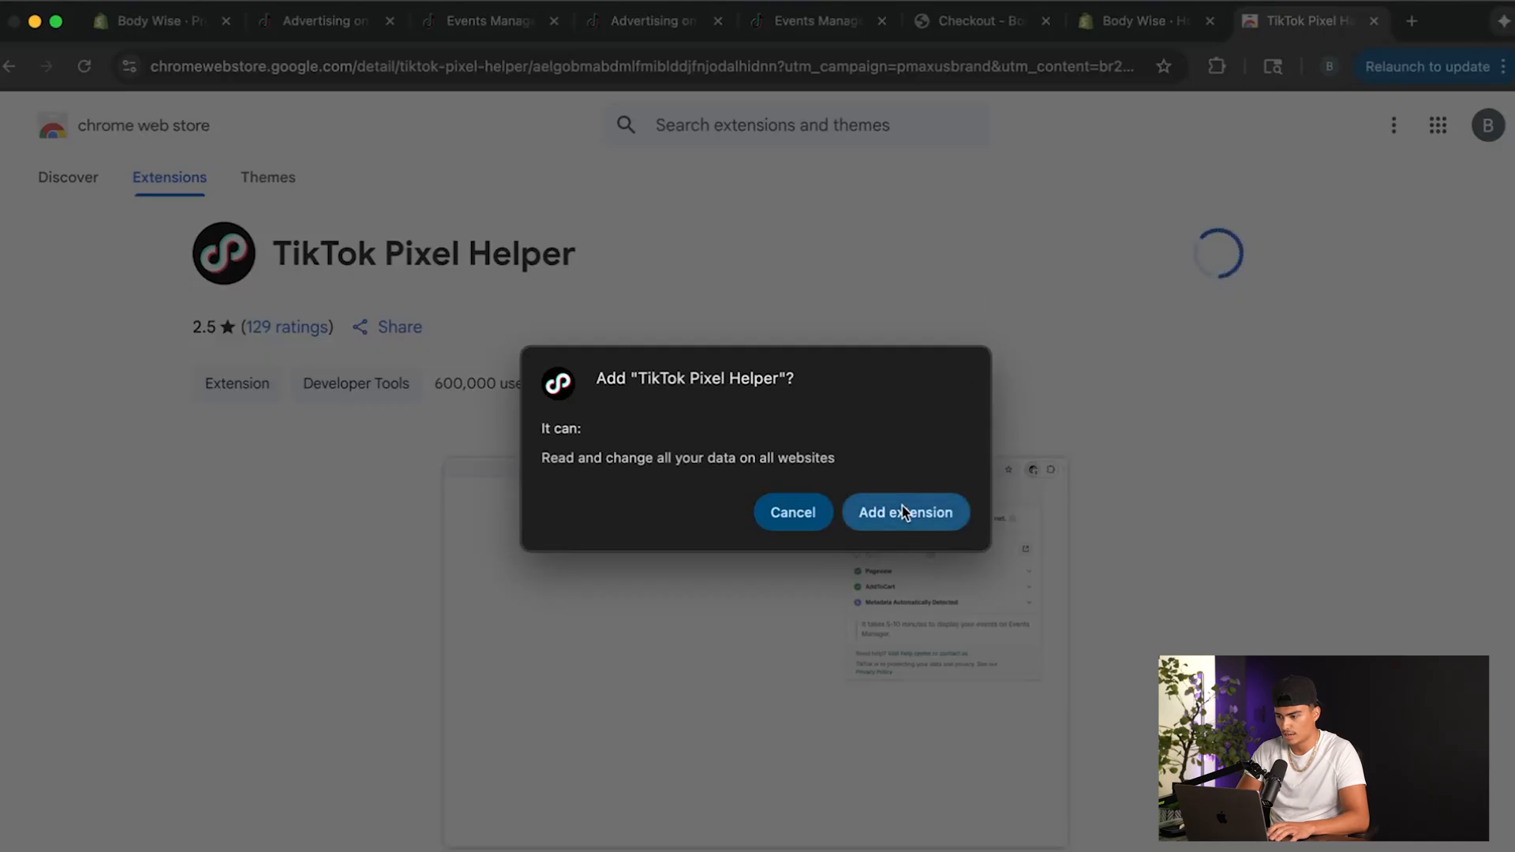
{"action": "left_click", "coordinate": [902, 509]}
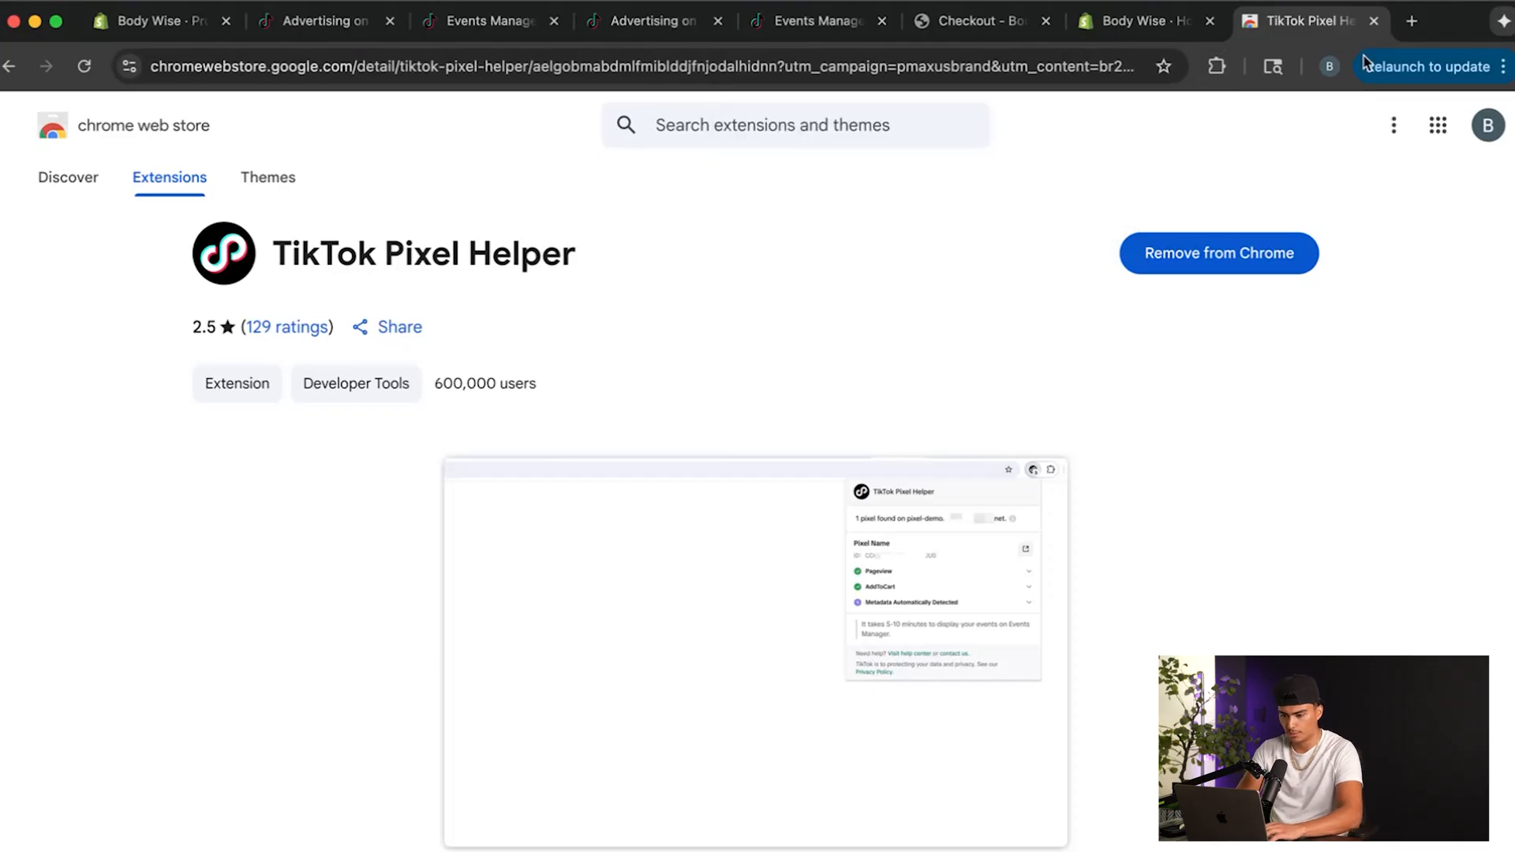
{"action": "left_click", "coordinate": [1374, 21]}
Open officialbodywise.com in a new tab and check its pixel and events with TikTok Pixel Helper.
{"action": "left_click", "coordinate": [1408, 24]}
{"action": "type", "text": "off"}
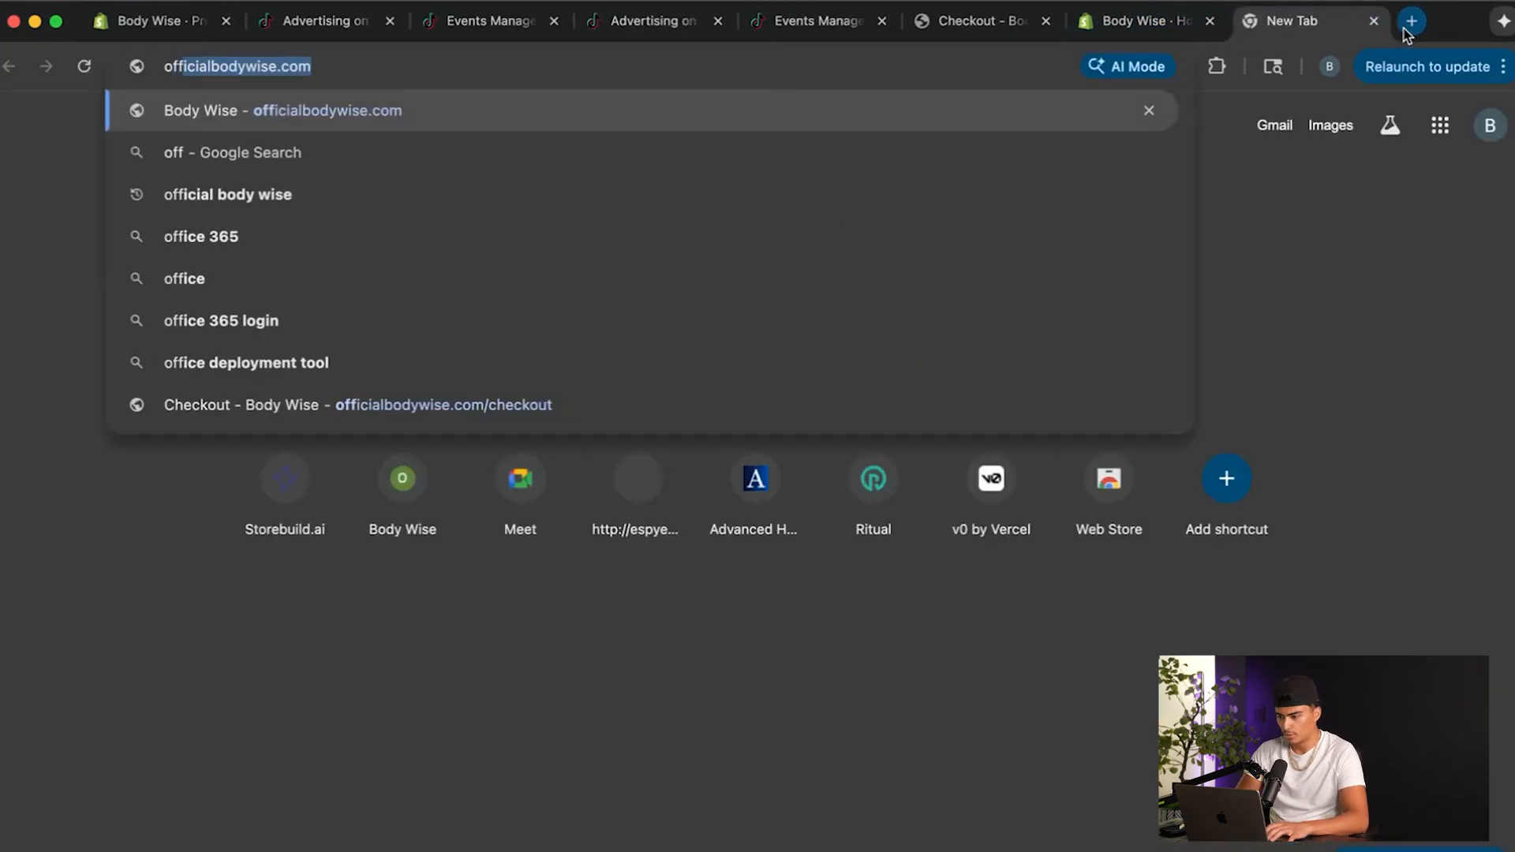
{"action": "key", "text": "Return"}
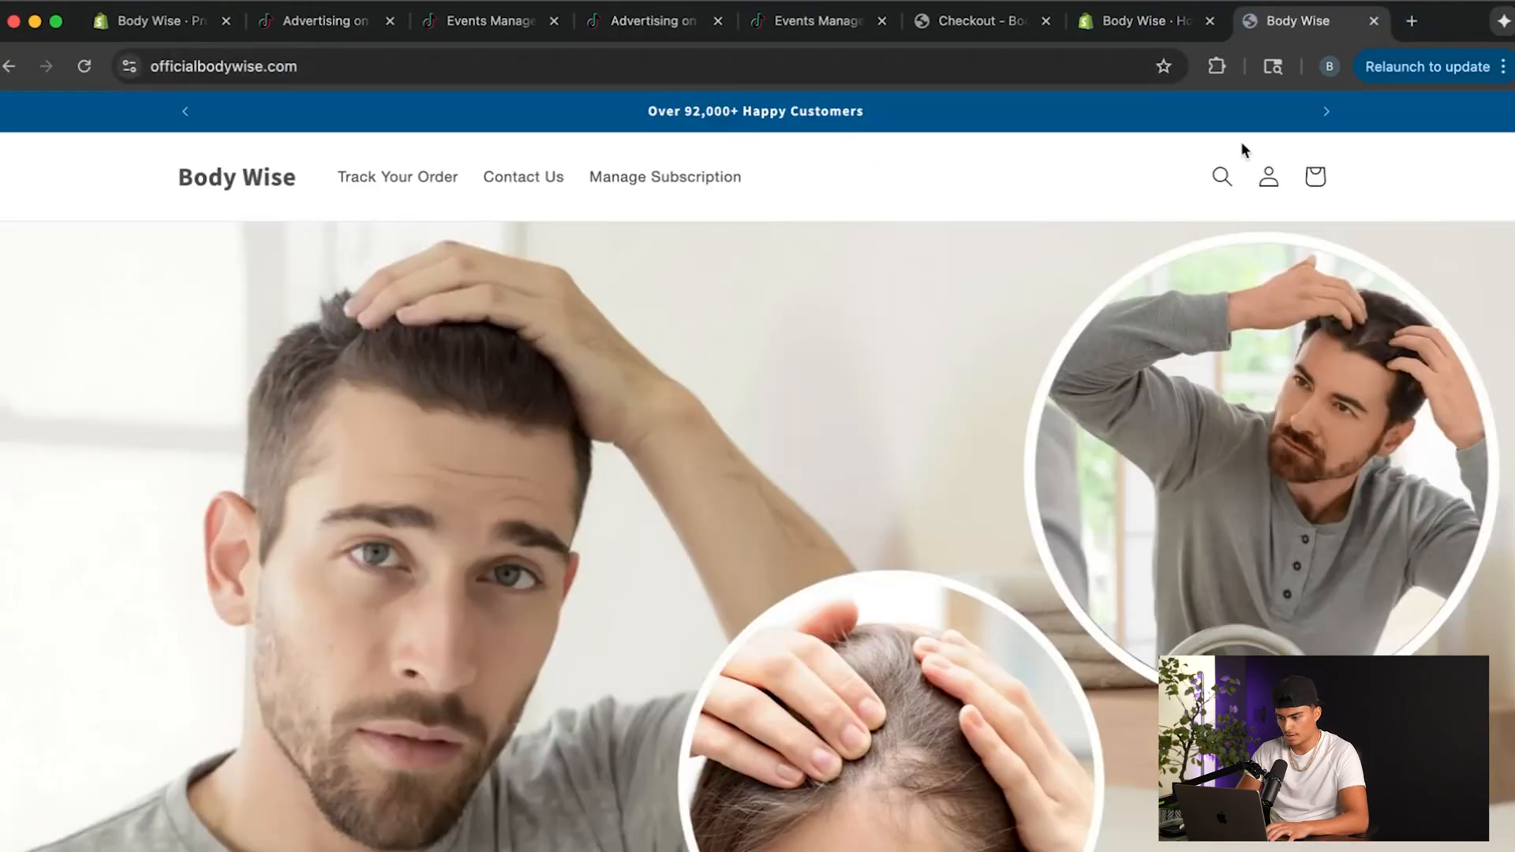
{"action": "left_click", "coordinate": [1217, 66]}
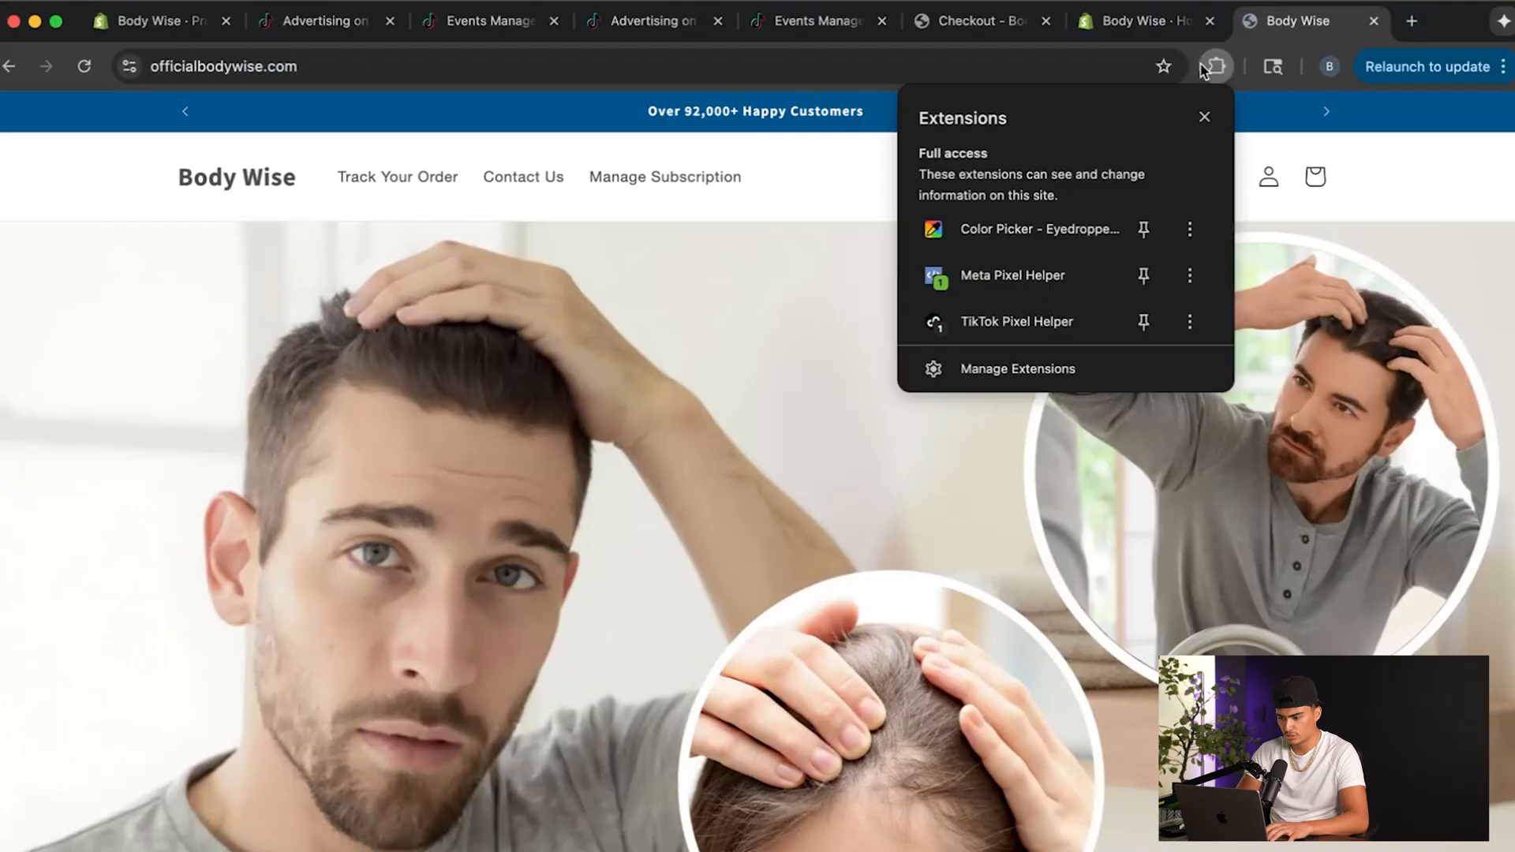
{"action": "left_click", "coordinate": [1004, 314]}
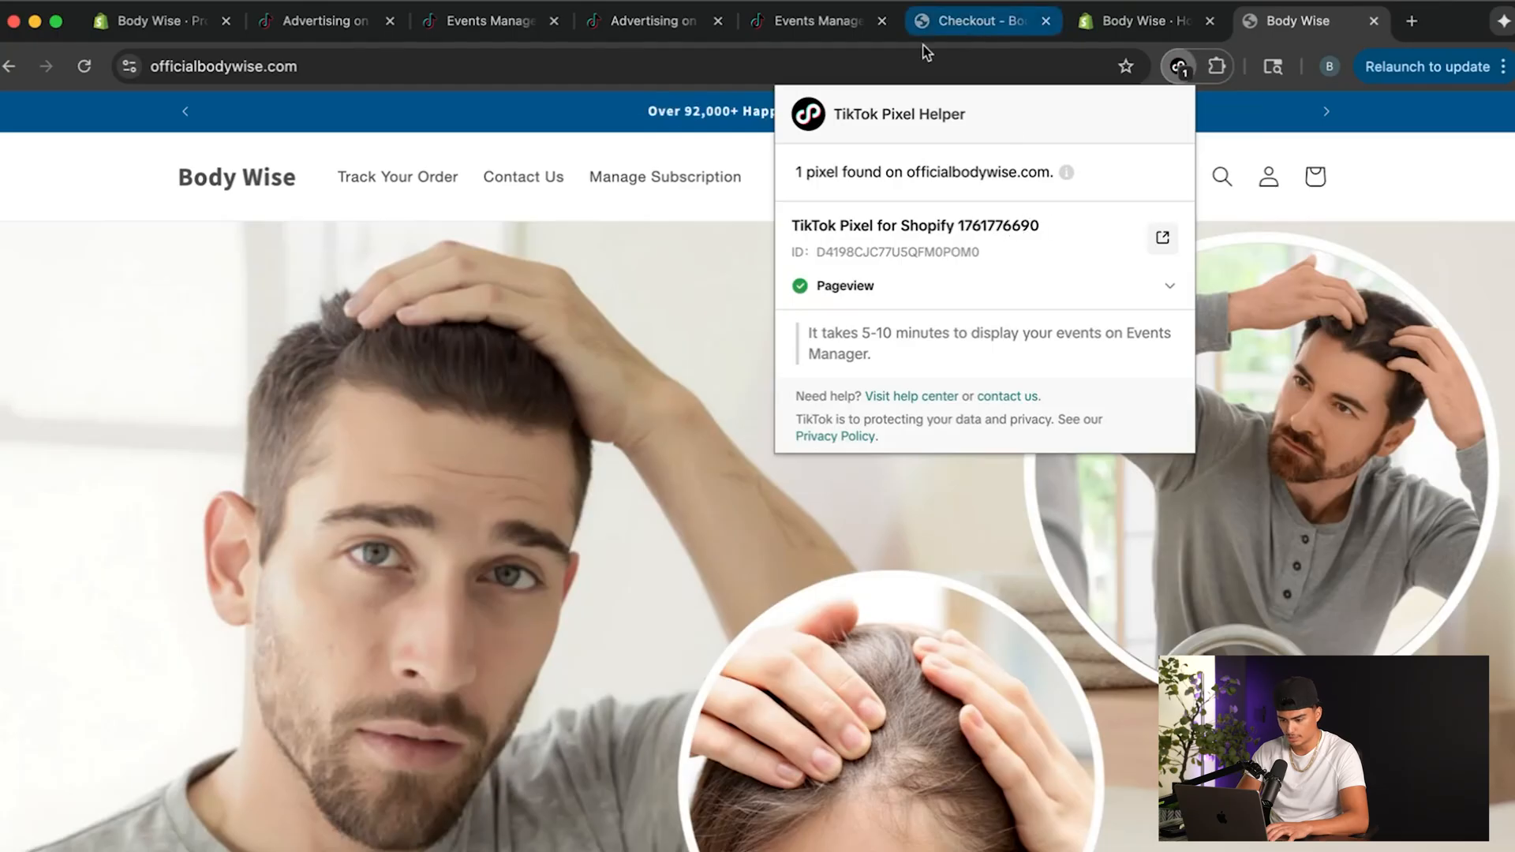
Return to the Hair Test 1 campaign draft and set its optimization event to Purchase.
{"action": "left_click", "coordinate": [551, 28]}
{"action": "left_click", "coordinate": [631, 28]}
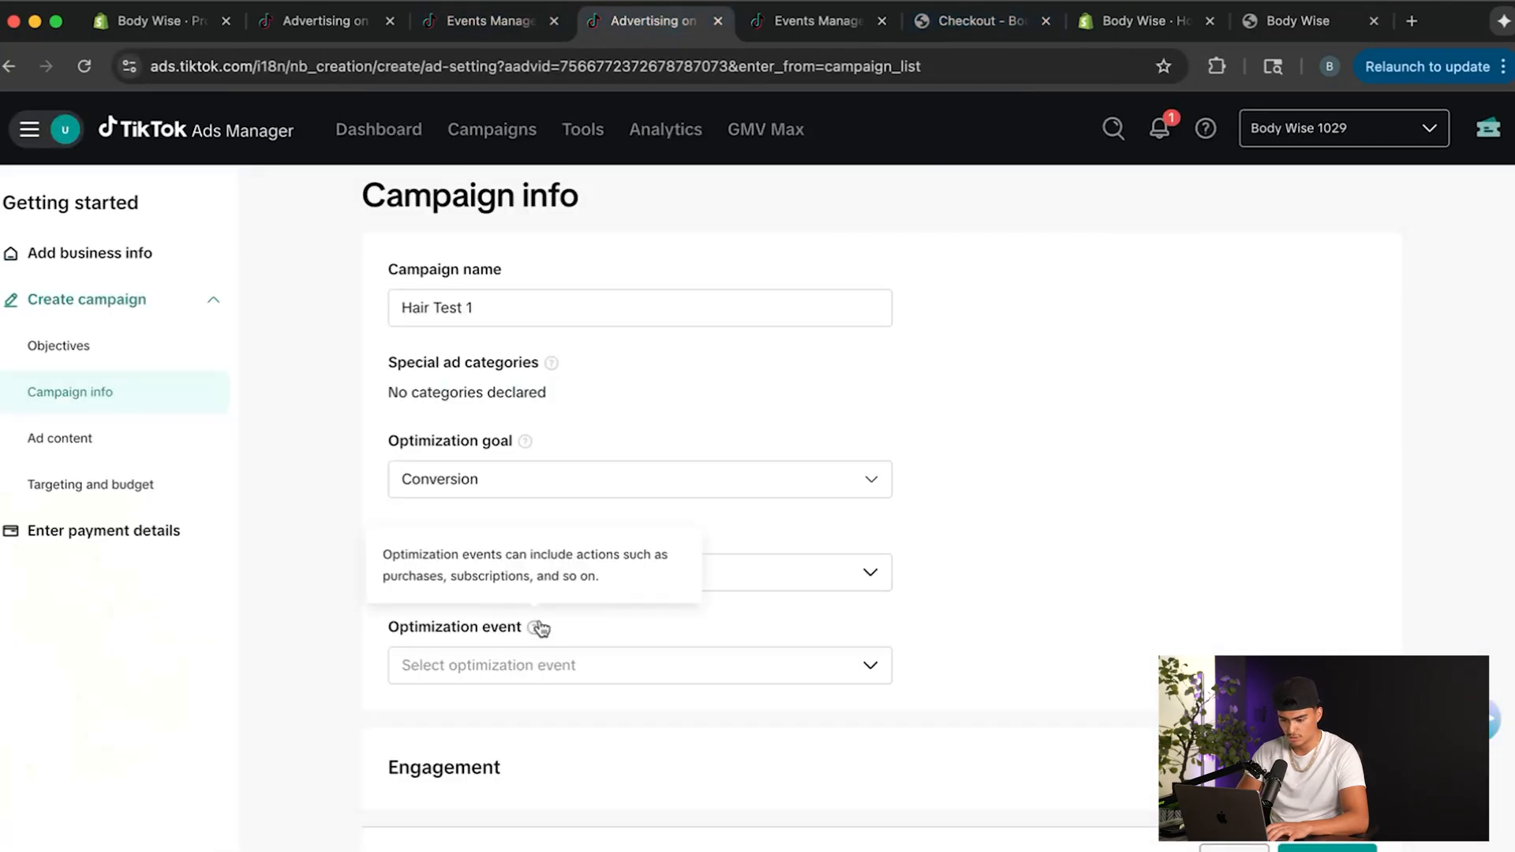
{"action": "scroll", "coordinate": [630, 572], "scroll_direction": "down", "scroll_amount": 2}
{"action": "left_click", "coordinate": [627, 580]}
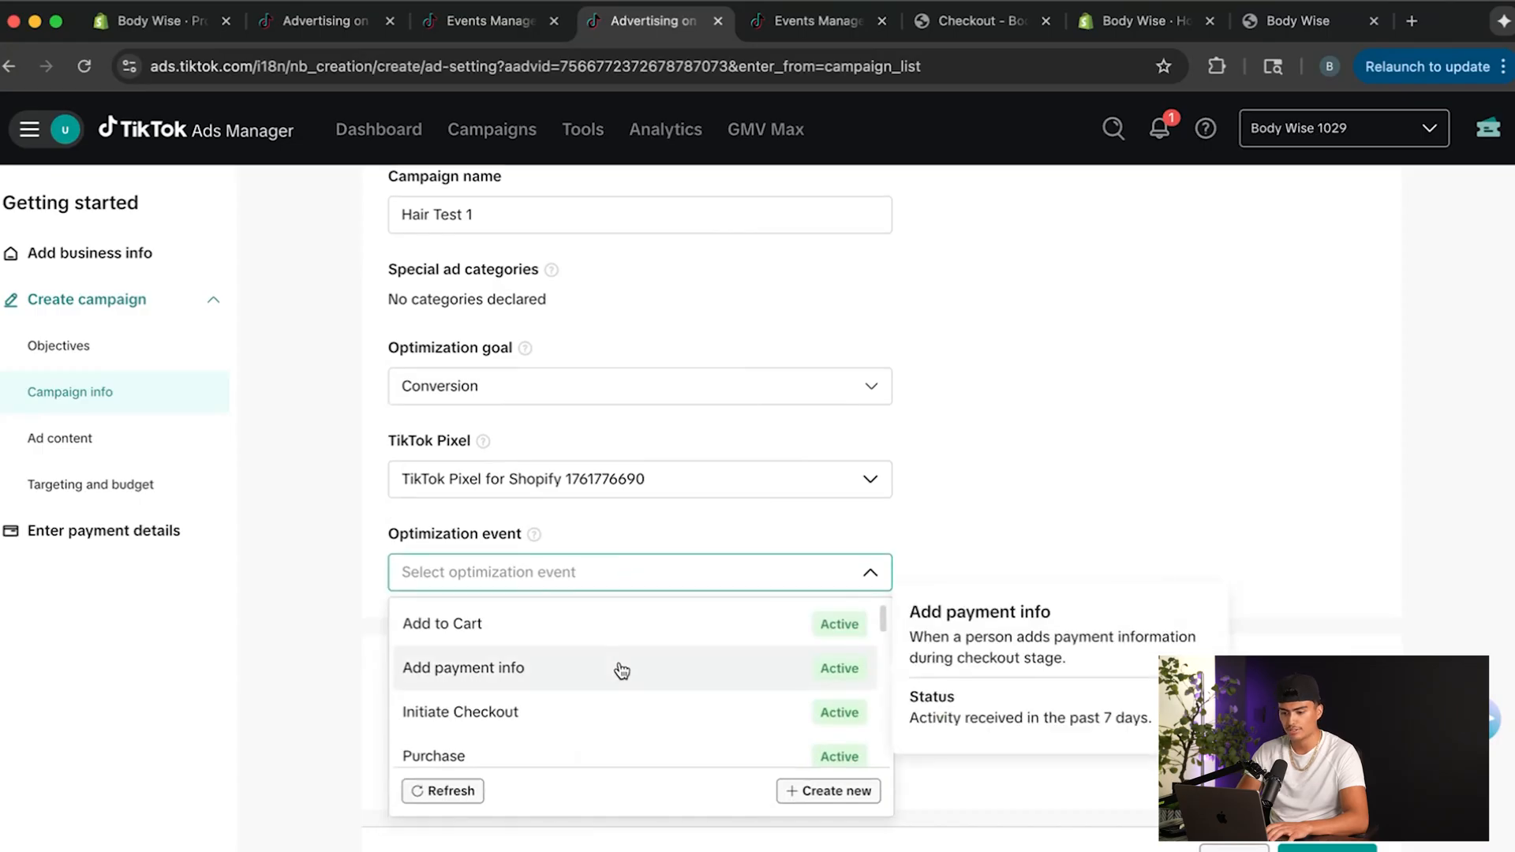
{"action": "scroll", "coordinate": [618, 679], "scroll_direction": "down", "scroll_amount": 2}
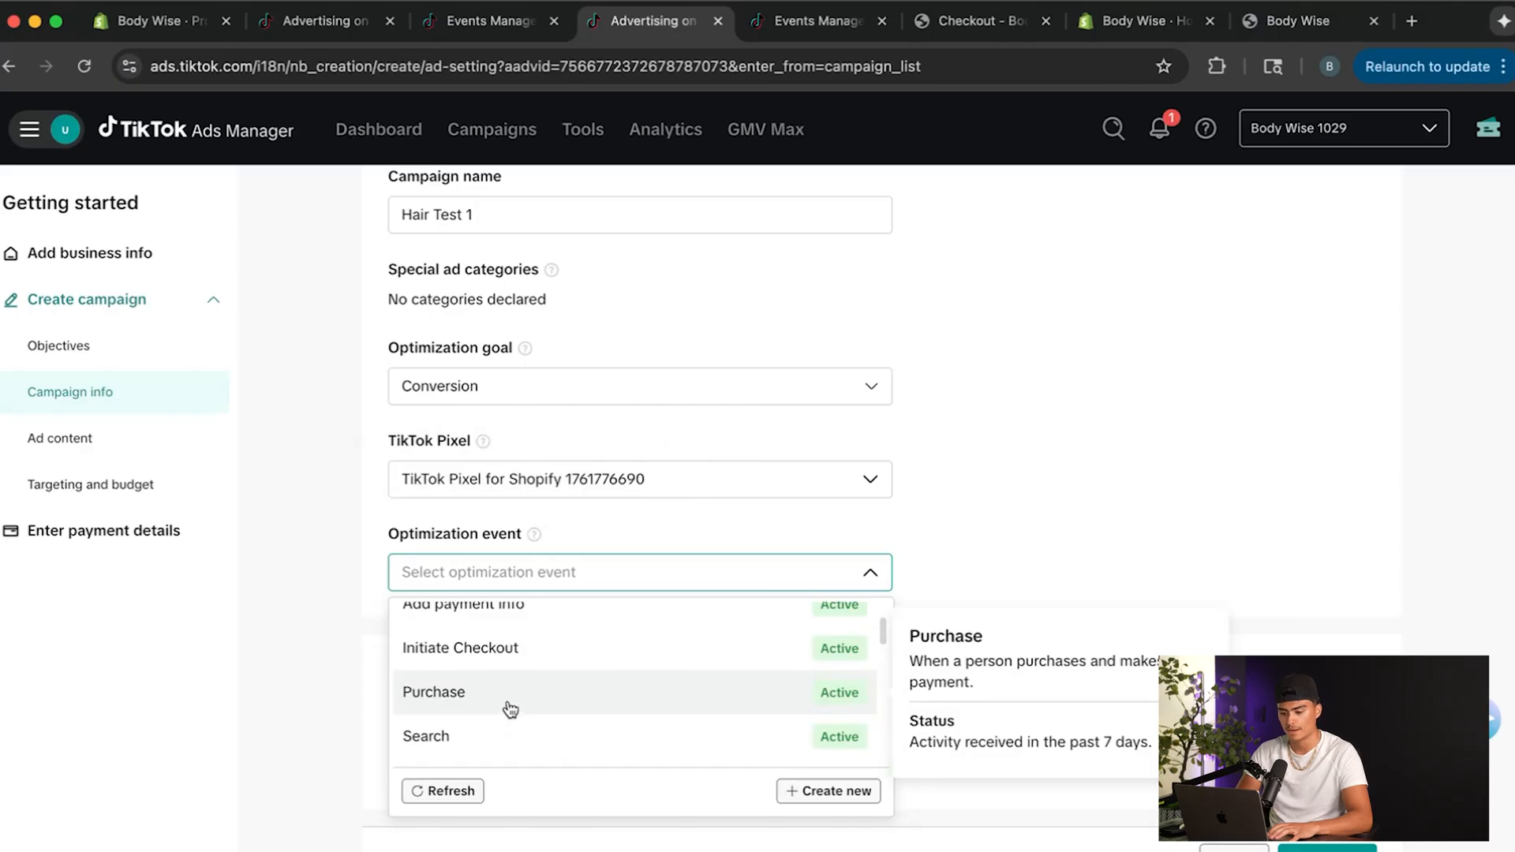
{"action": "left_click", "coordinate": [462, 709]}
Turn off user comments and video downloads in the engagement settings and continue to the ad content.
{"action": "scroll", "coordinate": [464, 710], "scroll_direction": "down", "scroll_amount": 3}
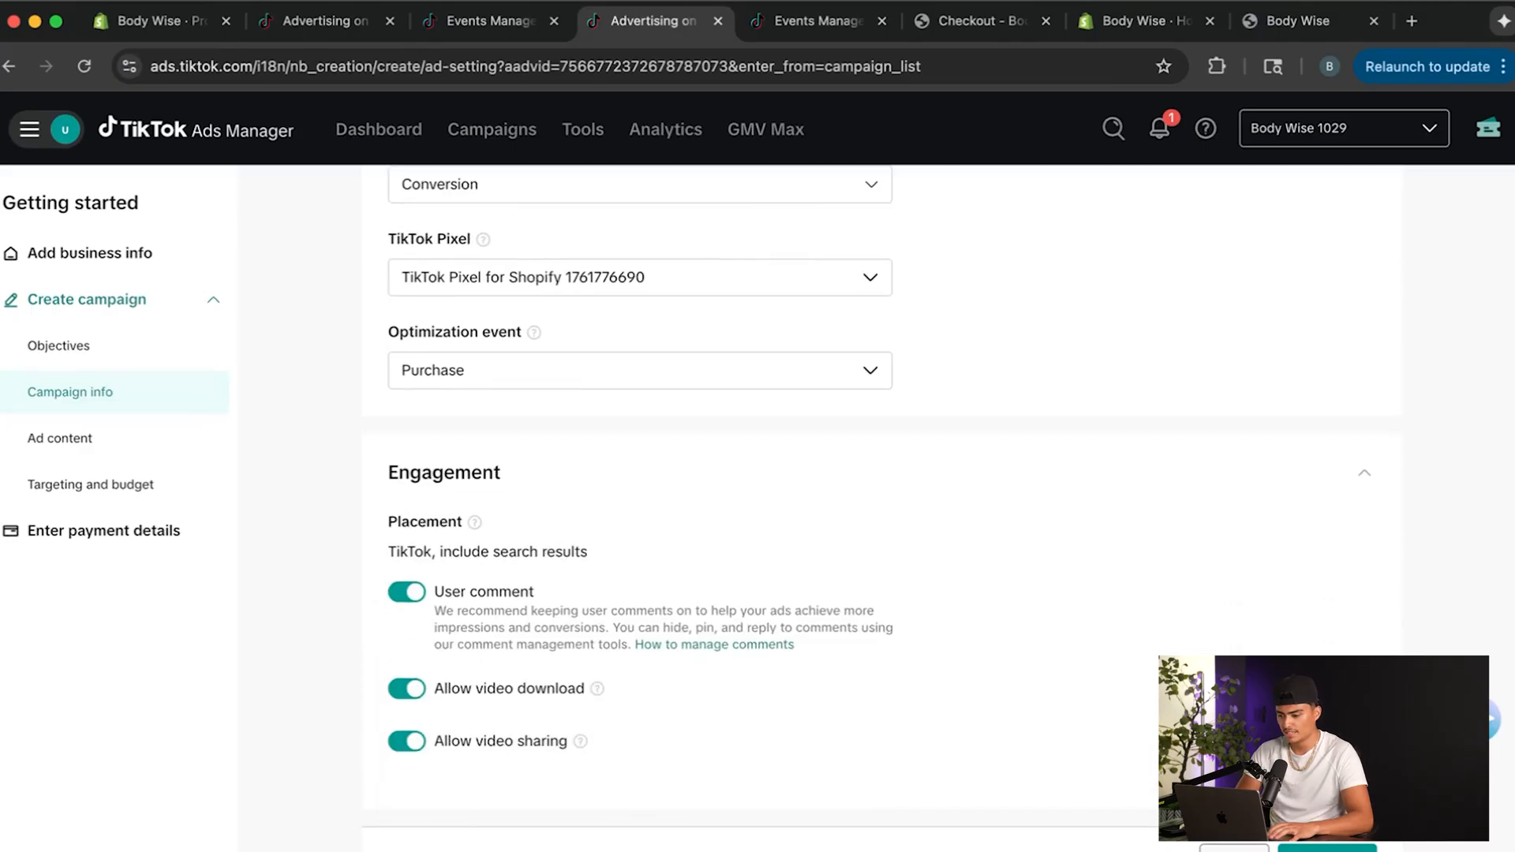
{"action": "scroll", "coordinate": [639, 473], "scroll_direction": "up", "scroll_amount": 2}
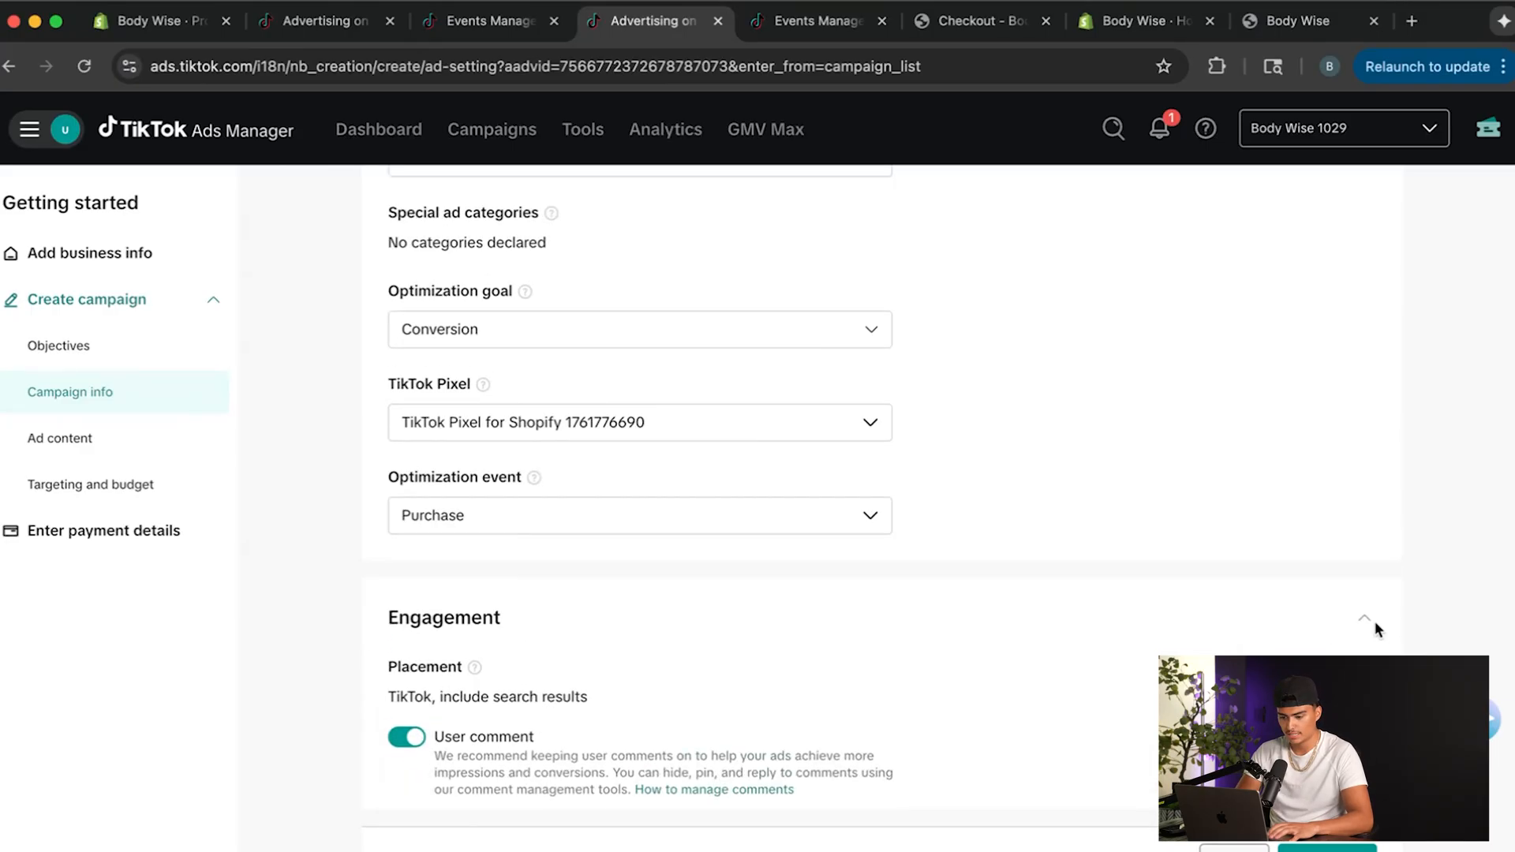
{"action": "scroll", "coordinate": [1220, 601], "scroll_direction": "down", "scroll_amount": 2}
{"action": "scroll", "coordinate": [574, 600], "scroll_direction": "down", "scroll_amount": 1}
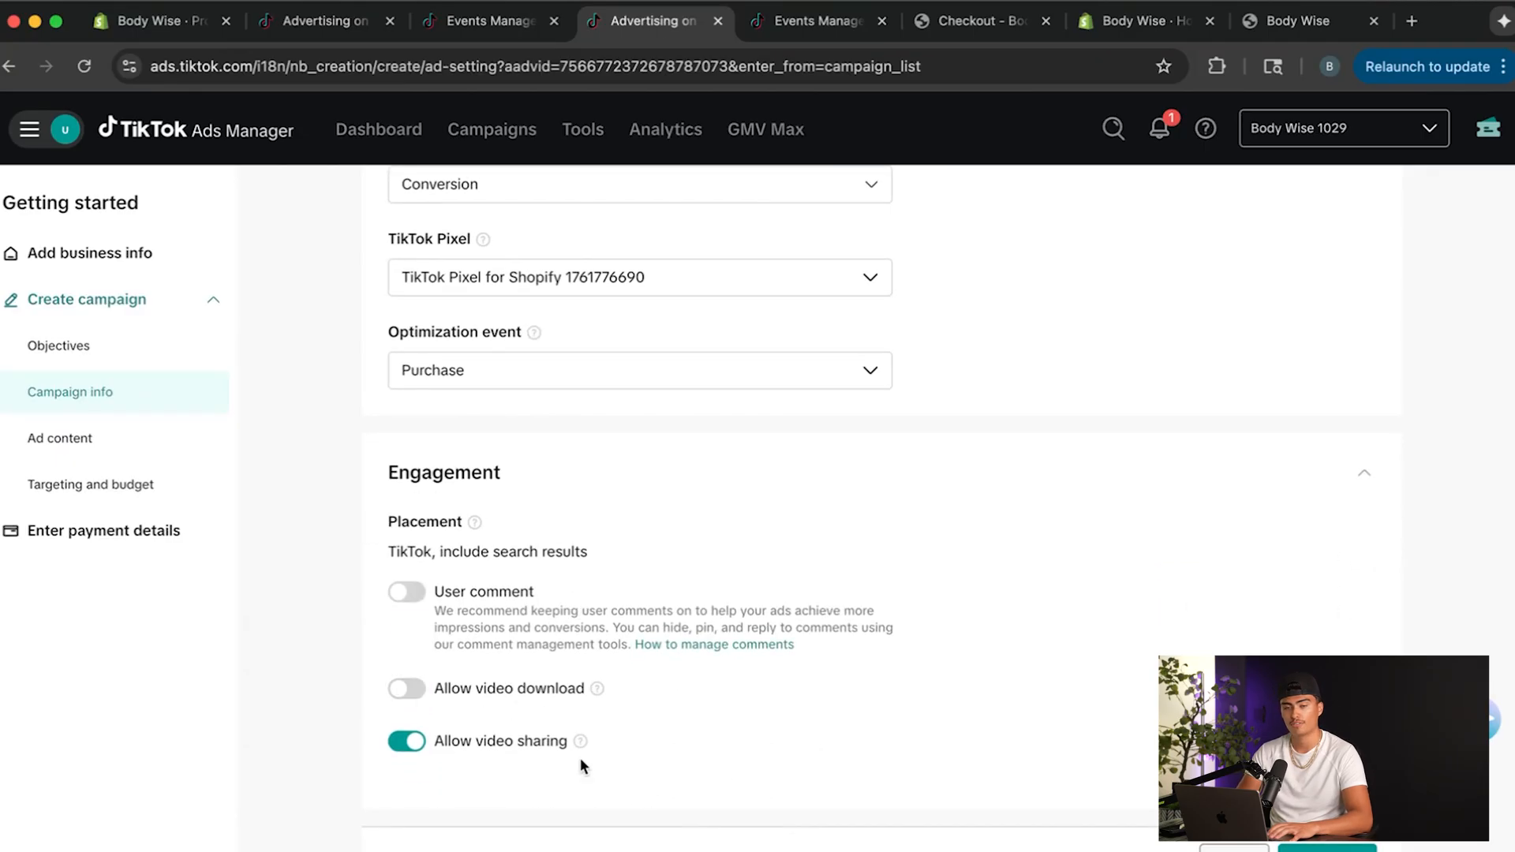
{"action": "left_click", "coordinate": [403, 689]}
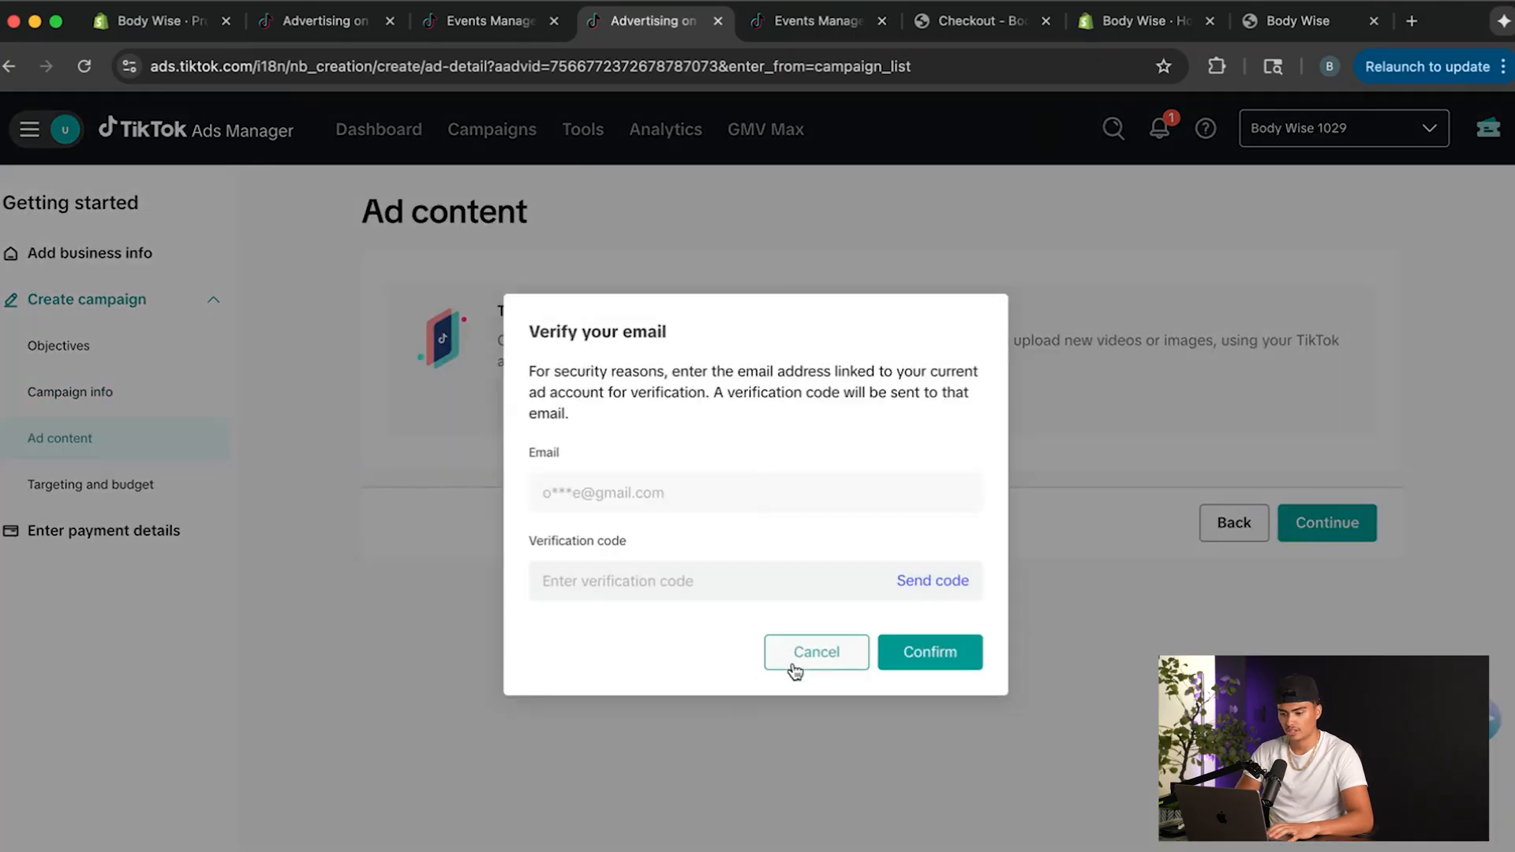
Cancel and reopen the e-mail verification for connecting a TikTok account, and request a verification code.
{"action": "left_click", "coordinate": [797, 658]}
{"action": "left_click", "coordinate": [615, 416]}
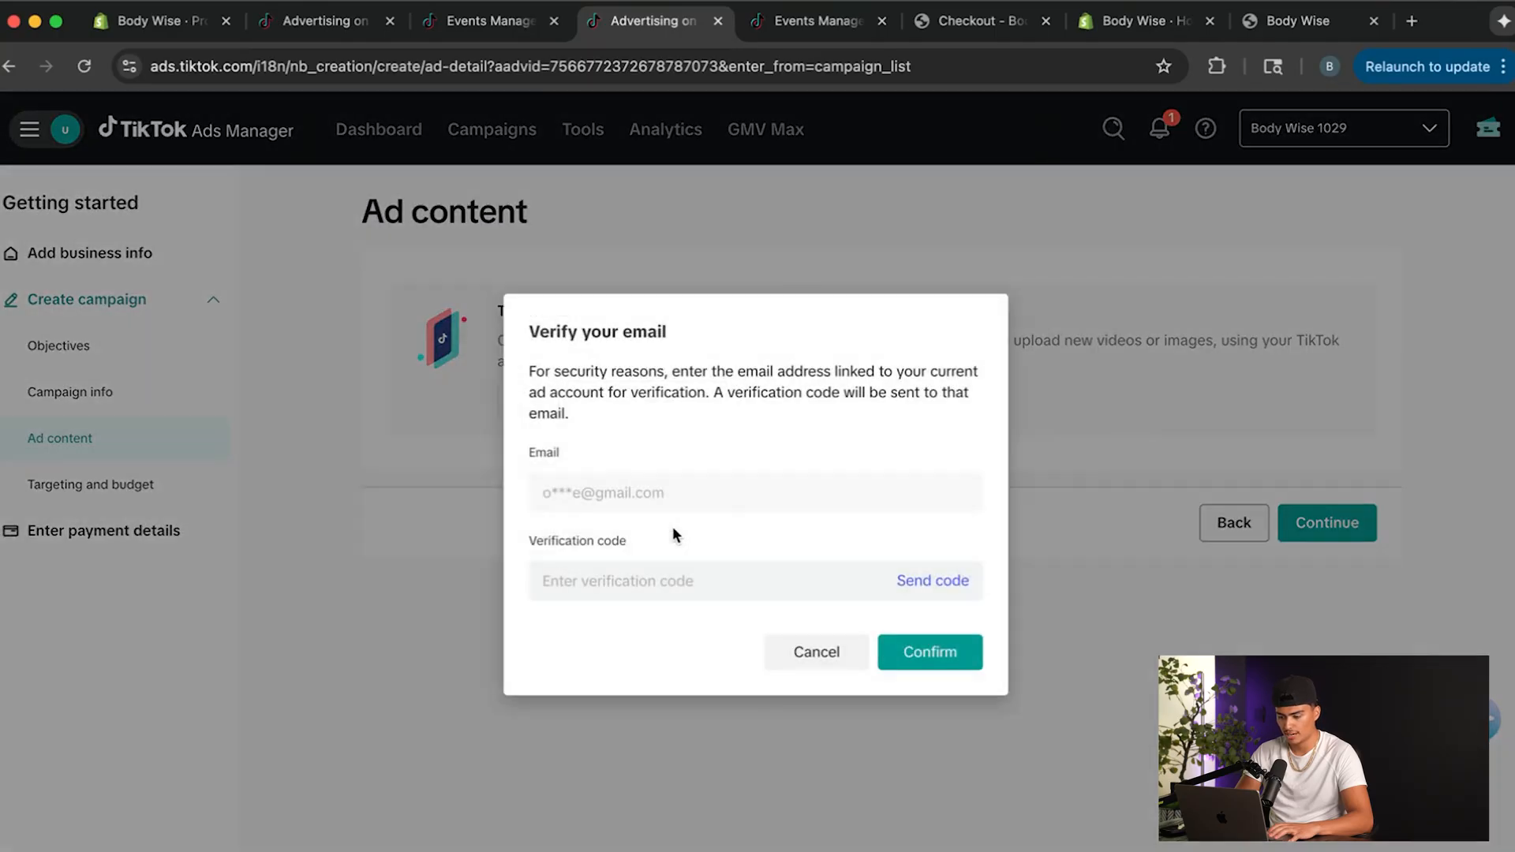
{"action": "left_click", "coordinate": [811, 582]}
{"action": "left_click", "coordinate": [933, 581]}
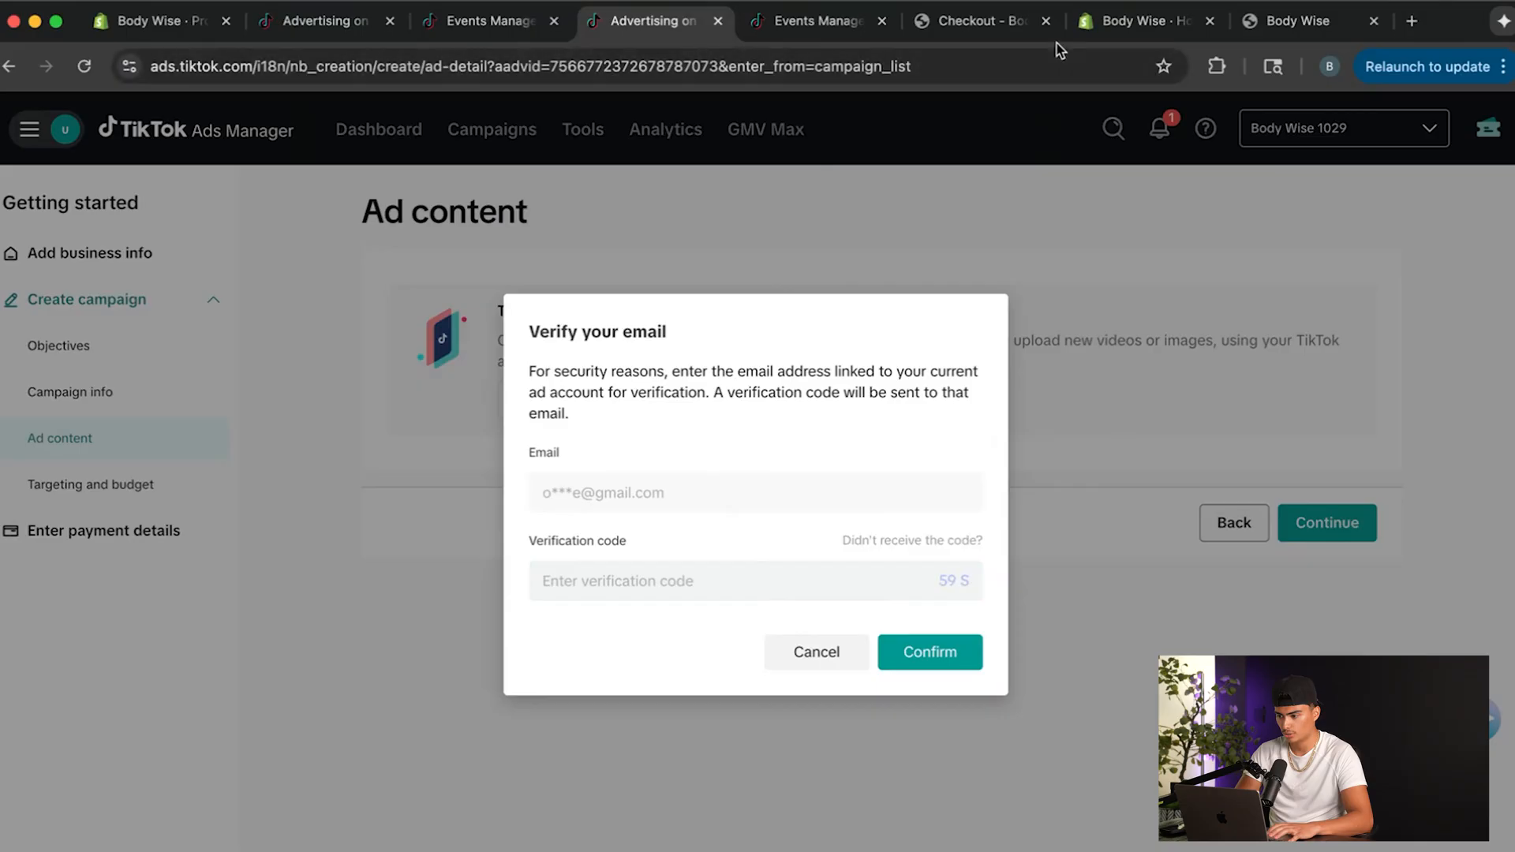
Get the verification code from the mailbox, enter it in the verification code field and confirm the e-mail.
{"action": "left_click", "coordinate": [1302, 20]}
{"action": "left_click", "coordinate": [1379, 24]}
{"action": "left_click", "coordinate": [887, 651]}
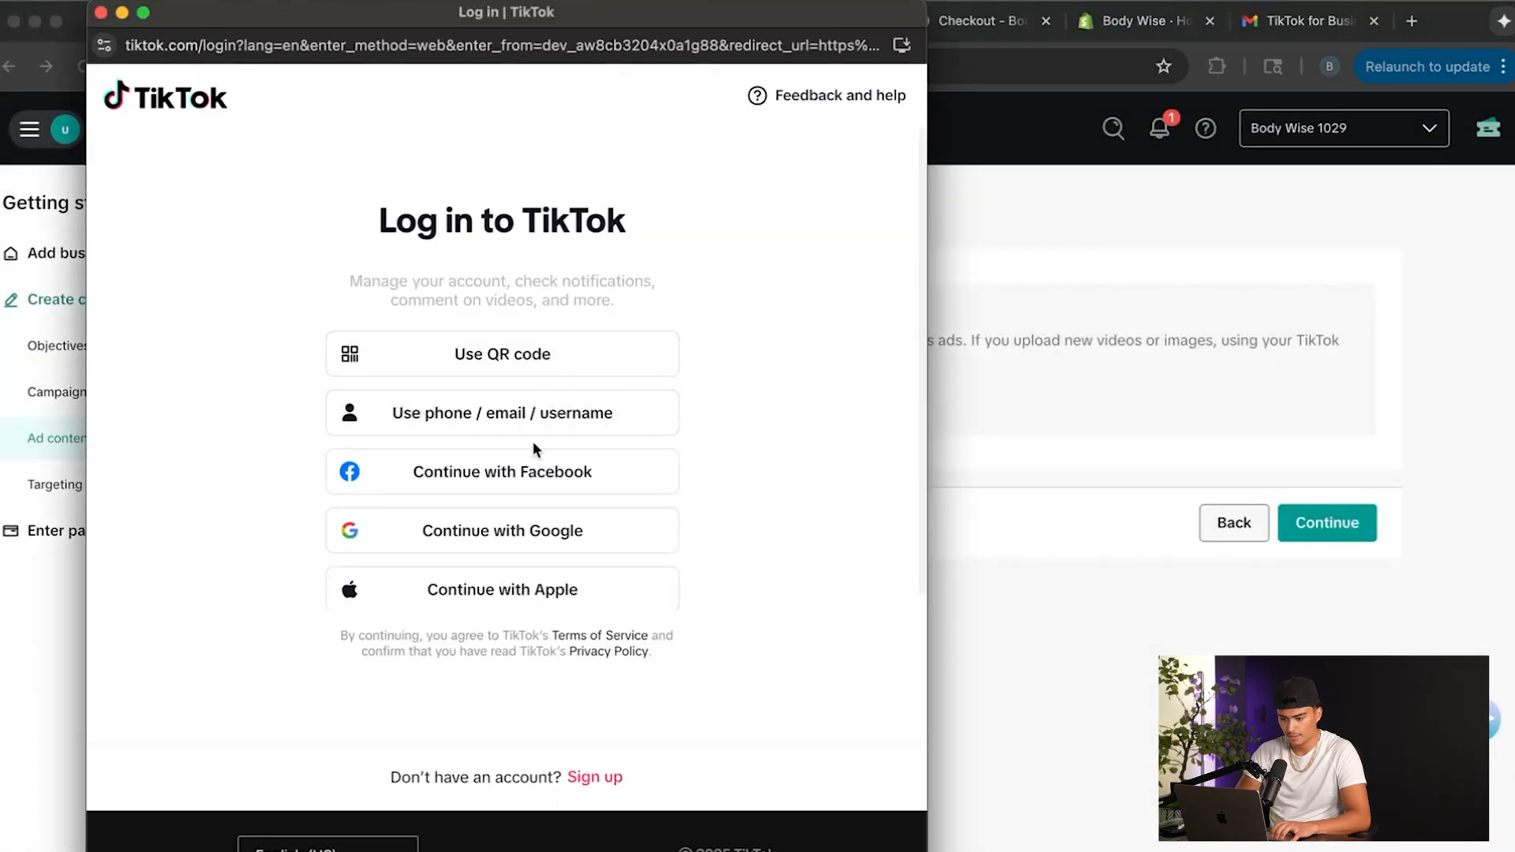
Choose to sign up for a new TikTok account with Google and select the Google account.
{"action": "left_click", "coordinate": [583, 777]}
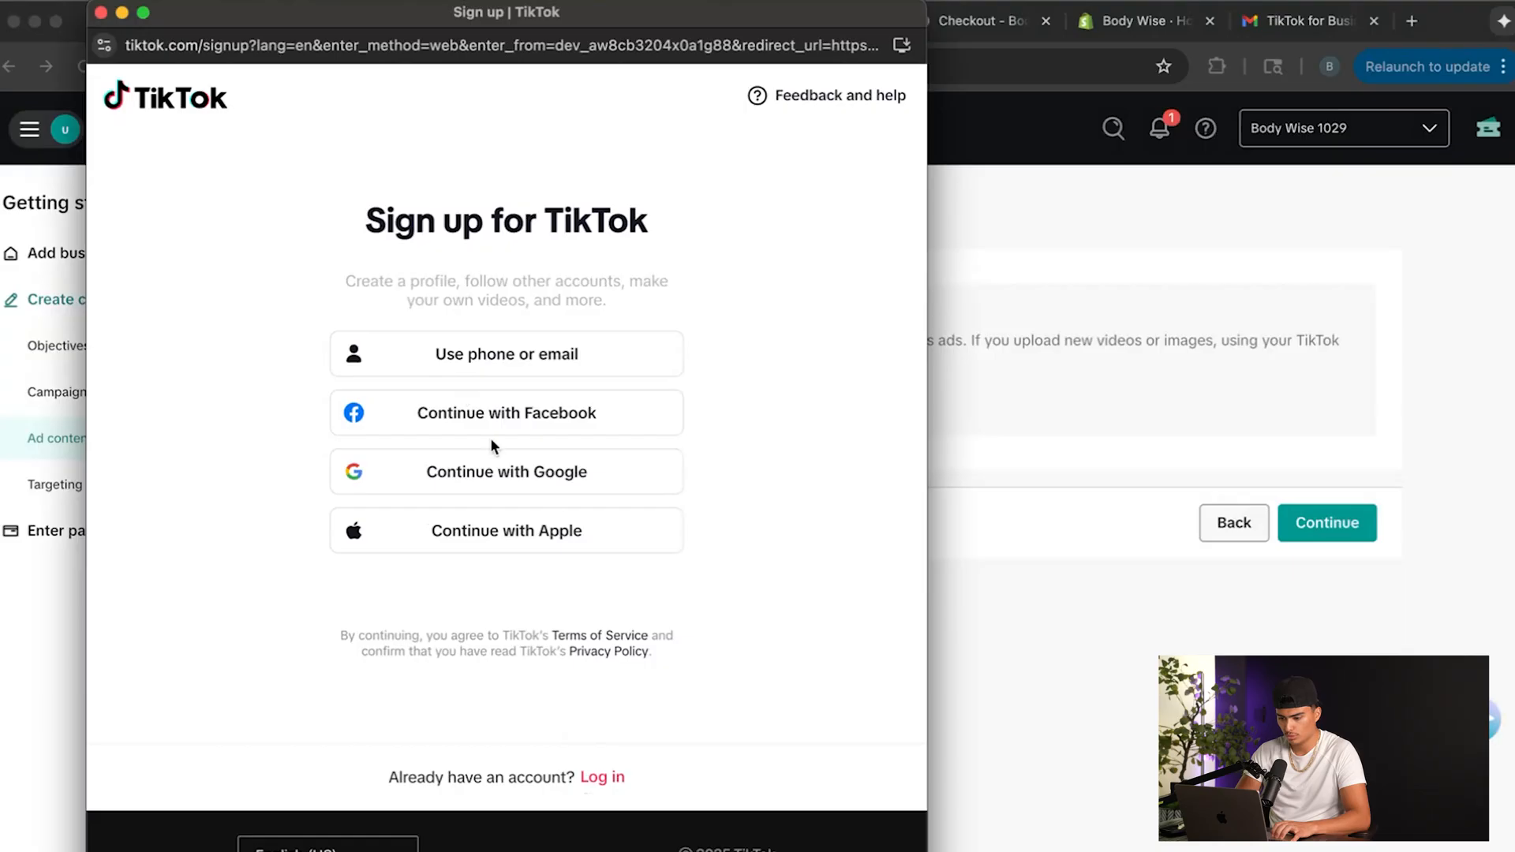
{"action": "left_click", "coordinate": [490, 483]}
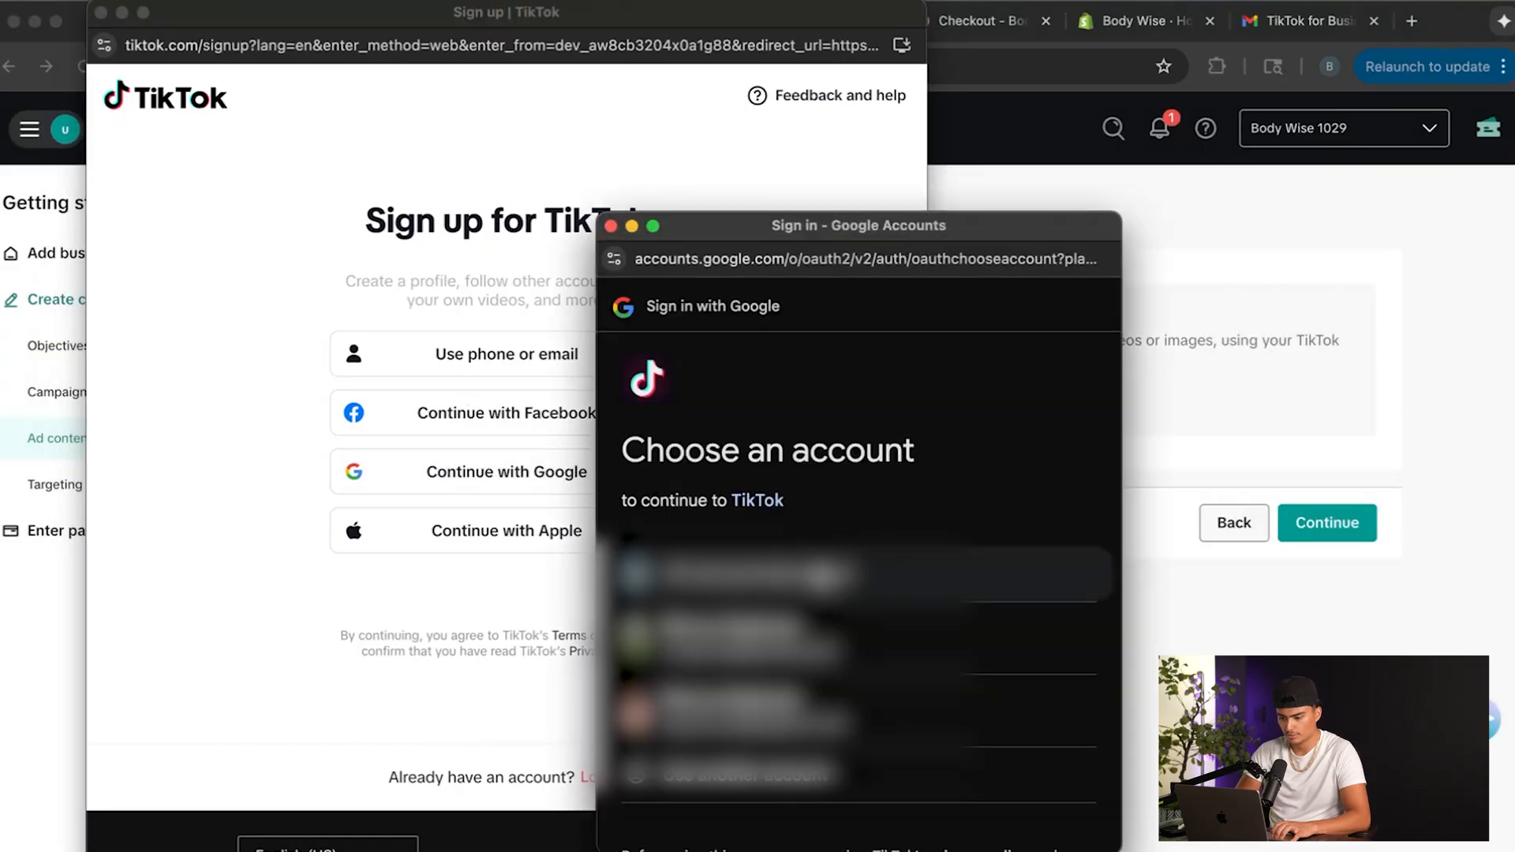
{"action": "left_click", "coordinate": [1029, 758]}
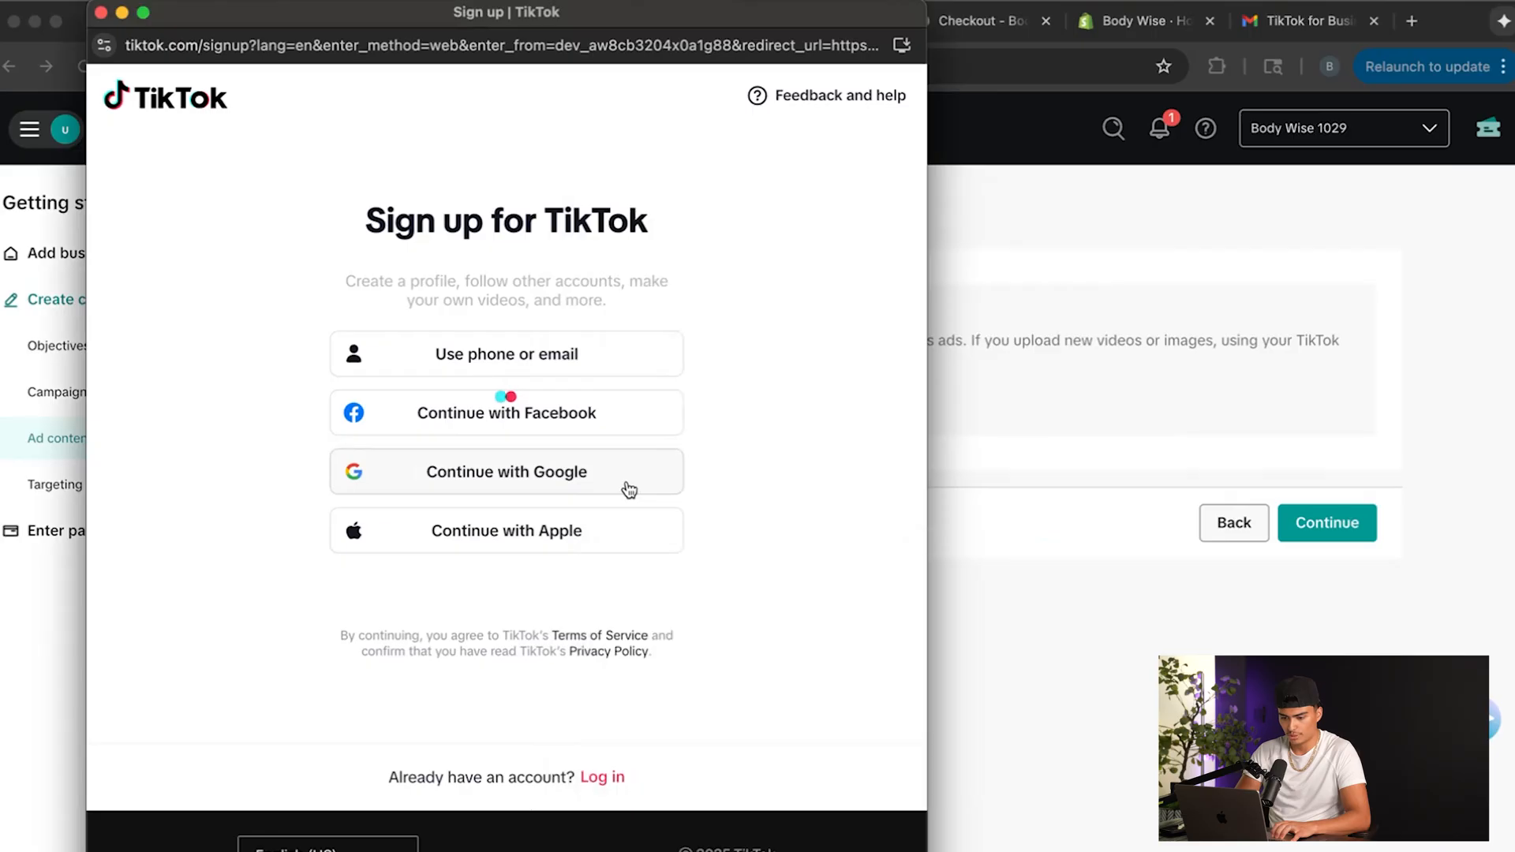
Enter the date of birth for the new TikTok account and continue to the username creation.
{"action": "left_click", "coordinate": [377, 329]}
{"action": "scroll", "coordinate": [426, 515], "scroll_direction": "down", "scroll_amount": 2}
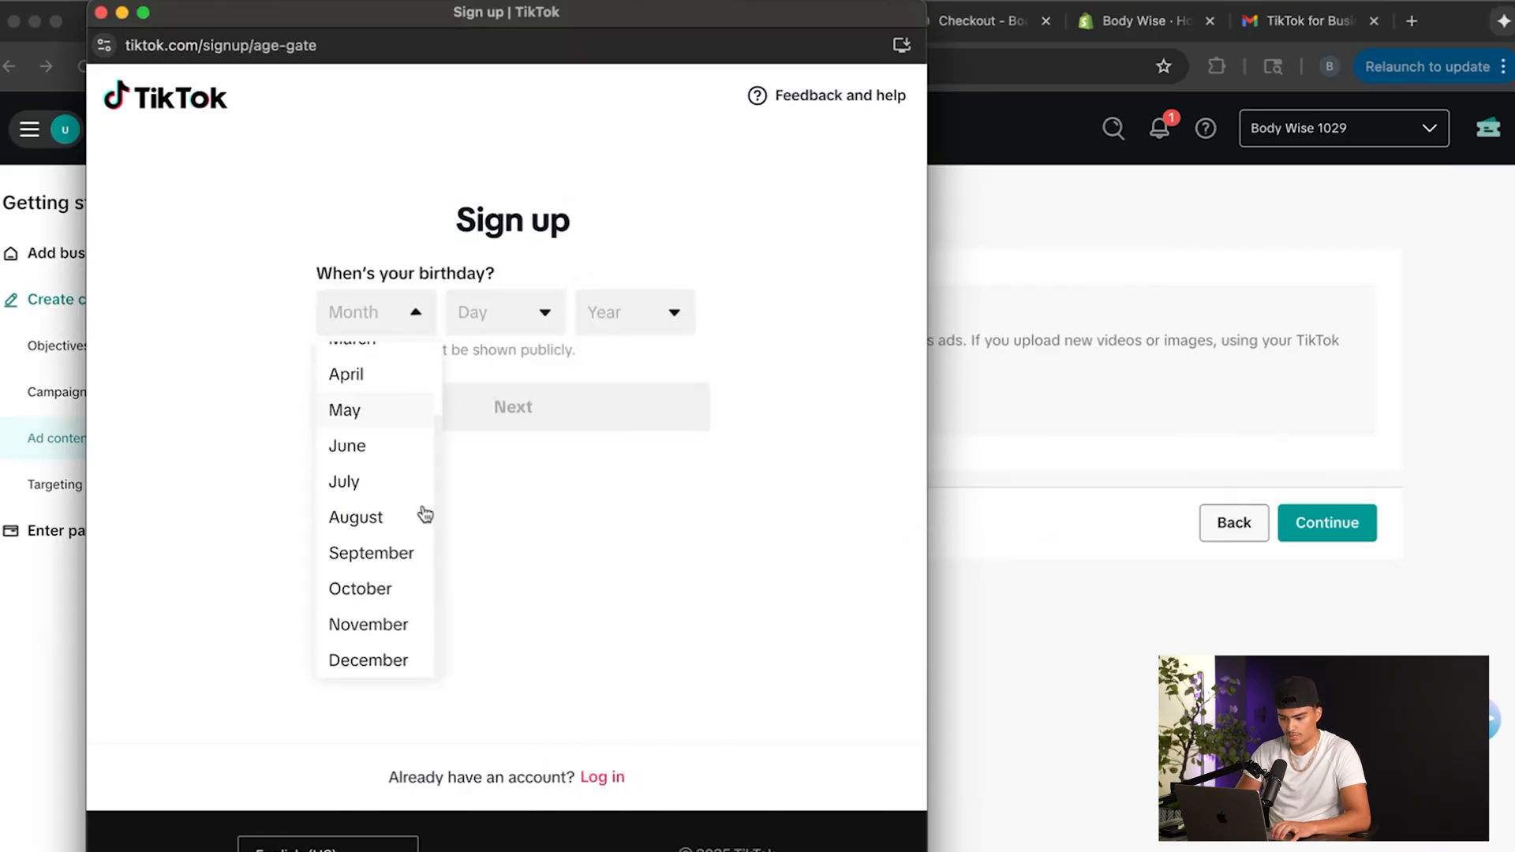
{"action": "left_click", "coordinate": [367, 672]}
{"action": "left_click", "coordinate": [478, 324]}
{"action": "scroll", "coordinate": [487, 442], "scroll_direction": "down", "scroll_amount": 3}
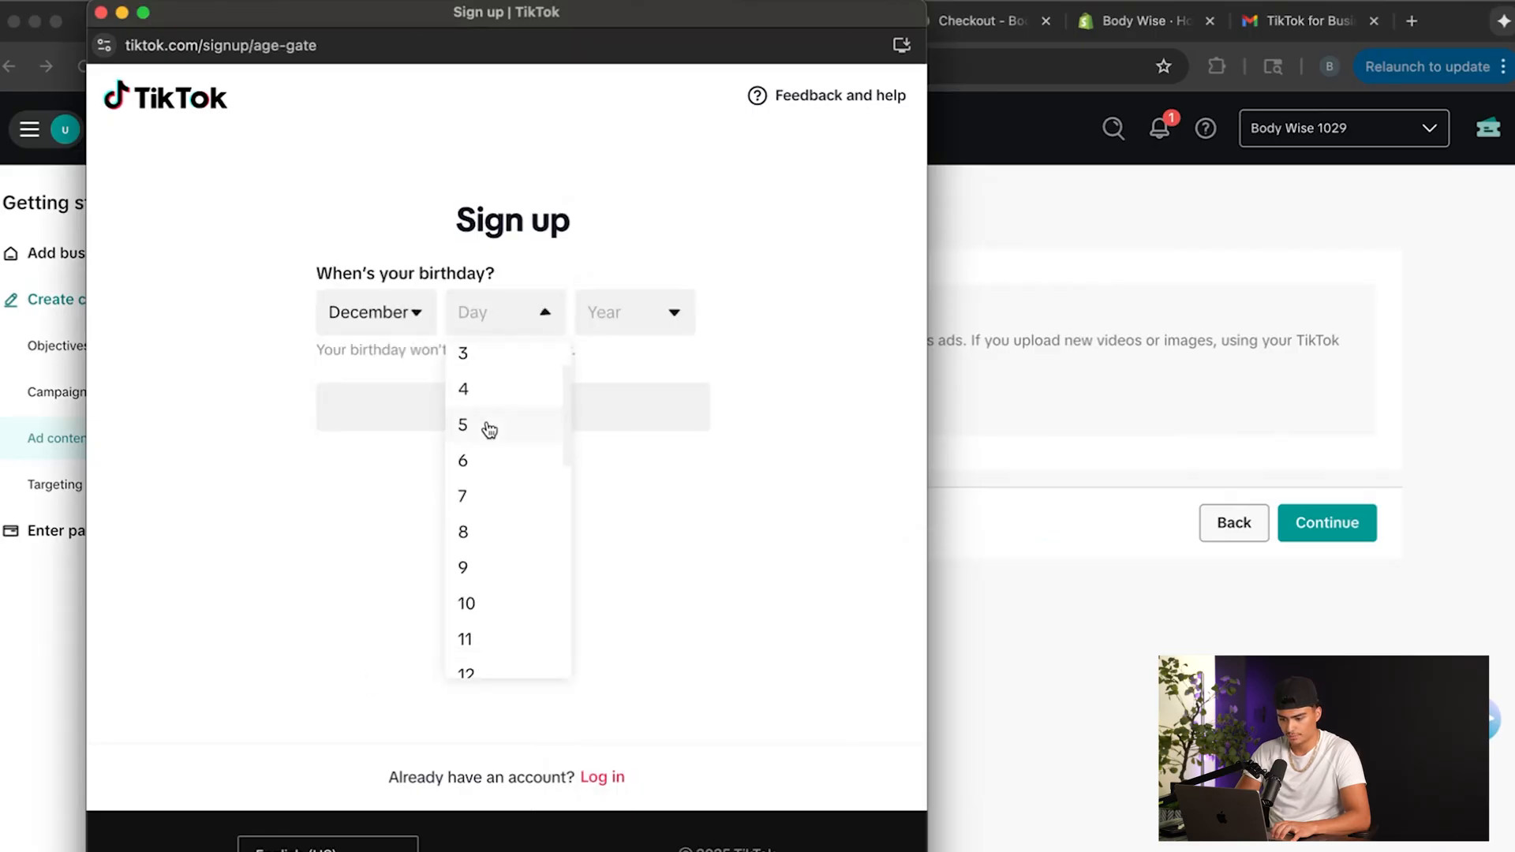
{"action": "left_click", "coordinate": [474, 558]}
{"action": "left_click", "coordinate": [630, 308]}
{"action": "scroll", "coordinate": [602, 505], "scroll_direction": "down", "scroll_amount": 15}
{"action": "scroll", "coordinate": [602, 505], "scroll_direction": "up", "scroll_amount": 3}
{"action": "scroll", "coordinate": [602, 510], "scroll_direction": "up", "scroll_amount": 4}
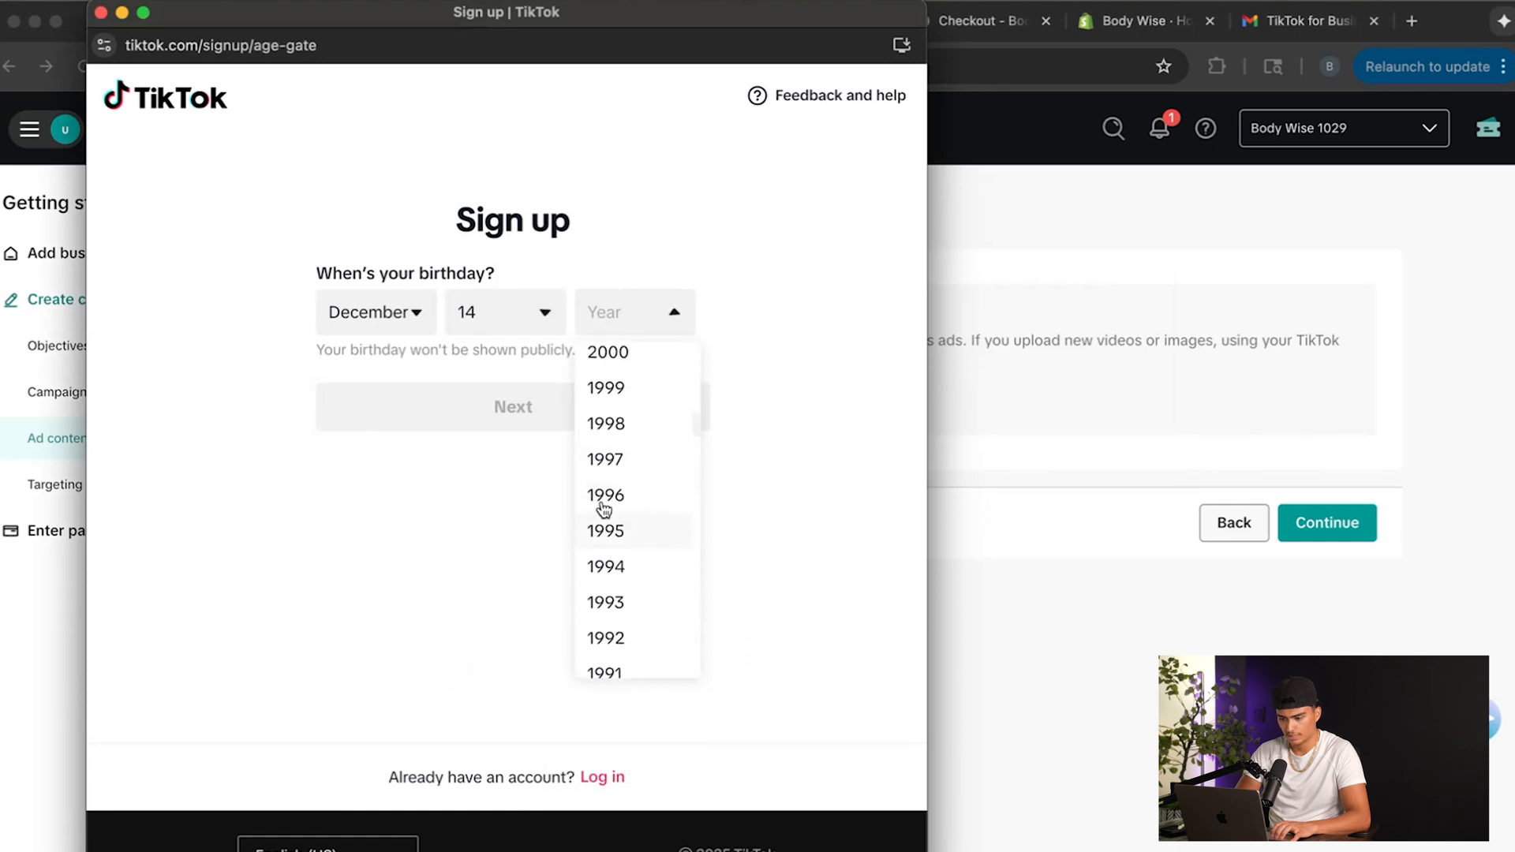
{"action": "left_click", "coordinate": [626, 371]}
{"action": "left_click", "coordinate": [568, 405]}
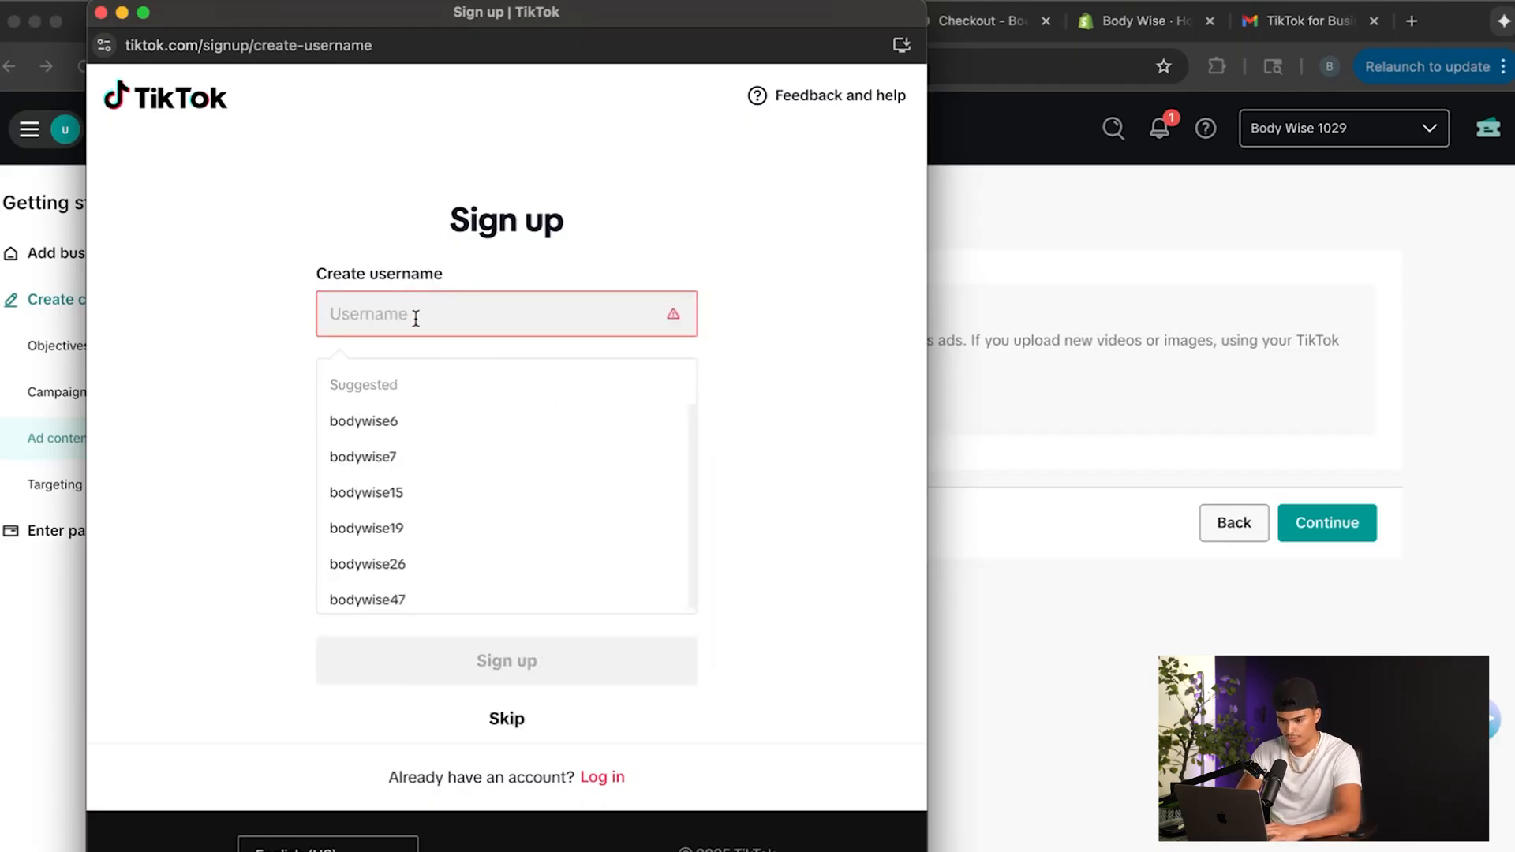
Create the all-lowercase username officialbodywise and complete the TikTok sign-up.
{"action": "type", "text": "Official"}
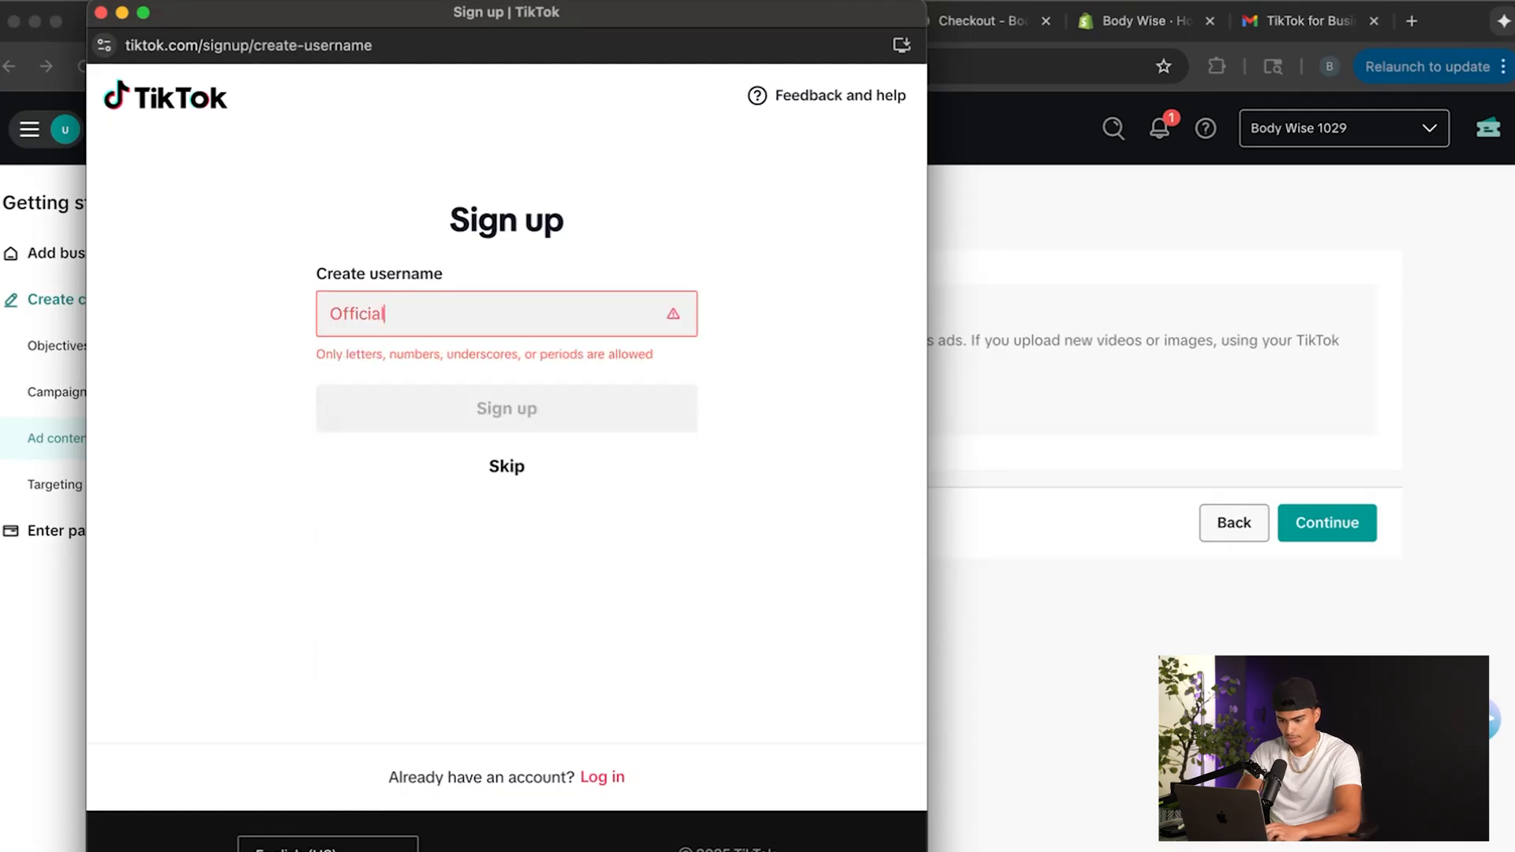
{"action": "type", "text": "Body"}
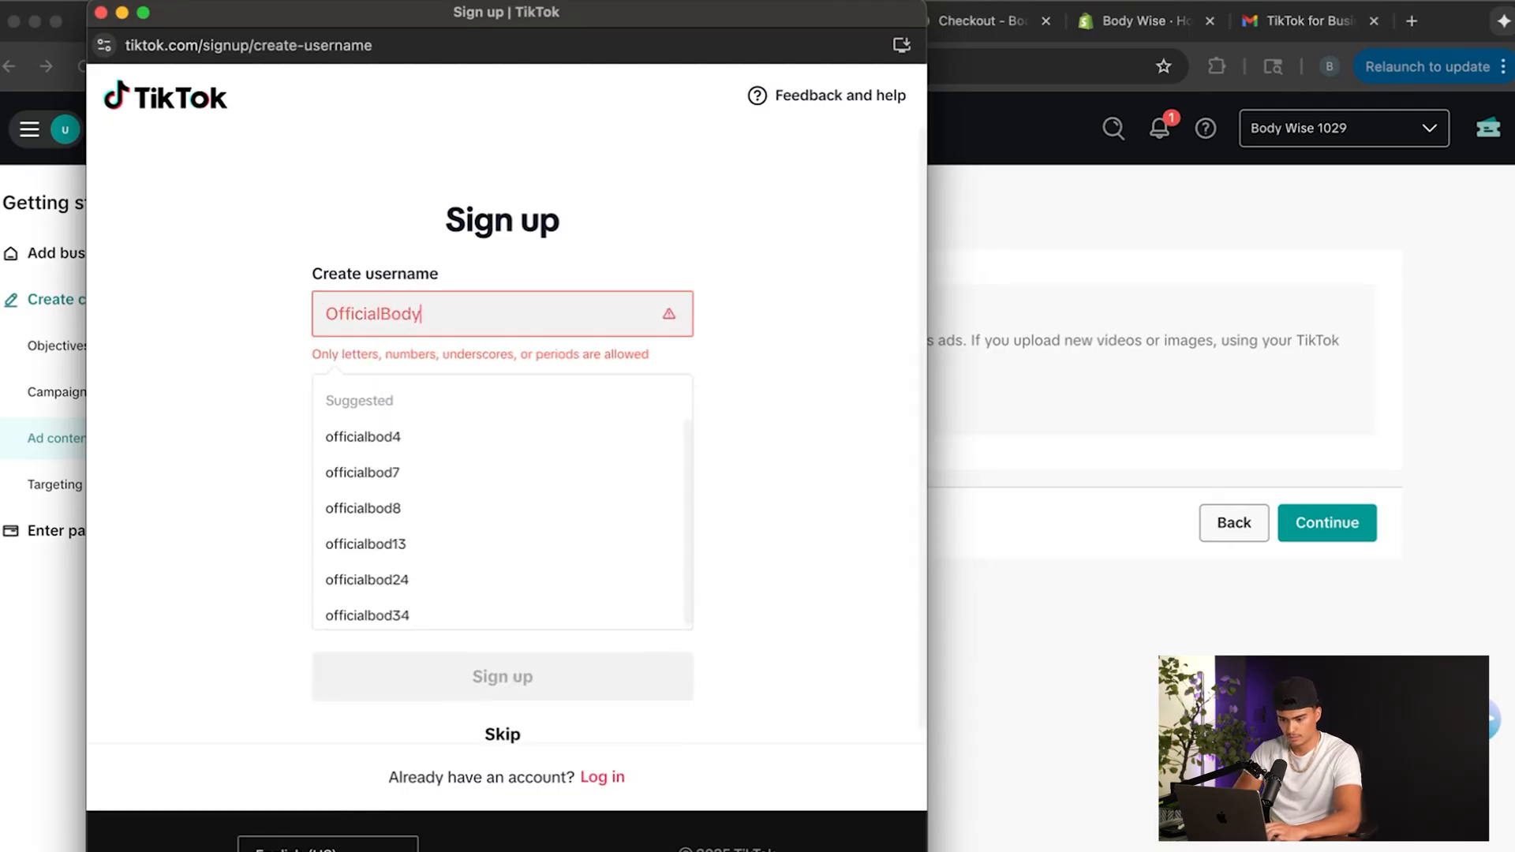
{"action": "type", "text": "Wise"}
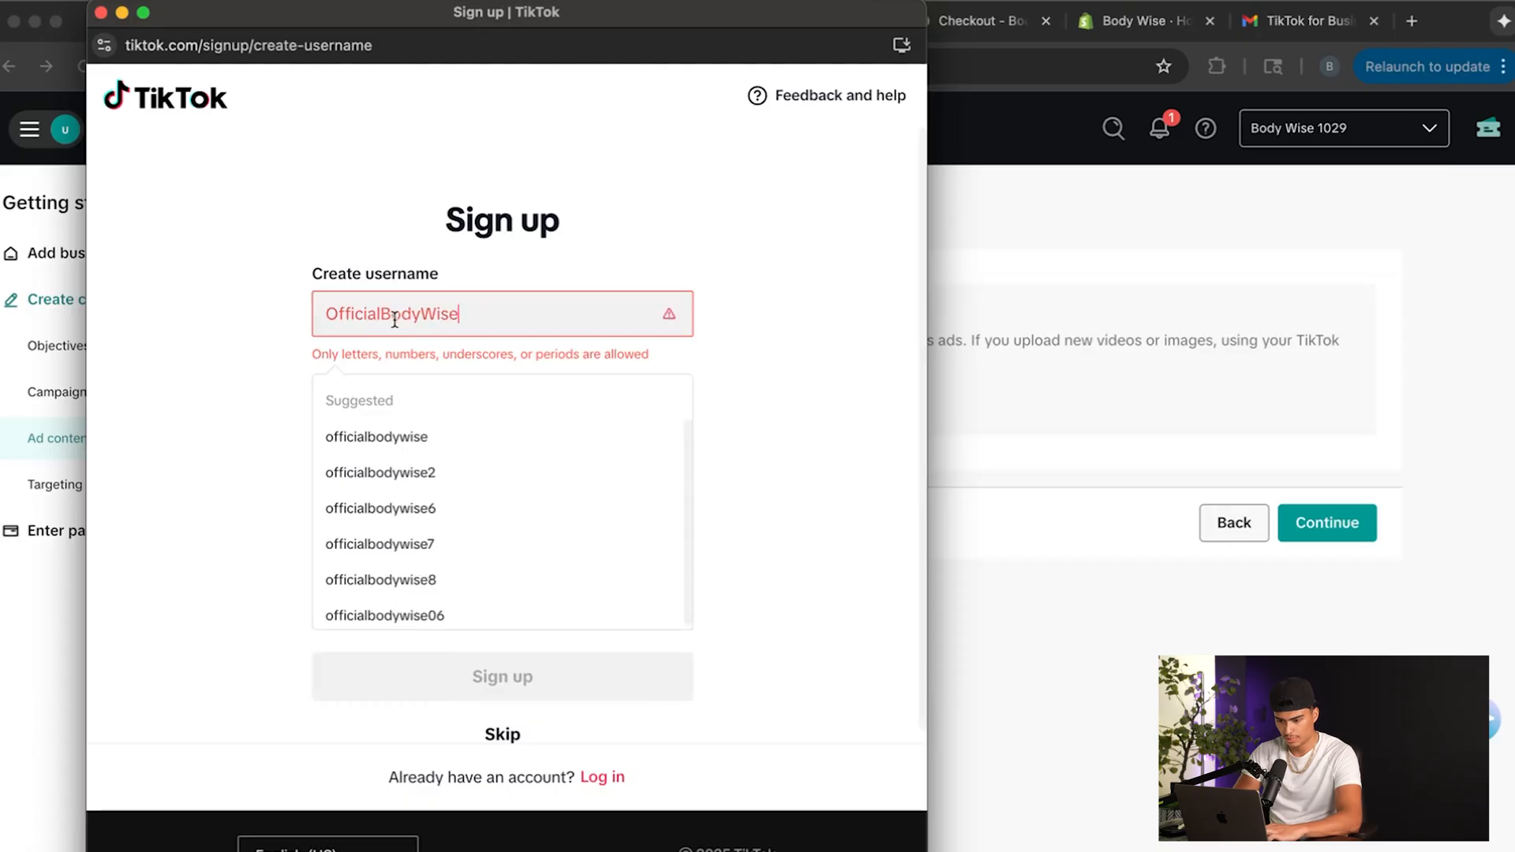
{"action": "key", "text": "BackSpace"}
{"action": "type", "text": "b"}
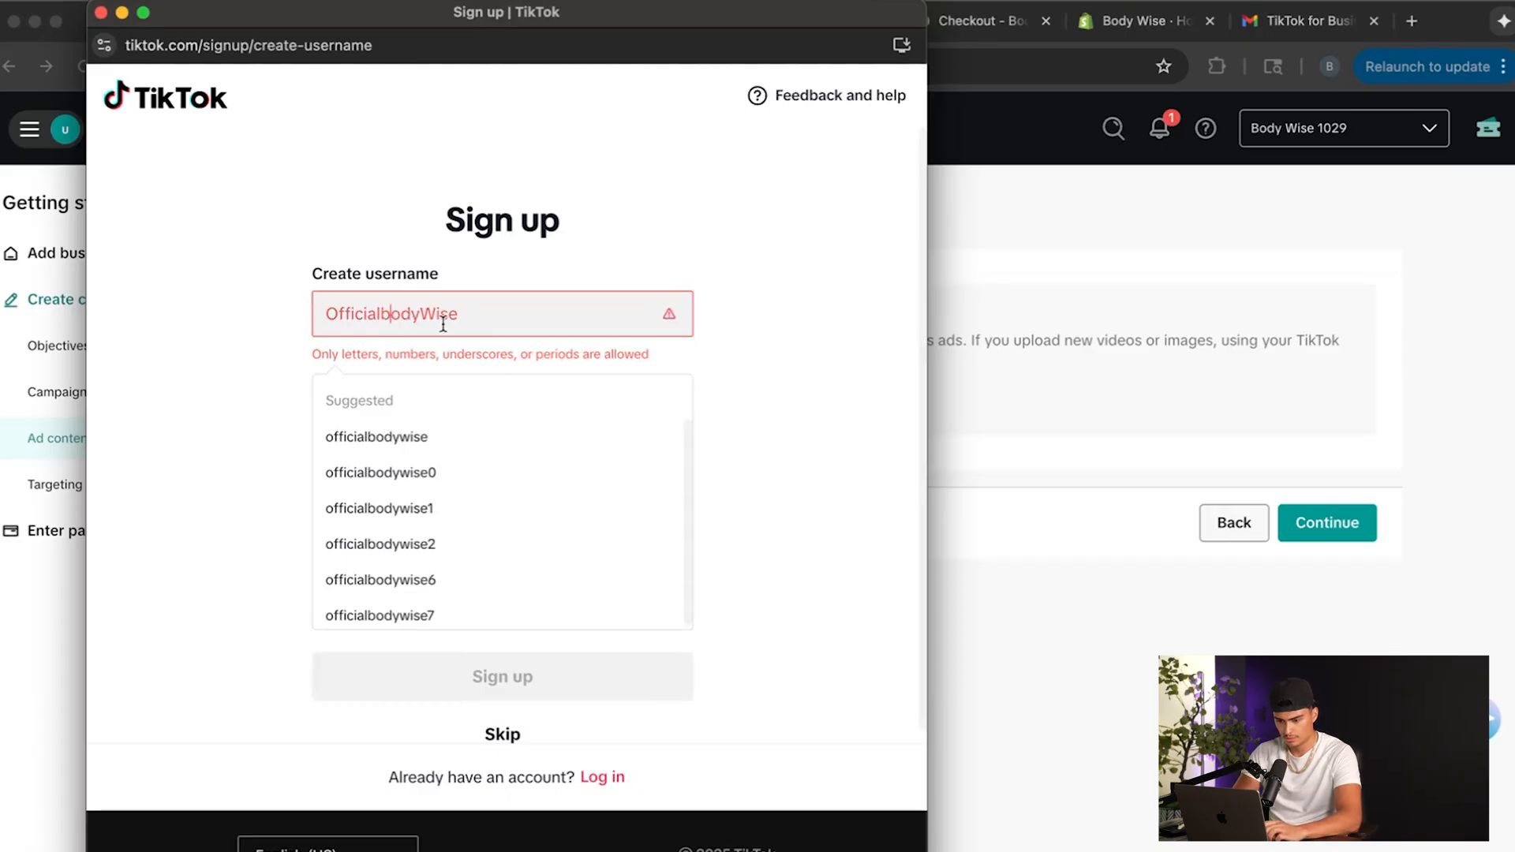
{"action": "left_click", "coordinate": [430, 315]}
{"action": "key", "text": "BackSpace"}
{"action": "type", "text": "w"}
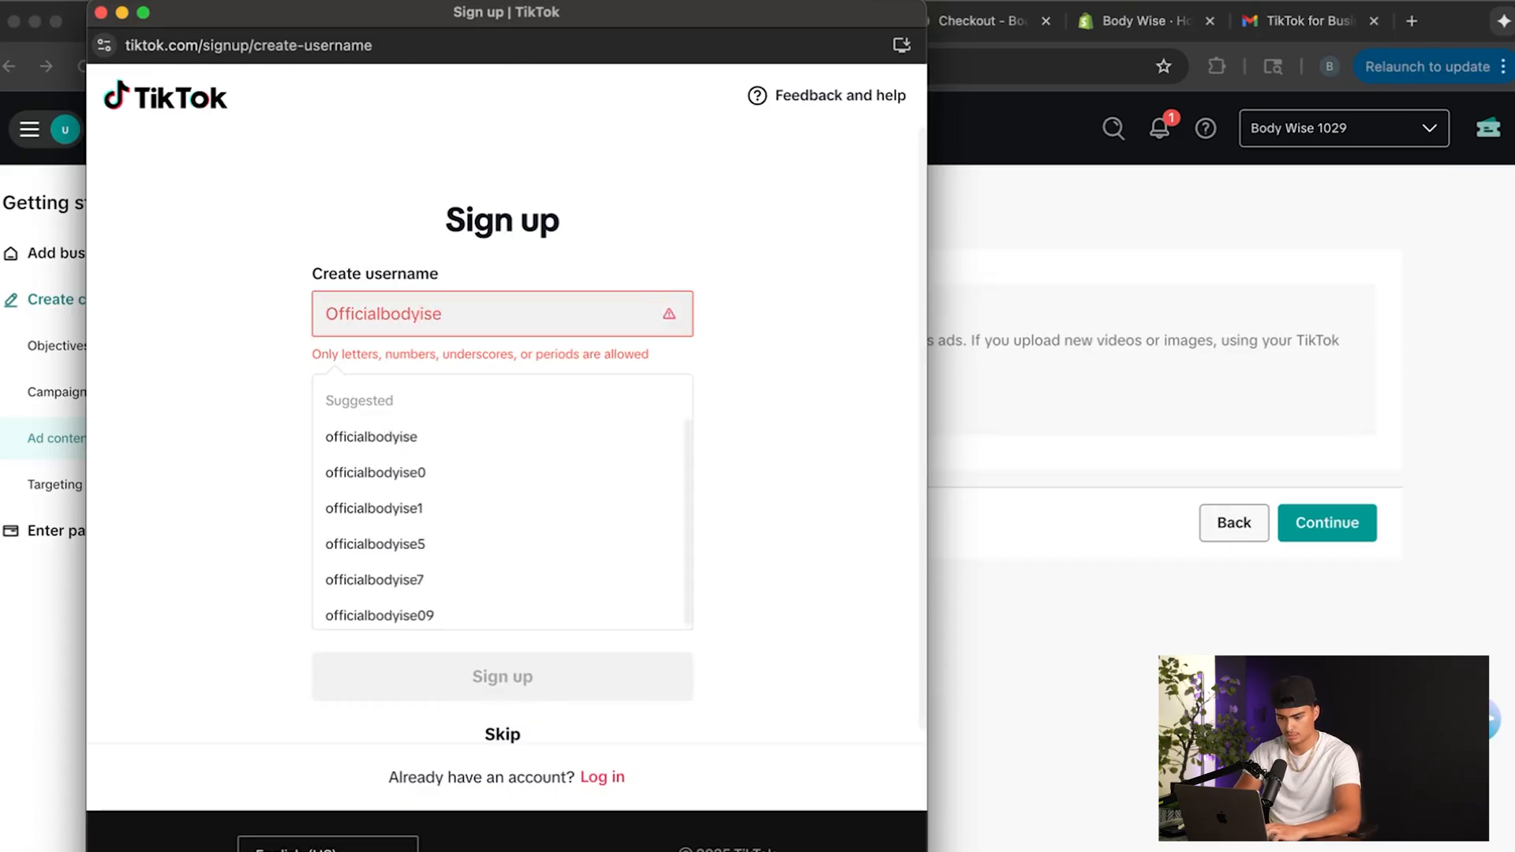
{"action": "left_click", "coordinate": [337, 315]}
{"action": "key", "text": "BackSpace"}
{"action": "type", "text": "o"}
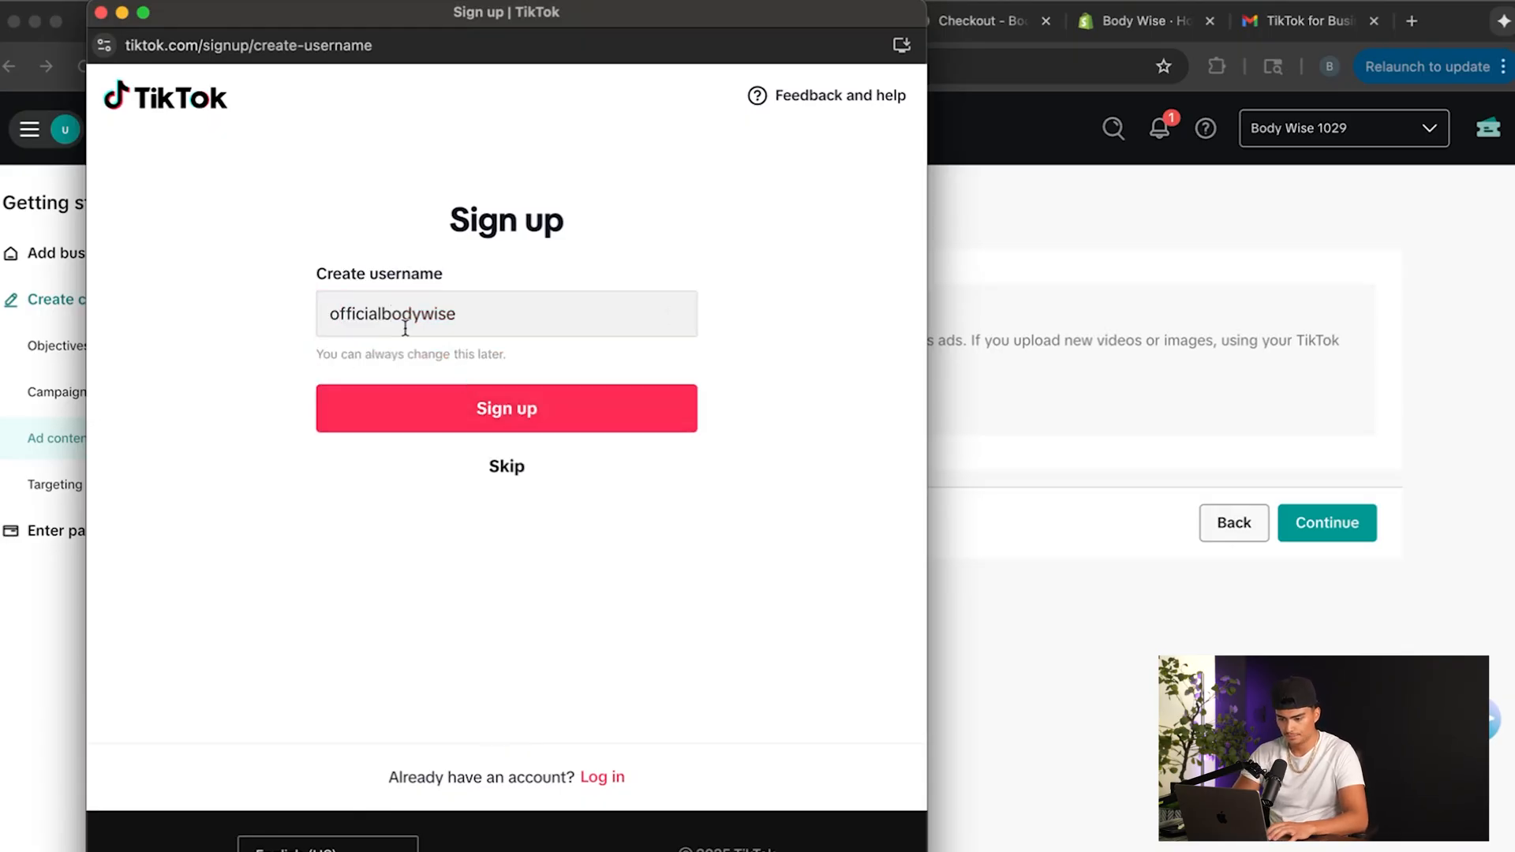
{"action": "left_click", "coordinate": [543, 418]}
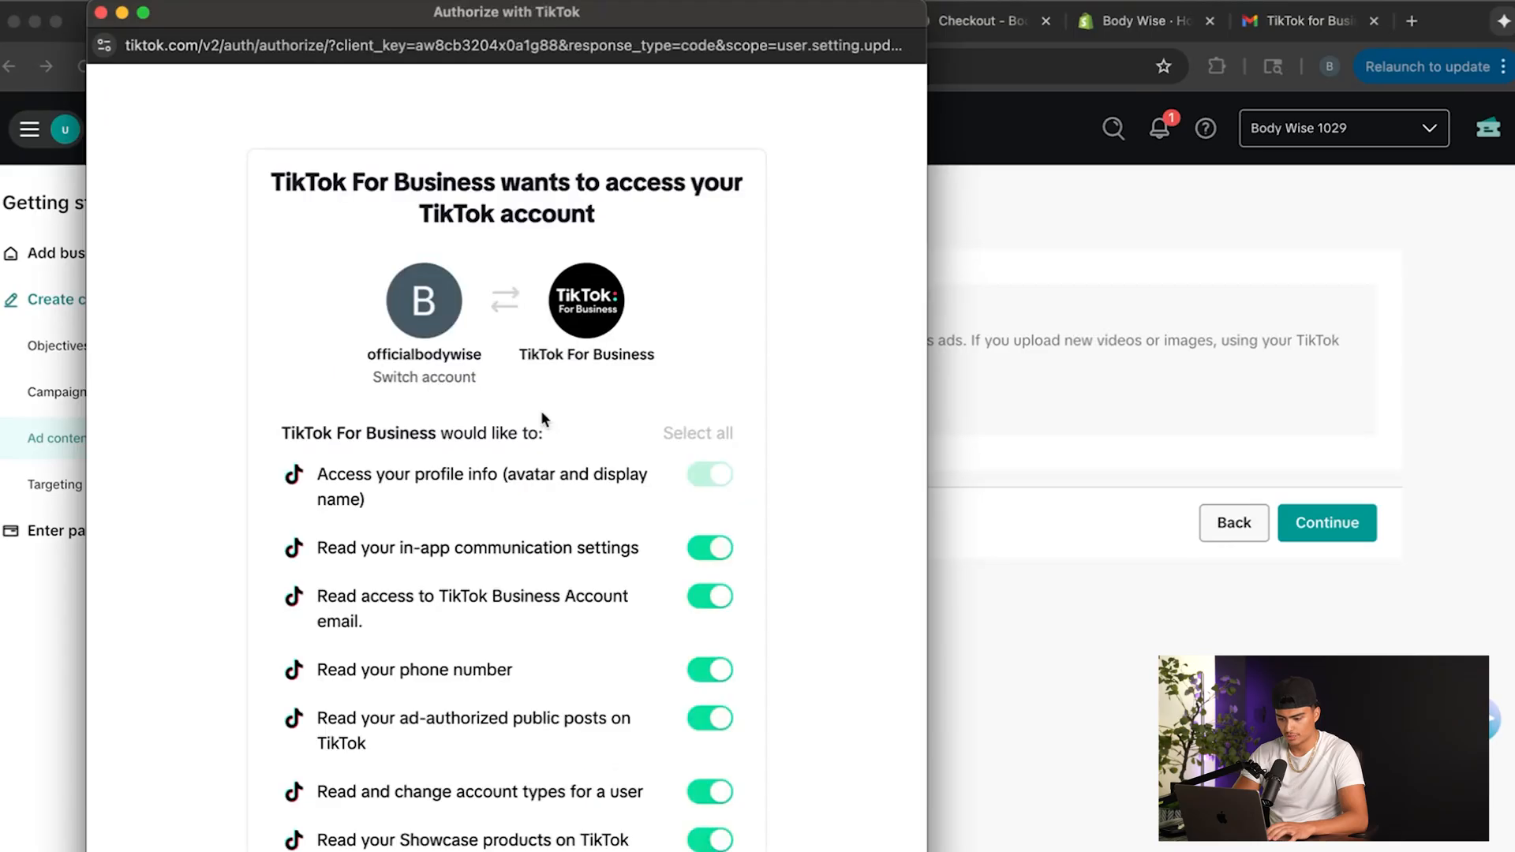
Authorize TikTok For Business to access the new account and check the linked accounts available for the ad.
{"action": "scroll", "coordinate": [541, 411], "scroll_direction": "down", "scroll_amount": 10}
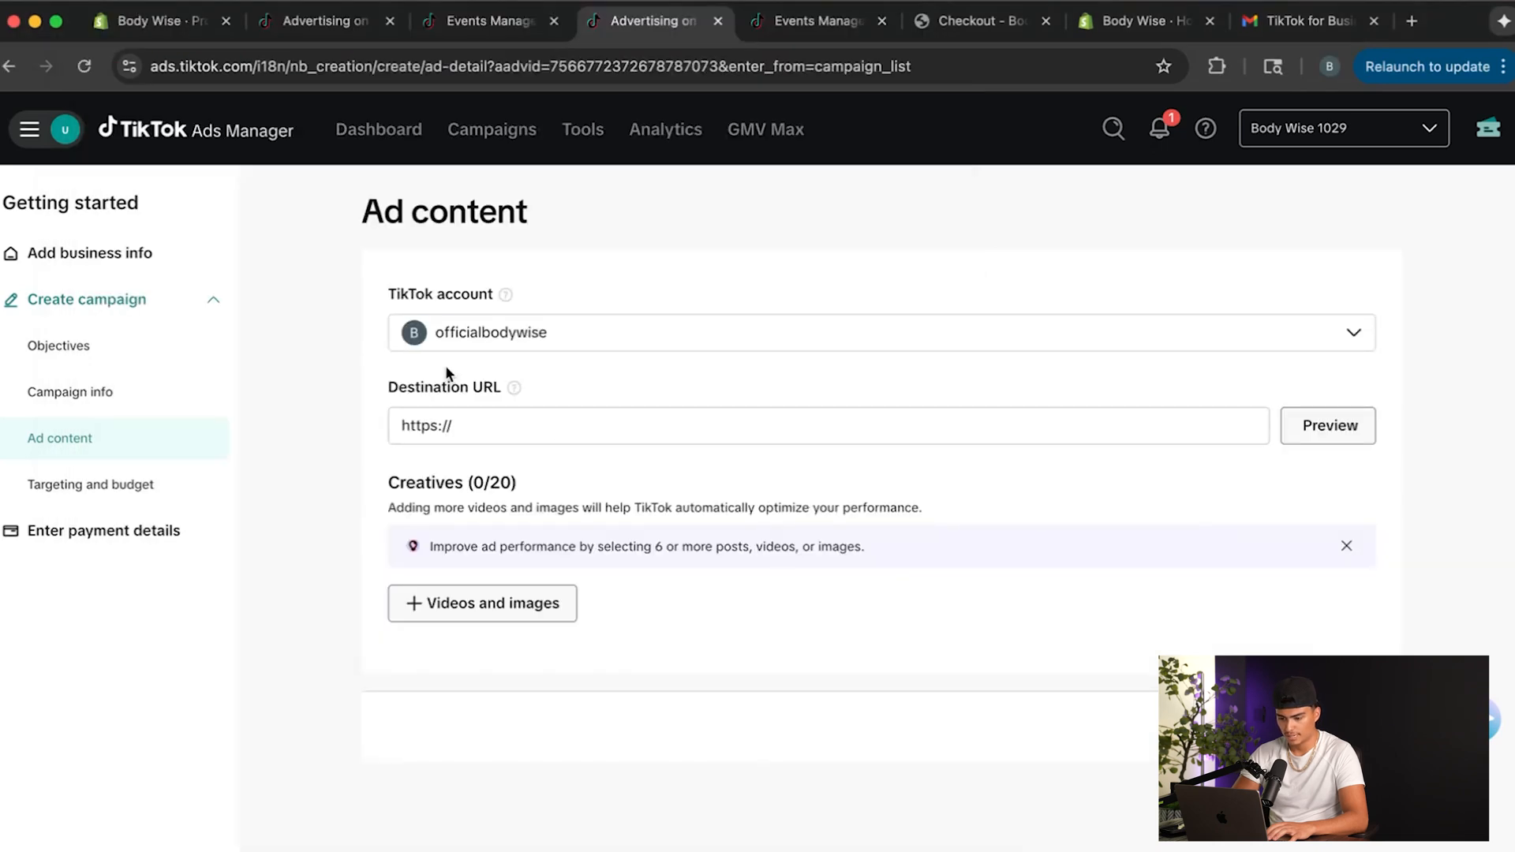
{"action": "left_click", "coordinate": [641, 340]}
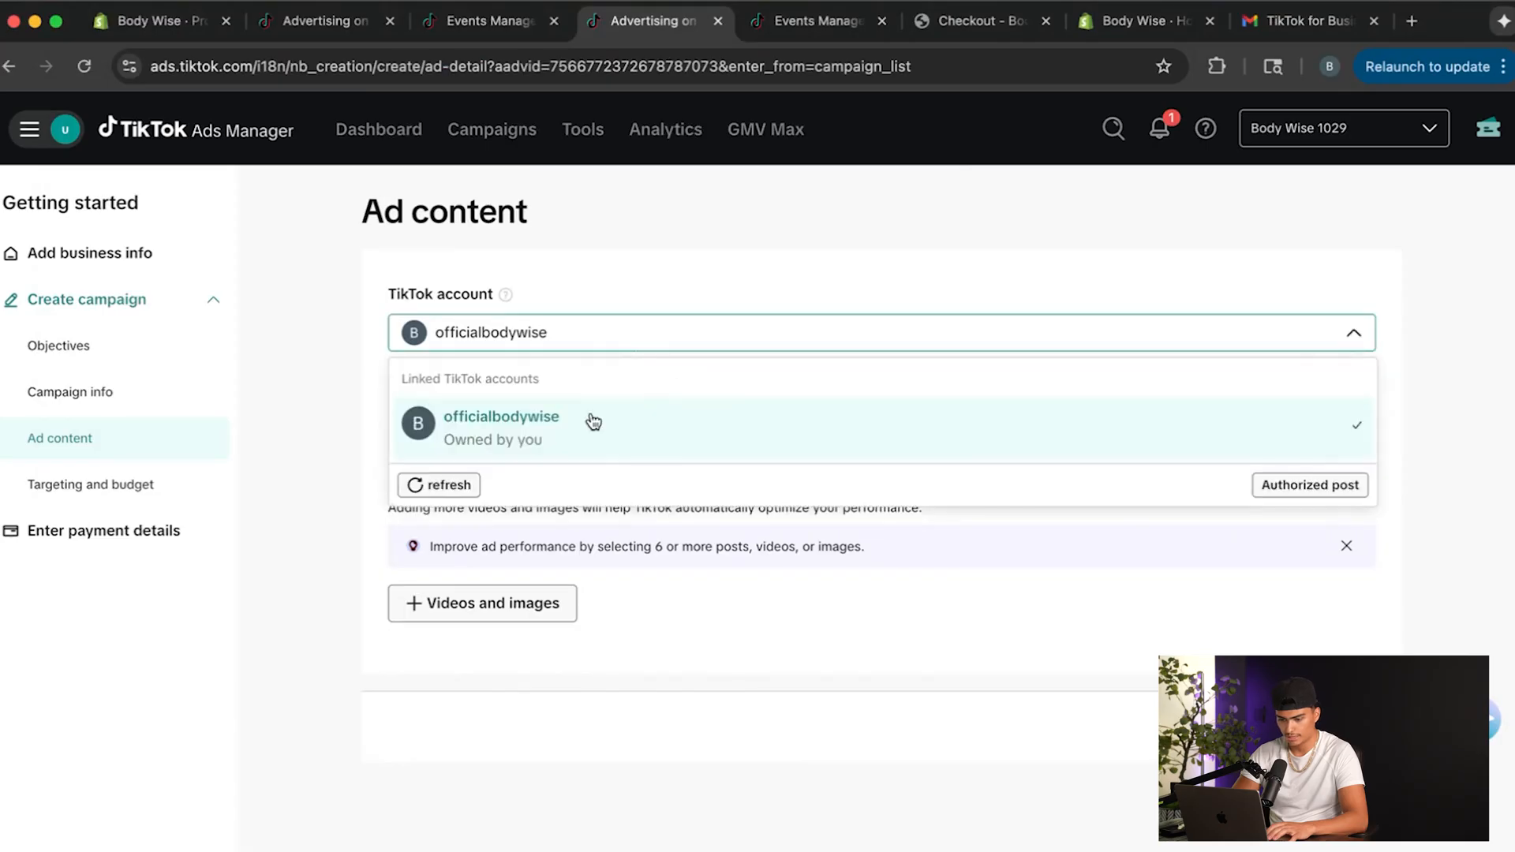
{"action": "left_click", "coordinate": [770, 302]}
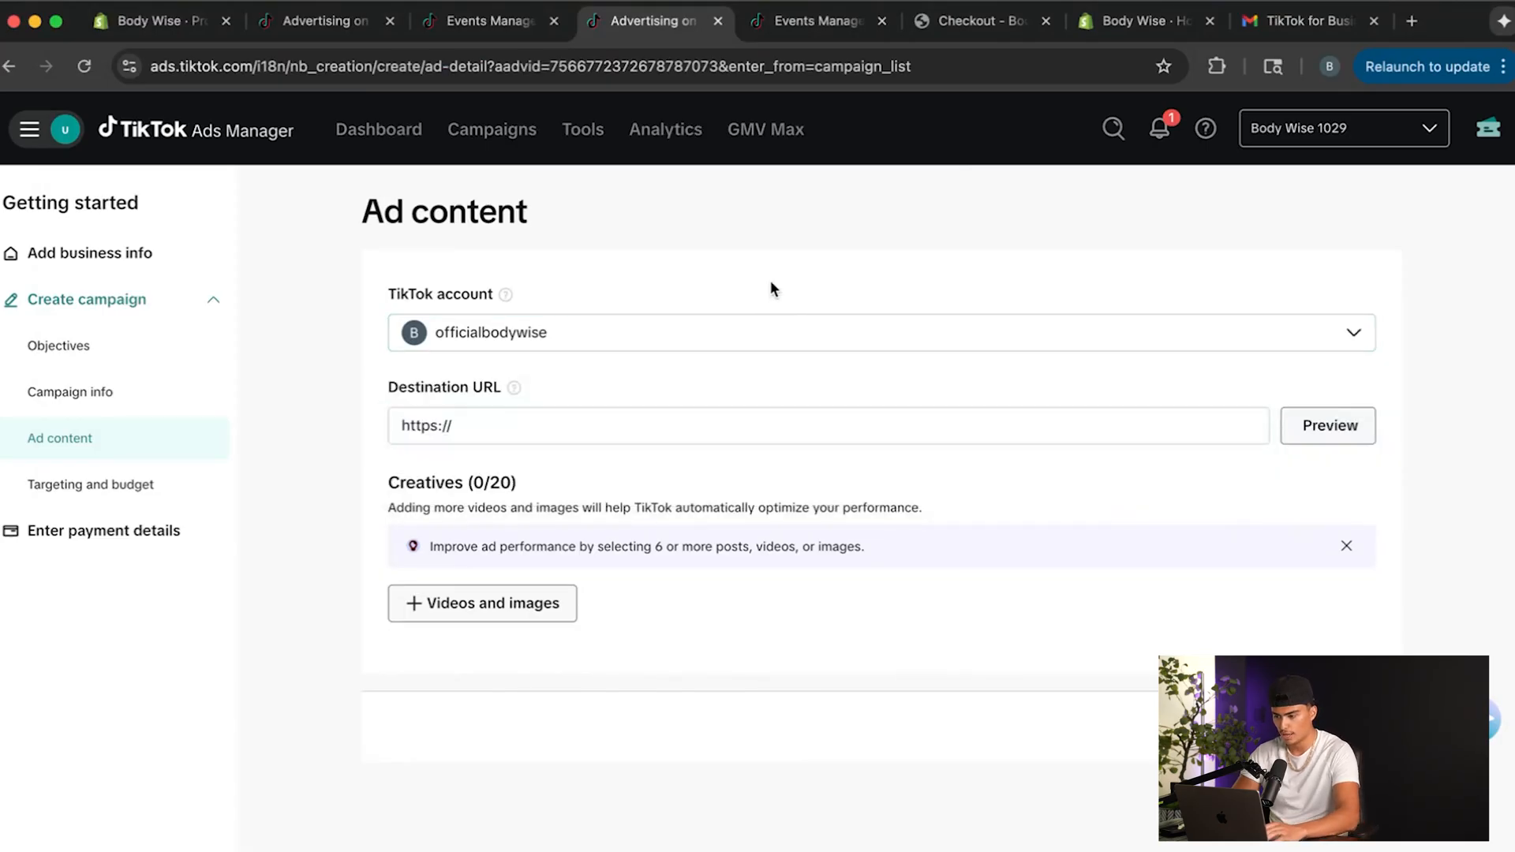
Copy the Body Wise store's homepage address into the ad's destination URL, preview it and return to the ad content.
{"action": "left_click", "coordinate": [660, 436]}
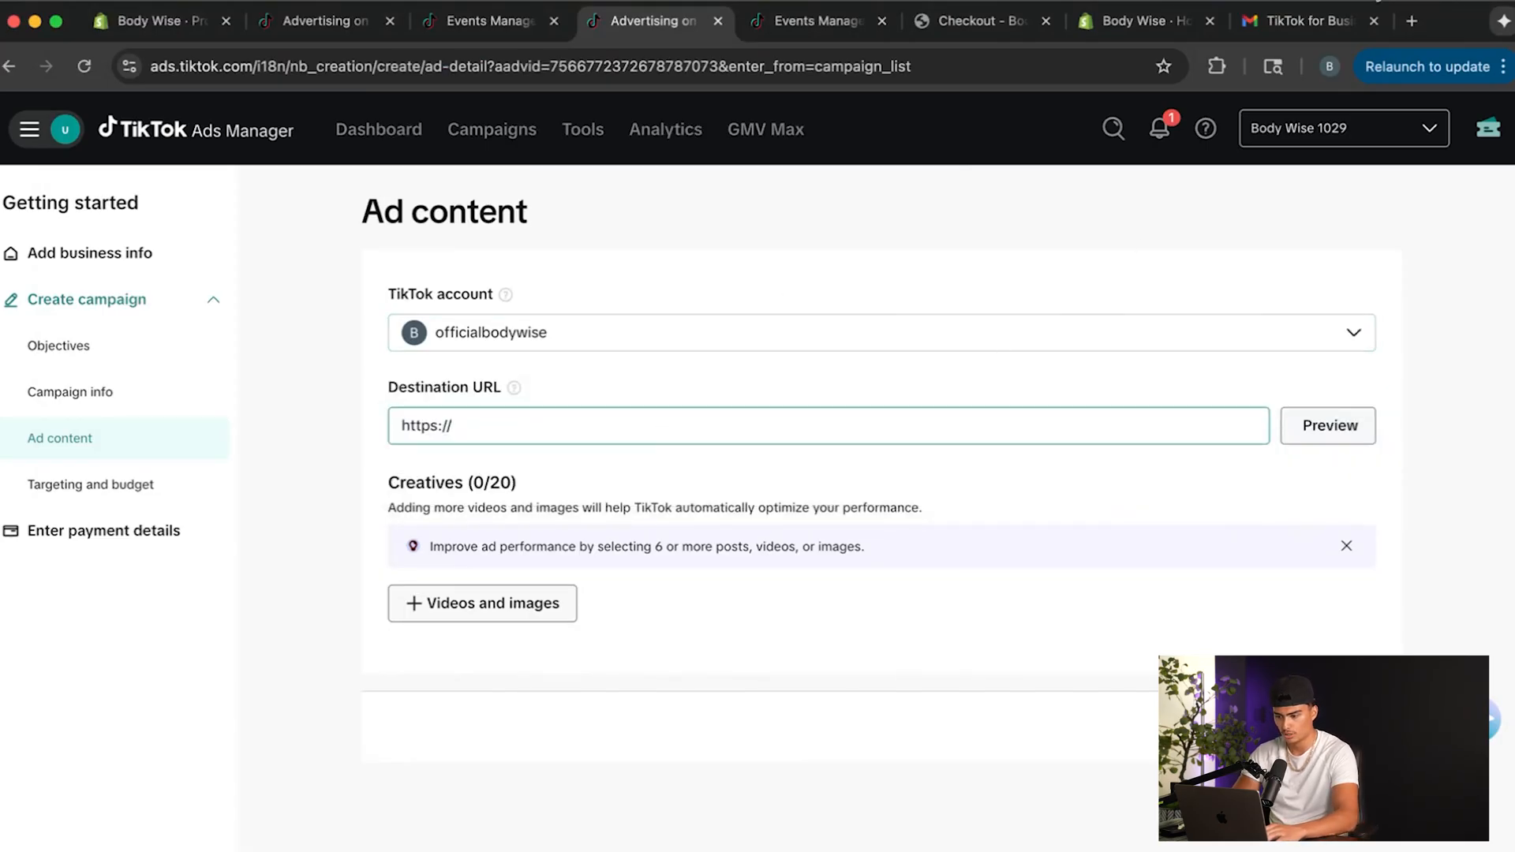
{"action": "left_click", "coordinate": [993, 25]}
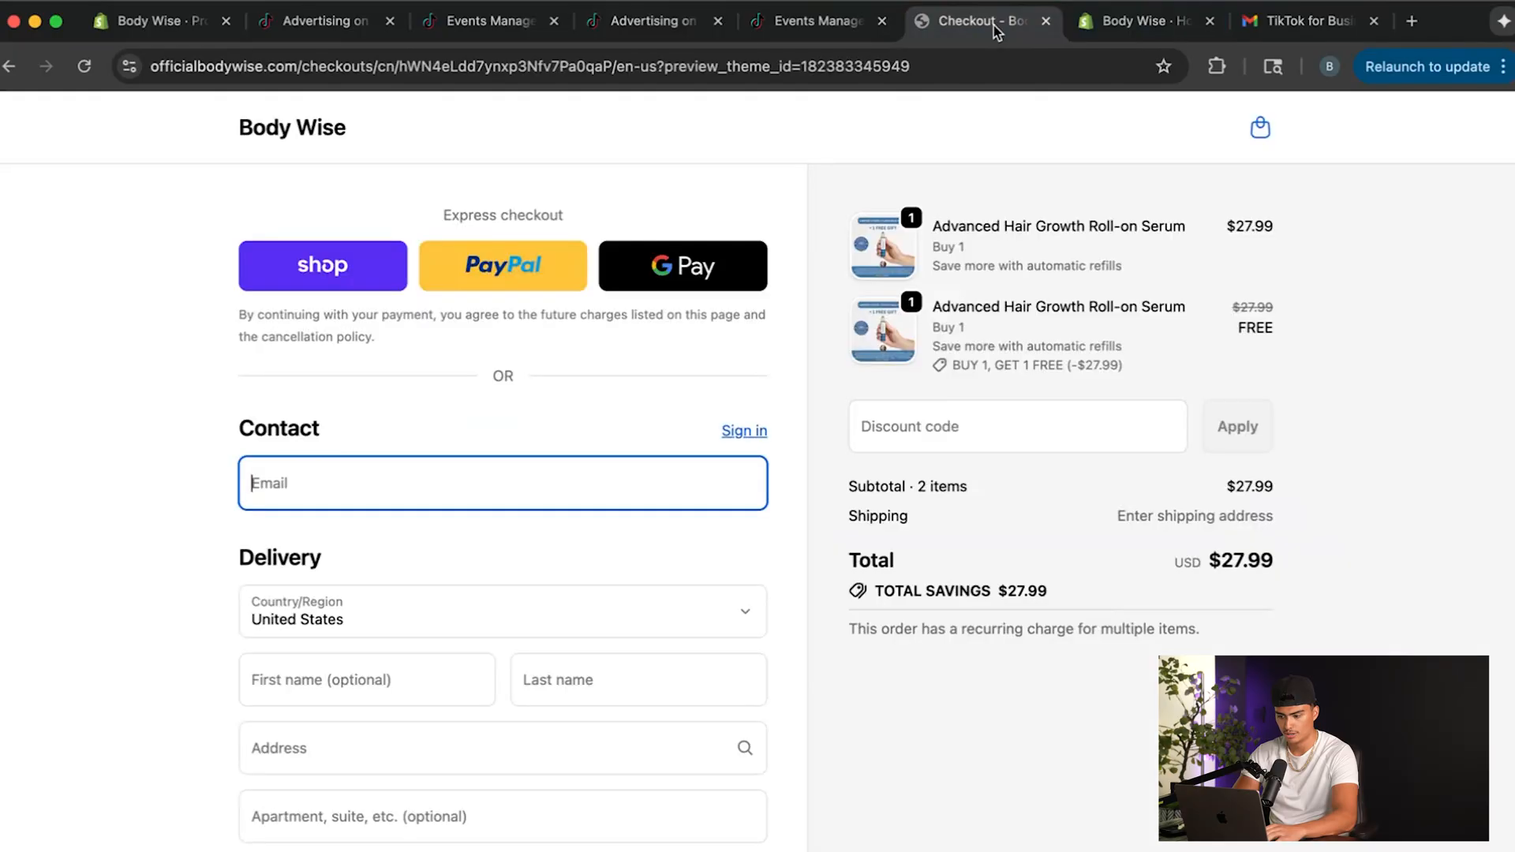
{"action": "left_click", "coordinate": [269, 139]}
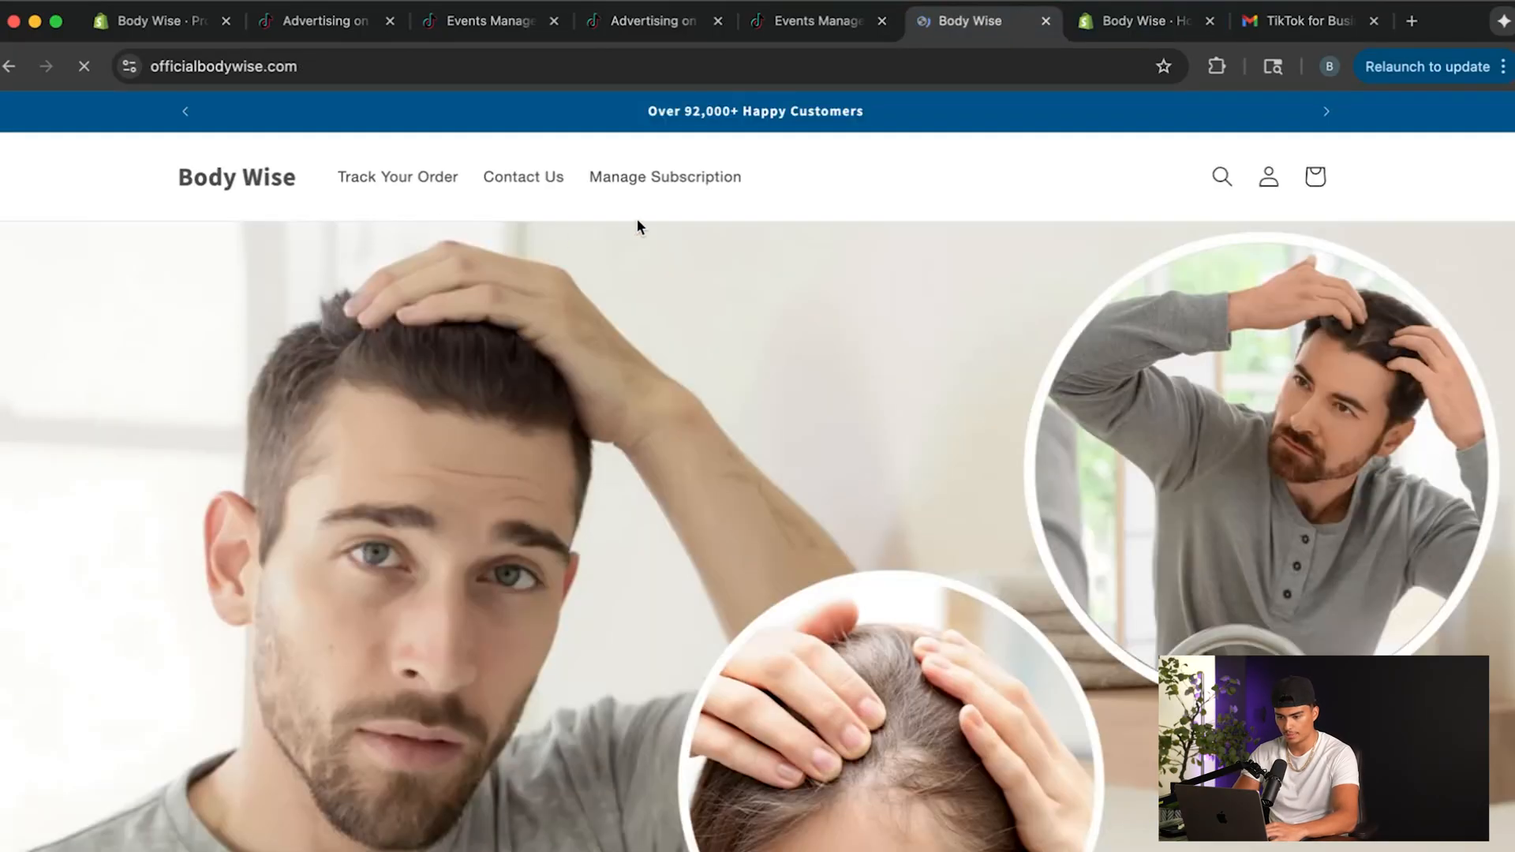
{"action": "left_click", "coordinate": [645, 66]}
{"action": "key", "text": "cmd+c"}
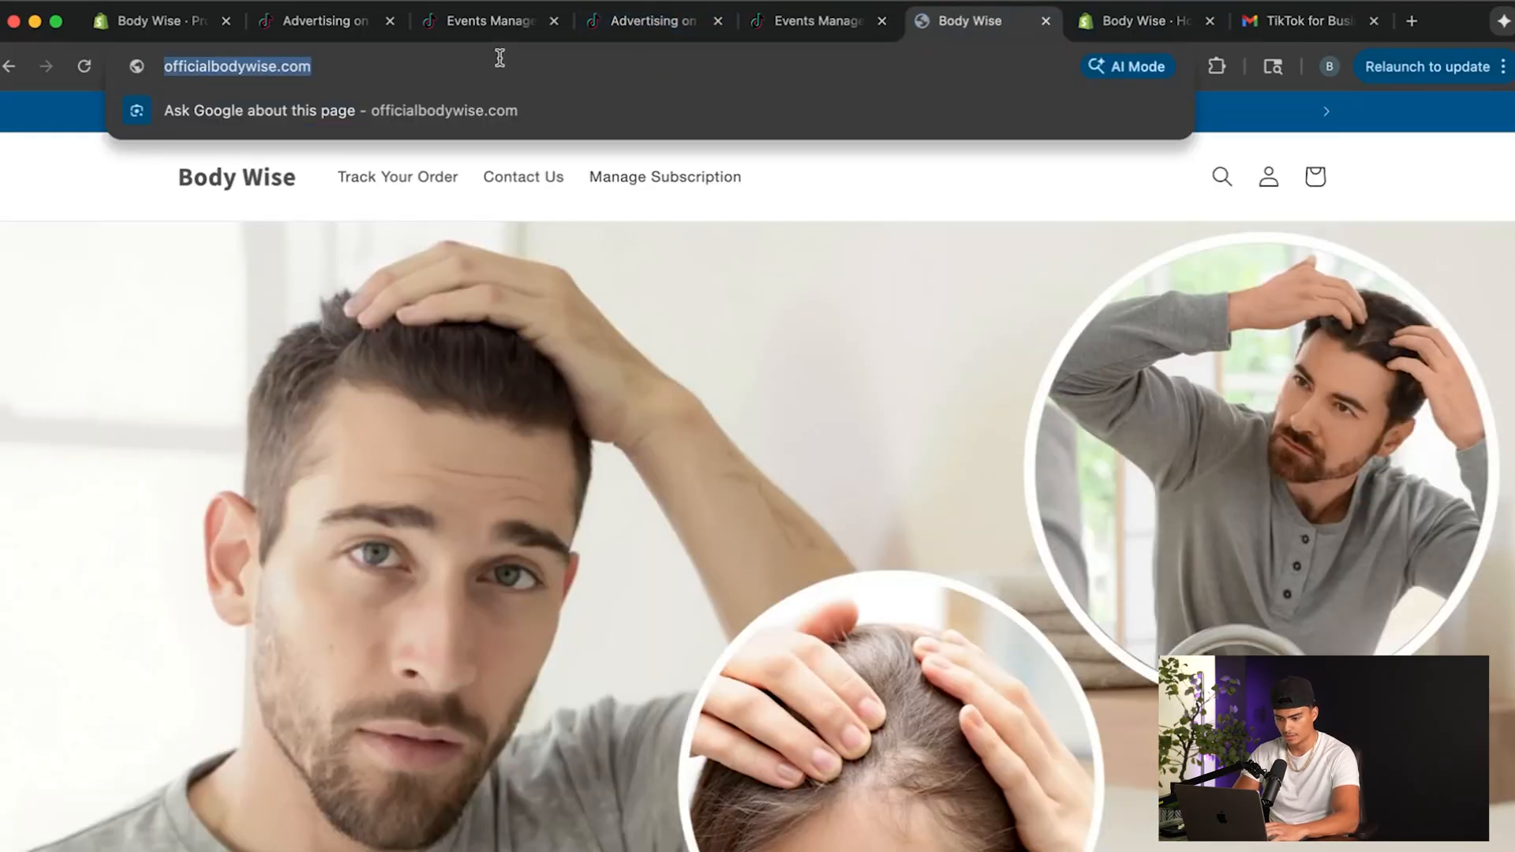
{"action": "left_click", "coordinate": [652, 22]}
{"action": "left_click", "coordinate": [648, 440]}
{"action": "key", "text": "cmd+v"}
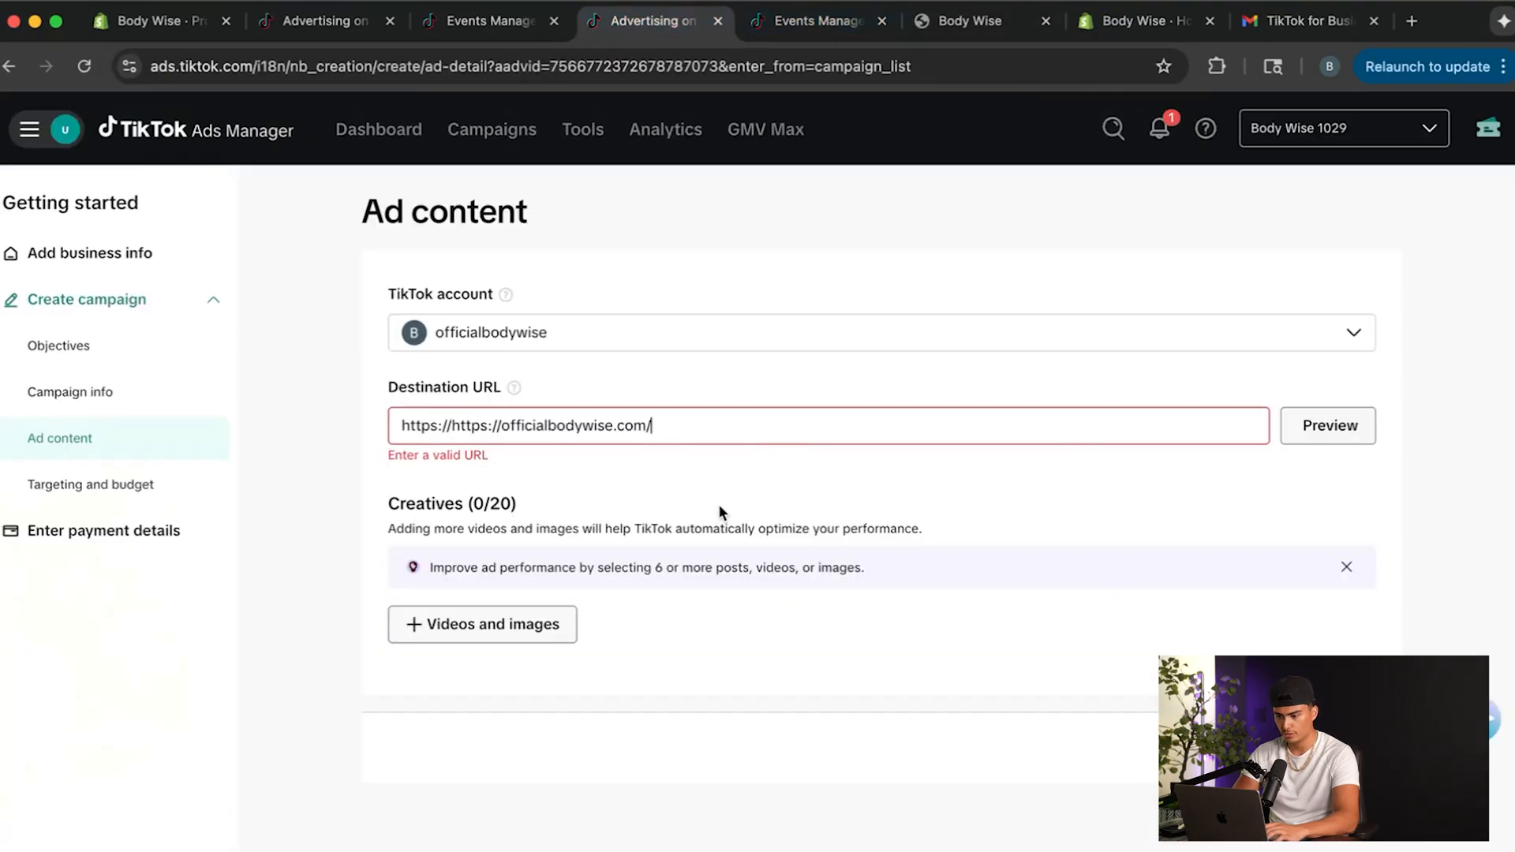
{"action": "left_click", "coordinate": [1327, 432]}
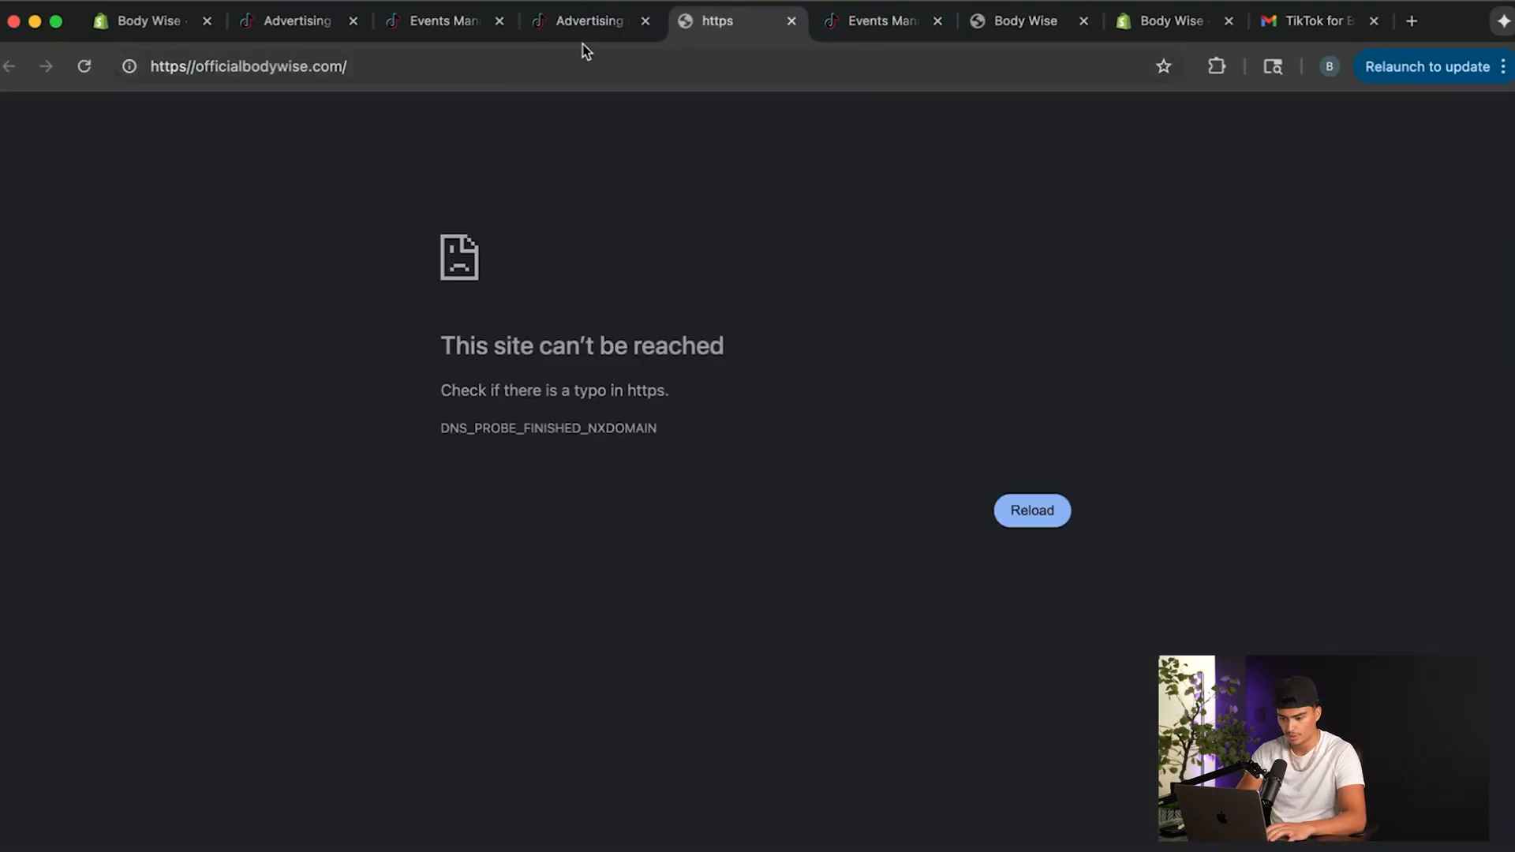
{"action": "left_click", "coordinate": [588, 21]}
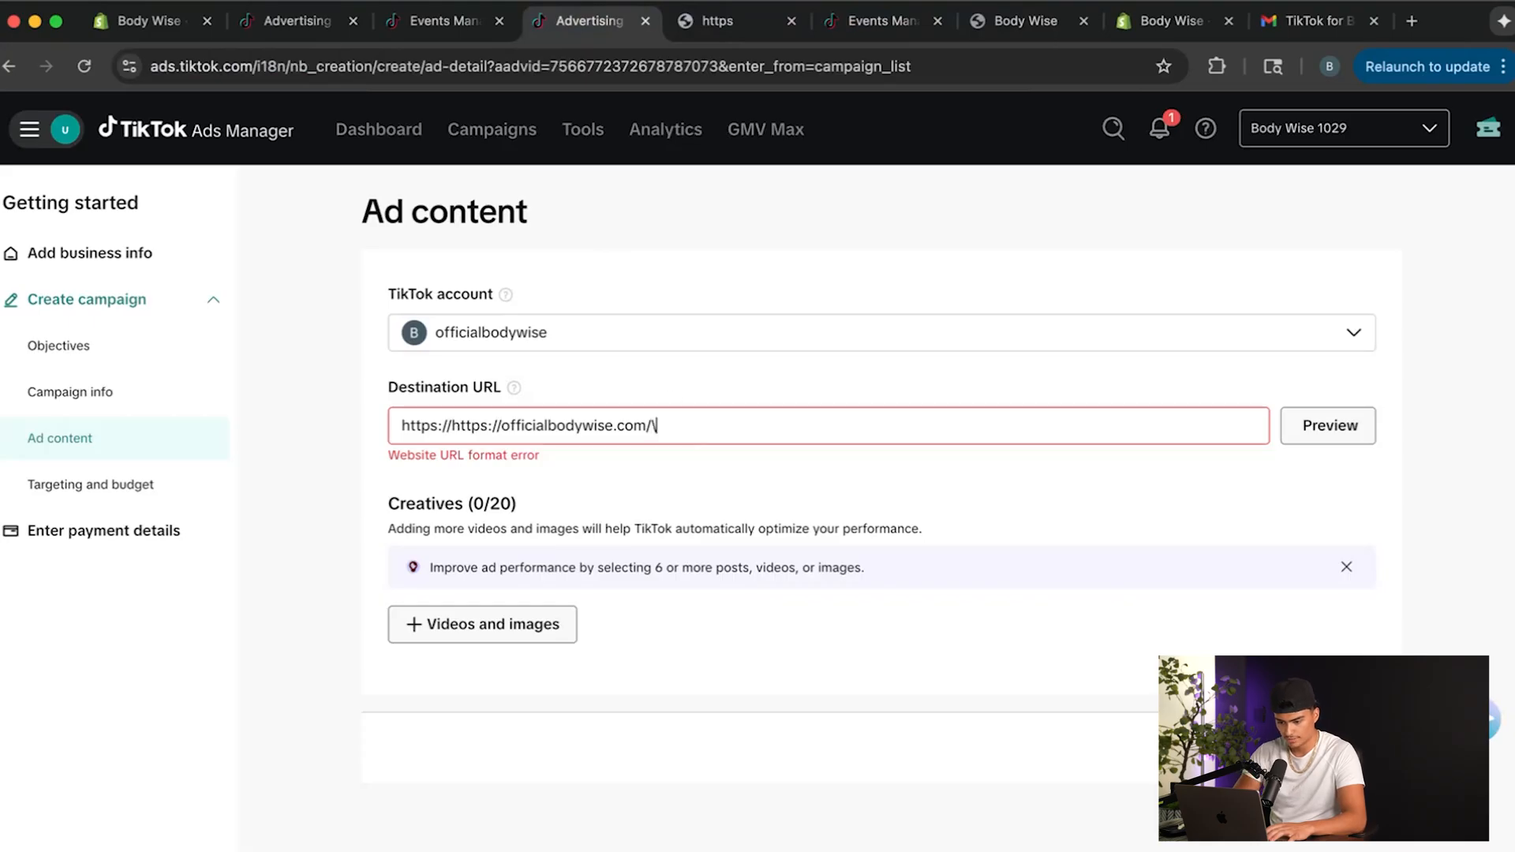
{"action": "left_click_drag", "start_coordinate": [503, 426], "coordinate": [436, 426]}
{"action": "left_click", "coordinate": [483, 434]}
{"action": "left_click_drag", "start_coordinate": [500, 429], "coordinate": [452, 431]}
{"action": "key", "text": "BackSpace"}
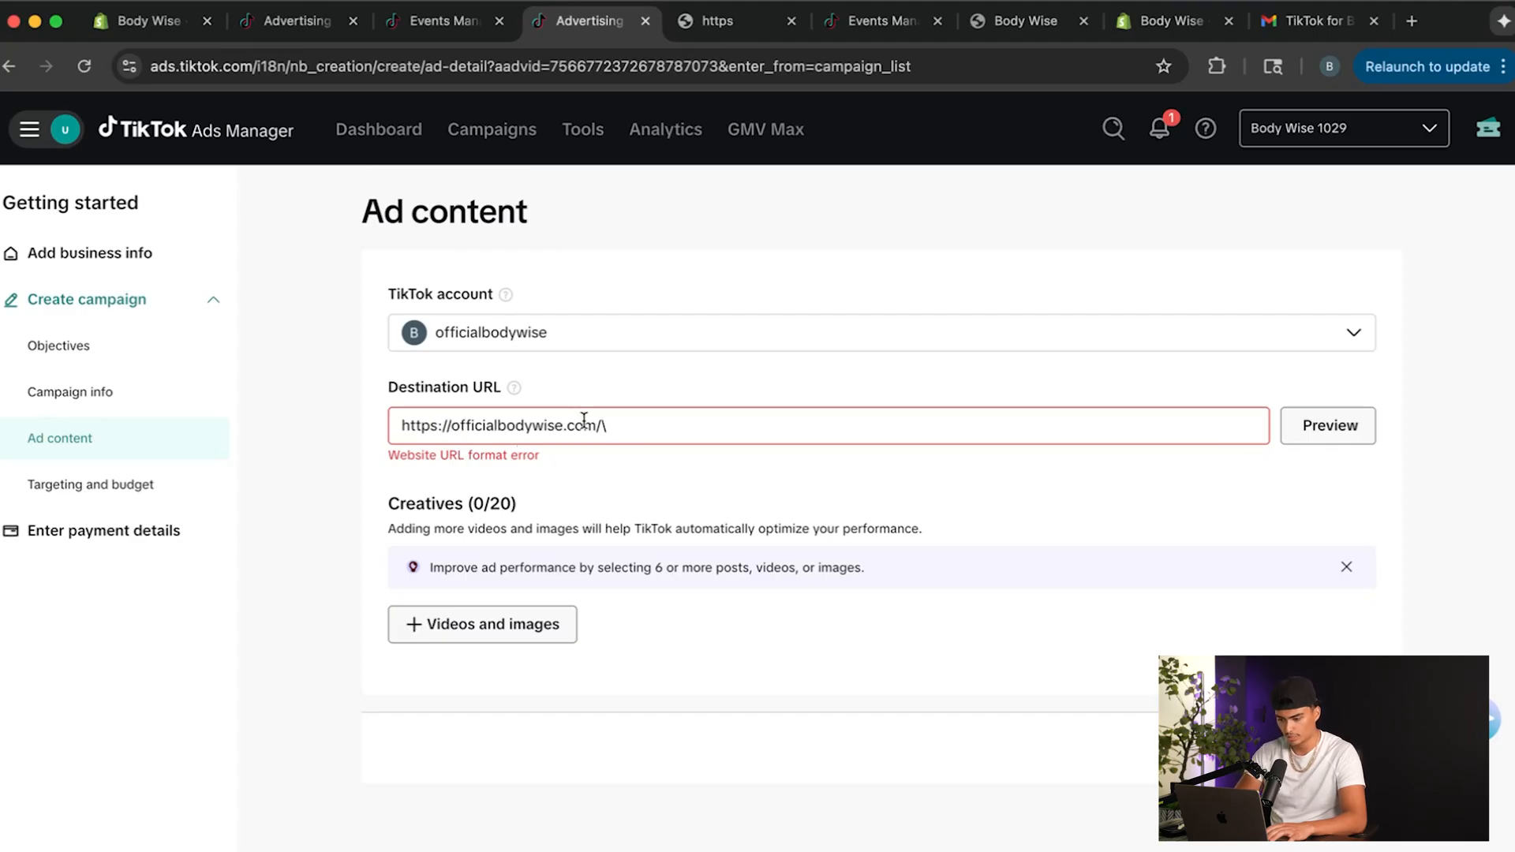
{"action": "key", "text": "BackSpace"}
{"action": "key", "text": "BackSpace"}
{"action": "left_click", "coordinate": [1311, 423]}
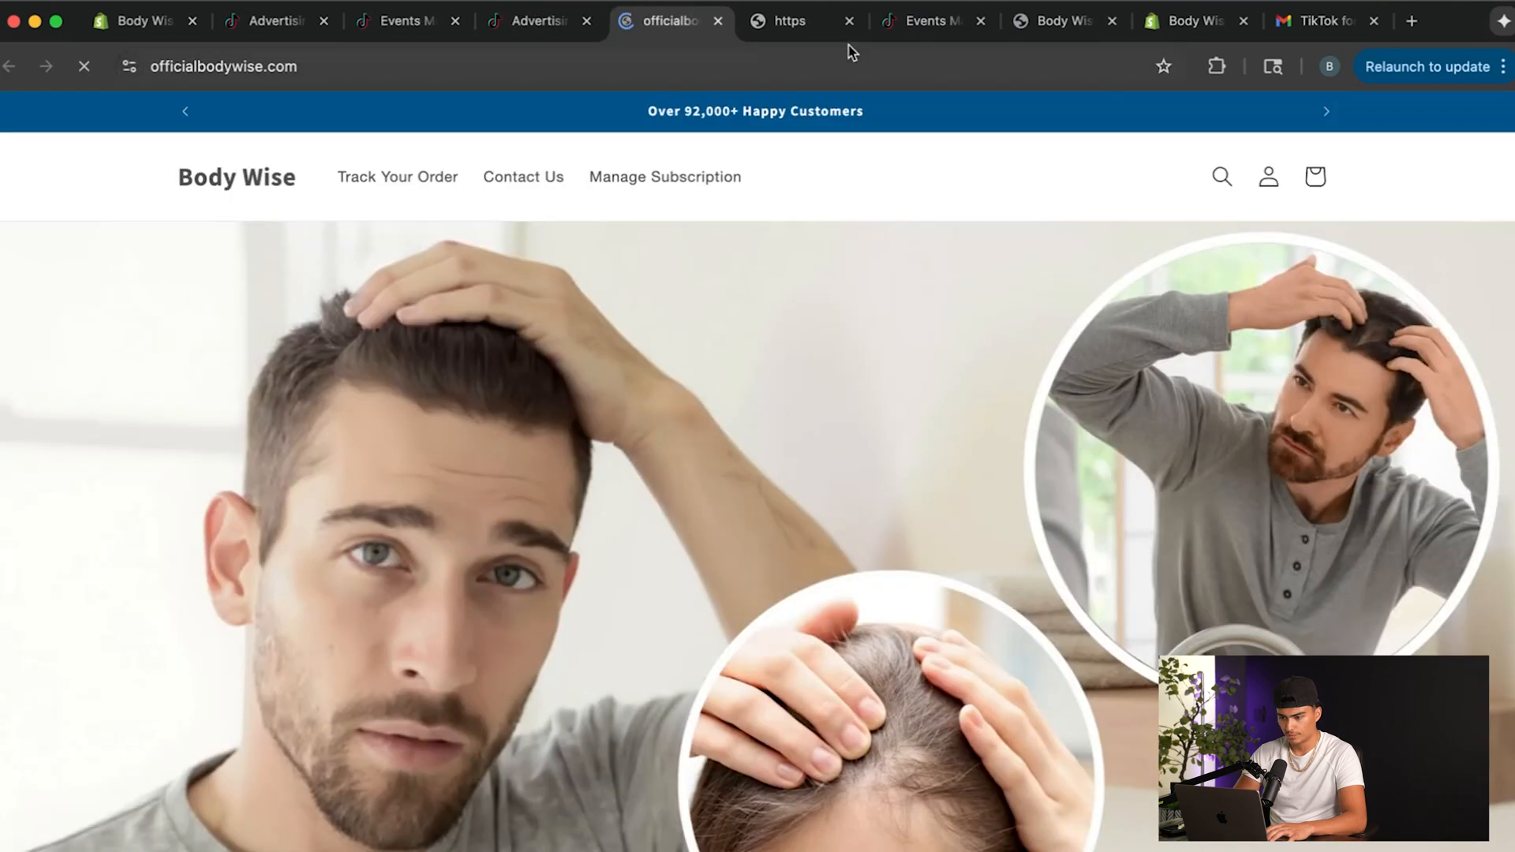
Check the store page opened by the preview, close both preview pages and return to the ad content.
{"action": "left_click", "coordinate": [848, 32]}
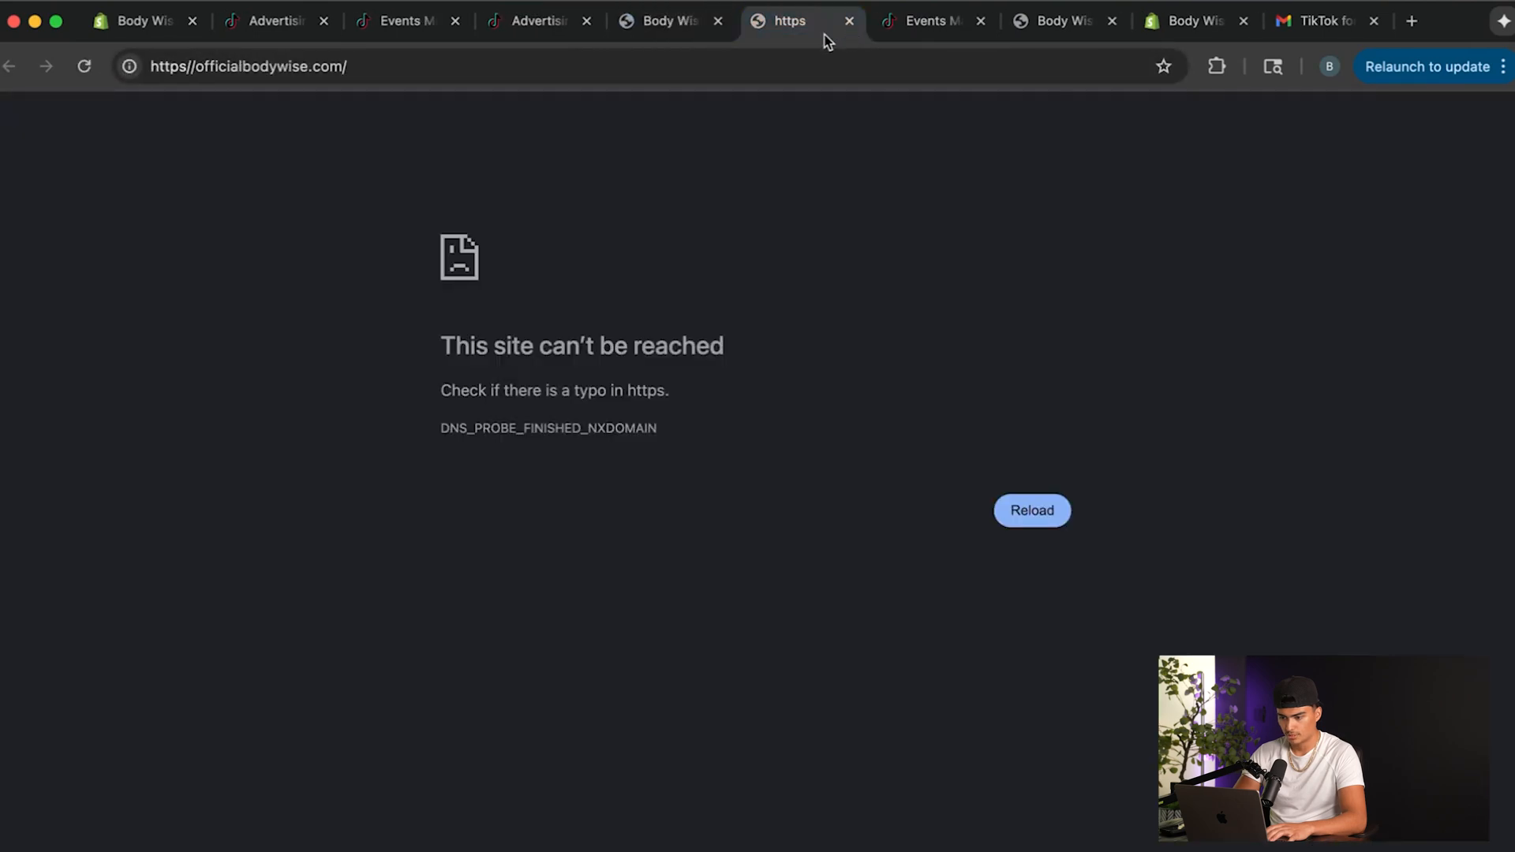
{"action": "left_click", "coordinate": [850, 21]}
{"action": "left_click", "coordinate": [655, 16]}
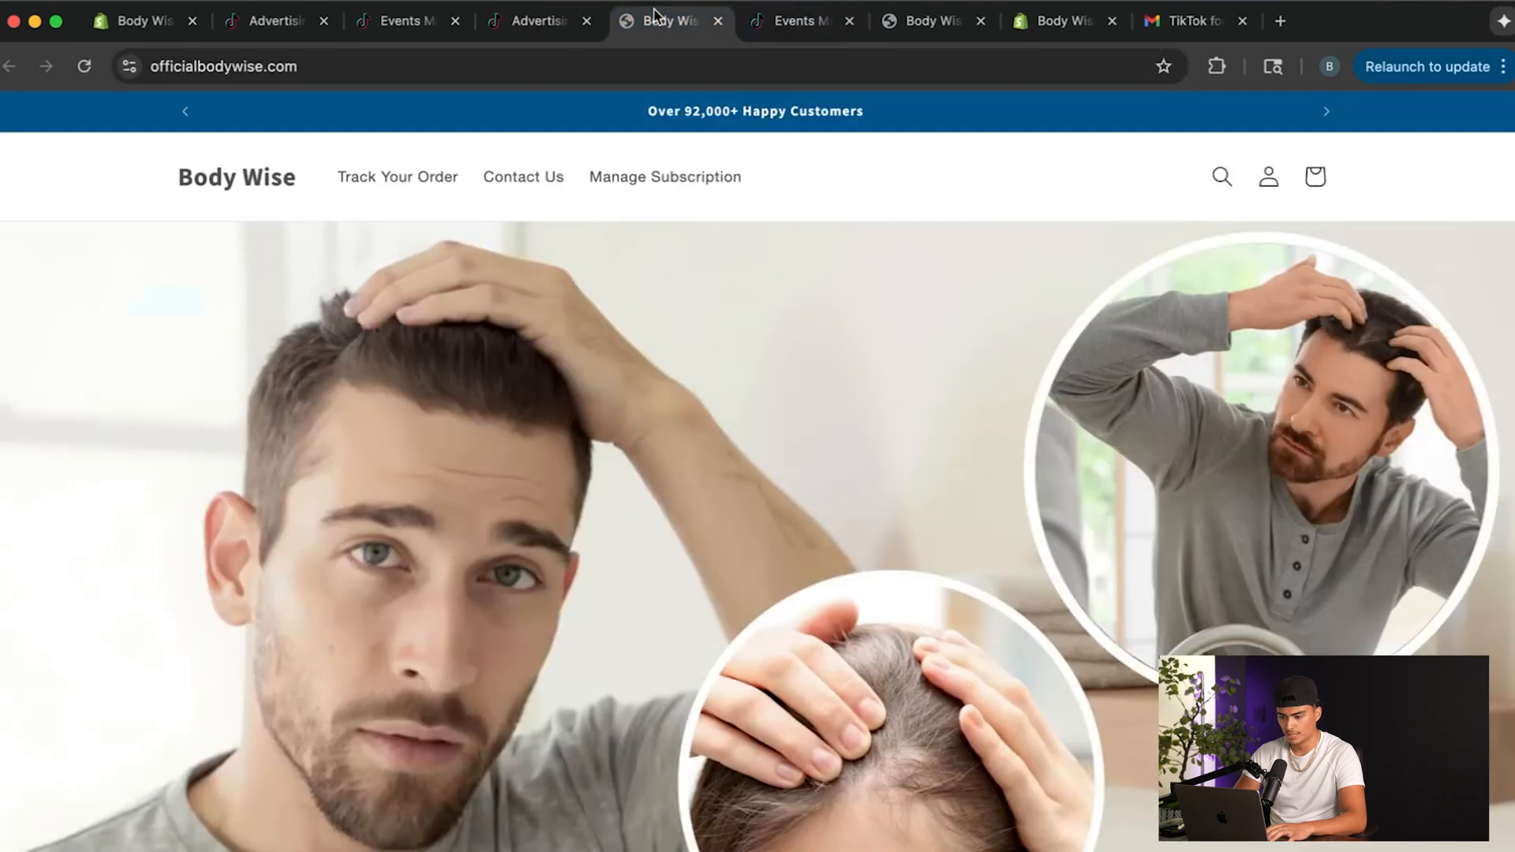
{"action": "left_click", "coordinate": [718, 22]}
{"action": "left_click", "coordinate": [539, 22]}
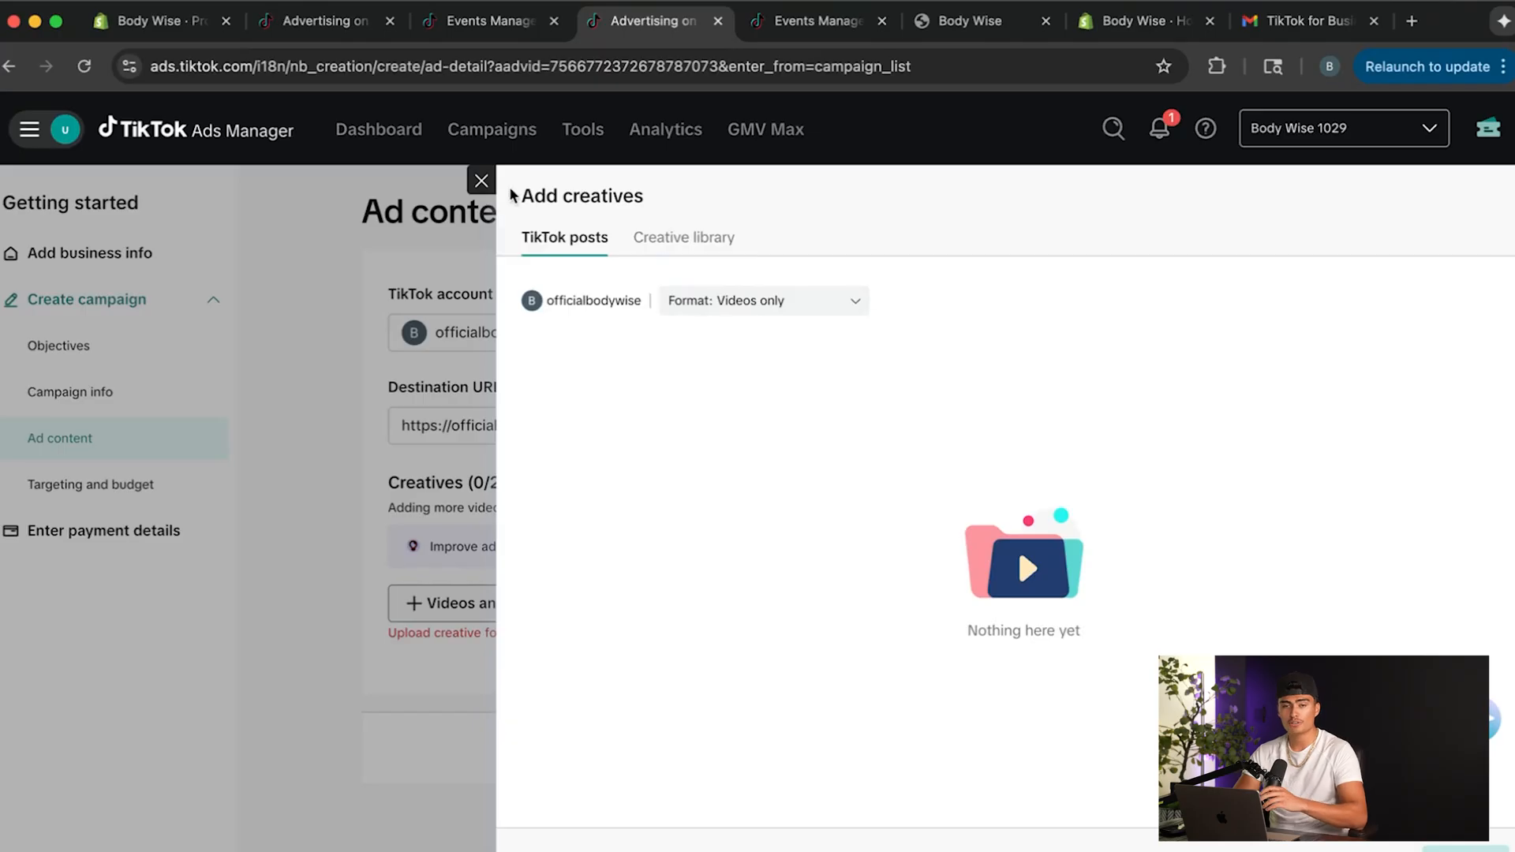
{"action": "left_click", "coordinate": [480, 180]}
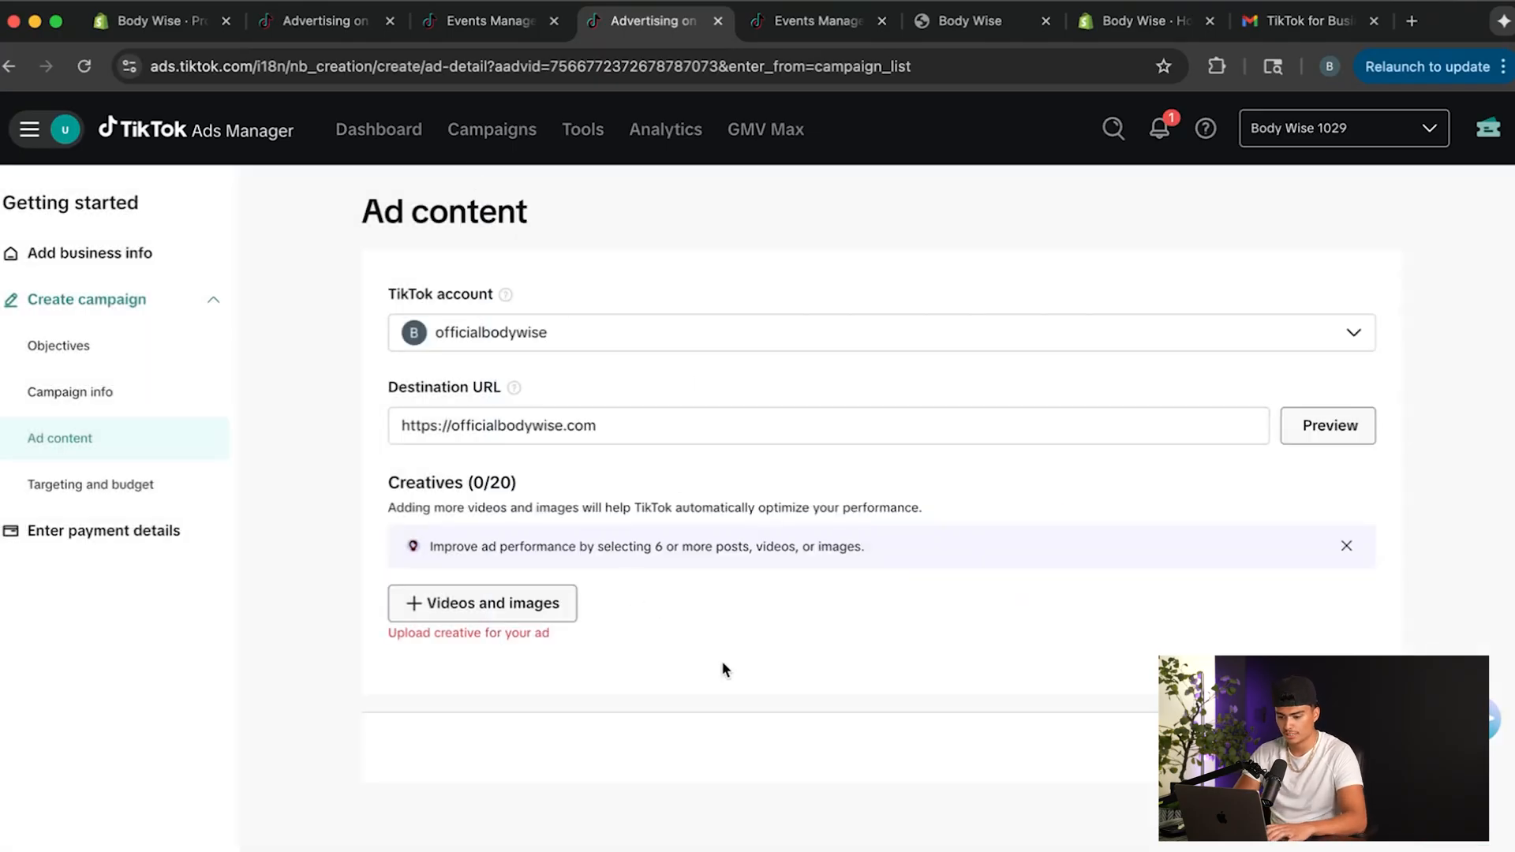
Upload the video Hair ad 1.mov to the creative library as an ad creative.
{"action": "left_click", "coordinate": [543, 613]}
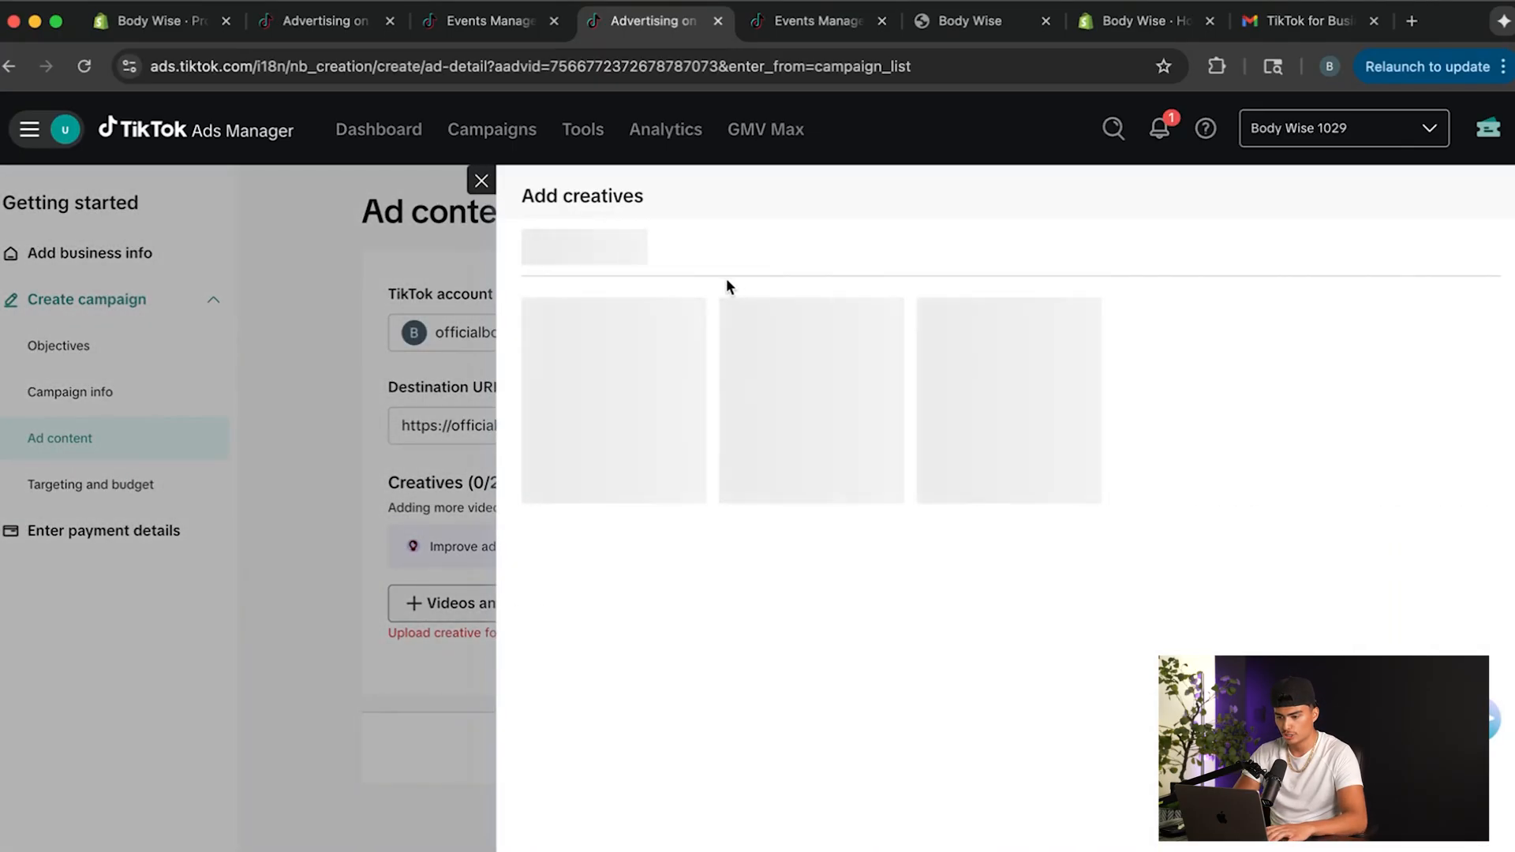
{"action": "left_click", "coordinate": [670, 248]}
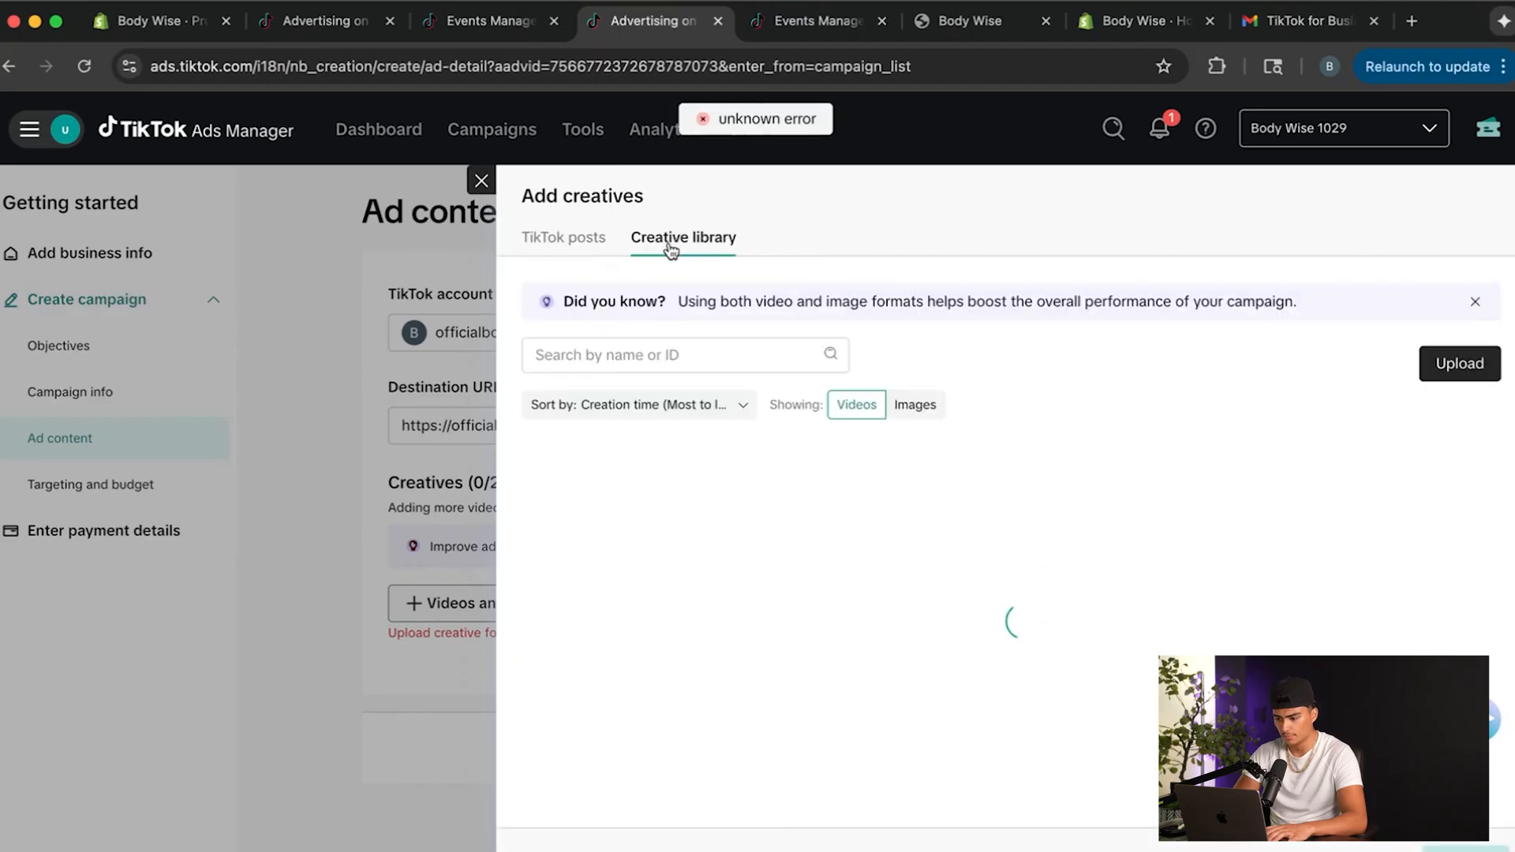
{"action": "left_click", "coordinate": [1461, 363]}
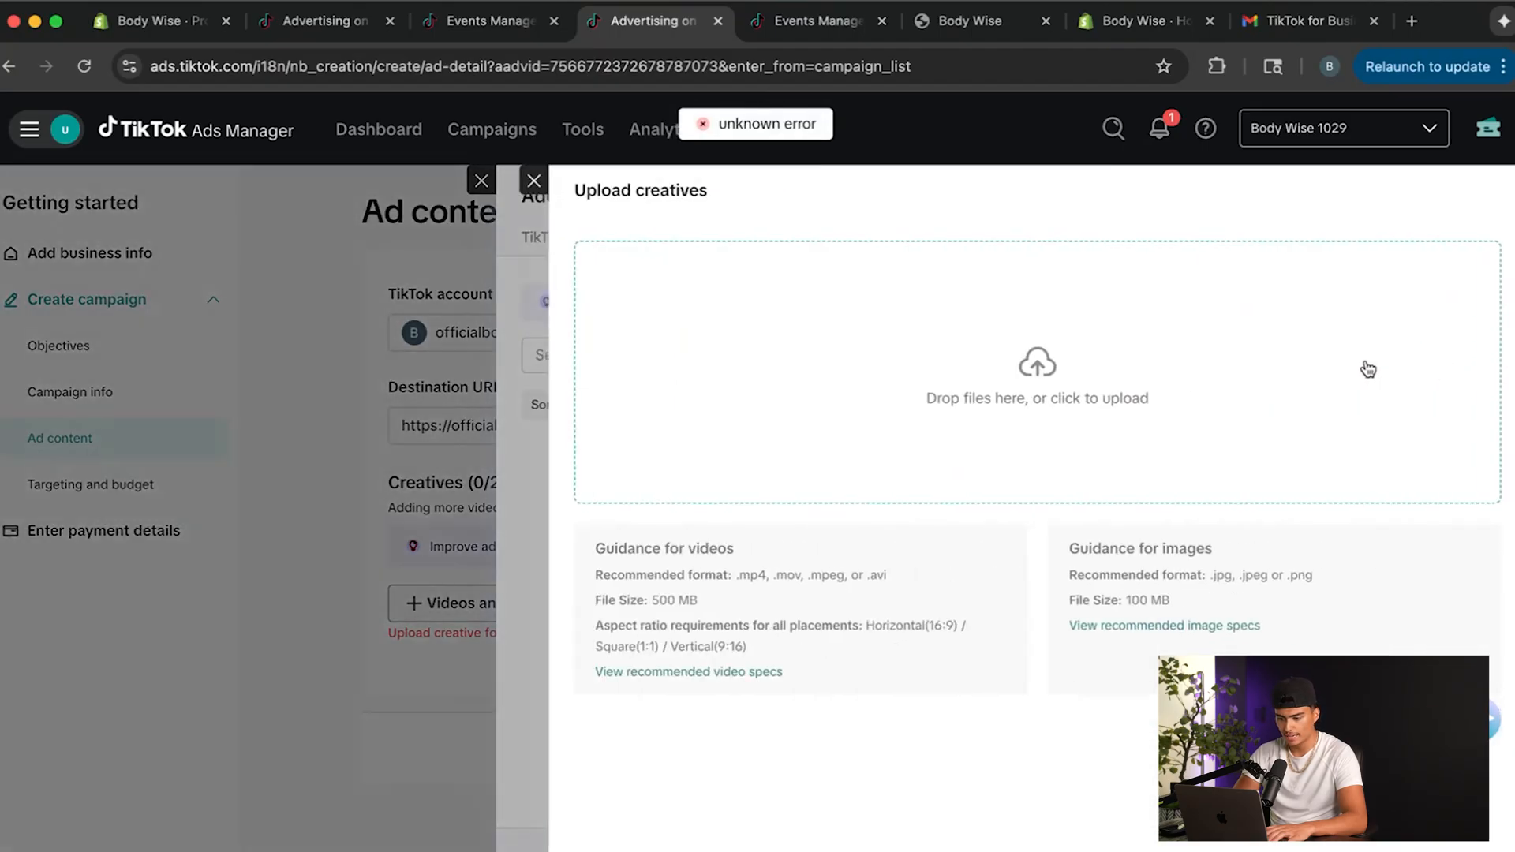
{"action": "left_click", "coordinate": [111, 849]}
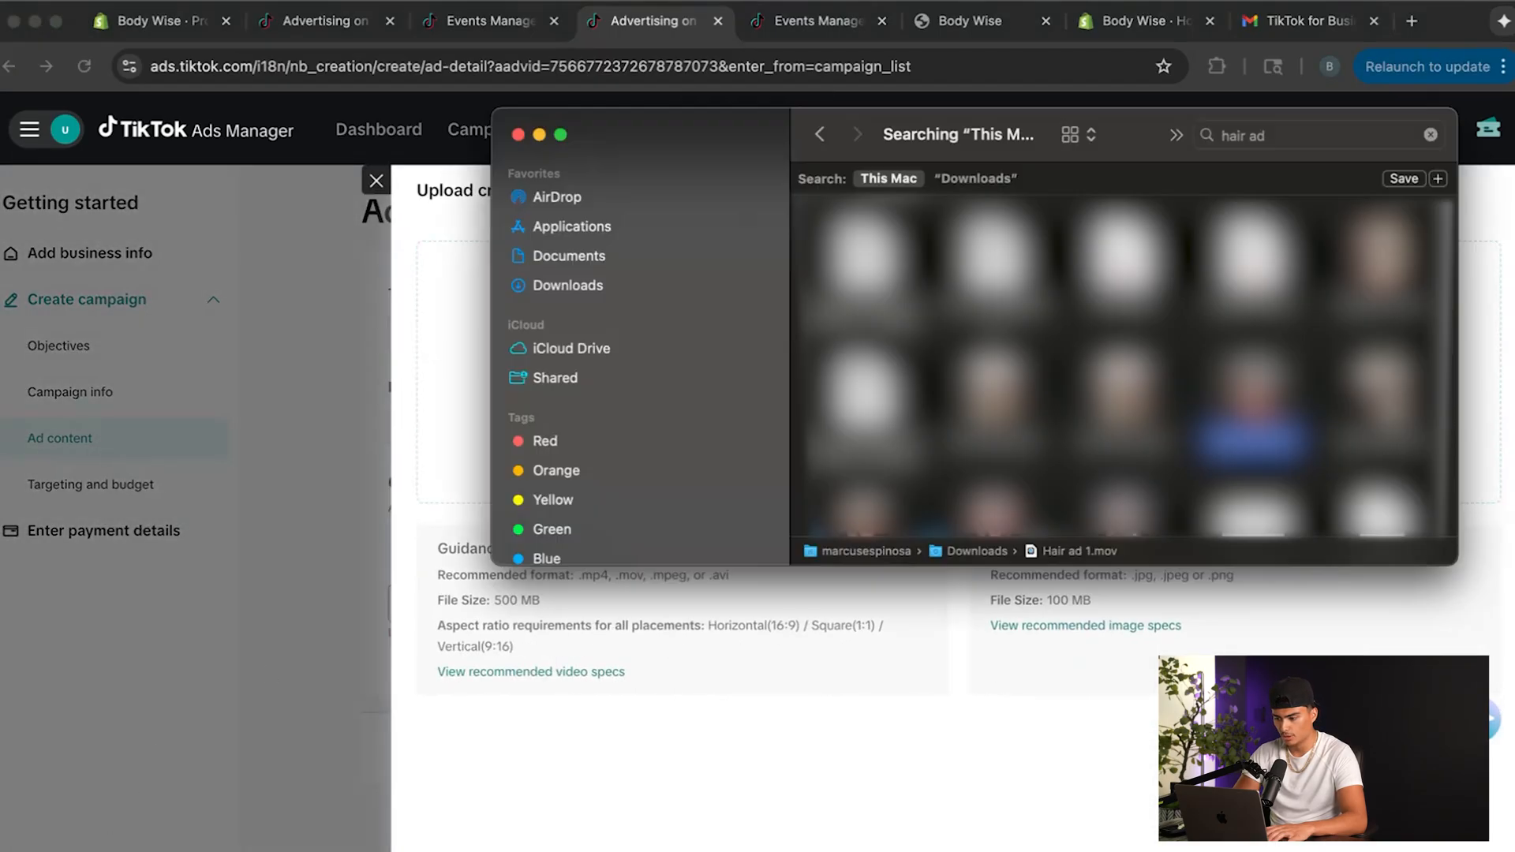
{"action": "left_click_drag", "start_coordinate": [1139, 143], "coordinate": [788, 142]}
{"action": "left_click_drag", "start_coordinate": [900, 411], "coordinate": [1259, 486]}
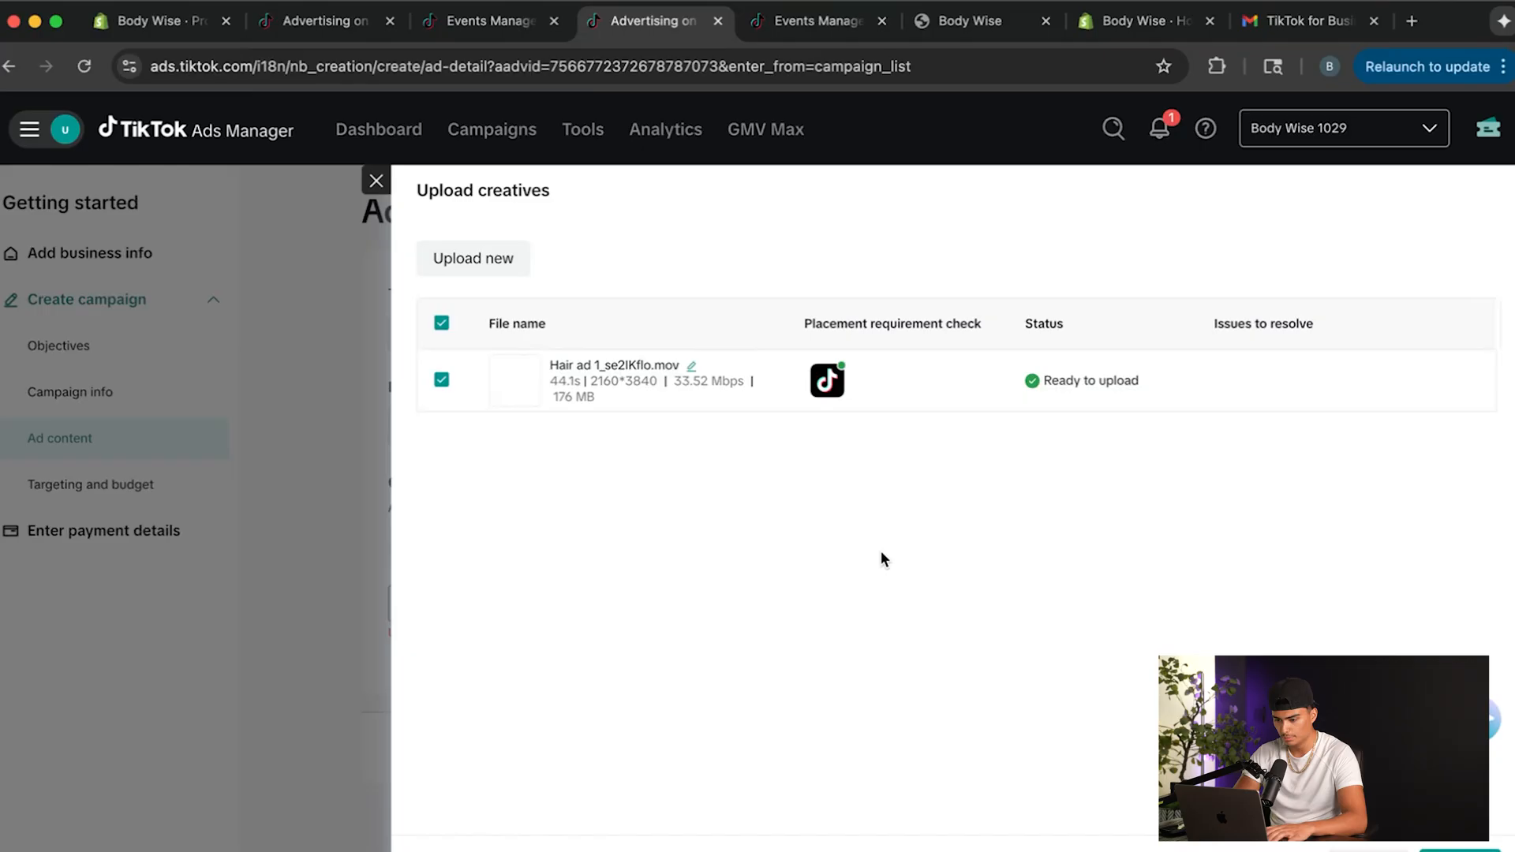
{"action": "left_click", "coordinate": [1459, 850]}
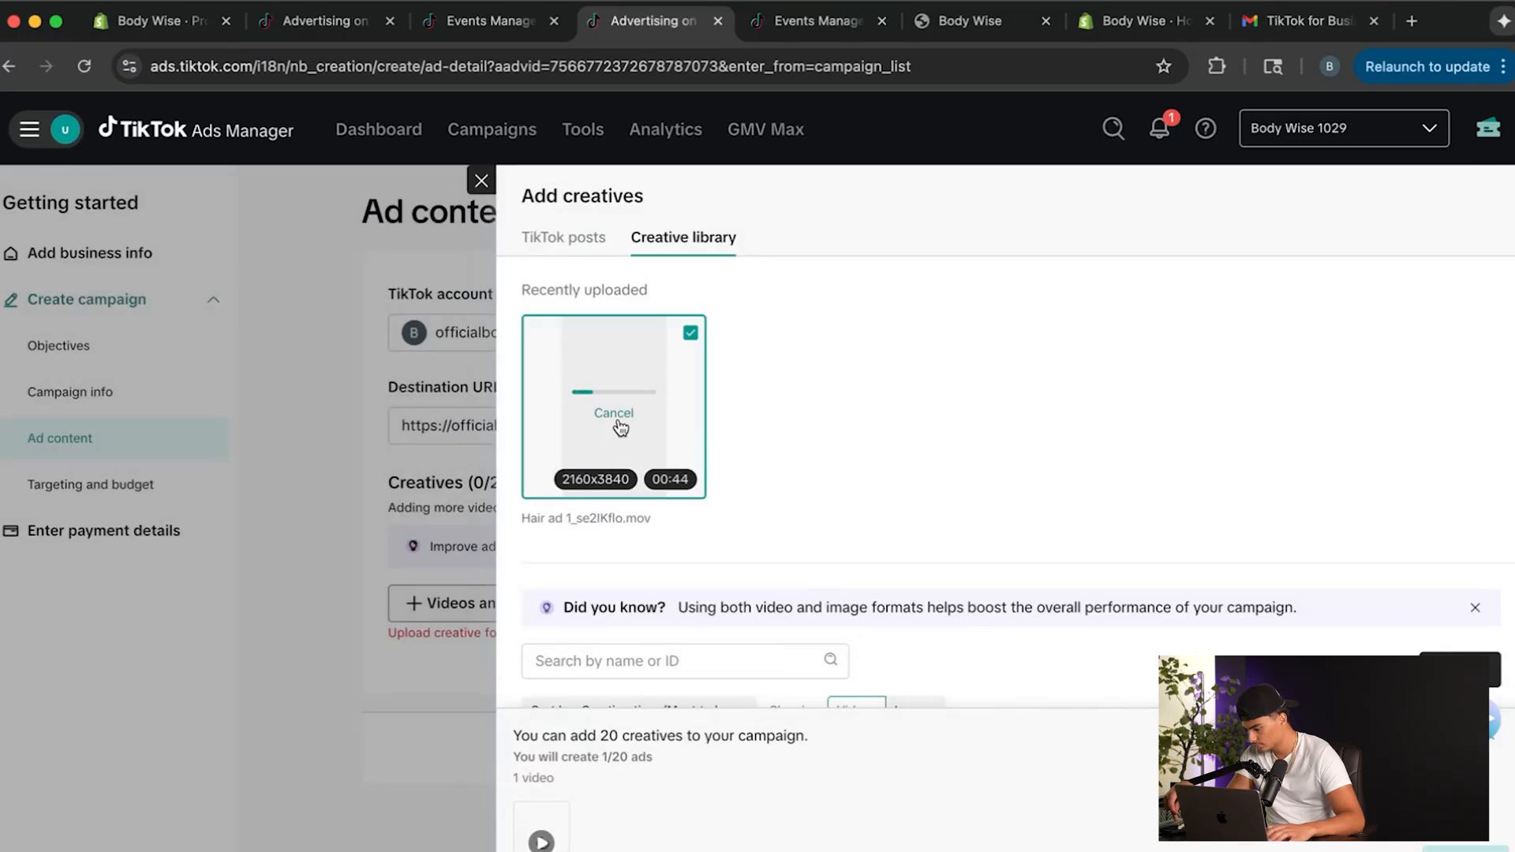
Upload the videos Hair ad 3, Hair ad 4 and Hair ad 5 to the creative library and retry the failed upload of Hair ad 2.
{"action": "scroll", "coordinate": [782, 557], "scroll_direction": "down", "scroll_amount": 1}
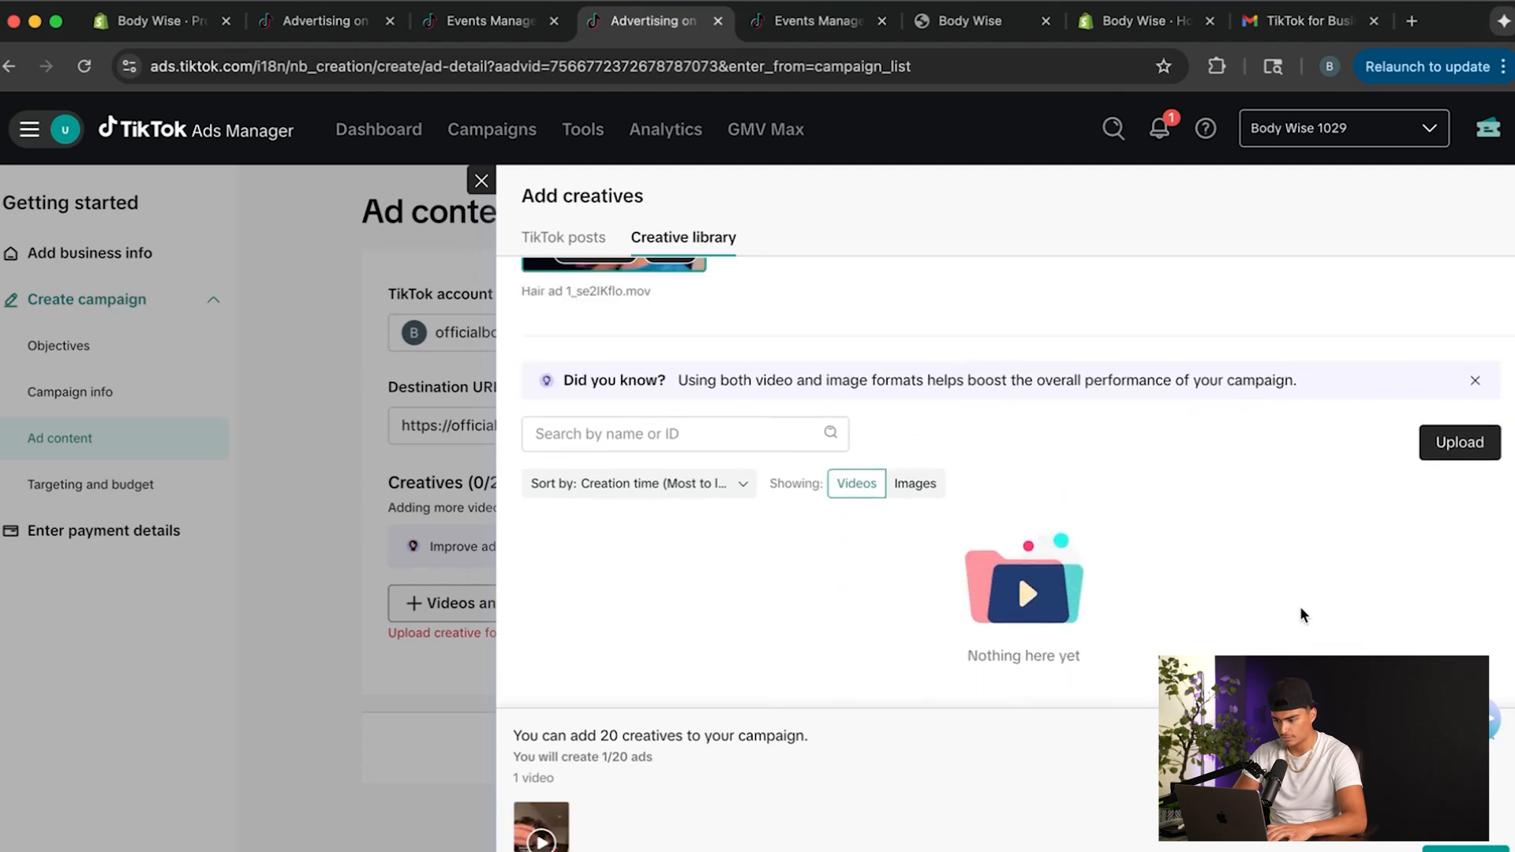
{"action": "left_click", "coordinate": [1460, 494]}
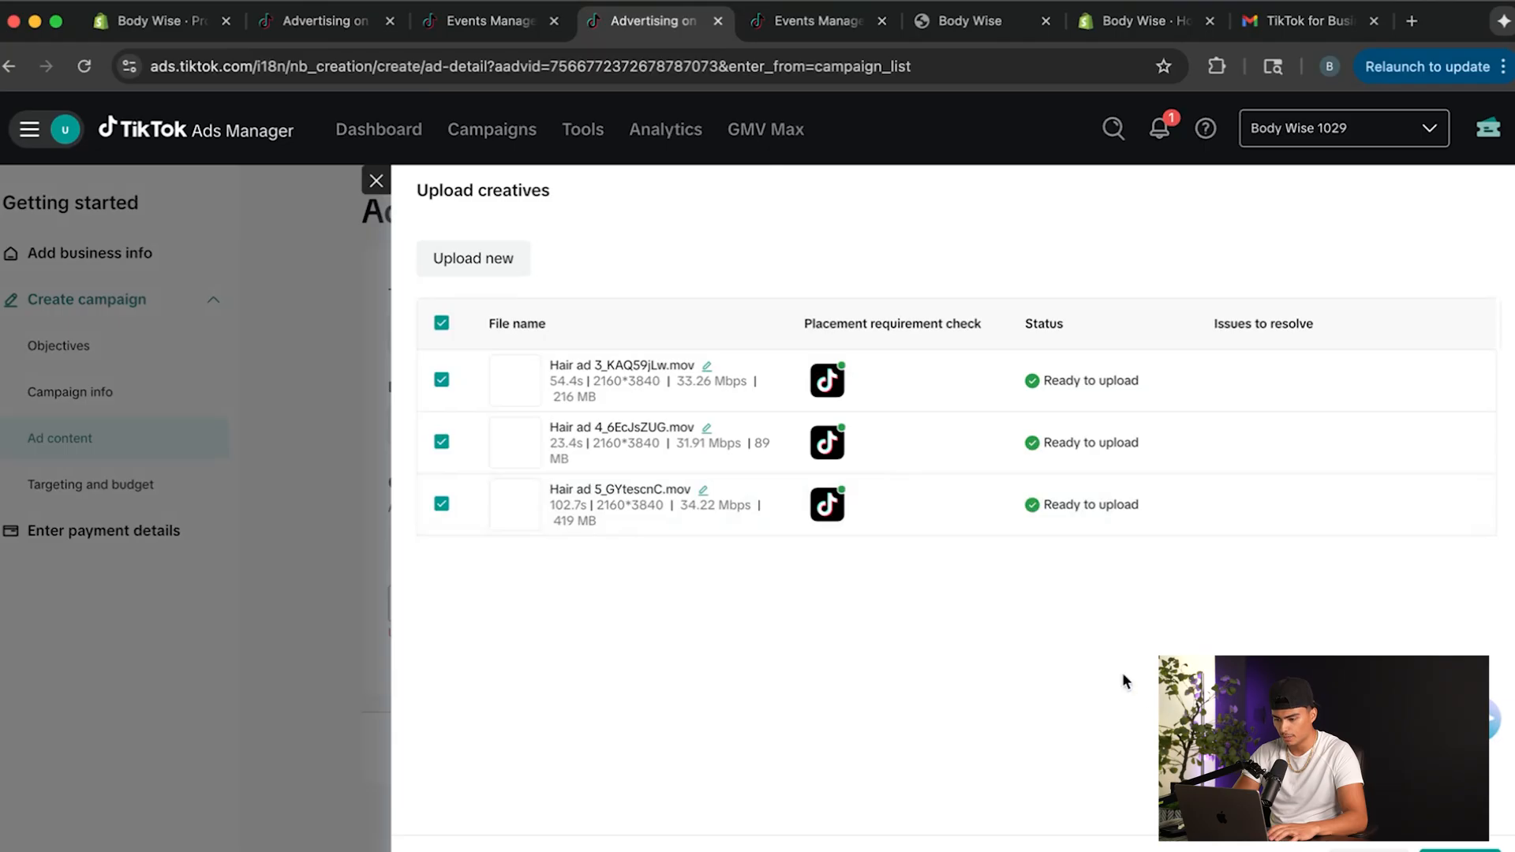
{"action": "left_click", "coordinate": [1460, 851]}
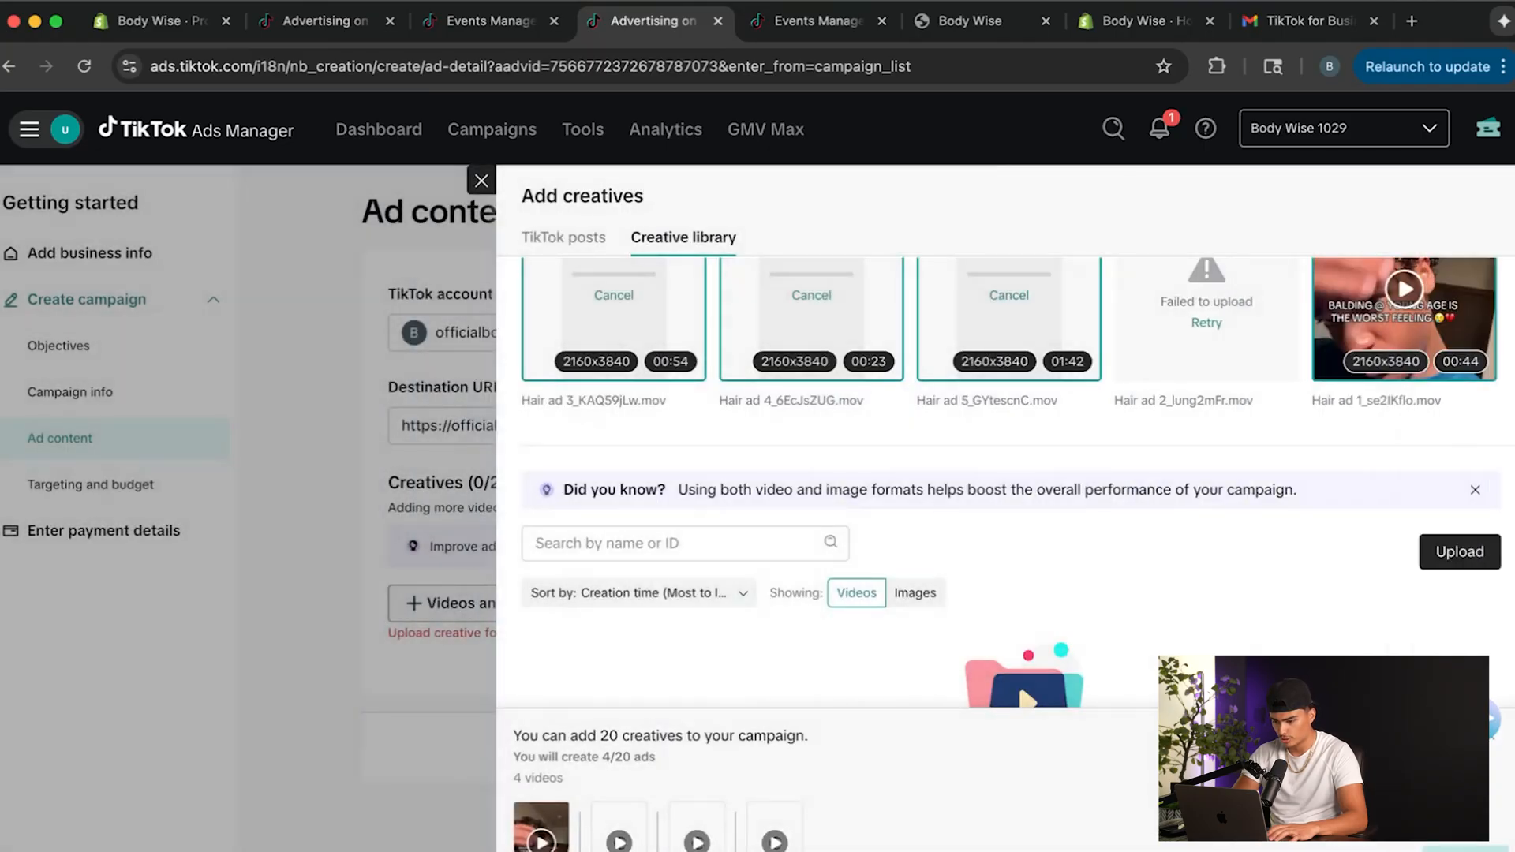
{"action": "scroll", "coordinate": [1075, 594], "scroll_direction": "up", "scroll_amount": 3}
{"action": "left_click", "coordinate": [1207, 426]}
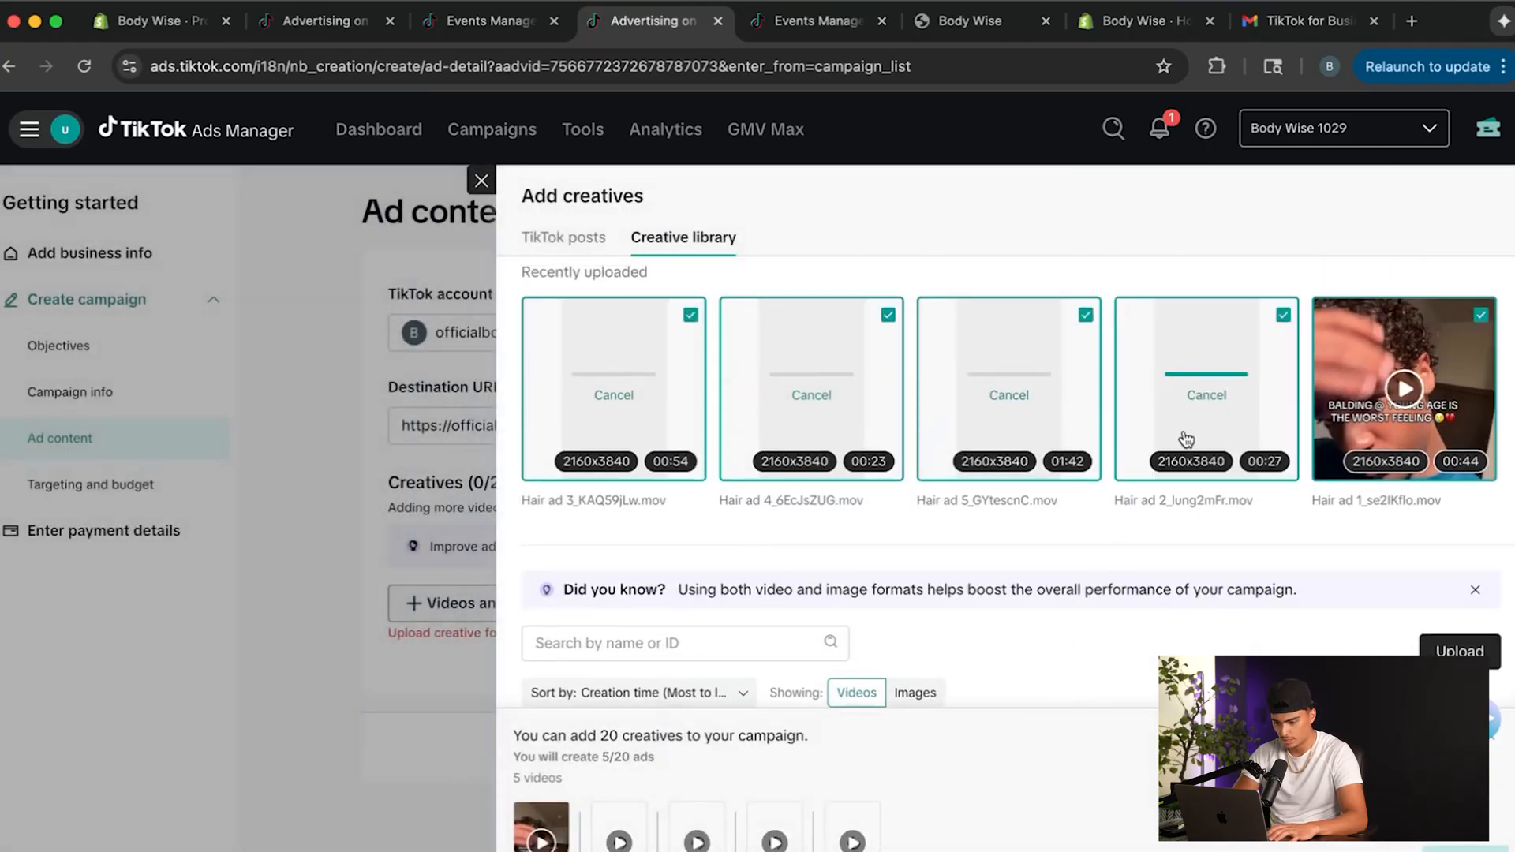
Add the Hair ad 1, Hair ad 4 and Hair ad 2 videos to the ad and set the ad text to "Shop now".
{"action": "left_click", "coordinate": [395, 527]}
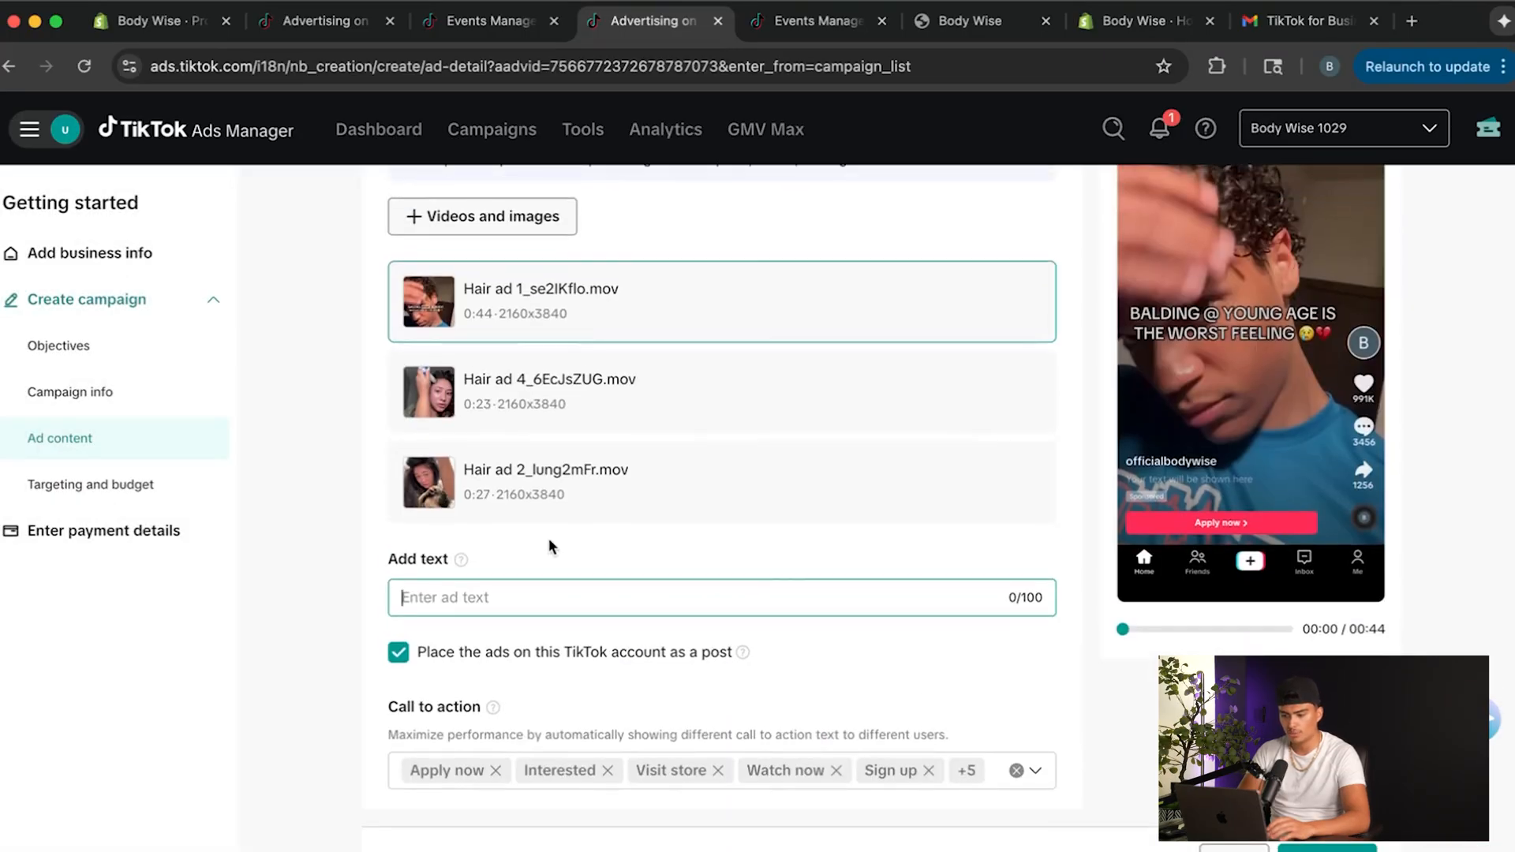
{"action": "scroll", "coordinate": [593, 503], "scroll_direction": "up", "scroll_amount": 2}
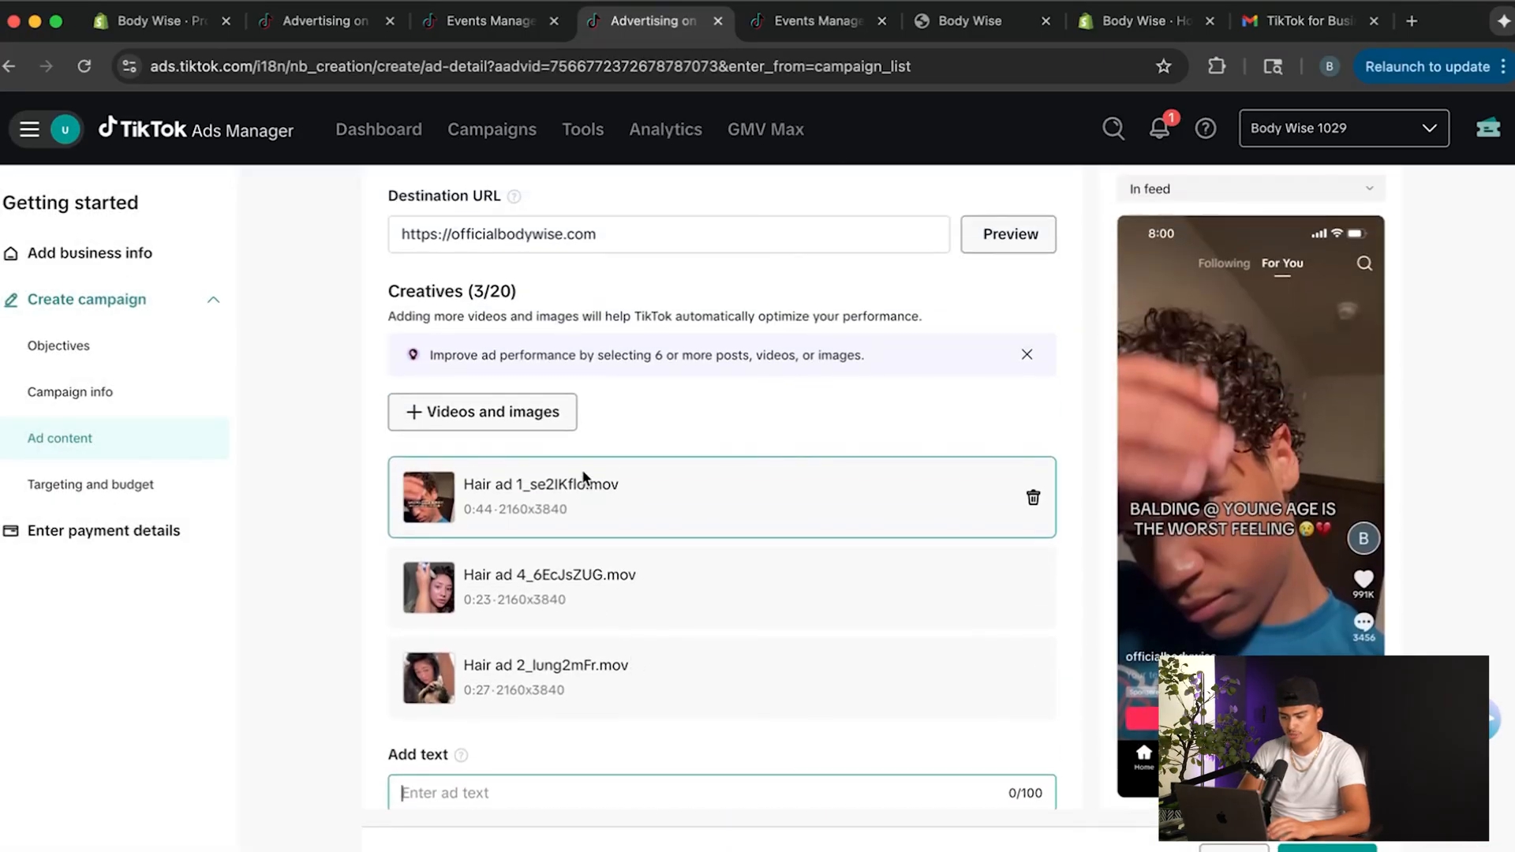
{"action": "scroll", "coordinate": [582, 477], "scroll_direction": "down", "scroll_amount": 3}
{"action": "type", "text": "Shop"}
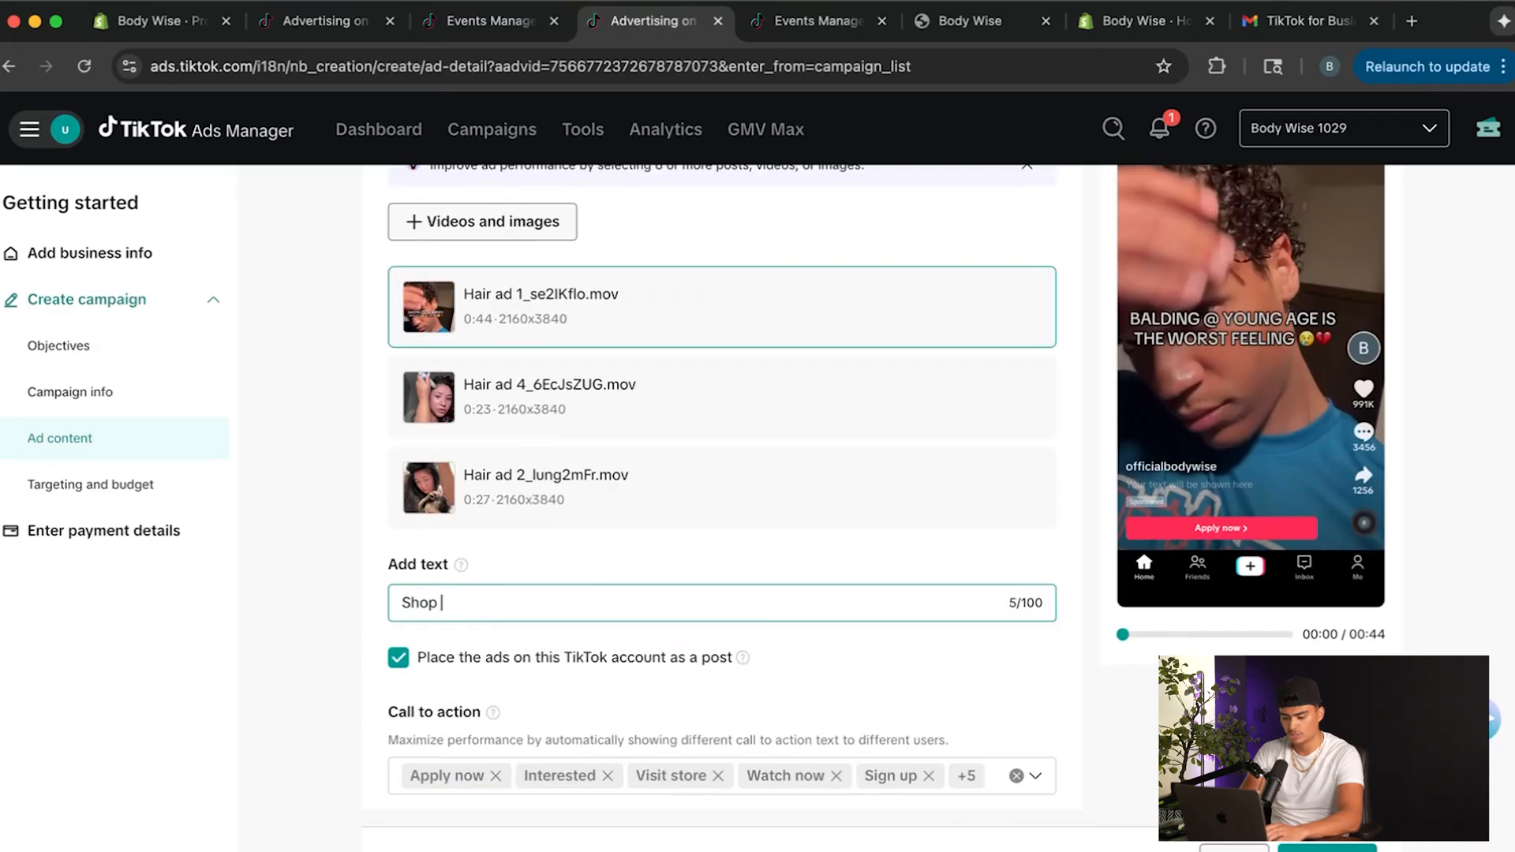
{"action": "key", "text": "BackSpace"}
{"action": "type", "text": "S"}
{"action": "key", "text": "BackSpace"}
{"action": "type", "text": "Shop"}
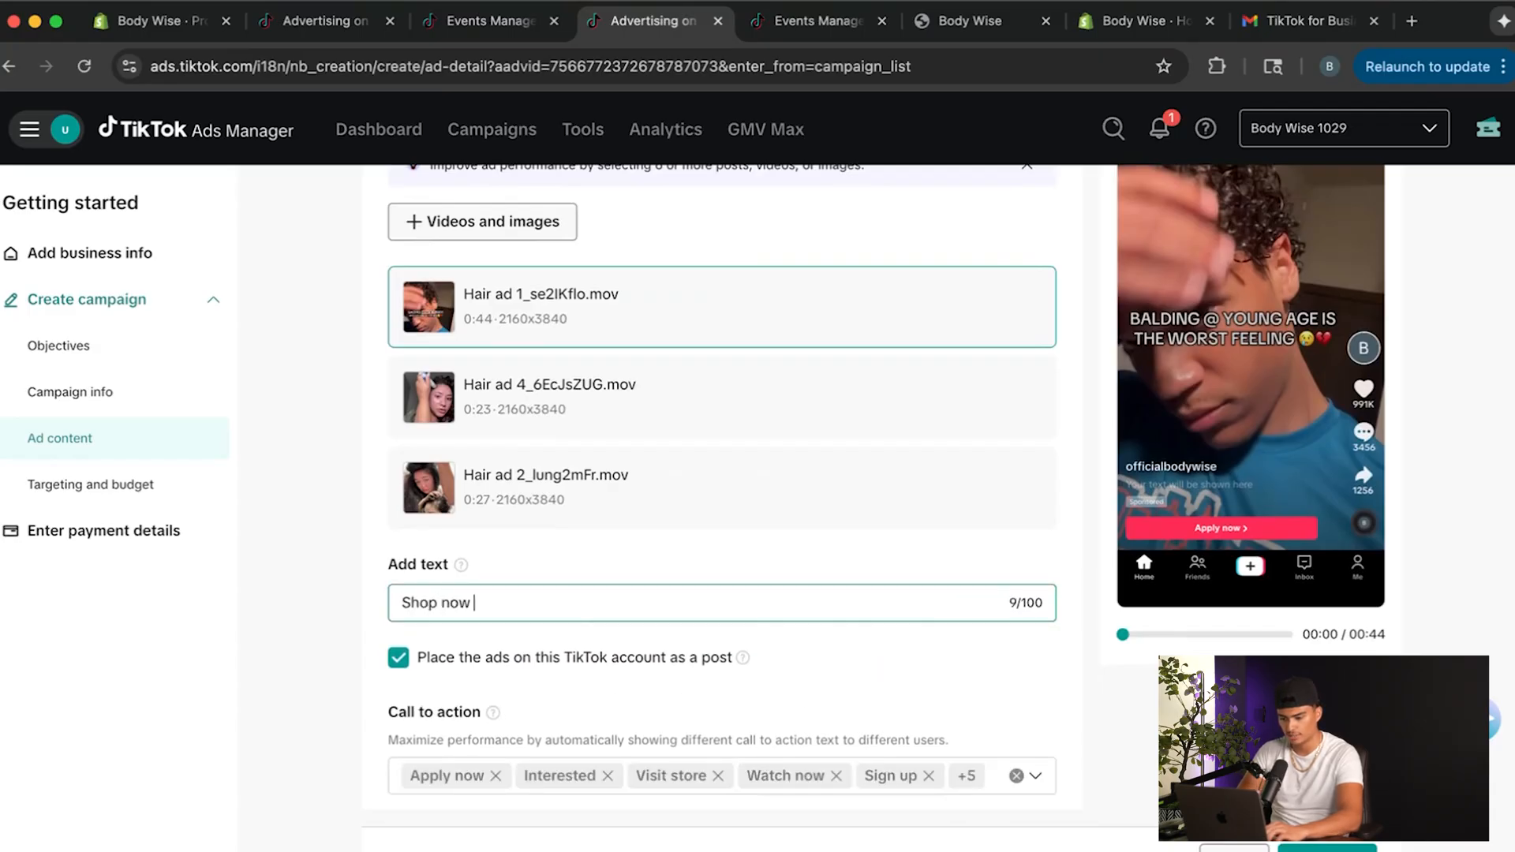
Replace the default call-to-action options with only Shop now and continue to the targeting and budget settings.
{"action": "left_click", "coordinate": [1035, 783]}
{"action": "left_click", "coordinate": [411, 545]}
{"action": "left_click", "coordinate": [930, 841]}
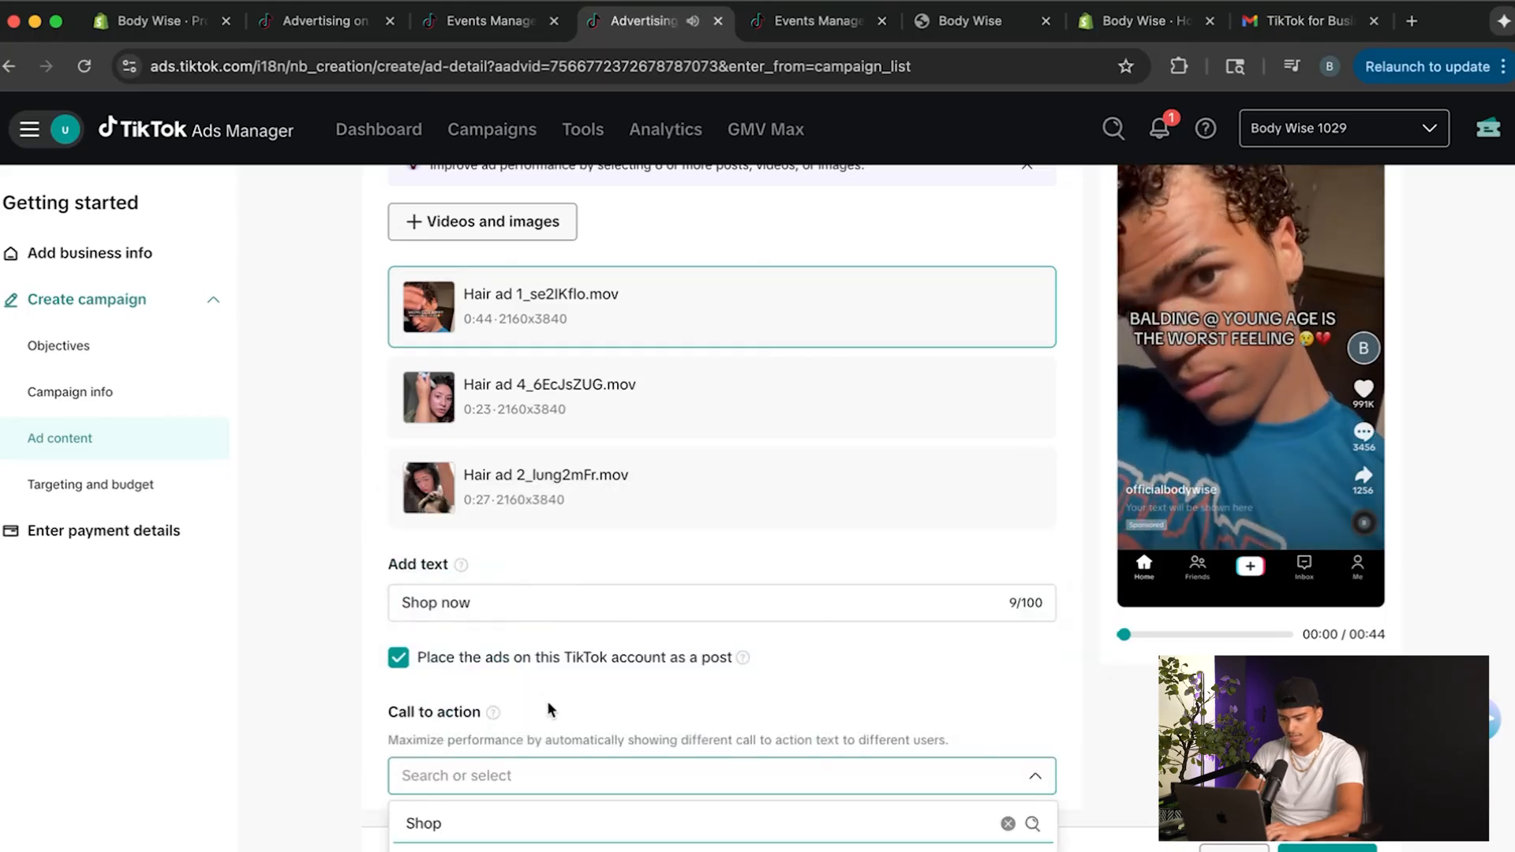
{"action": "mouse_move", "coordinate": [1266, 310]}
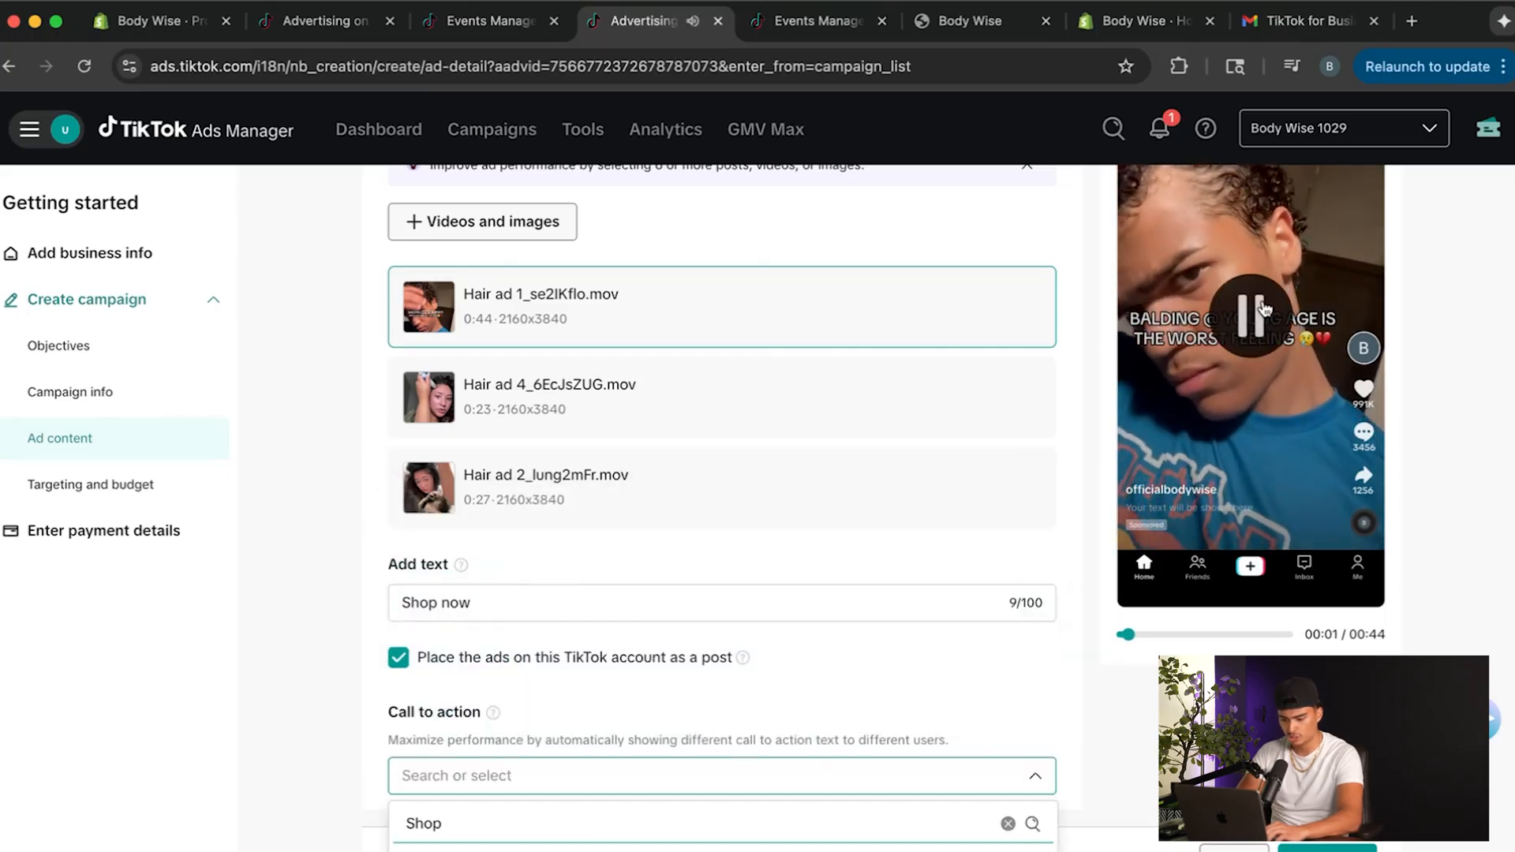
{"action": "scroll", "coordinate": [649, 646], "scroll_direction": "down", "scroll_amount": 1}
{"action": "left_click", "coordinate": [588, 712]}
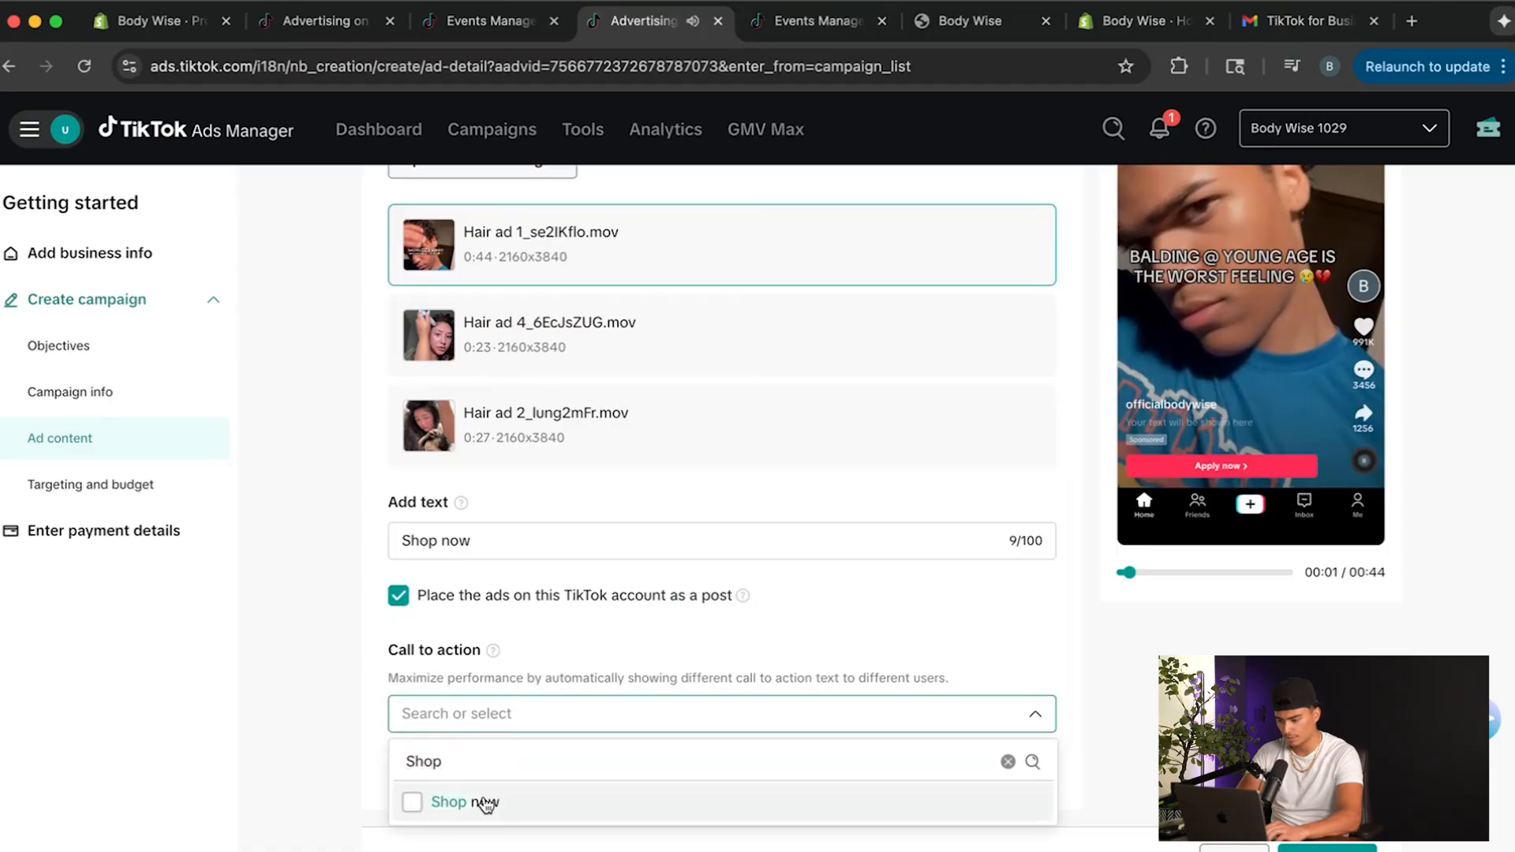
{"action": "left_click", "coordinate": [485, 805]}
{"action": "left_click", "coordinate": [340, 742]}
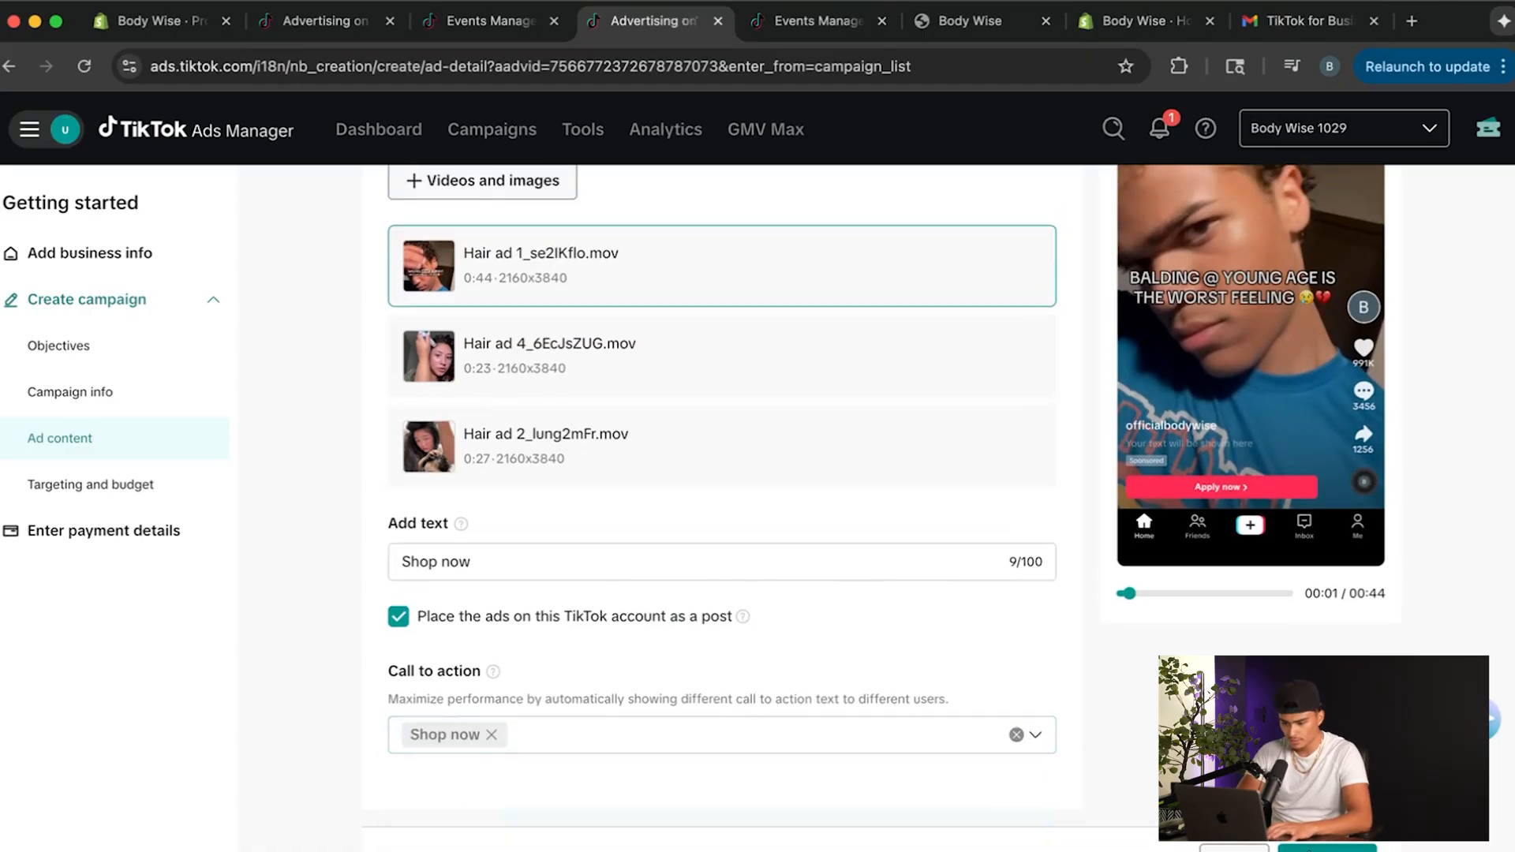
{"action": "left_click", "coordinate": [1303, 847]}
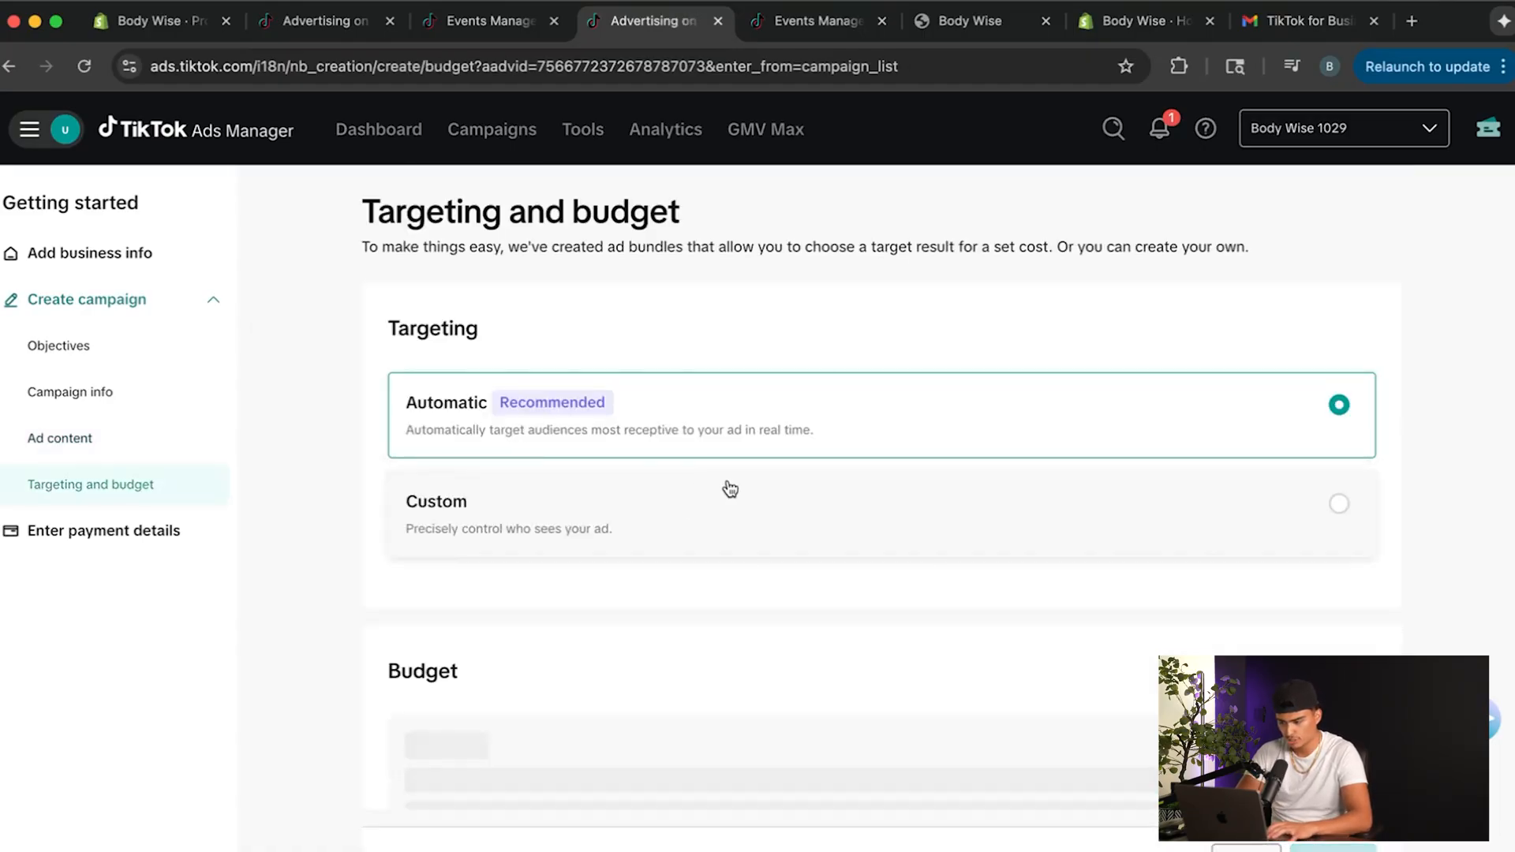
Switch targeting to Custom to view its location, language and gender options, and return to Automatic targeting.
{"action": "scroll", "coordinate": [616, 344], "scroll_direction": "down", "scroll_amount": 1}
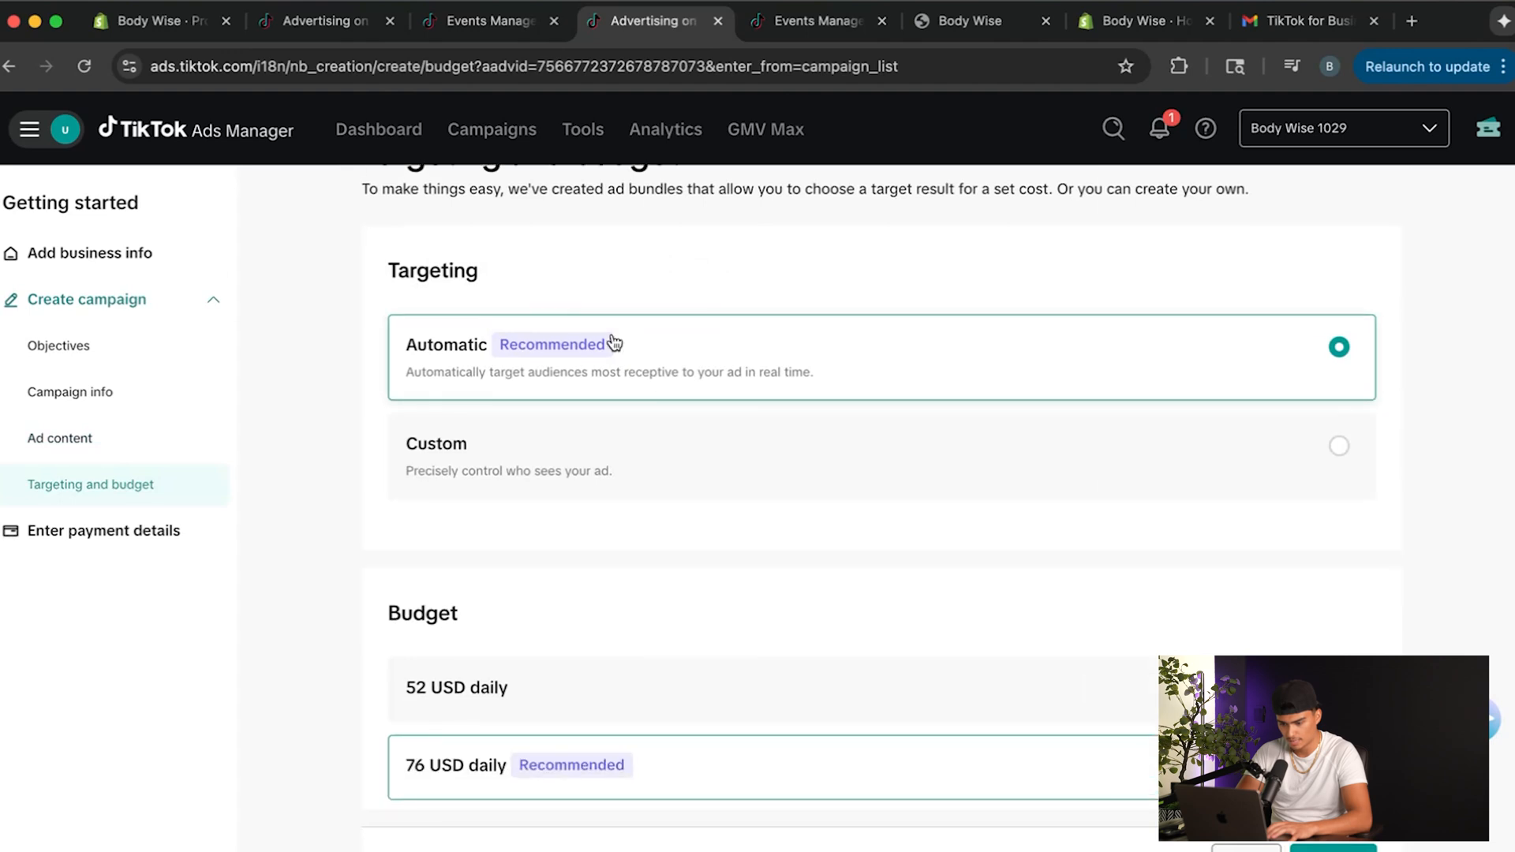
{"action": "left_click", "coordinate": [738, 451]}
{"action": "scroll", "coordinate": [738, 446], "scroll_direction": "down", "scroll_amount": 3}
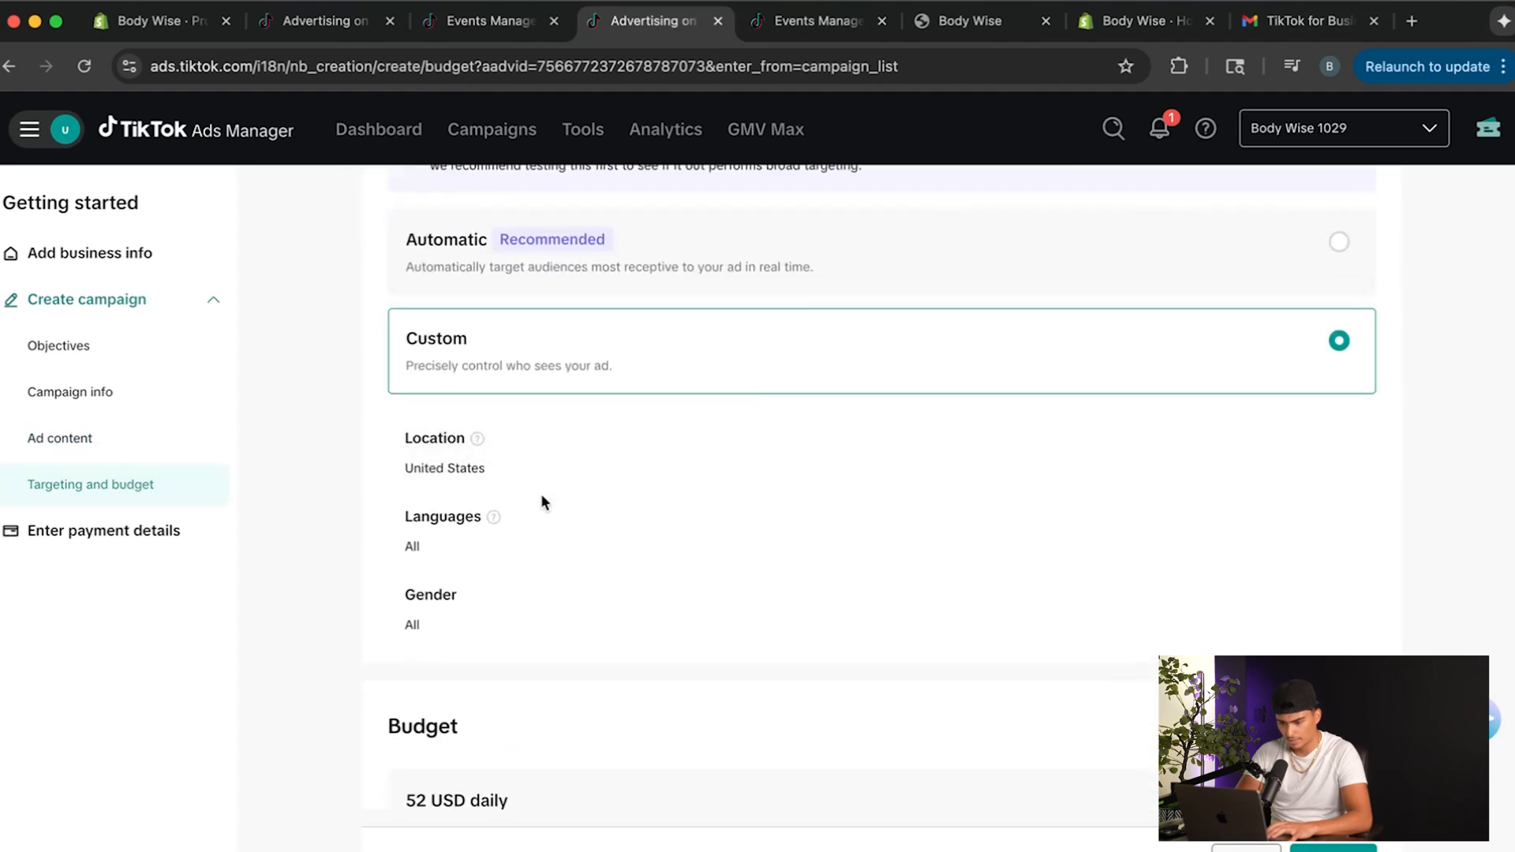
{"action": "scroll", "coordinate": [540, 565], "scroll_direction": "up", "scroll_amount": 2}
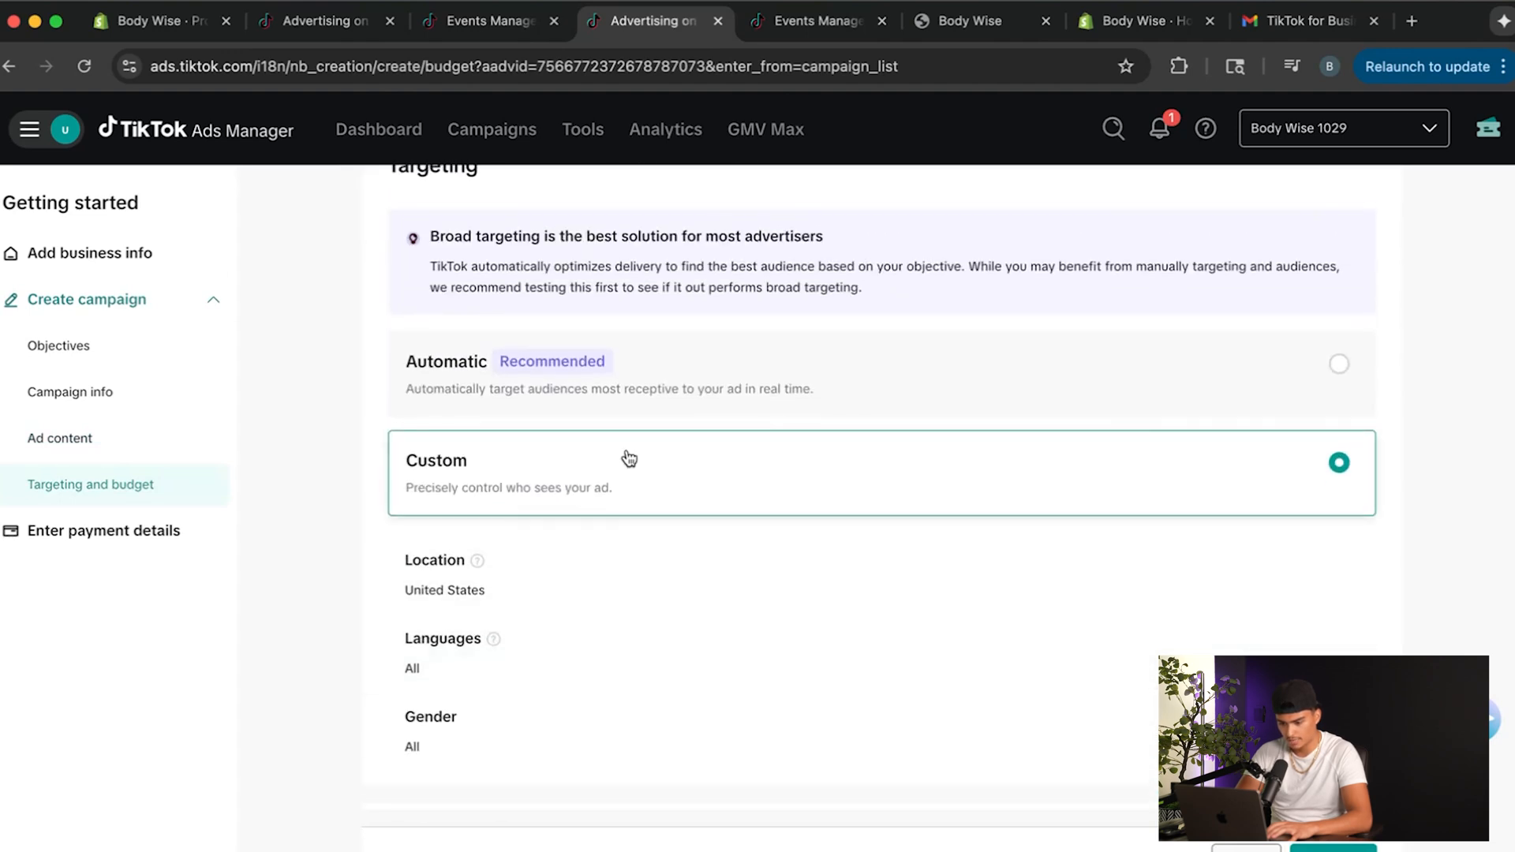
{"action": "left_click", "coordinate": [711, 405]}
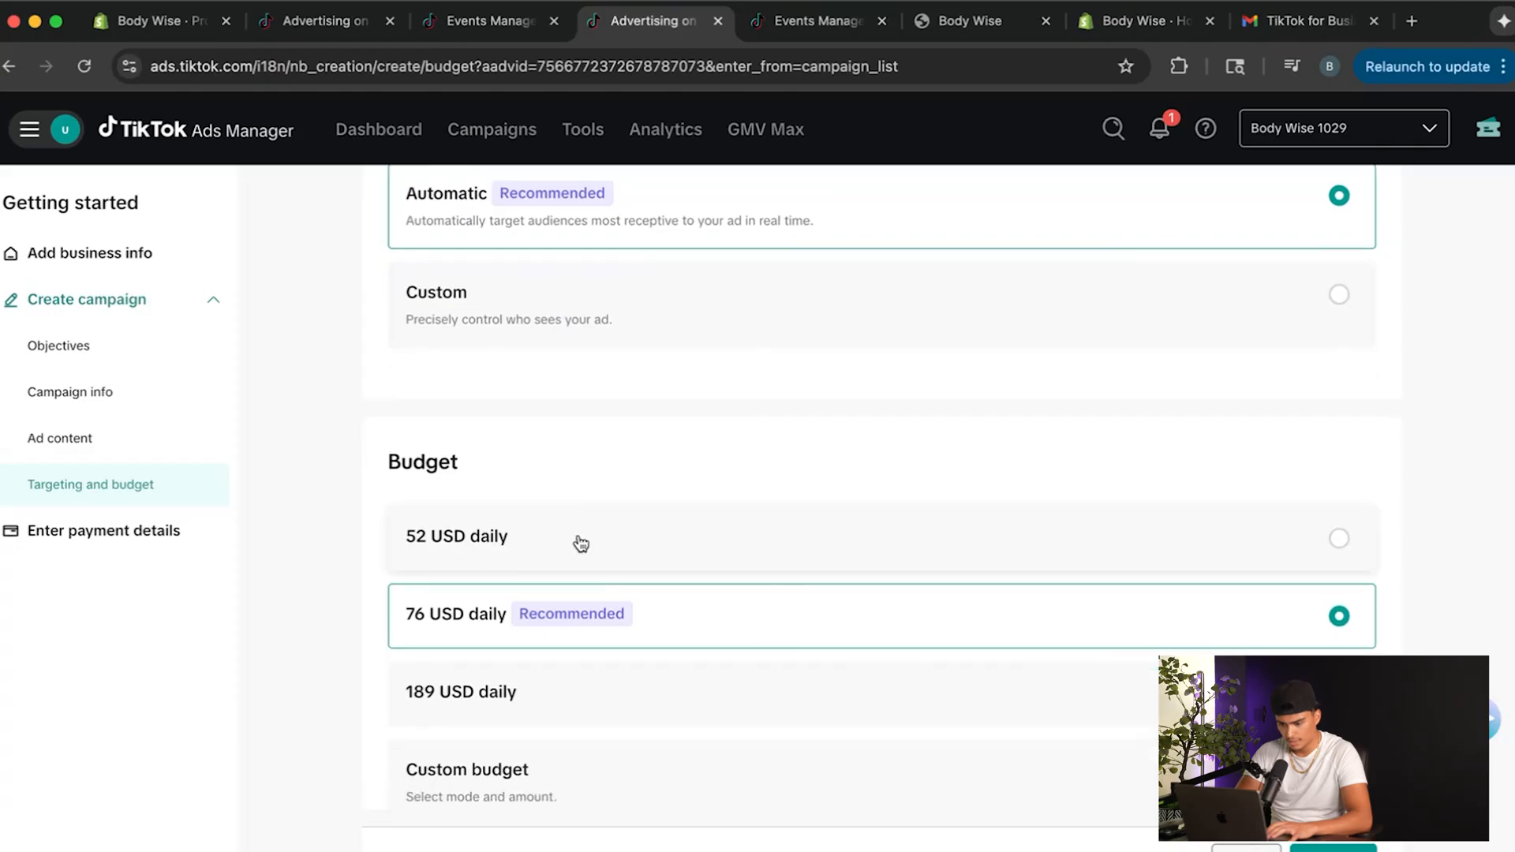
{"action": "scroll", "coordinate": [577, 538], "scroll_direction": "up", "scroll_amount": 2}
Choose a custom daily budget and set it to 50 USD.
{"action": "scroll", "coordinate": [732, 419], "scroll_direction": "down", "scroll_amount": 3}
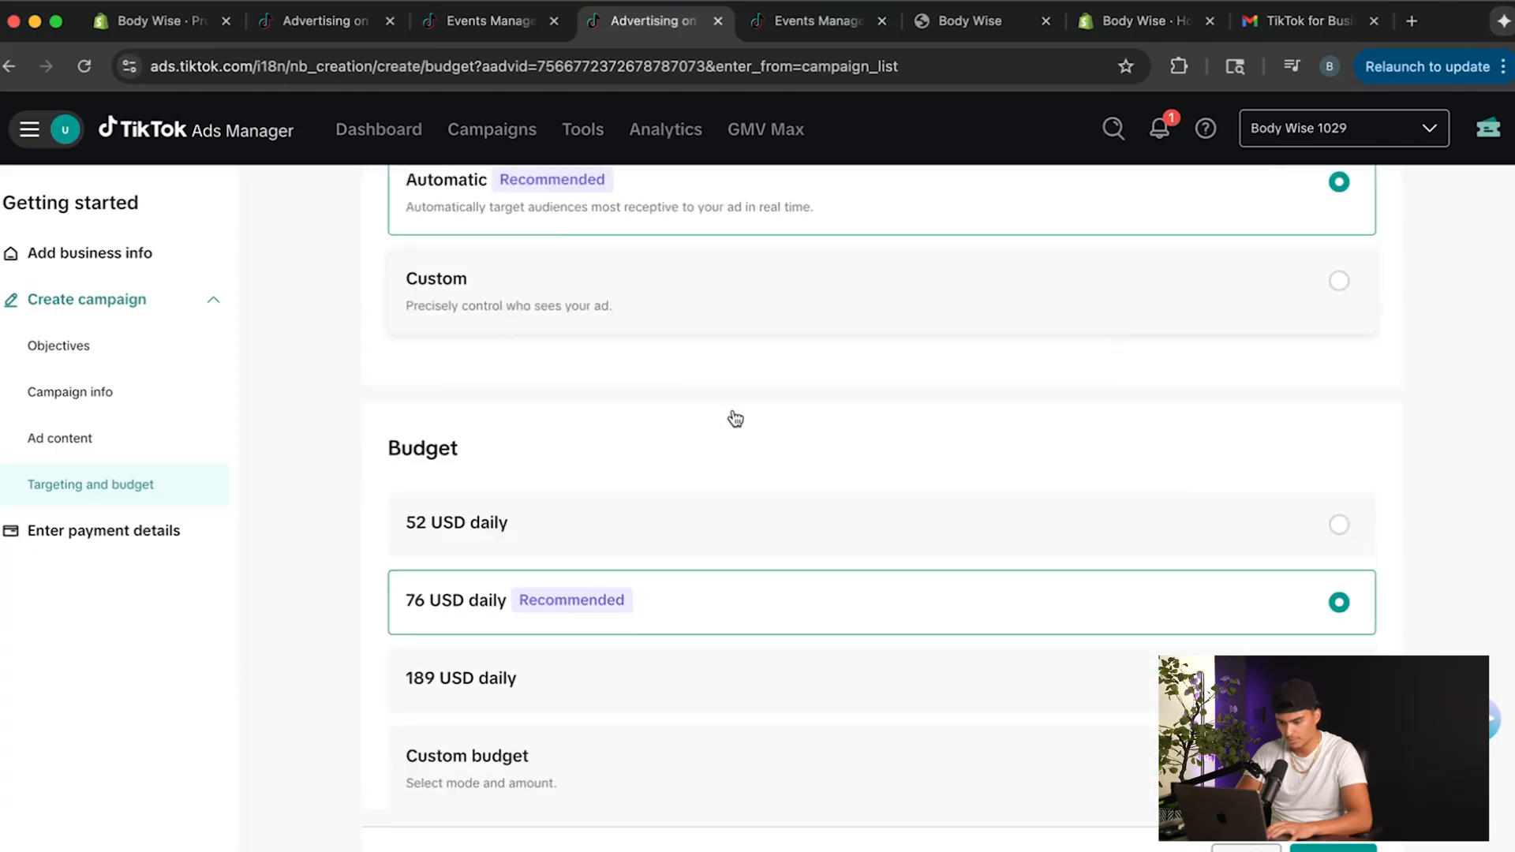
{"action": "left_click", "coordinate": [680, 695]}
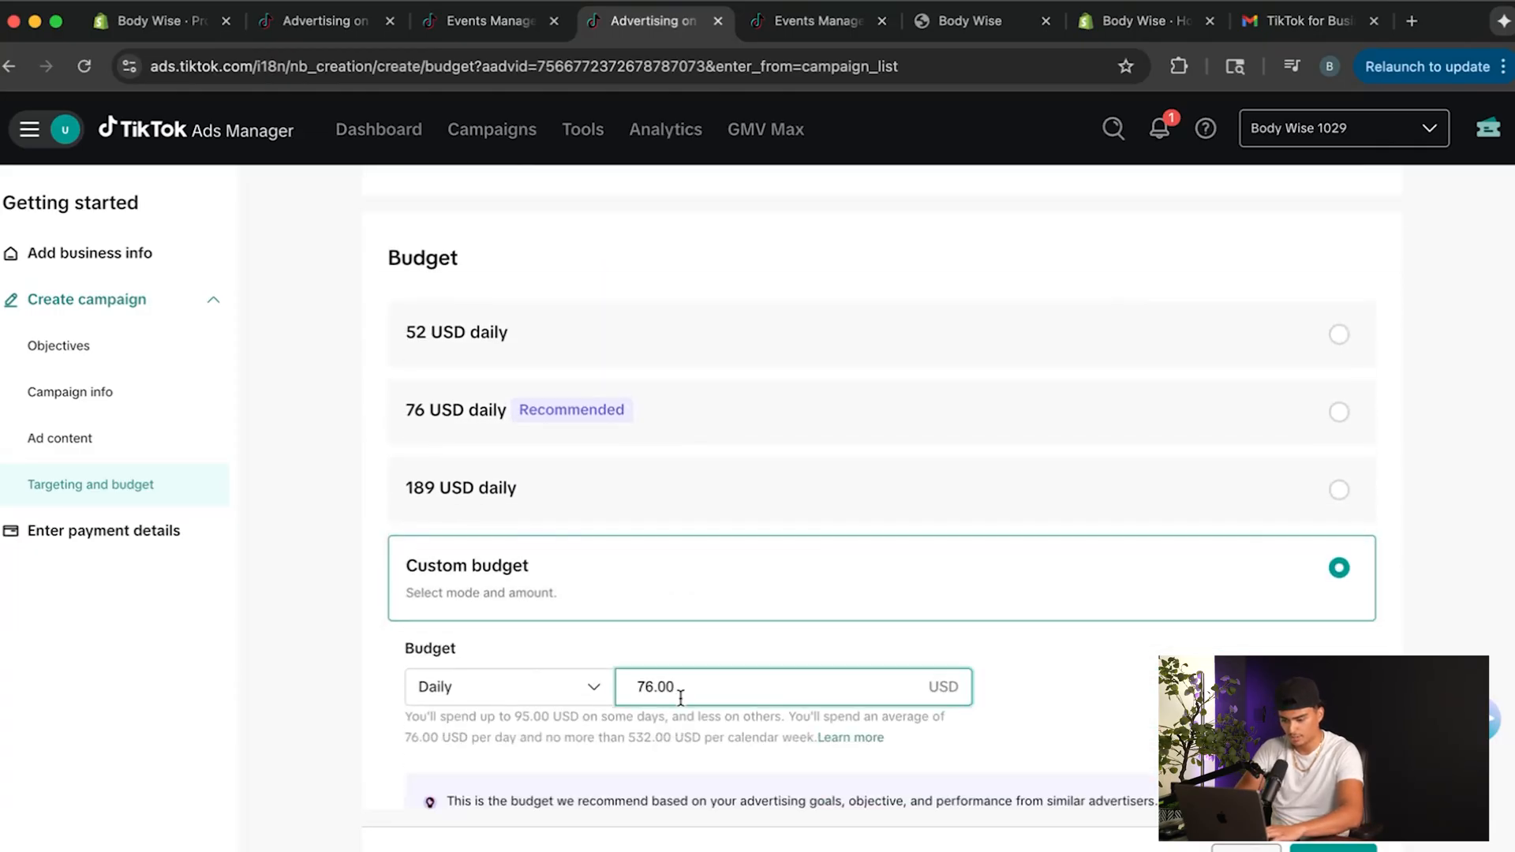
{"action": "key", "text": "BackSpace"}
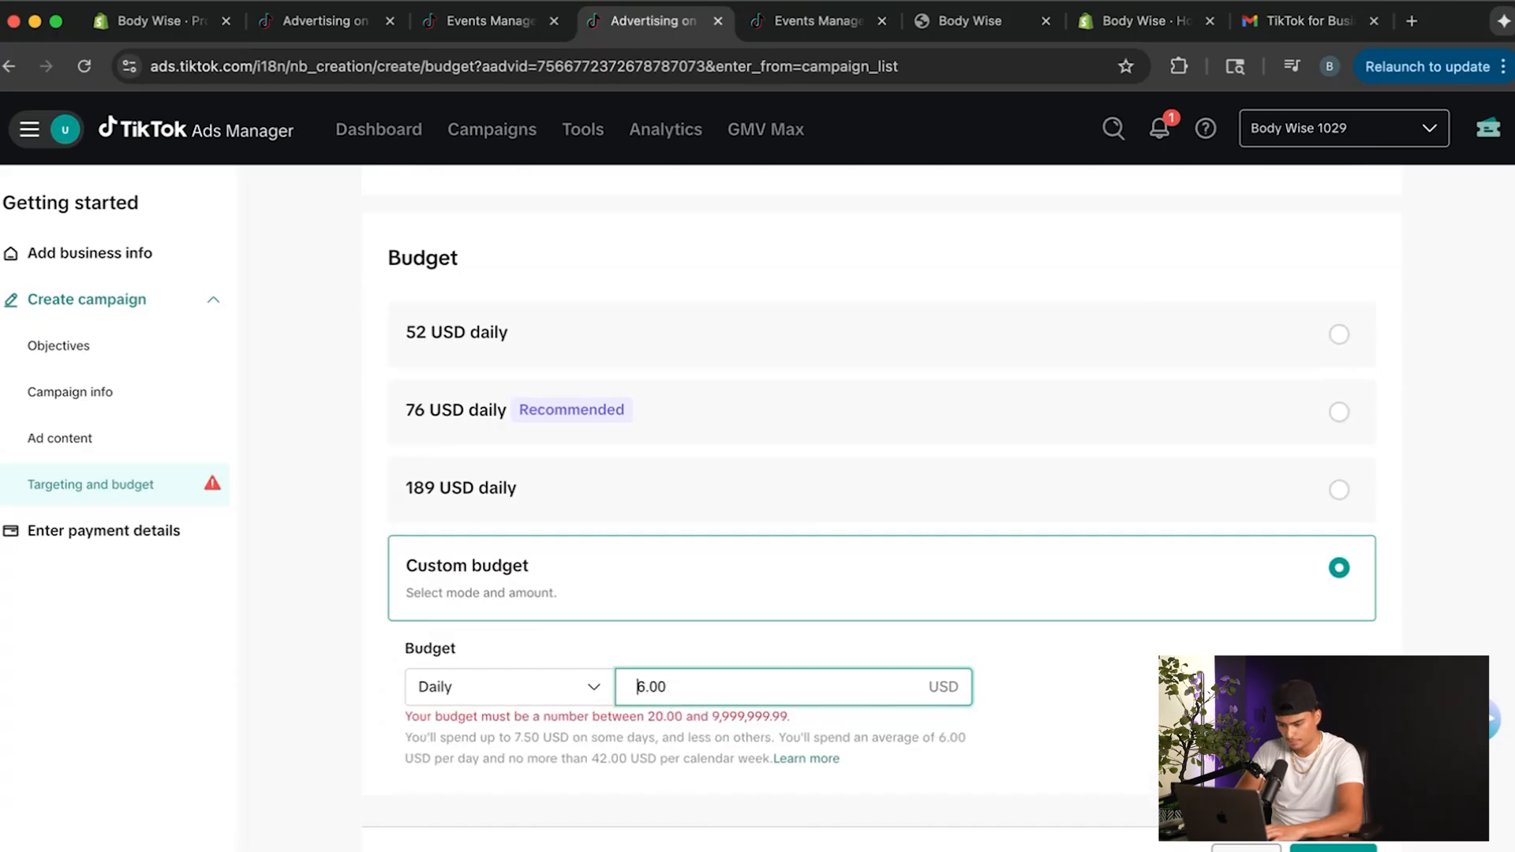
{"action": "key", "text": "Delete"}
{"action": "type", "text": "50"}
{"action": "scroll", "coordinate": [609, 576], "scroll_direction": "down", "scroll_amount": 7}
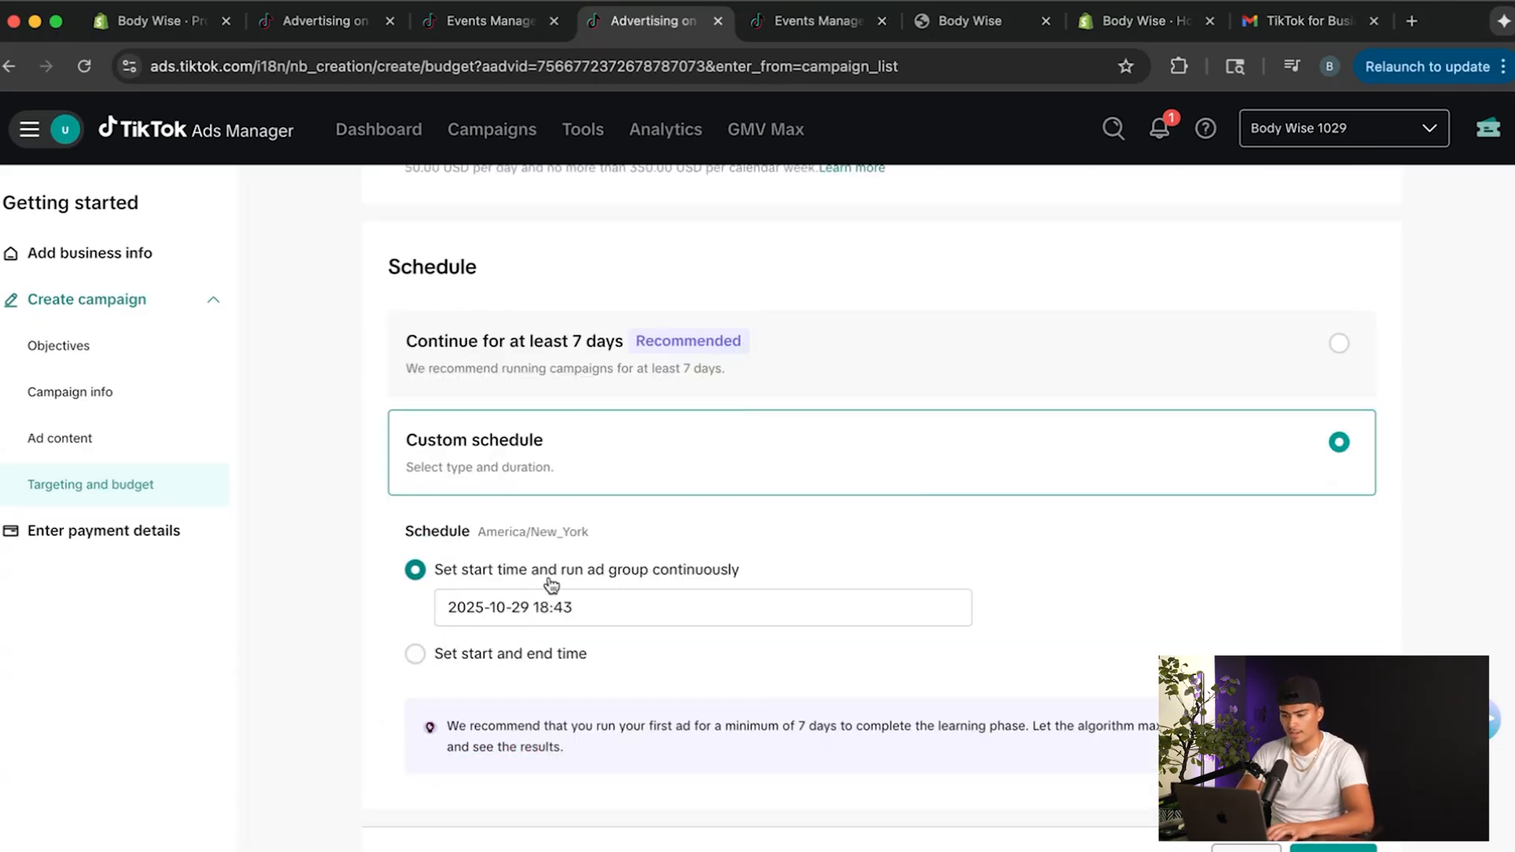
{"action": "scroll", "coordinate": [700, 460], "scroll_direction": "up", "scroll_amount": 1}
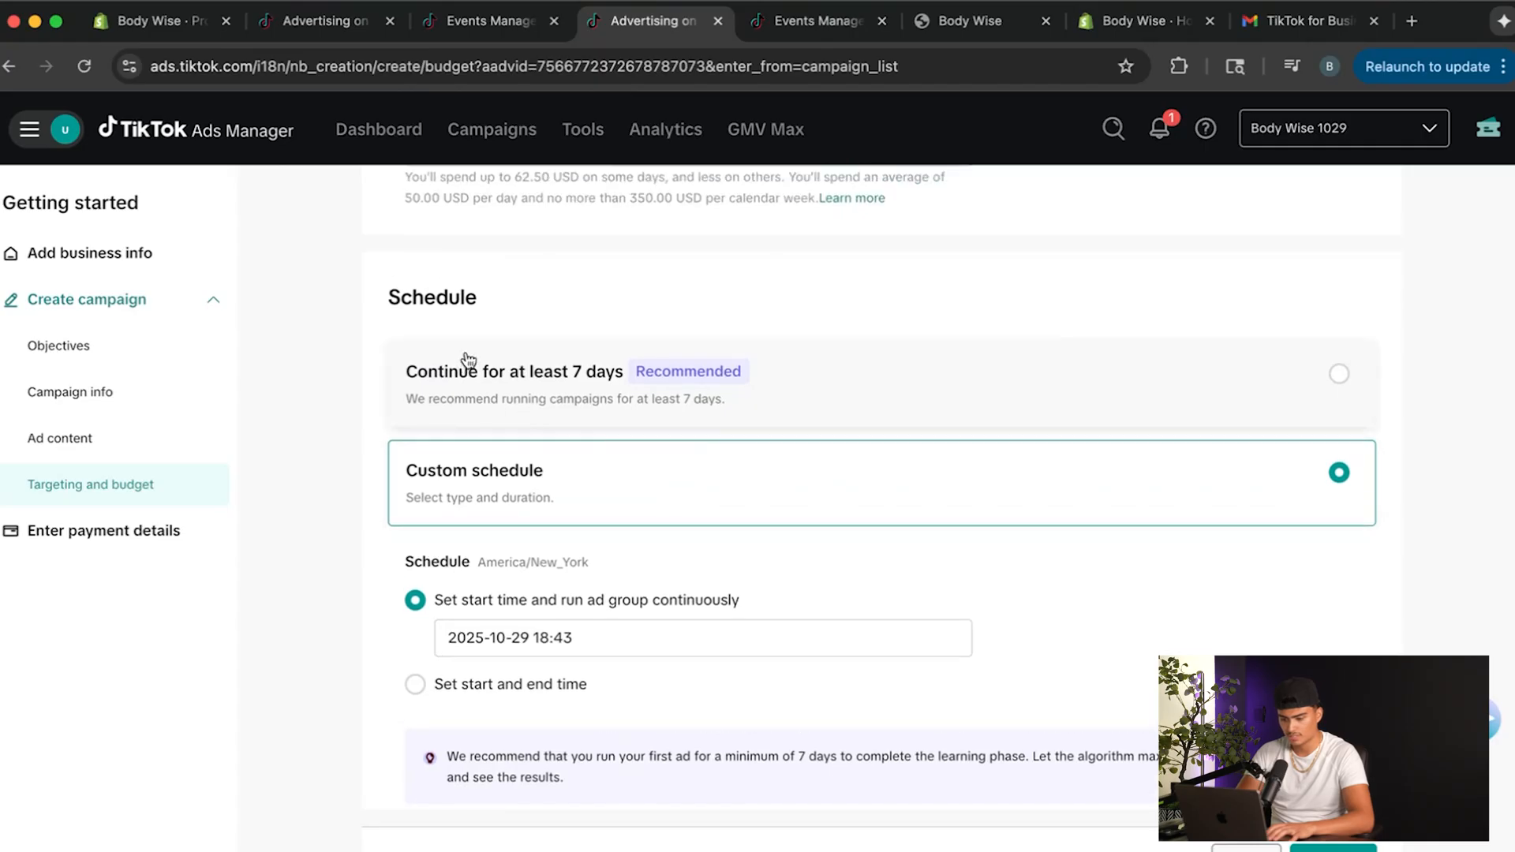
{"action": "scroll", "coordinate": [547, 550], "scroll_direction": "down", "scroll_amount": 1}
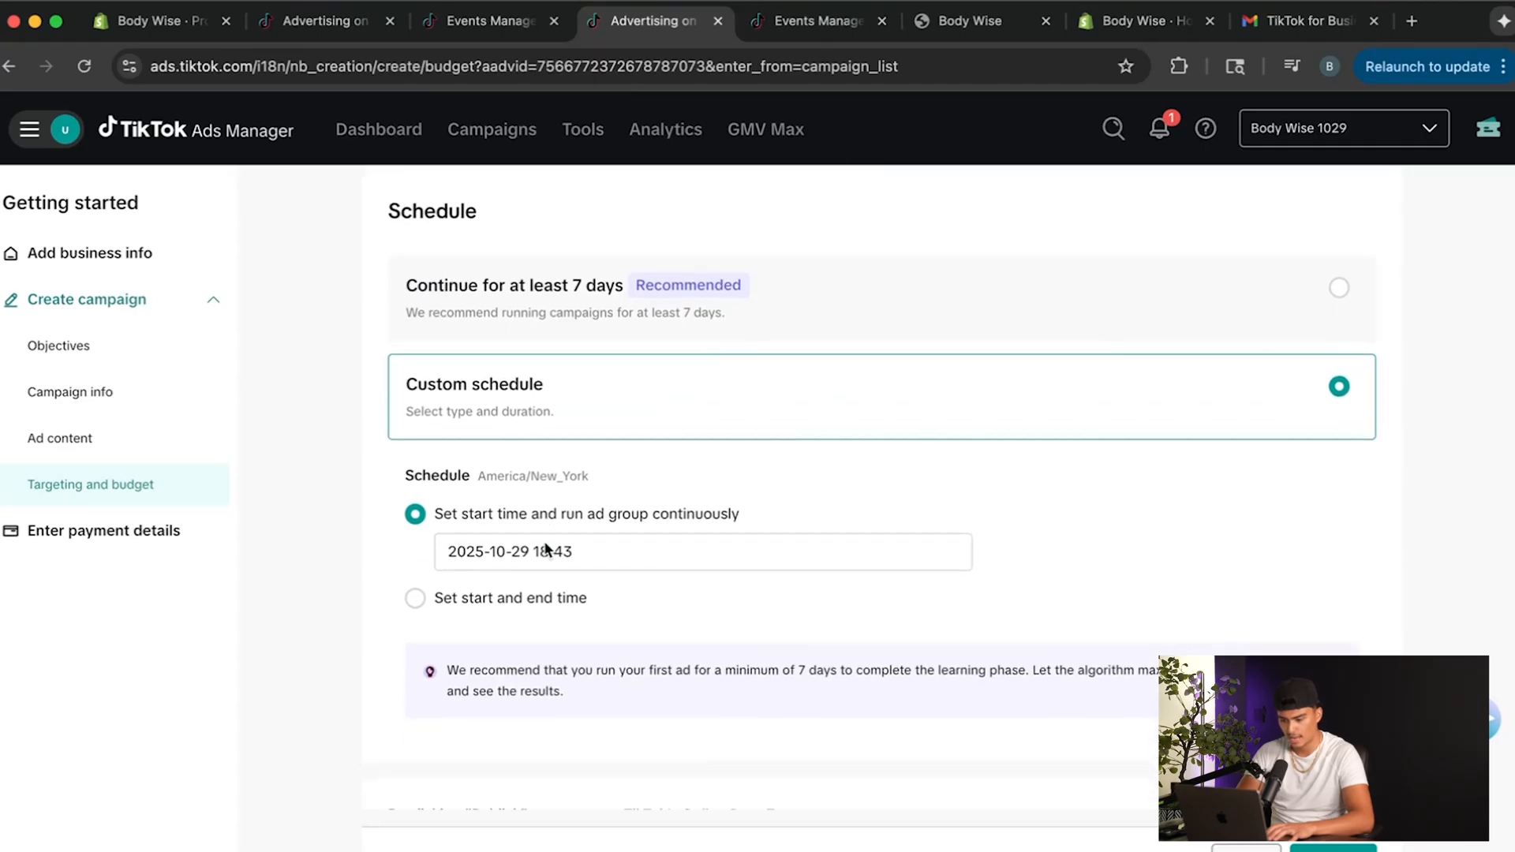
{"action": "left_click", "coordinate": [483, 567]}
{"action": "left_click", "coordinate": [620, 427]}
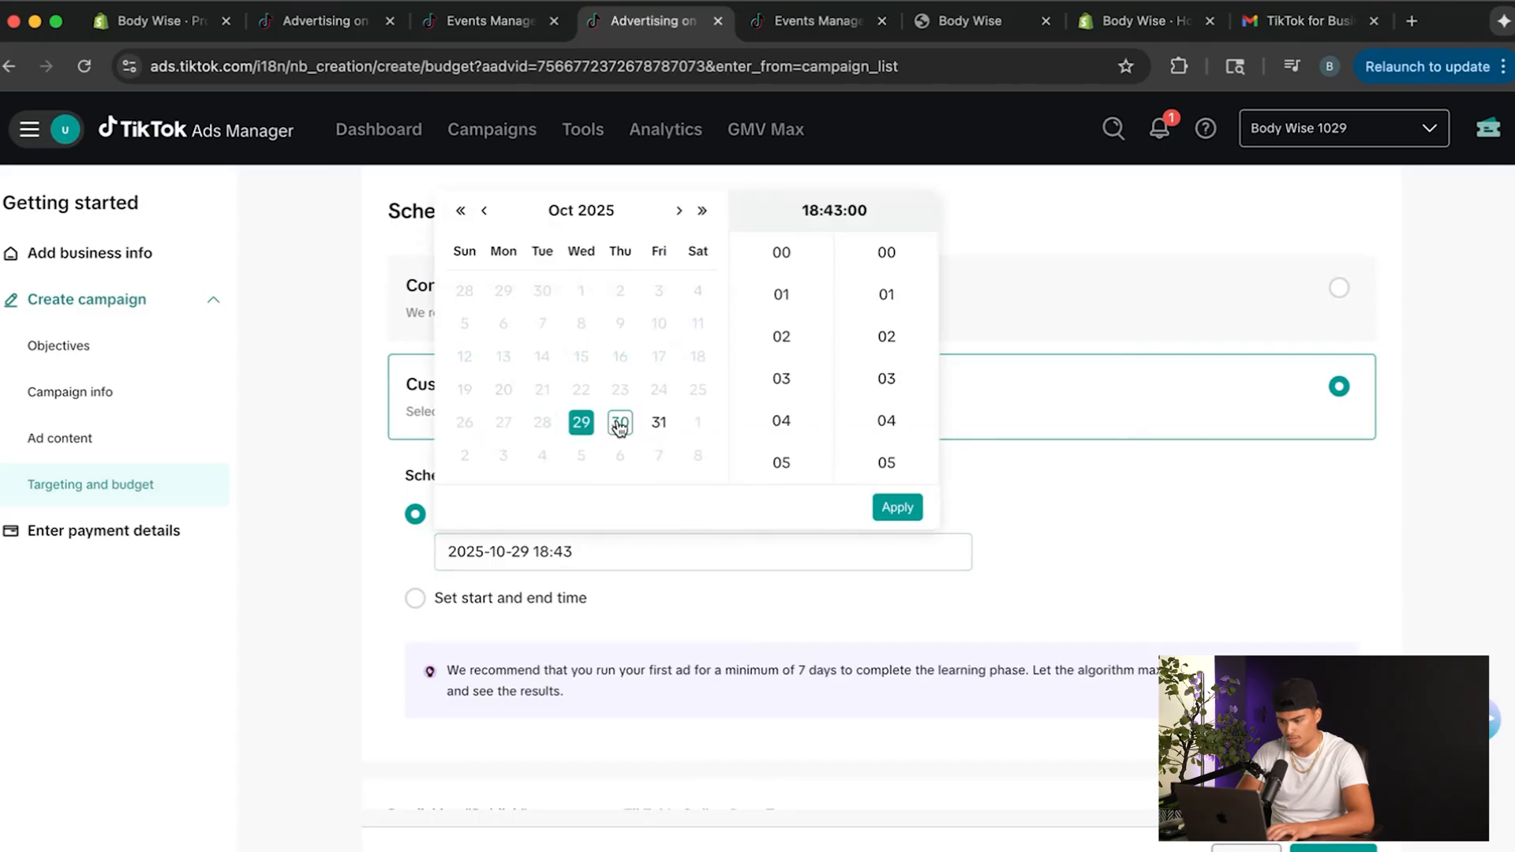
{"action": "left_click", "coordinate": [620, 425]}
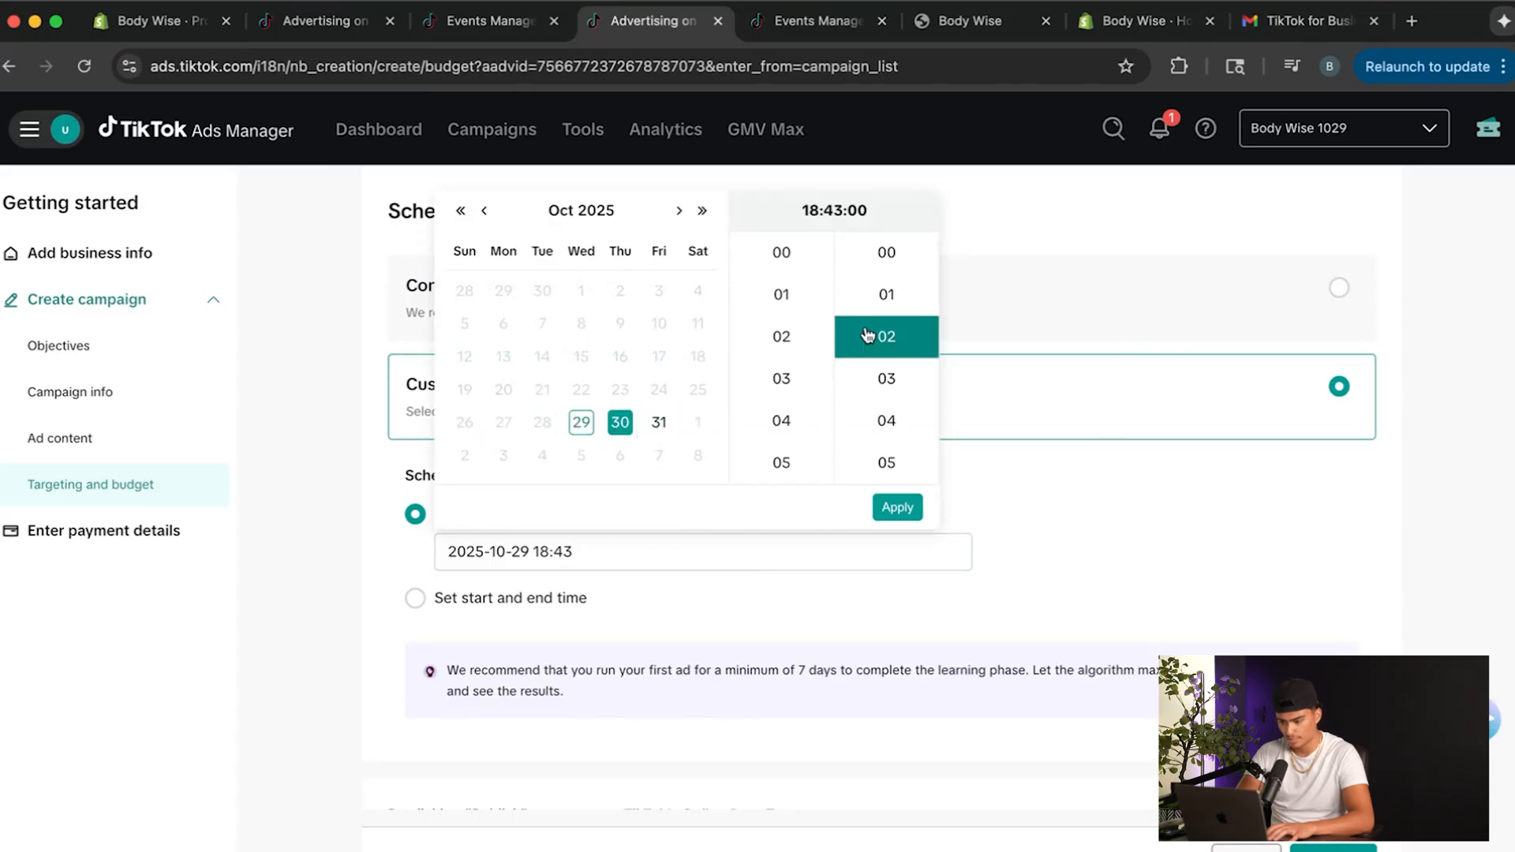
{"action": "left_click", "coordinate": [781, 269]}
{"action": "left_click", "coordinate": [892, 253]}
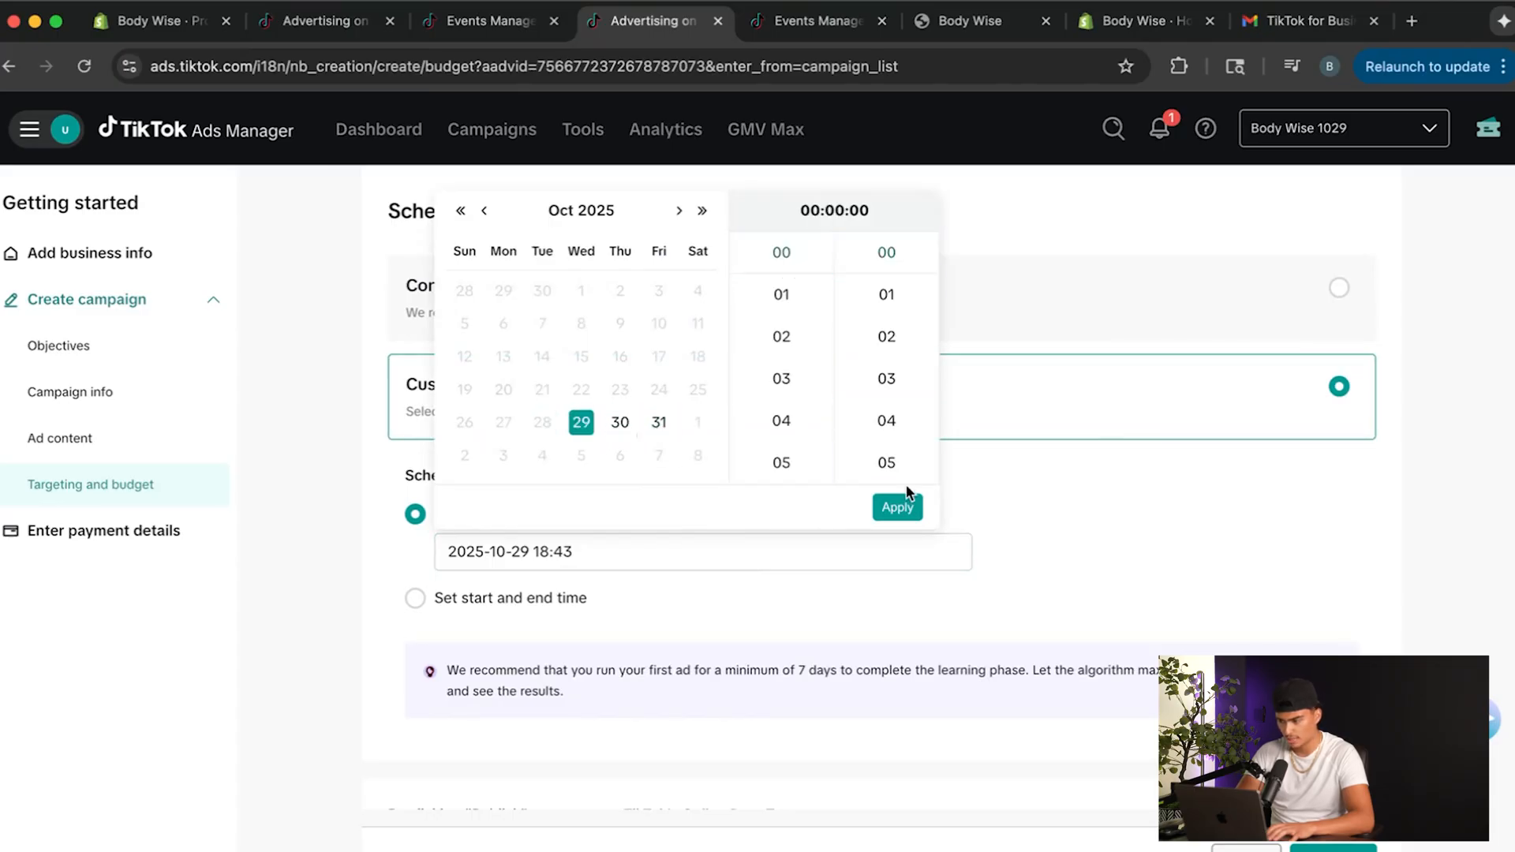
{"action": "left_click", "coordinate": [899, 510]}
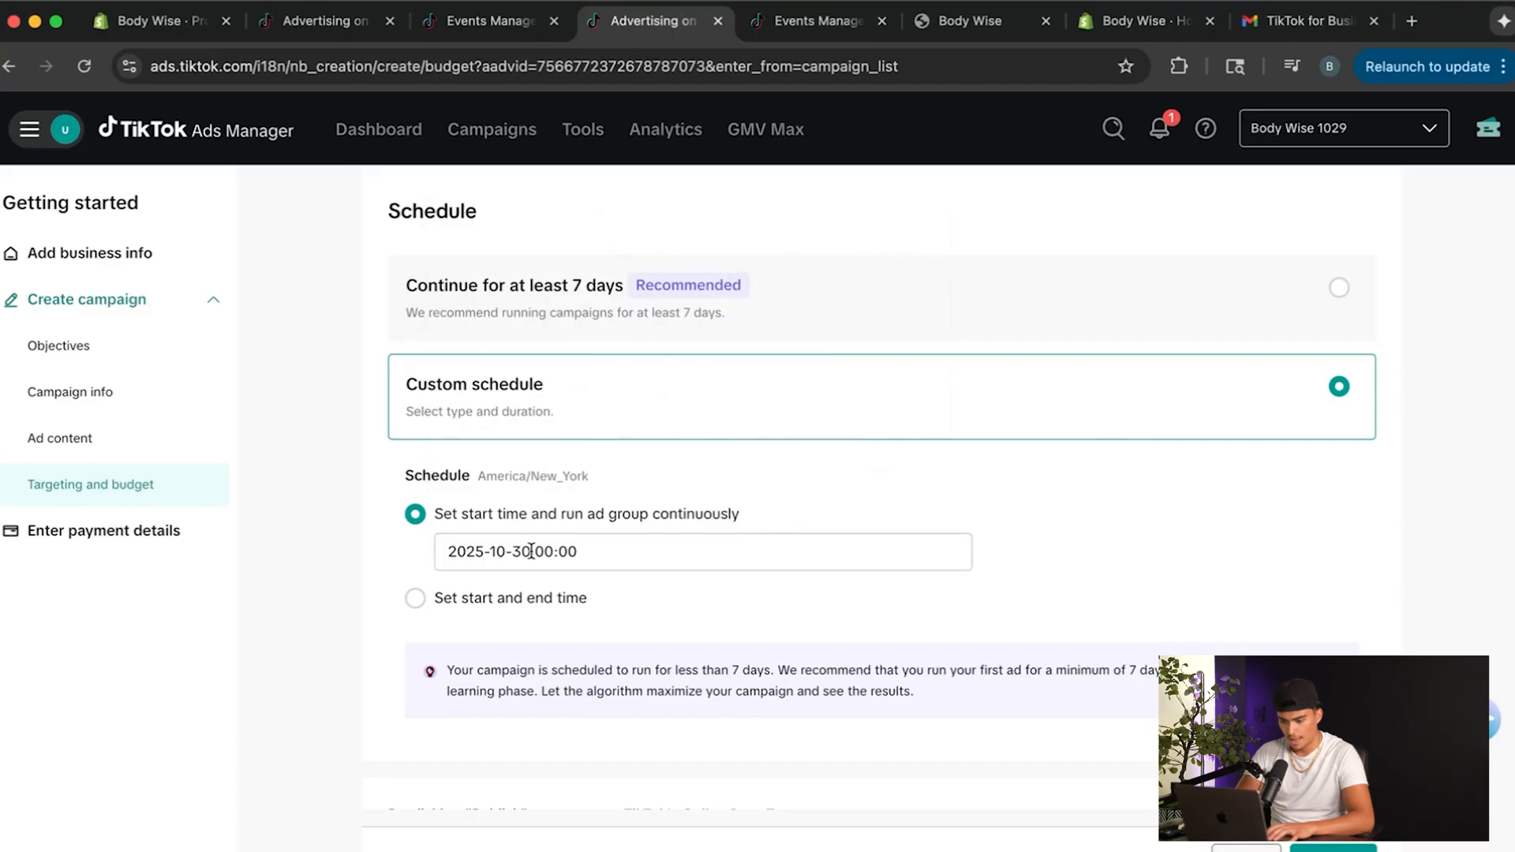
Change the start time of the continuous schedule to 01:00 on 2025-10-30.
{"action": "scroll", "coordinate": [800, 536], "scroll_direction": "down", "scroll_amount": 1}
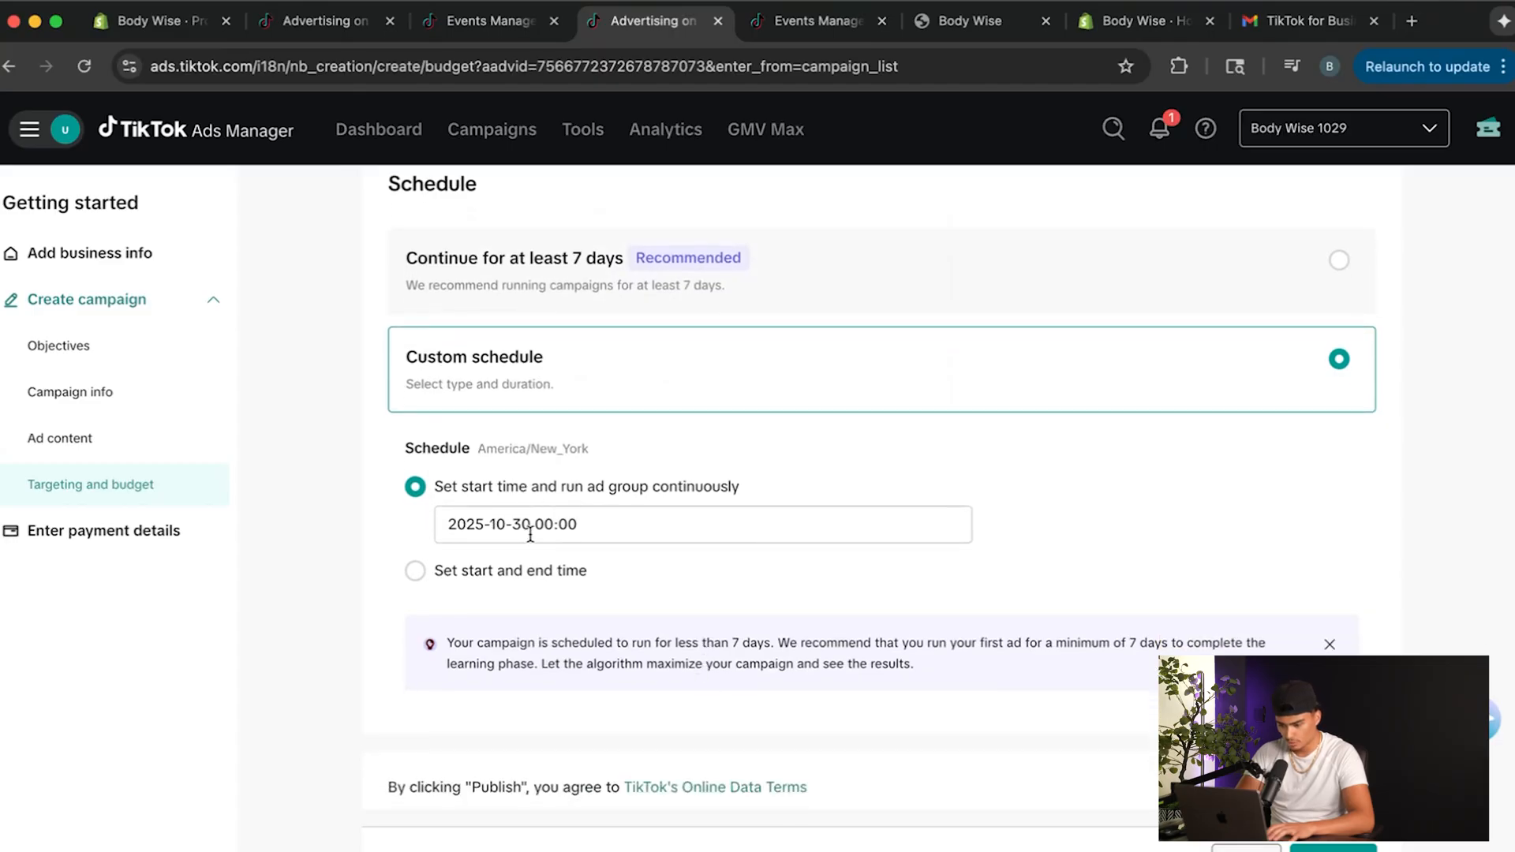
{"action": "scroll", "coordinate": [584, 534], "scroll_direction": "down", "scroll_amount": 1}
{"action": "left_click", "coordinate": [578, 505]}
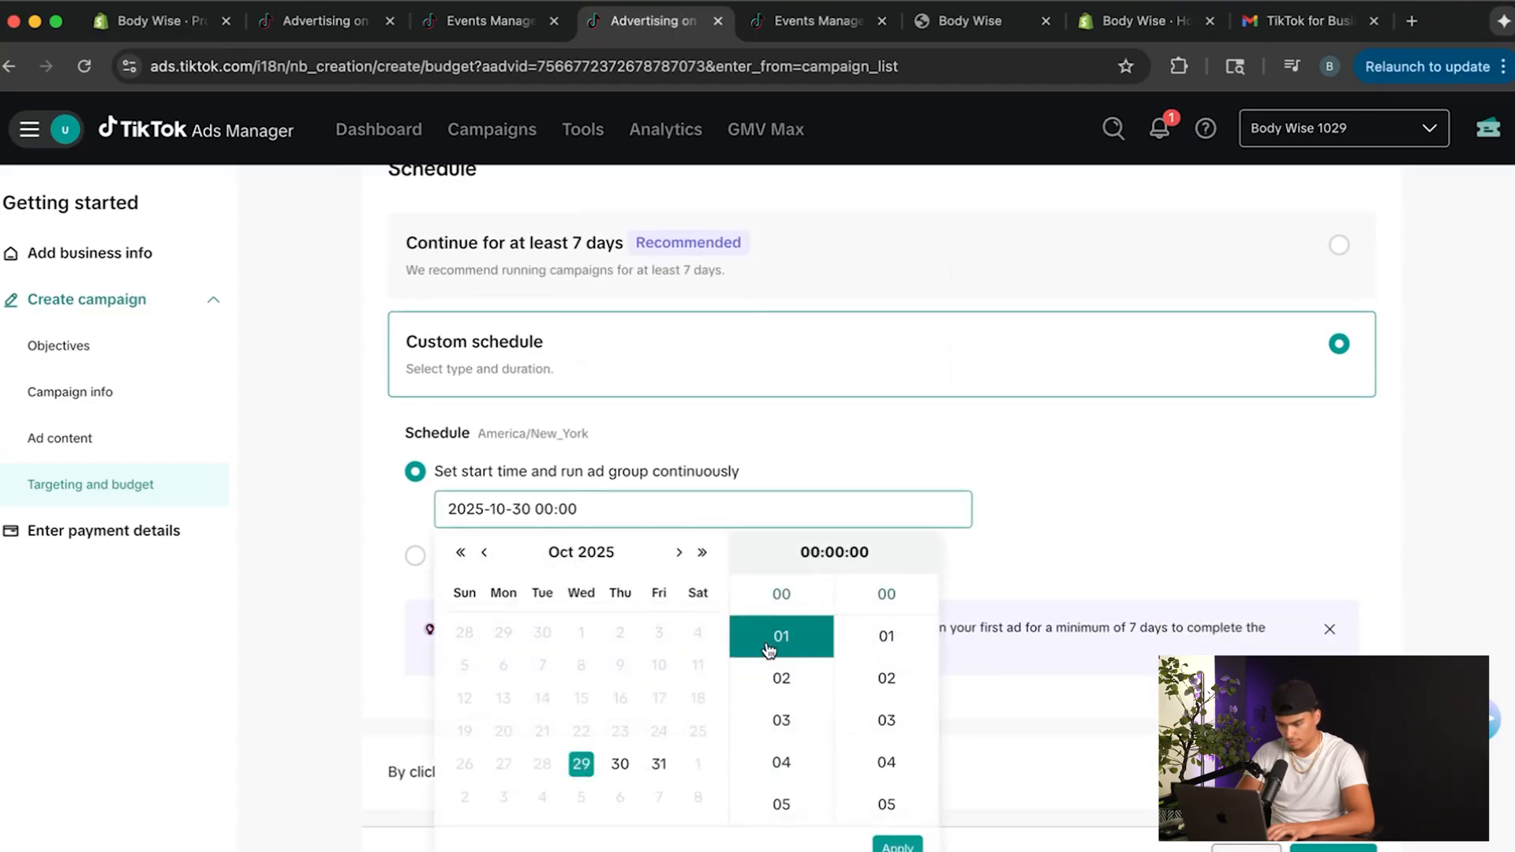
{"action": "left_click", "coordinate": [783, 638]}
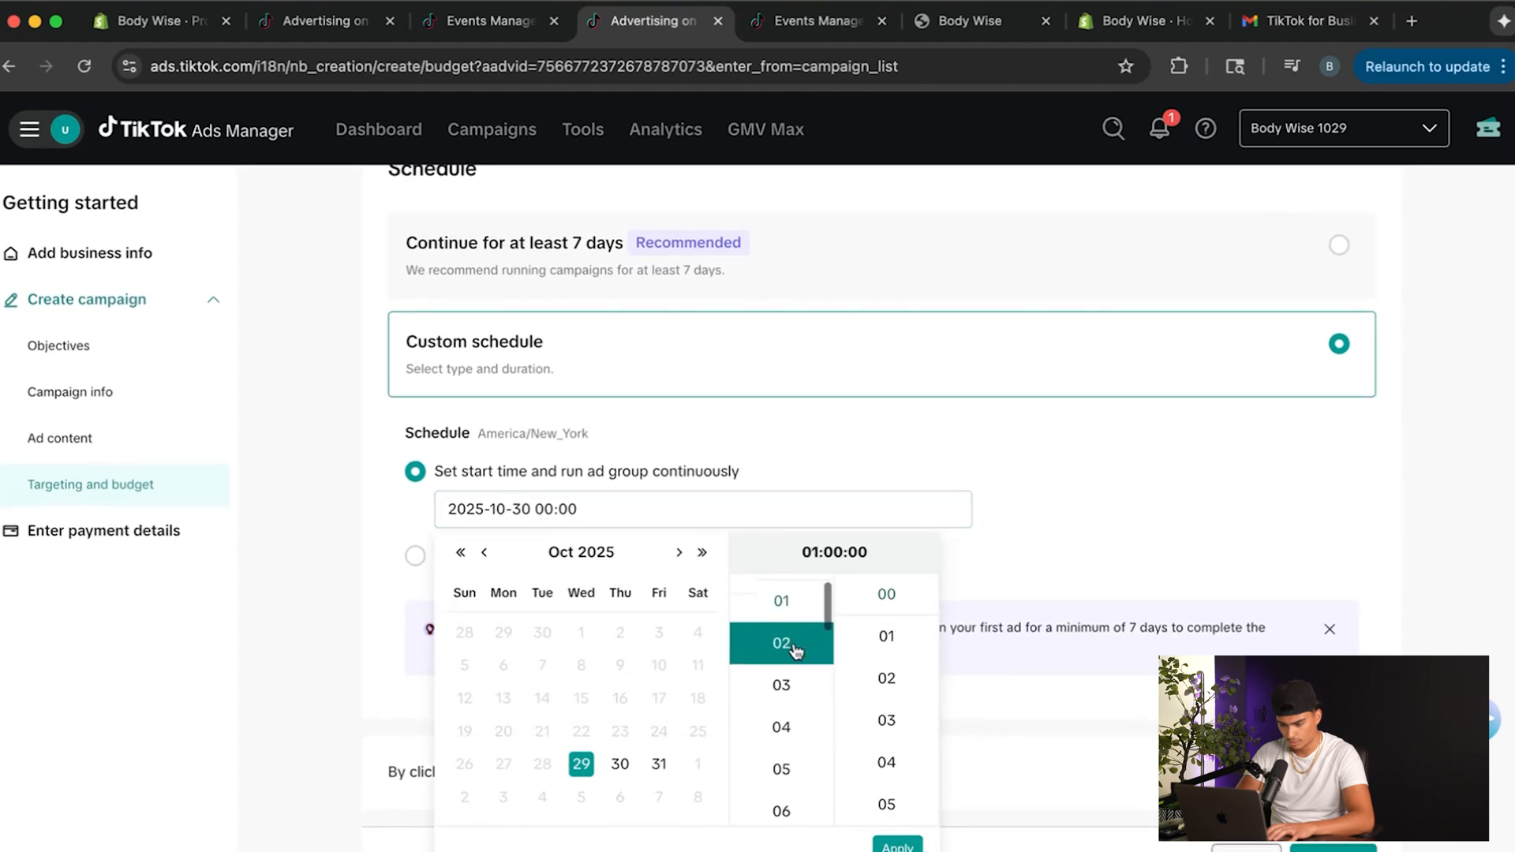
{"action": "left_click", "coordinate": [643, 517]}
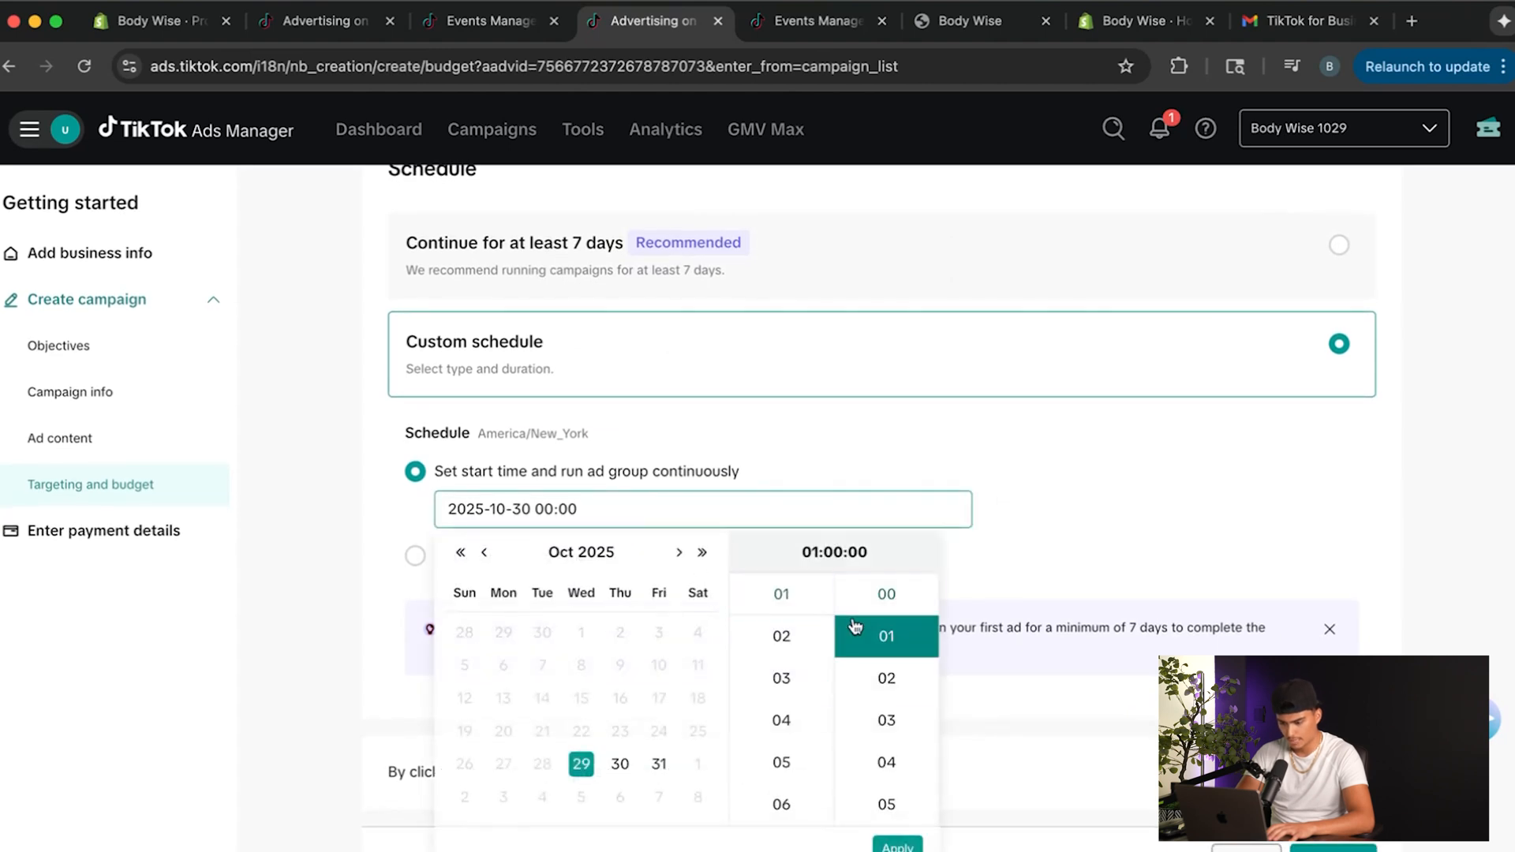
{"action": "left_click", "coordinate": [876, 846]}
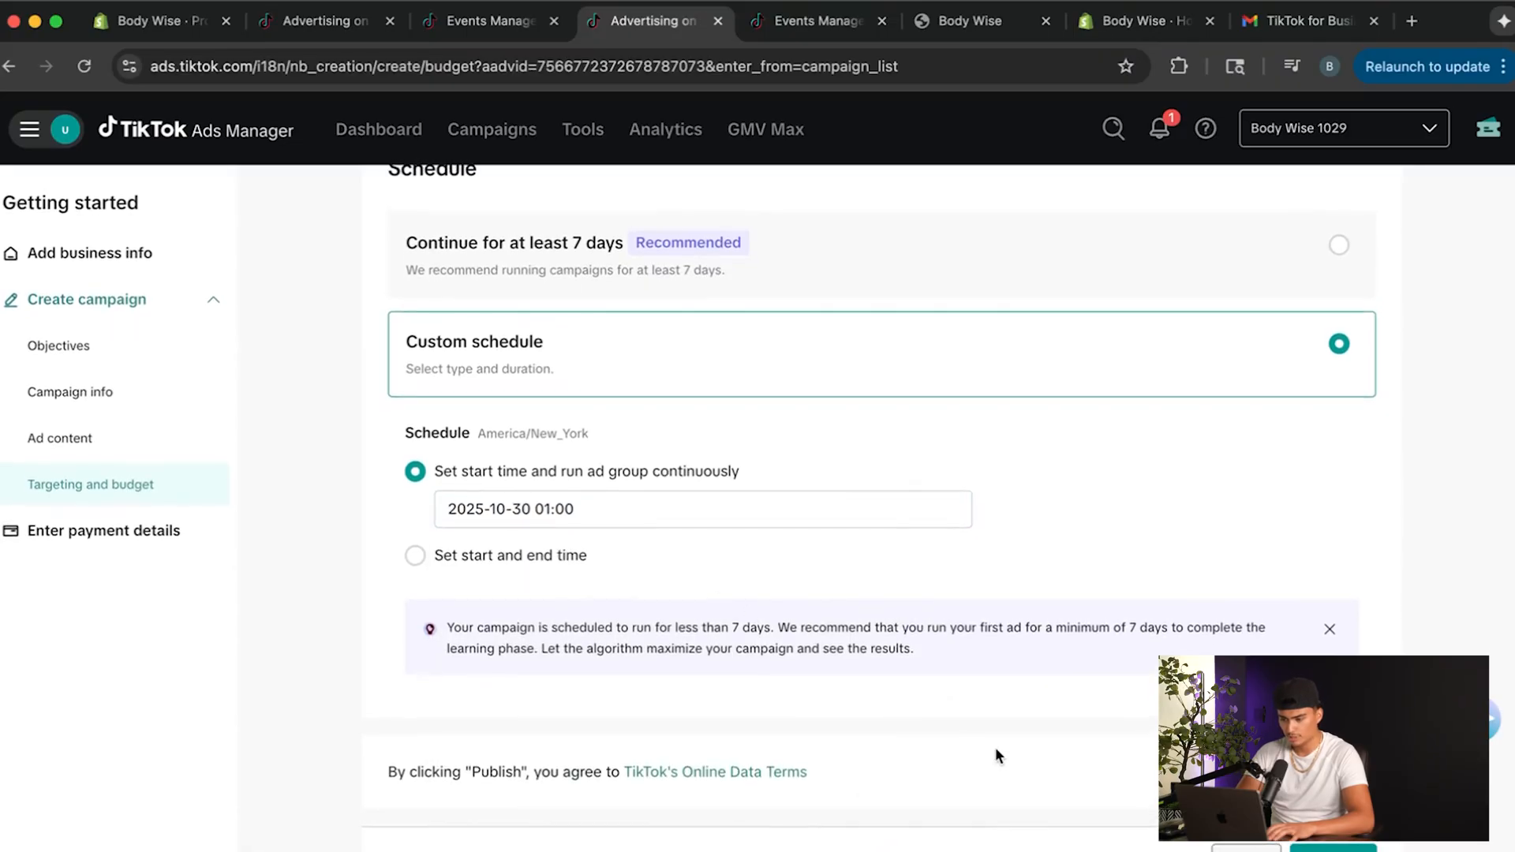
Publish the campaign and go to the card number entry for adding a credit or debit card as payment method.
{"action": "left_click", "coordinate": [1312, 850]}
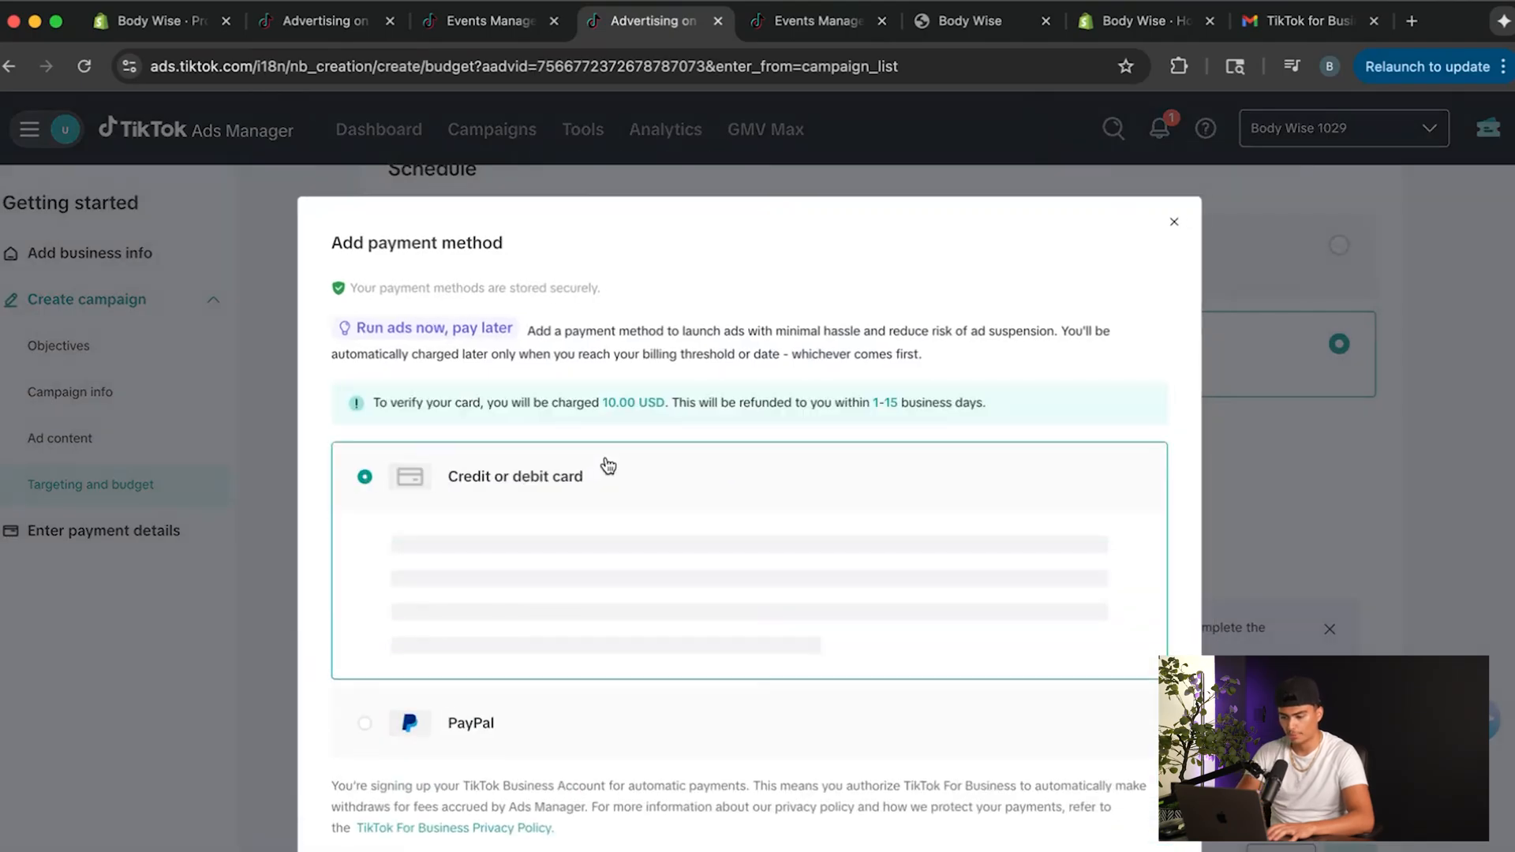
{"action": "scroll", "coordinate": [648, 537], "scroll_direction": "down", "scroll_amount": 8}
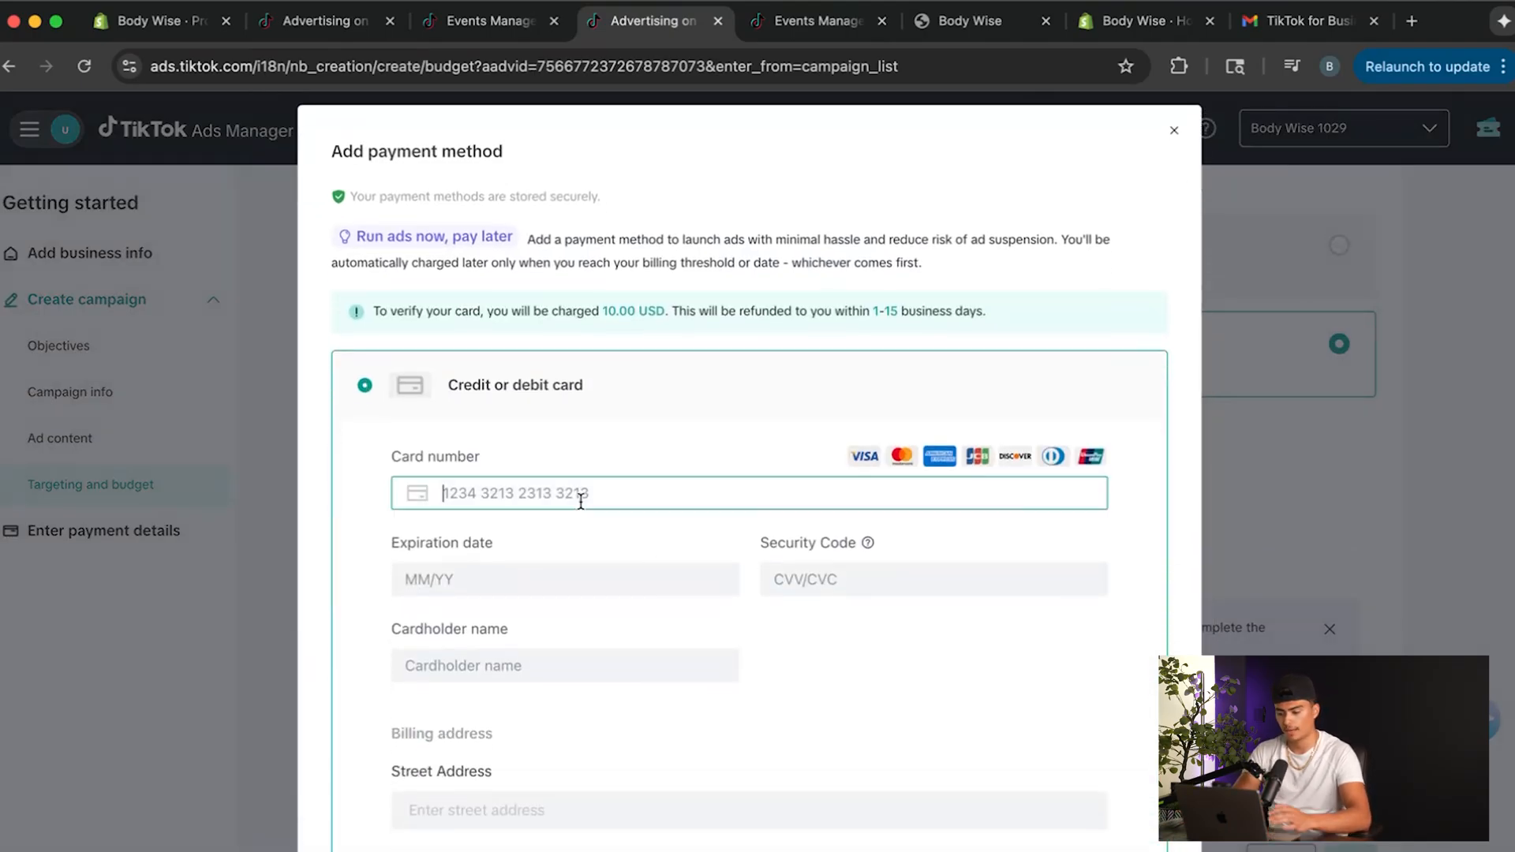
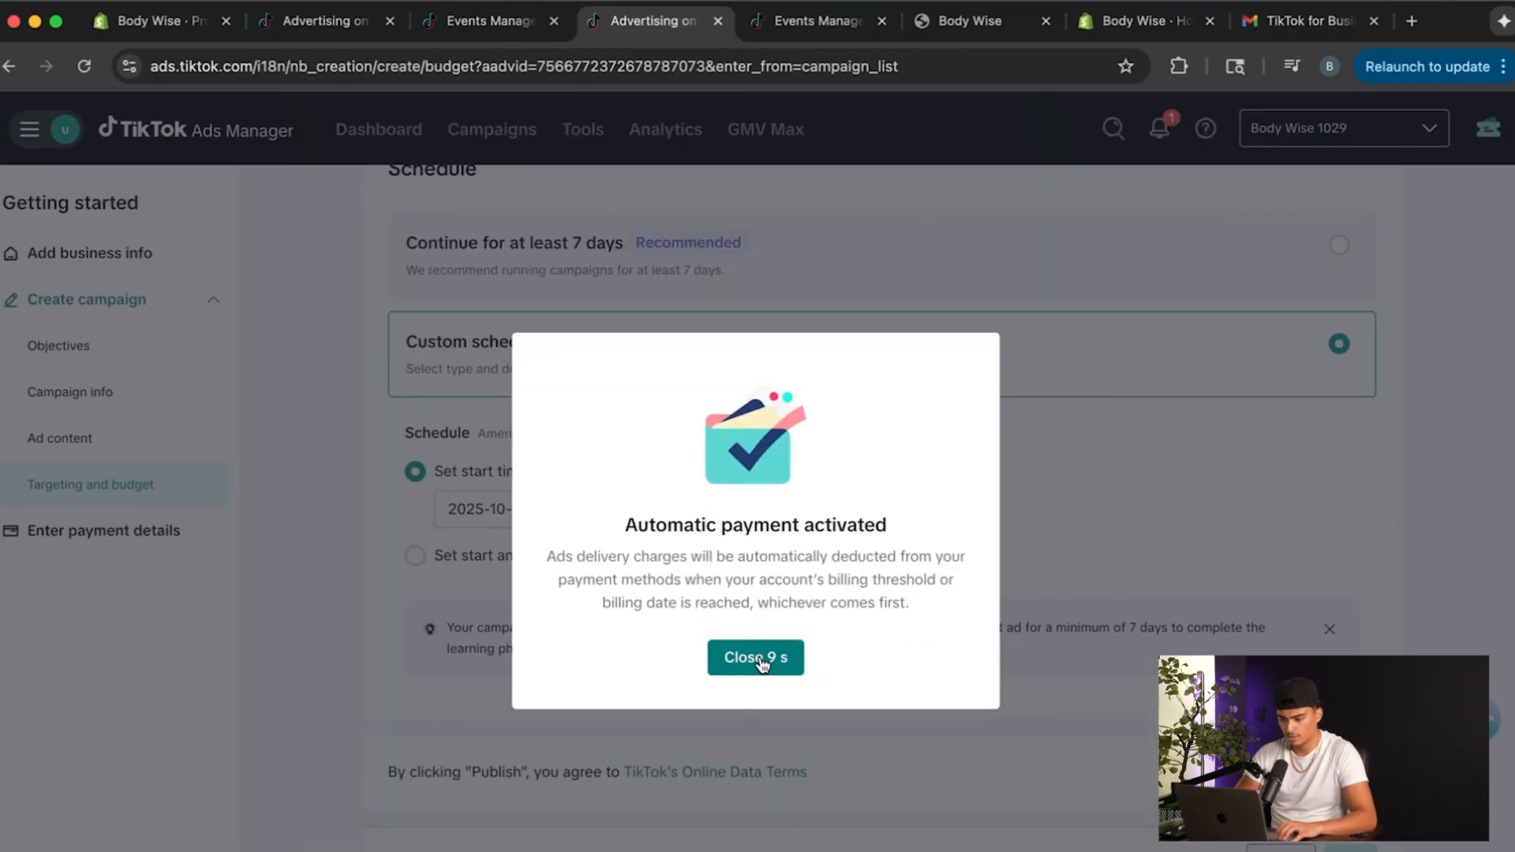
Close the automatic payment notice and look through the Hair Test 1 campaign's ad group and its ads.
{"action": "left_click", "coordinate": [760, 659]}
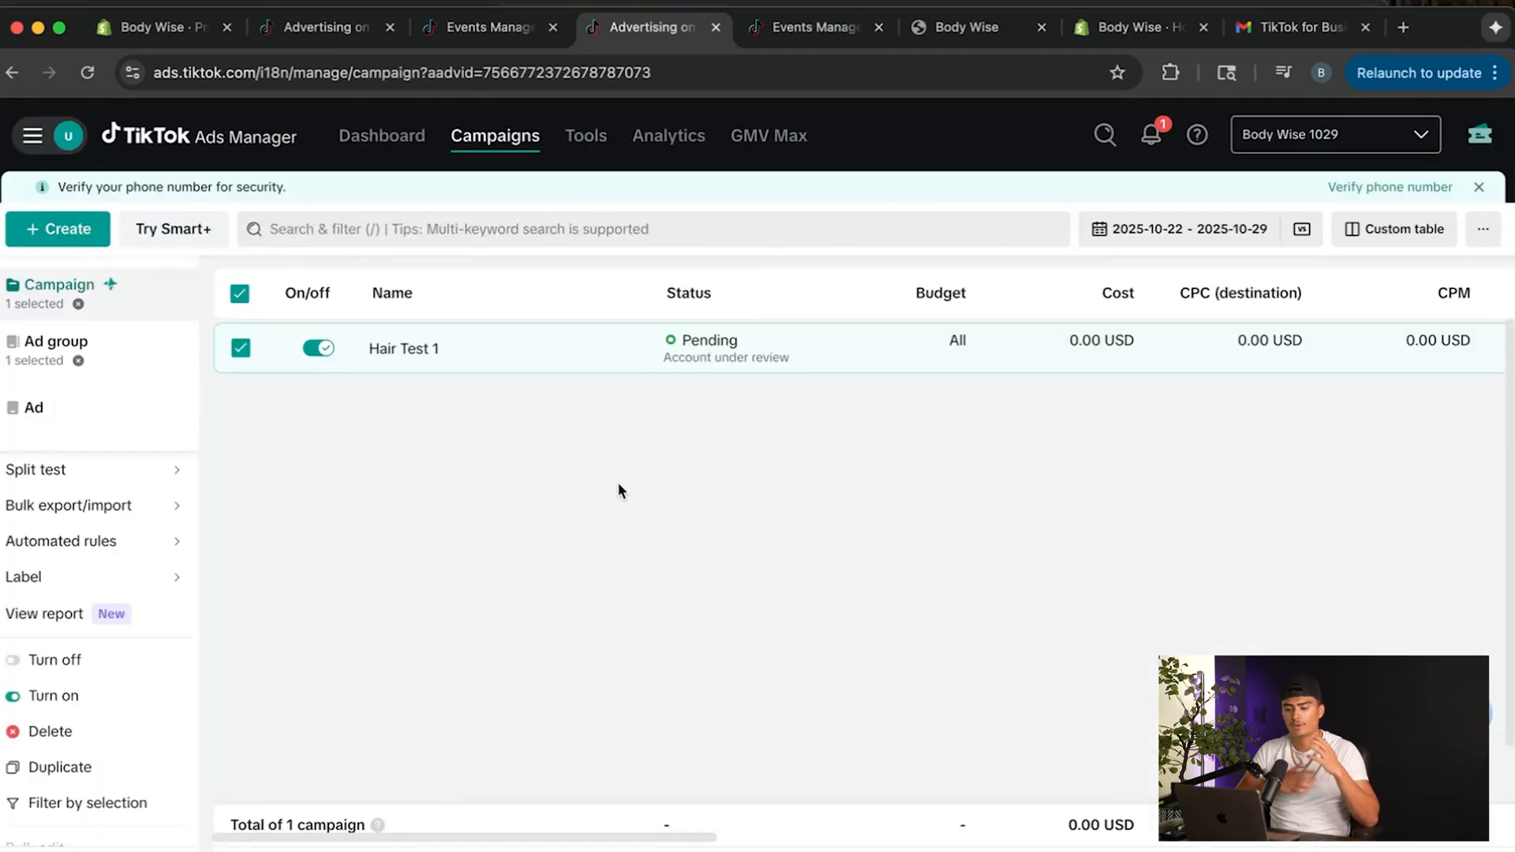
{"action": "left_click", "coordinate": [415, 364]}
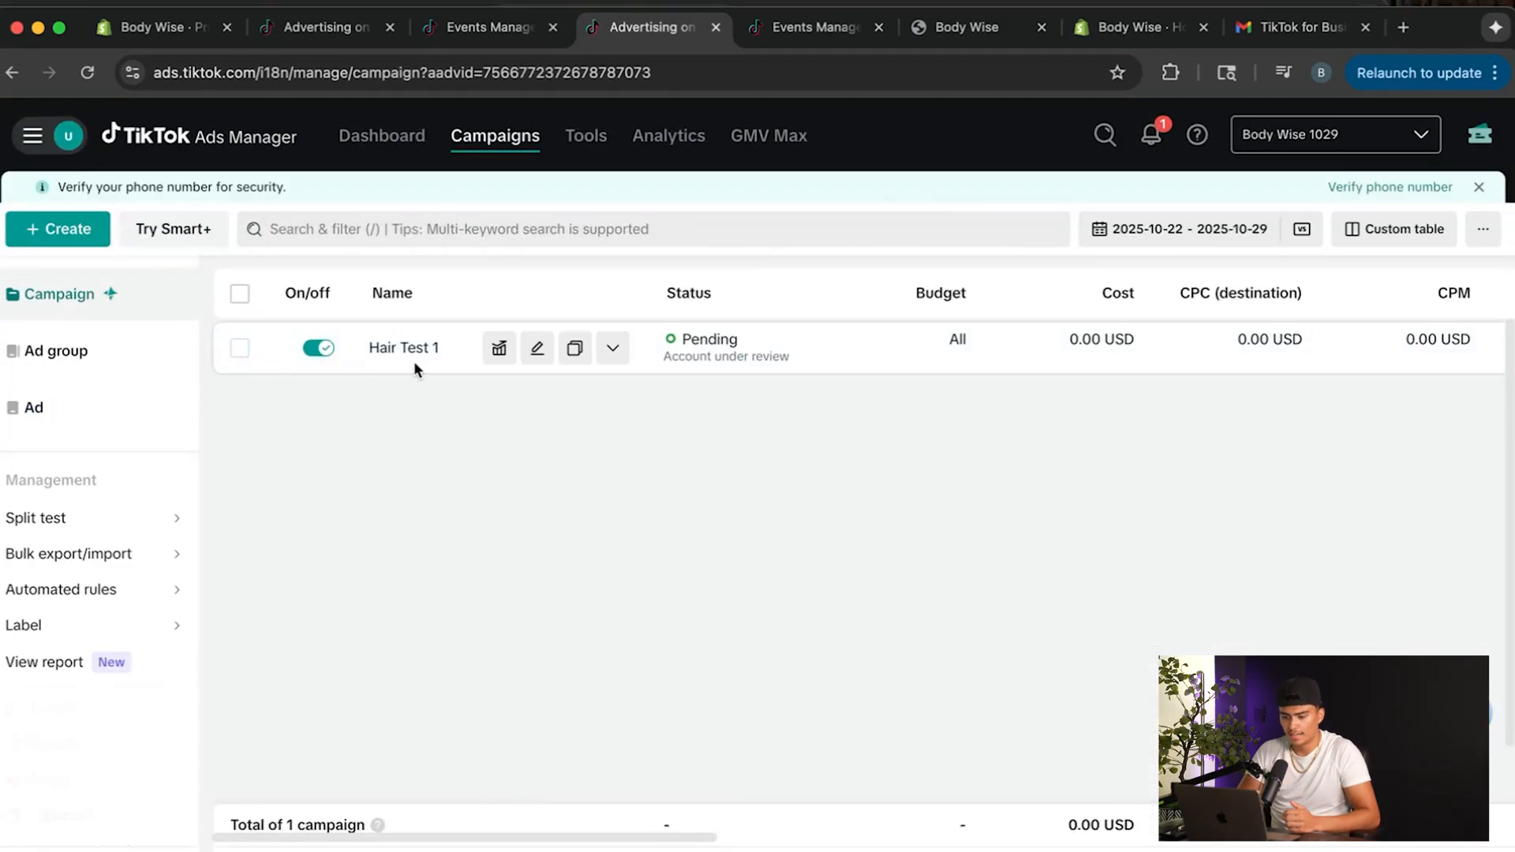
{"action": "left_click", "coordinate": [404, 347]}
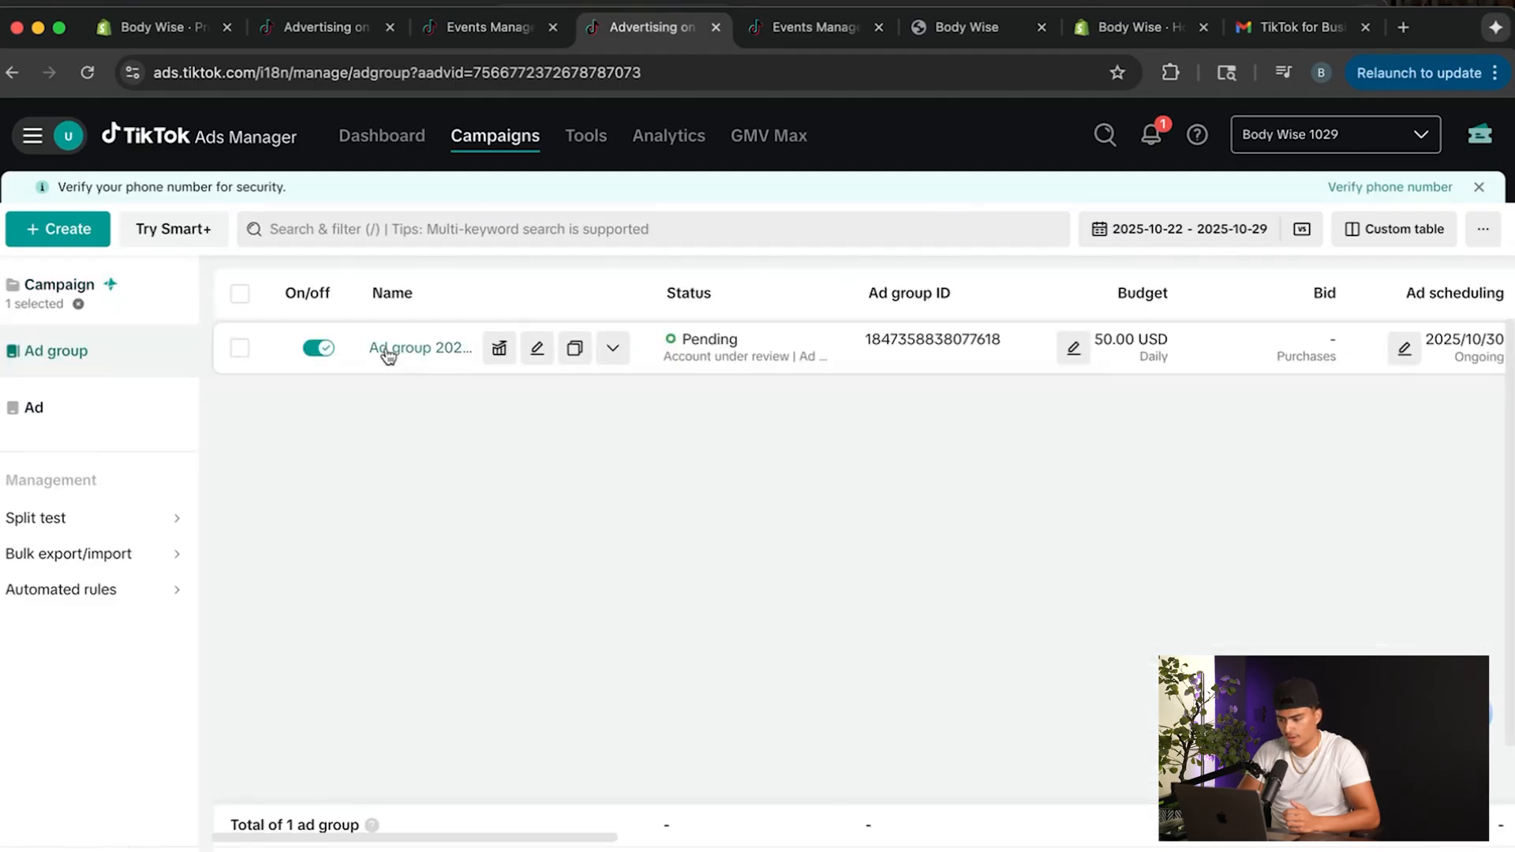
{"action": "left_click", "coordinate": [386, 351]}
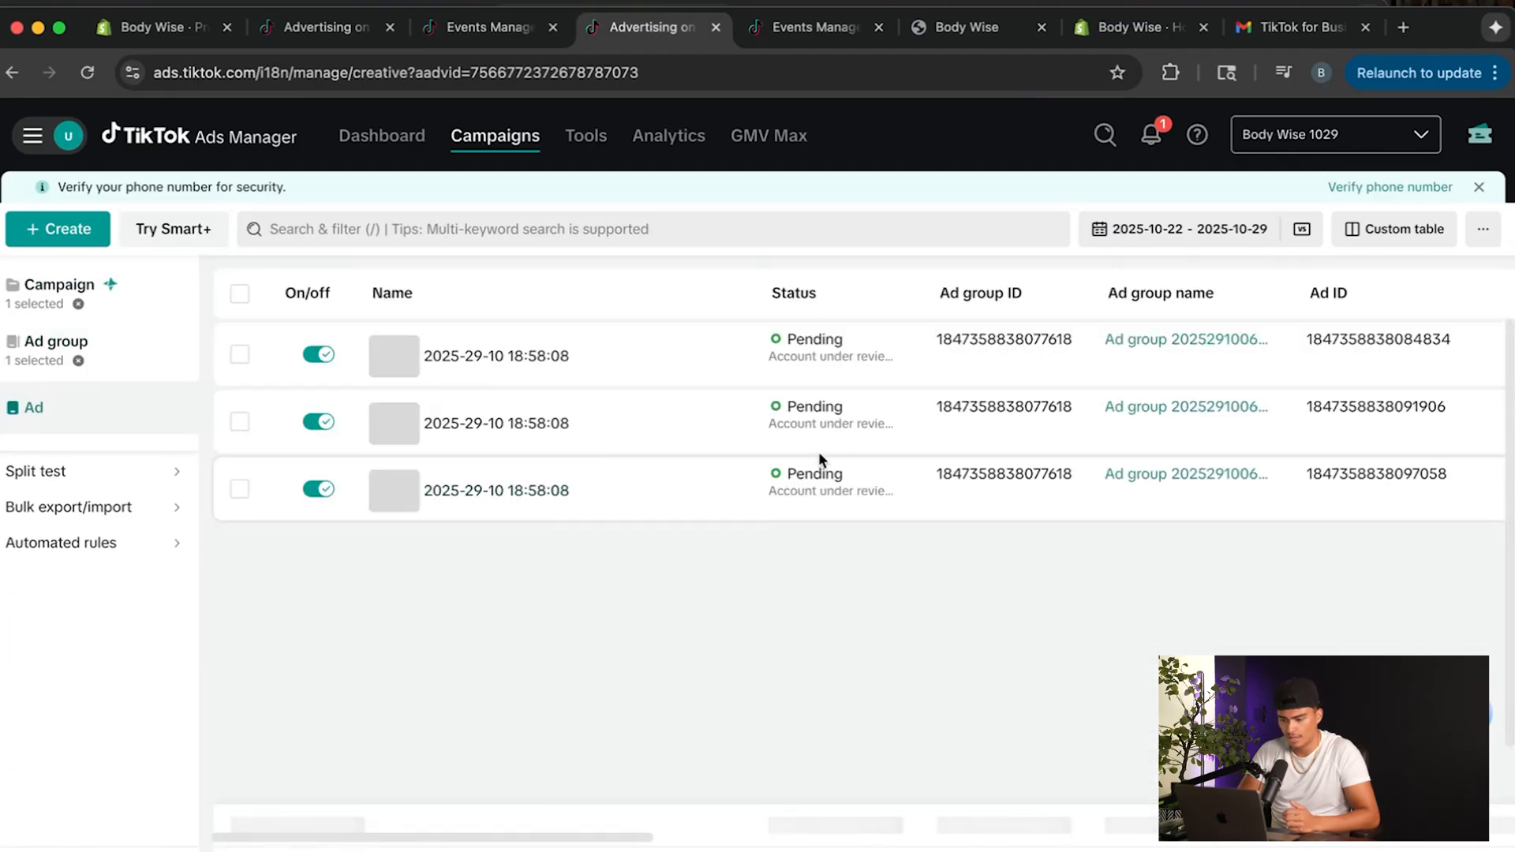
{"action": "scroll", "coordinate": [840, 444], "scroll_direction": "right", "scroll_amount": 5}
{"action": "scroll", "coordinate": [840, 444], "scroll_direction": "left", "scroll_amount": 5}
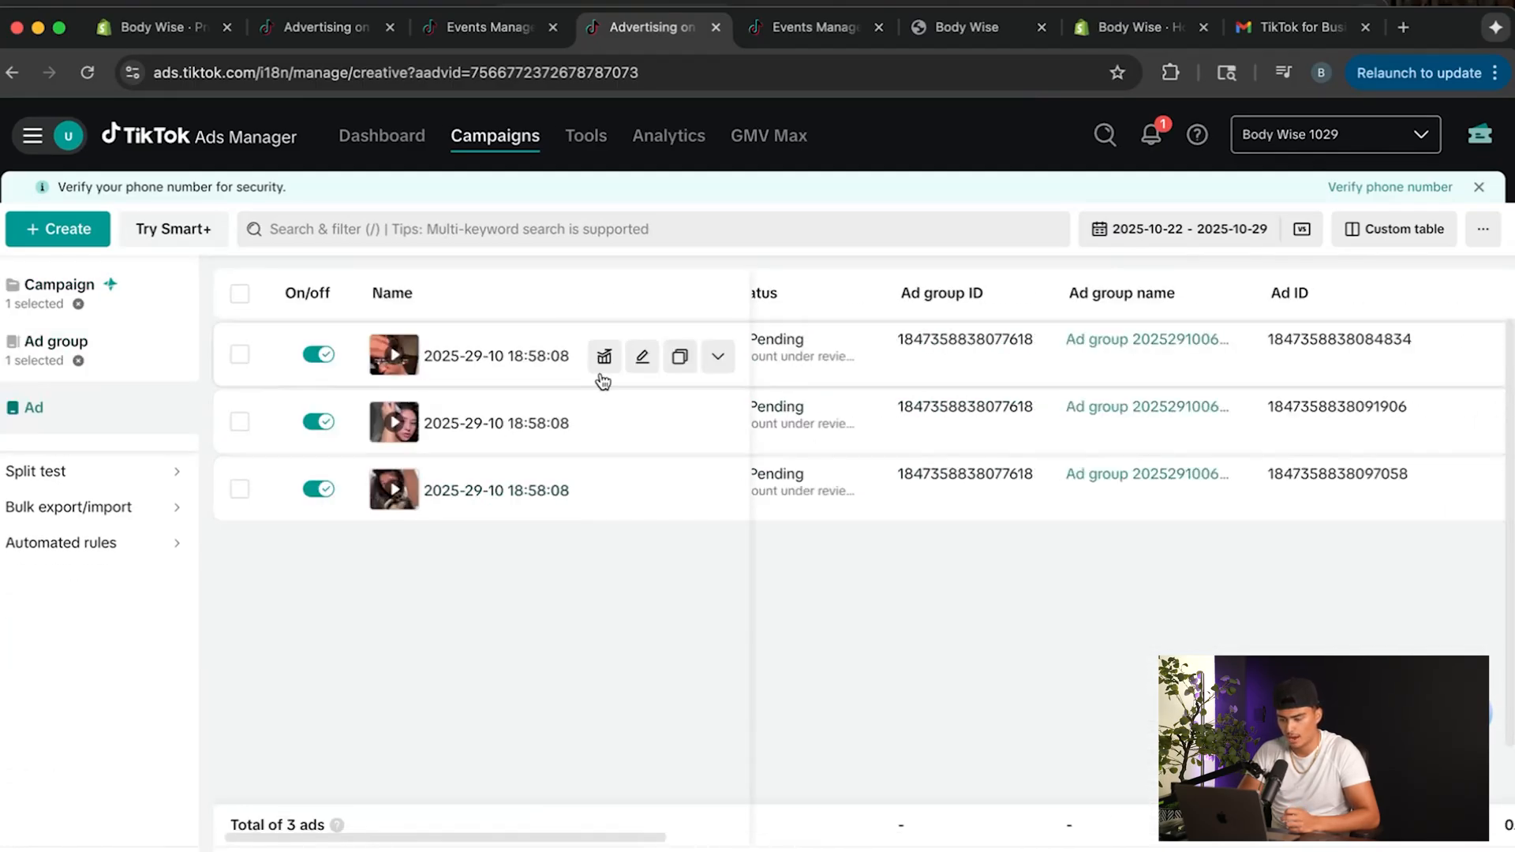
{"action": "left_click", "coordinate": [642, 356]}
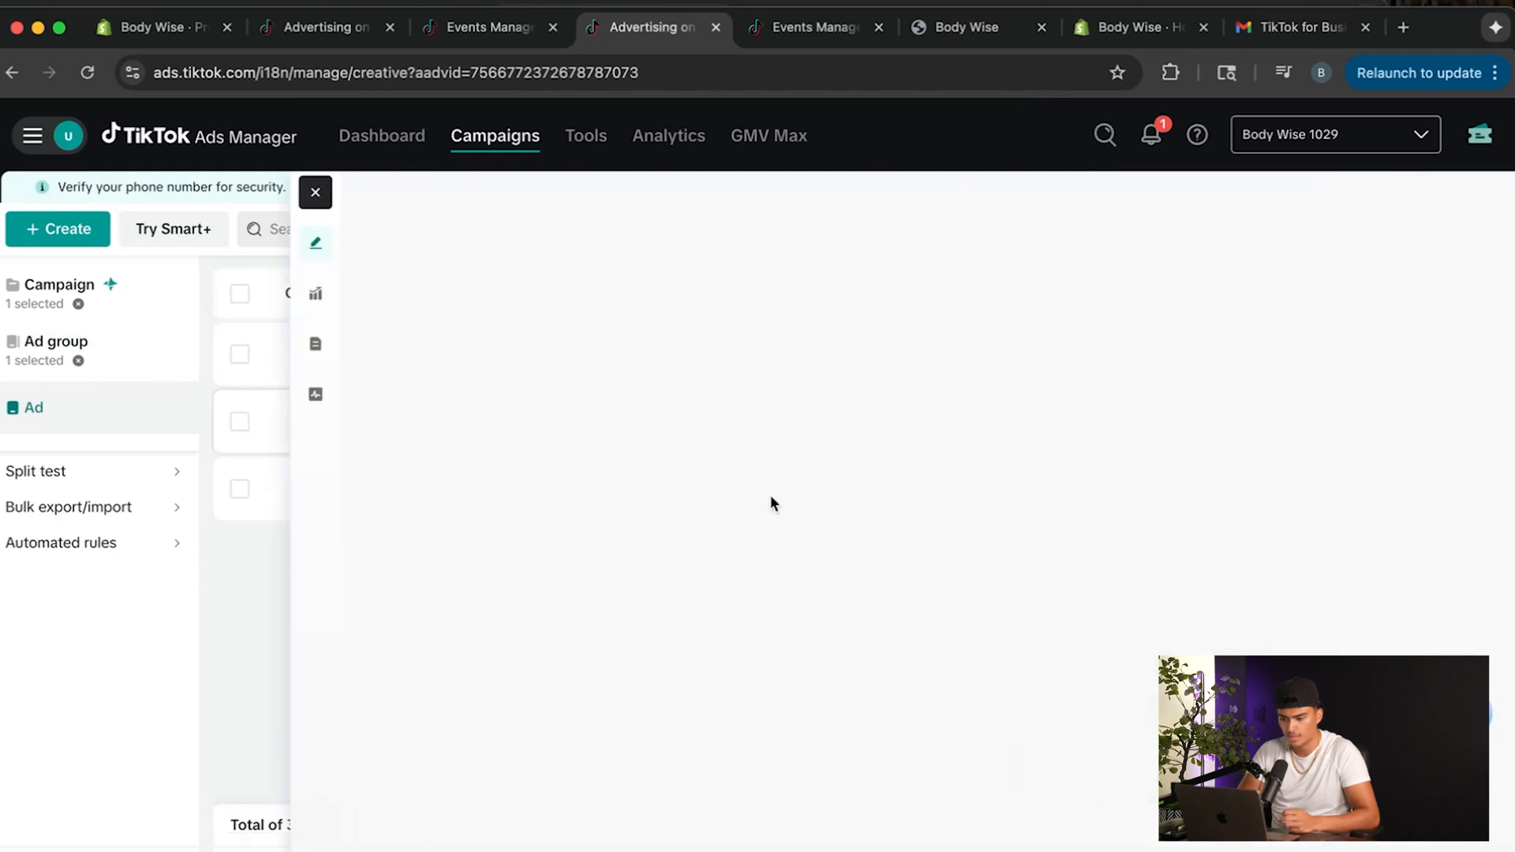
{"action": "key", "text": "Escape"}
{"action": "left_click", "coordinate": [238, 296]}
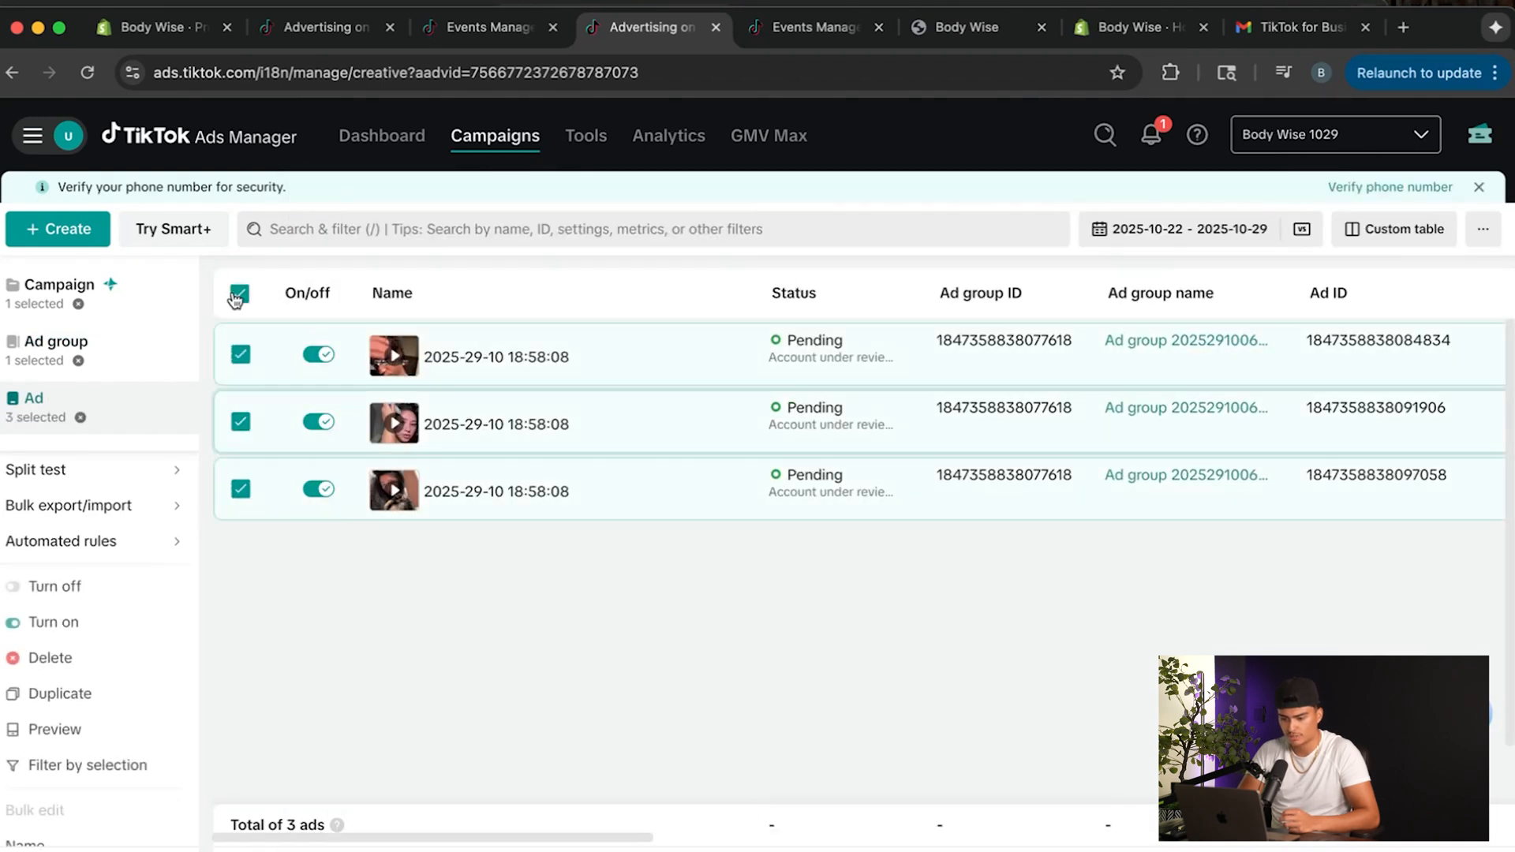
Return to the campaign list, clear the selection and turn off the Hair Test 1 campaign.
{"action": "left_click", "coordinate": [55, 286]}
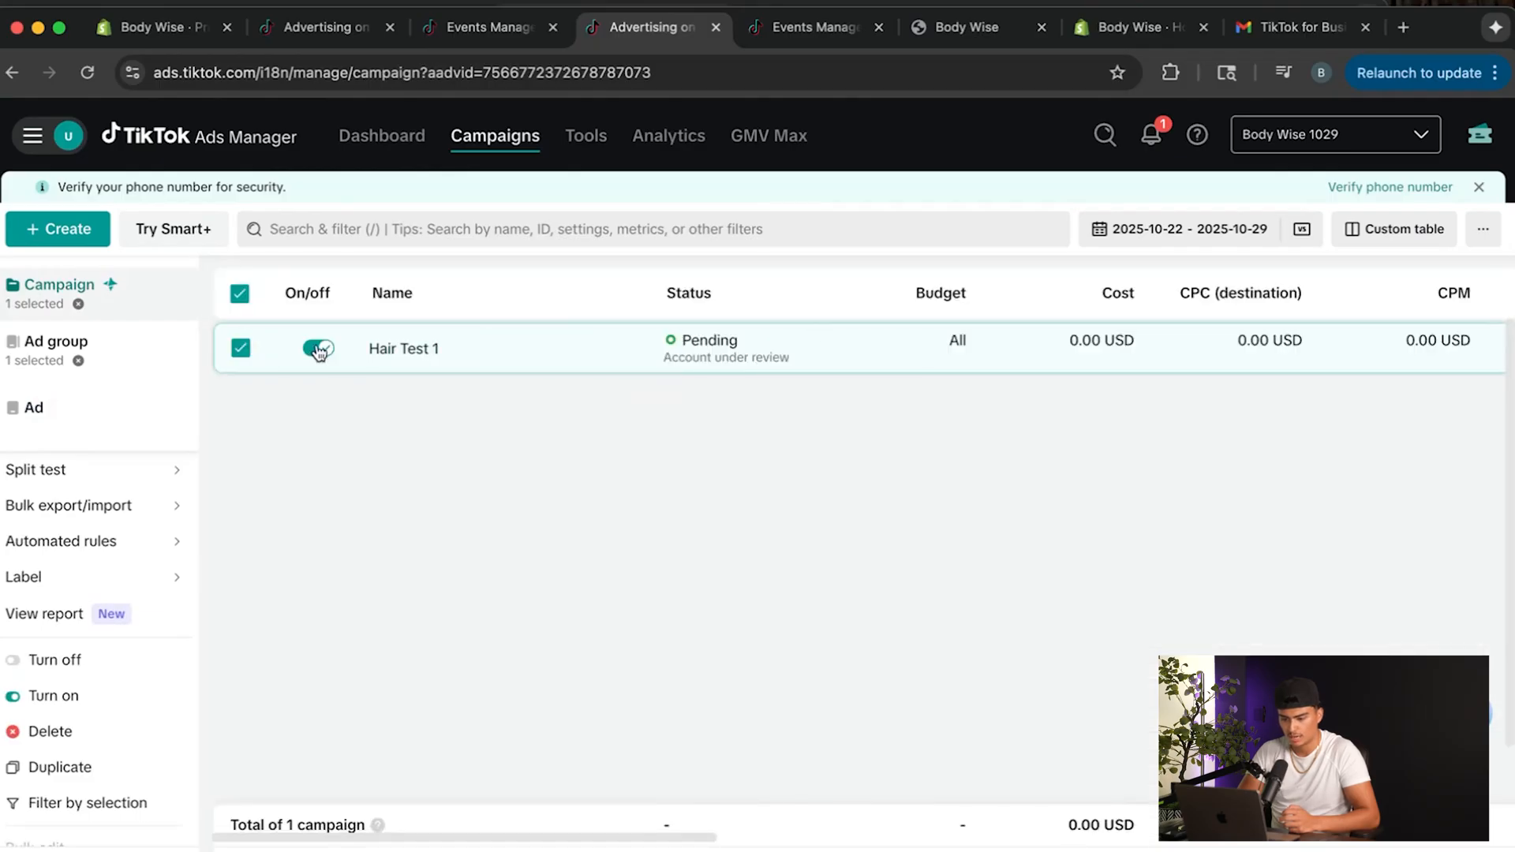
{"action": "left_click", "coordinate": [240, 294]}
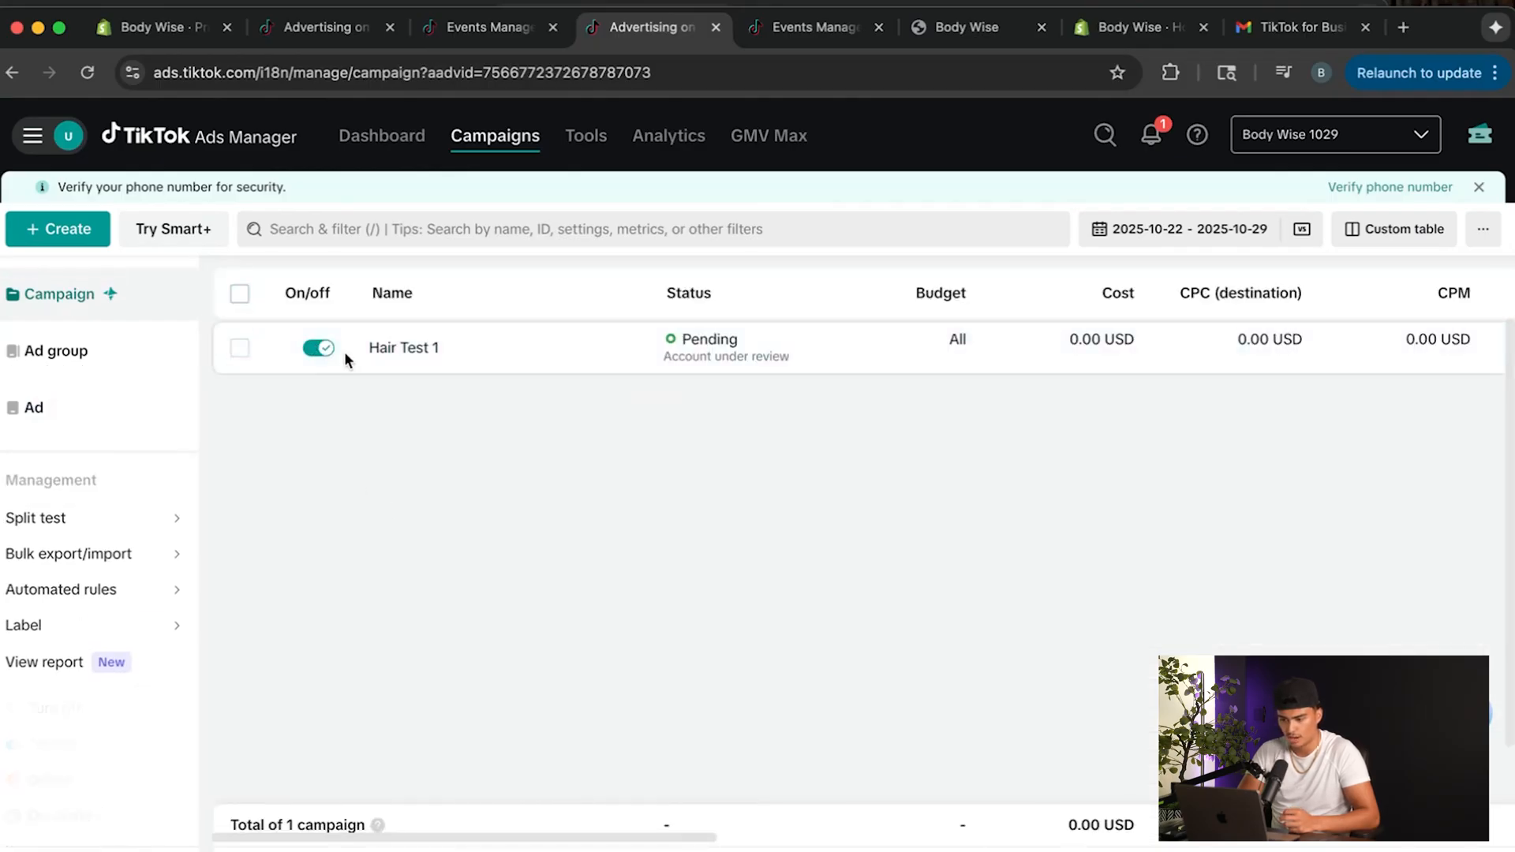
{"action": "left_click", "coordinate": [323, 348]}
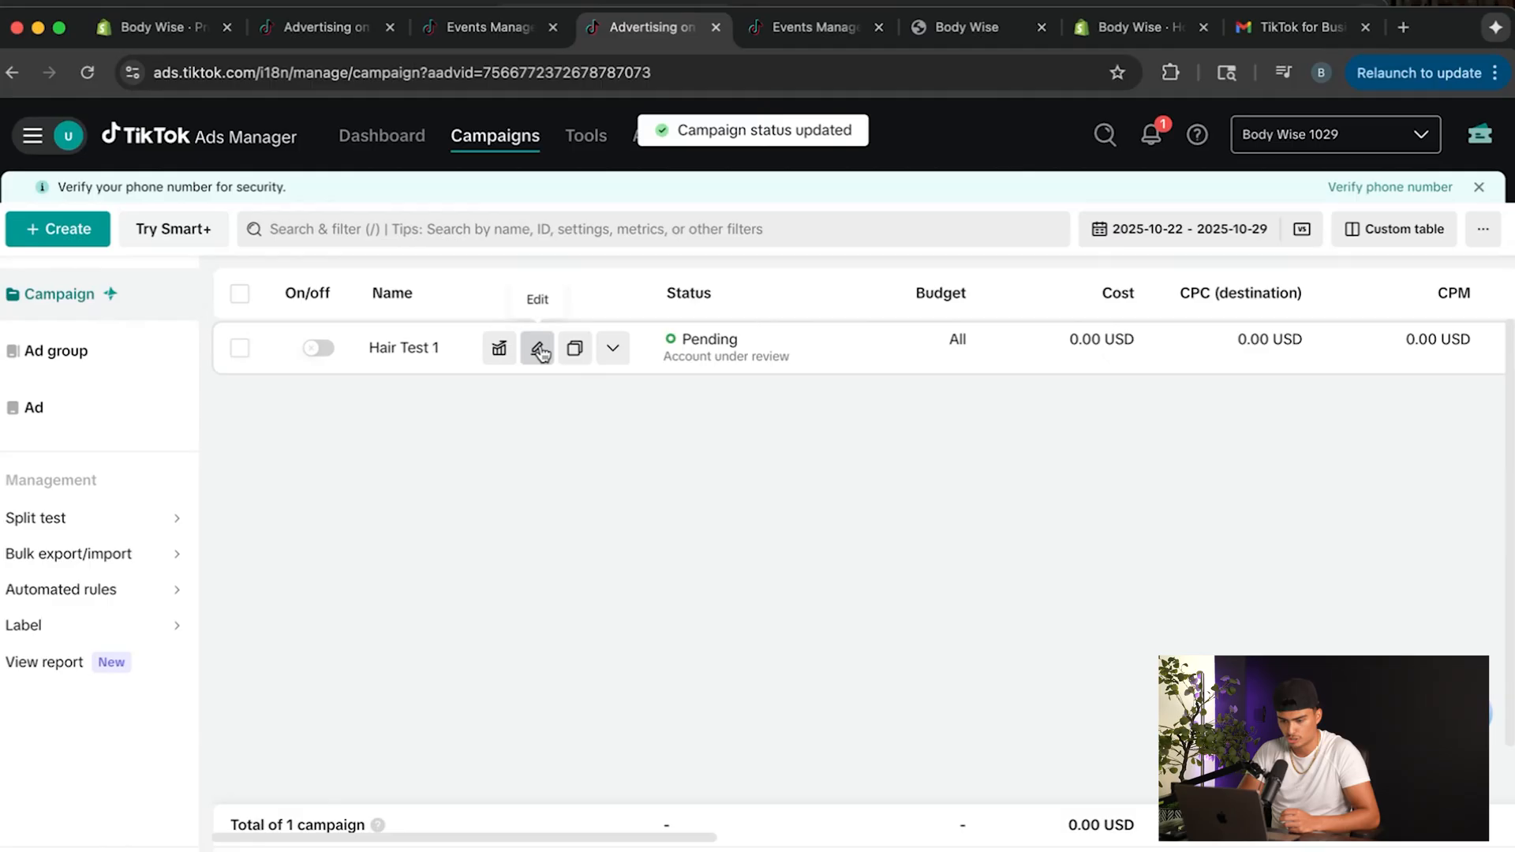
Switch off the Hair Test 1 campaign's ad group and its three ads, and clear the campaign filter.
{"action": "mouse_move", "coordinate": [777, 348]}
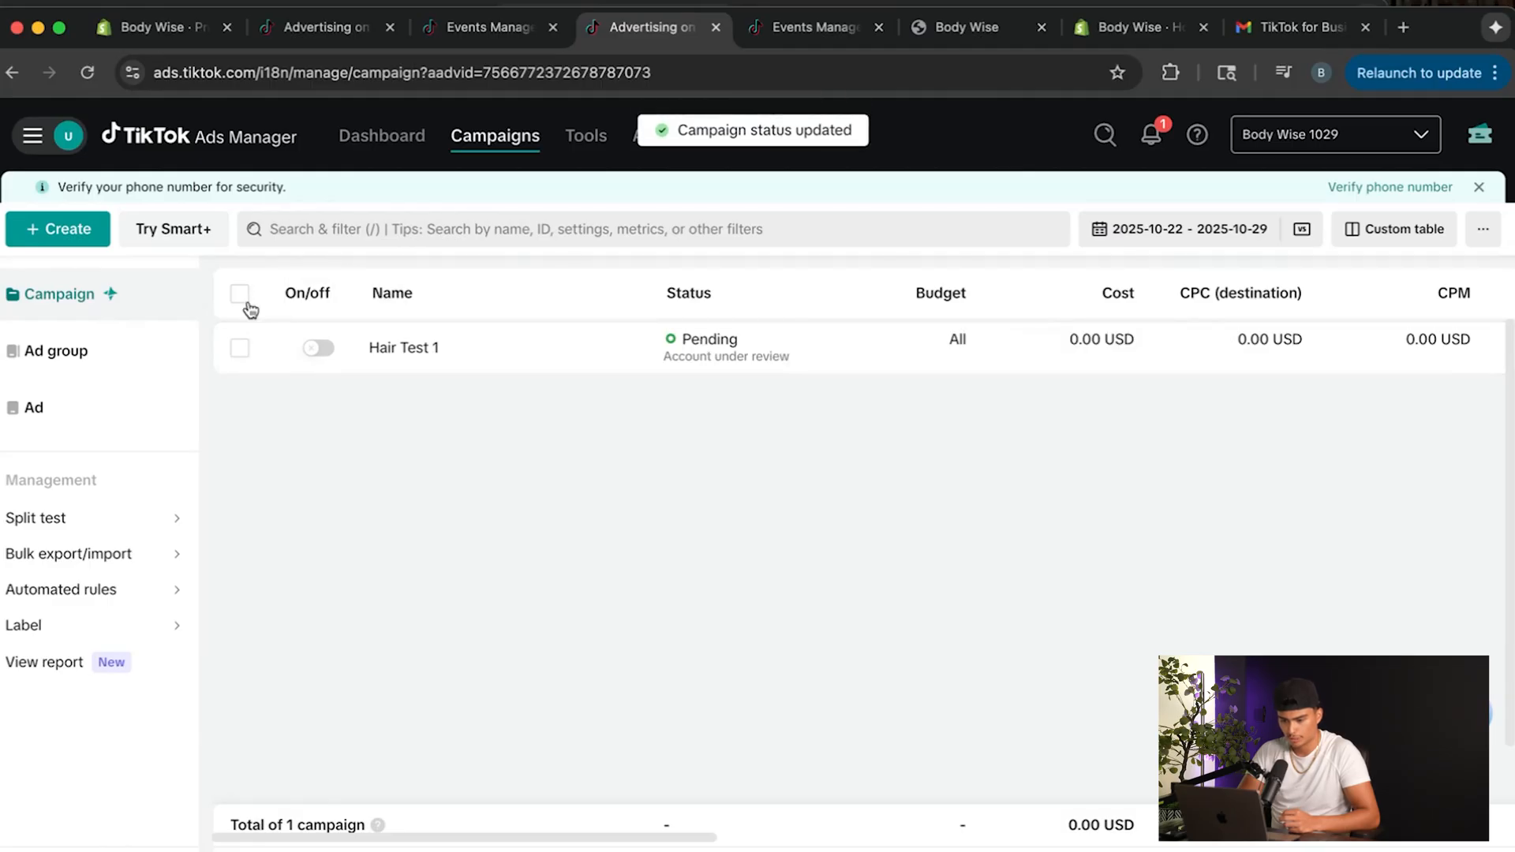
{"action": "left_click", "coordinate": [399, 346]}
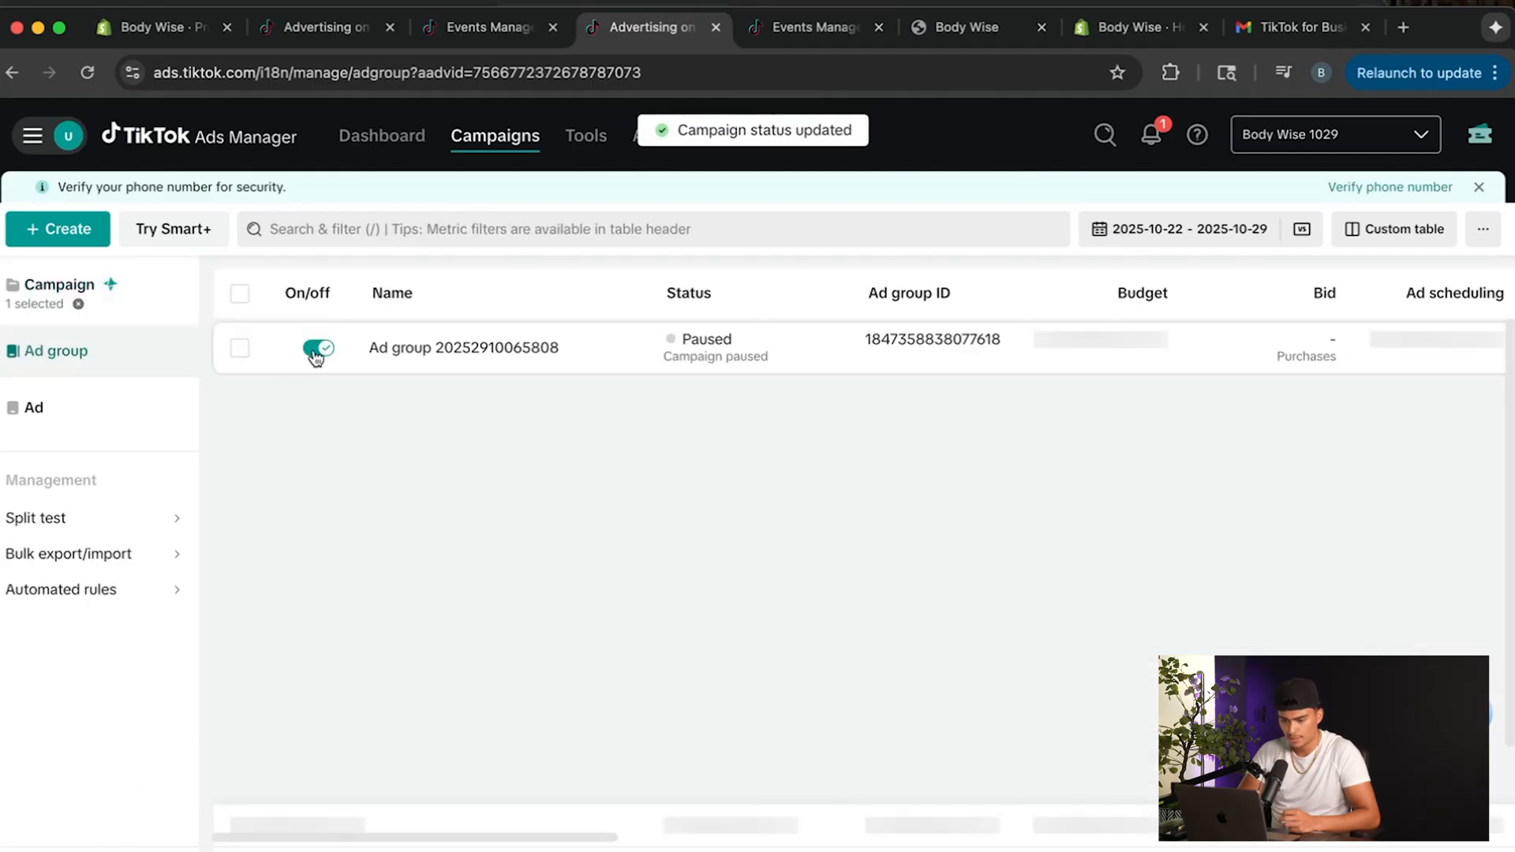
{"action": "left_click", "coordinate": [319, 349]}
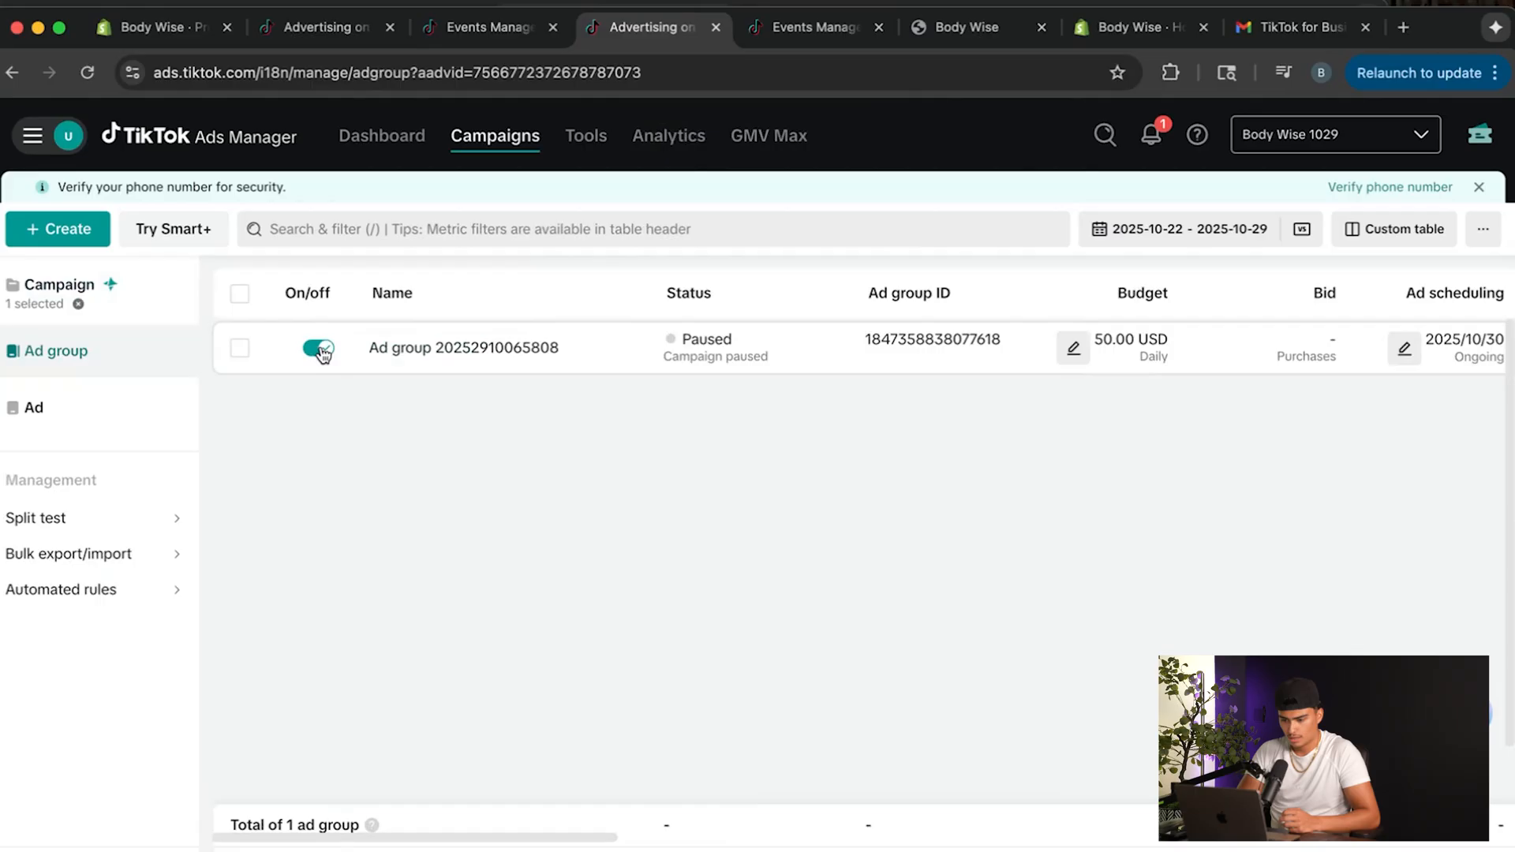
{"action": "left_click", "coordinate": [429, 349]}
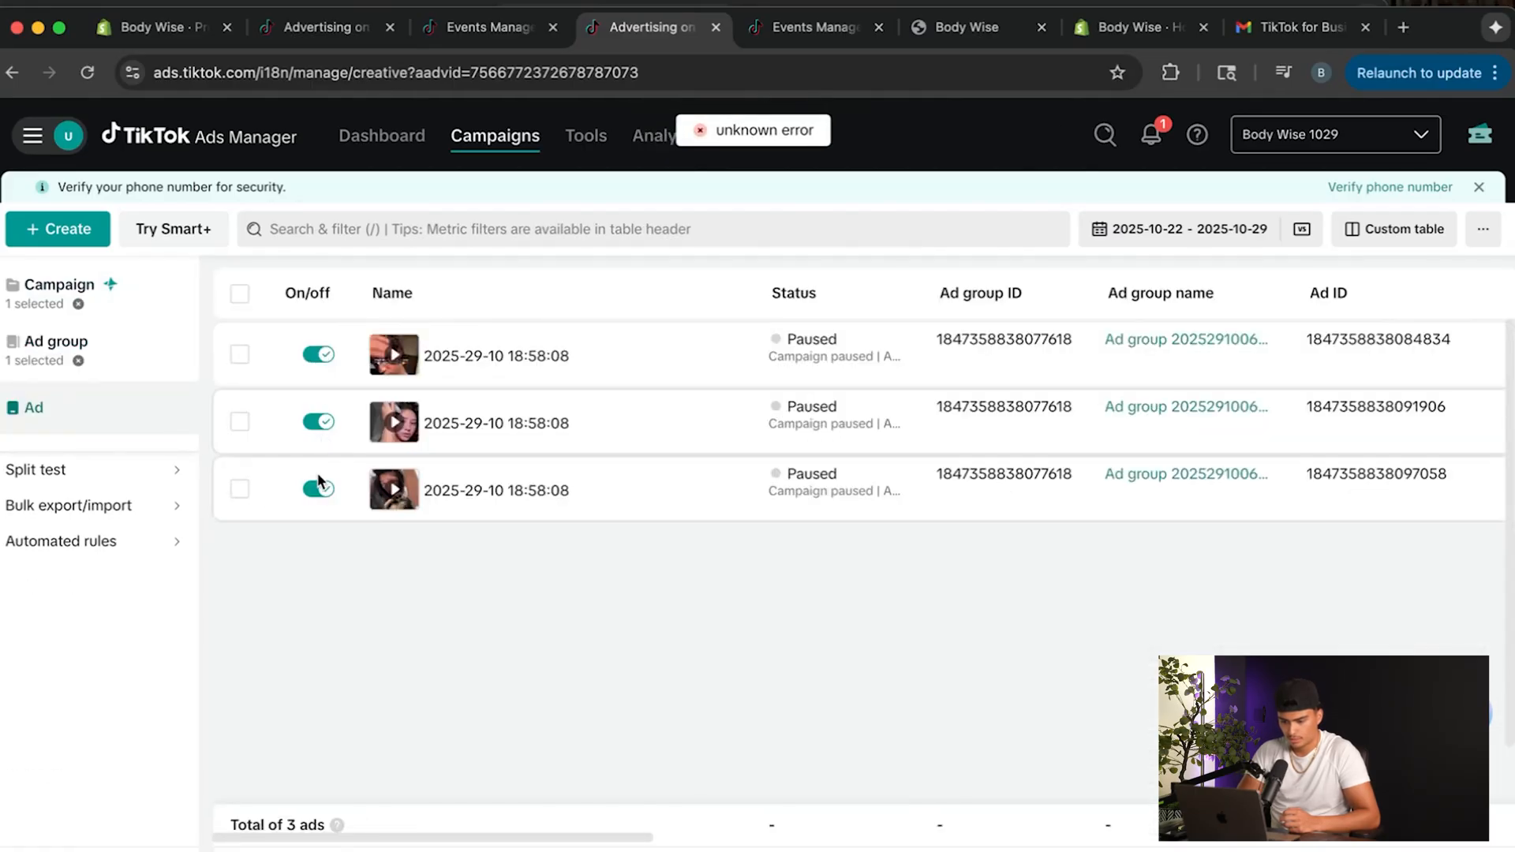
{"action": "left_click", "coordinate": [320, 490]}
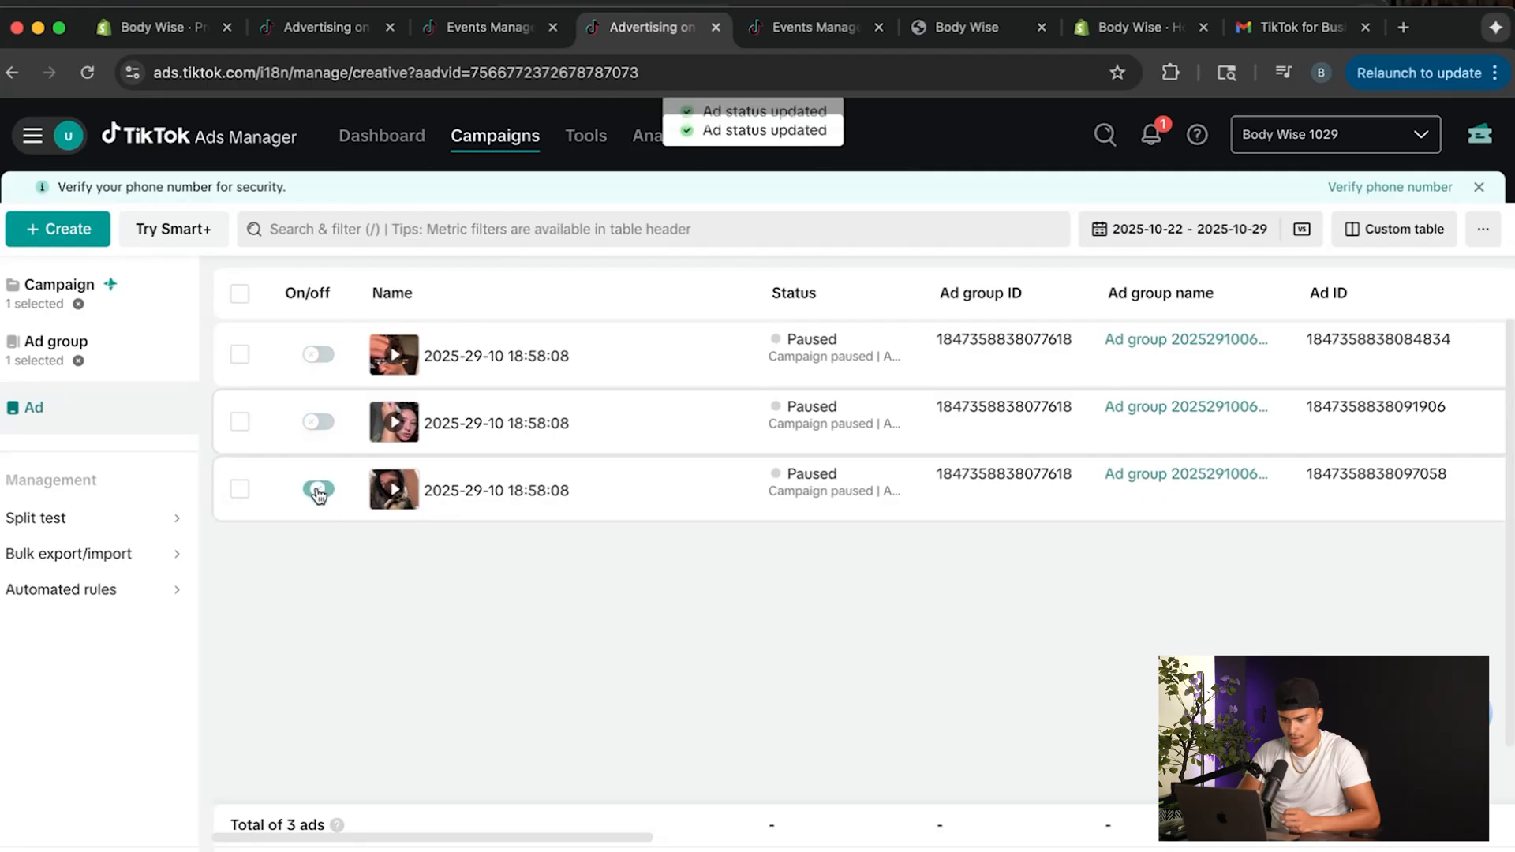
{"action": "left_click", "coordinate": [78, 304]}
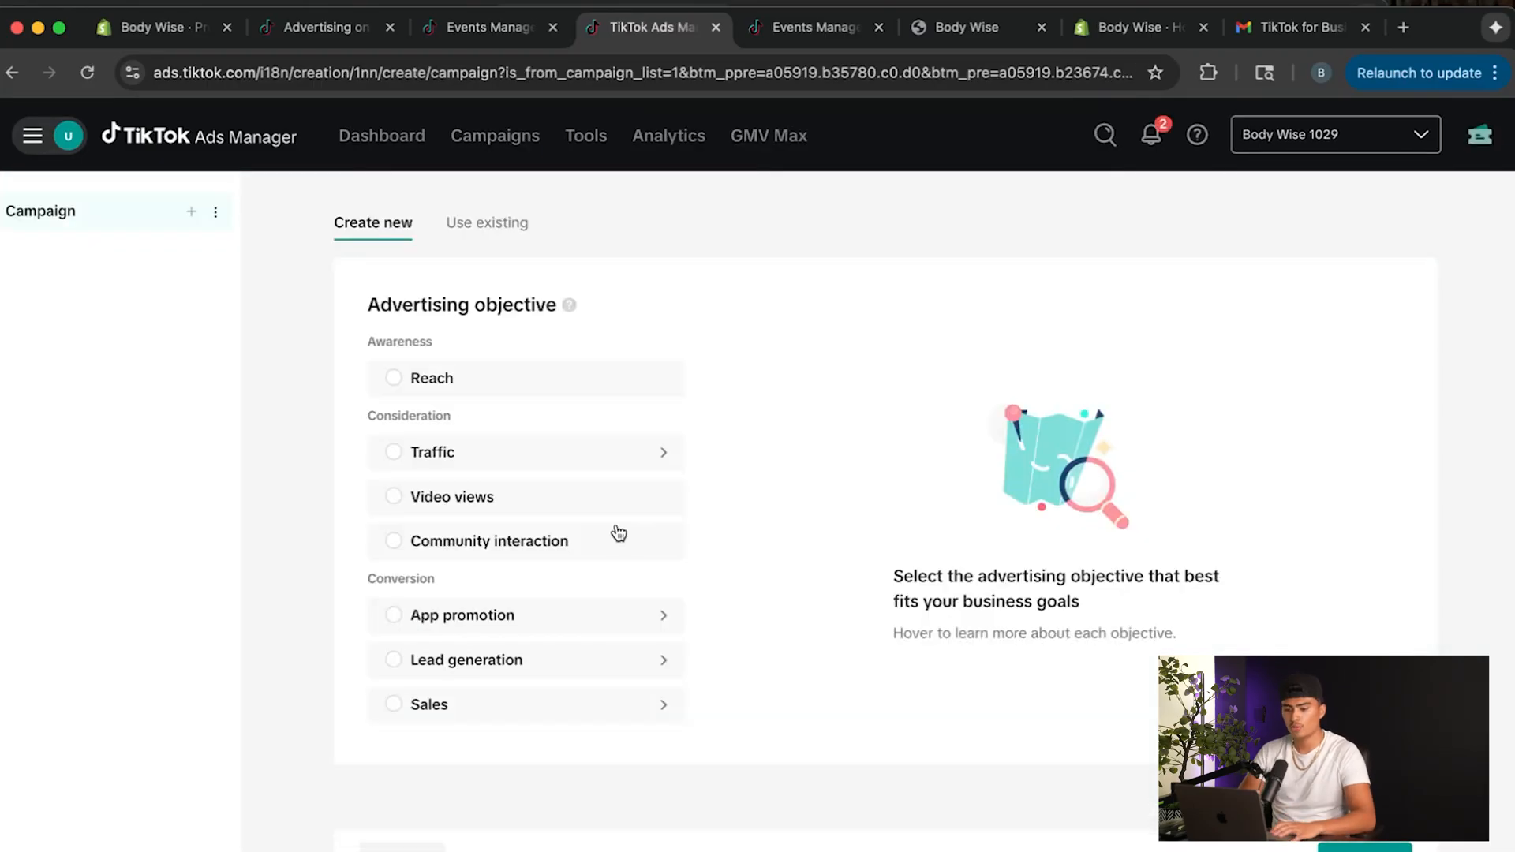
Start a new campaign with the Sales objective, Website as sales destination and Manual campaign as type.
{"action": "mouse_move", "coordinate": [619, 533]}
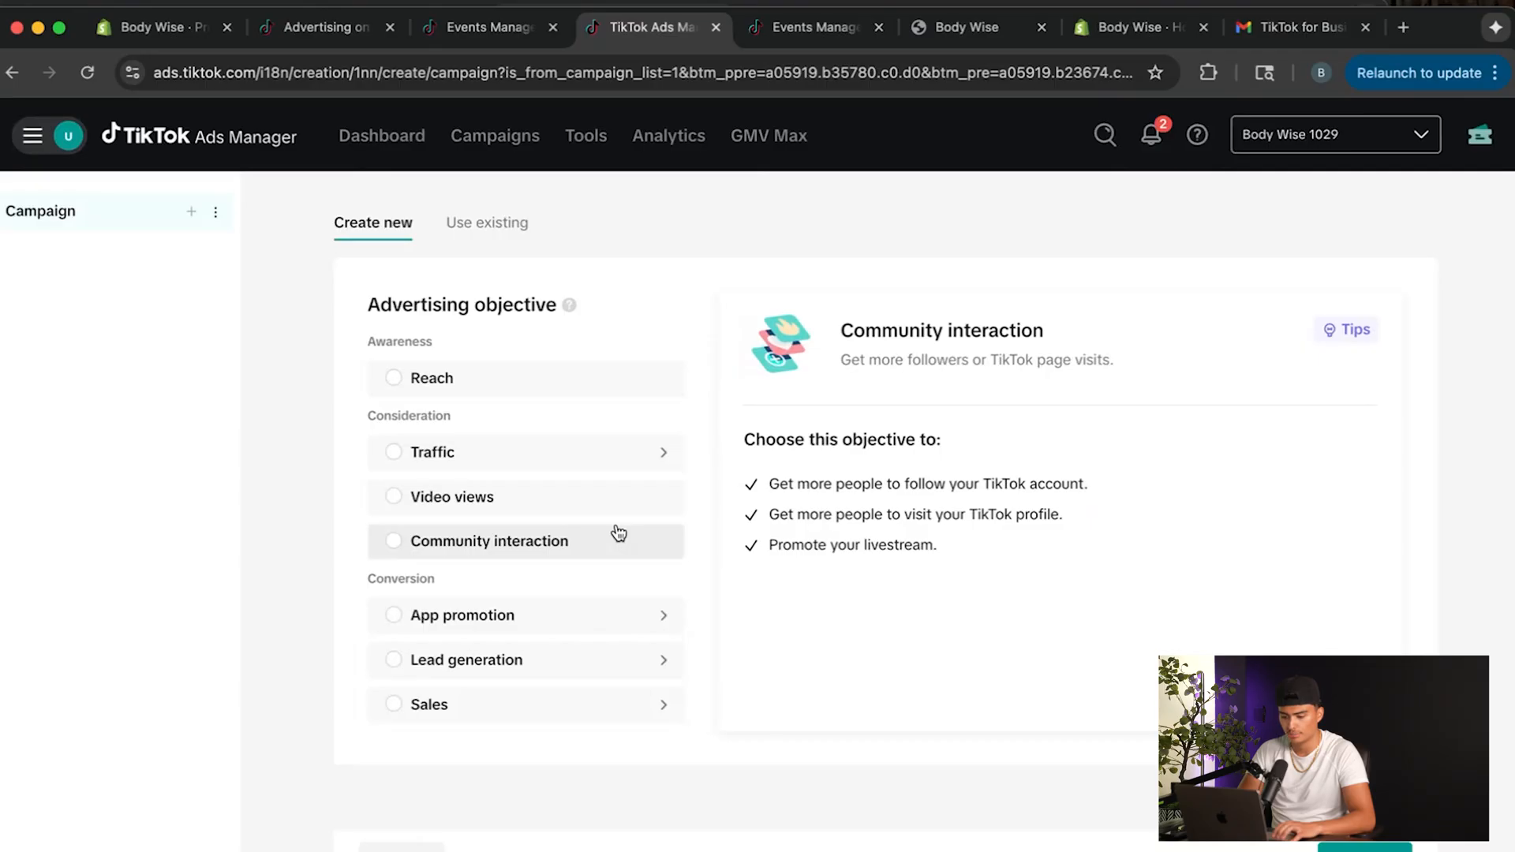
{"action": "left_click", "coordinate": [520, 704]}
{"action": "scroll", "coordinate": [807, 593], "scroll_direction": "down", "scroll_amount": 2}
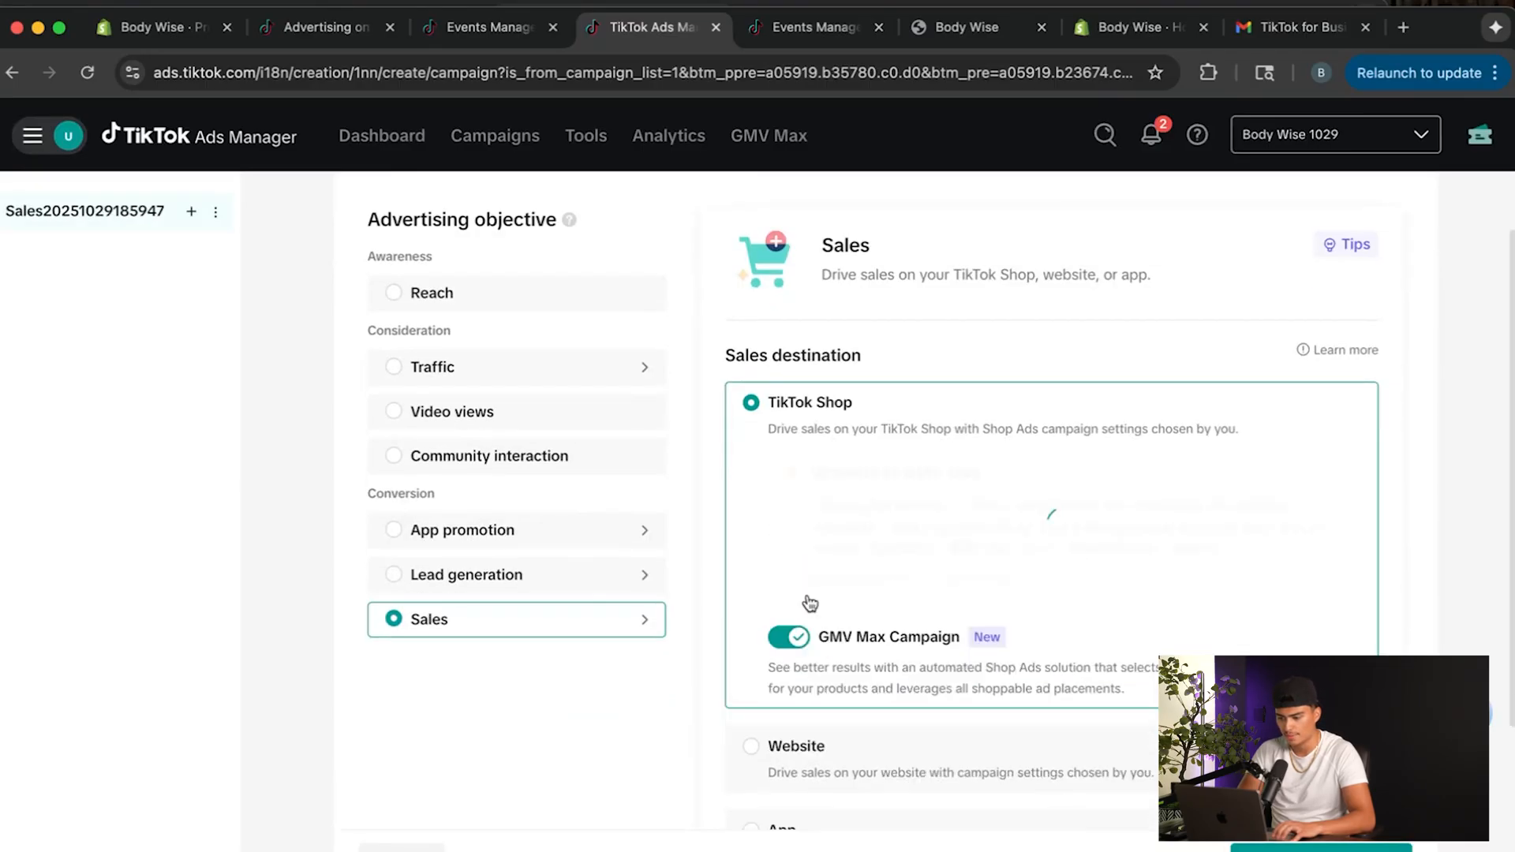
{"action": "scroll", "coordinate": [809, 688], "scroll_direction": "down", "scroll_amount": 2}
{"action": "left_click", "coordinate": [802, 655]}
{"action": "scroll", "coordinate": [802, 656], "scroll_direction": "down", "scroll_amount": 2}
{"action": "scroll", "coordinate": [802, 633], "scroll_direction": "up", "scroll_amount": 2}
{"action": "scroll", "coordinate": [827, 537], "scroll_direction": "up", "scroll_amount": 1}
{"action": "left_click", "coordinate": [817, 385]}
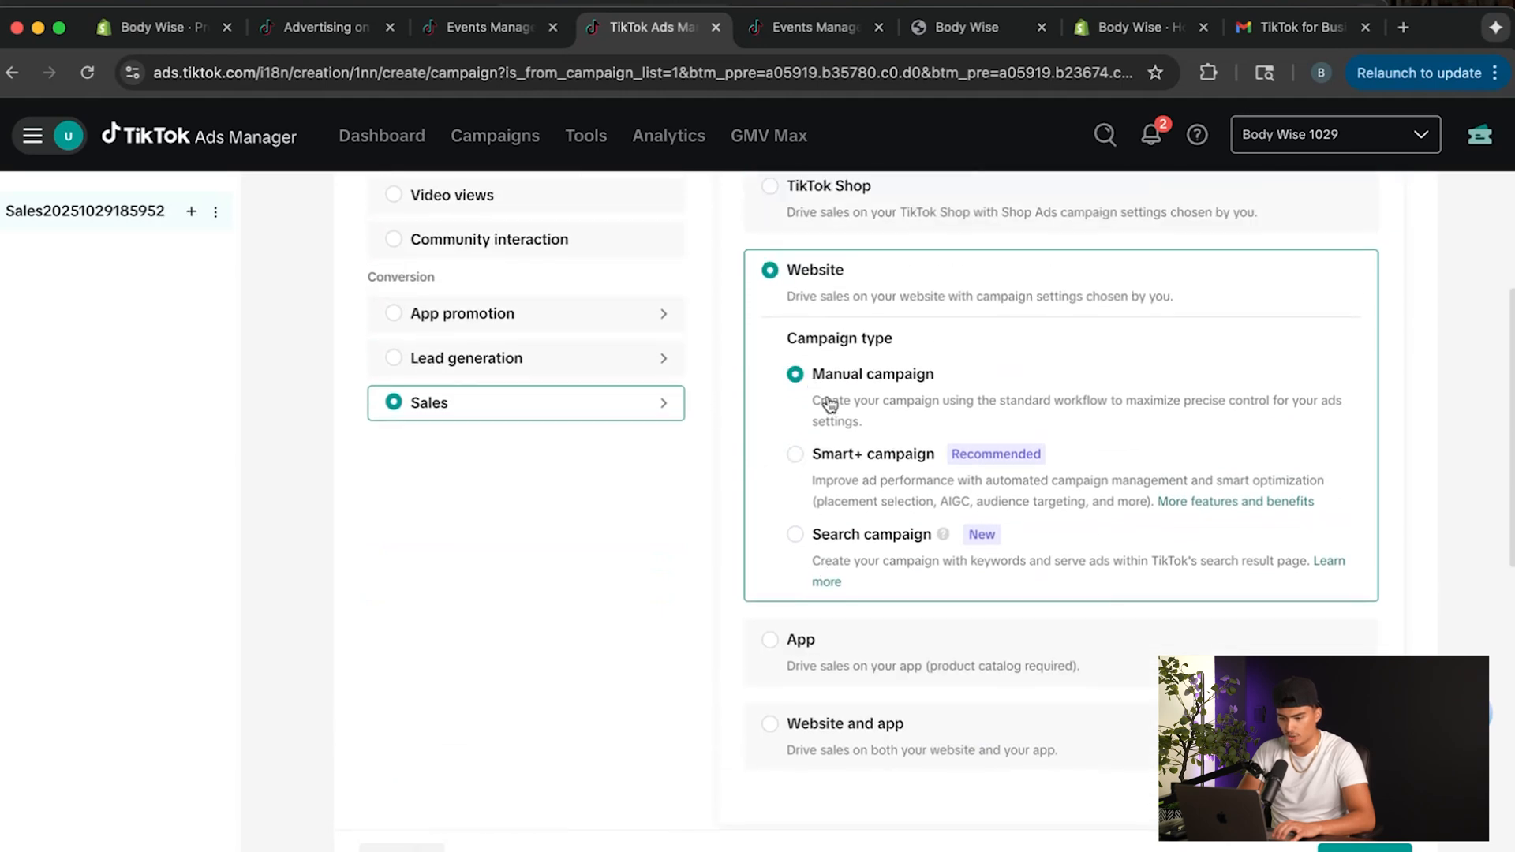
Set the product source so that the Catalog campaign option is off.
{"action": "scroll", "coordinate": [926, 487], "scroll_direction": "down", "scroll_amount": 6}
{"action": "left_click", "coordinate": [380, 450]}
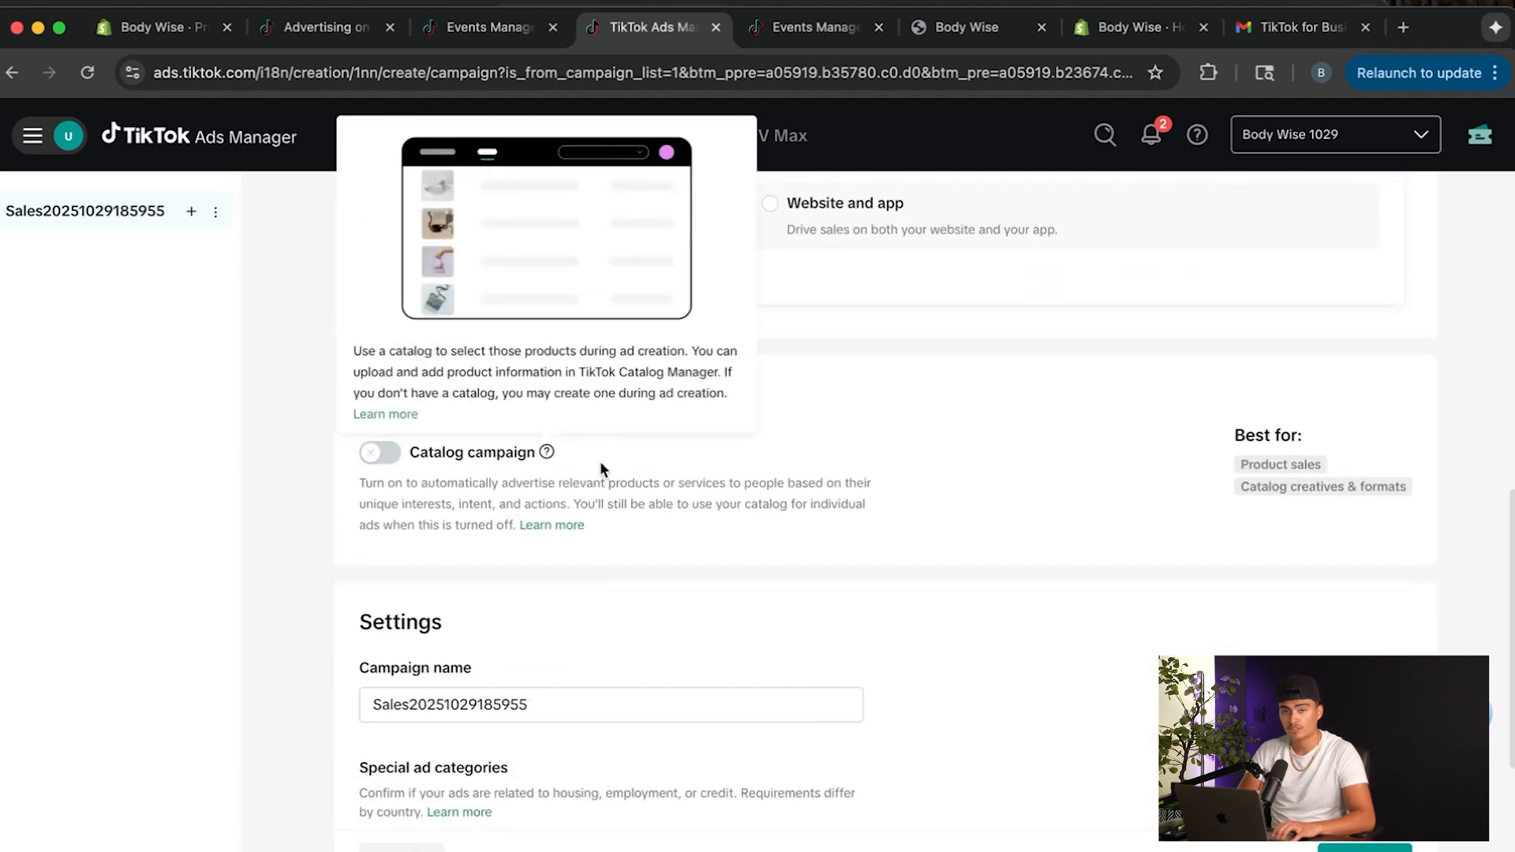
{"action": "left_click", "coordinate": [380, 451]}
Name the campaign Test Hair 1 without a special ad category and continue to the ad group setup.
{"action": "scroll", "coordinate": [545, 509], "scroll_direction": "down", "scroll_amount": 3}
{"action": "left_click_drag", "start_coordinate": [545, 496], "coordinate": [369, 490]}
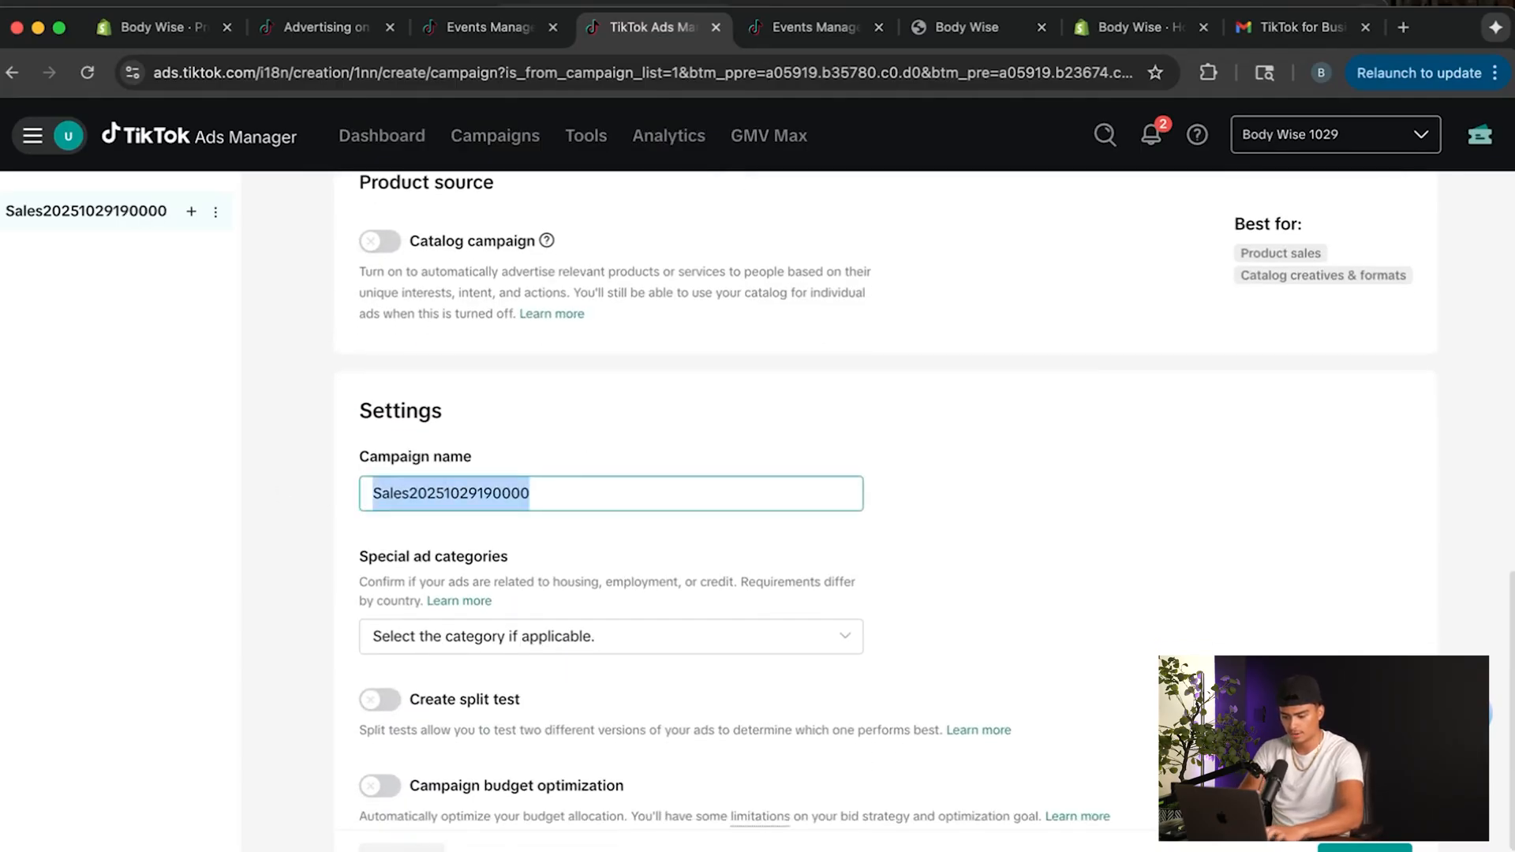
{"action": "key", "text": "BackSpace"}
{"action": "type", "text": "Test Hair 1"}
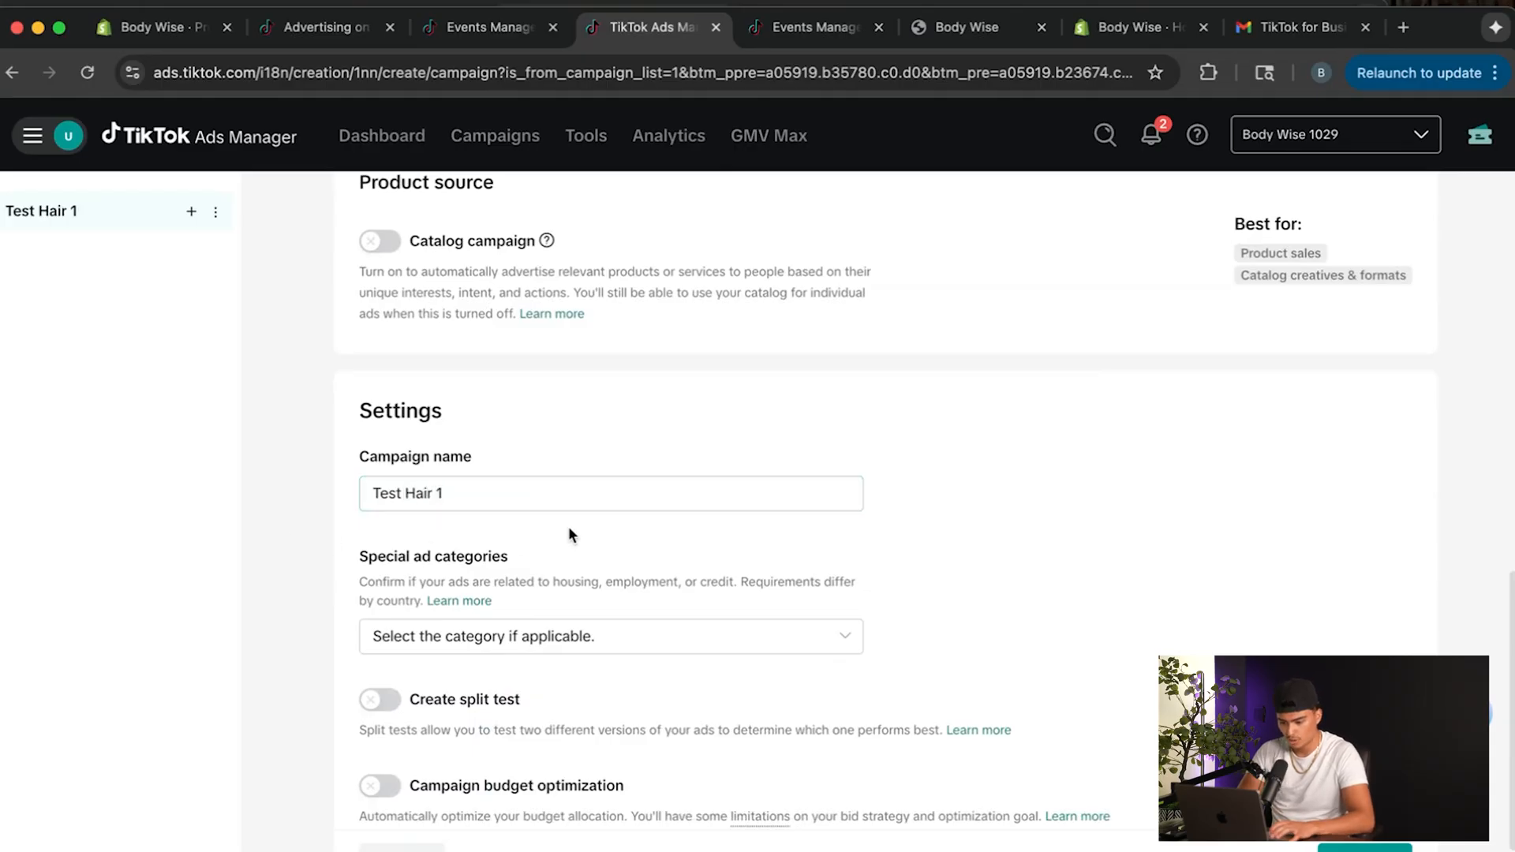
{"action": "scroll", "coordinate": [568, 528], "scroll_direction": "down", "scroll_amount": 2}
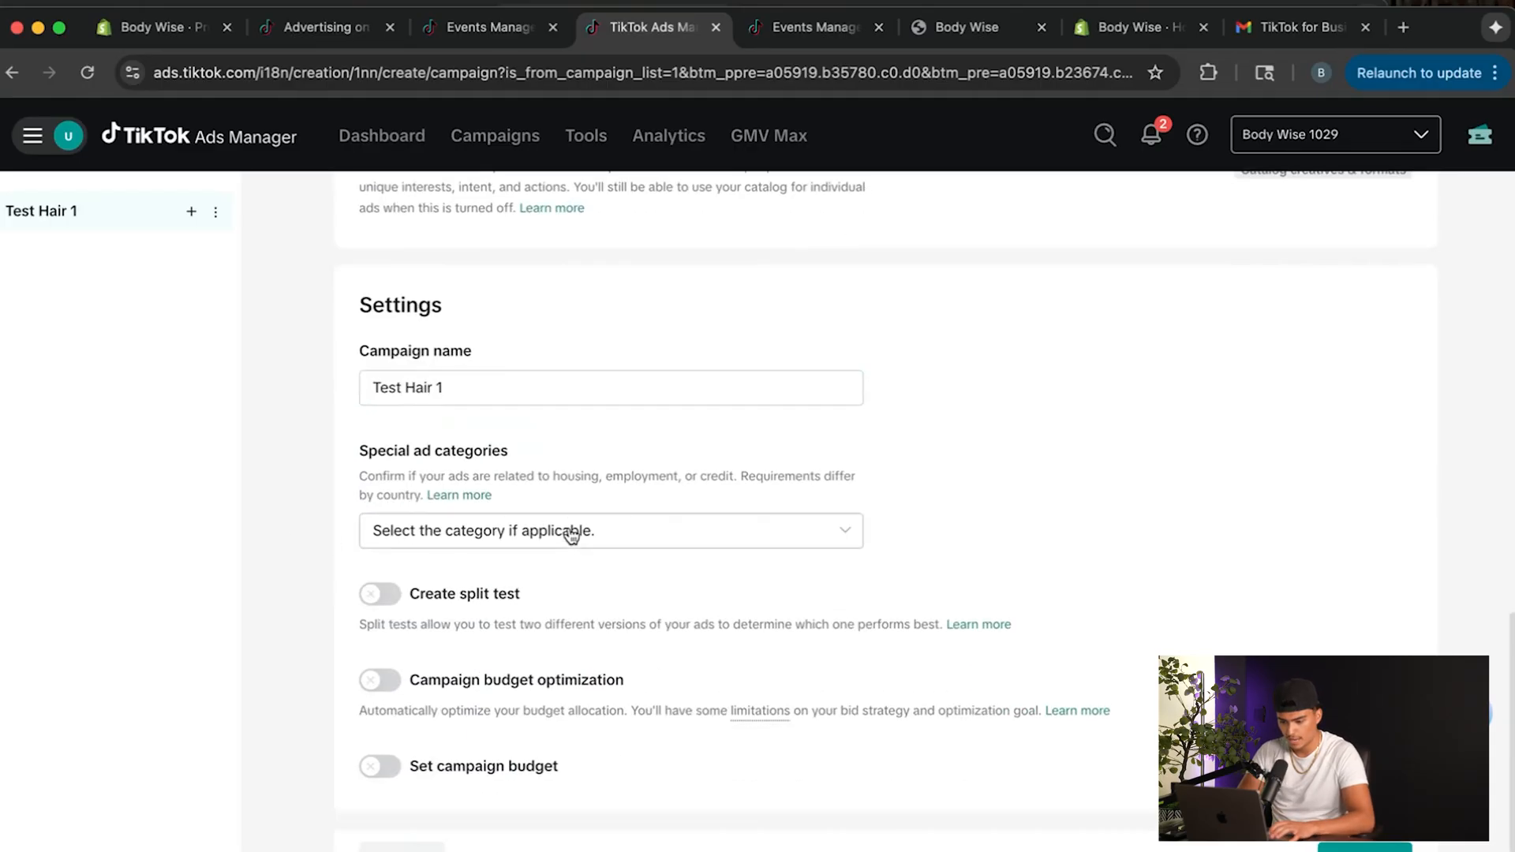
{"action": "left_click", "coordinate": [596, 534]}
{"action": "left_click", "coordinate": [598, 536]}
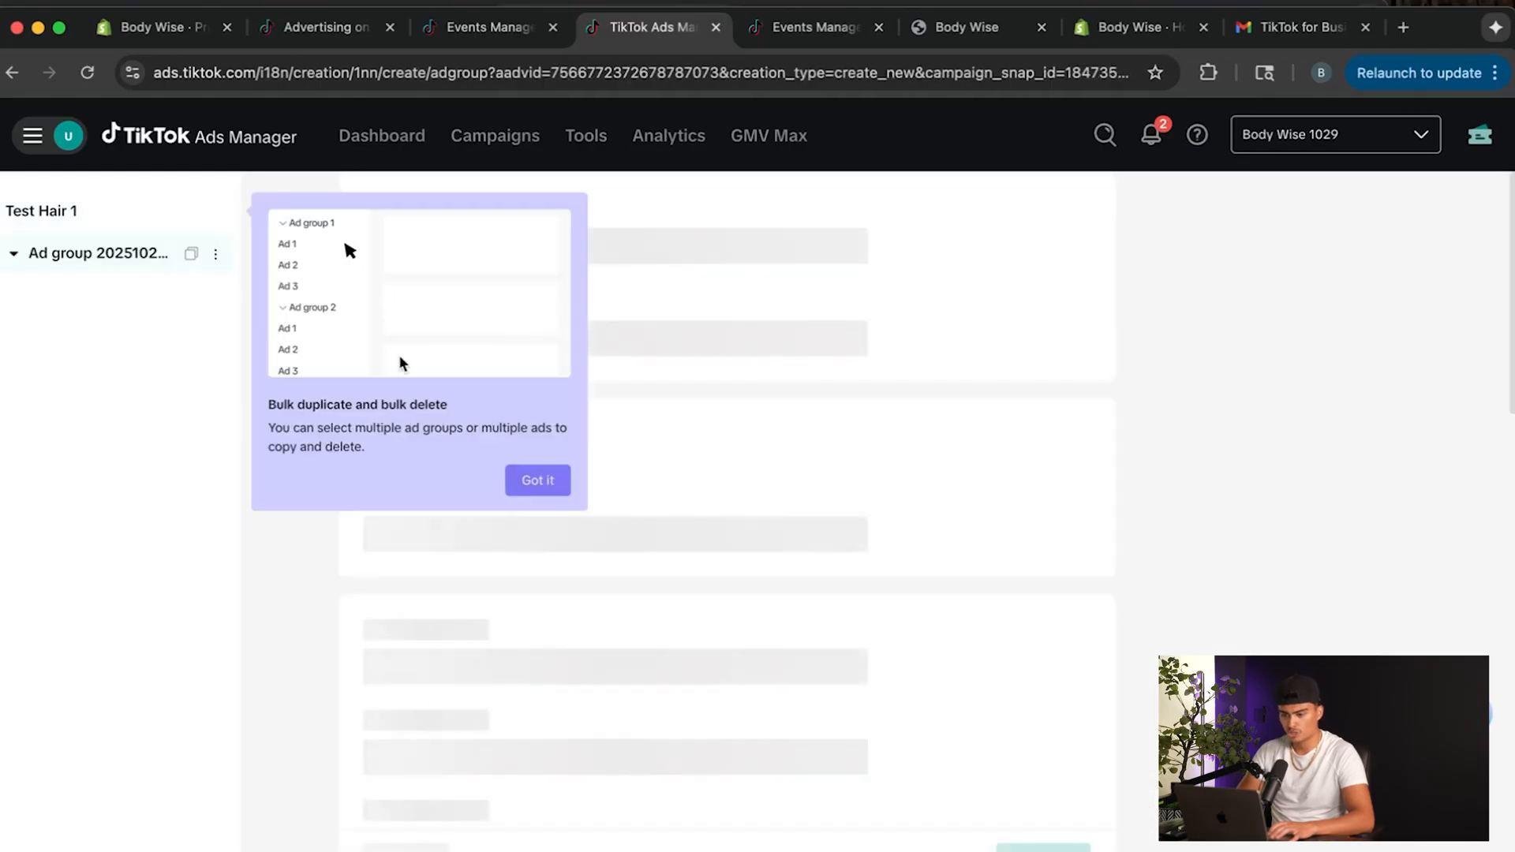
Dismiss the bulk duplicate and delete tip and rename the ad group as V1.
{"action": "left_click", "coordinate": [522, 483]}
{"action": "left_click_drag", "start_coordinate": [546, 277], "coordinate": [367, 243]}
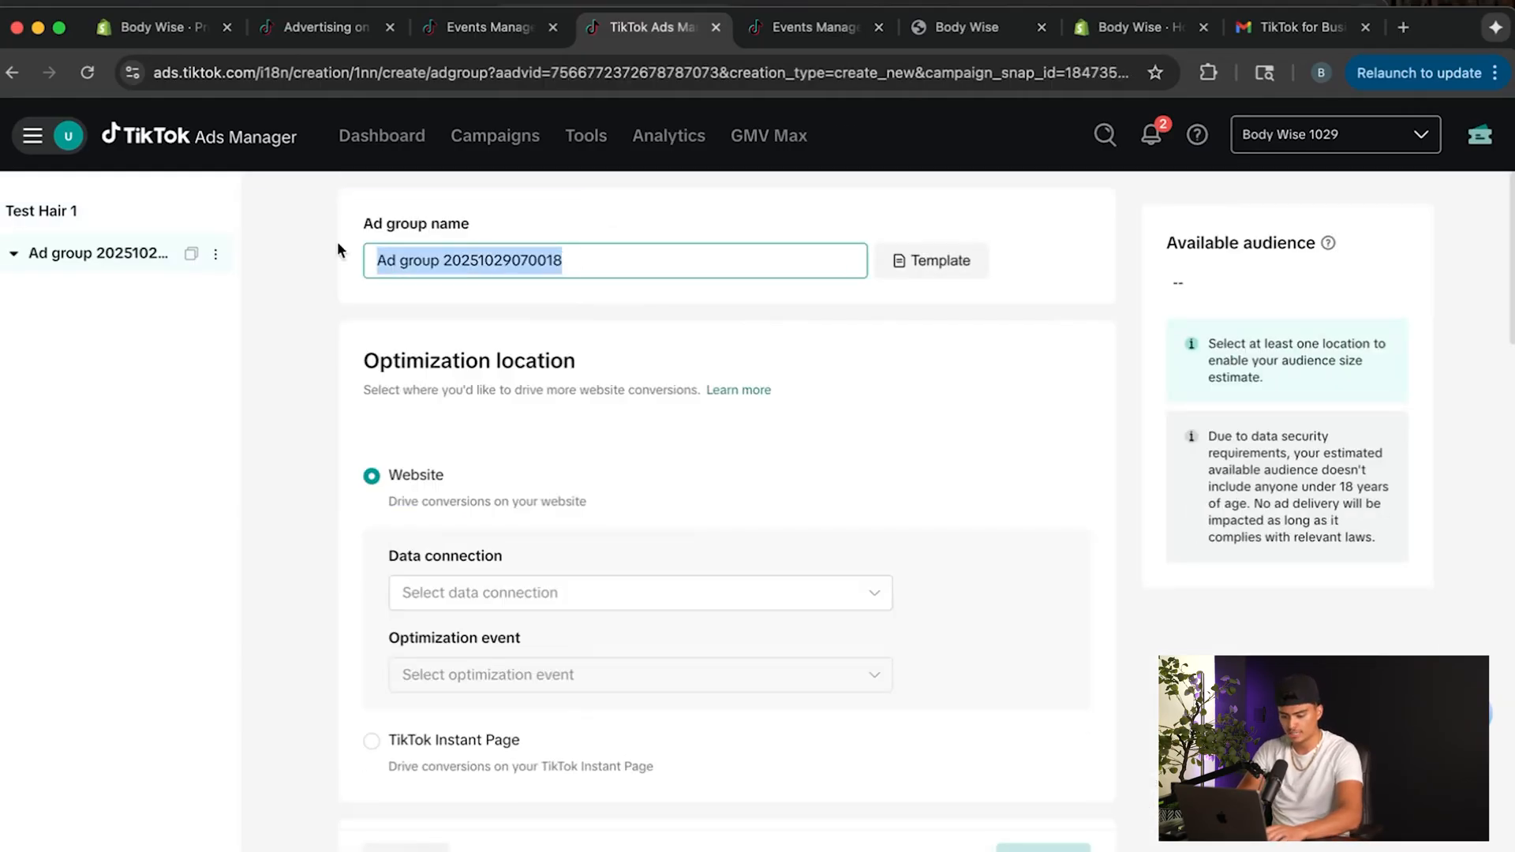
{"action": "key", "text": "BackSpace"}
{"action": "type", "text": "V1"}
Use the TikTok Pixel for Shopify data connection on the website and set the optimization event to Purchase.
{"action": "scroll", "coordinate": [632, 505], "scroll_direction": "down", "scroll_amount": 1}
{"action": "scroll", "coordinate": [632, 504], "scroll_direction": "down", "scroll_amount": 1}
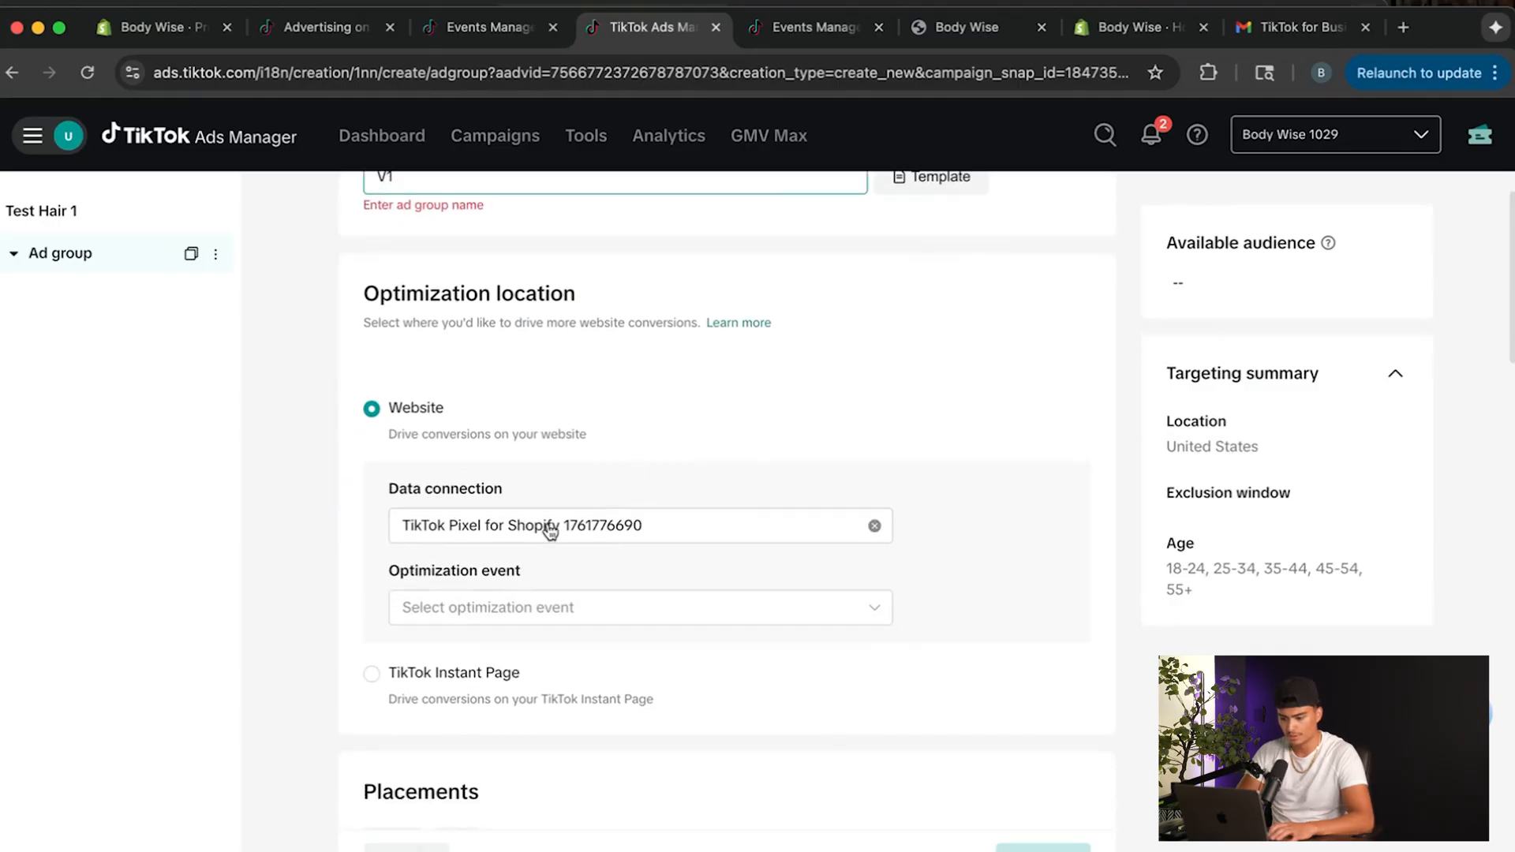
{"action": "left_click", "coordinate": [576, 538]}
{"action": "left_click", "coordinate": [311, 554]}
{"action": "left_click", "coordinate": [433, 589]}
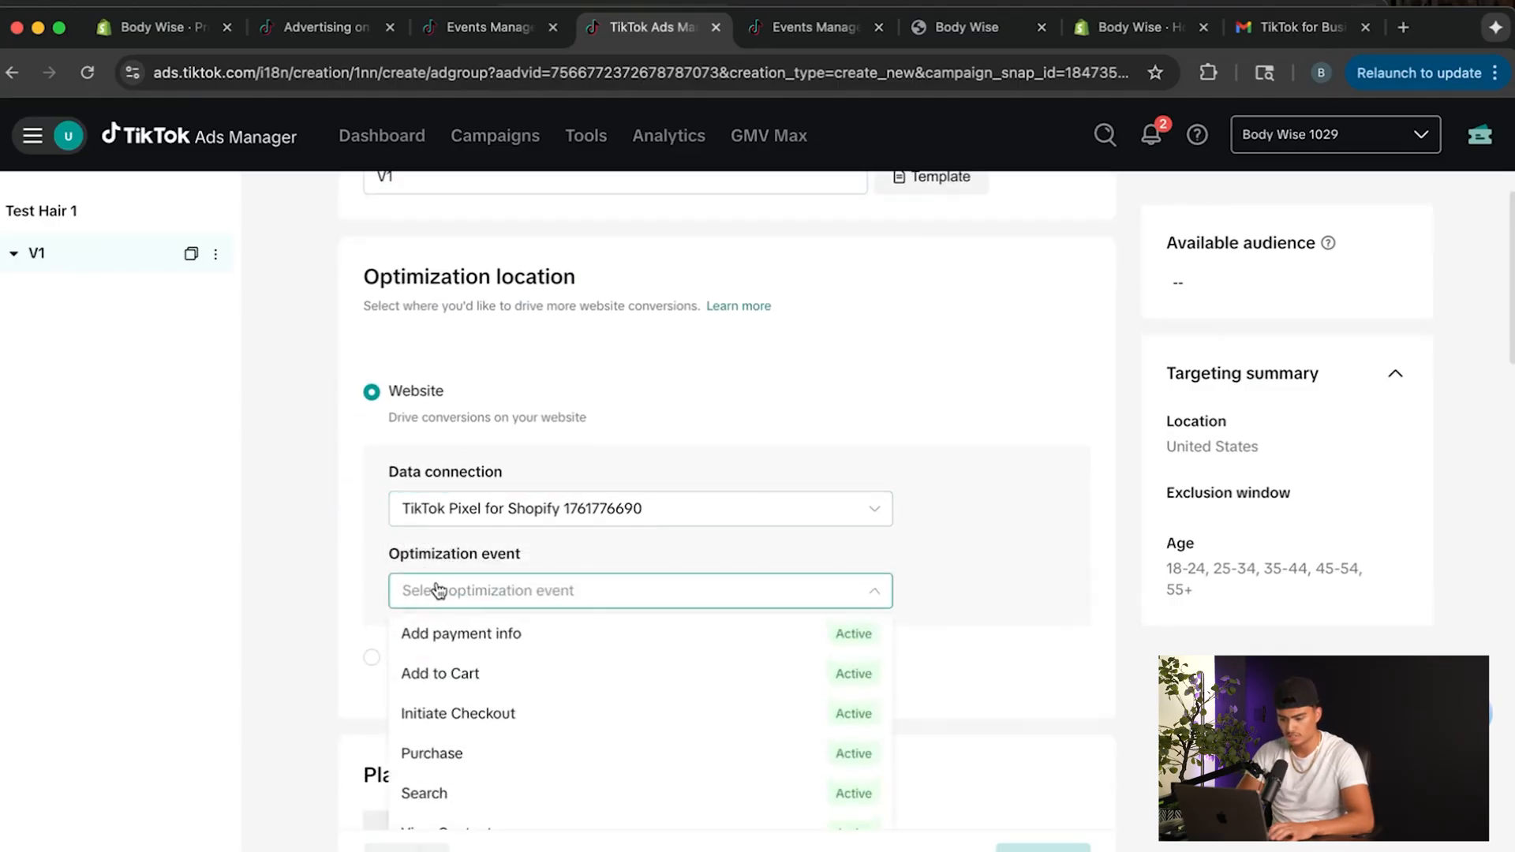
{"action": "scroll", "coordinate": [505, 695], "scroll_direction": "down", "scroll_amount": 1}
{"action": "left_click", "coordinate": [481, 734]}
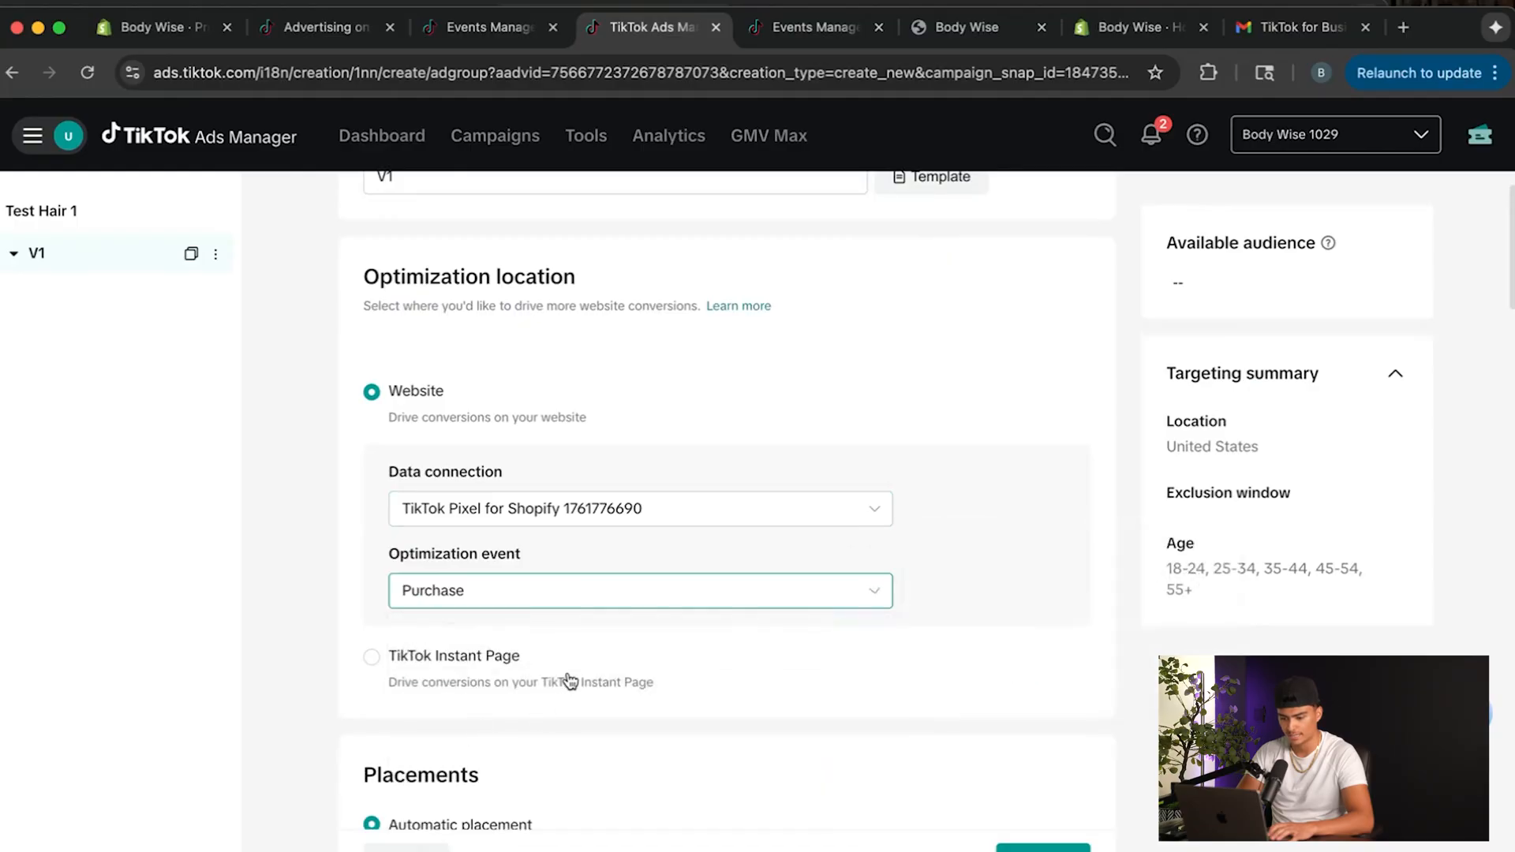
Switch the ad group to manually selected placements with only TikTok enabled, excluding Global App Bundle and Pangle.
{"action": "scroll", "coordinate": [299, 574], "scroll_direction": "down", "scroll_amount": 5}
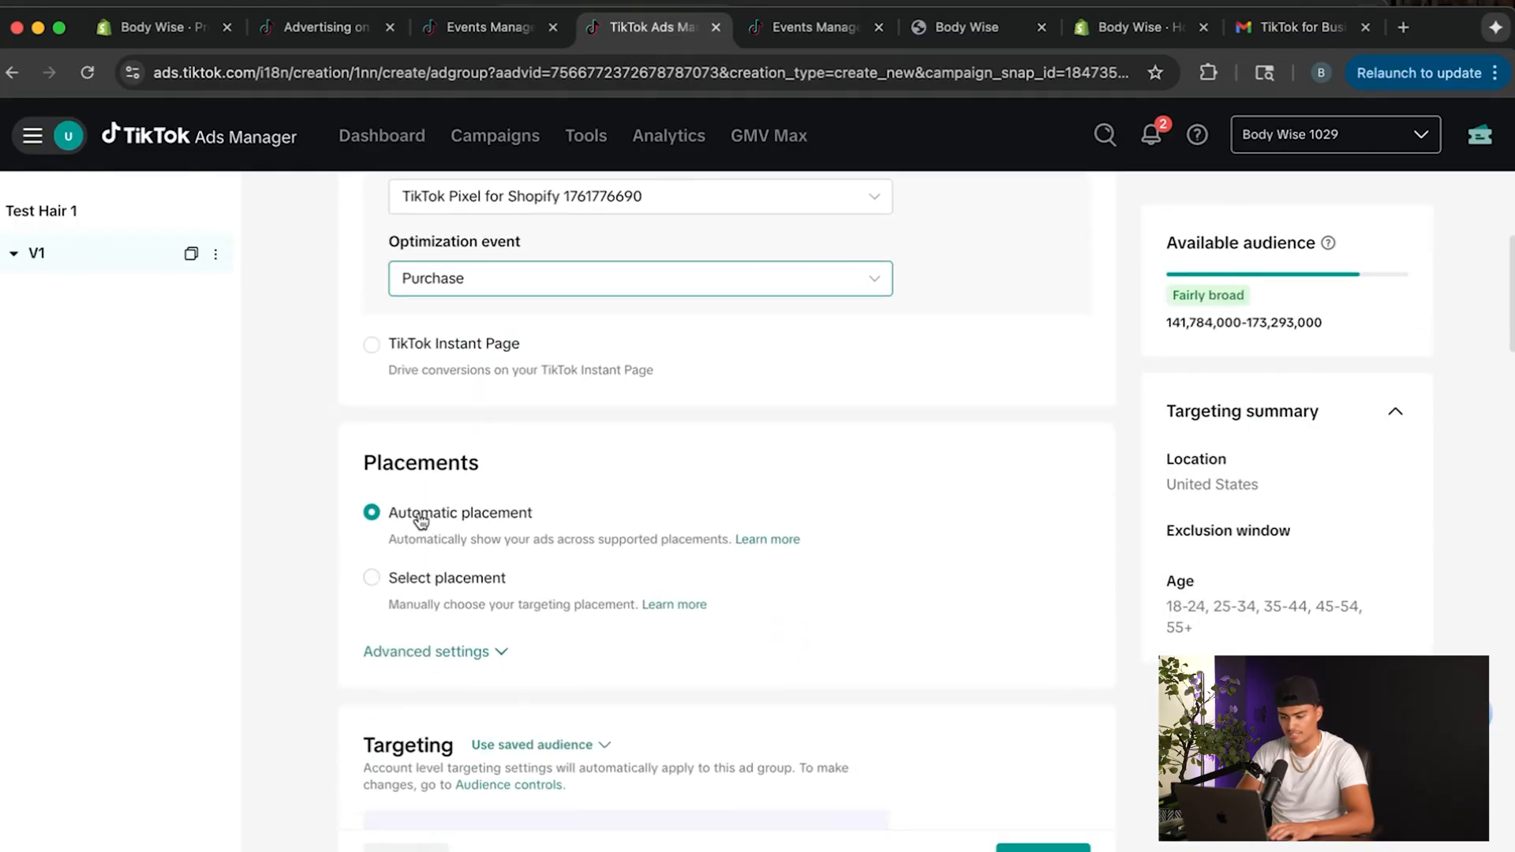
{"action": "left_click", "coordinate": [432, 583]}
{"action": "scroll", "coordinate": [411, 600], "scroll_direction": "down", "scroll_amount": 3}
{"action": "left_click", "coordinate": [394, 607]}
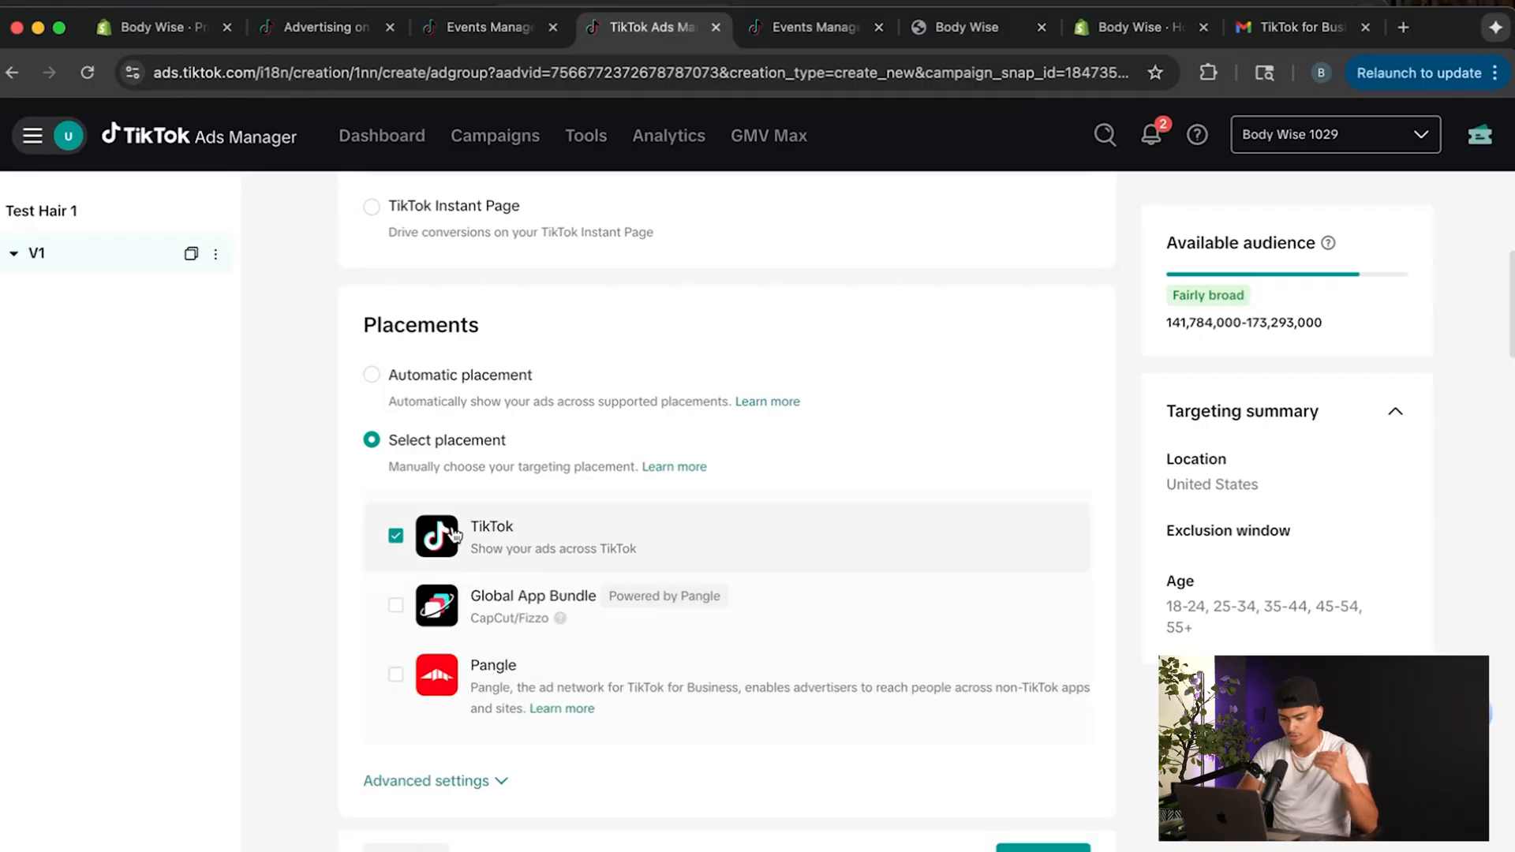
Review the ad group's targeting settings for location, age, gender, languages, spending power, household income and audiences.
{"action": "scroll", "coordinate": [456, 536], "scroll_direction": "down", "scroll_amount": 2}
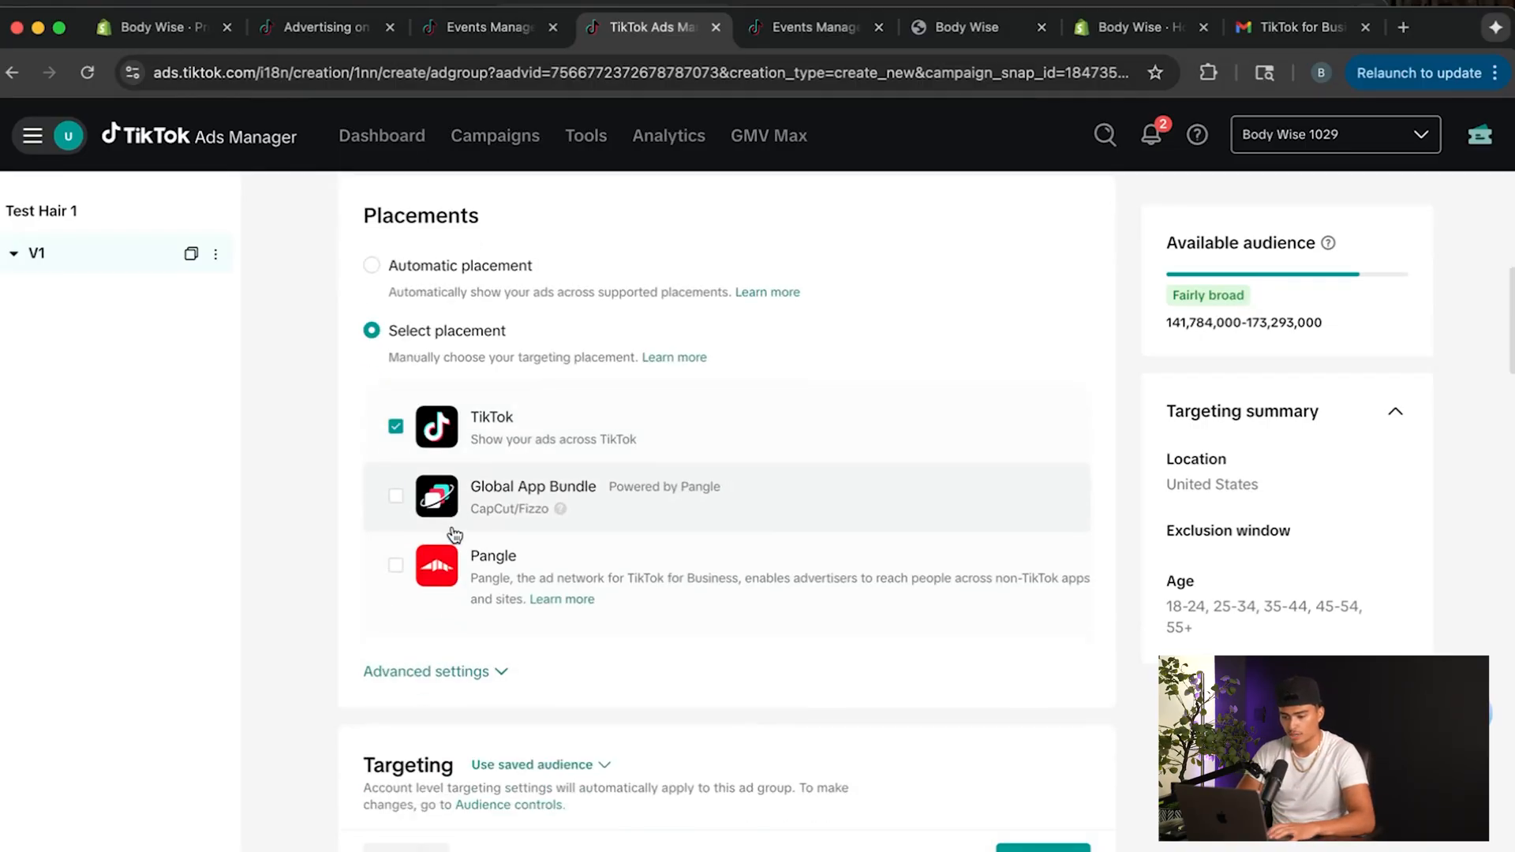
{"action": "scroll", "coordinate": [456, 535], "scroll_direction": "down", "scroll_amount": 10}
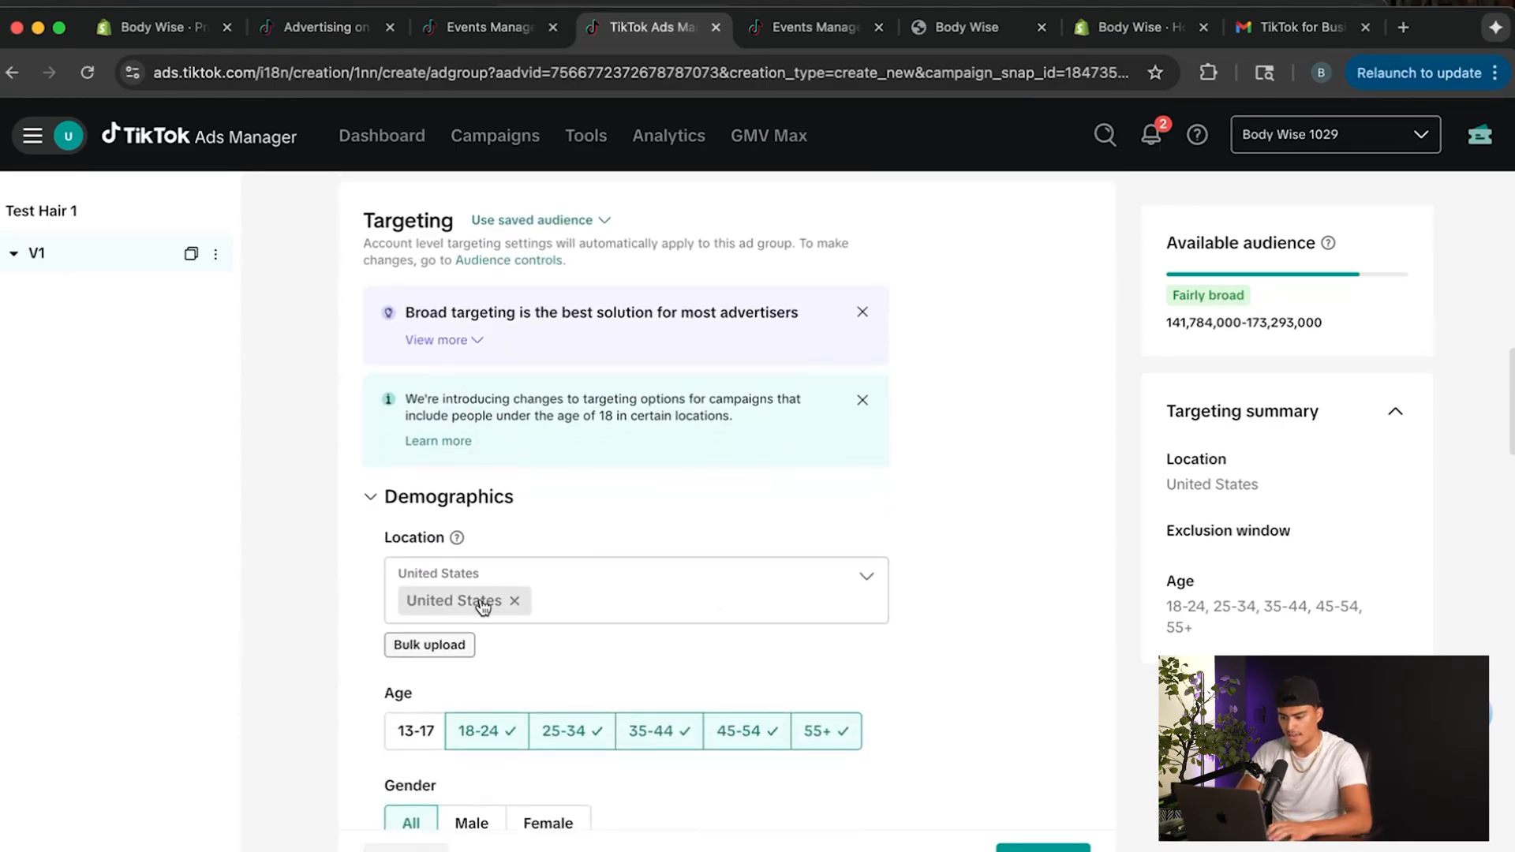
{"action": "scroll", "coordinate": [481, 600], "scroll_direction": "down", "scroll_amount": 1}
{"action": "scroll", "coordinate": [608, 688], "scroll_direction": "down", "scroll_amount": 2}
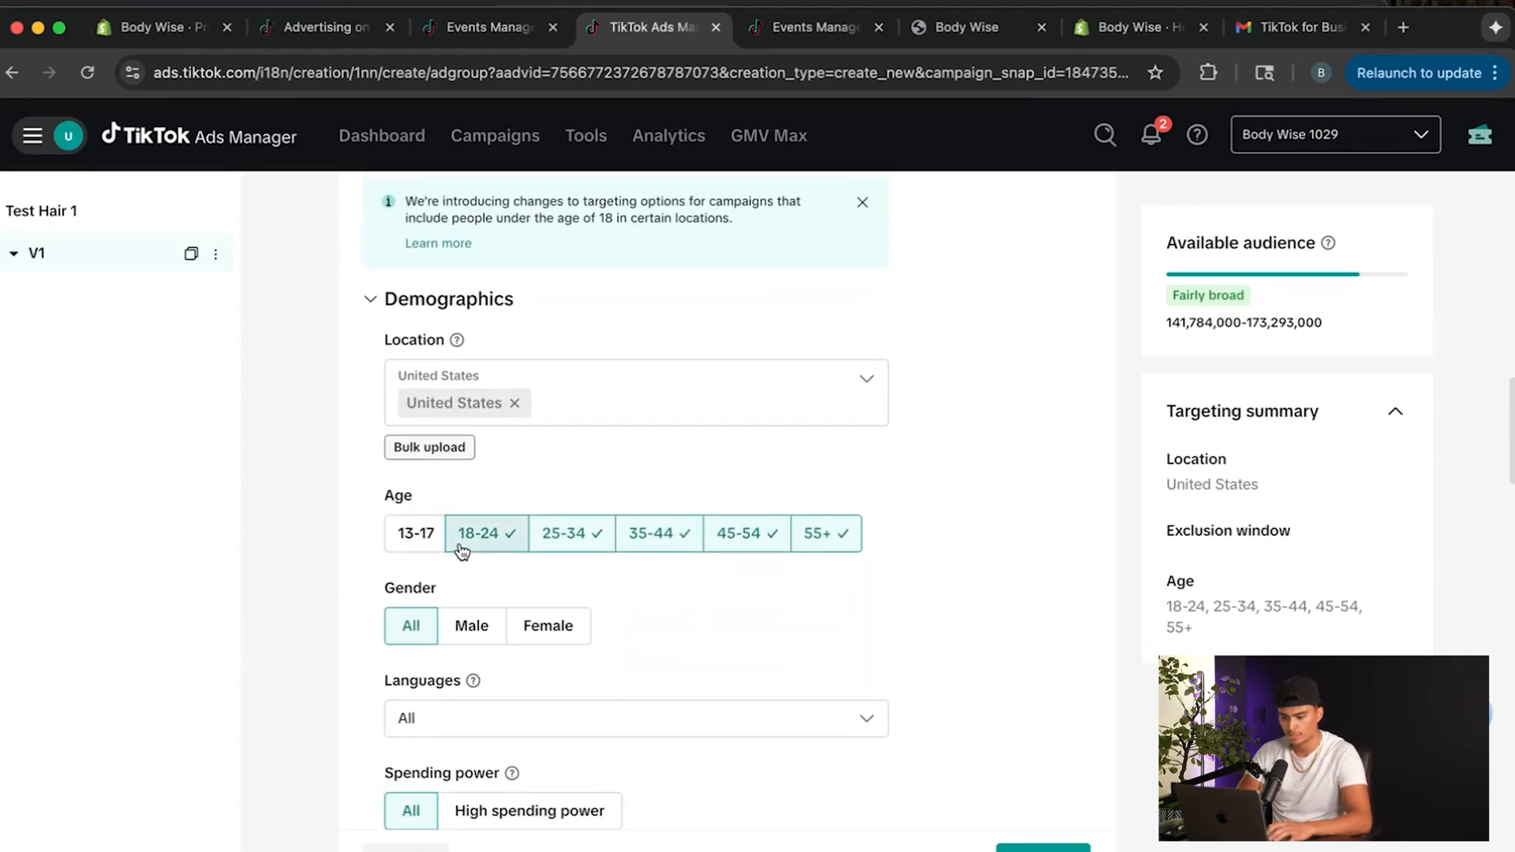
{"action": "scroll", "coordinate": [838, 537], "scroll_direction": "down", "scroll_amount": 1}
{"action": "scroll", "coordinate": [650, 519], "scroll_direction": "down", "scroll_amount": 1}
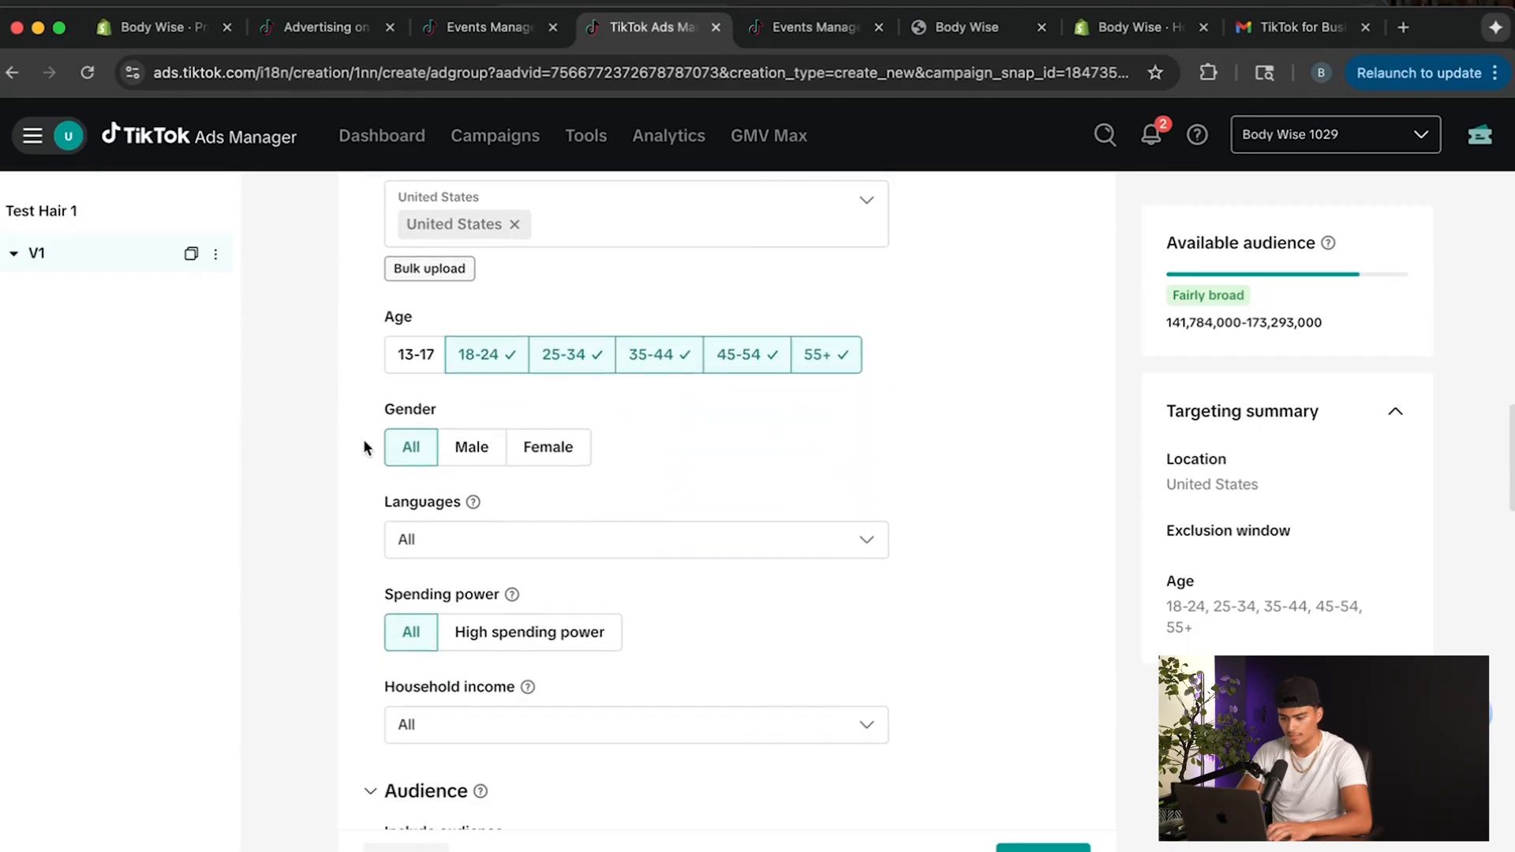
{"action": "scroll", "coordinate": [595, 446], "scroll_direction": "down", "scroll_amount": 1}
{"action": "scroll", "coordinate": [615, 474], "scroll_direction": "down", "scroll_amount": 1}
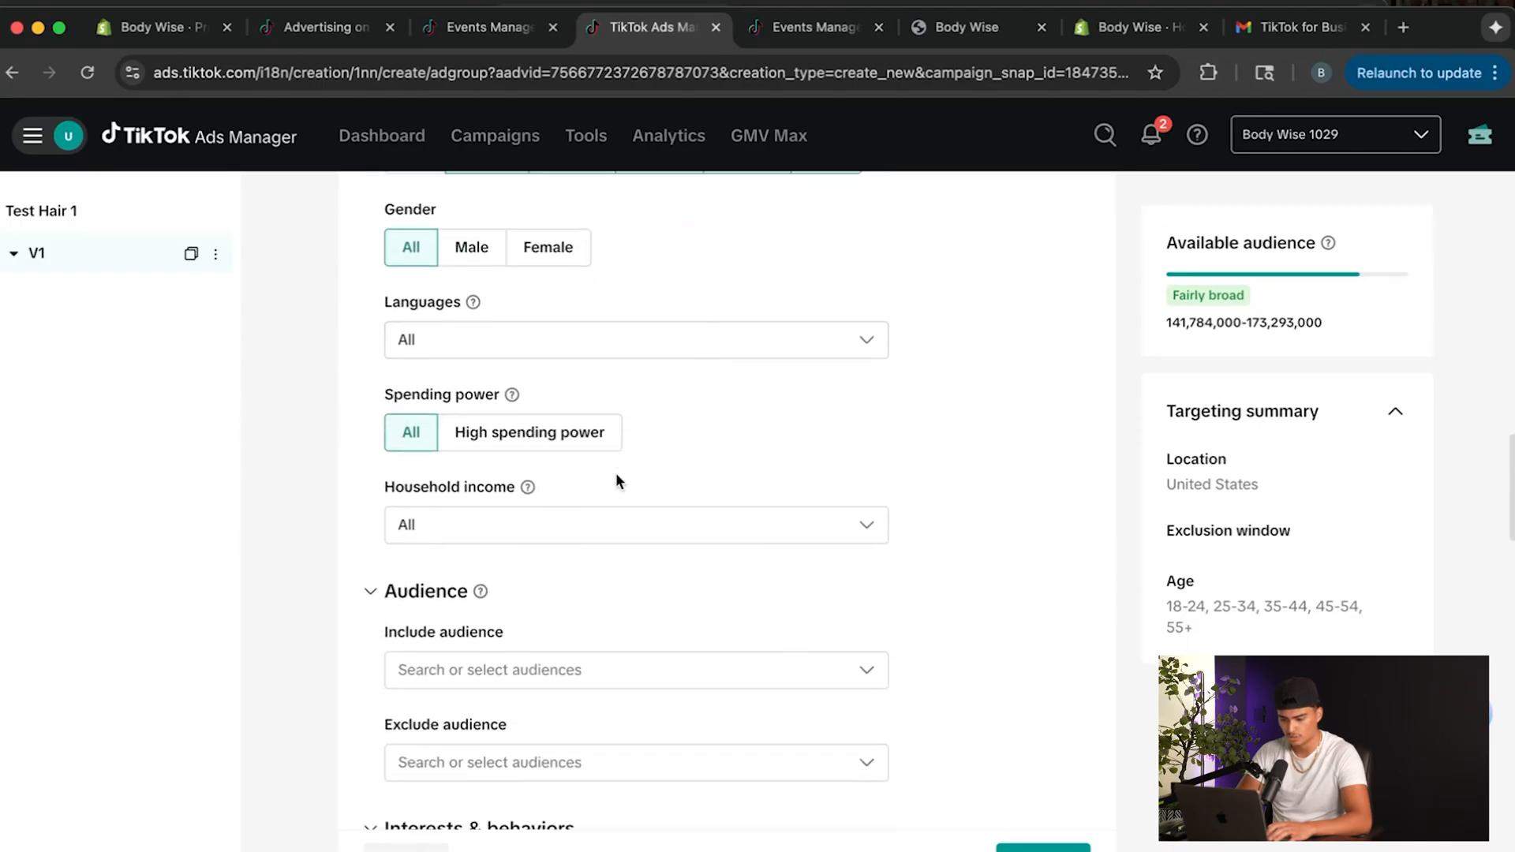
{"action": "scroll", "coordinate": [584, 521], "scroll_direction": "down", "scroll_amount": 2}
{"action": "scroll", "coordinate": [521, 485], "scroll_direction": "down", "scroll_amount": 2}
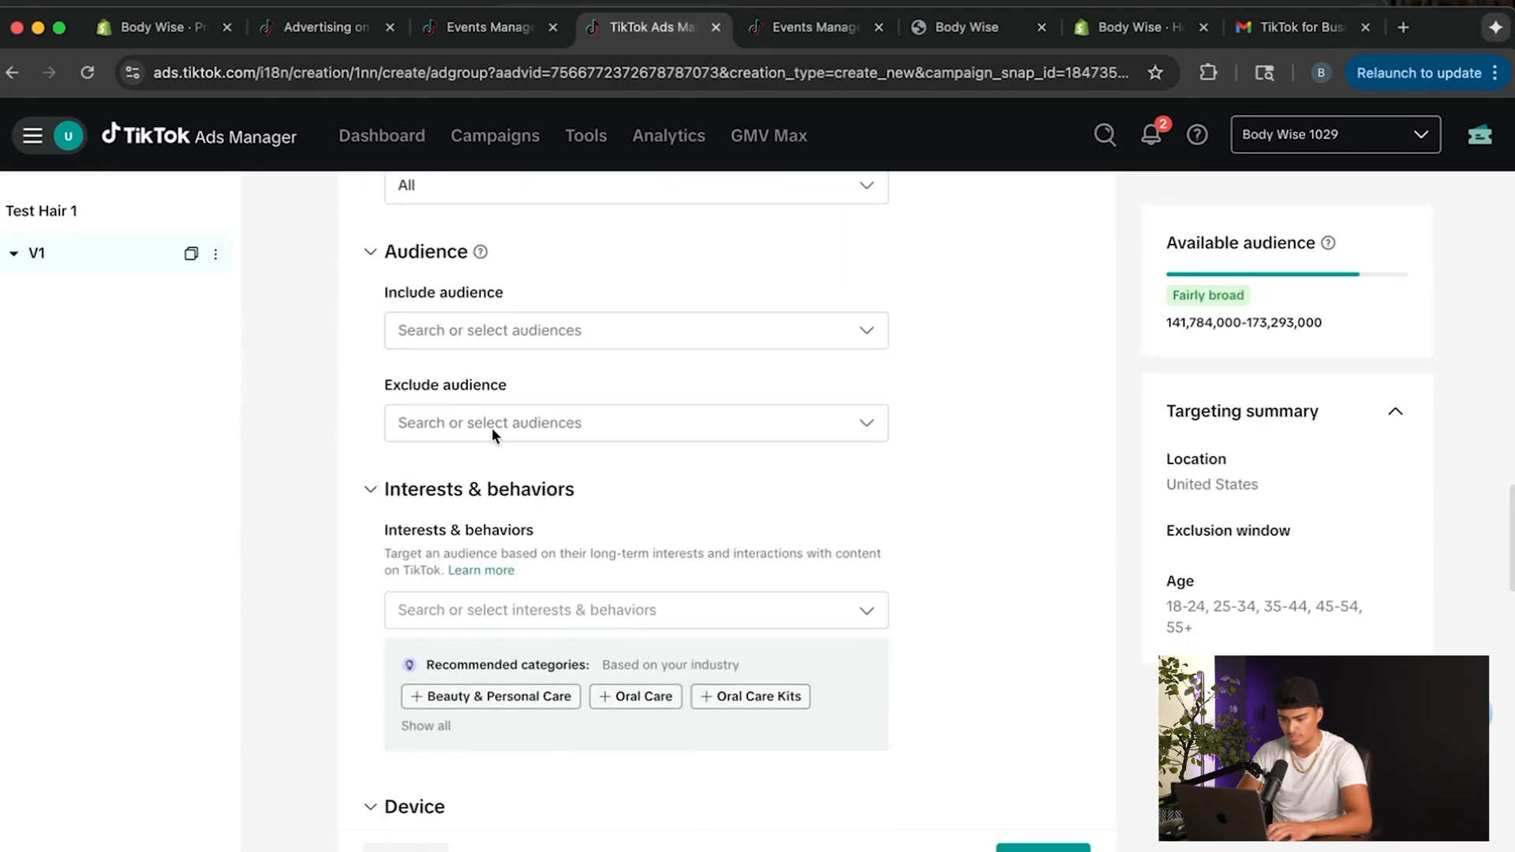
Set the ad group's daily budget to 20 USD.
{"action": "scroll", "coordinate": [525, 574], "scroll_direction": "down", "scroll_amount": 3}
{"action": "scroll", "coordinate": [581, 486], "scroll_direction": "down", "scroll_amount": 2}
{"action": "scroll", "coordinate": [534, 564], "scroll_direction": "down", "scroll_amount": 4}
{"action": "scroll", "coordinate": [534, 561], "scroll_direction": "down", "scroll_amount": 3}
{"action": "key", "text": "super+a"}
{"action": "type", "text": "20"}
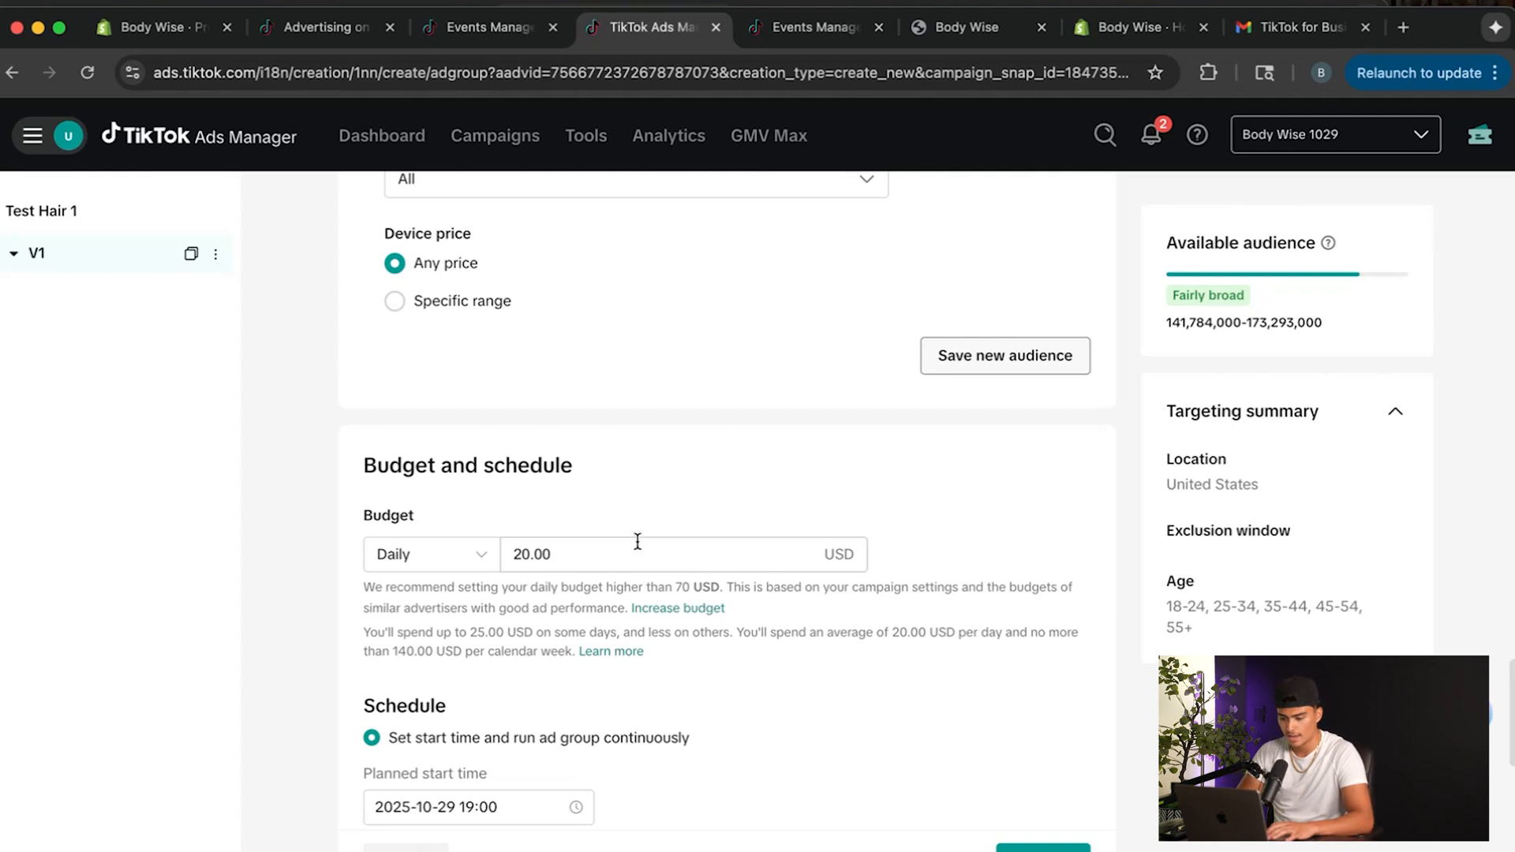
{"action": "scroll", "coordinate": [742, 513], "scroll_direction": "down", "scroll_amount": 5}
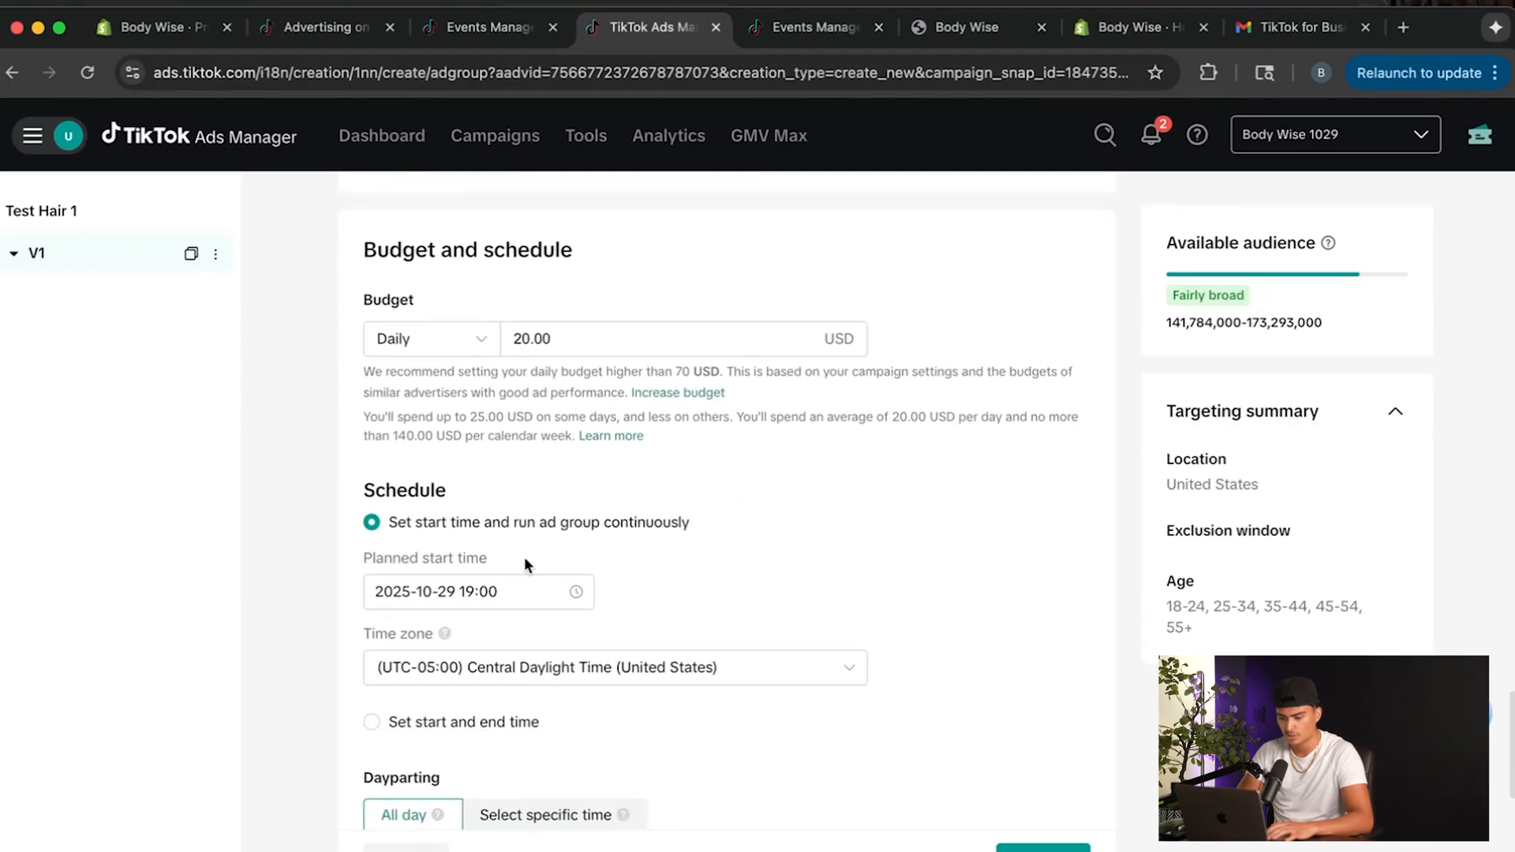
{"action": "left_click", "coordinate": [468, 591]}
{"action": "left_click", "coordinate": [554, 460]}
{"action": "left_click", "coordinate": [631, 544]}
{"action": "left_click", "coordinate": [484, 588]}
{"action": "left_click", "coordinate": [574, 210]}
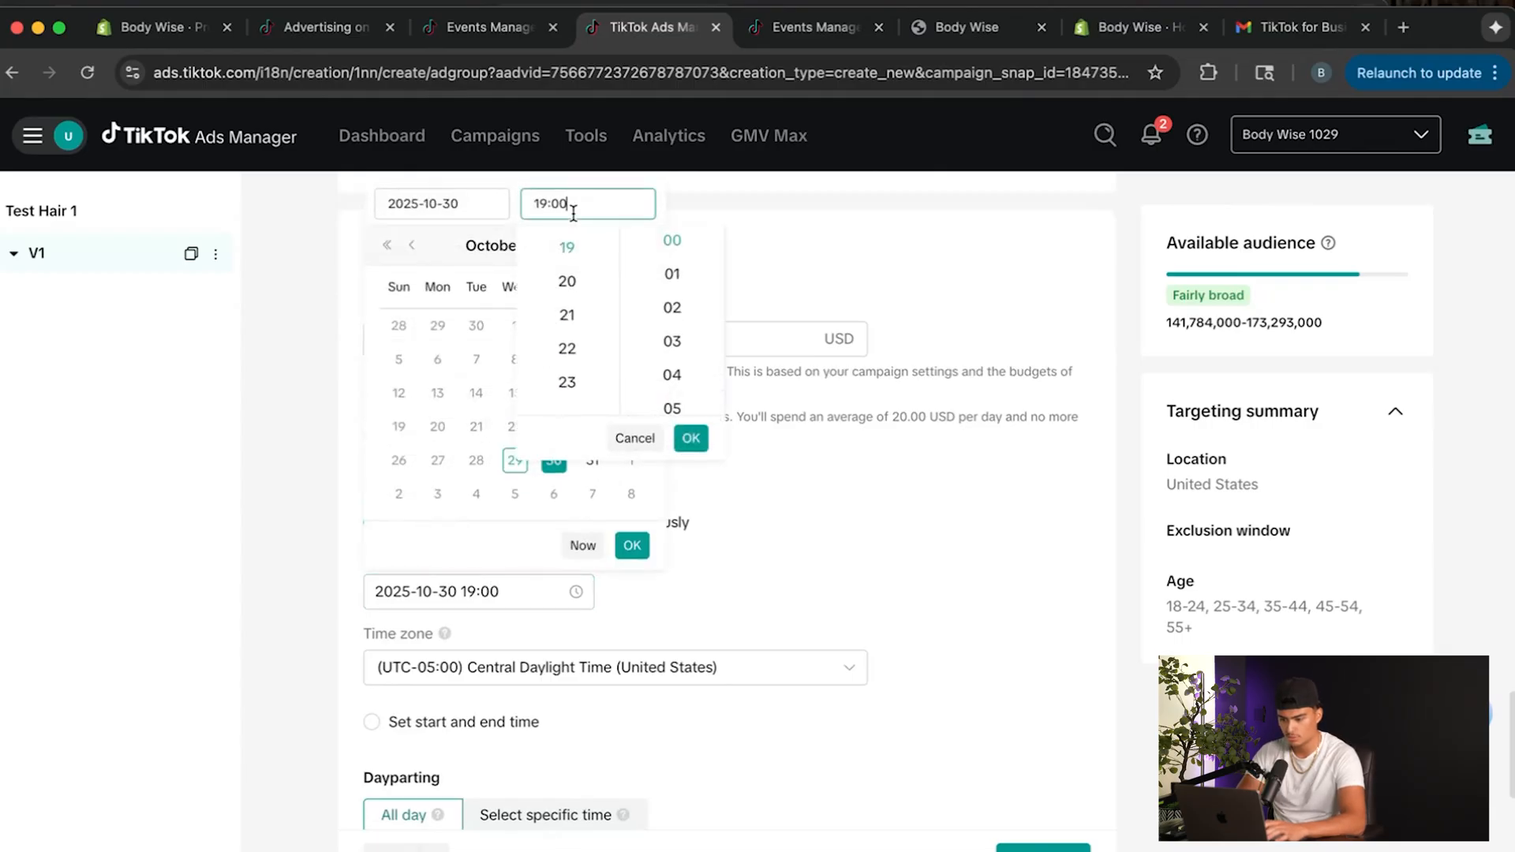
{"action": "scroll", "coordinate": [561, 272], "scroll_direction": "up", "scroll_amount": 10}
{"action": "left_click", "coordinate": [567, 240]}
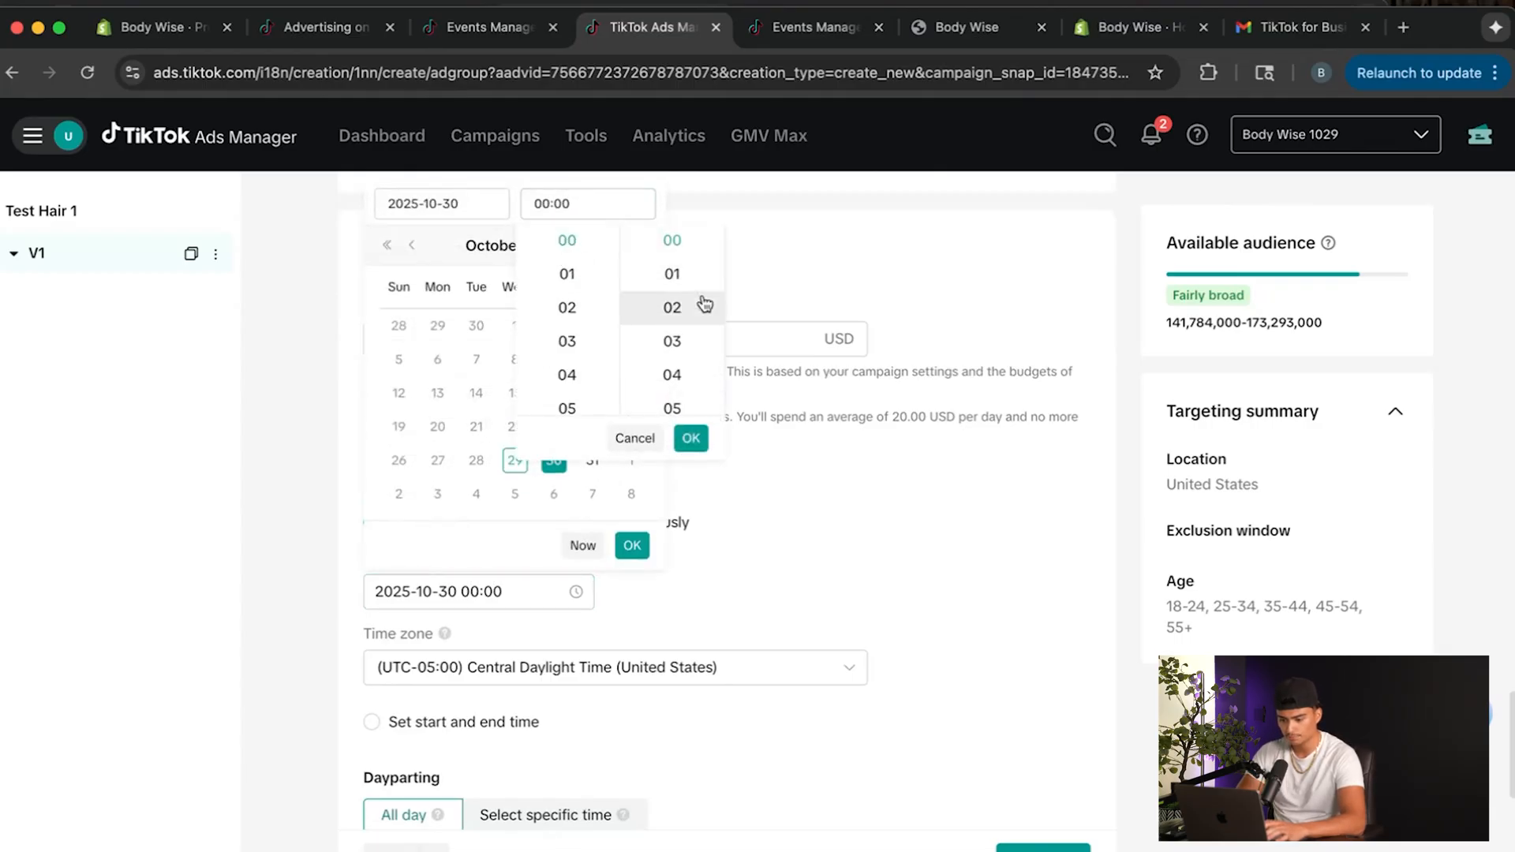
{"action": "left_click", "coordinate": [691, 439]}
{"action": "left_click", "coordinate": [630, 547]}
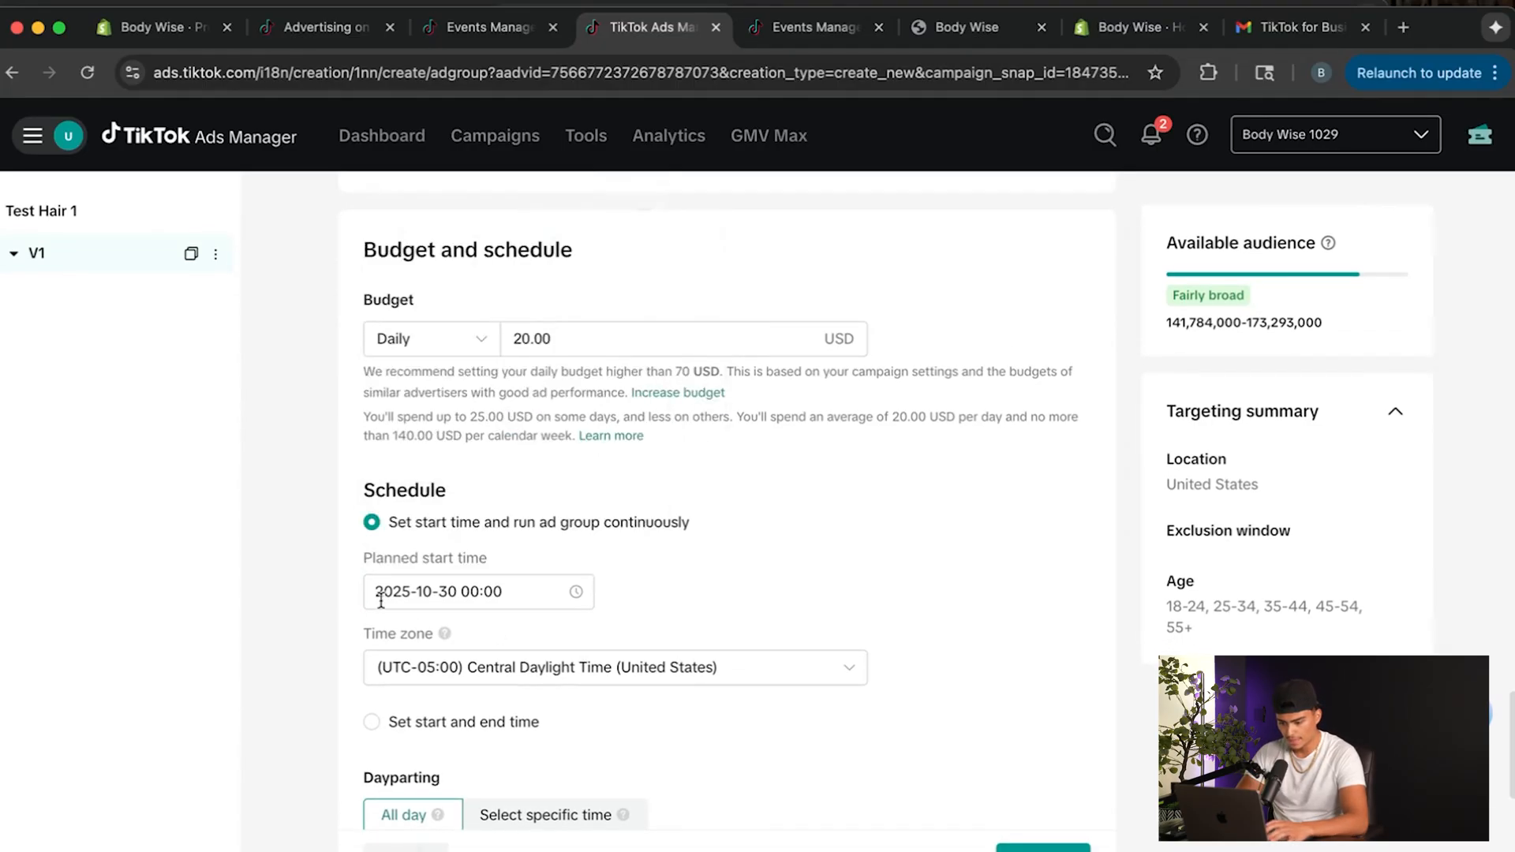
Check the time zone and dayparting options, keeping Central Daylight Time (United States) and All day.
{"action": "scroll", "coordinate": [726, 588], "scroll_direction": "down", "scroll_amount": 2}
{"action": "left_click", "coordinate": [685, 597]}
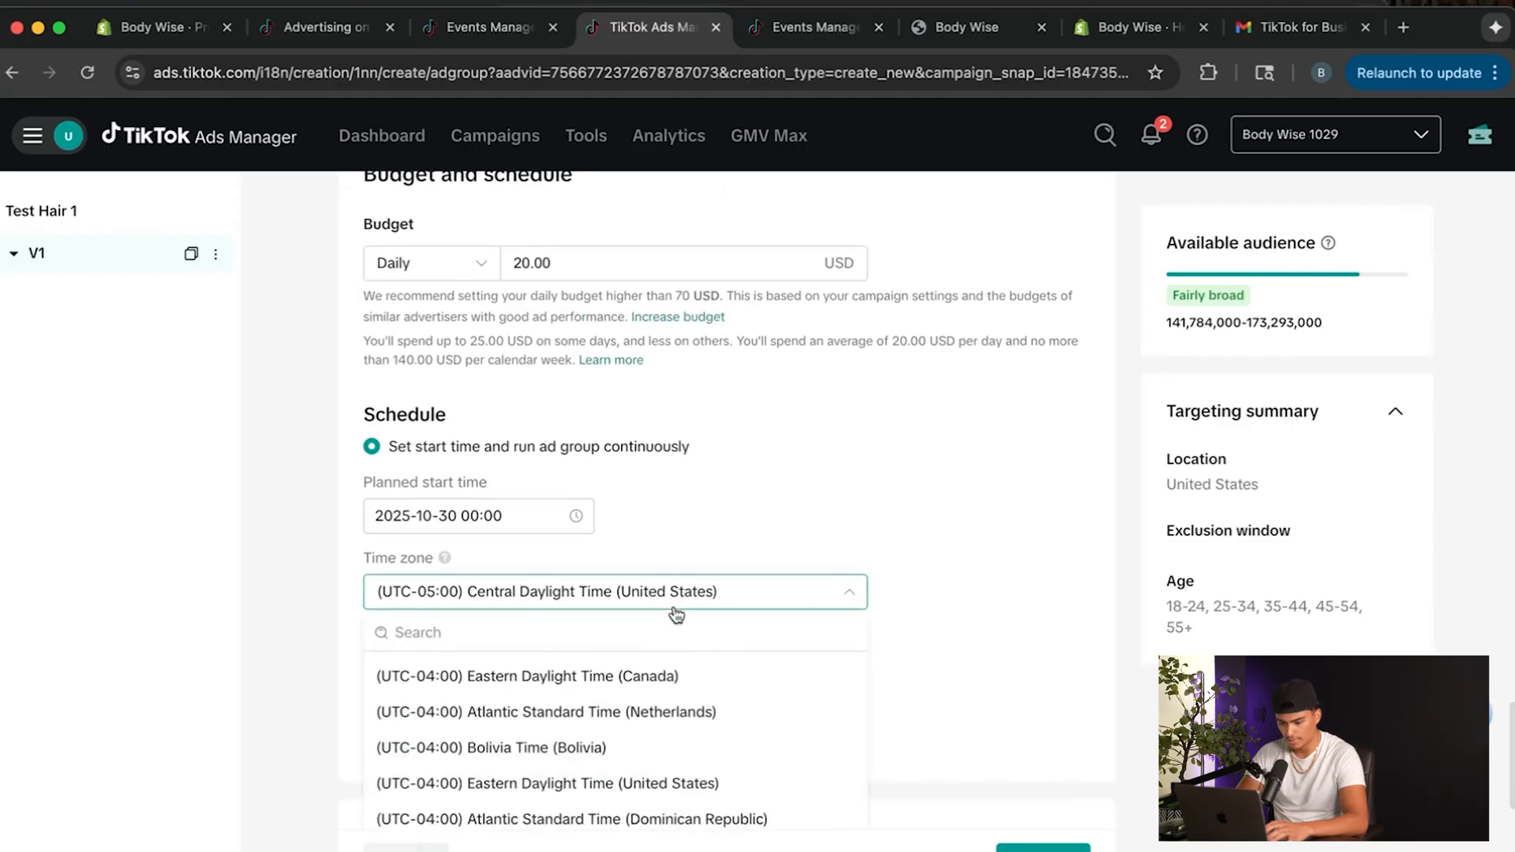
{"action": "left_click", "coordinate": [890, 588]}
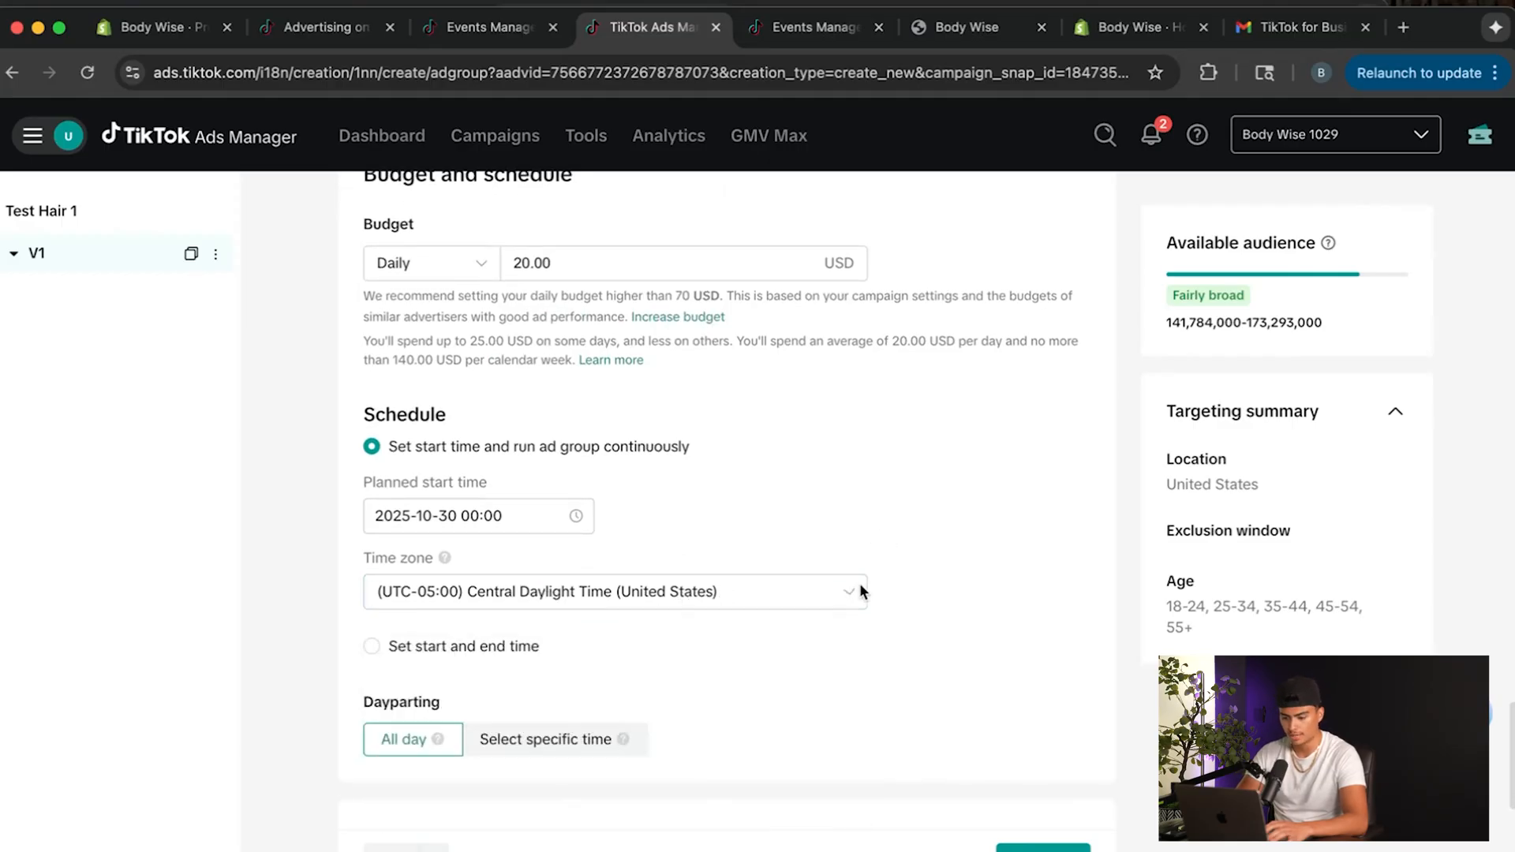
{"action": "scroll", "coordinate": [805, 607], "scroll_direction": "down", "scroll_amount": 1}
{"action": "scroll", "coordinate": [805, 606], "scroll_direction": "down", "scroll_amount": 2}
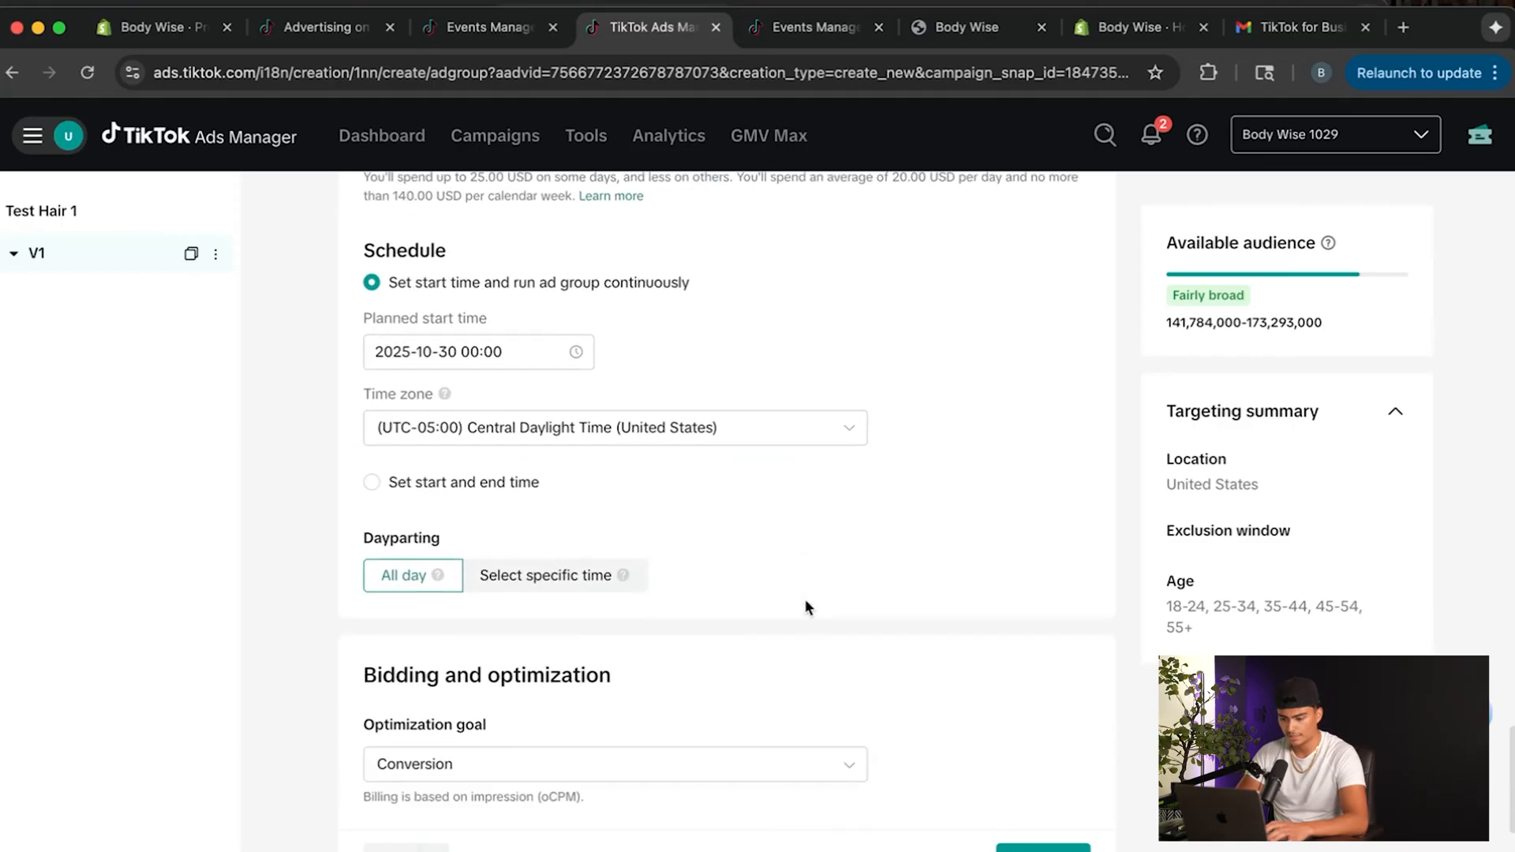
{"action": "left_click", "coordinate": [541, 570]}
{"action": "left_click", "coordinate": [412, 571]}
Keep Conversion as the optimization goal with no target CPA and continue to the ad setup.
{"action": "scroll", "coordinate": [421, 630], "scroll_direction": "down", "scroll_amount": 3}
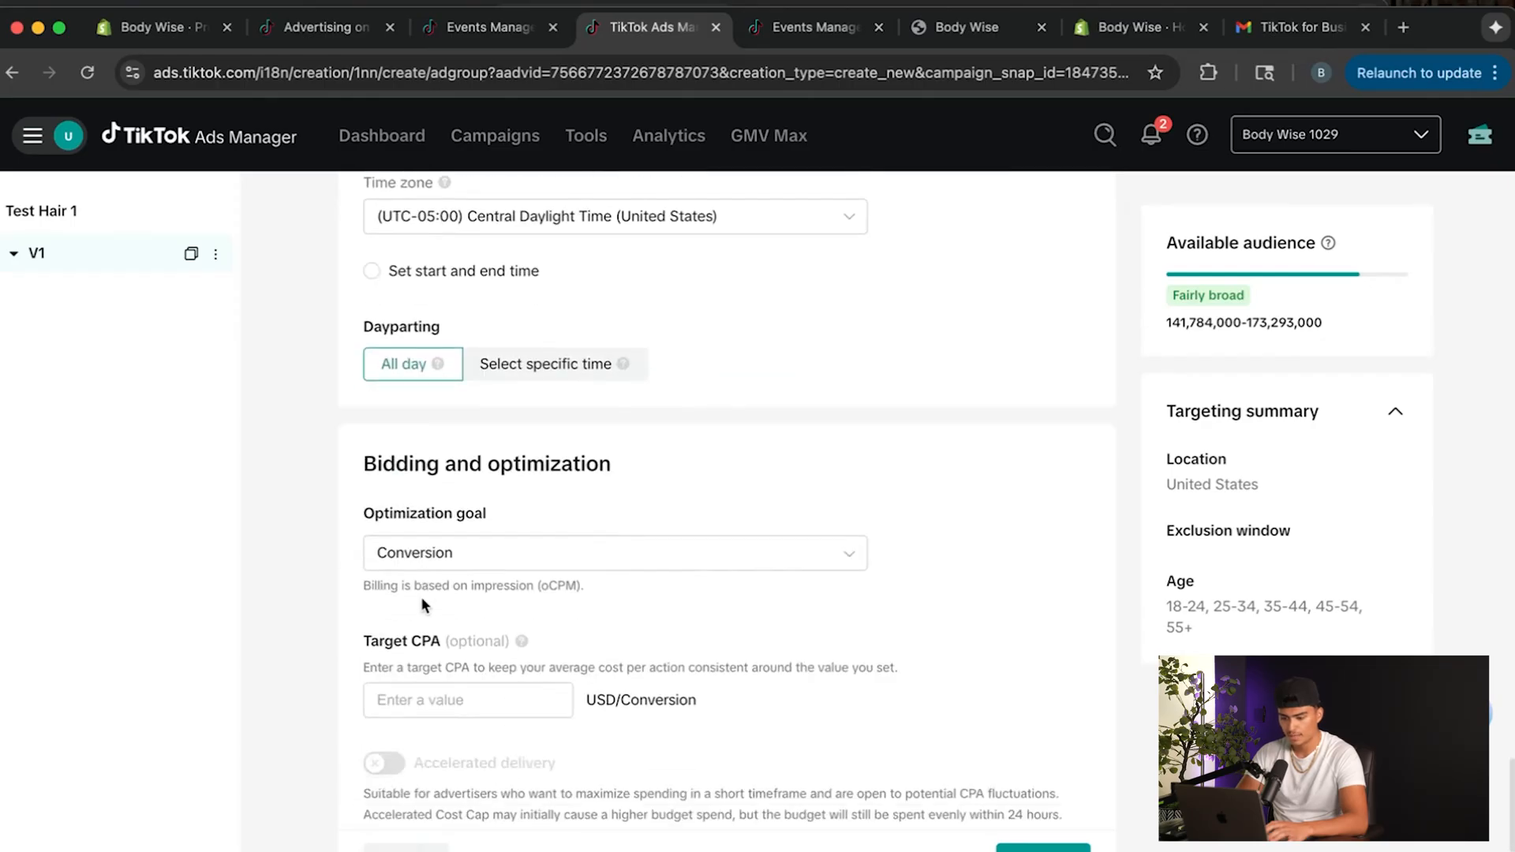
{"action": "scroll", "coordinate": [394, 387], "scroll_direction": "down", "scroll_amount": 2}
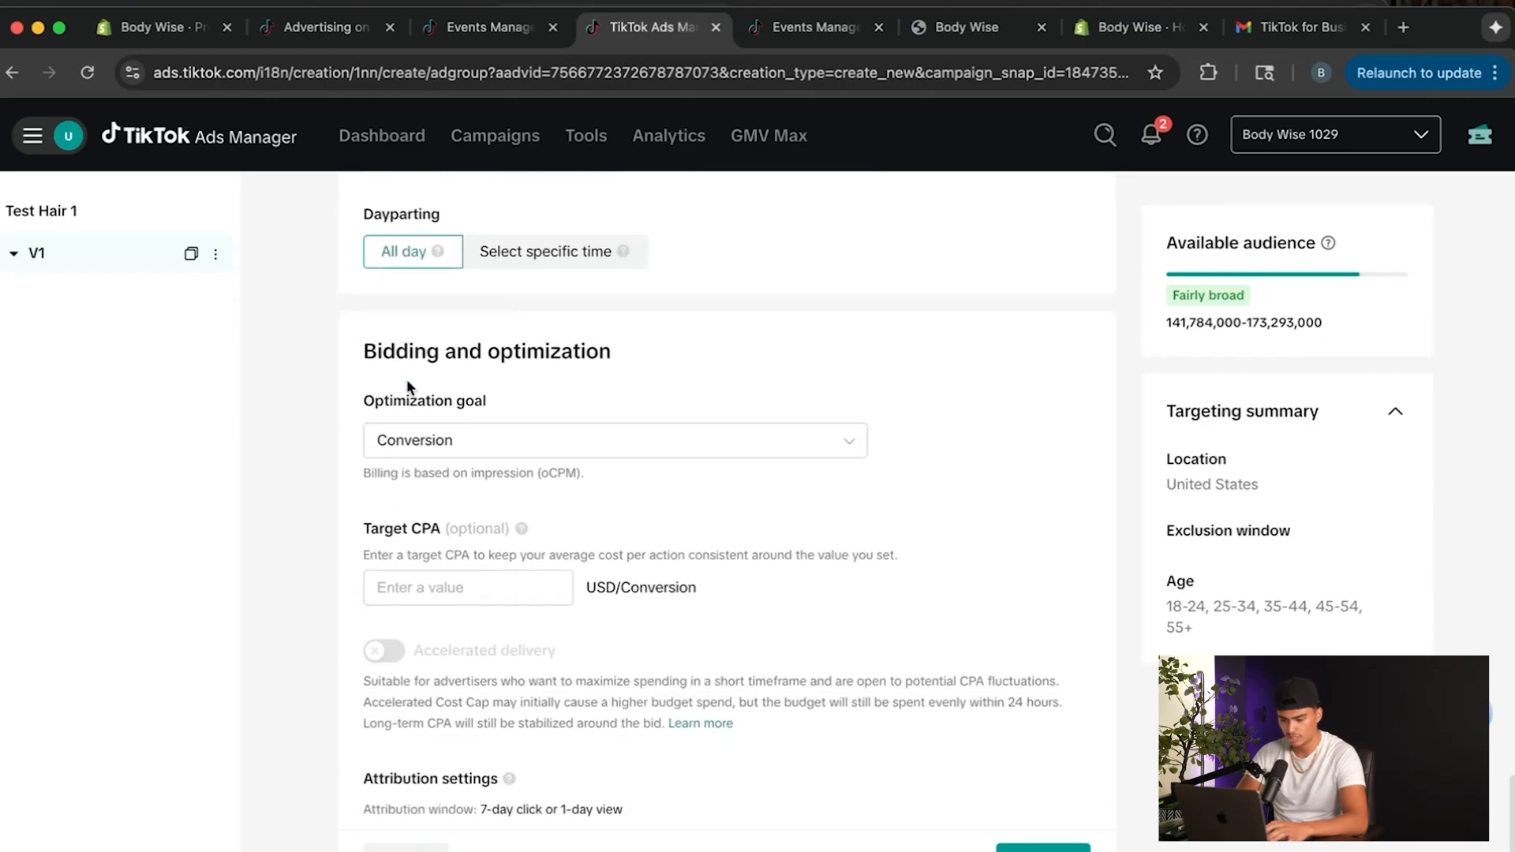
{"action": "left_click", "coordinate": [401, 412]}
{"action": "left_click", "coordinate": [273, 463]}
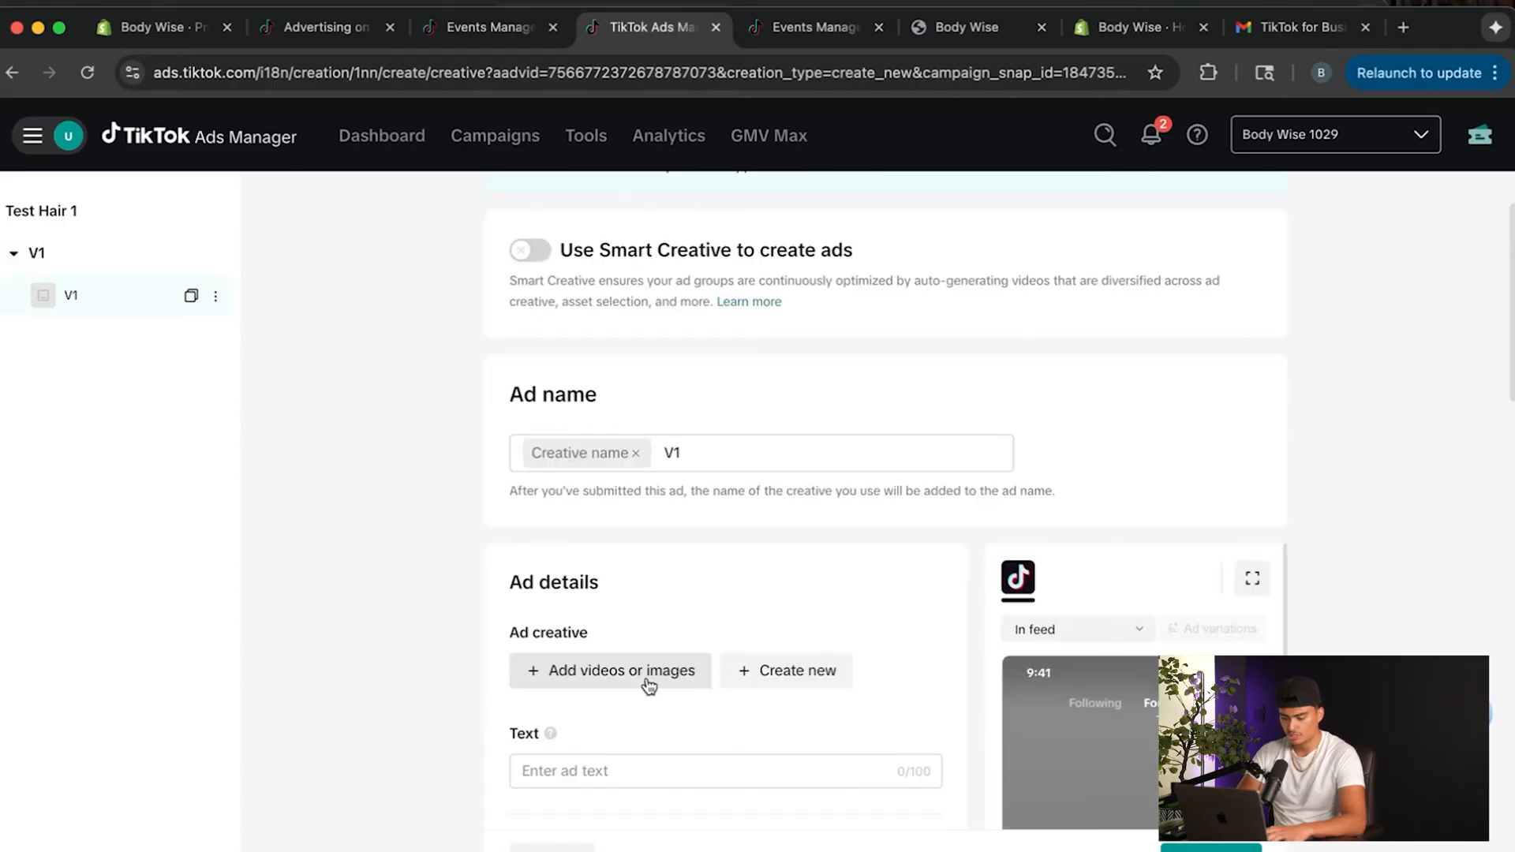
Add the Hair ad 1 video from the creative library as the ad's creative.
{"action": "scroll", "coordinate": [676, 570], "scroll_direction": "up", "scroll_amount": 2}
{"action": "left_click", "coordinate": [697, 566]}
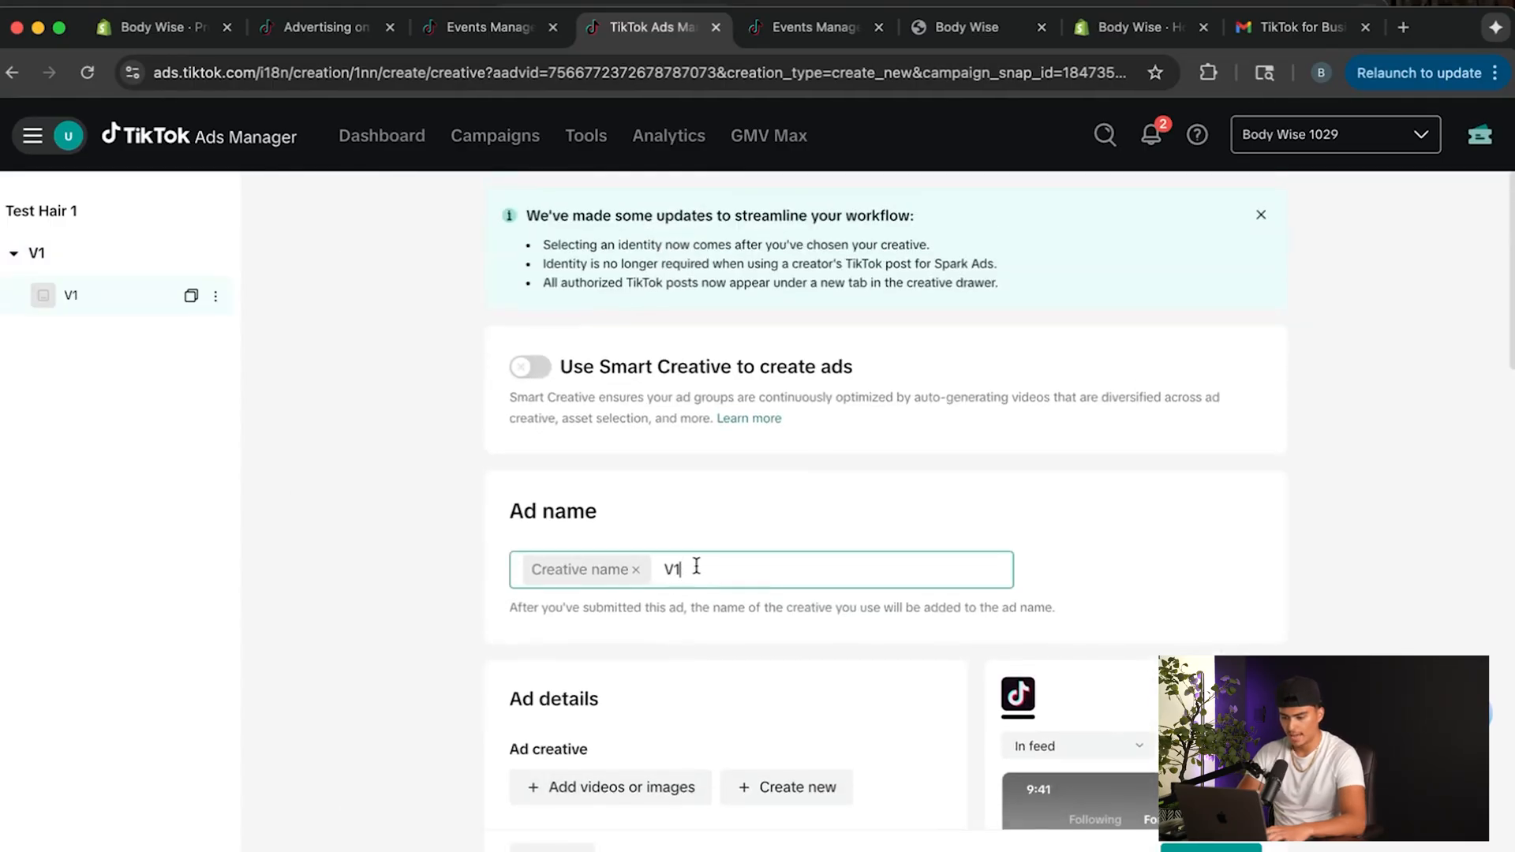
{"action": "scroll", "coordinate": [603, 517], "scroll_direction": "down", "scroll_amount": 3}
{"action": "scroll", "coordinate": [580, 497], "scroll_direction": "down", "scroll_amount": 1}
{"action": "left_click", "coordinate": [573, 496]}
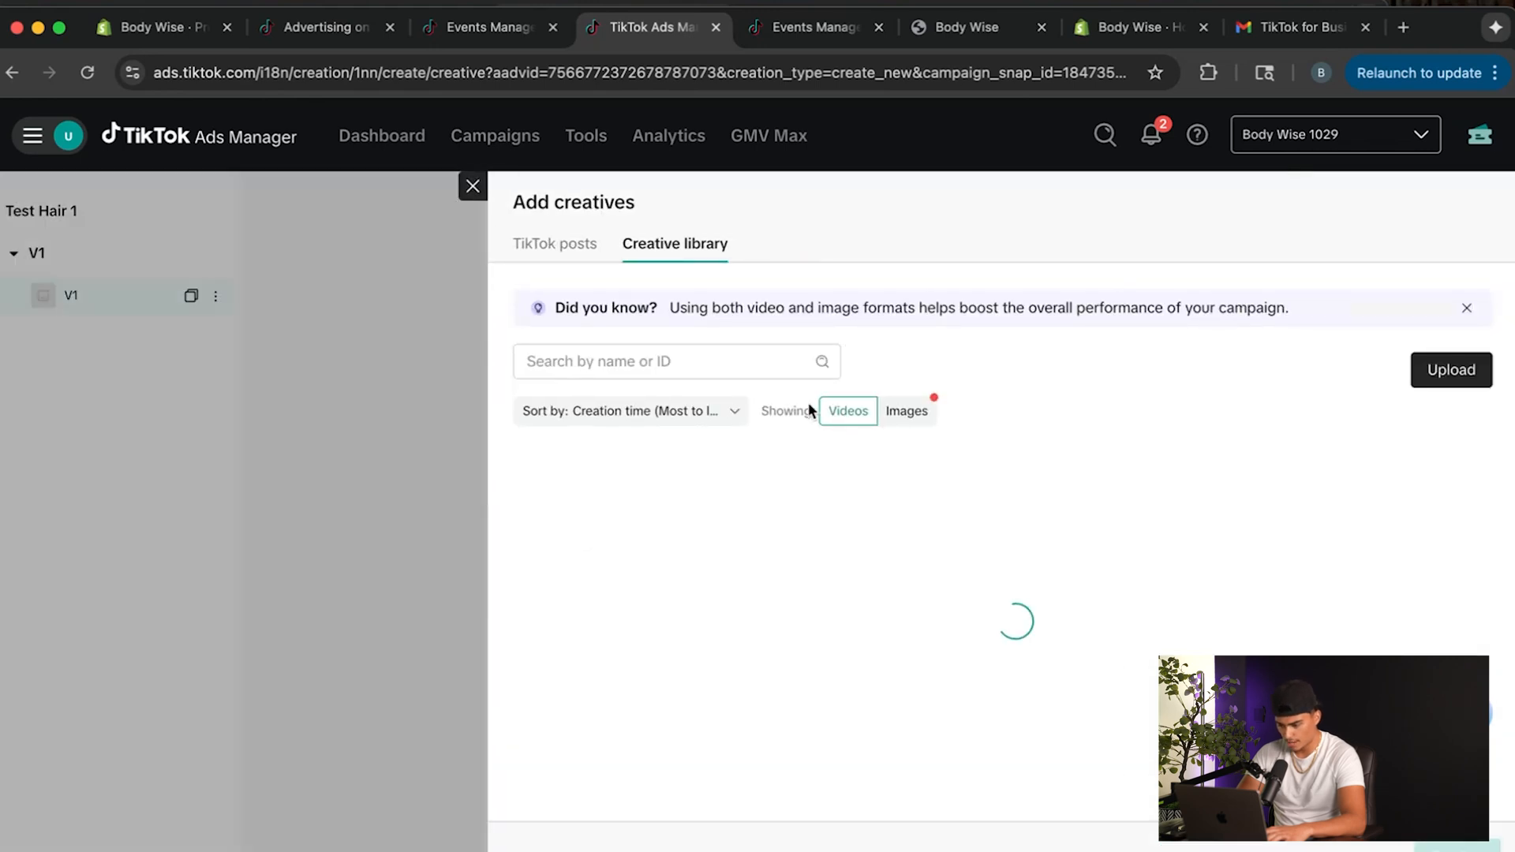
{"action": "left_click", "coordinate": [1030, 486]}
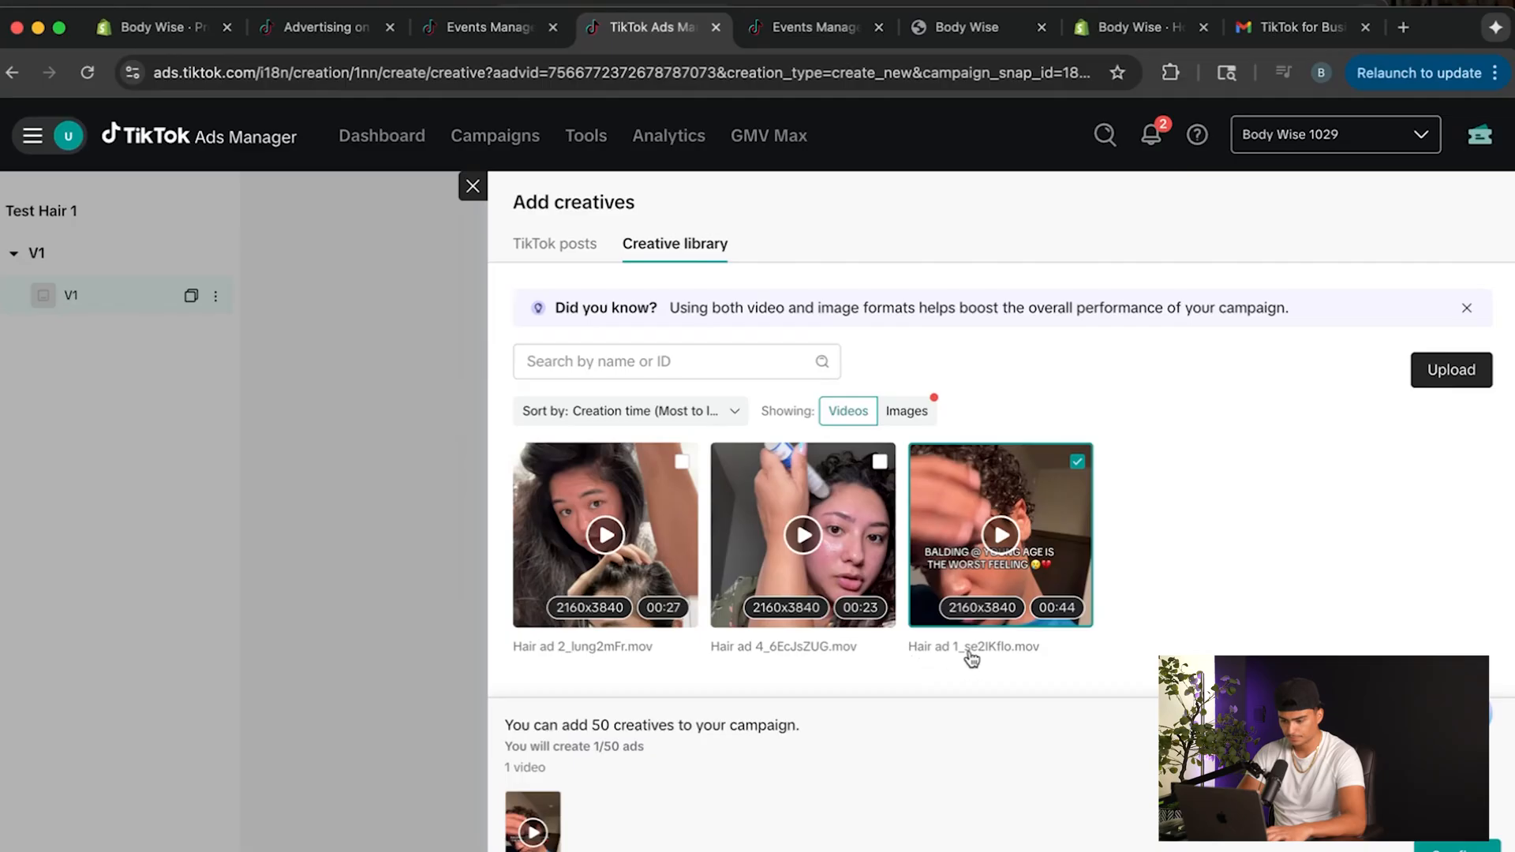
{"action": "left_click", "coordinate": [1458, 848]}
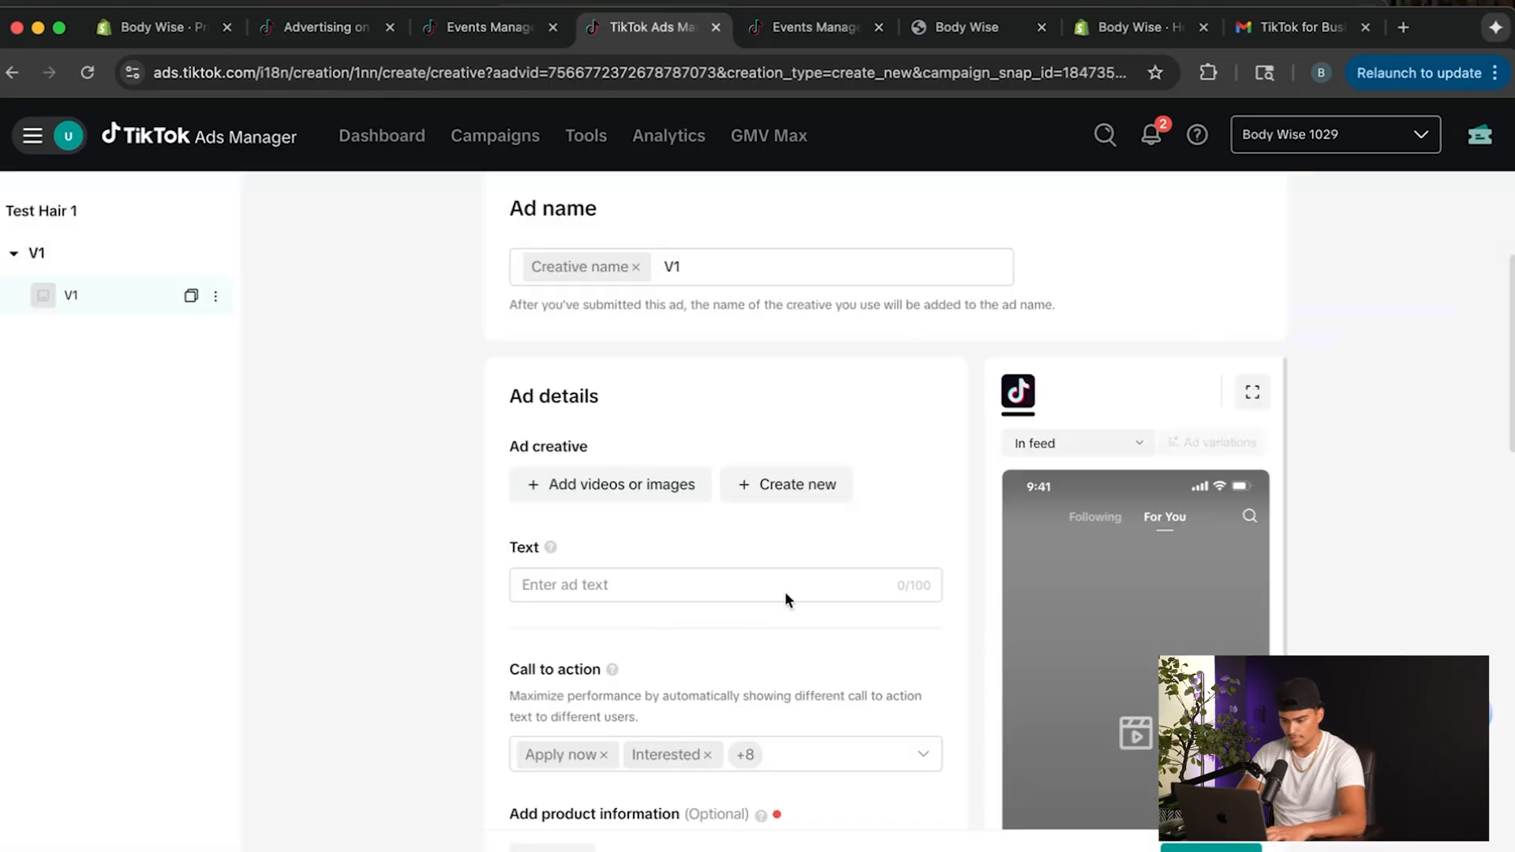
Dismiss the TikTok profile tip, keep the officialbodywise identity and turn off Show through ads only.
{"action": "scroll", "coordinate": [789, 600], "scroll_direction": "down", "scroll_amount": 1}
{"action": "scroll", "coordinate": [629, 651], "scroll_direction": "down", "scroll_amount": 1}
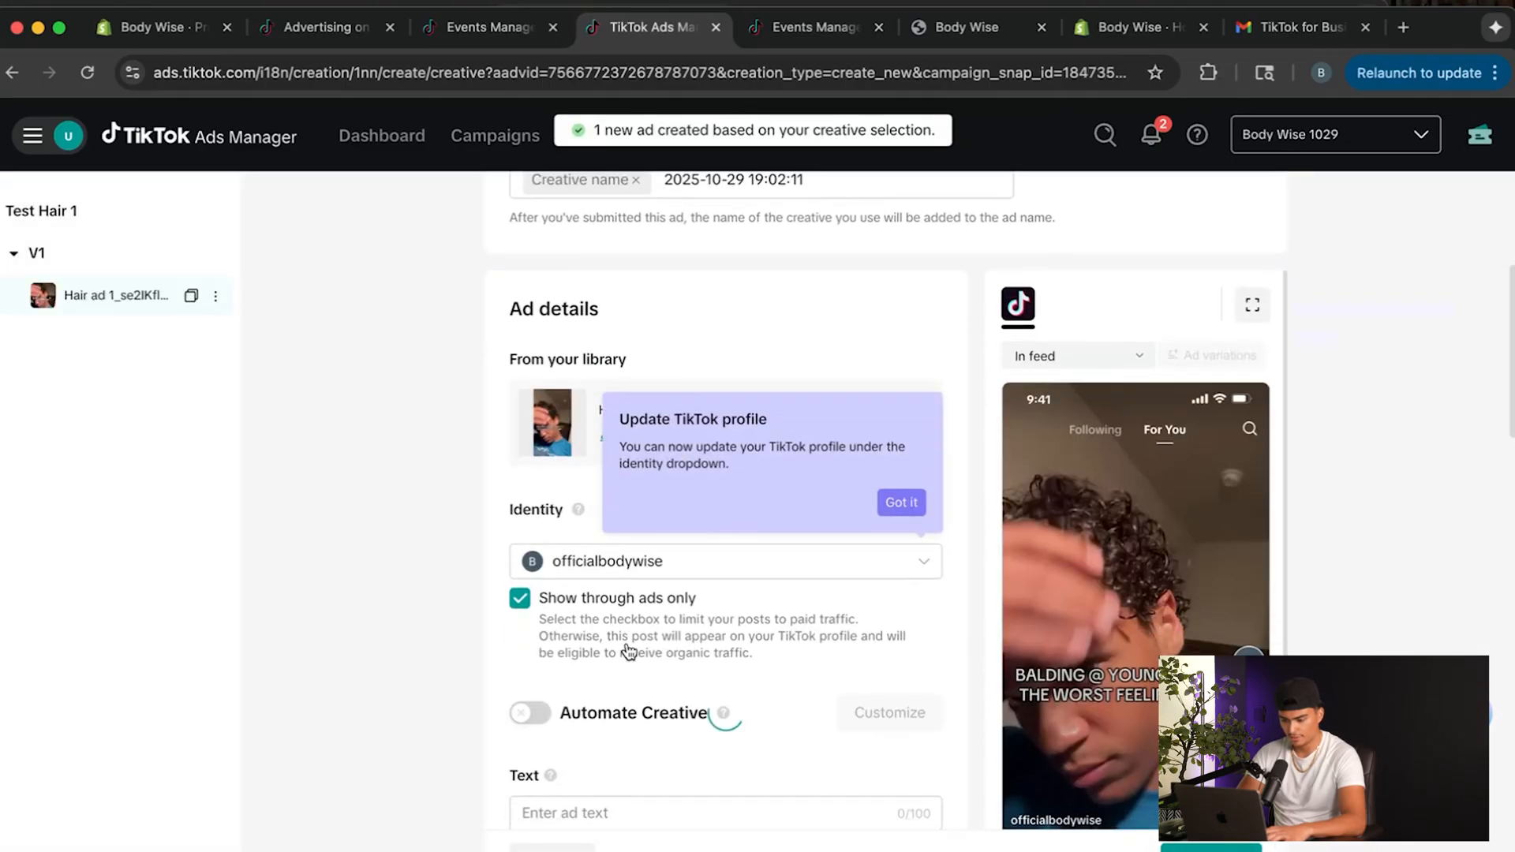
{"action": "left_click", "coordinate": [592, 565]}
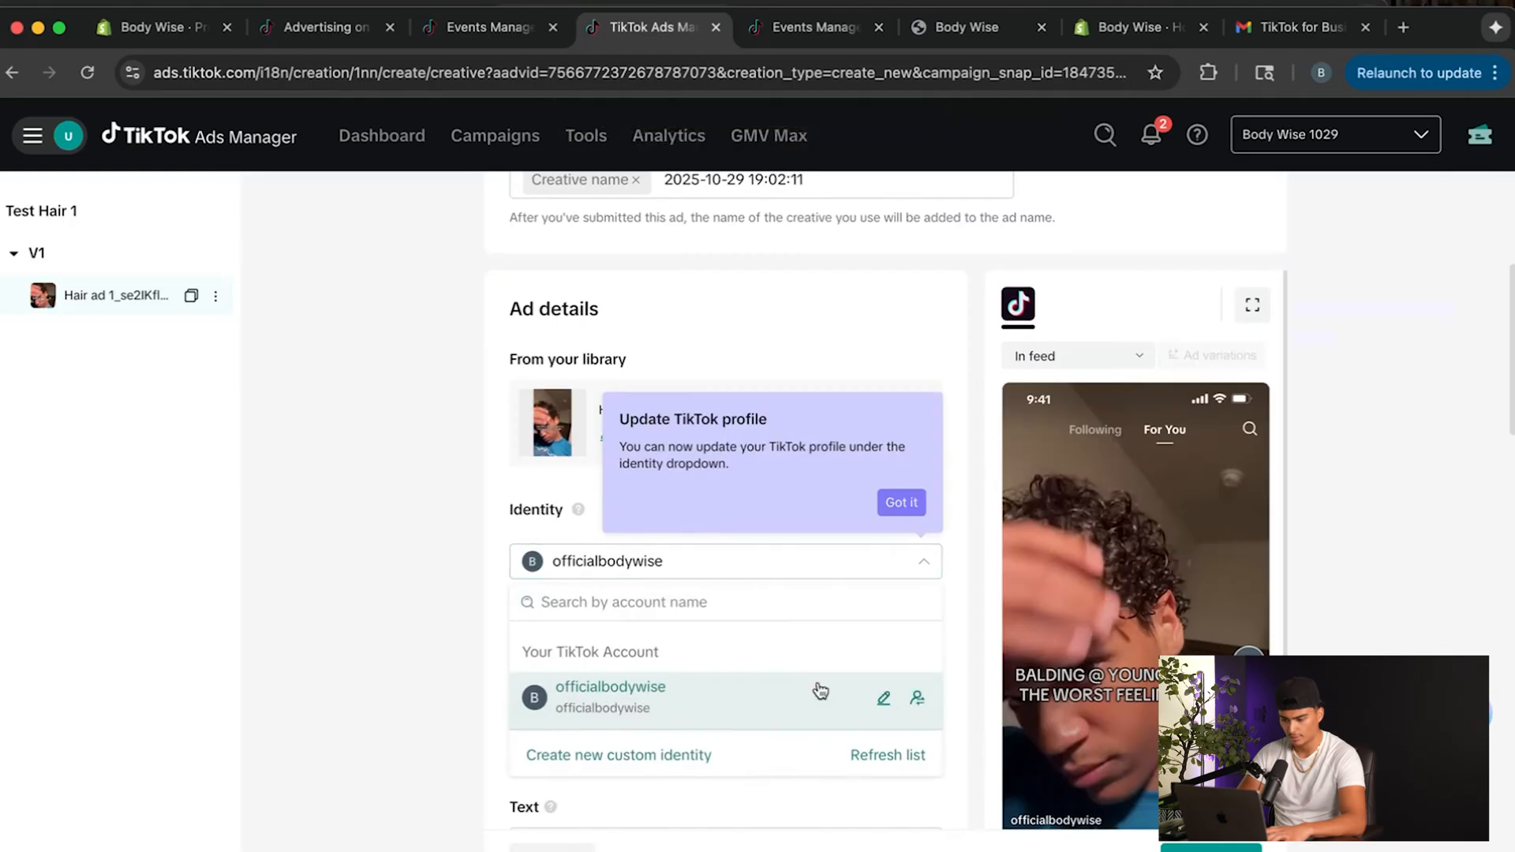
{"action": "left_click", "coordinate": [545, 562]}
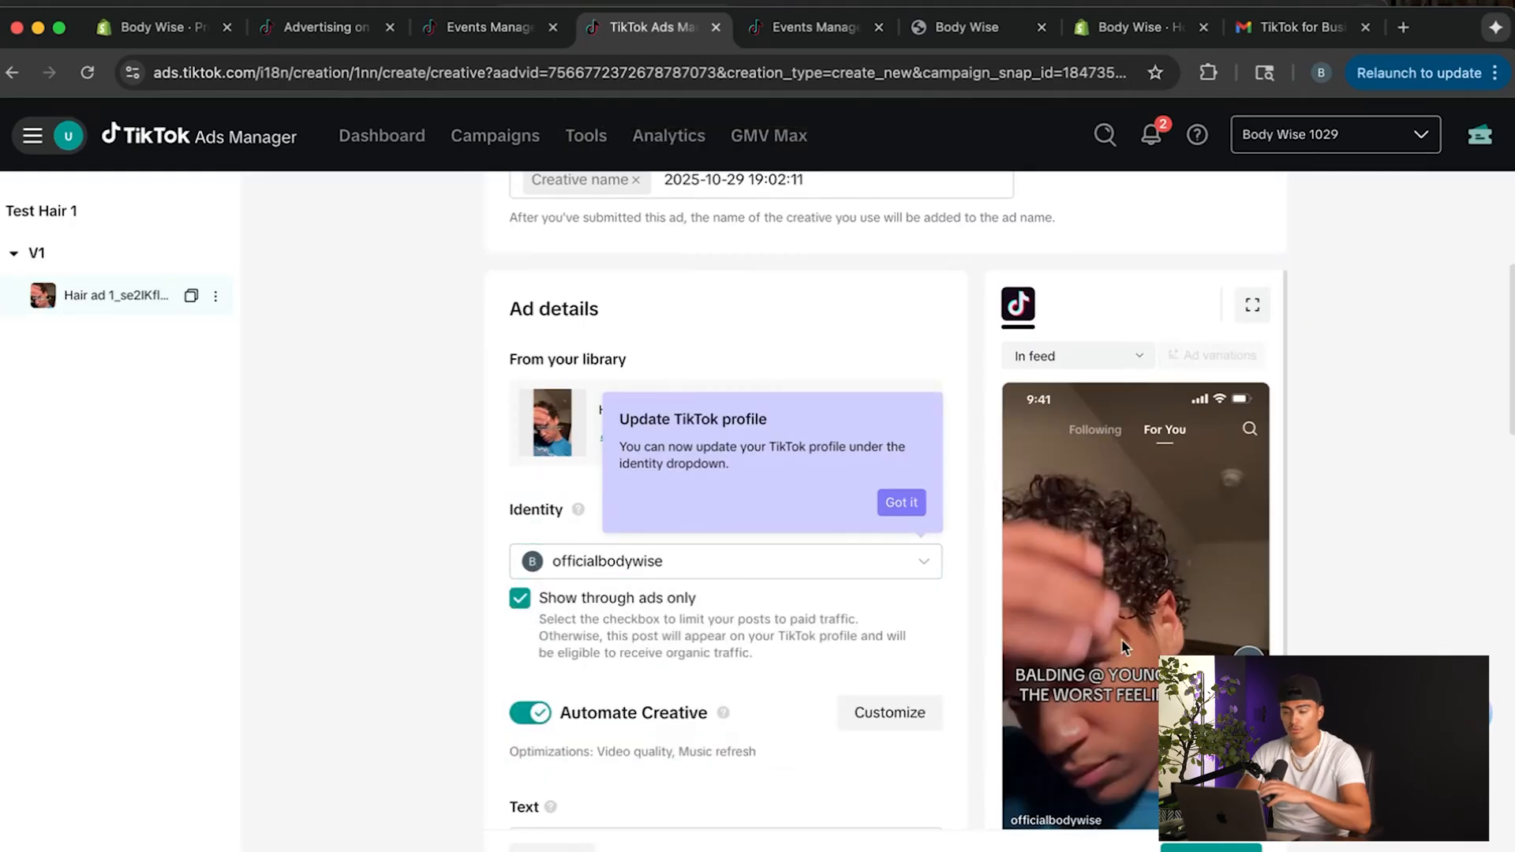
{"action": "scroll", "coordinate": [1215, 631], "scroll_direction": "down", "scroll_amount": 1}
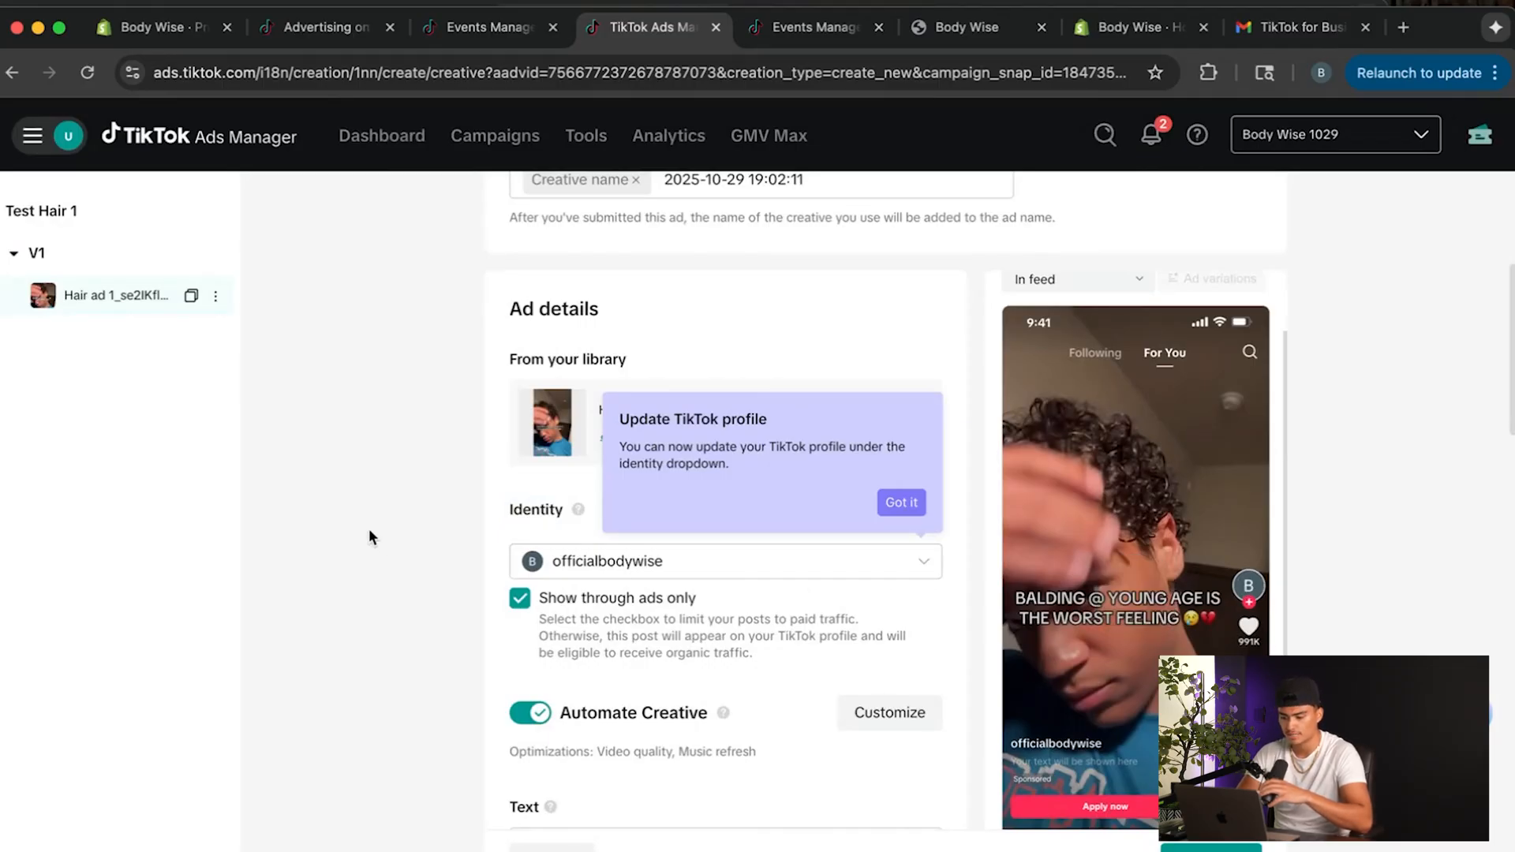
{"action": "left_click", "coordinate": [900, 502]}
{"action": "scroll", "coordinate": [750, 521], "scroll_direction": "down", "scroll_amount": 1}
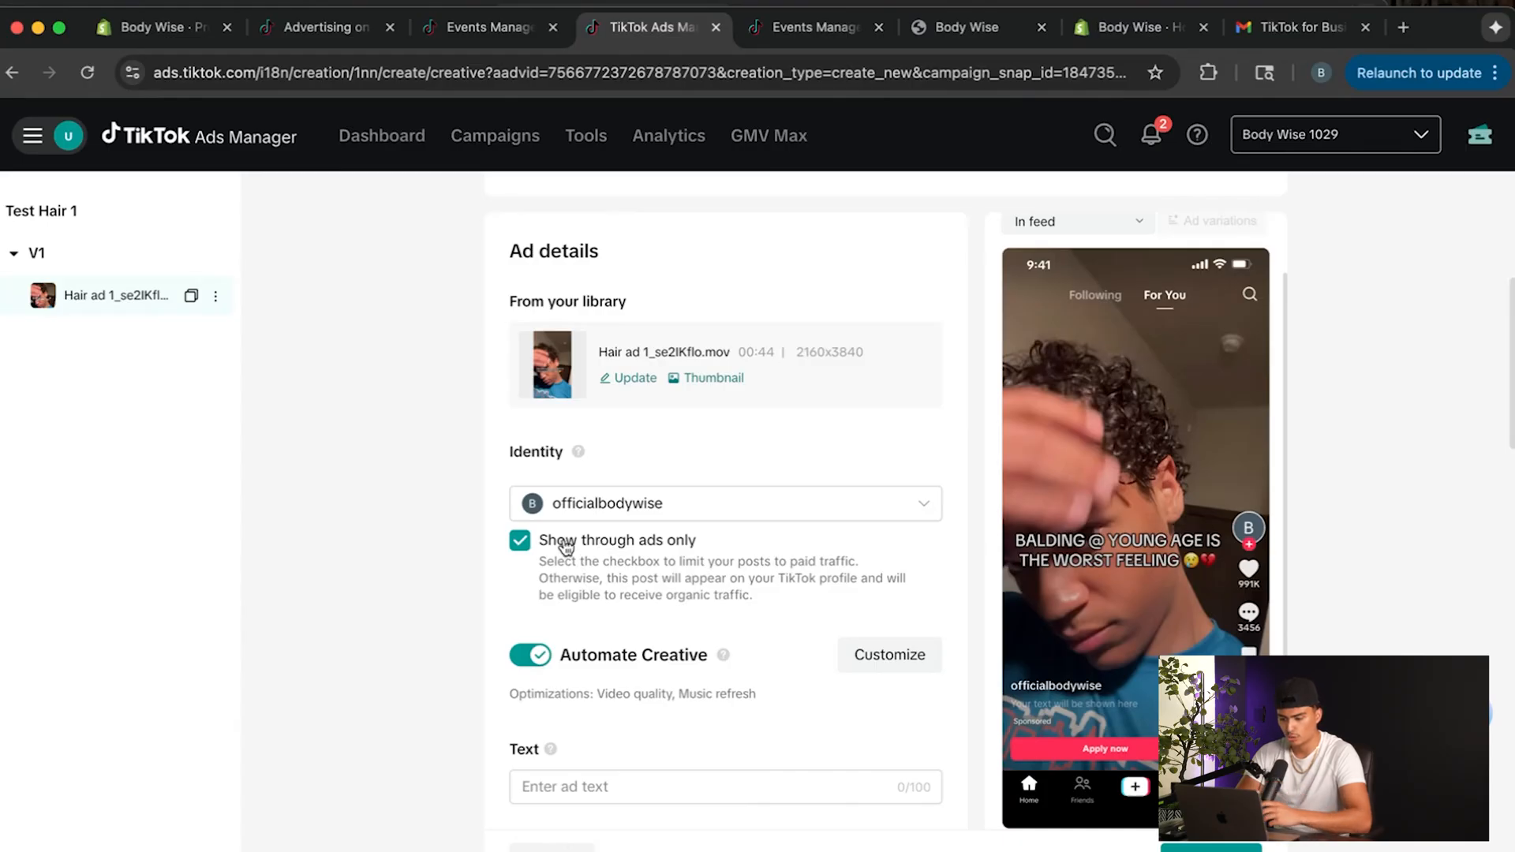
{"action": "left_click", "coordinate": [566, 544]}
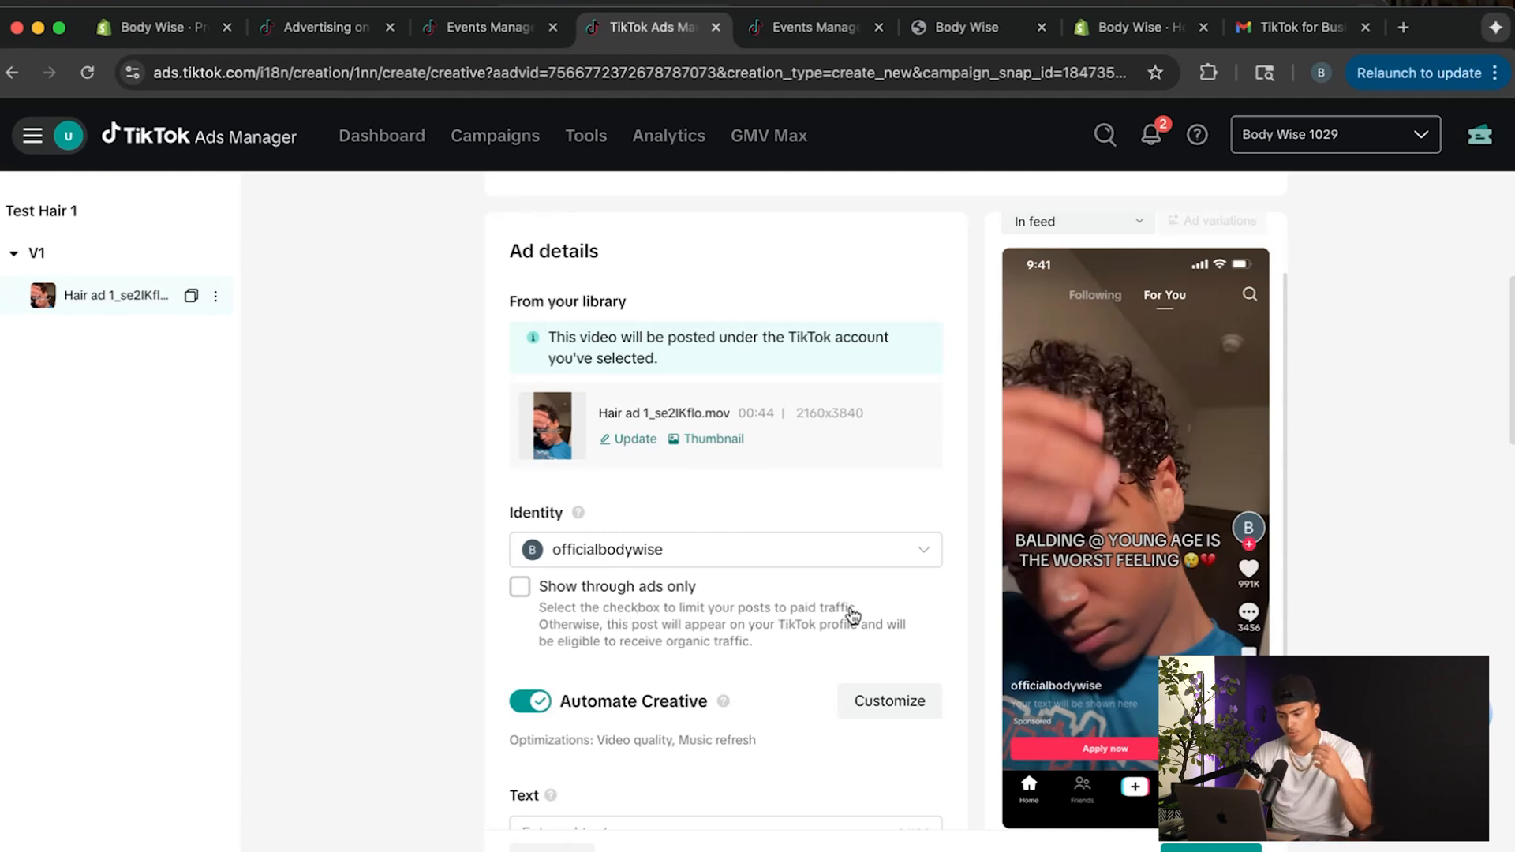
Look at the automatic video enhancements, leave them without changes and turn off Automate Creative for the ad.
{"action": "left_click", "coordinate": [890, 701]}
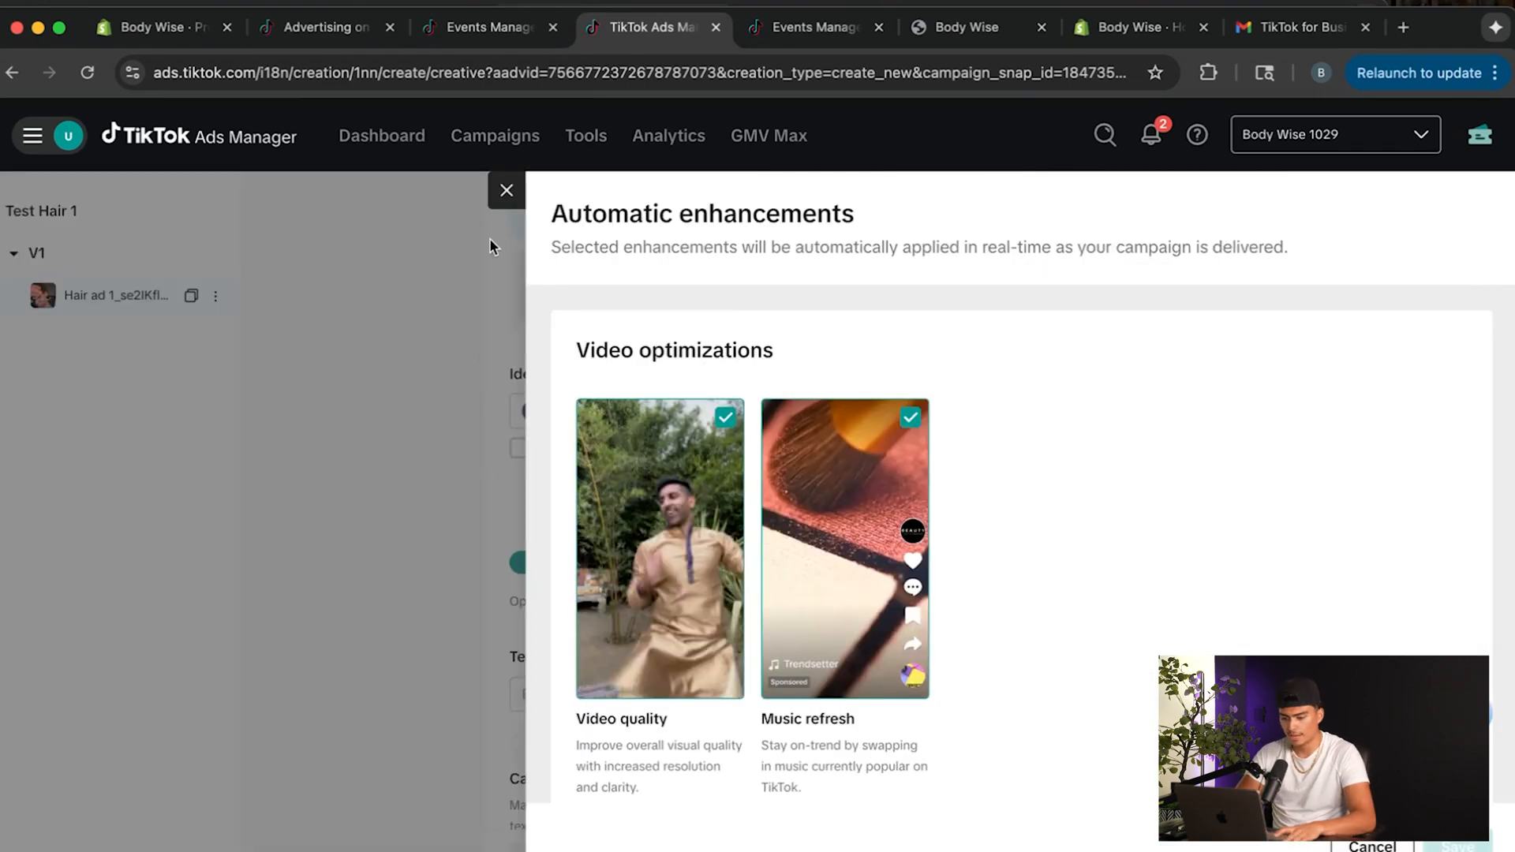
{"action": "left_click", "coordinate": [506, 191]}
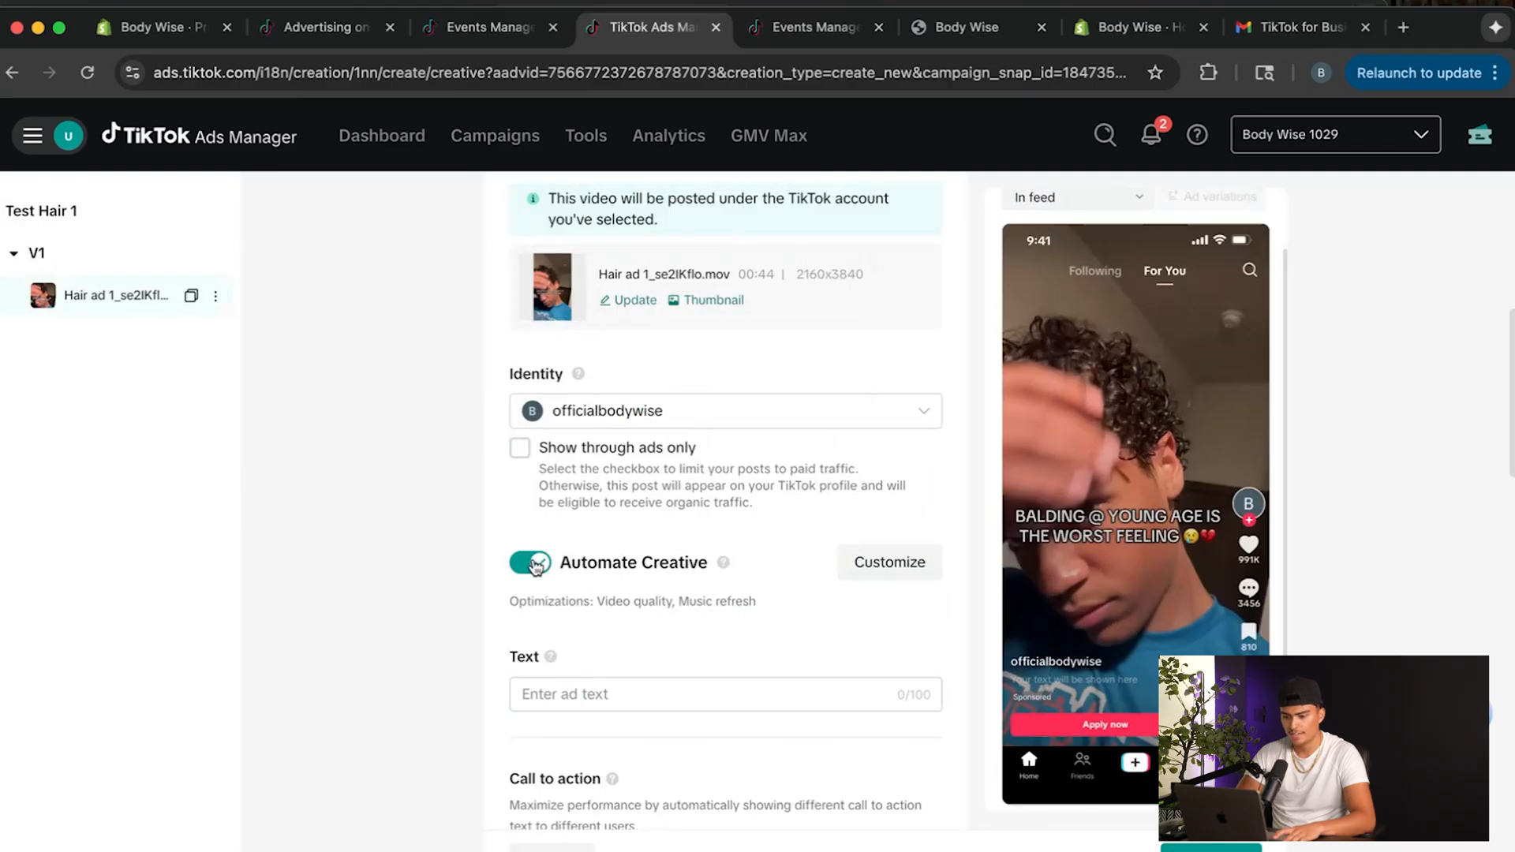
{"action": "left_click", "coordinate": [540, 565]}
{"action": "scroll", "coordinate": [592, 649], "scroll_direction": "down", "scroll_amount": 1}
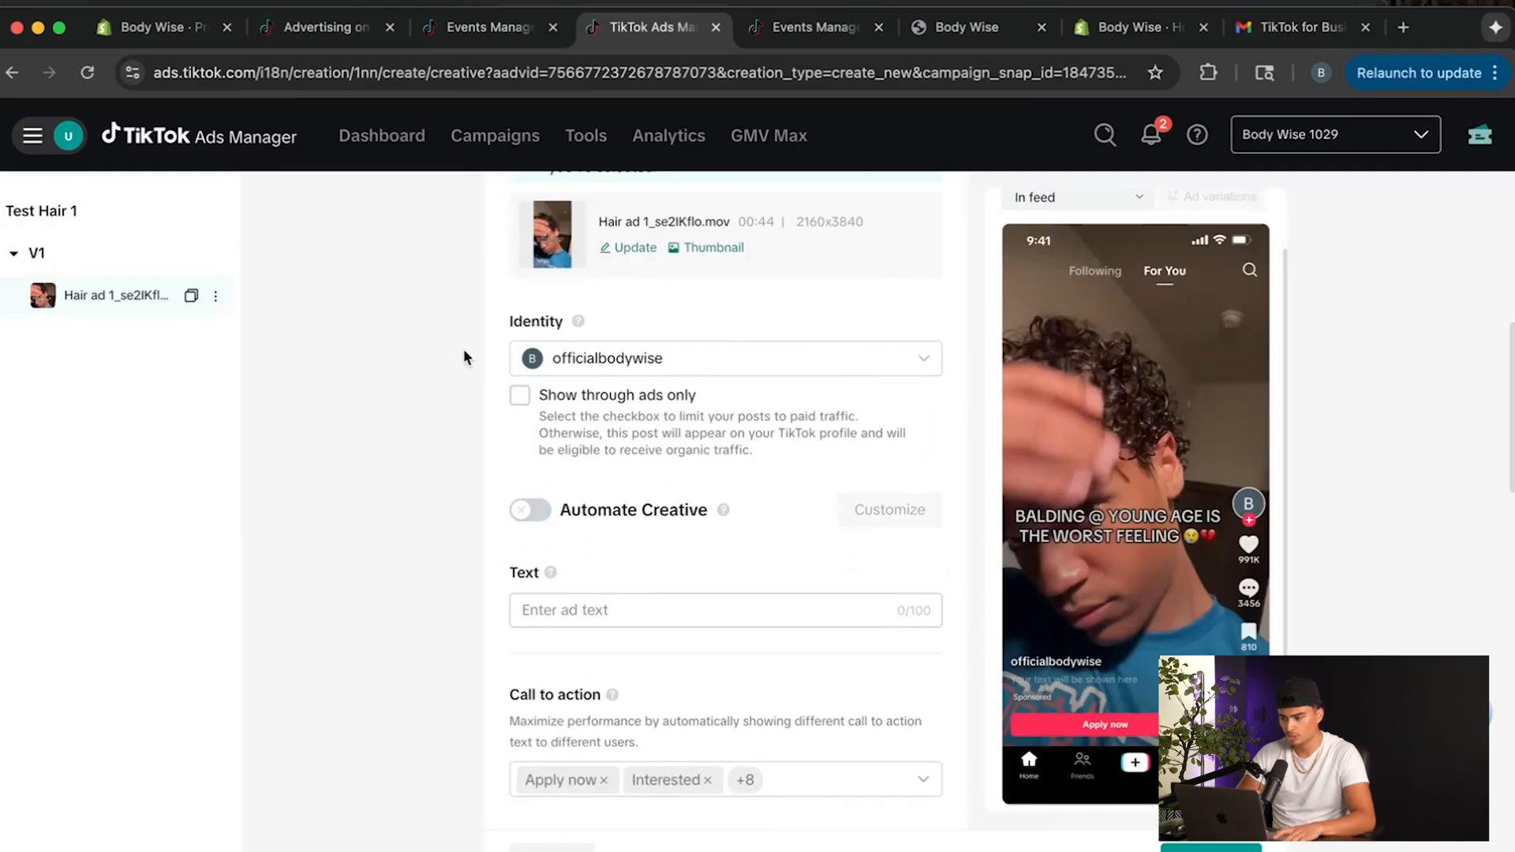
Switch to the other browser window, open ChatGPT and write the prompt "I need tiktok ad copy for my new tiktok product selling this product".
{"action": "left_click_drag", "start_coordinate": [1426, 29], "coordinate": [1426, 79]}
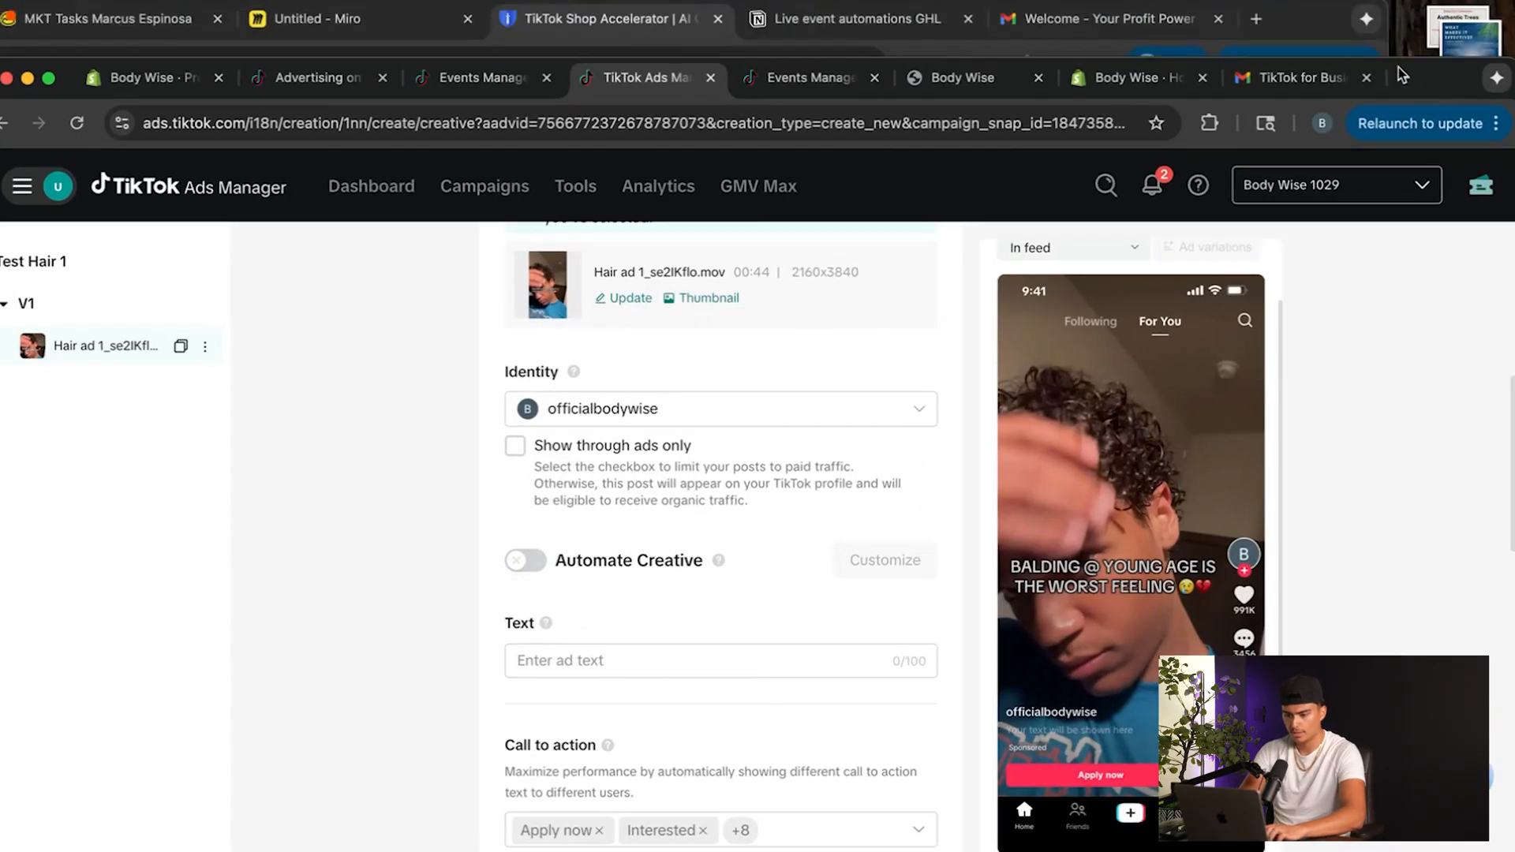
{"action": "type", "text": "chatgpt.com"}
{"action": "key", "text": "Return"}
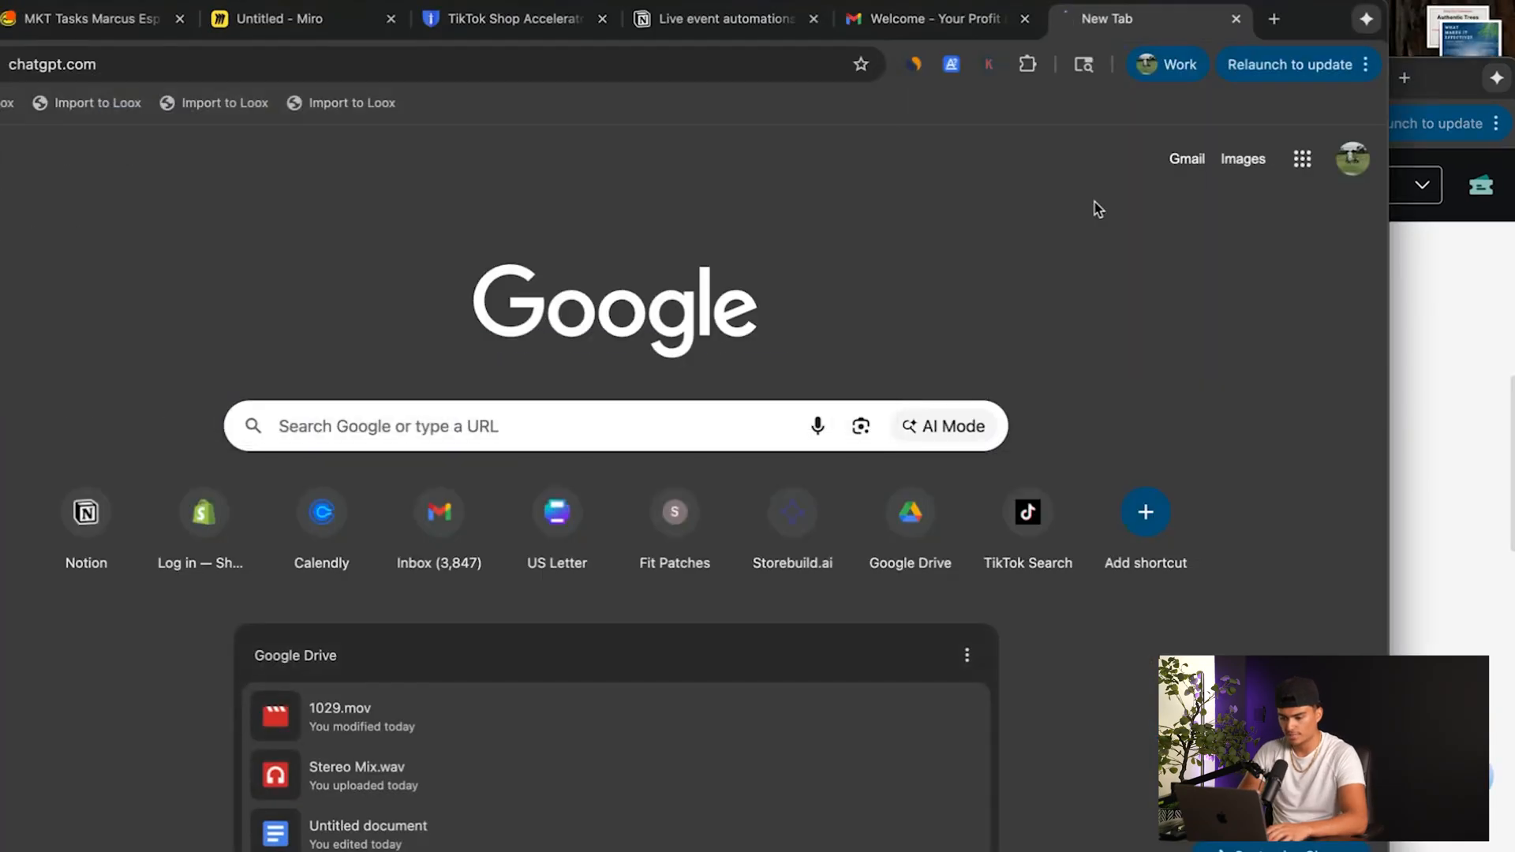
{"action": "left_click_drag", "start_coordinate": [1308, 16], "coordinate": [1424, 16]}
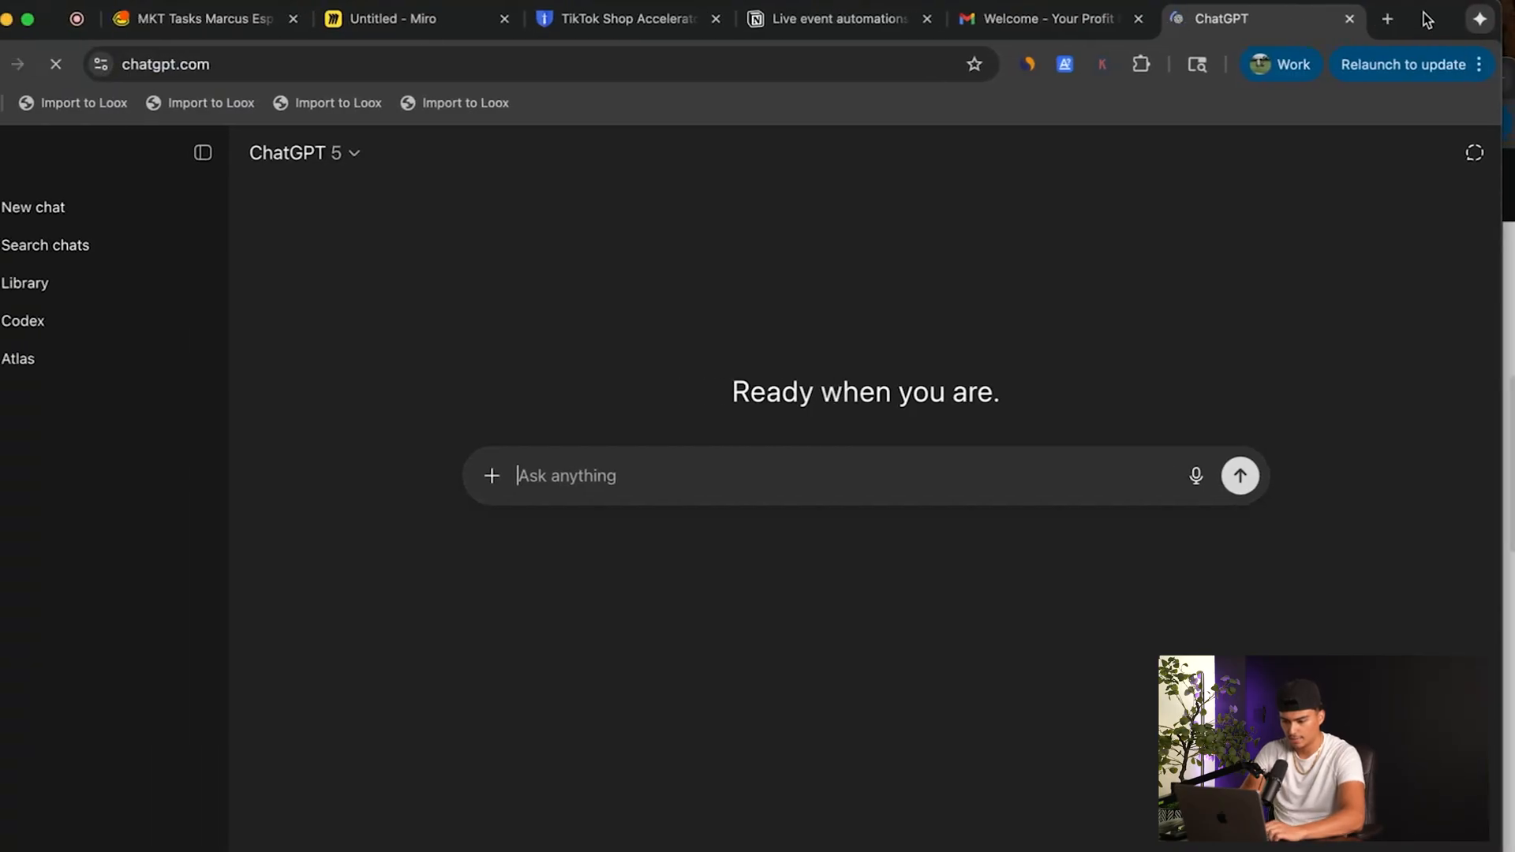
{"action": "type", "text": "I need "}
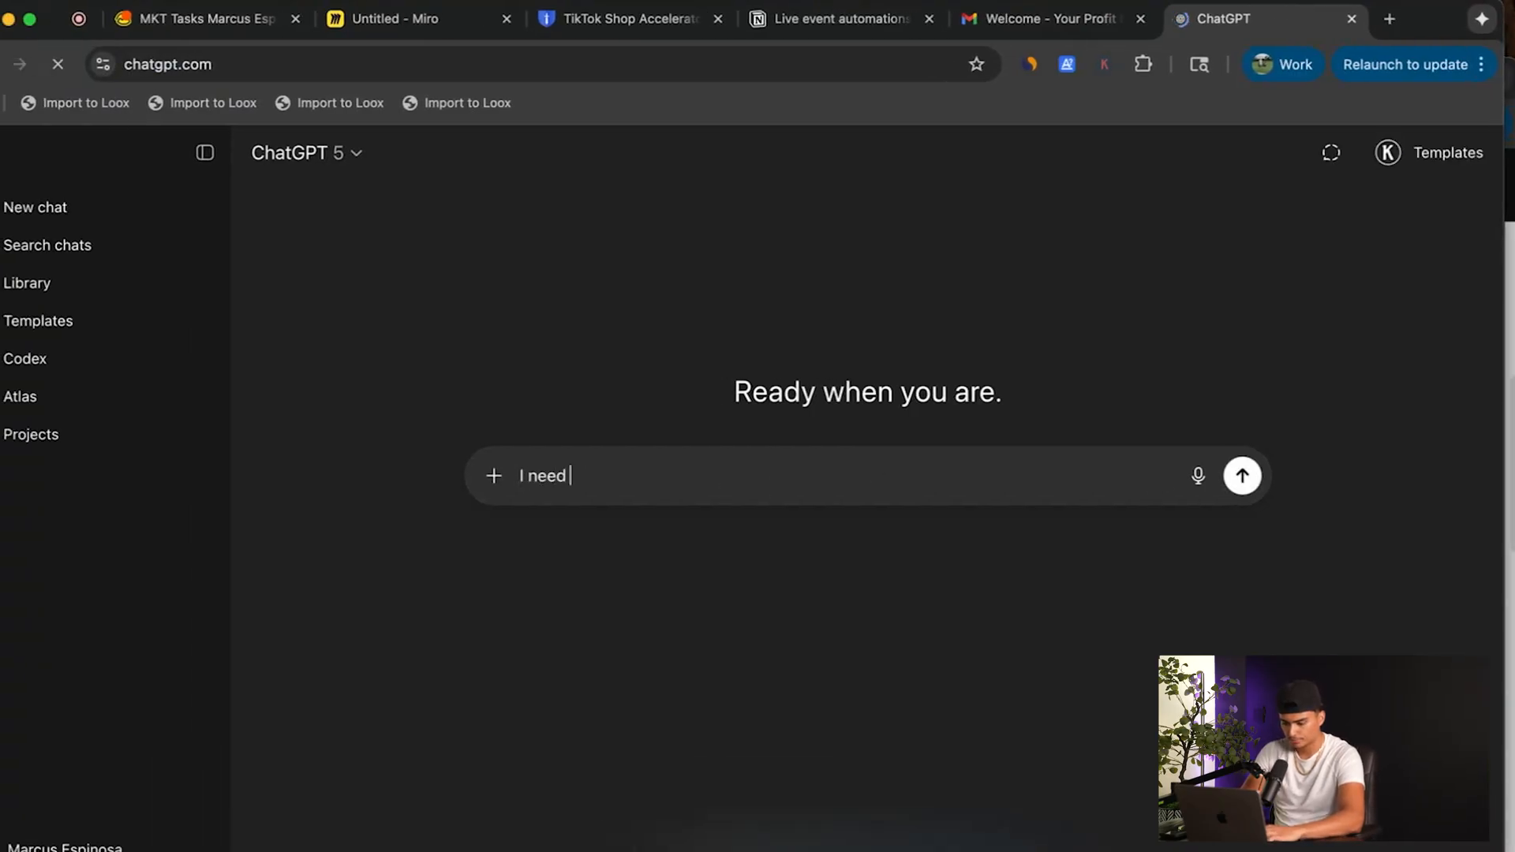
{"action": "type", "text": "toik"}
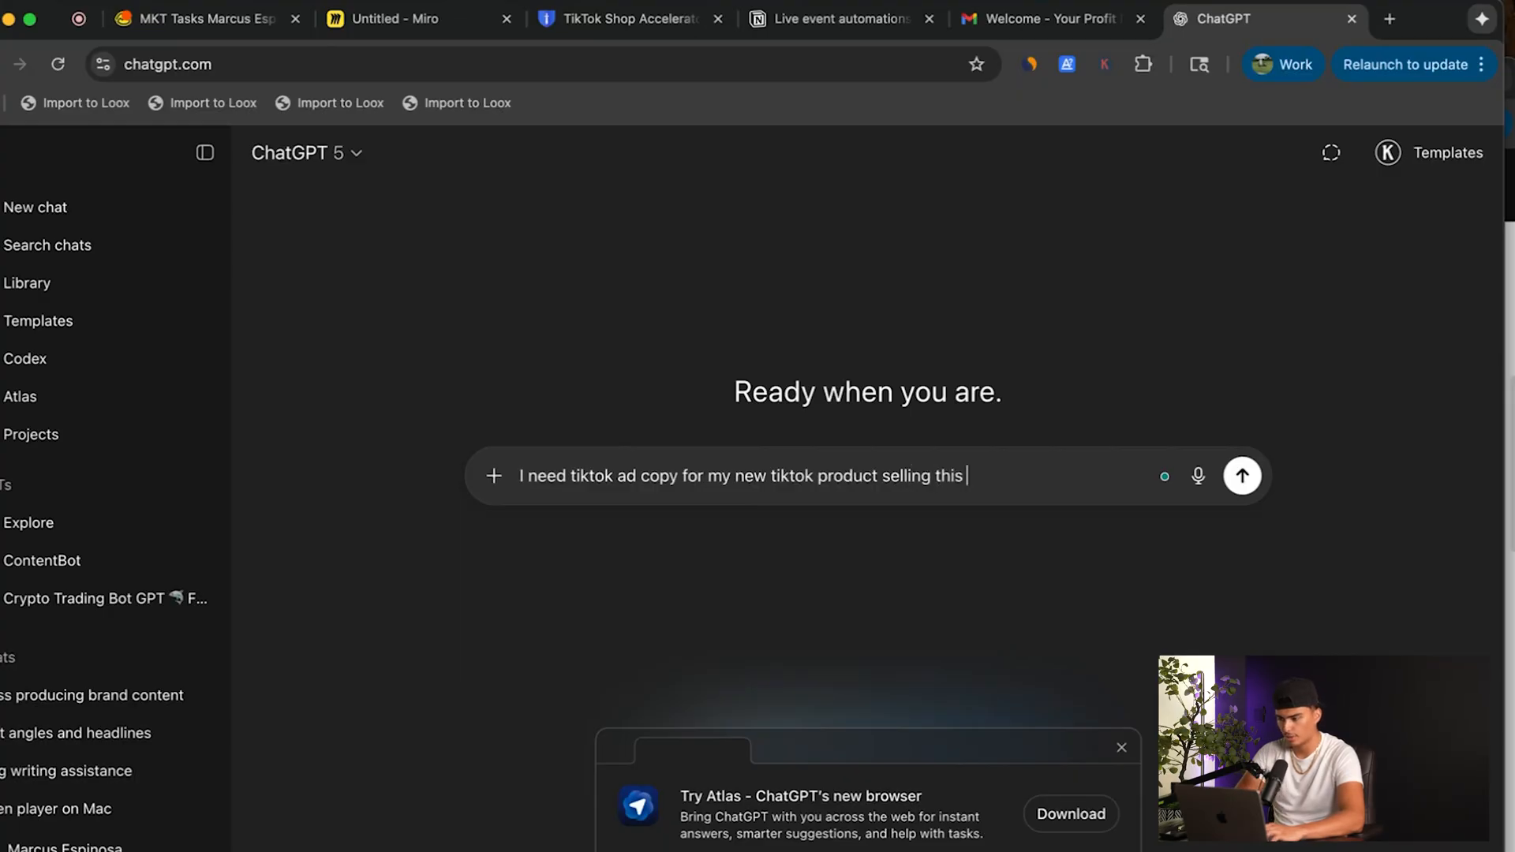
Open the Body Wise storefront at officialbodywise.com in a new browser tab.
{"action": "left_click", "coordinate": [1393, 18]}
{"action": "type", "text": "officialbodywise.com"}
{"action": "key", "text": "Return"}
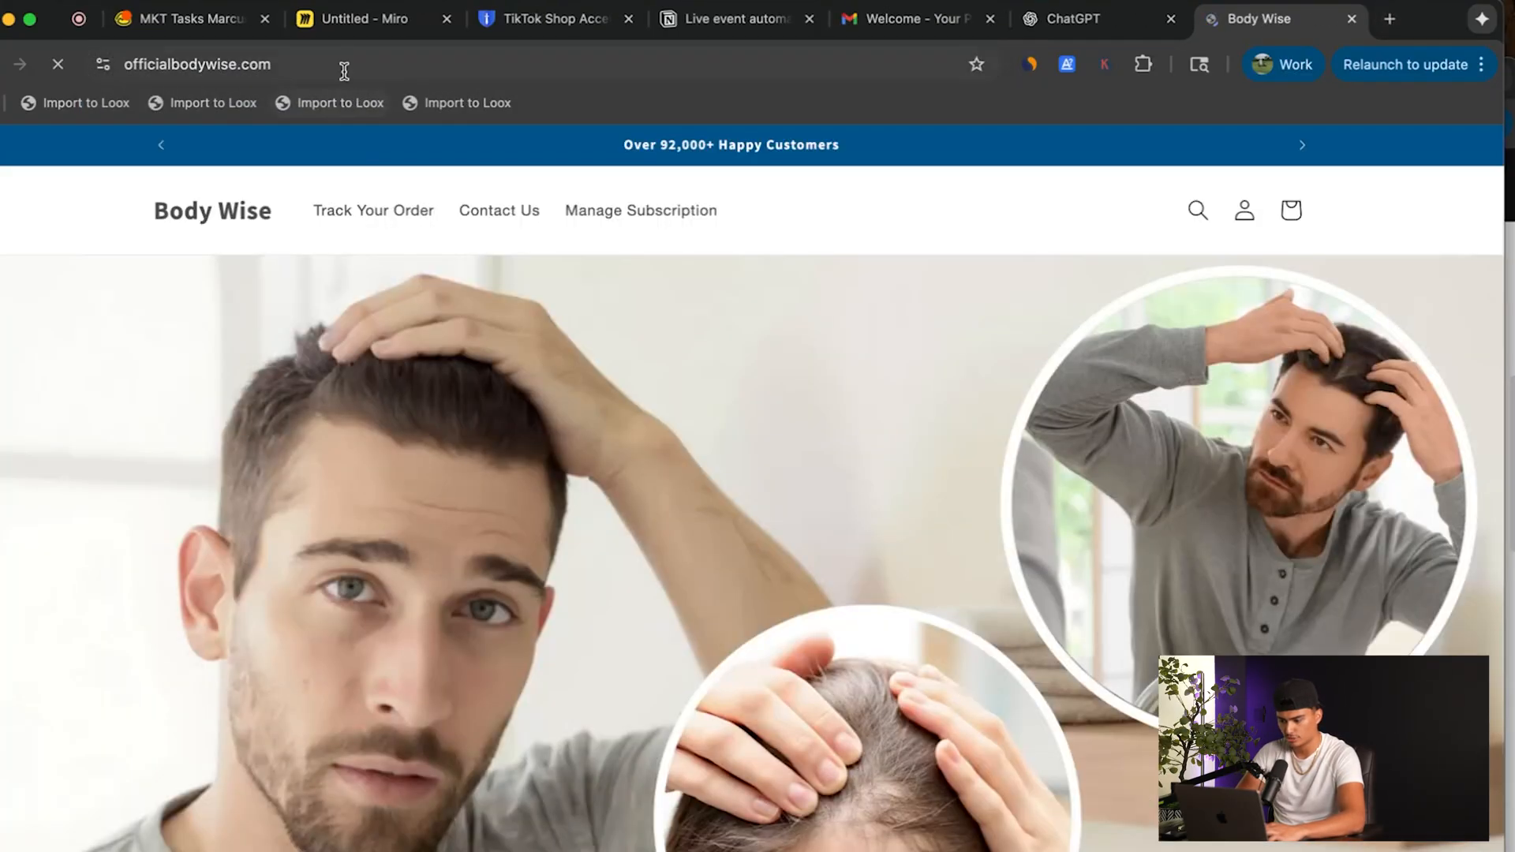
{"action": "left_click", "coordinate": [342, 64]}
{"action": "key", "text": "super+c"}
{"action": "left_click", "coordinate": [1112, 20]}
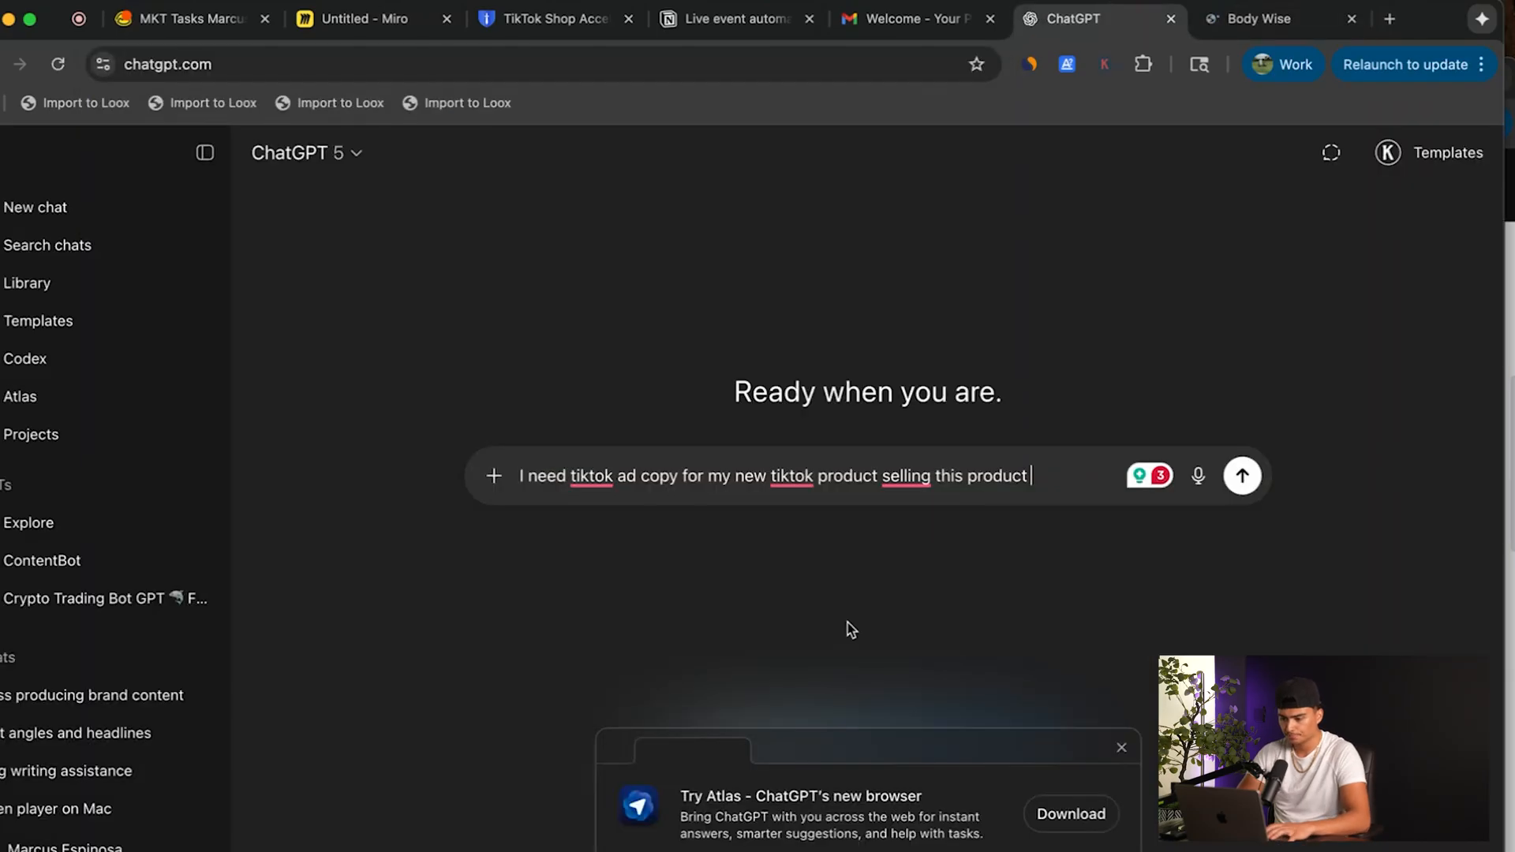
{"action": "key", "text": "super+v"}
{"action": "key", "text": "Return"}
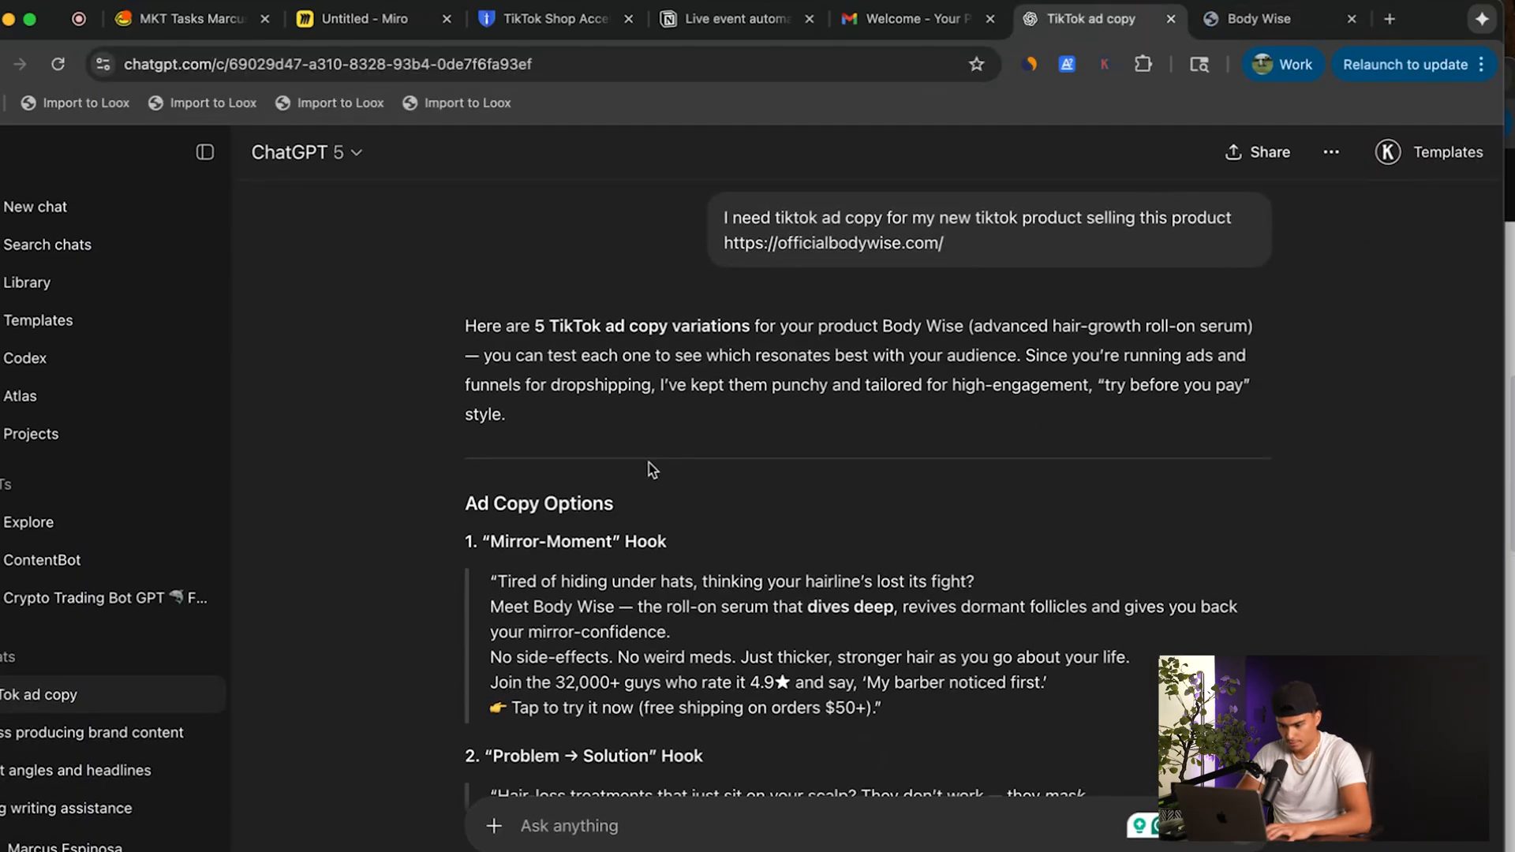
Ask ChatGPT to make the ad copy simpler, native to TikTok audiences, emotional, curious and high converting.
{"action": "scroll", "coordinate": [651, 505], "scroll_direction": "down", "scroll_amount": 5}
{"action": "scroll", "coordinate": [655, 551], "scroll_direction": "down", "scroll_amount": 6}
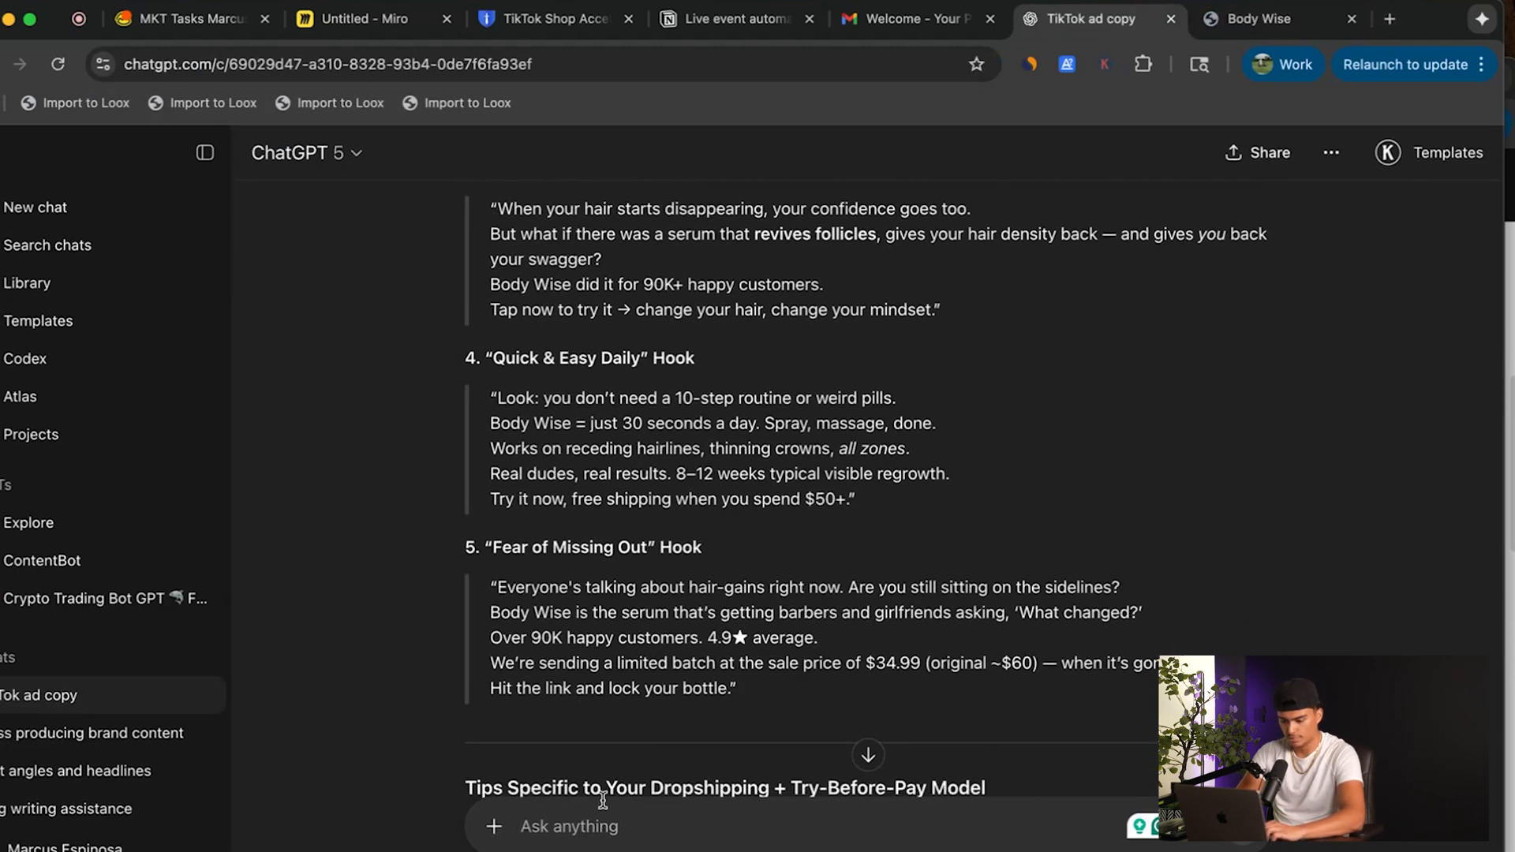
{"action": "type", "text": "make this more s"}
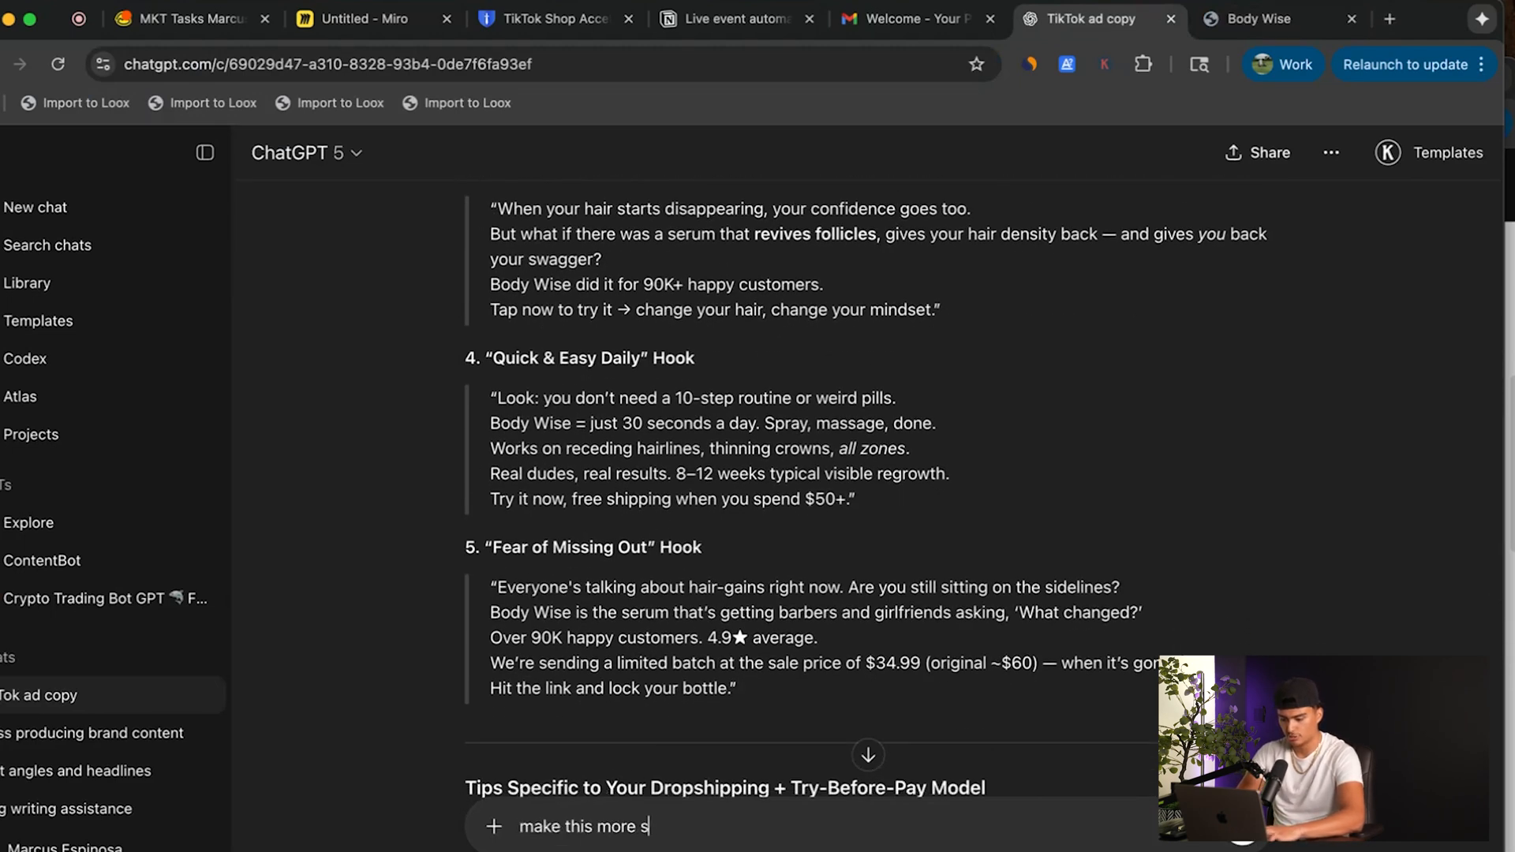
{"action": "type", "text": "imple and native to tiktok auidences and make the copy em"}
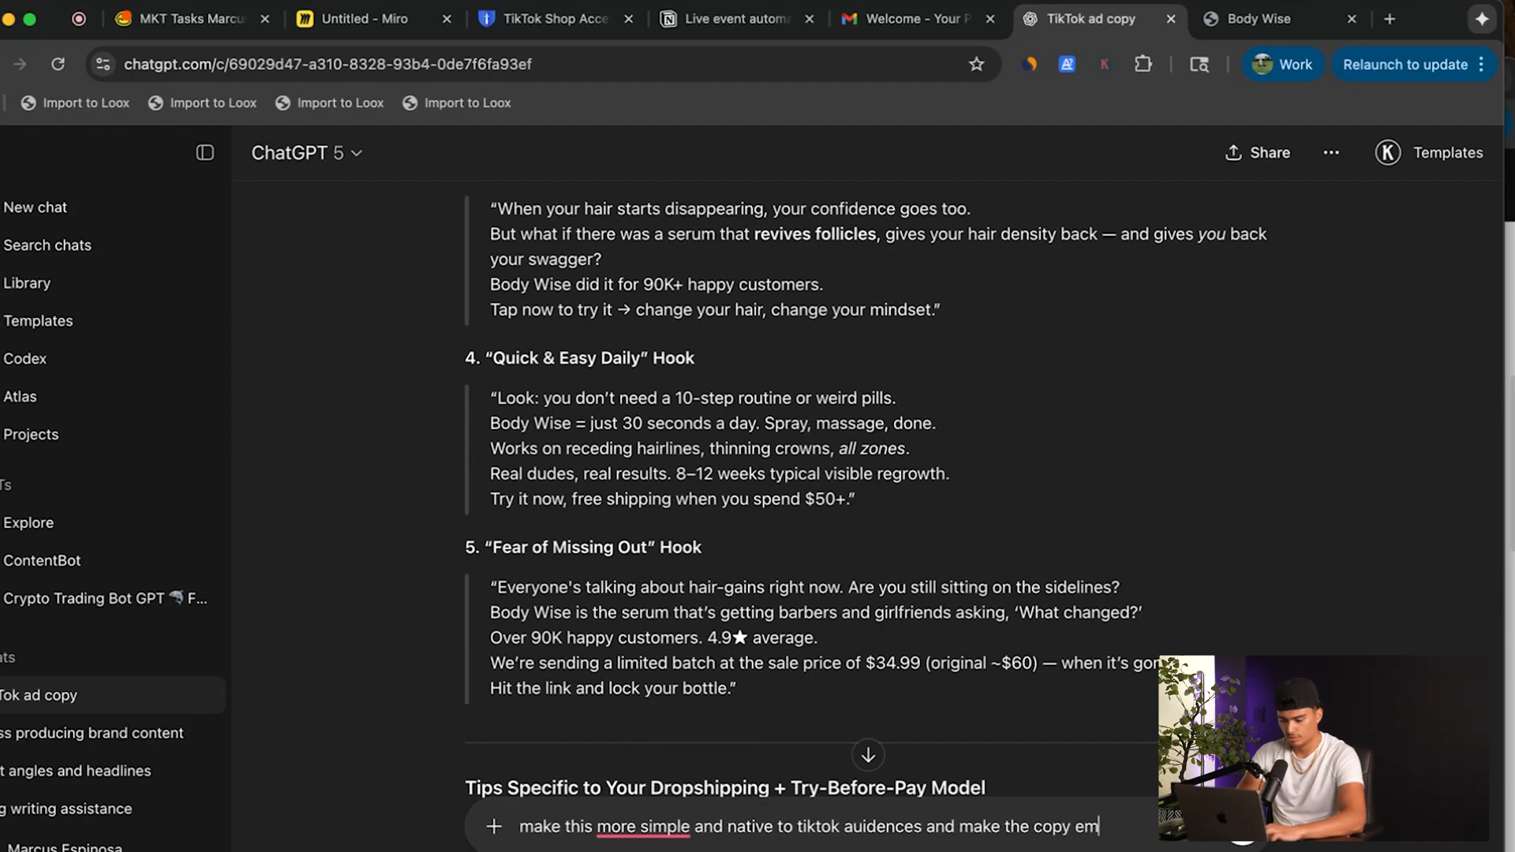
{"action": "type", "text": "curi"}
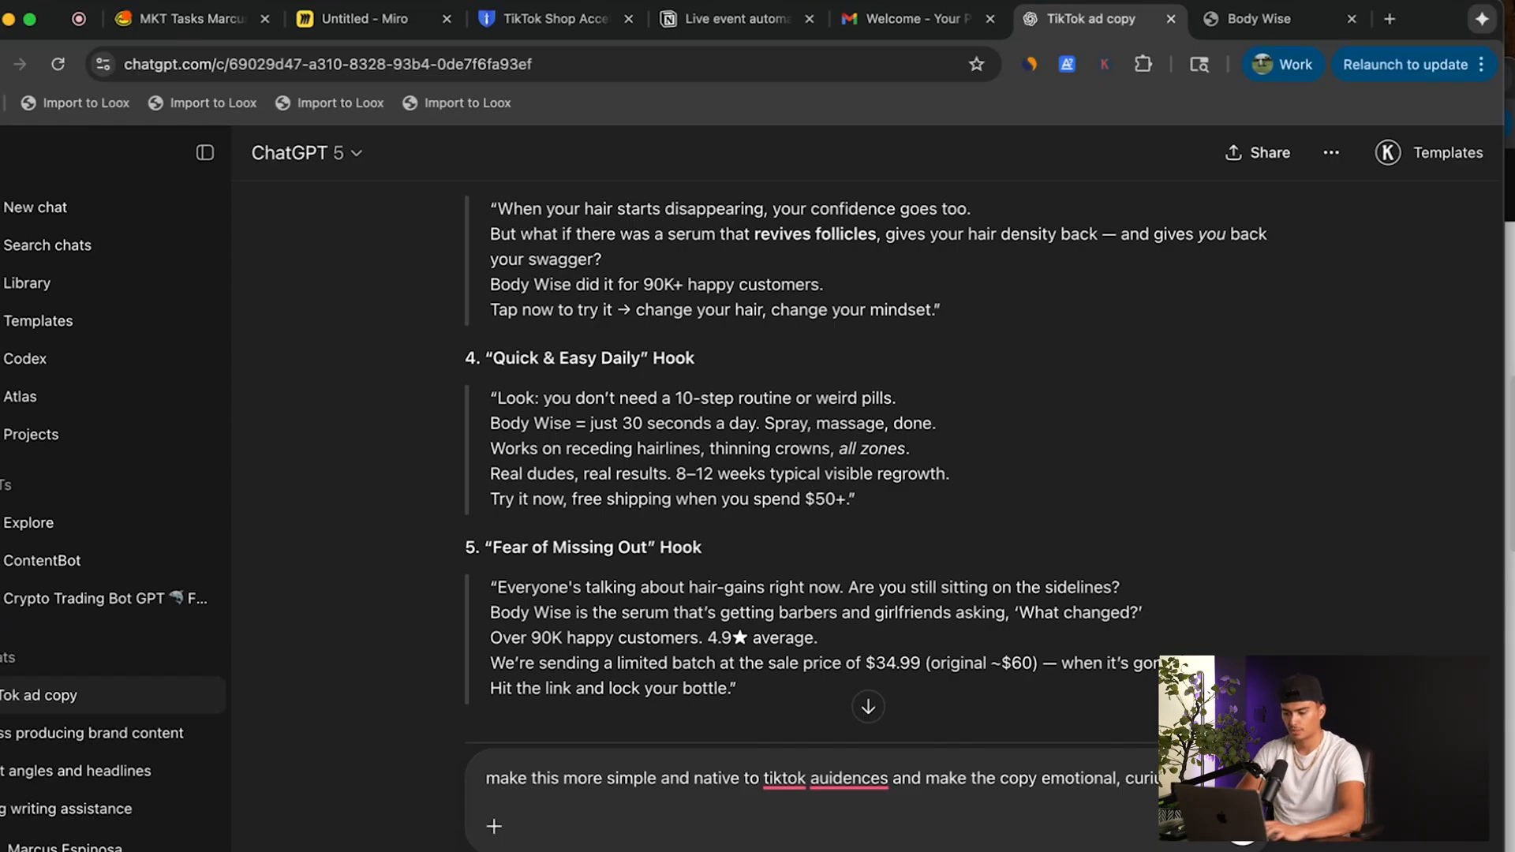
{"action": "type", "text": "converting"}
{"action": "key", "text": "Return"}
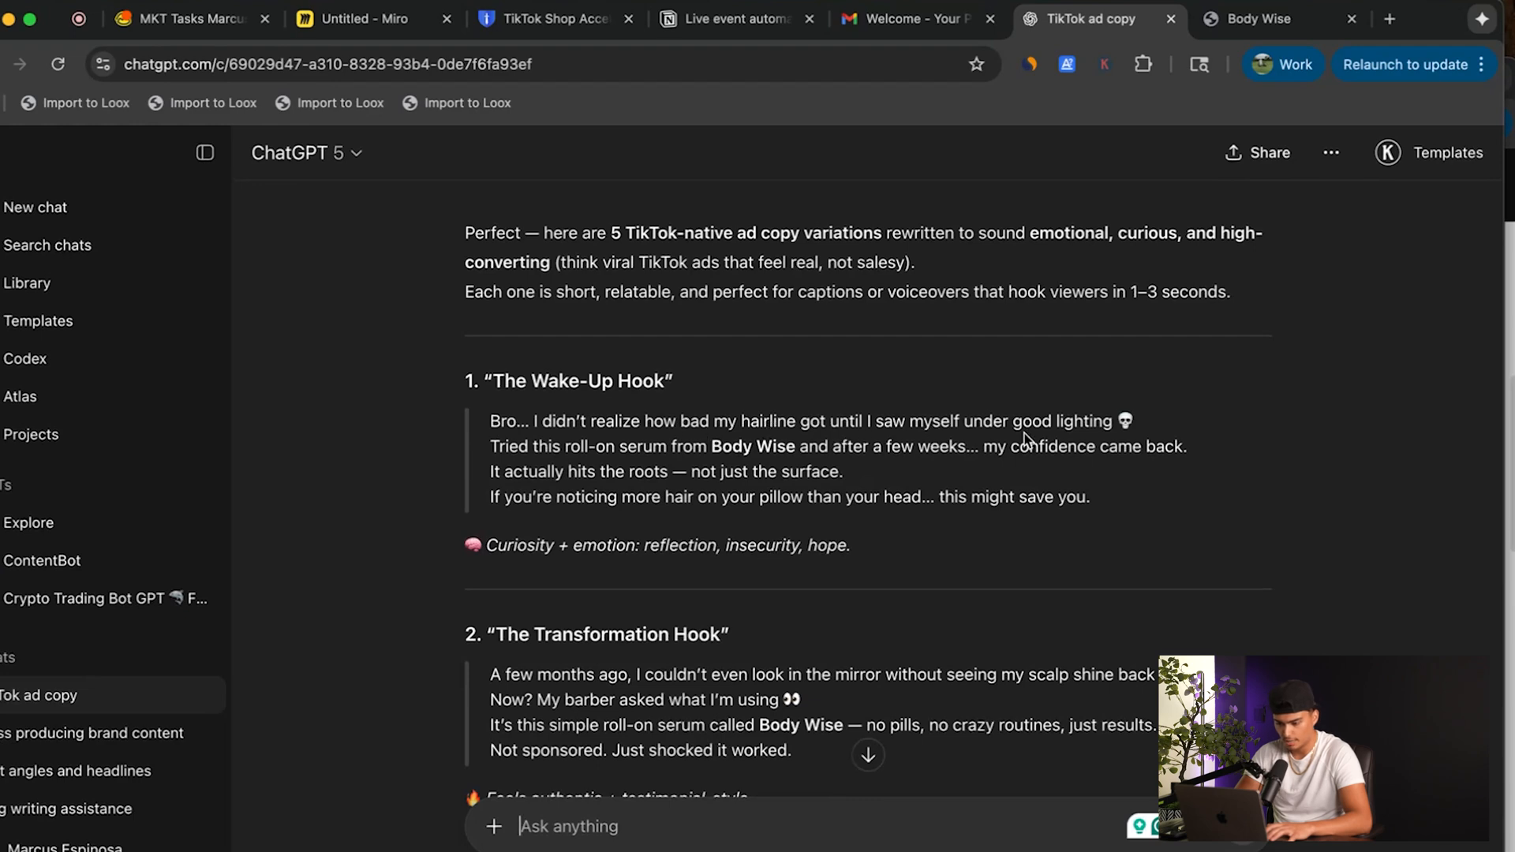
Look through the rewritten hooks and send ChatGPT the follow-up "make this a little shorter".
{"action": "scroll", "coordinate": [817, 466], "scroll_direction": "down", "scroll_amount": 5}
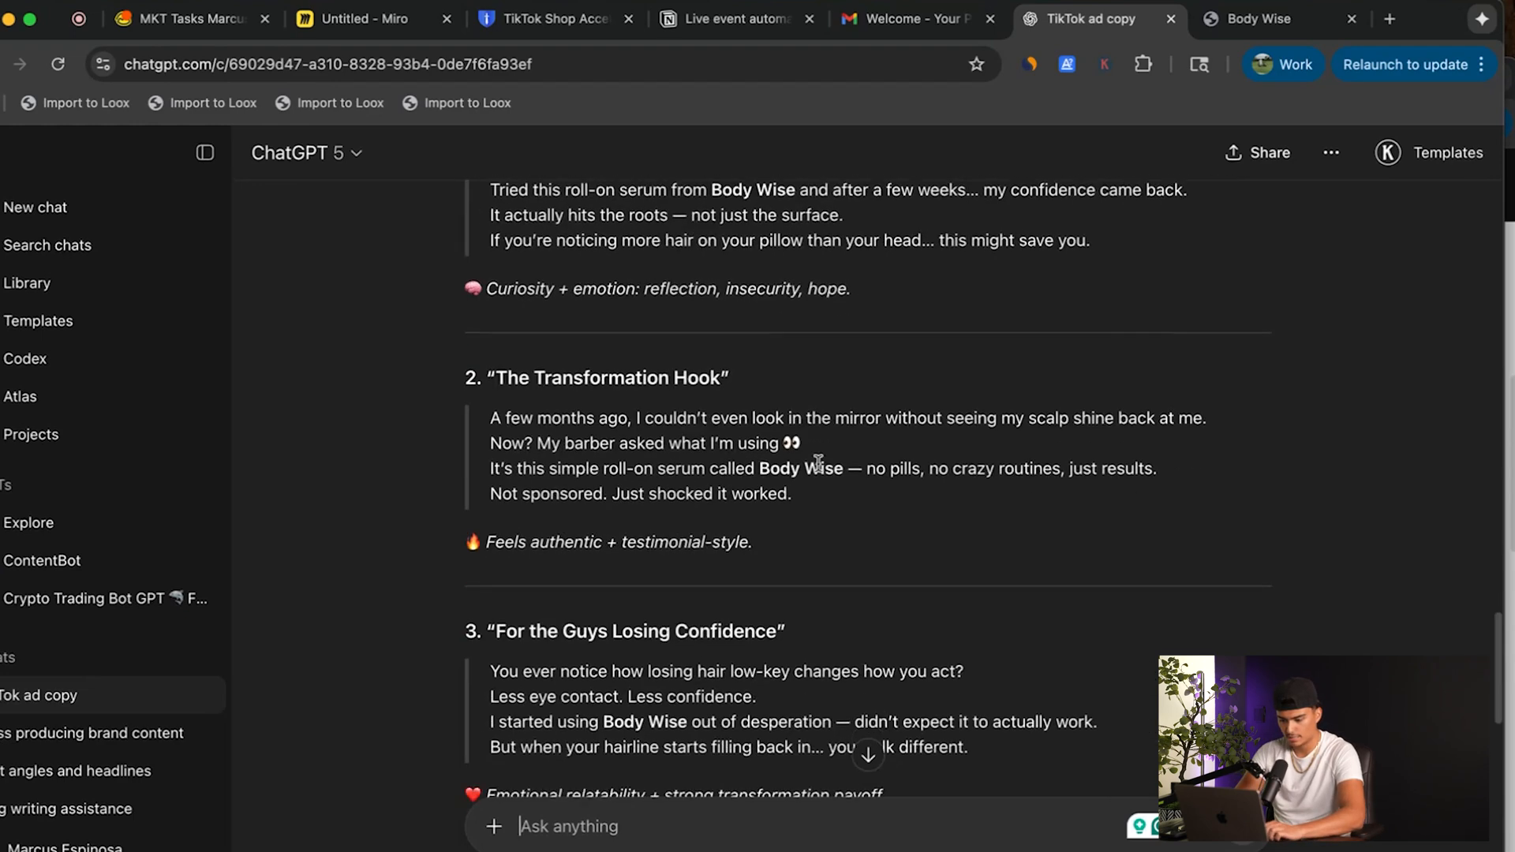
{"action": "type", "text": "make this"}
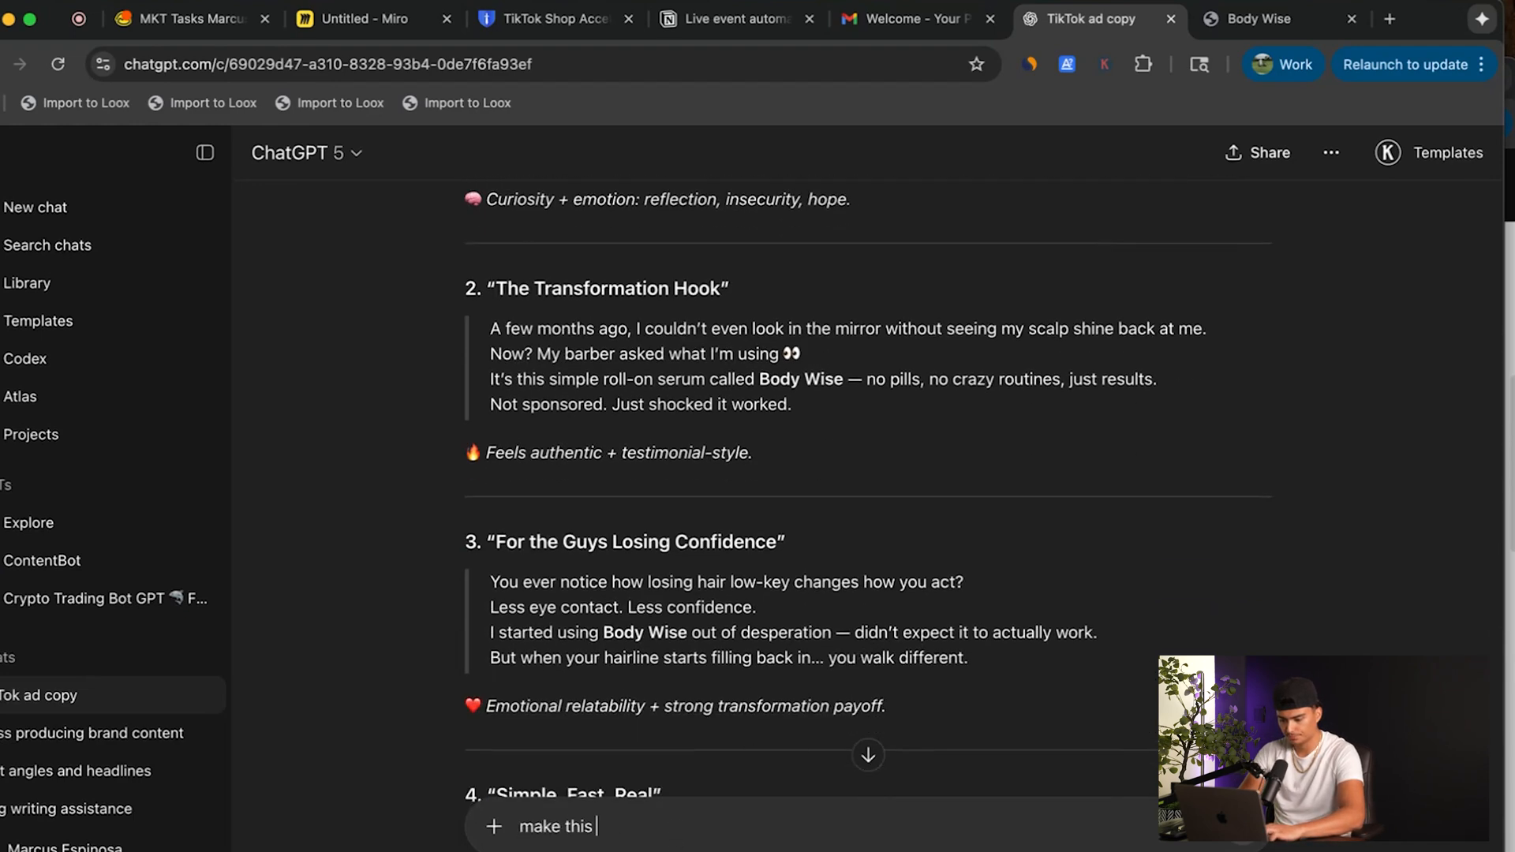
{"action": "type", "text": "ttle shorter"}
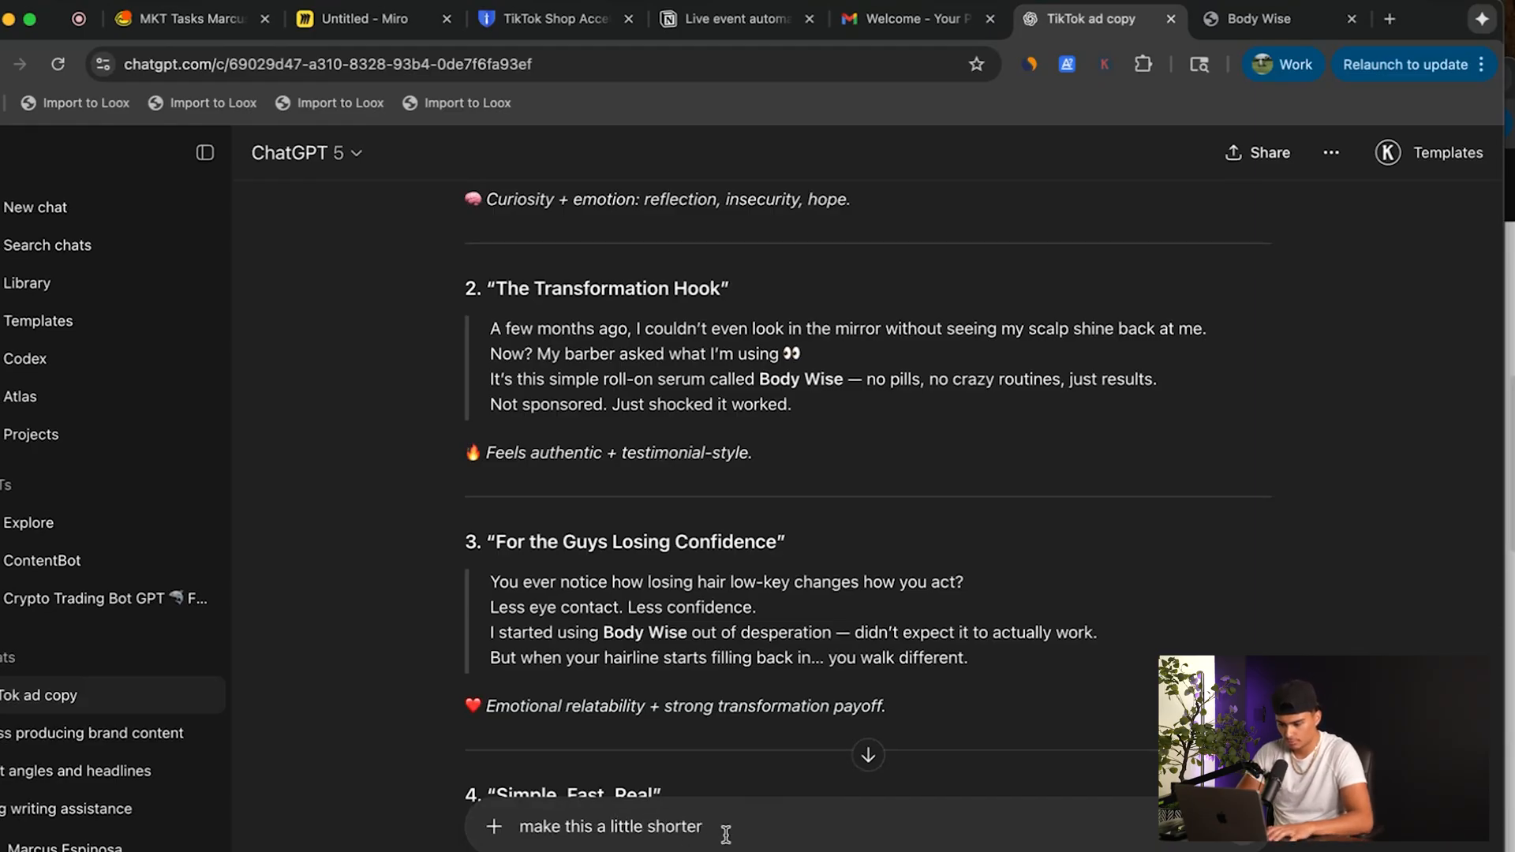
{"action": "scroll", "coordinate": [806, 729], "scroll_direction": "down", "scroll_amount": 12}
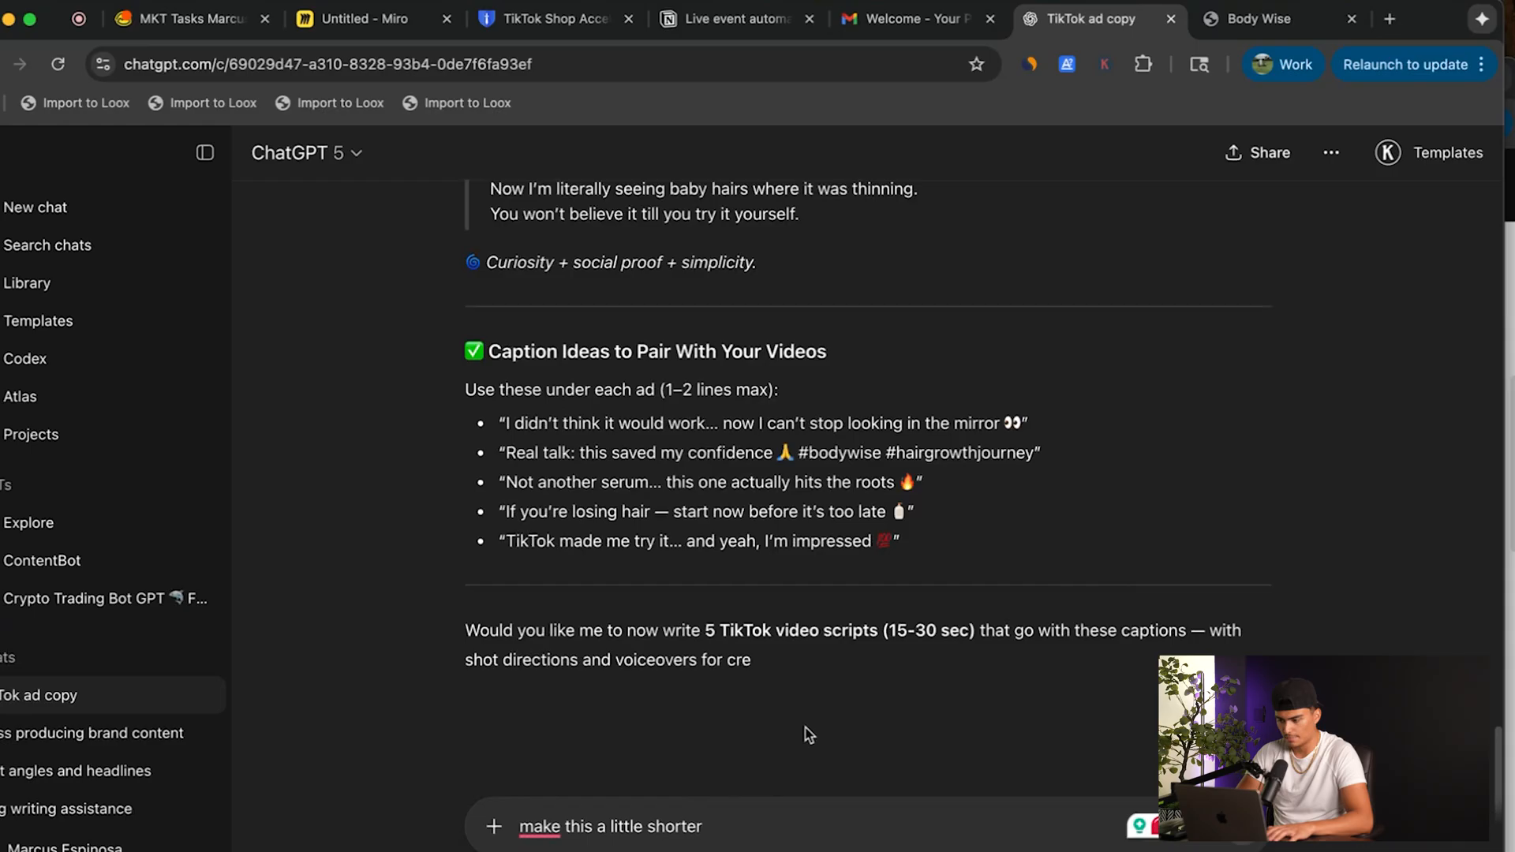
{"action": "key", "text": "Return"}
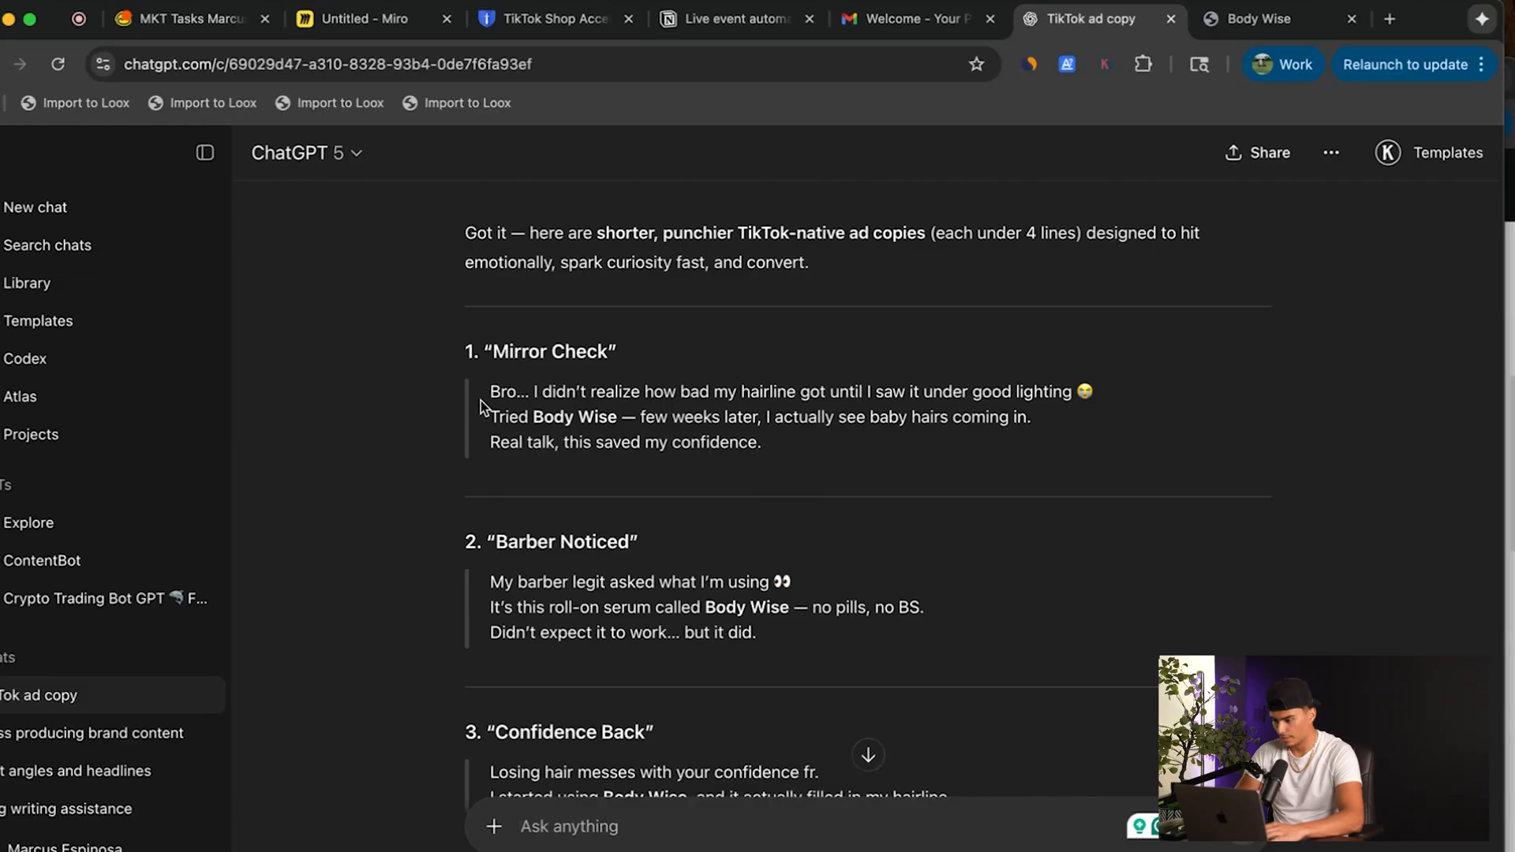
Copy ChatGPT's three-line "Mirror Check" copy into the ad's text field in TikTok Ads Manager.
{"action": "left_click_drag", "start_coordinate": [493, 395], "coordinate": [783, 447]}
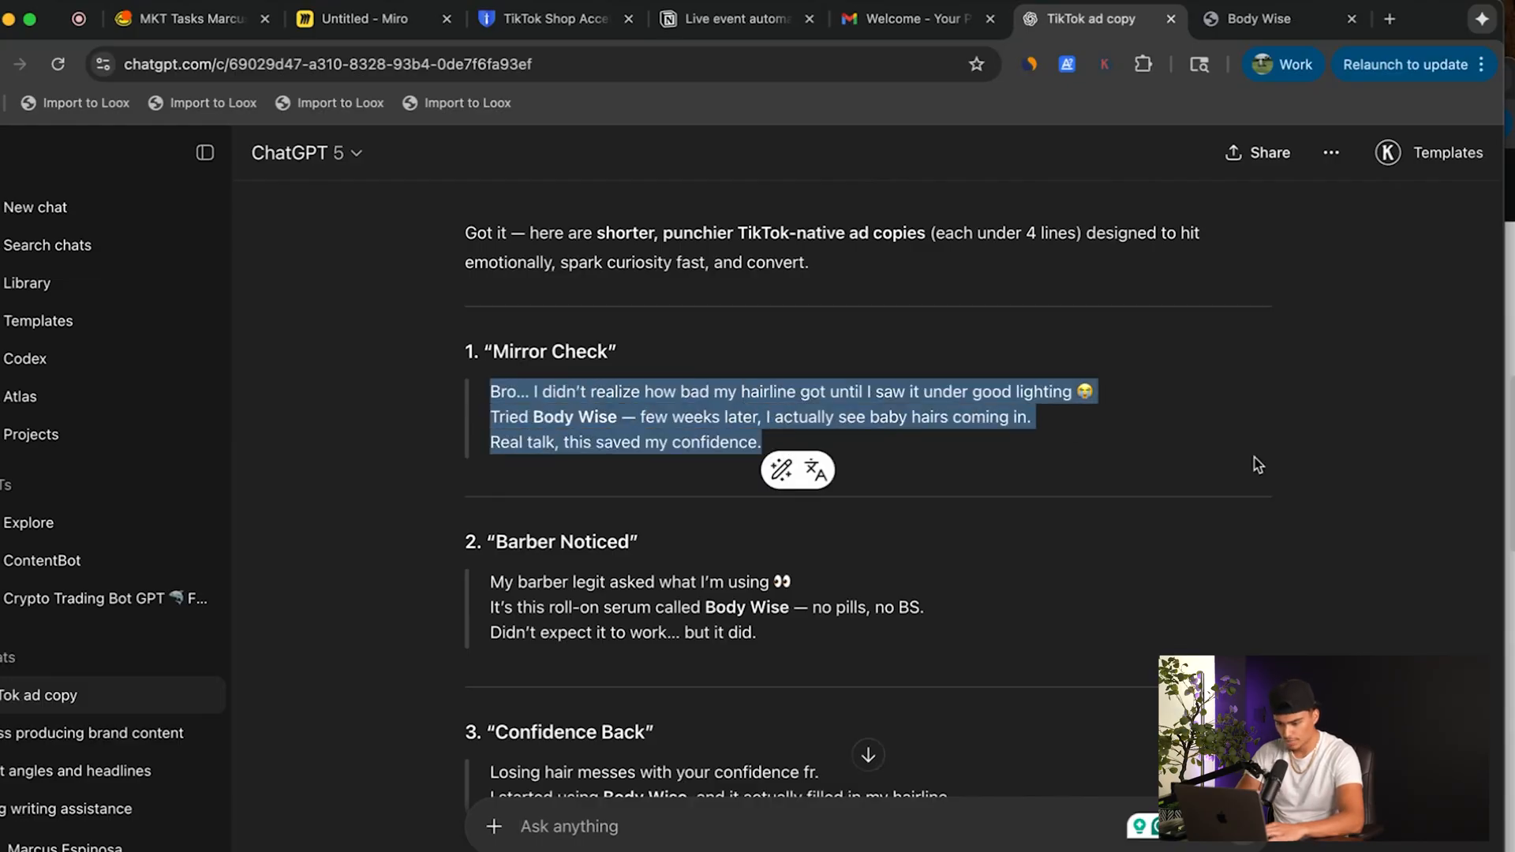
{"action": "left_click", "coordinate": [1510, 400]}
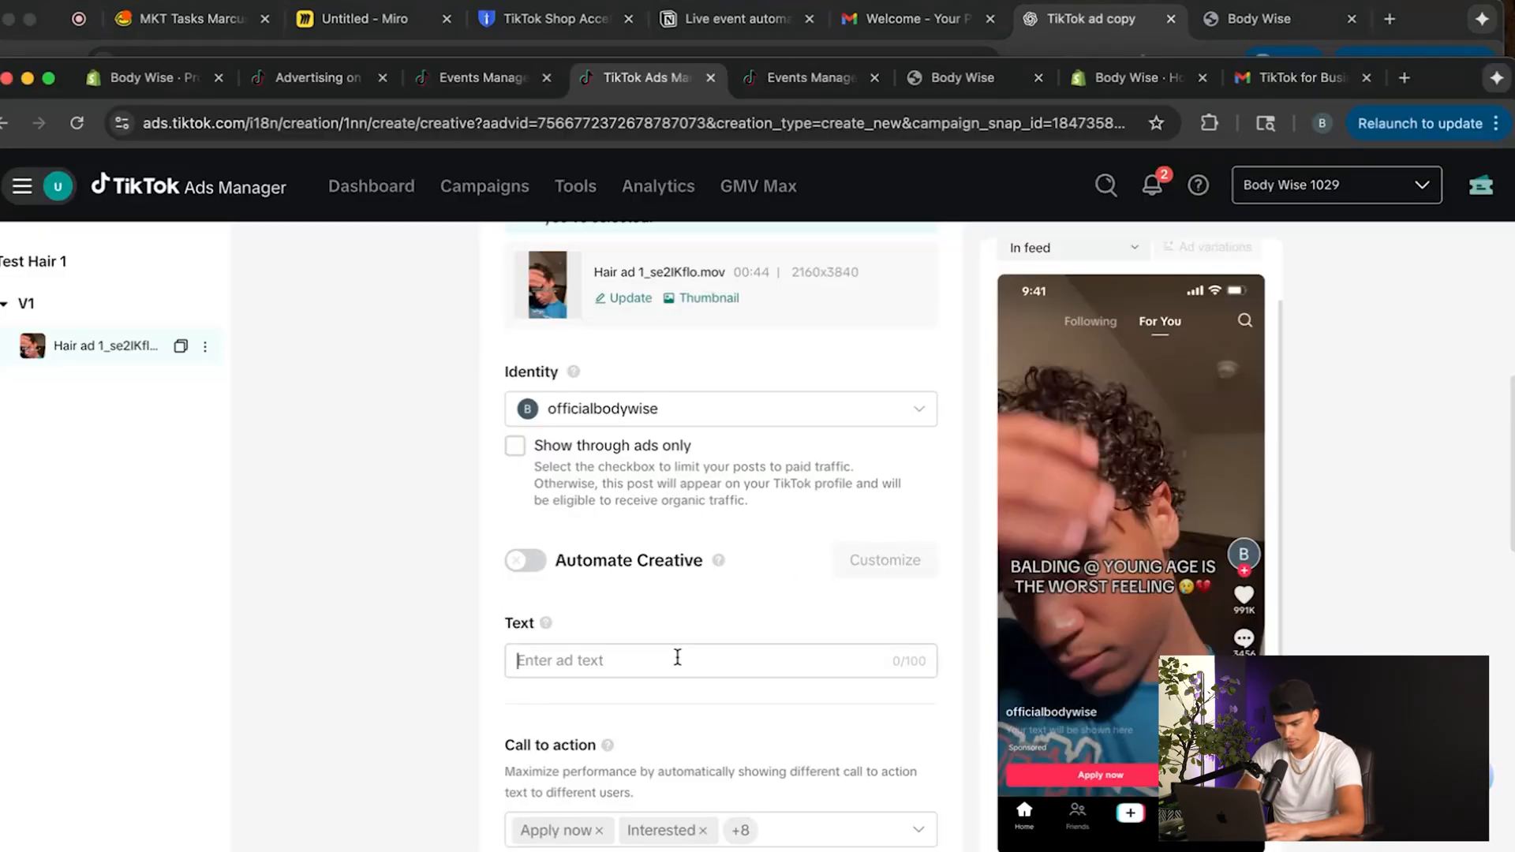
{"action": "type", "text": "Bro… I didn’t realize how bad my hairline got until I saw it under good lighting 😭Tried Body Wise — few weeks later, I actually see baby hairs coming in.Real talk, this saved my confidence."}
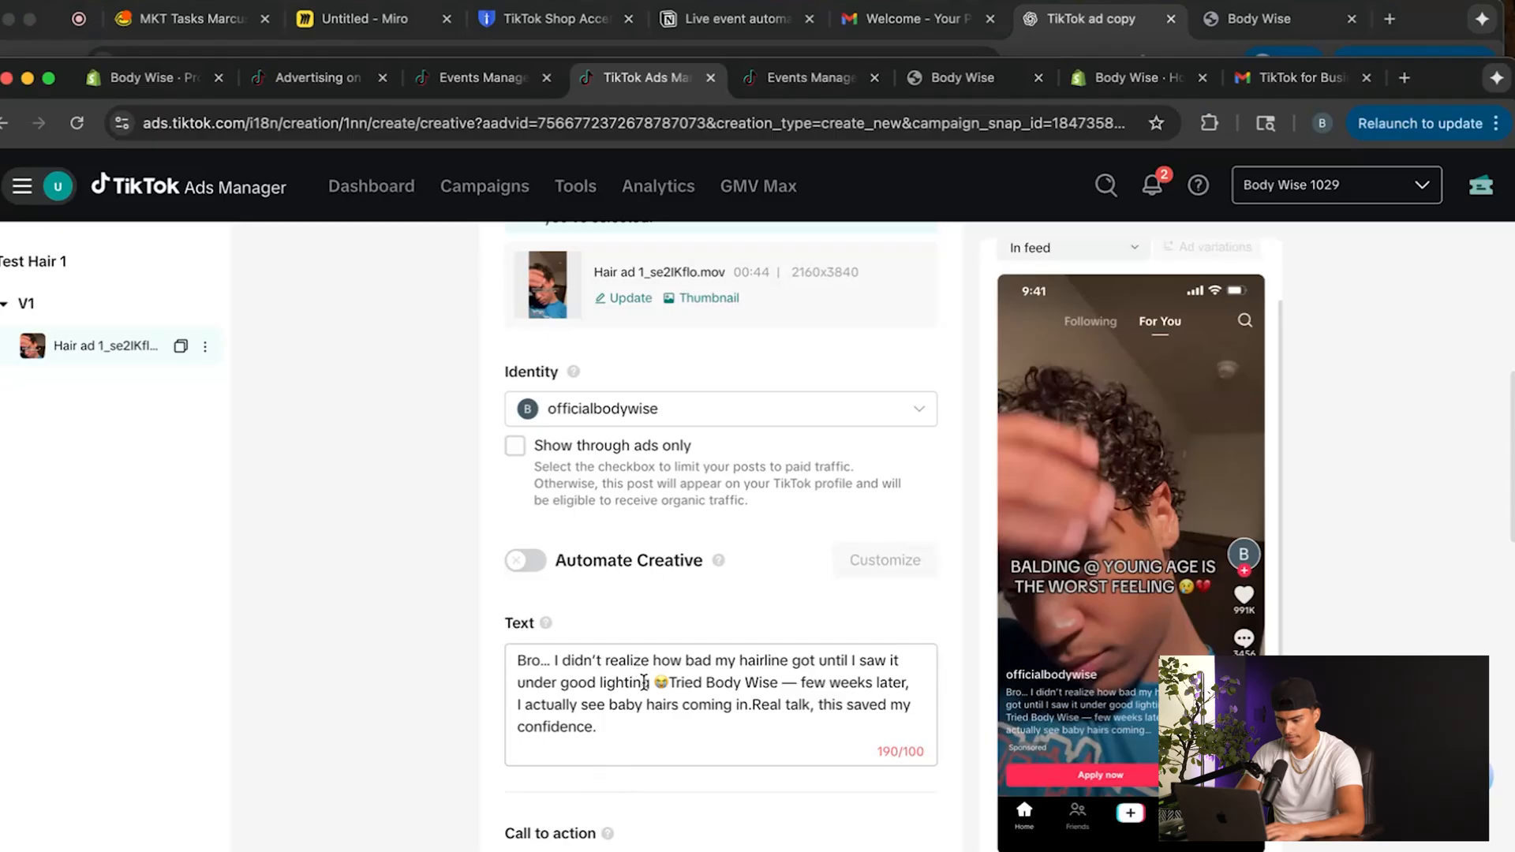
Return to the ChatGPT conversation and send the follow-up "make less than 100 characters".
{"action": "left_click", "coordinate": [1107, 30]}
{"action": "left_click", "coordinate": [708, 842]}
{"action": "type", "text": "make les"}
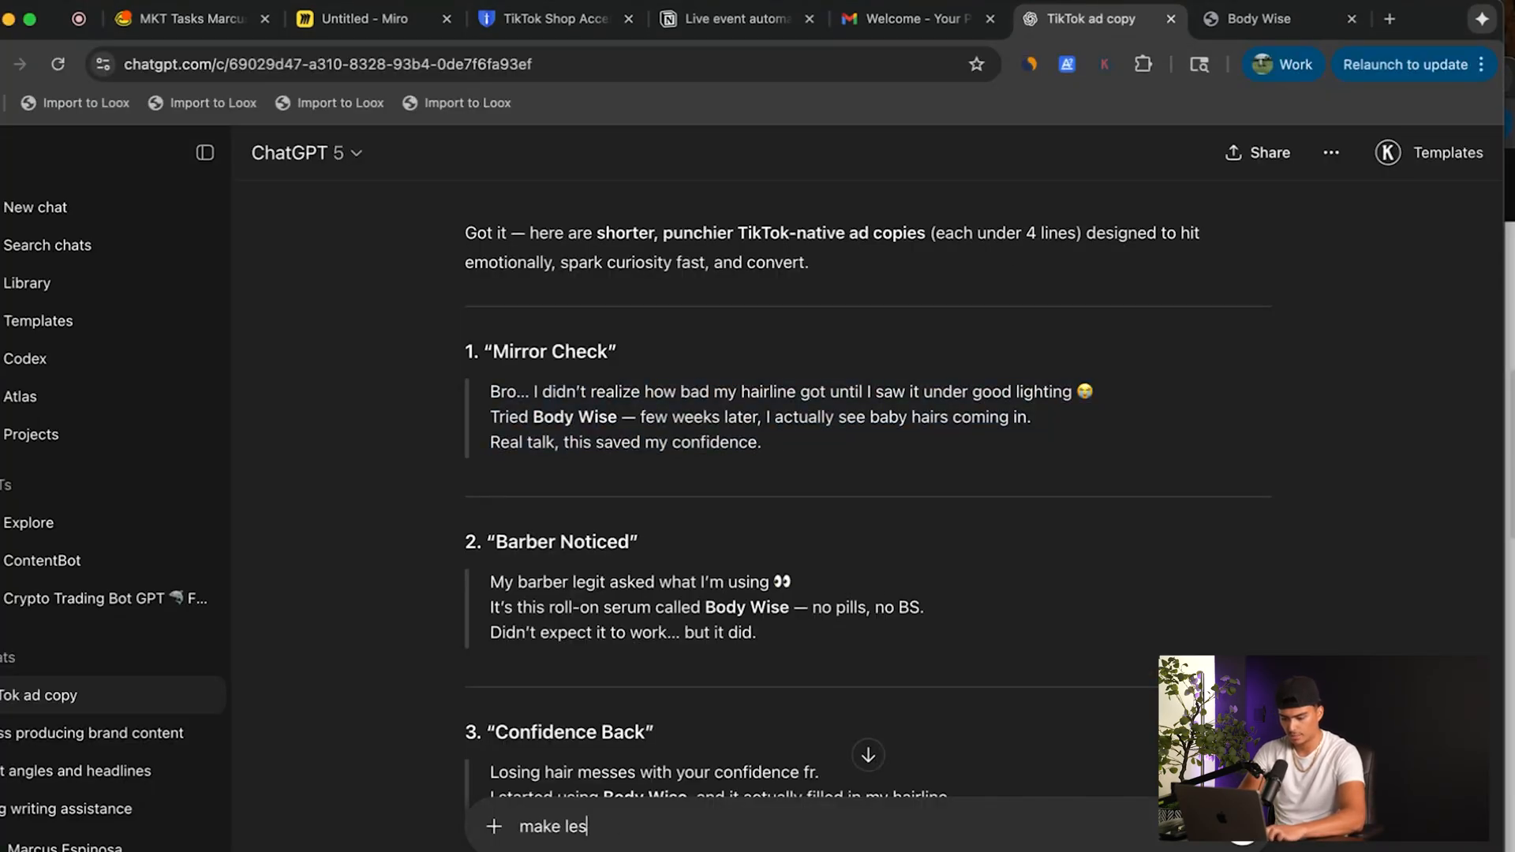
{"action": "type", "text": "s than 100 characters"}
{"action": "key", "text": "Return"}
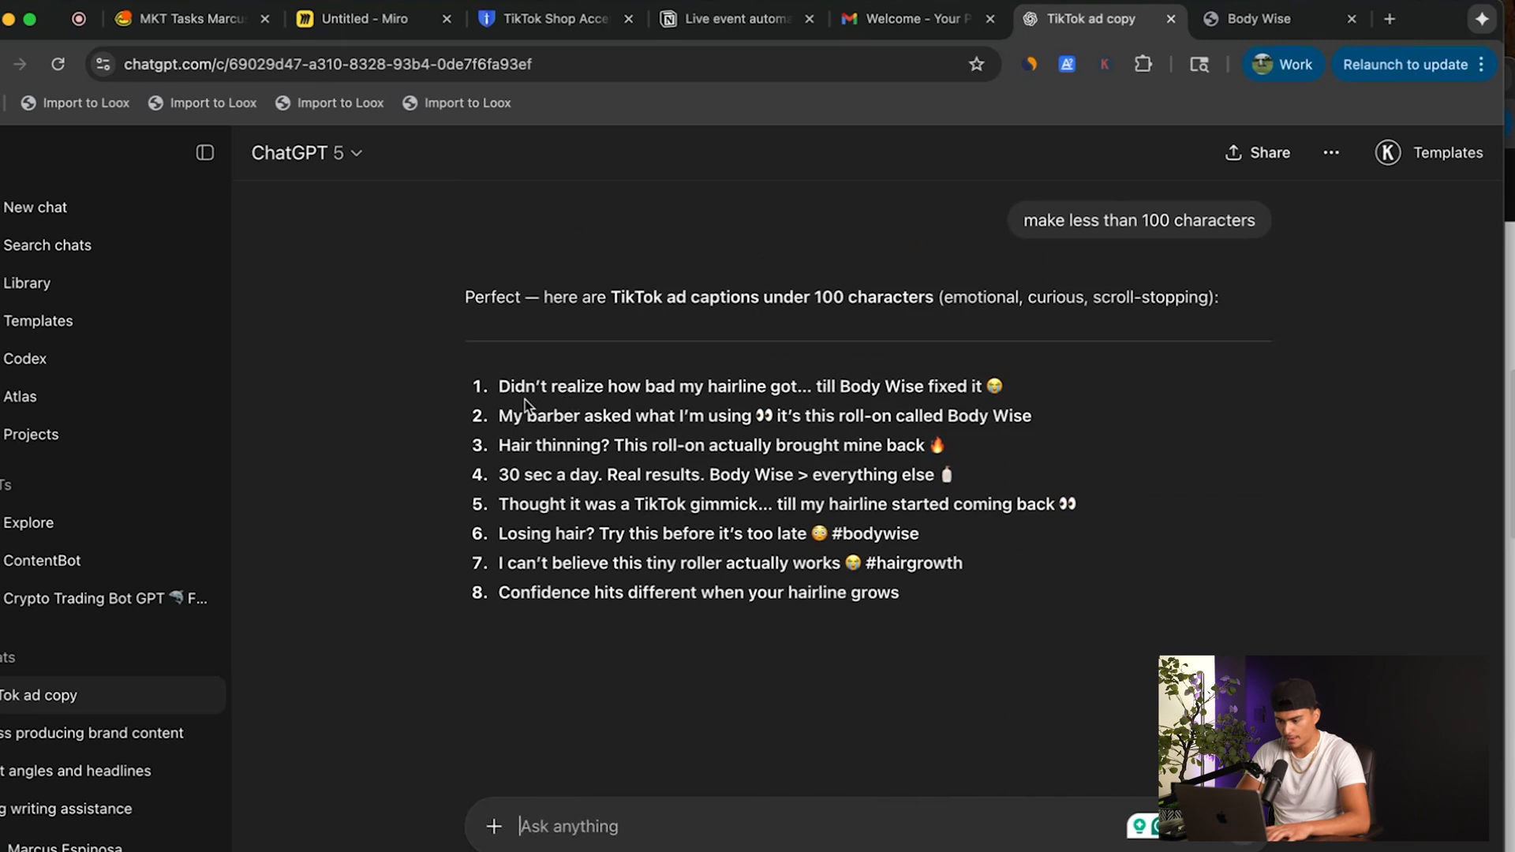
Replace the ad text in TikTok Ads Manager with ChatGPT's first caption, "Didn't realize how bad my hairline got… till Body Wise fixed it 😭".
{"action": "left_click_drag", "start_coordinate": [497, 387], "coordinate": [1010, 382]}
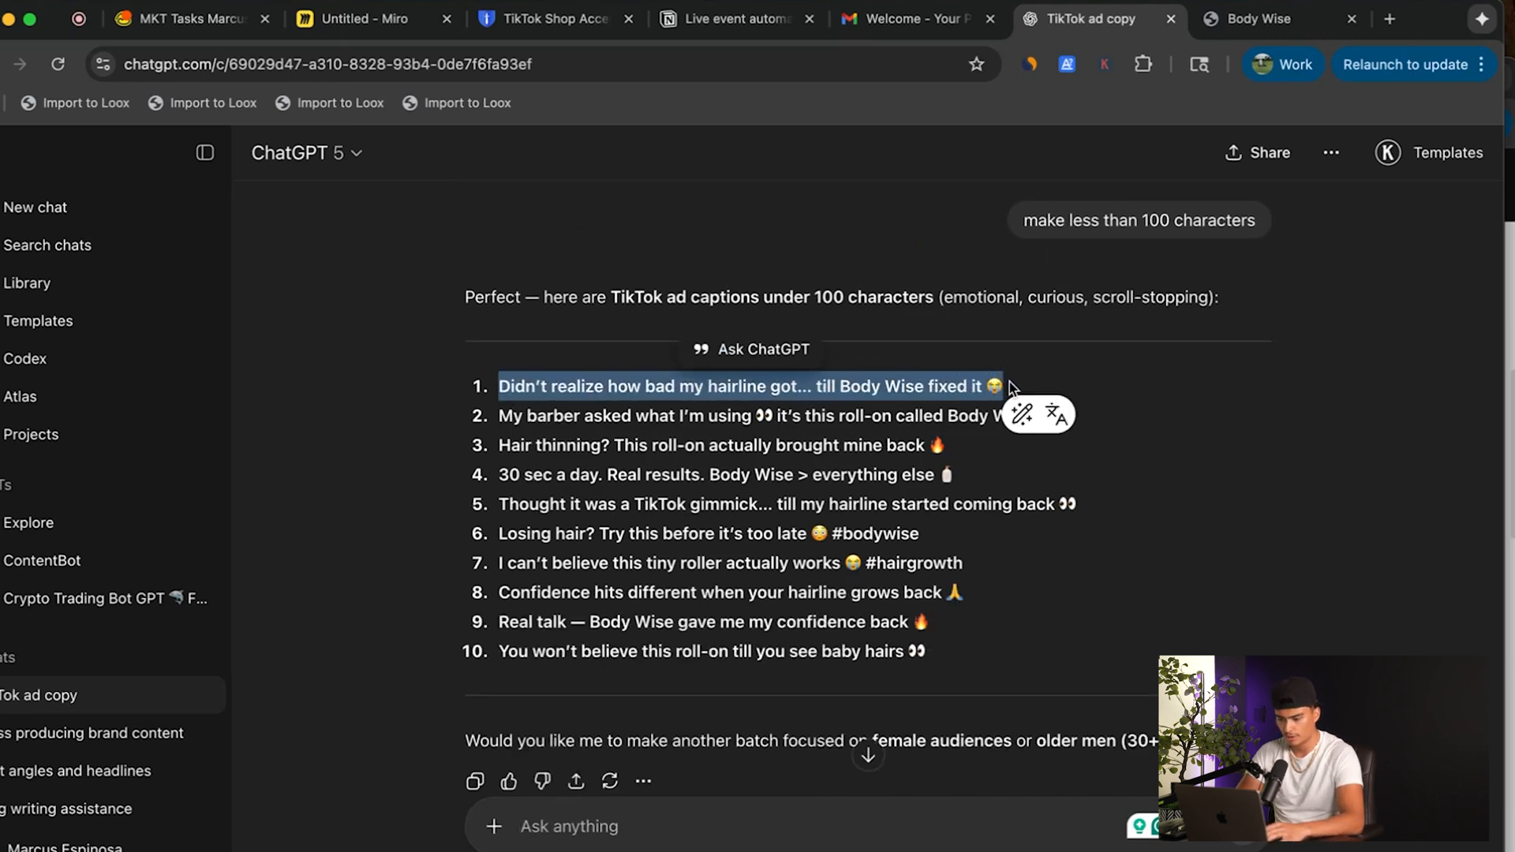
{"action": "key", "text": "super+grave"}
{"action": "left_click_drag", "start_coordinate": [640, 755], "coordinate": [453, 619]}
{"action": "key", "text": "BackSpace"}
{"action": "type", "text": "Didn’t realize how bad my hairline got… till Body Wise fixed it 😭"}
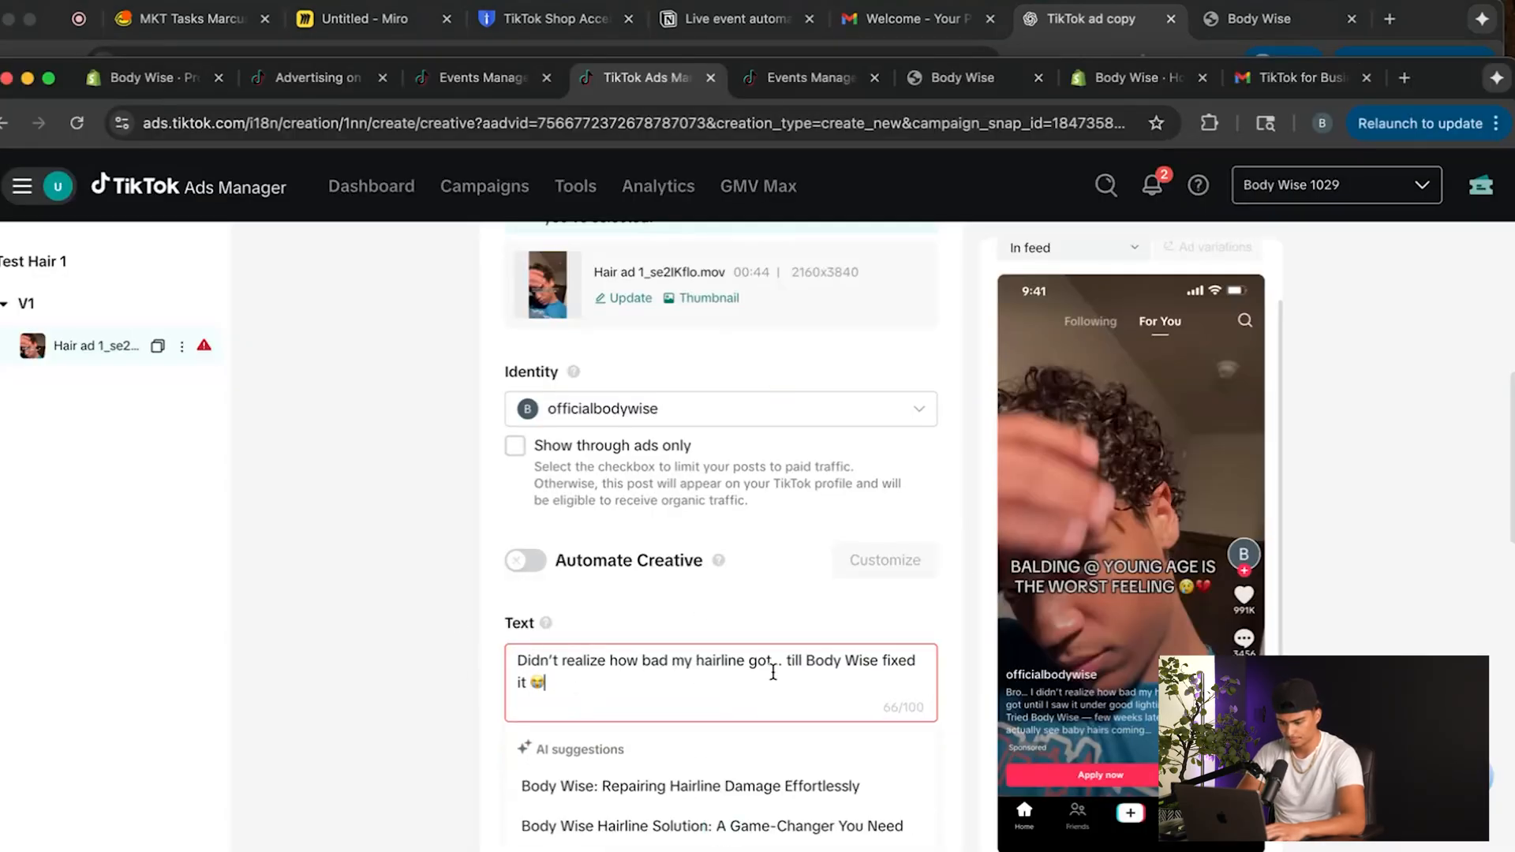
{"action": "scroll", "coordinate": [821, 631], "scroll_direction": "down", "scroll_amount": 1}
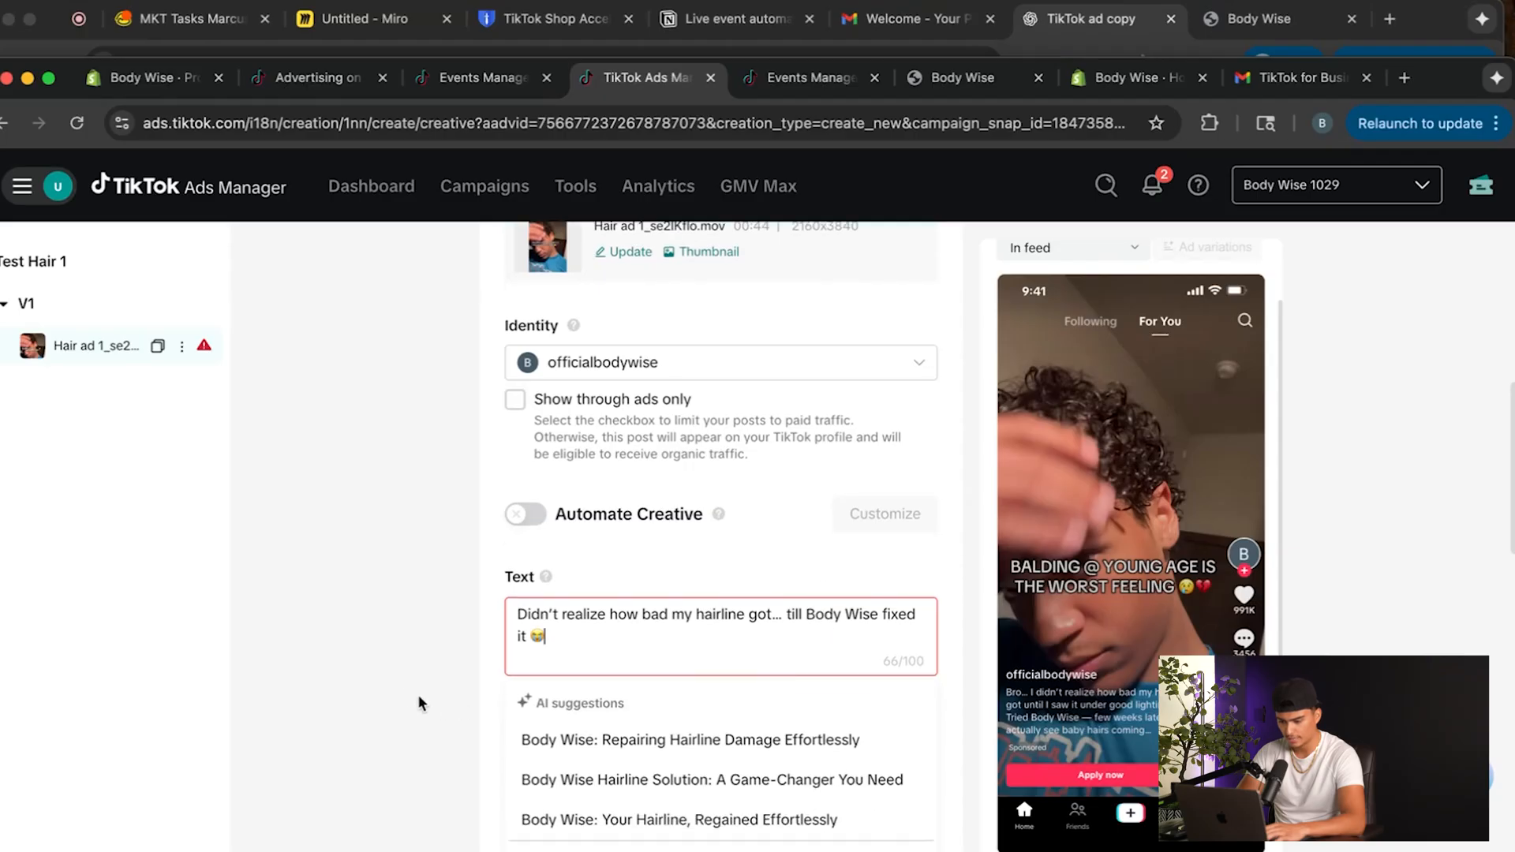
{"action": "left_click", "coordinate": [406, 696]}
Clear the preselected call-to-action options, choose only Shop now, and remove the emoji from the ad text.
{"action": "scroll", "coordinate": [599, 740], "scroll_direction": "down", "scroll_amount": 2}
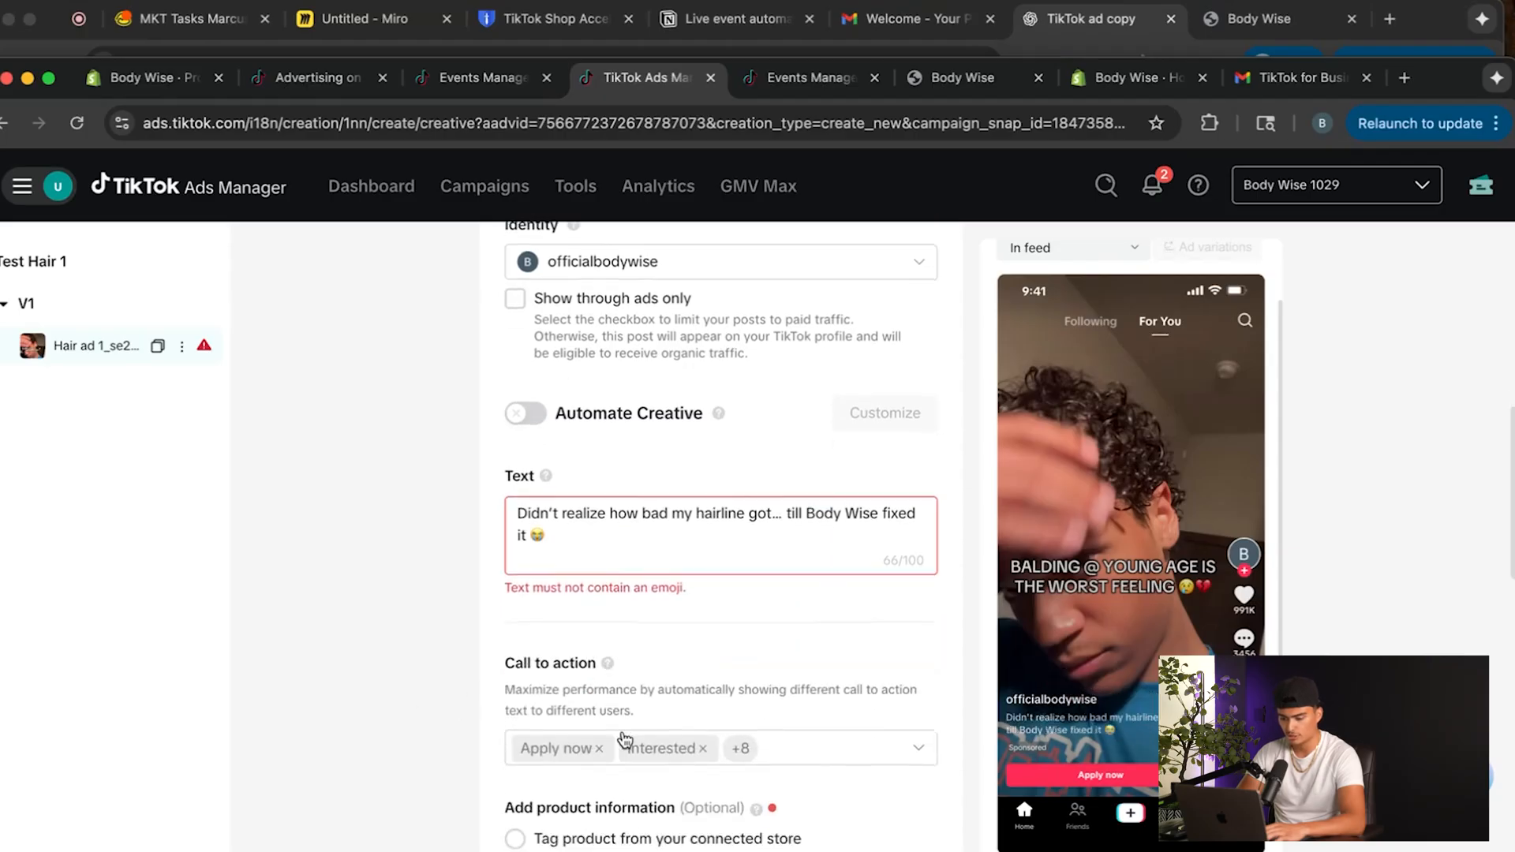
{"action": "left_click", "coordinate": [915, 748]}
{"action": "scroll", "coordinate": [632, 703], "scroll_direction": "down", "scroll_amount": 1}
{"action": "left_click", "coordinate": [600, 672]}
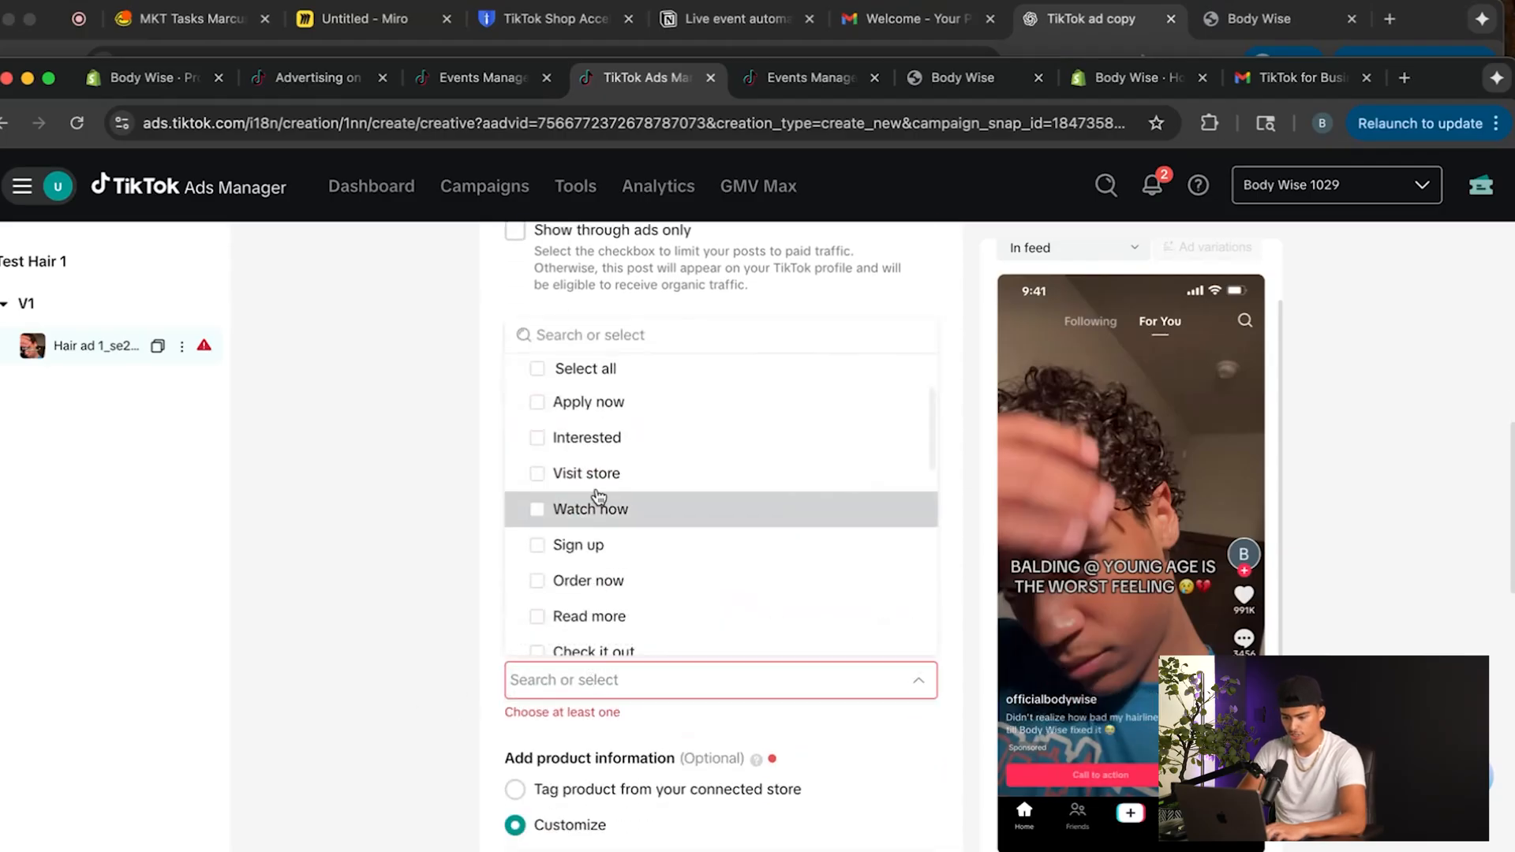
{"action": "type", "text": "sh"}
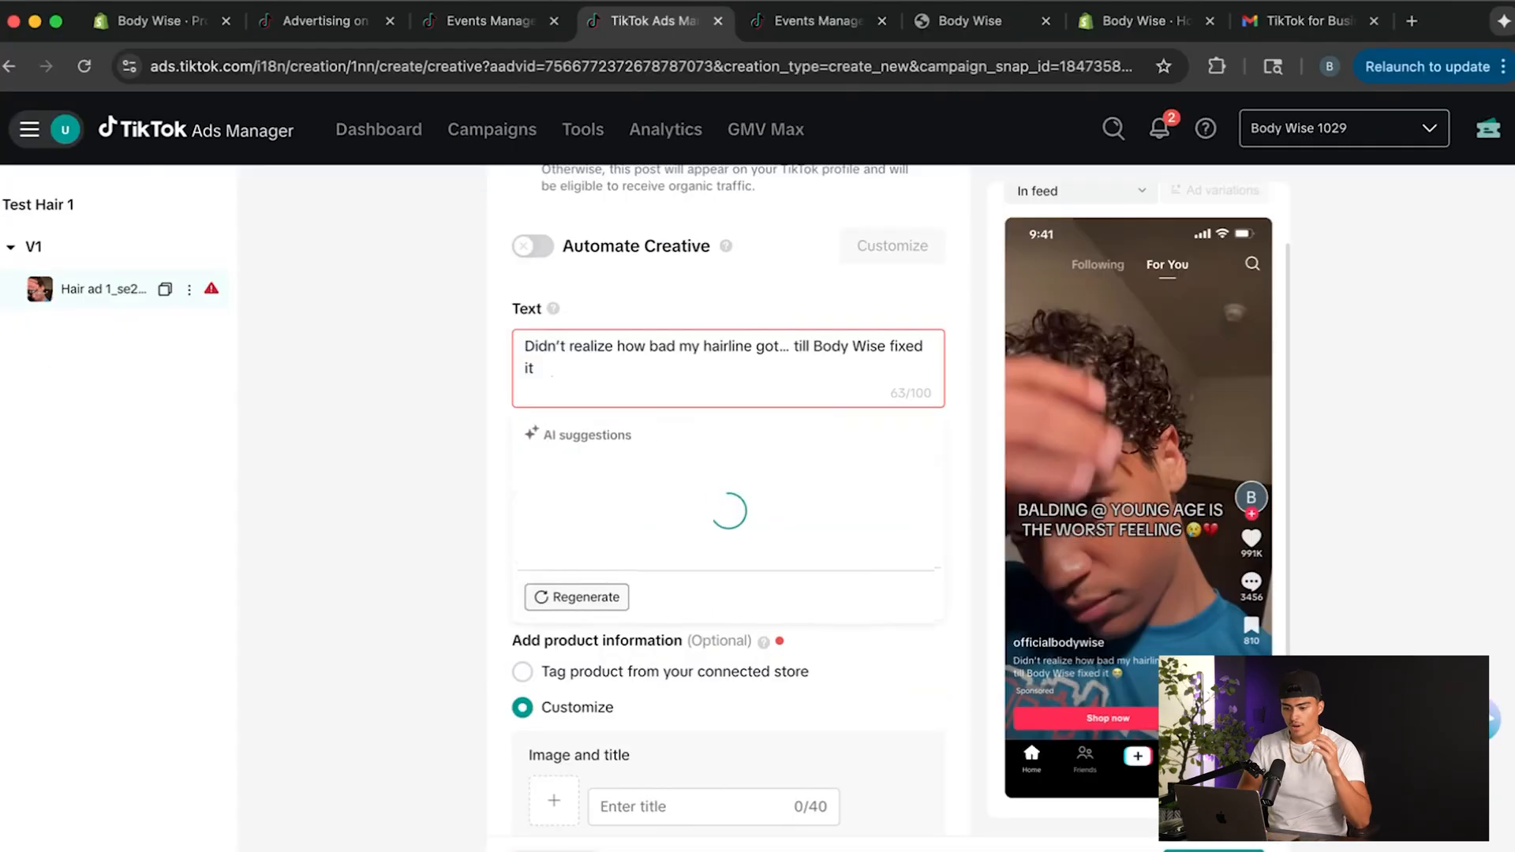
{"action": "left_click", "coordinate": [397, 414]}
{"action": "scroll", "coordinate": [532, 531], "scroll_direction": "up", "scroll_amount": 1}
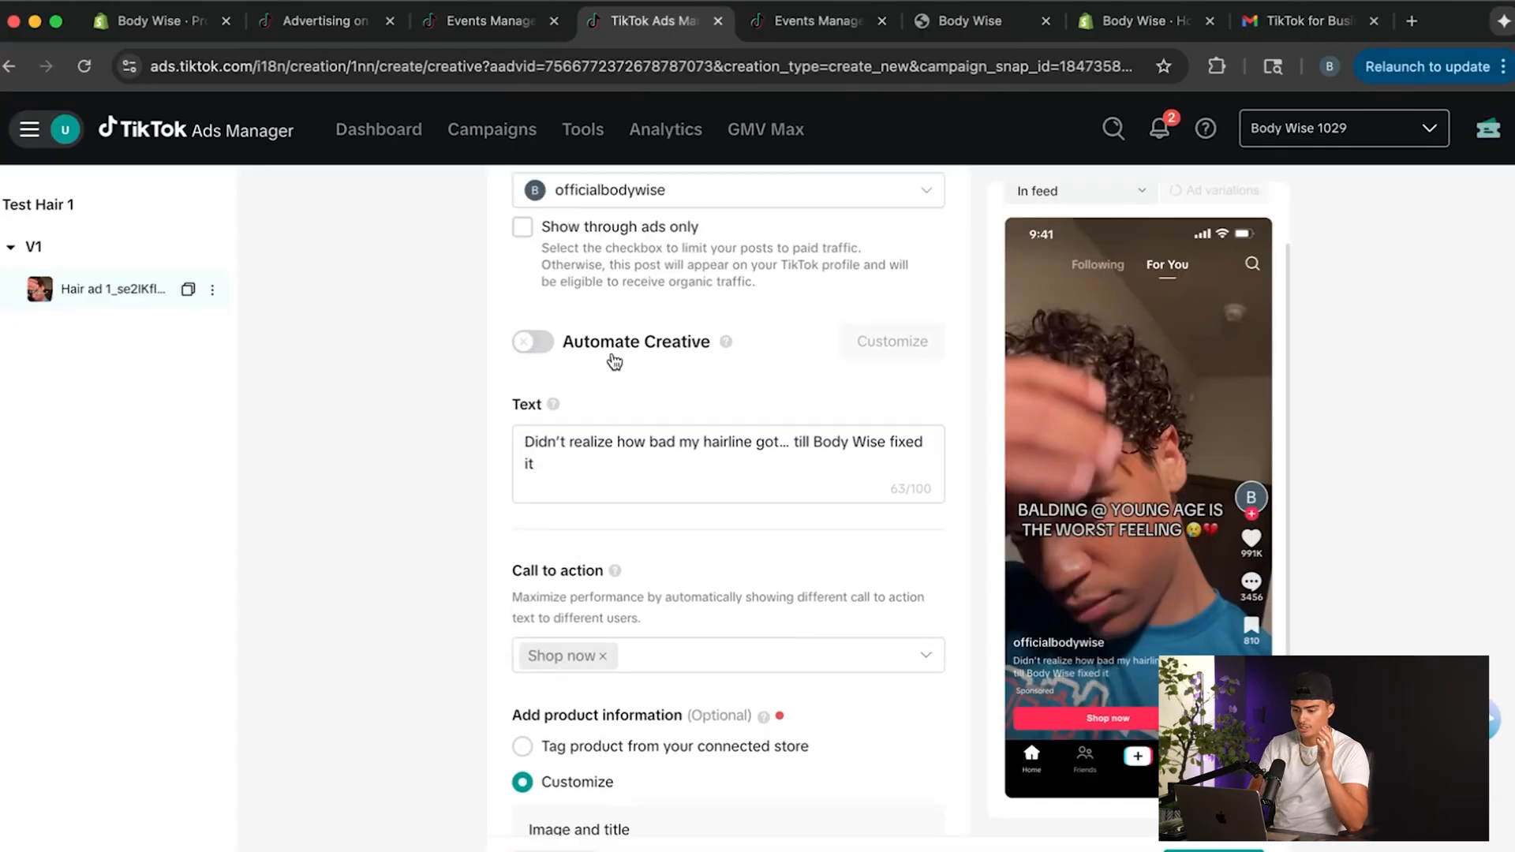
Leave the optional product information empty and copy the Body Wise store address from its open browser tab for the destination URL.
{"action": "scroll", "coordinate": [652, 473], "scroll_direction": "down", "scroll_amount": 2}
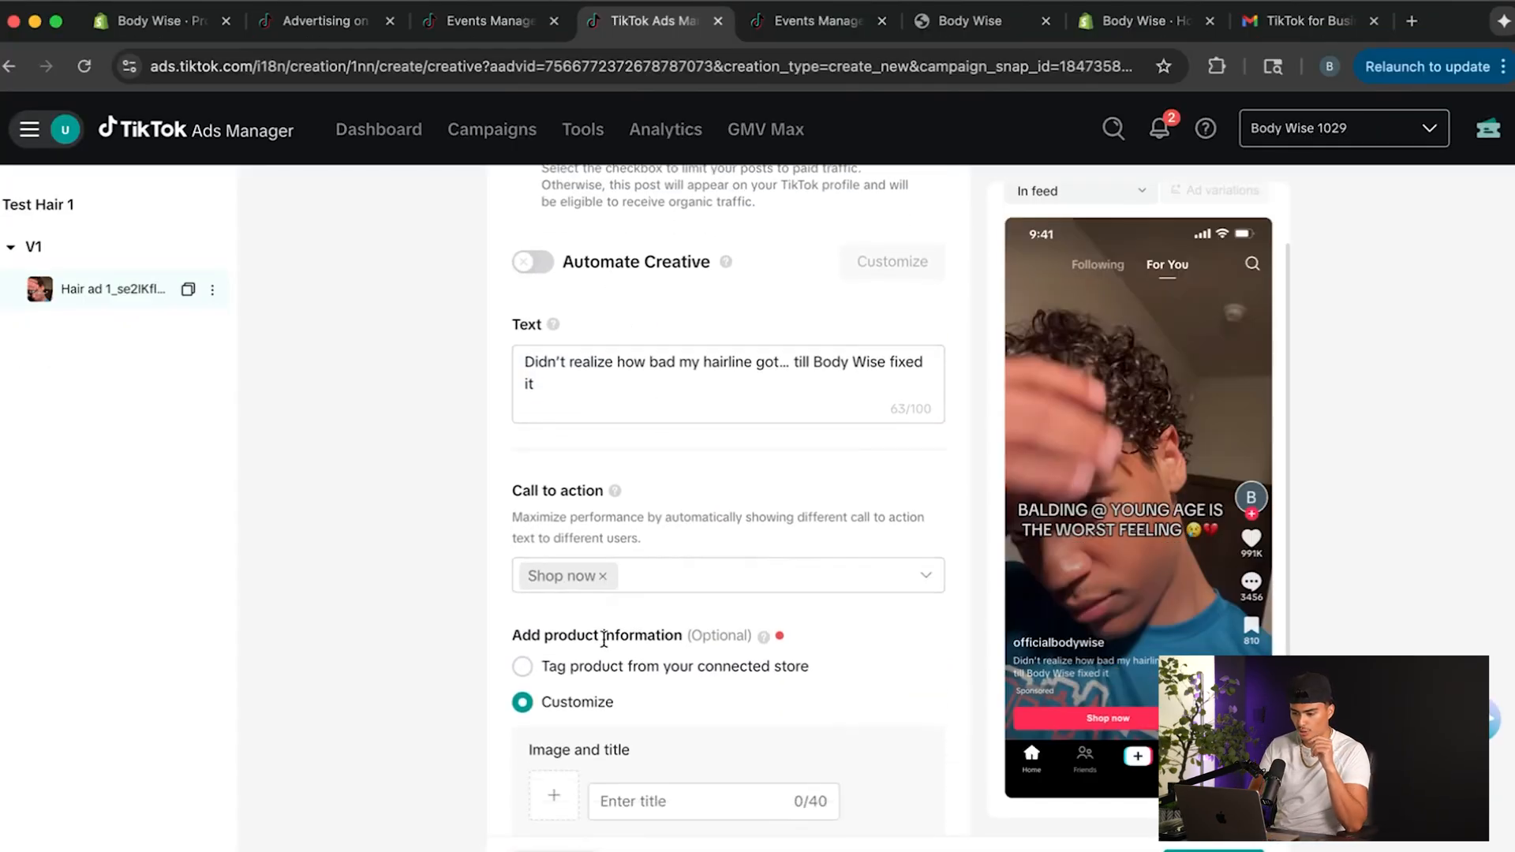
{"action": "scroll", "coordinate": [671, 604], "scroll_direction": "down", "scroll_amount": 4}
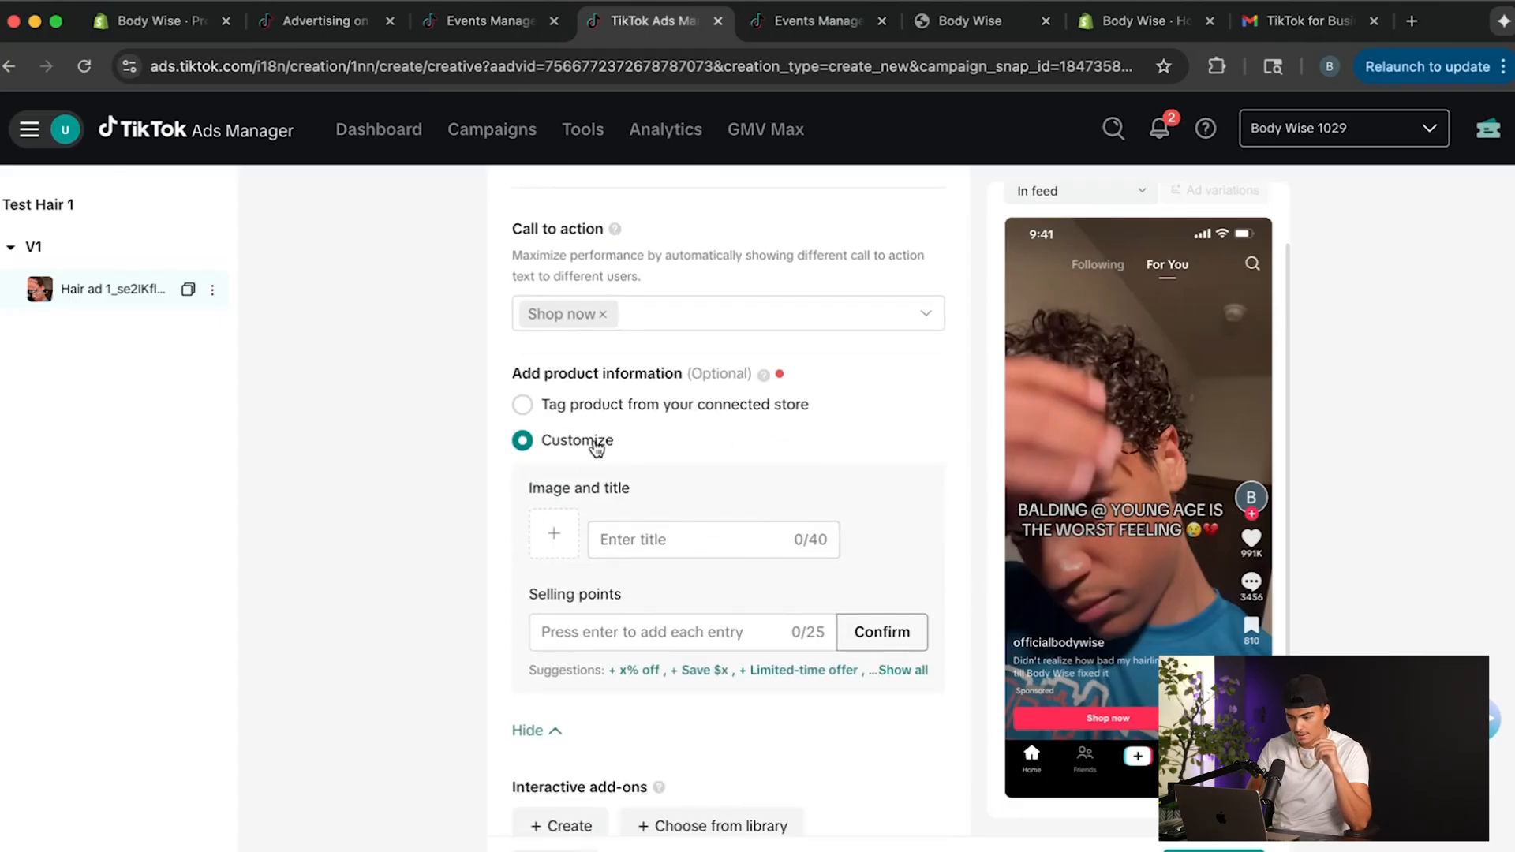
{"action": "scroll", "coordinate": [691, 450], "scroll_direction": "down", "scroll_amount": 5}
{"action": "scroll", "coordinate": [832, 518], "scroll_direction": "down", "scroll_amount": 3}
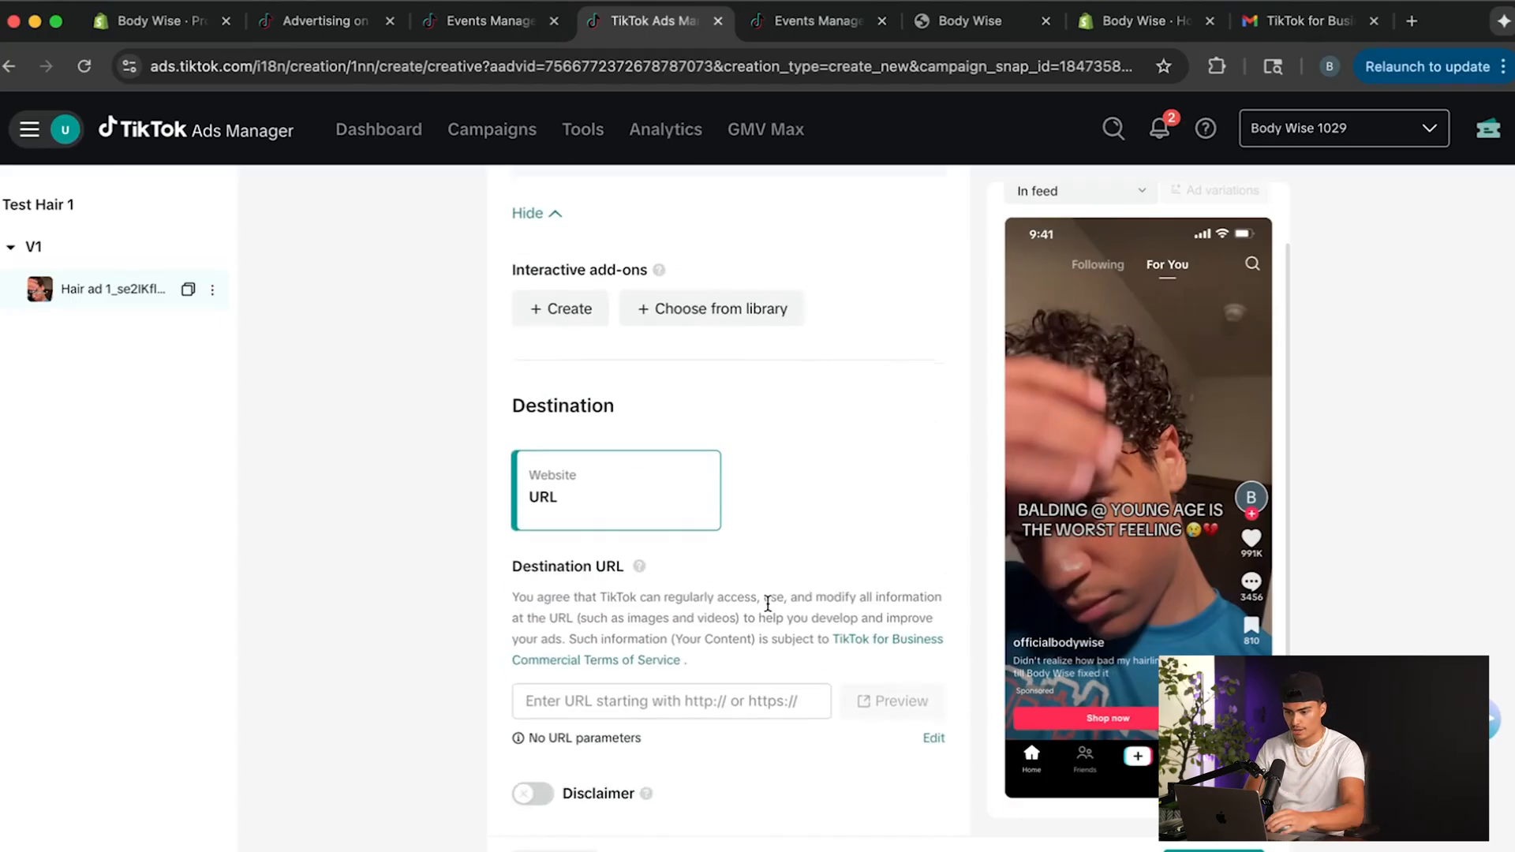
{"action": "left_click", "coordinate": [643, 699]}
{"action": "left_click", "coordinate": [971, 21]}
{"action": "left_click", "coordinate": [663, 66]}
{"action": "key", "text": "super+c"}
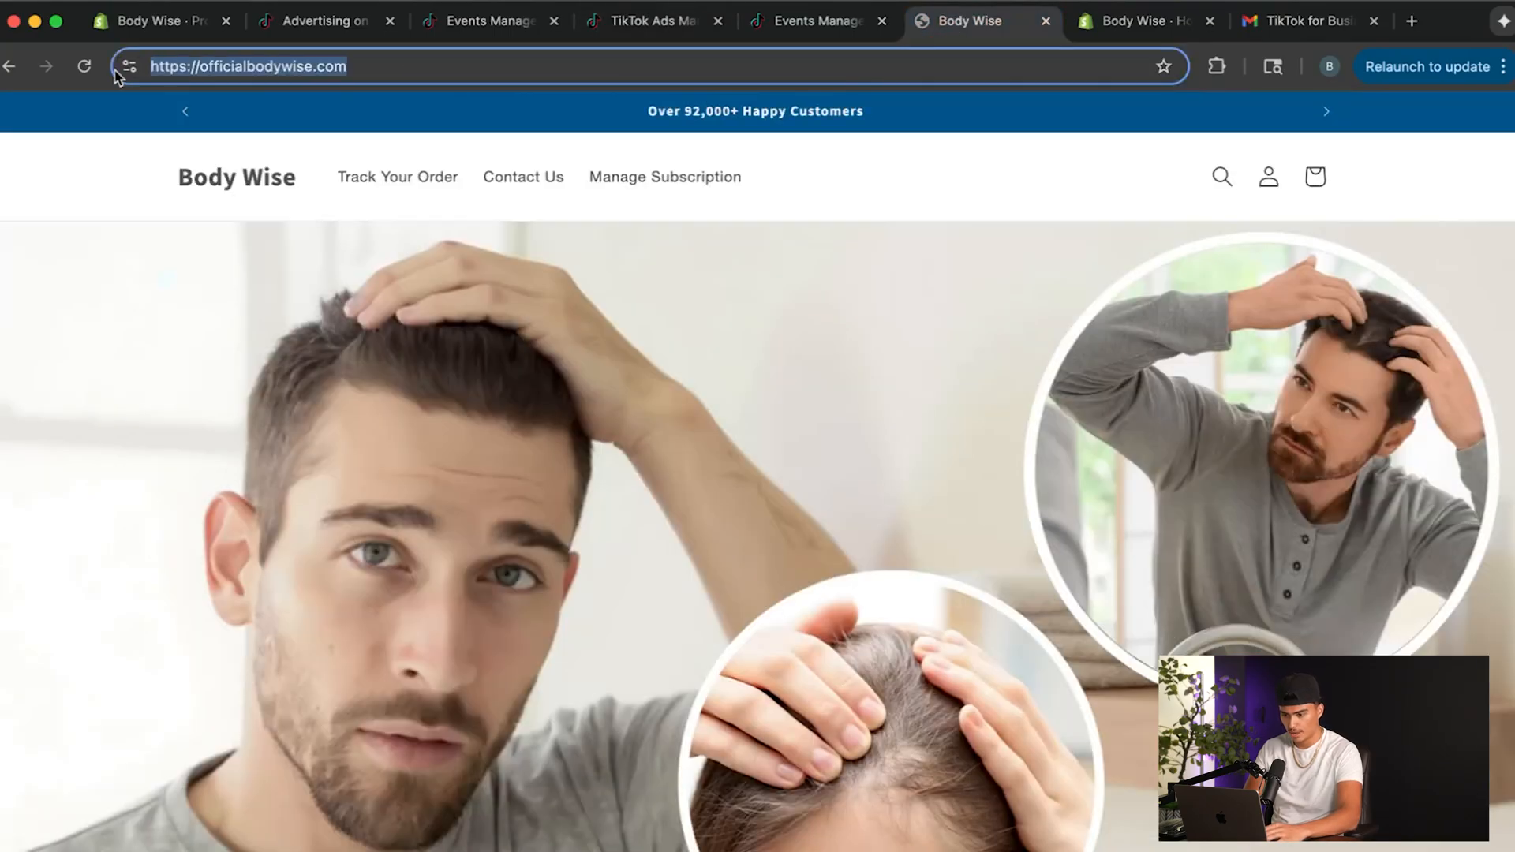
{"action": "left_click", "coordinate": [805, 23]}
{"action": "left_click", "coordinate": [653, 24]}
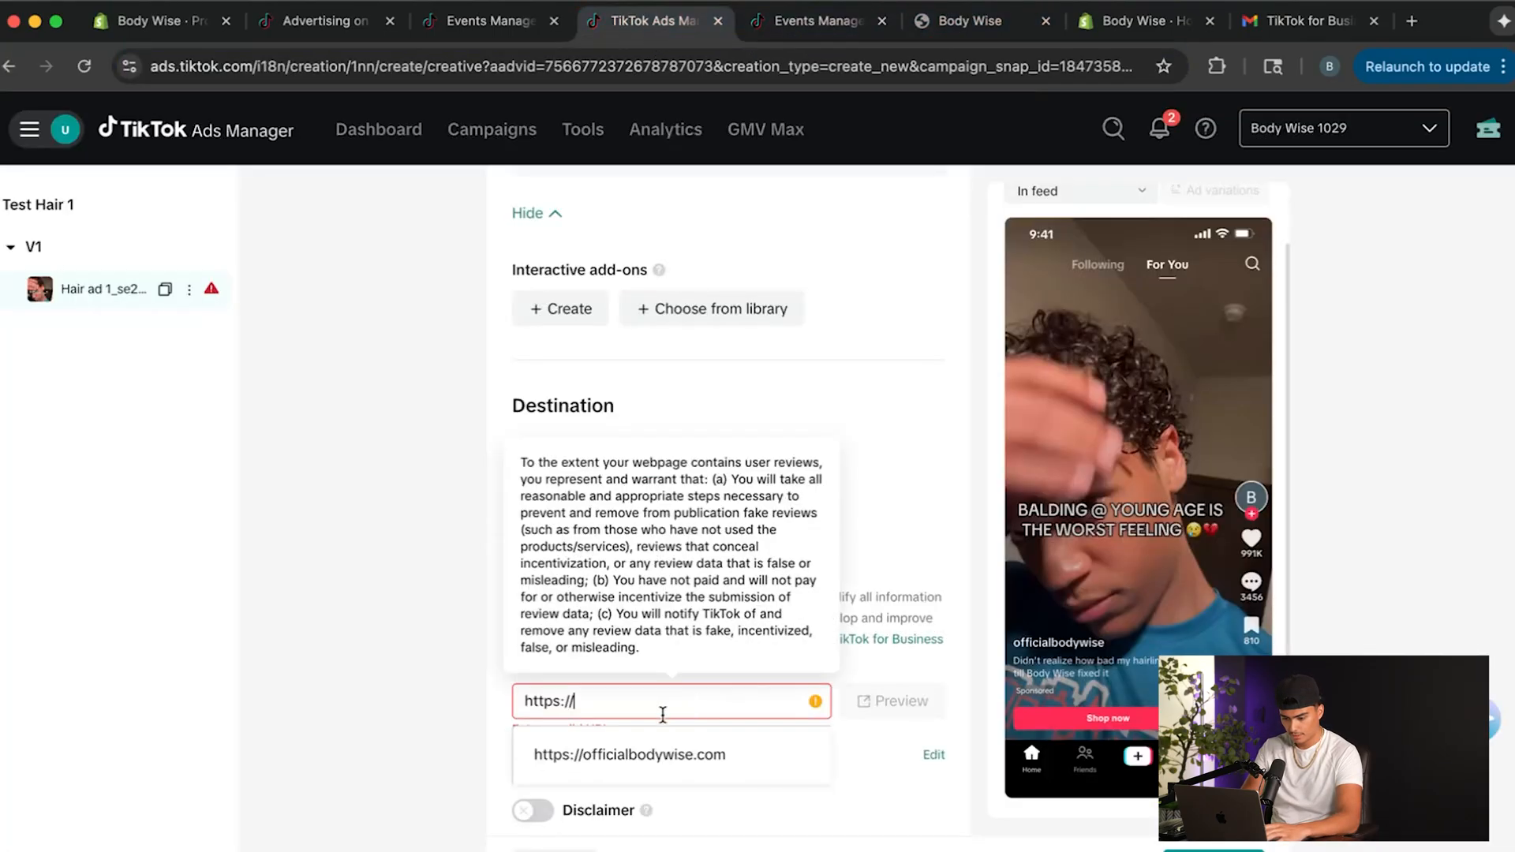
{"action": "key", "text": "super+v"}
{"action": "left_click_drag", "start_coordinate": [584, 702], "coordinate": [420, 707]}
{"action": "key", "text": "BackSpace"}
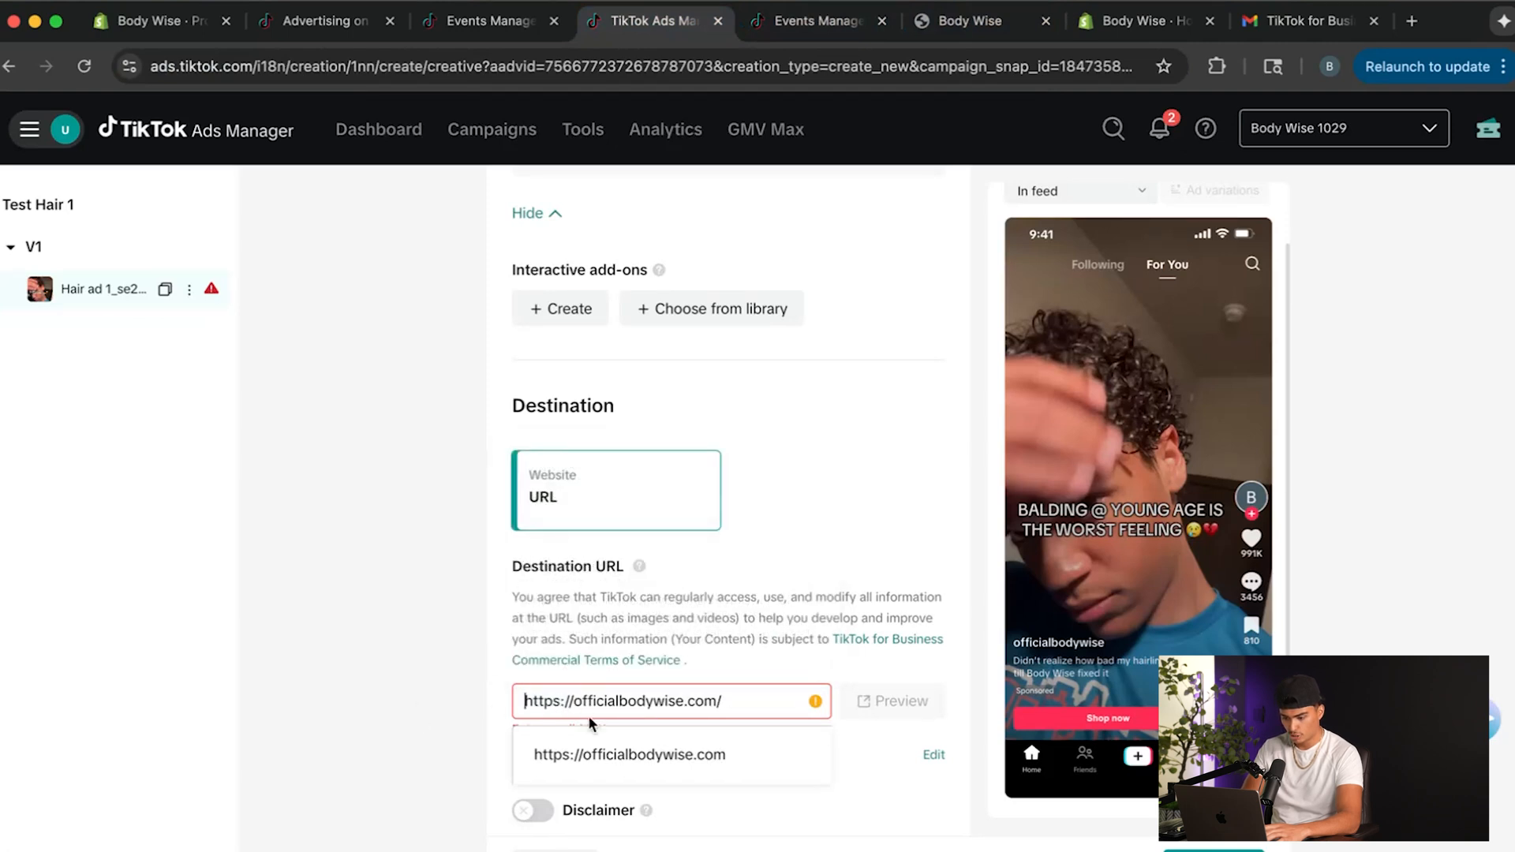
{"action": "left_click", "coordinate": [377, 785]}
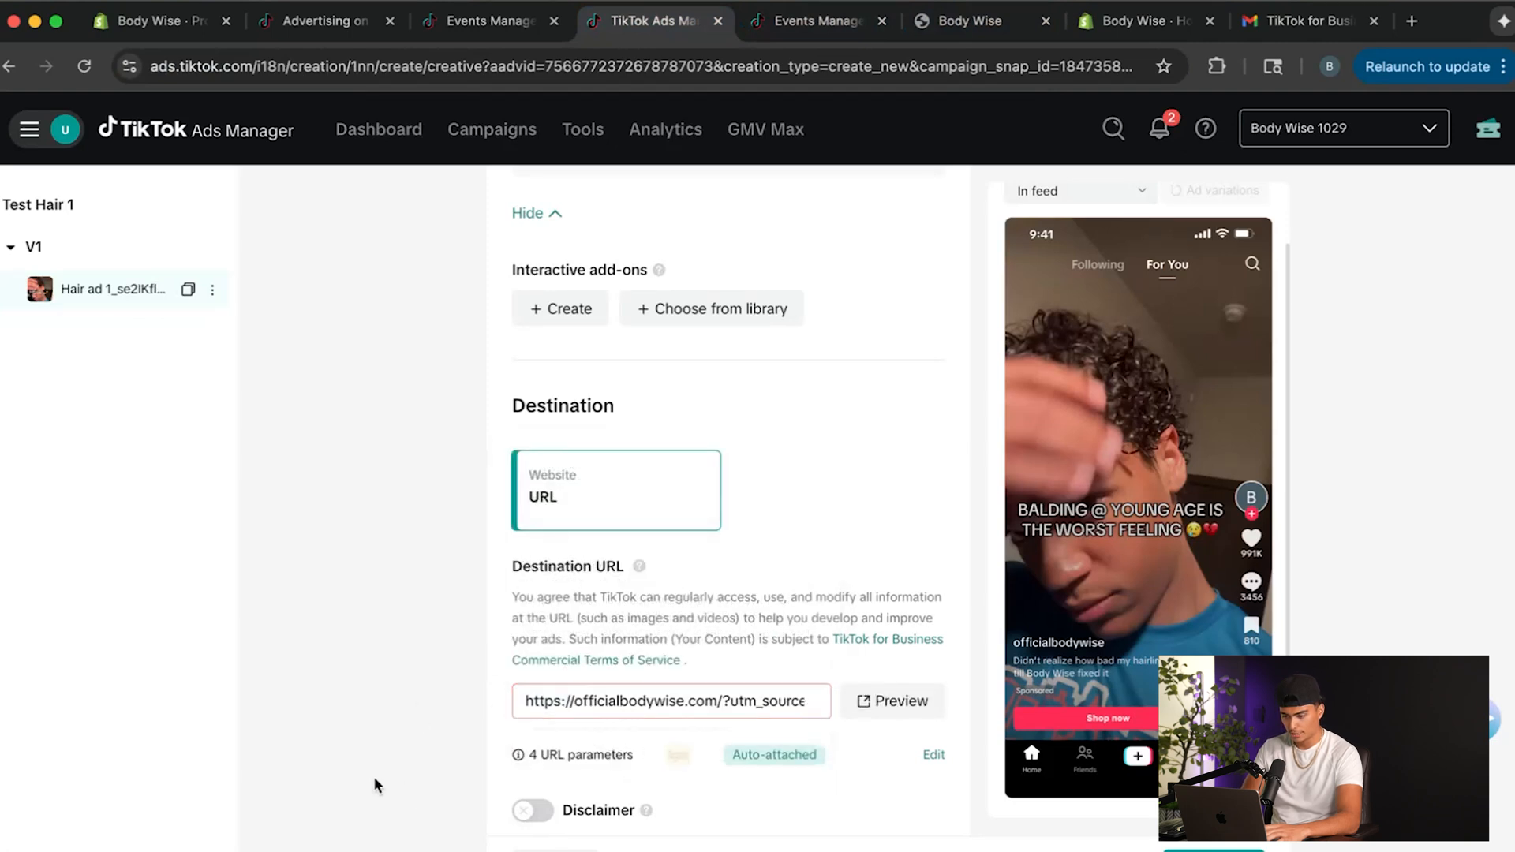
Preview the destination page, return to the ad setup and review the music-rights and ad-display authorization checkboxes.
{"action": "left_click", "coordinate": [901, 702]}
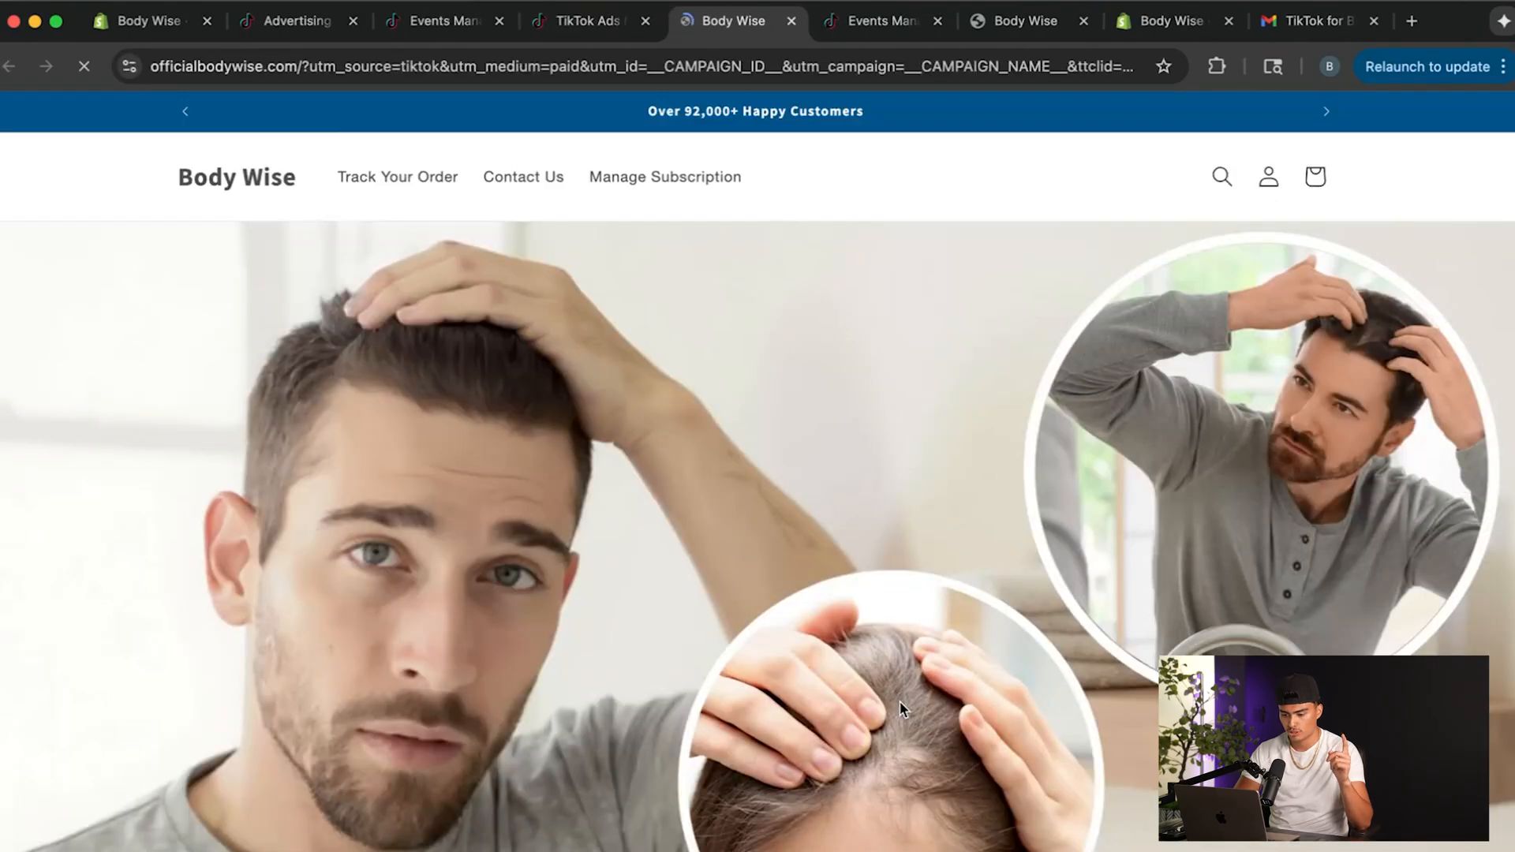
{"action": "left_click", "coordinate": [588, 21]}
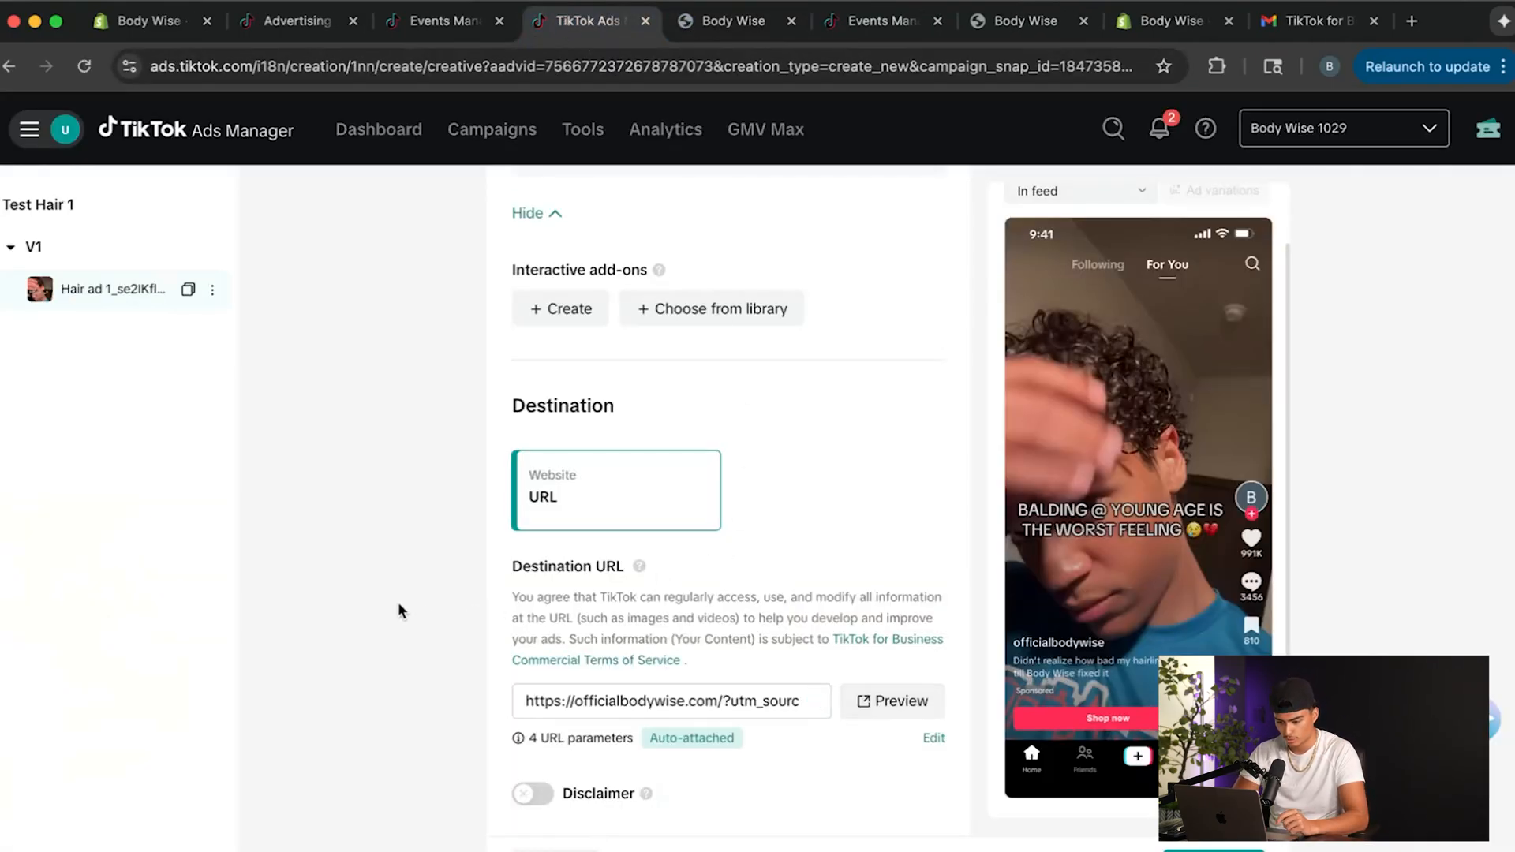
{"action": "scroll", "coordinate": [392, 596], "scroll_direction": "down", "scroll_amount": 5}
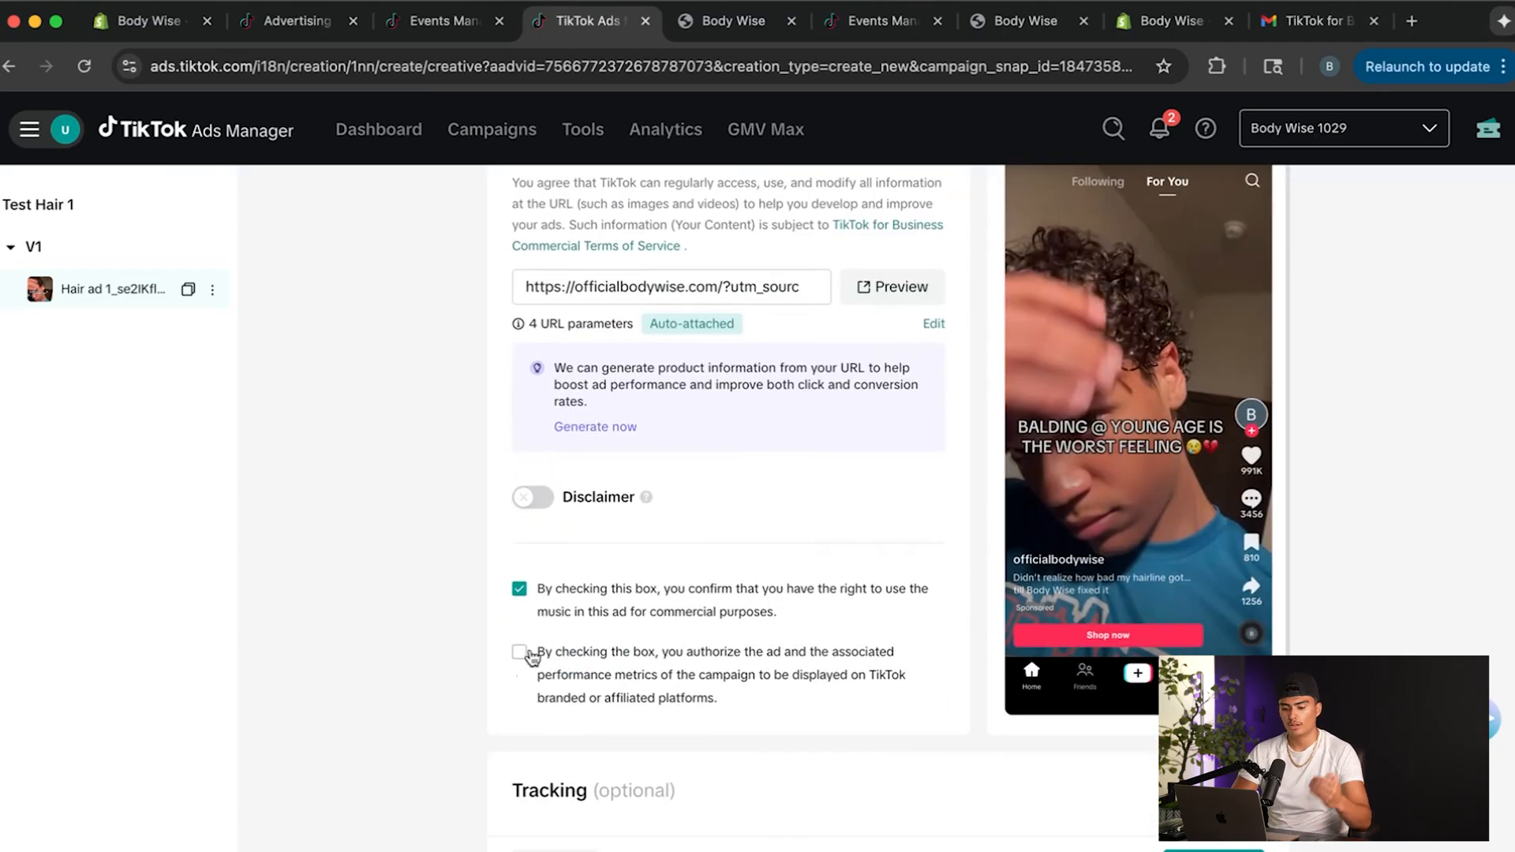
{"action": "scroll", "coordinate": [544, 659], "scroll_direction": "up", "scroll_amount": 1}
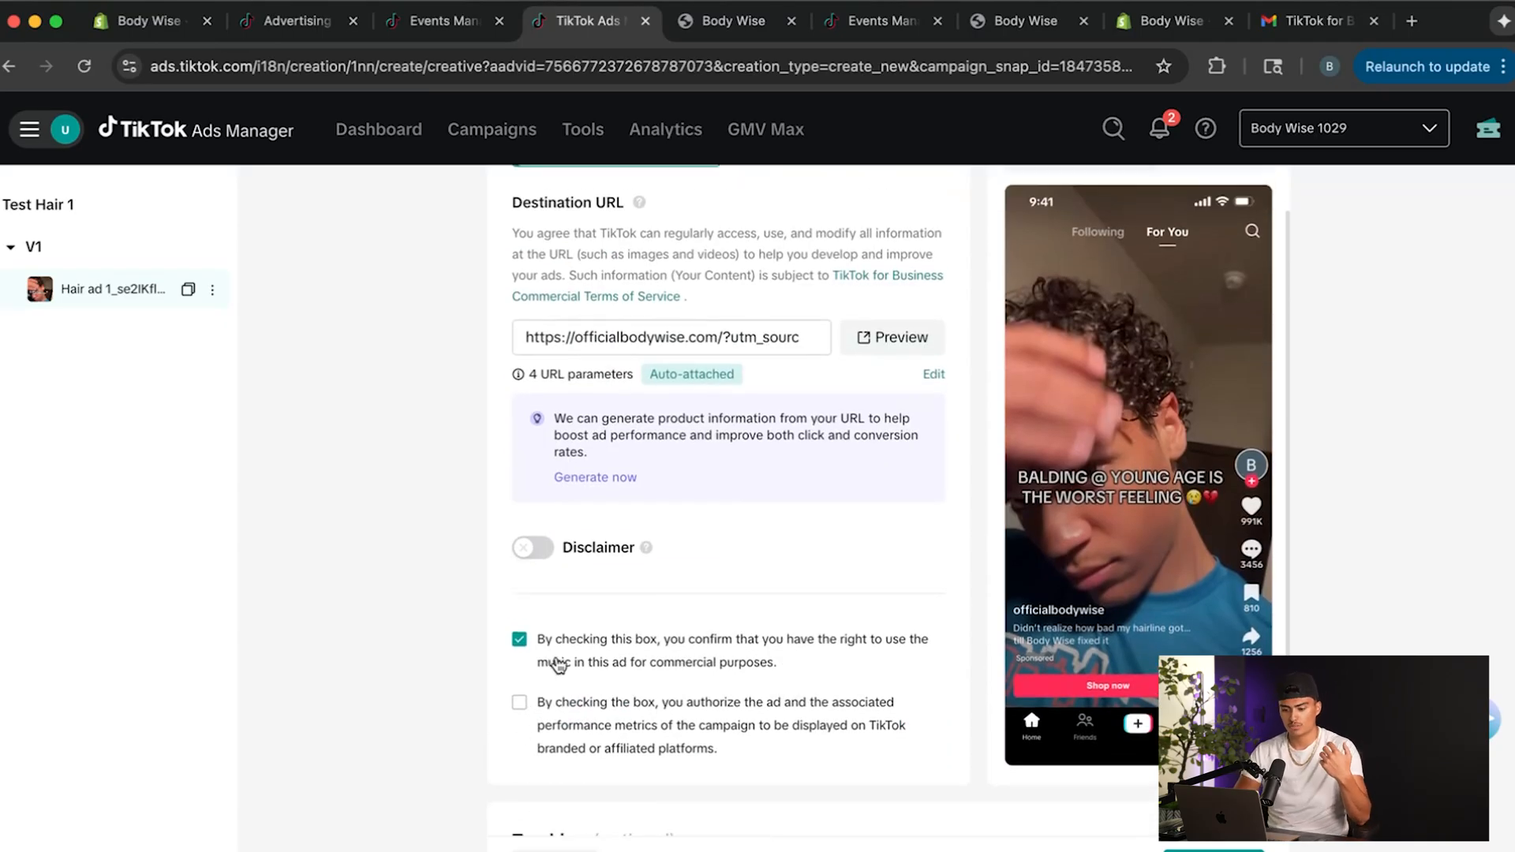
Authorize the ad and its performance metrics for display on TikTok branded or affiliated platforms, and leave the optional tracking URLs empty.
{"action": "scroll", "coordinate": [561, 668], "scroll_direction": "down", "scroll_amount": 1}
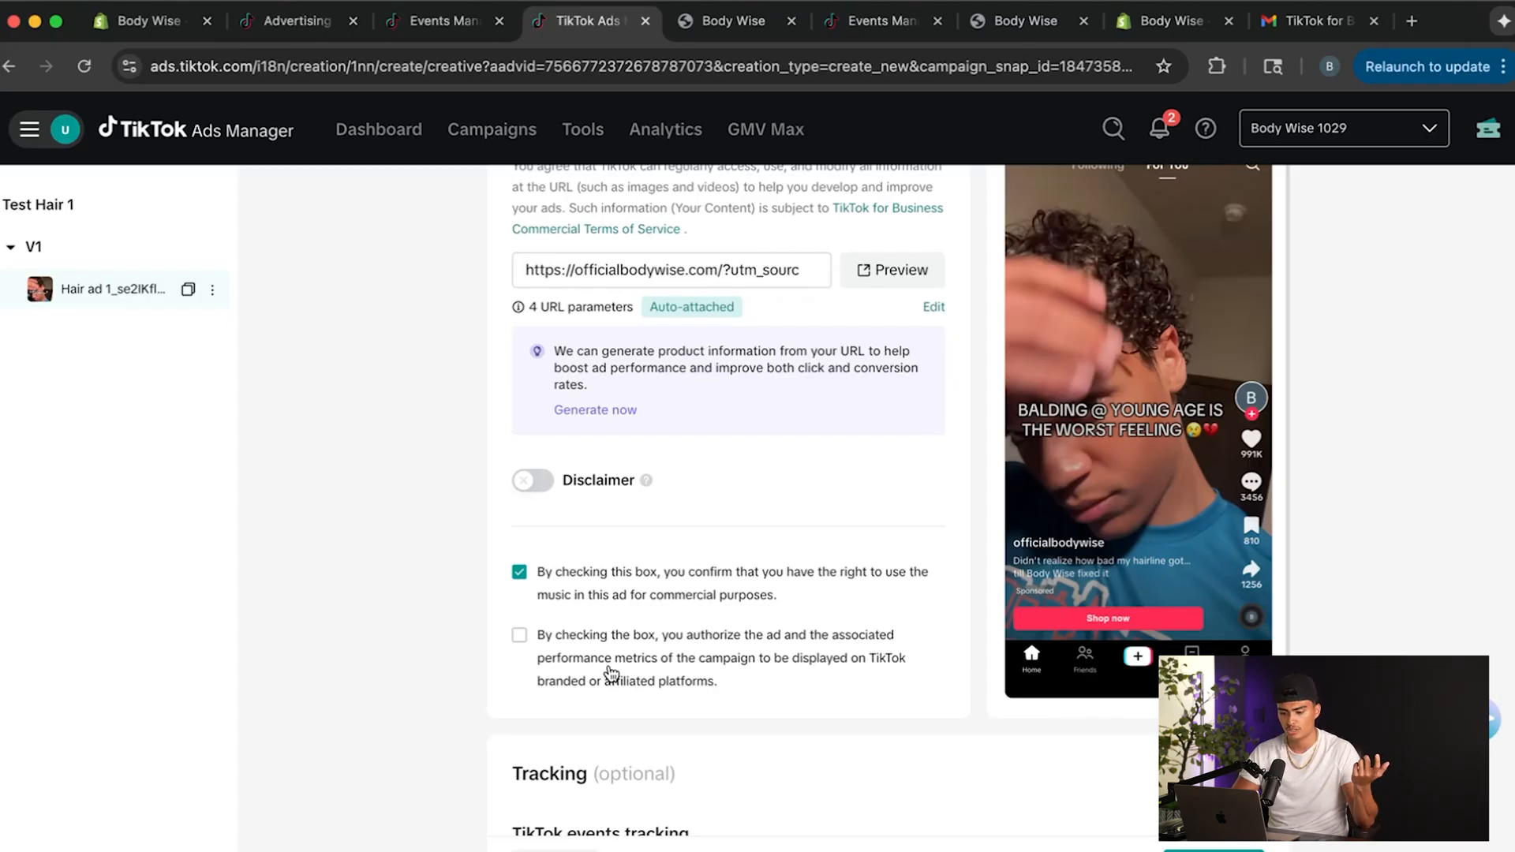
{"action": "left_click", "coordinate": [520, 636]}
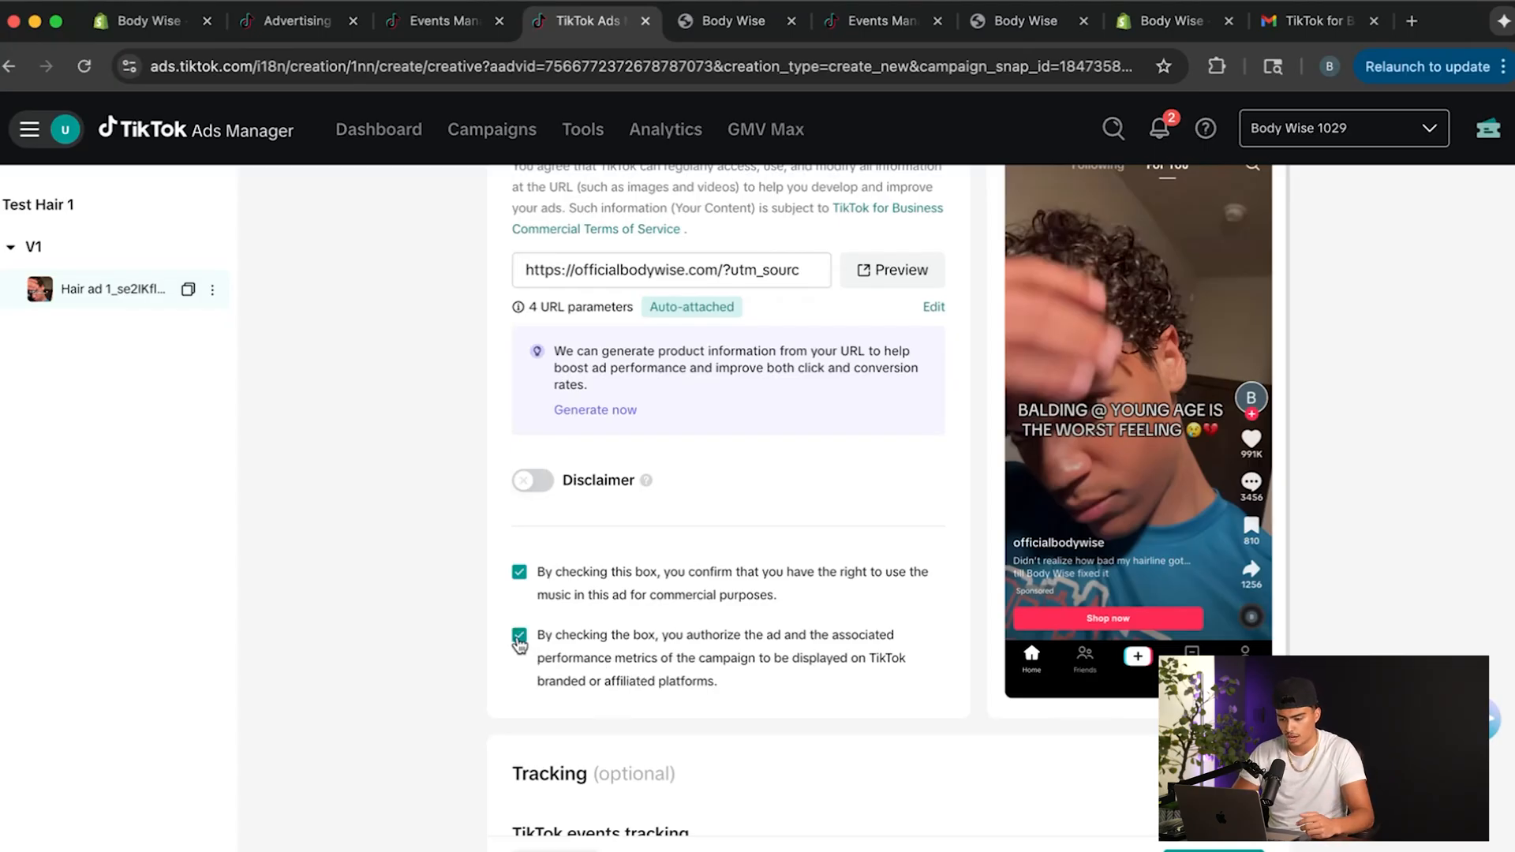
{"action": "left_click", "coordinate": [519, 637]}
{"action": "scroll", "coordinate": [634, 637], "scroll_direction": "down", "scroll_amount": 5}
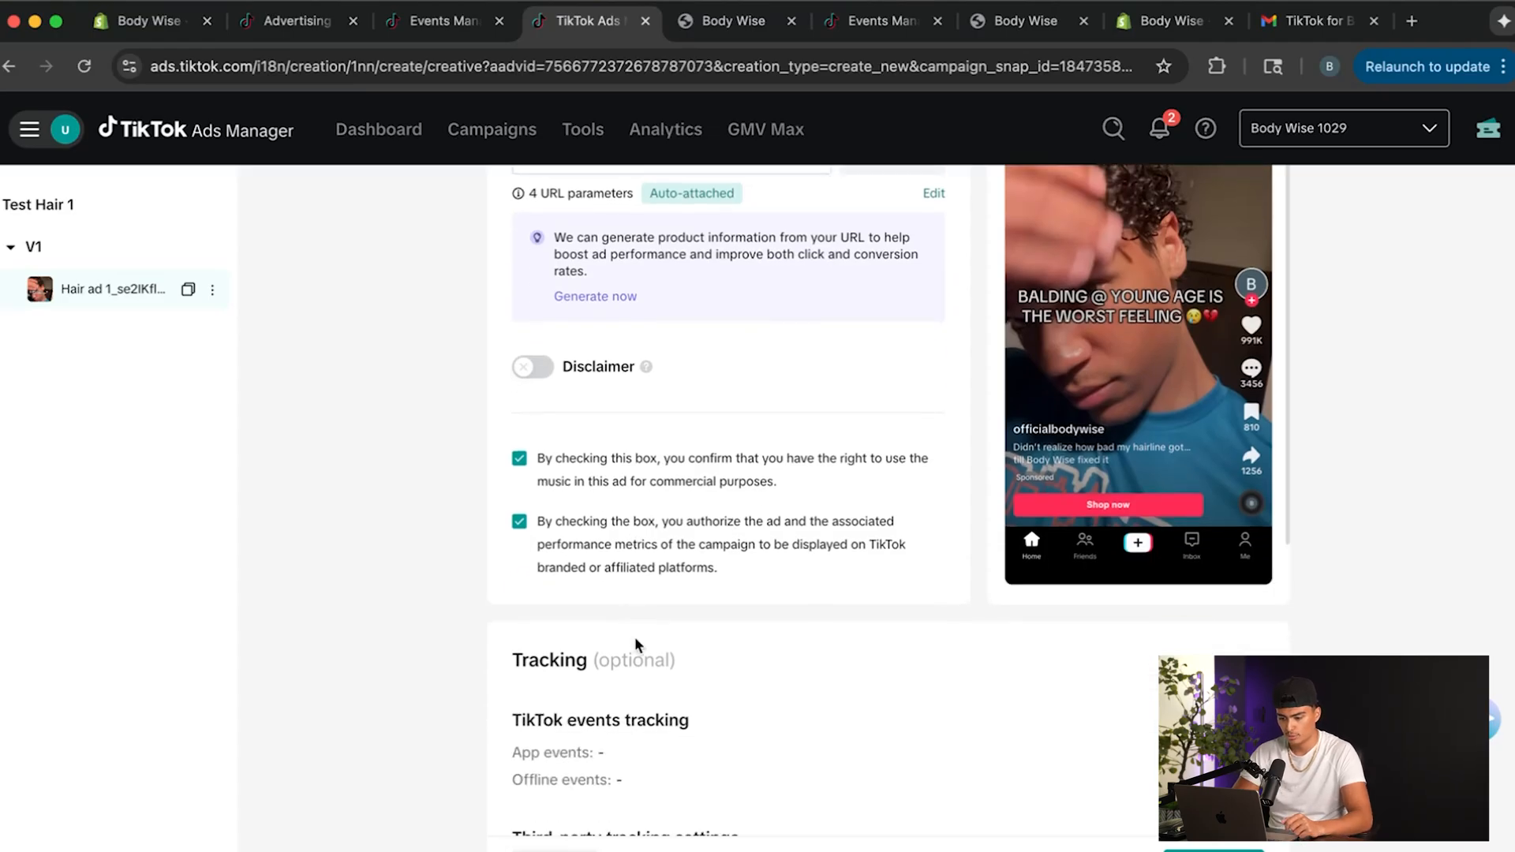
{"action": "scroll", "coordinate": [694, 687], "scroll_direction": "down", "scroll_amount": 3}
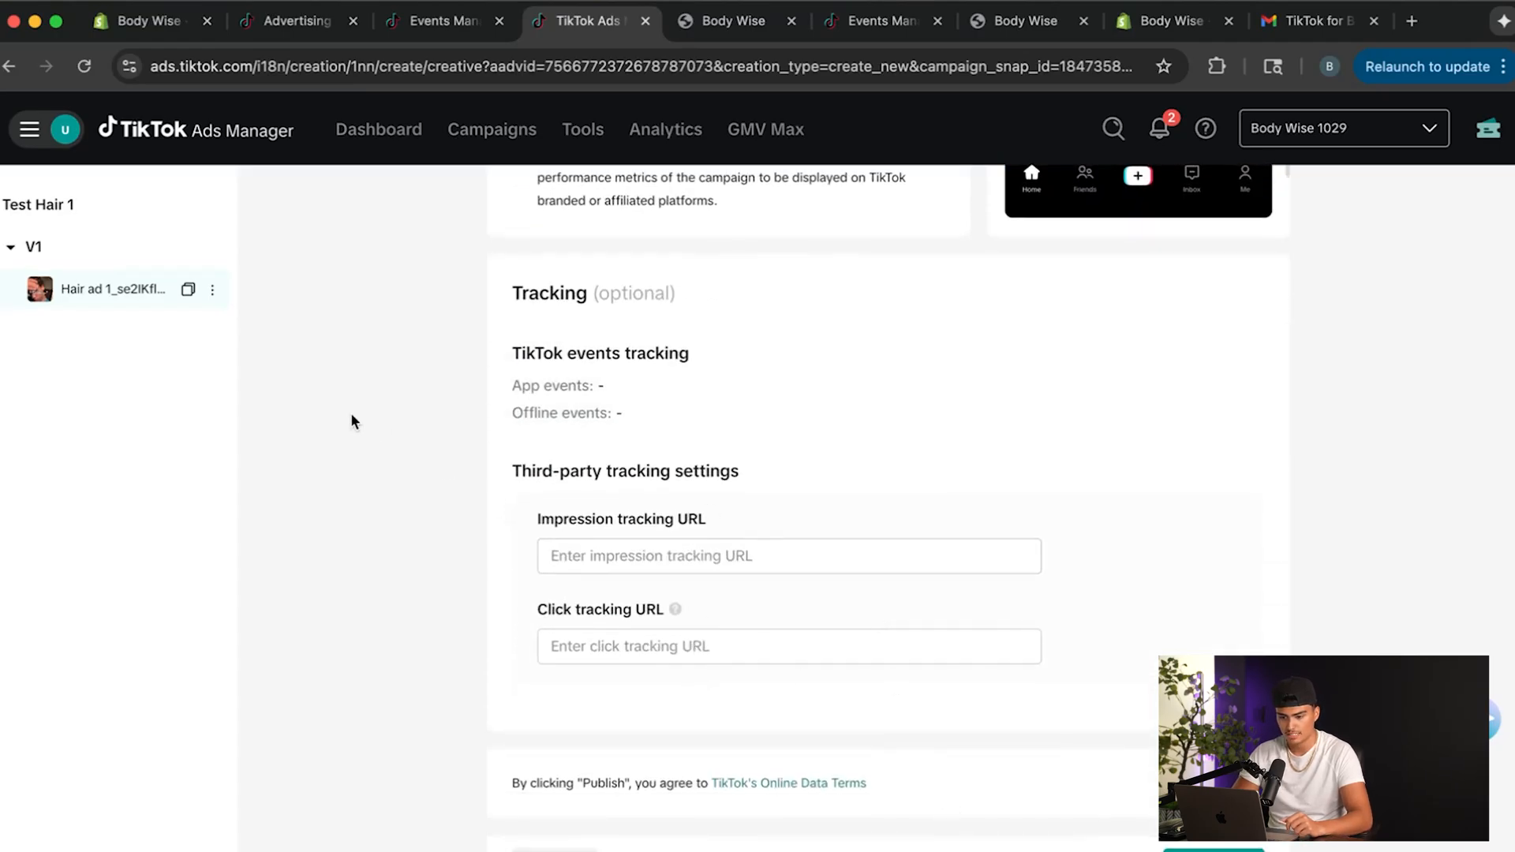
{"action": "scroll", "coordinate": [614, 484], "scroll_direction": "up", "scroll_amount": 10}
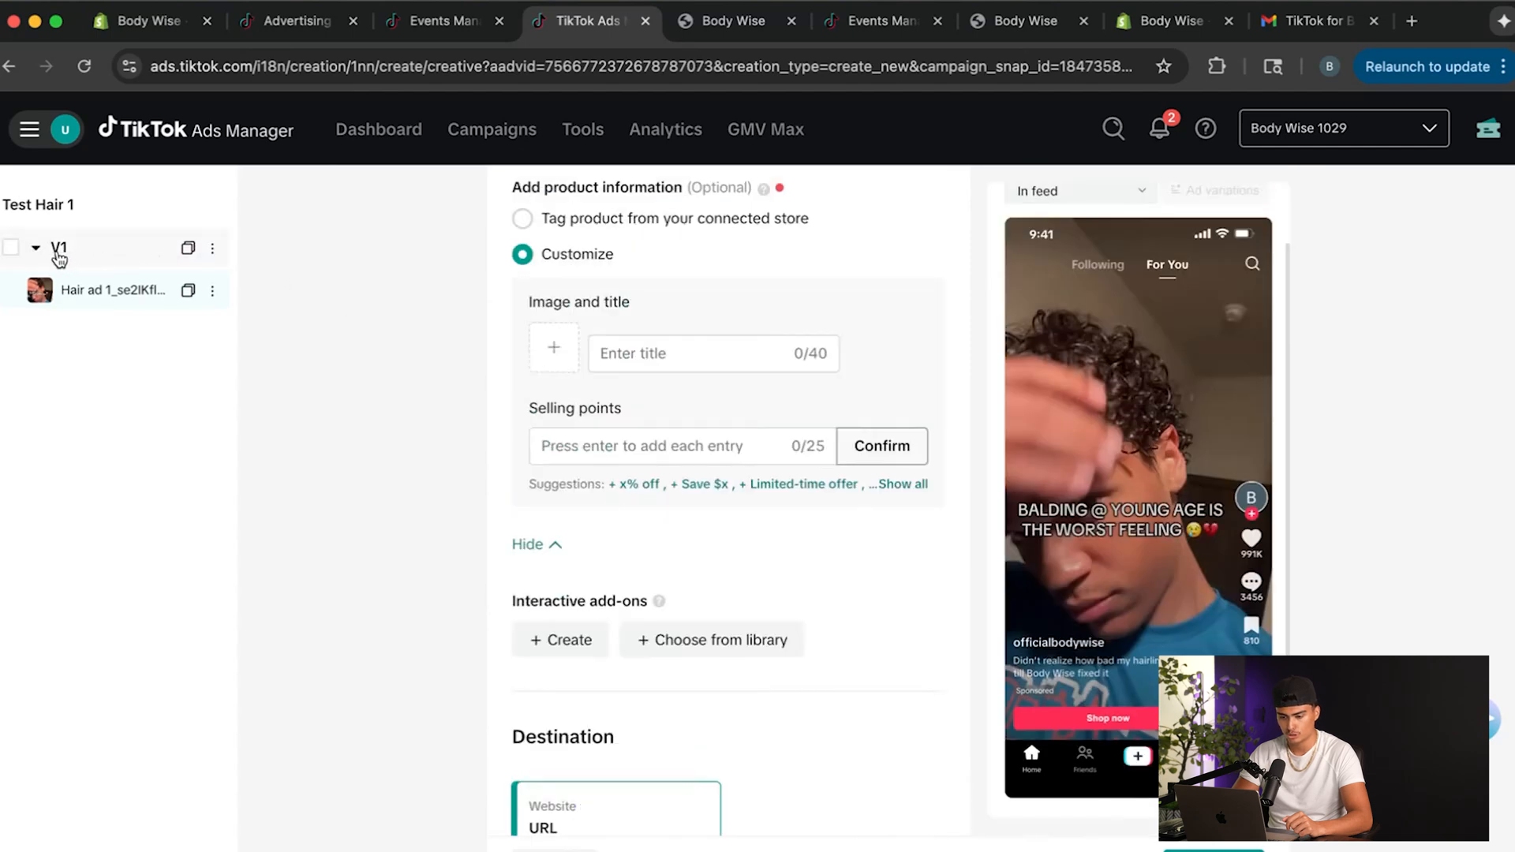
Set up a duplication of ad group V1 with 4 copies and name the first copy V2.
{"action": "left_click", "coordinate": [188, 250]}
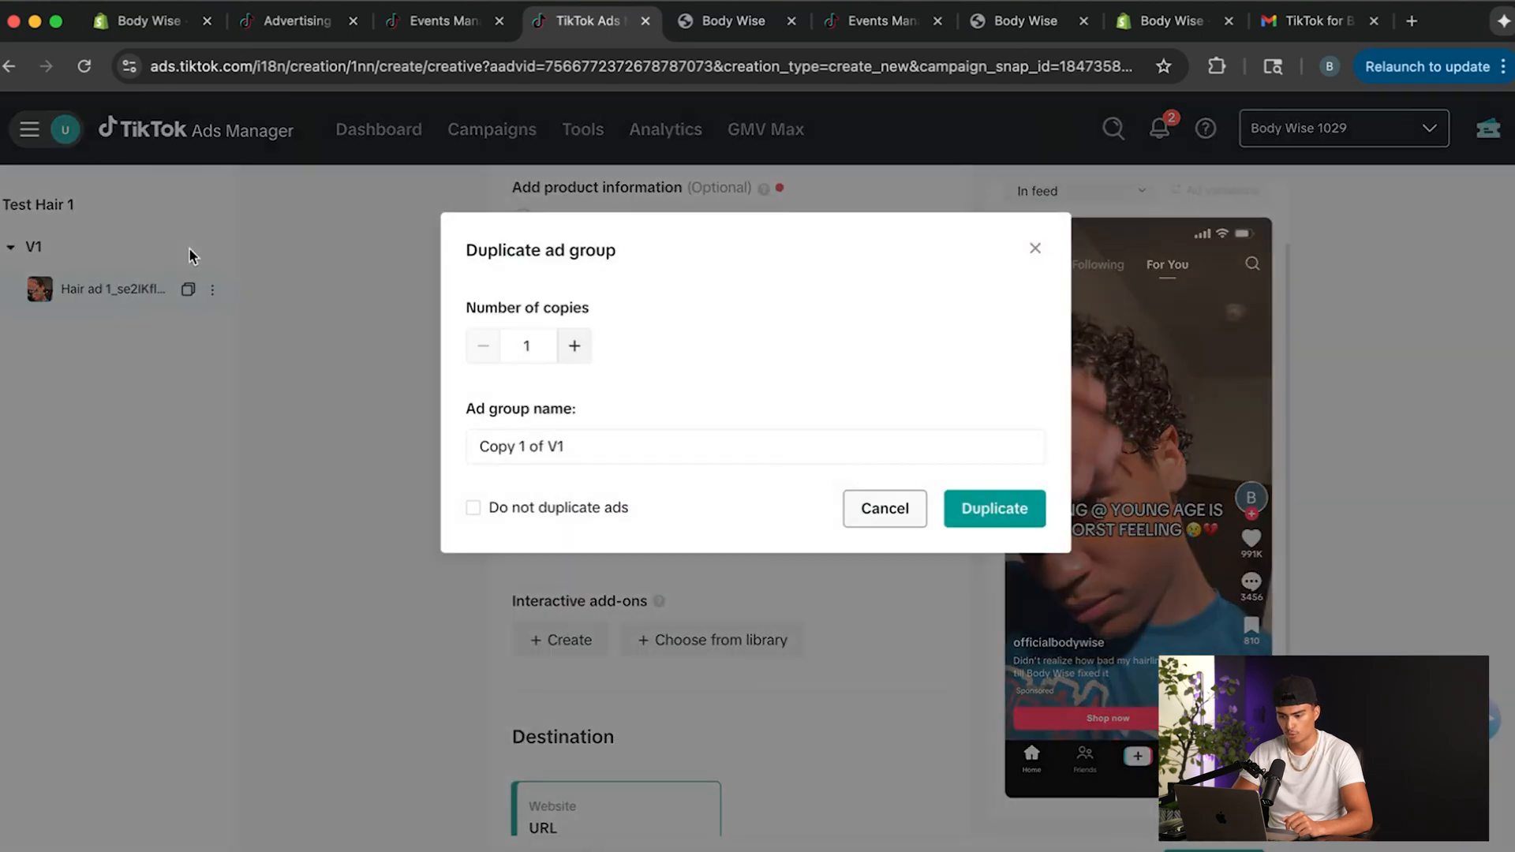
{"action": "left_click", "coordinate": [571, 348]}
{"action": "left_click", "coordinate": [572, 348]}
{"action": "left_click", "coordinate": [572, 348]}
{"action": "left_click", "coordinate": [541, 445]}
{"action": "key", "text": "super+shift+Left"}
{"action": "key", "text": "BackSpace"}
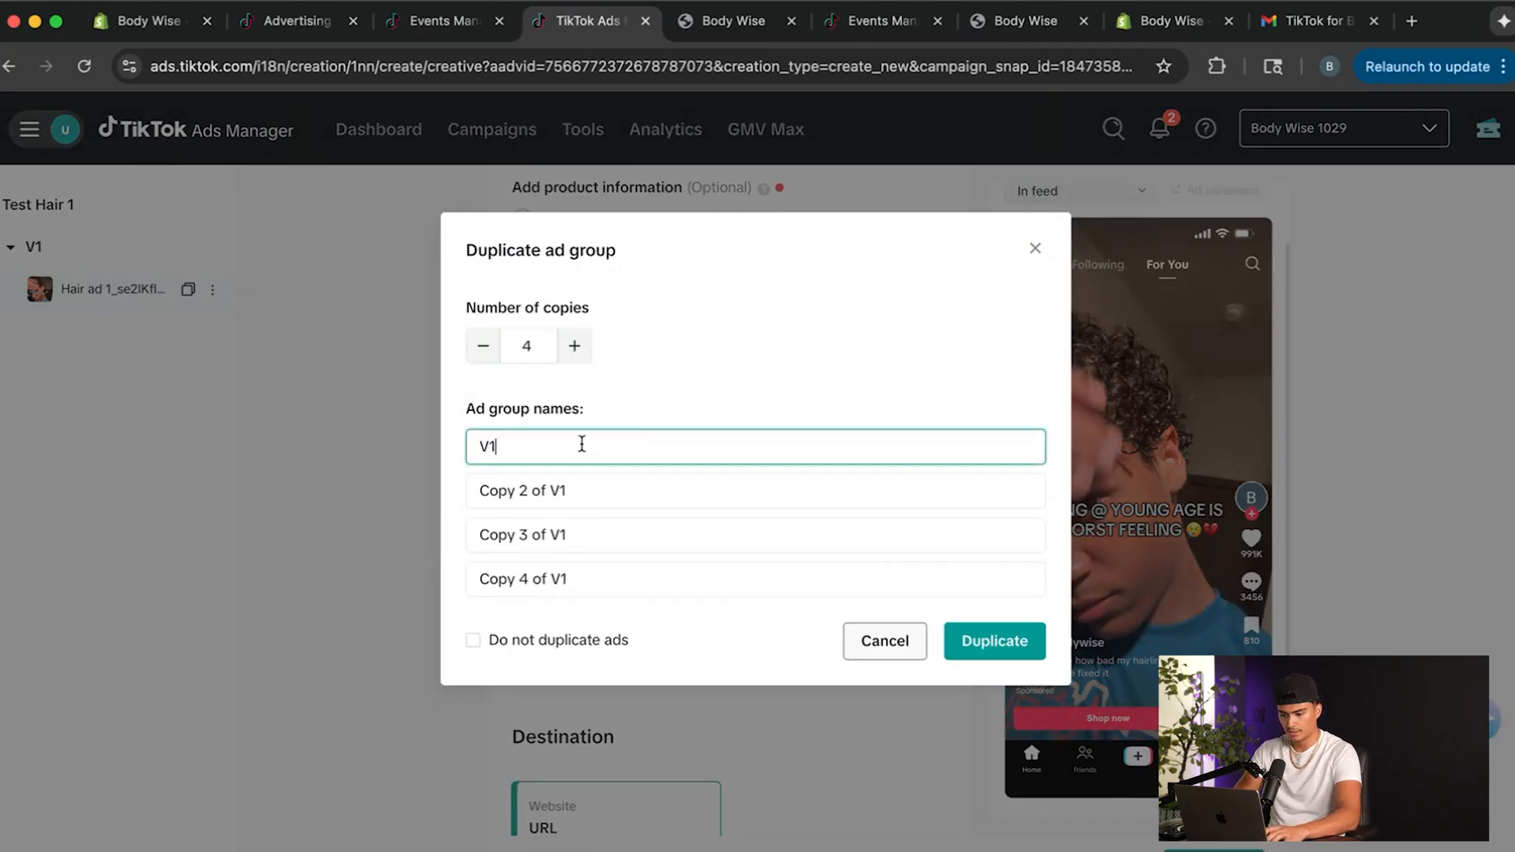
{"action": "type", "text": "2"}
Name the second and third ad group copies V3 and V4.
{"action": "left_click_drag", "start_coordinate": [544, 494], "coordinate": [416, 473]}
{"action": "key", "text": "BackSpace"}
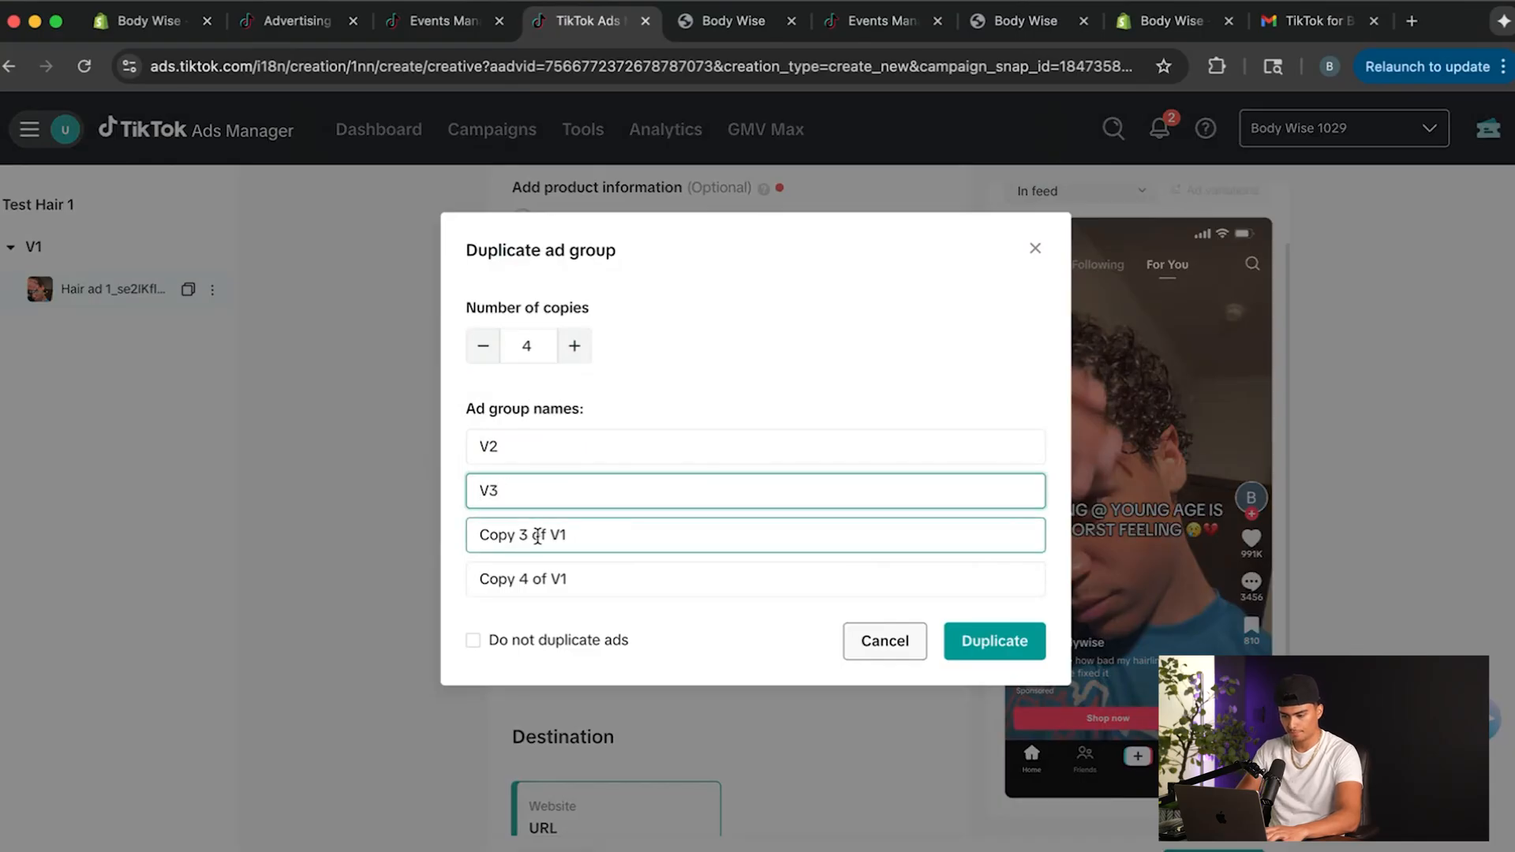
{"action": "left_click_drag", "start_coordinate": [549, 536], "coordinate": [467, 534]}
{"action": "key", "text": "BackSpace"}
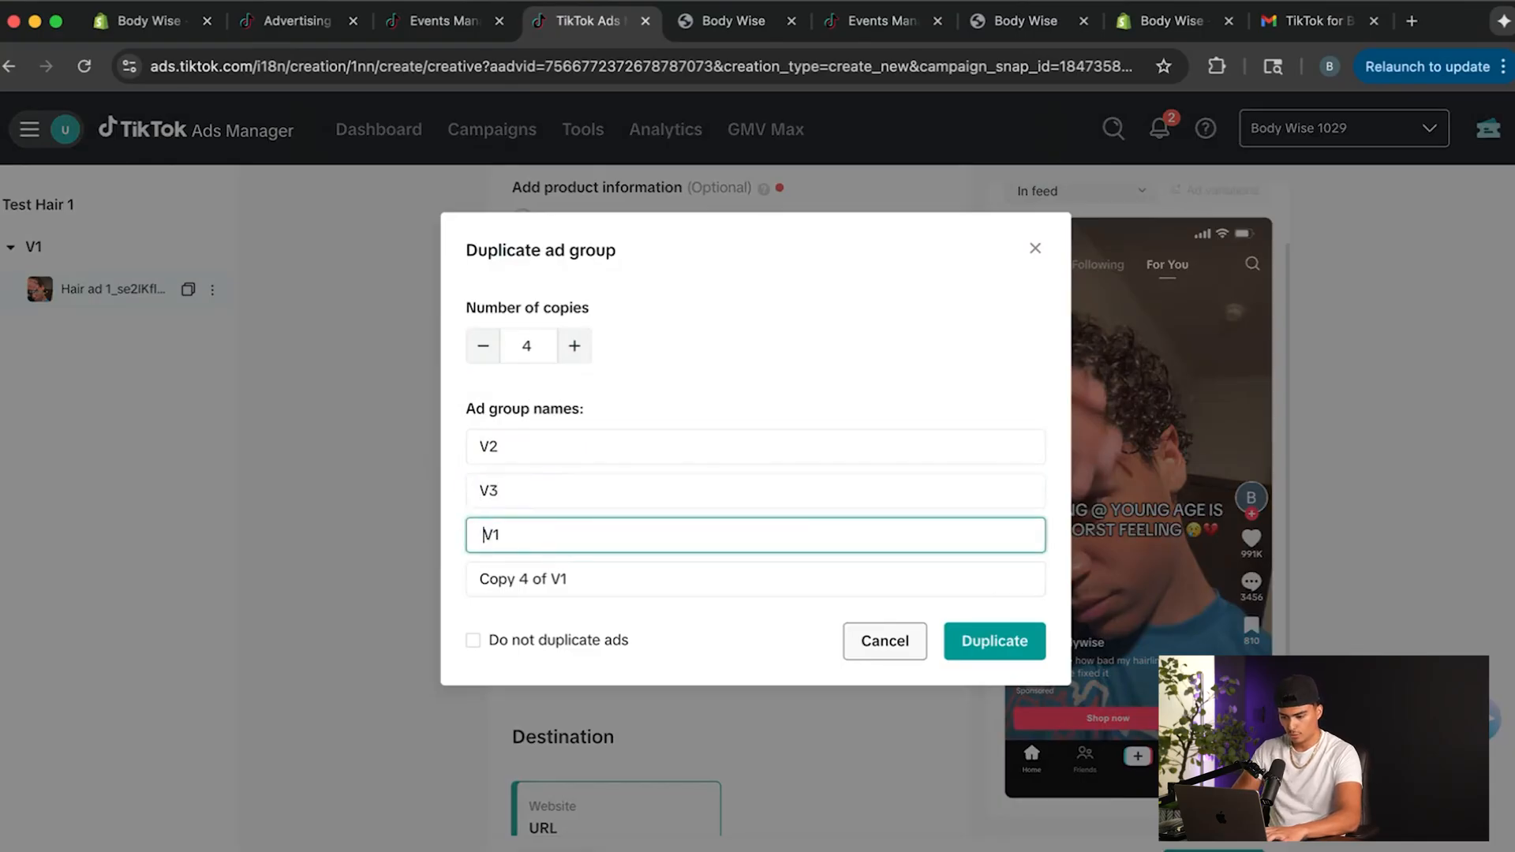
{"action": "left_click", "coordinate": [571, 544]}
{"action": "key", "text": "BackSpace"}
{"action": "type", "text": "4"}
Name the fourth ad group copy V5 and create the duplicates with their ads included.
{"action": "left_click", "coordinate": [517, 580]}
{"action": "left_click_drag", "start_coordinate": [550, 578], "coordinate": [405, 574]}
{"action": "key", "text": "BackSpace"}
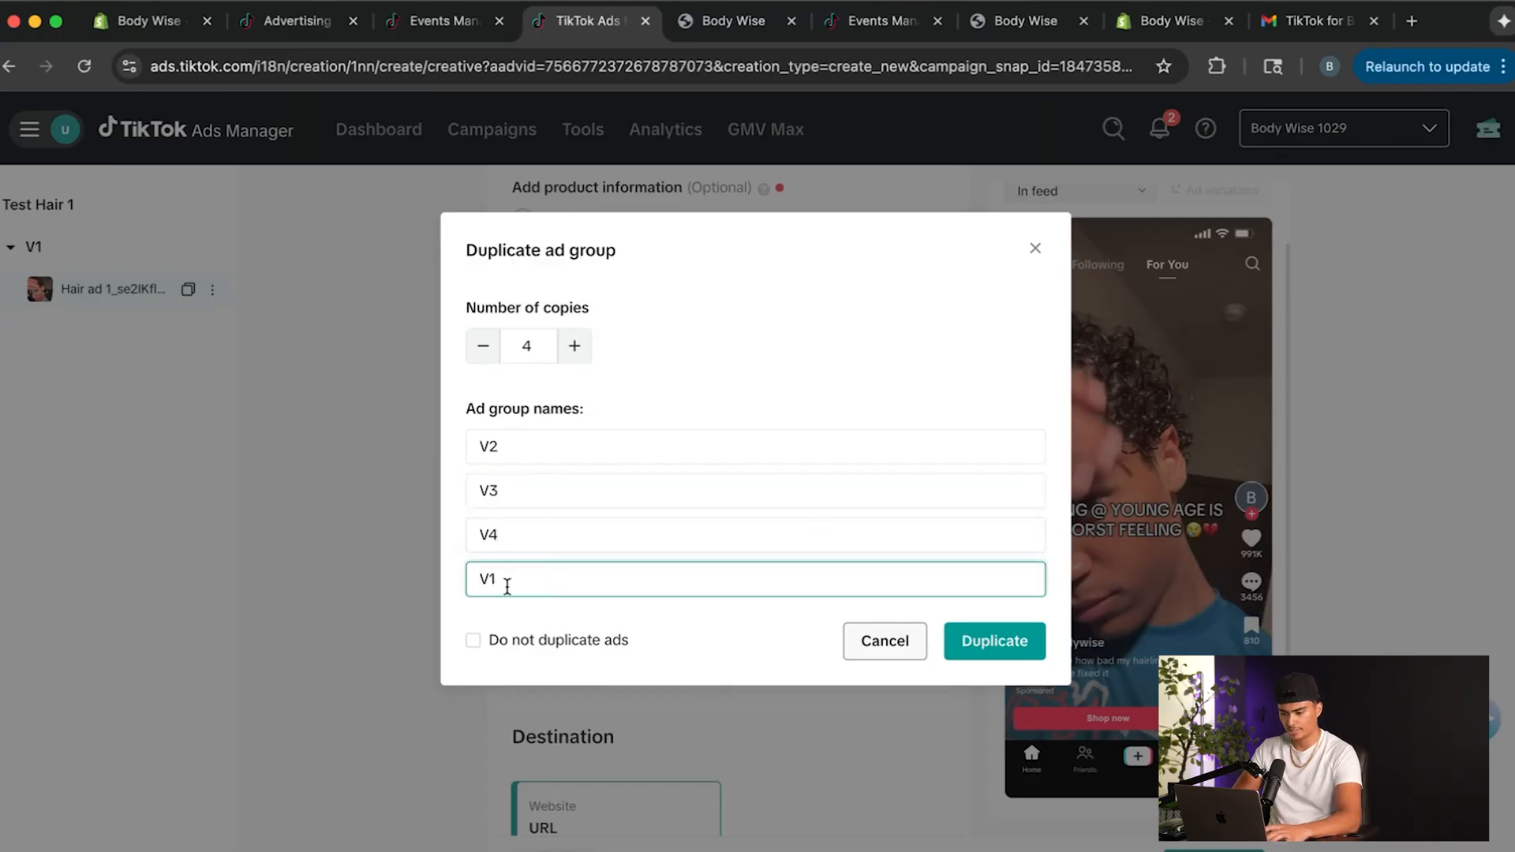
{"action": "type", "text": "5"}
{"action": "left_click", "coordinate": [995, 641]}
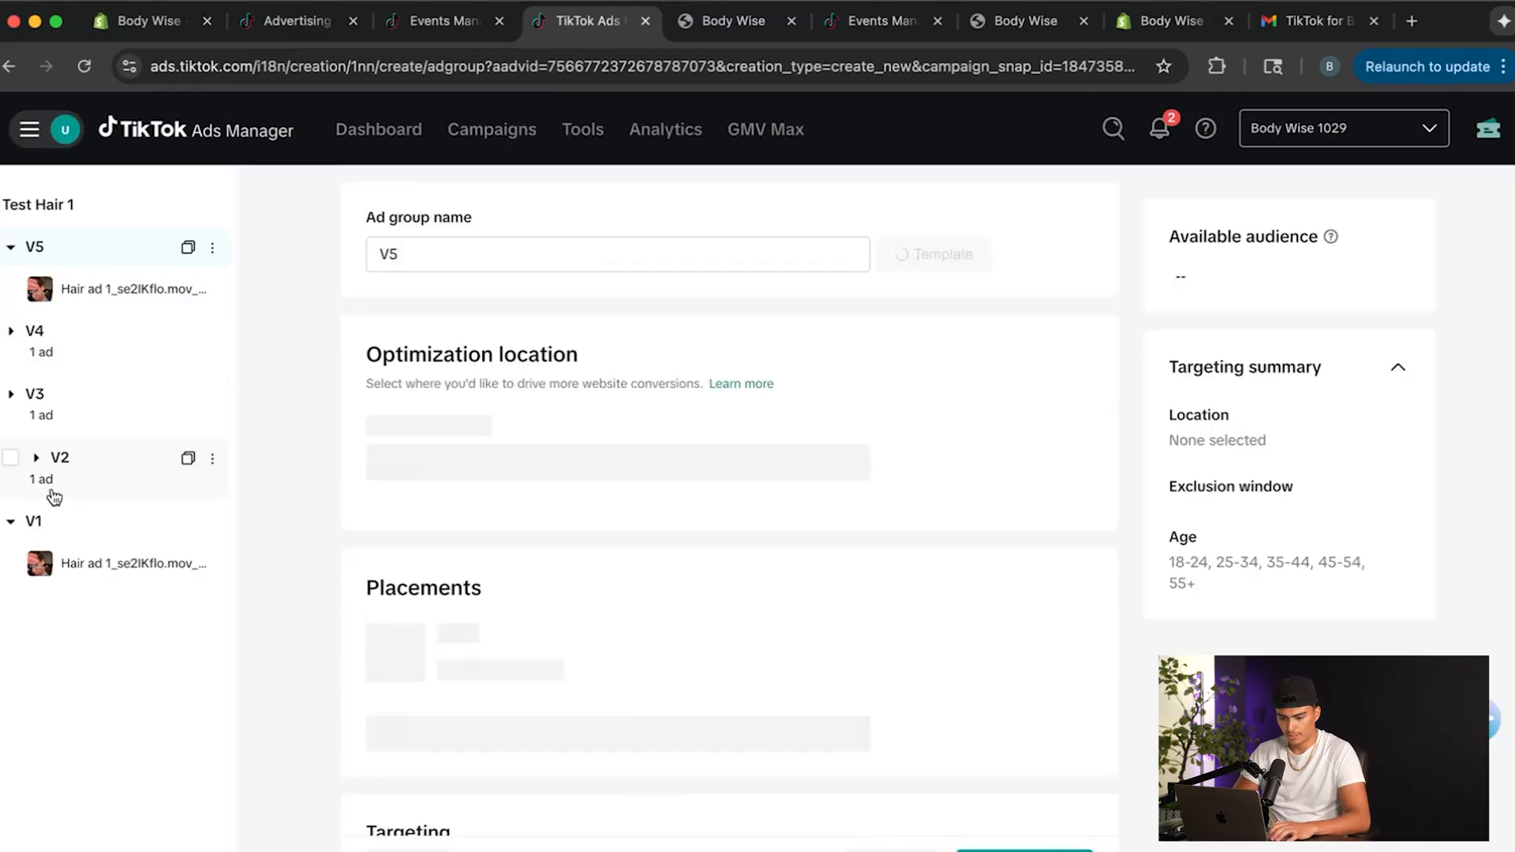
Open ad group V2 and review its optimization, placement, targeting, budget, schedule and bidding settings.
{"action": "left_click", "coordinate": [38, 458]}
{"action": "left_click", "coordinate": [127, 465]}
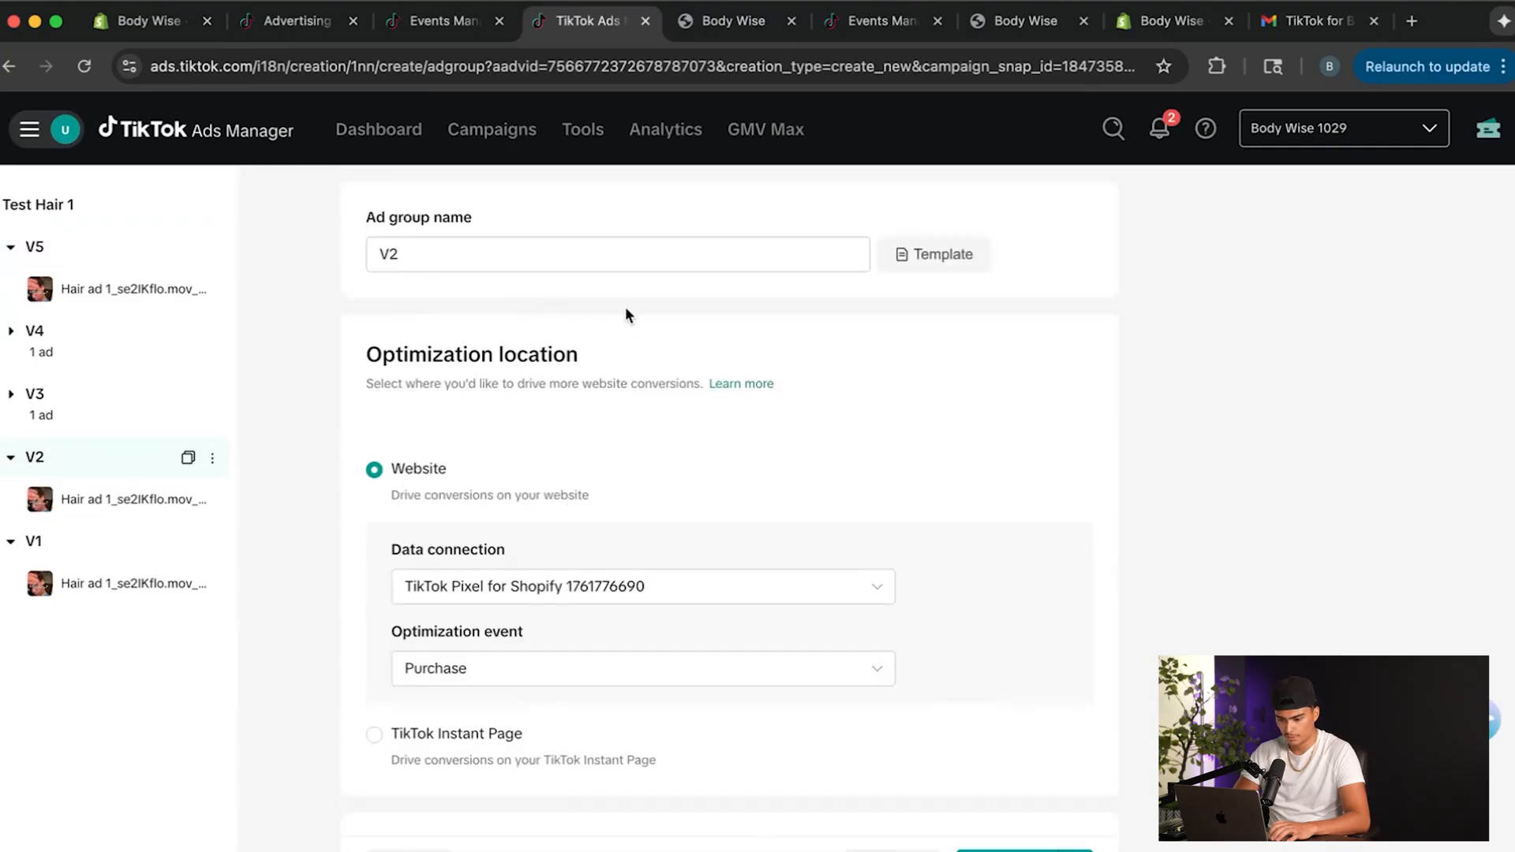
{"action": "scroll", "coordinate": [604, 436], "scroll_direction": "down", "scroll_amount": 2}
{"action": "scroll", "coordinate": [543, 580], "scroll_direction": "down", "scroll_amount": 5}
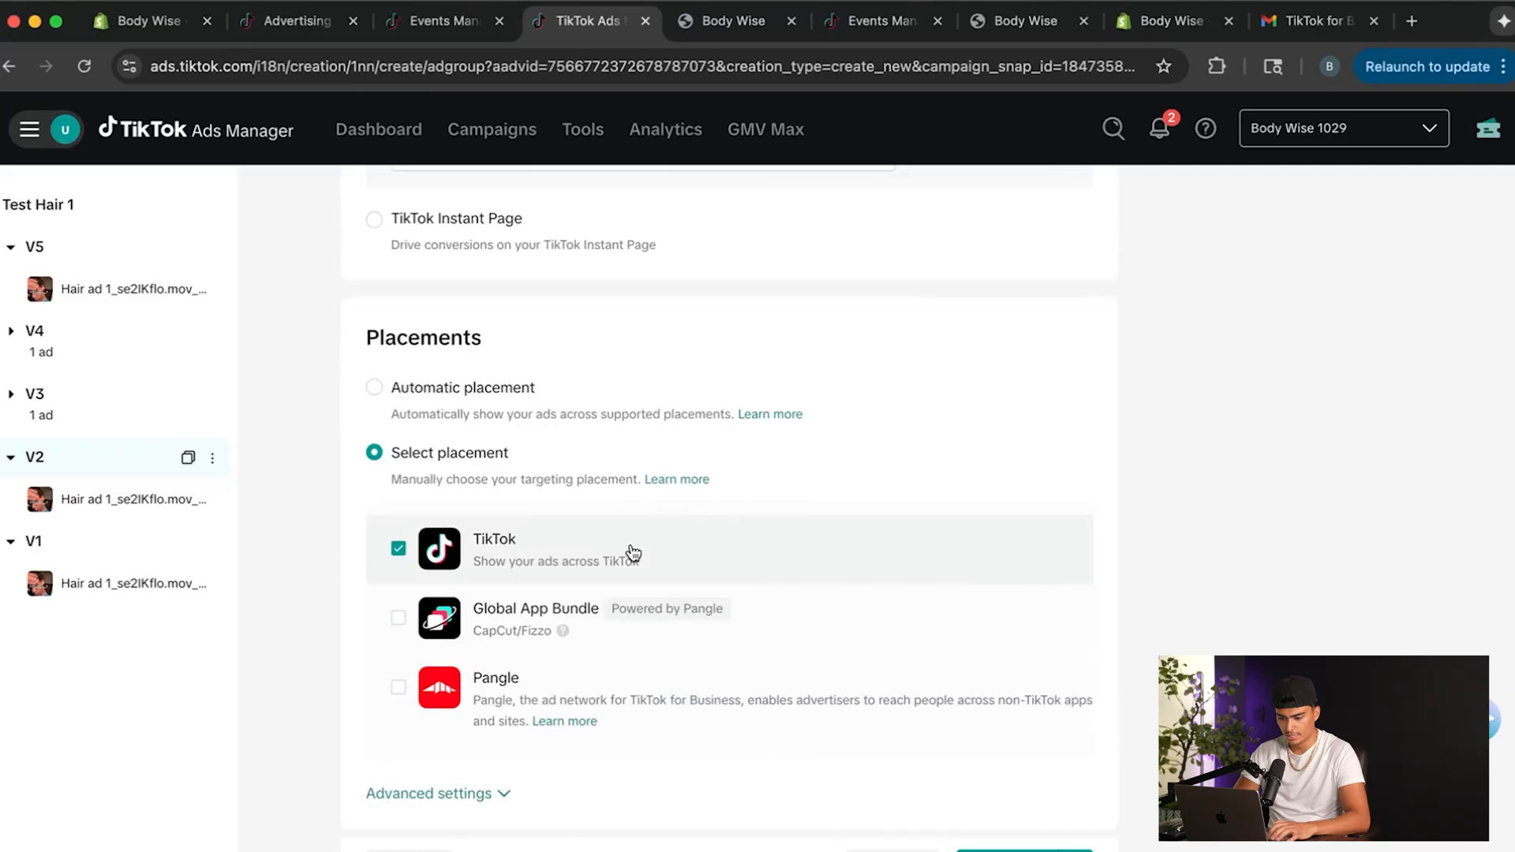
{"action": "scroll", "coordinate": [585, 677], "scroll_direction": "down", "scroll_amount": 5}
{"action": "scroll", "coordinate": [536, 676], "scroll_direction": "down", "scroll_amount": 3}
{"action": "scroll", "coordinate": [536, 675], "scroll_direction": "up", "scroll_amount": 4}
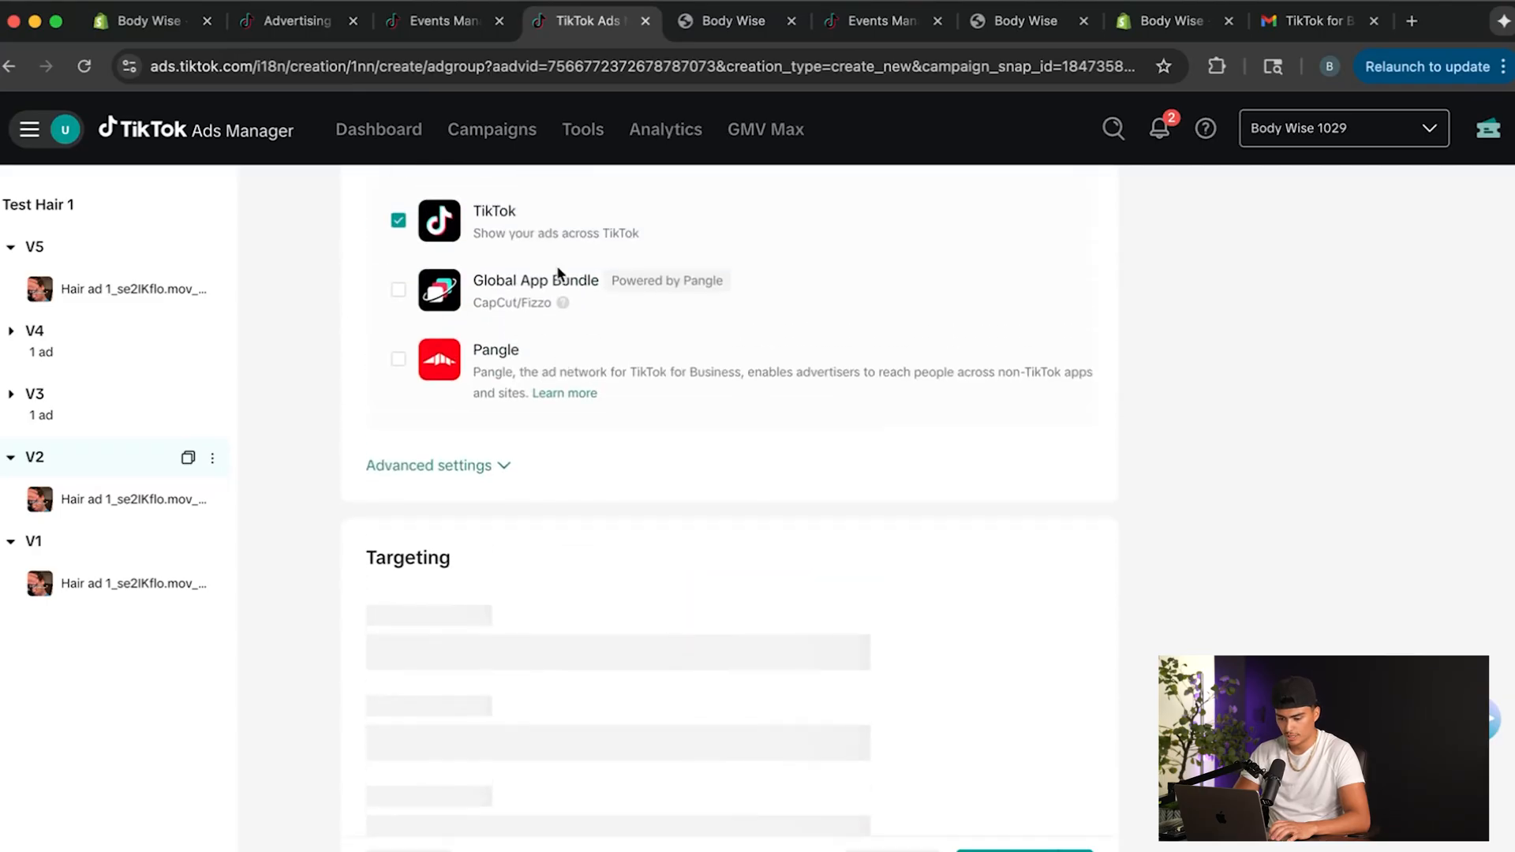
{"action": "scroll", "coordinate": [664, 572], "scroll_direction": "down", "scroll_amount": 3}
{"action": "scroll", "coordinate": [663, 570], "scroll_direction": "down", "scroll_amount": 10}
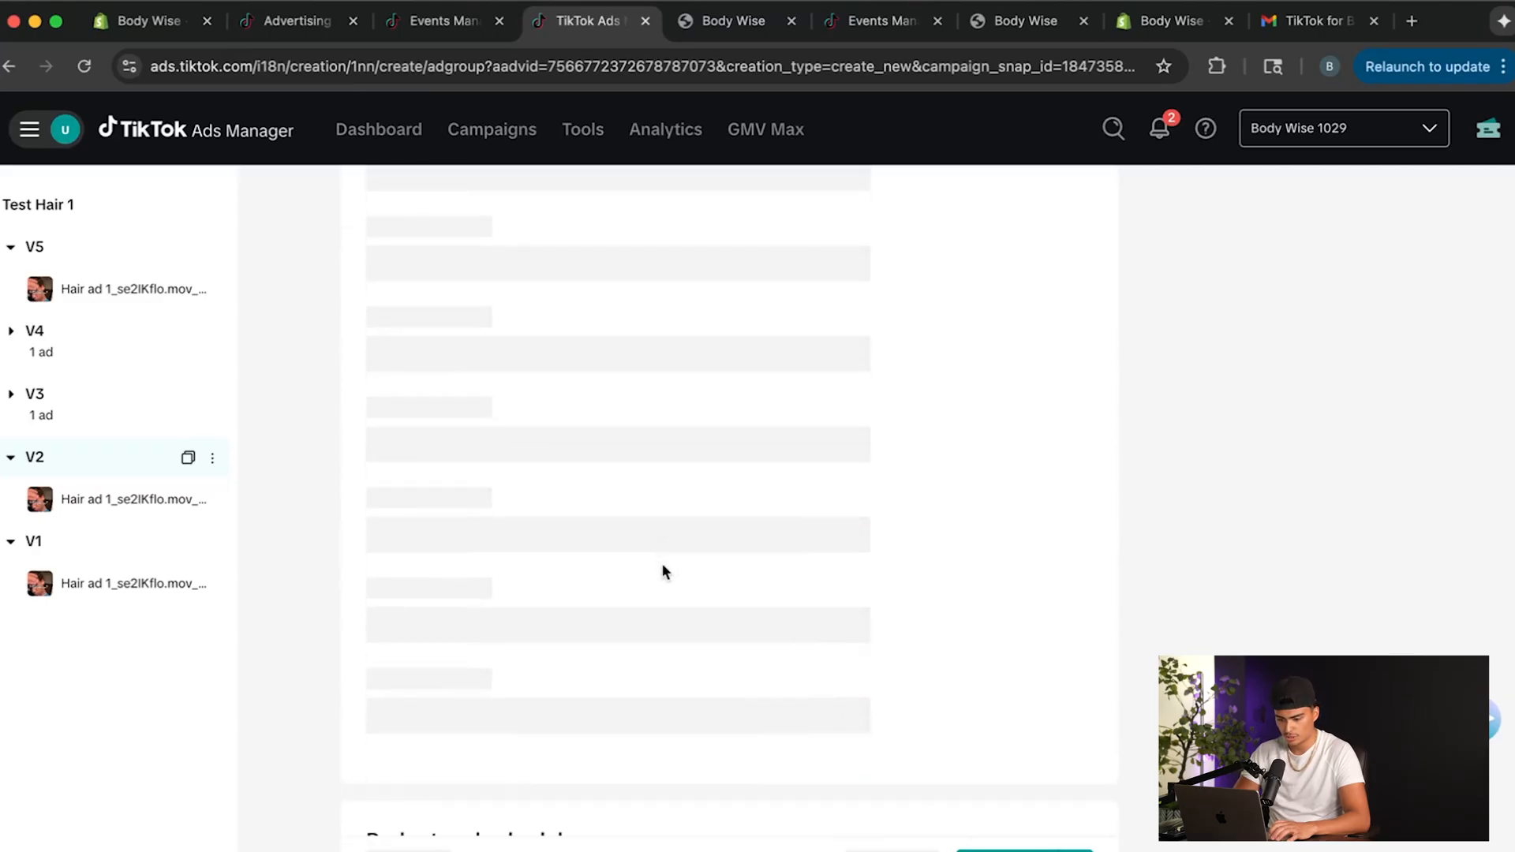
{"action": "scroll", "coordinate": [663, 568], "scroll_direction": "down", "scroll_amount": 1}
{"action": "scroll", "coordinate": [556, 523], "scroll_direction": "up", "scroll_amount": 15}
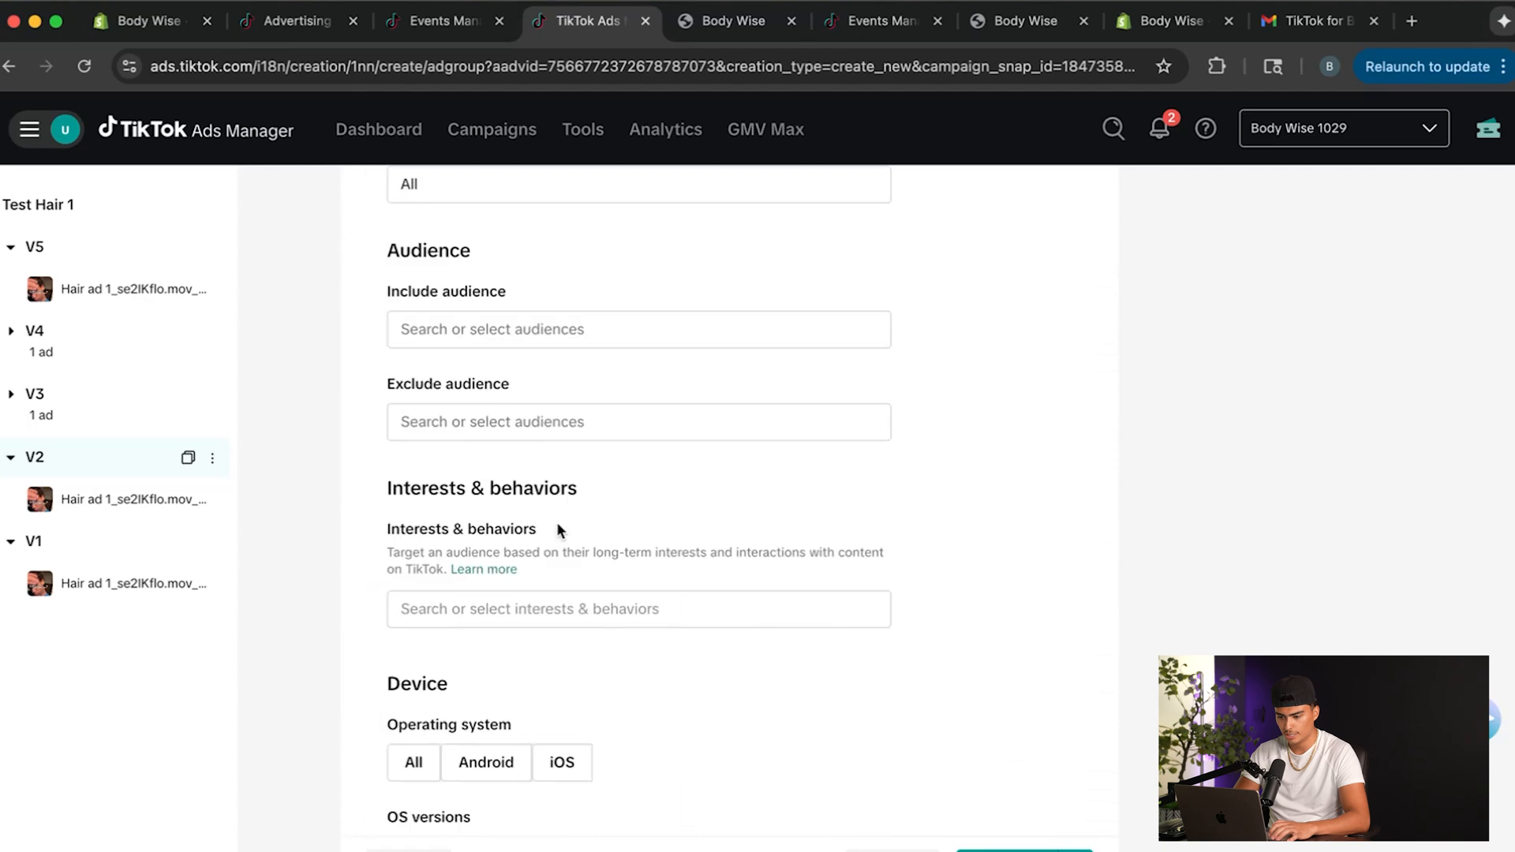
{"action": "scroll", "coordinate": [557, 522], "scroll_direction": "up", "scroll_amount": 10}
{"action": "scroll", "coordinate": [557, 523], "scroll_direction": "down", "scroll_amount": 15}
{"action": "scroll", "coordinate": [558, 523], "scroll_direction": "up", "scroll_amount": 4}
{"action": "scroll", "coordinate": [556, 522], "scroll_direction": "up", "scroll_amount": 5}
{"action": "scroll", "coordinate": [556, 522], "scroll_direction": "down", "scroll_amount": 15}
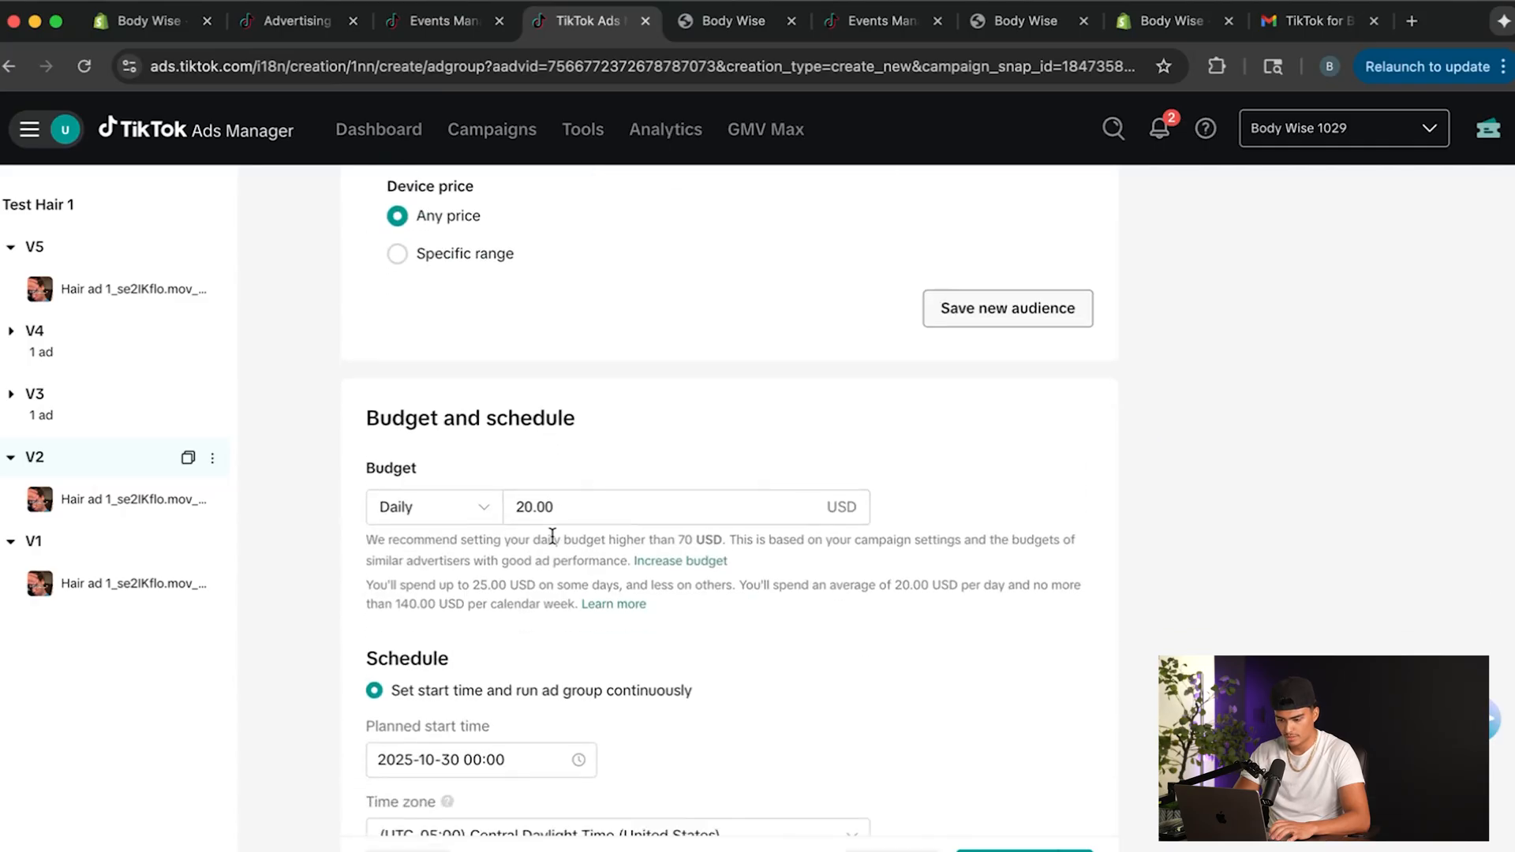
{"action": "scroll", "coordinate": [553, 537], "scroll_direction": "down", "scroll_amount": 7}
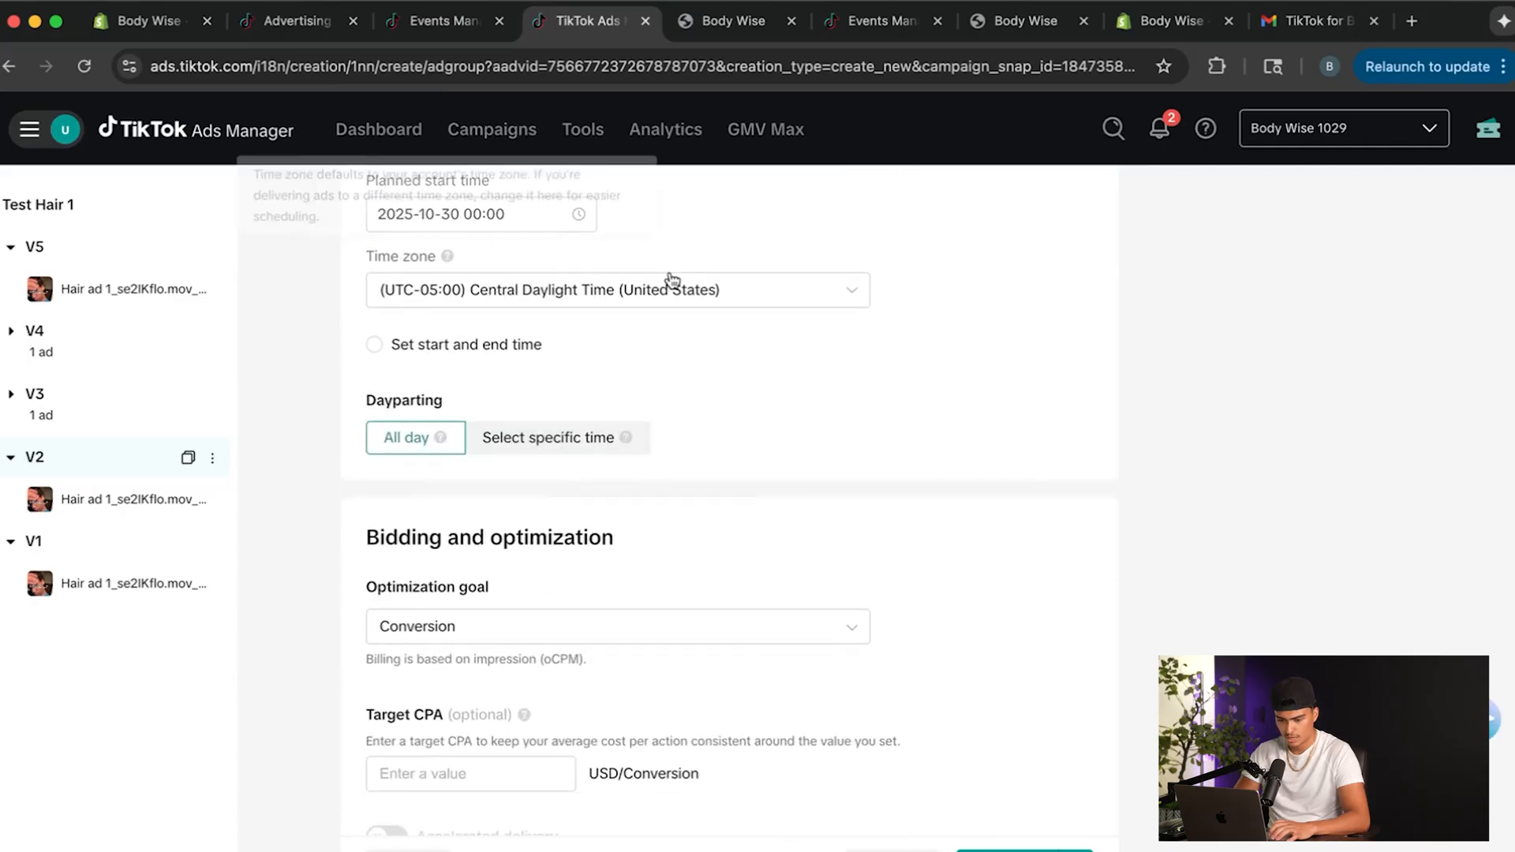
{"action": "scroll", "coordinate": [672, 279], "scroll_direction": "down", "scroll_amount": 3}
Open the ad in ad group V2 and replace the date and time in its name with V2, keeping the creative name tag.
{"action": "left_click", "coordinate": [143, 503]}
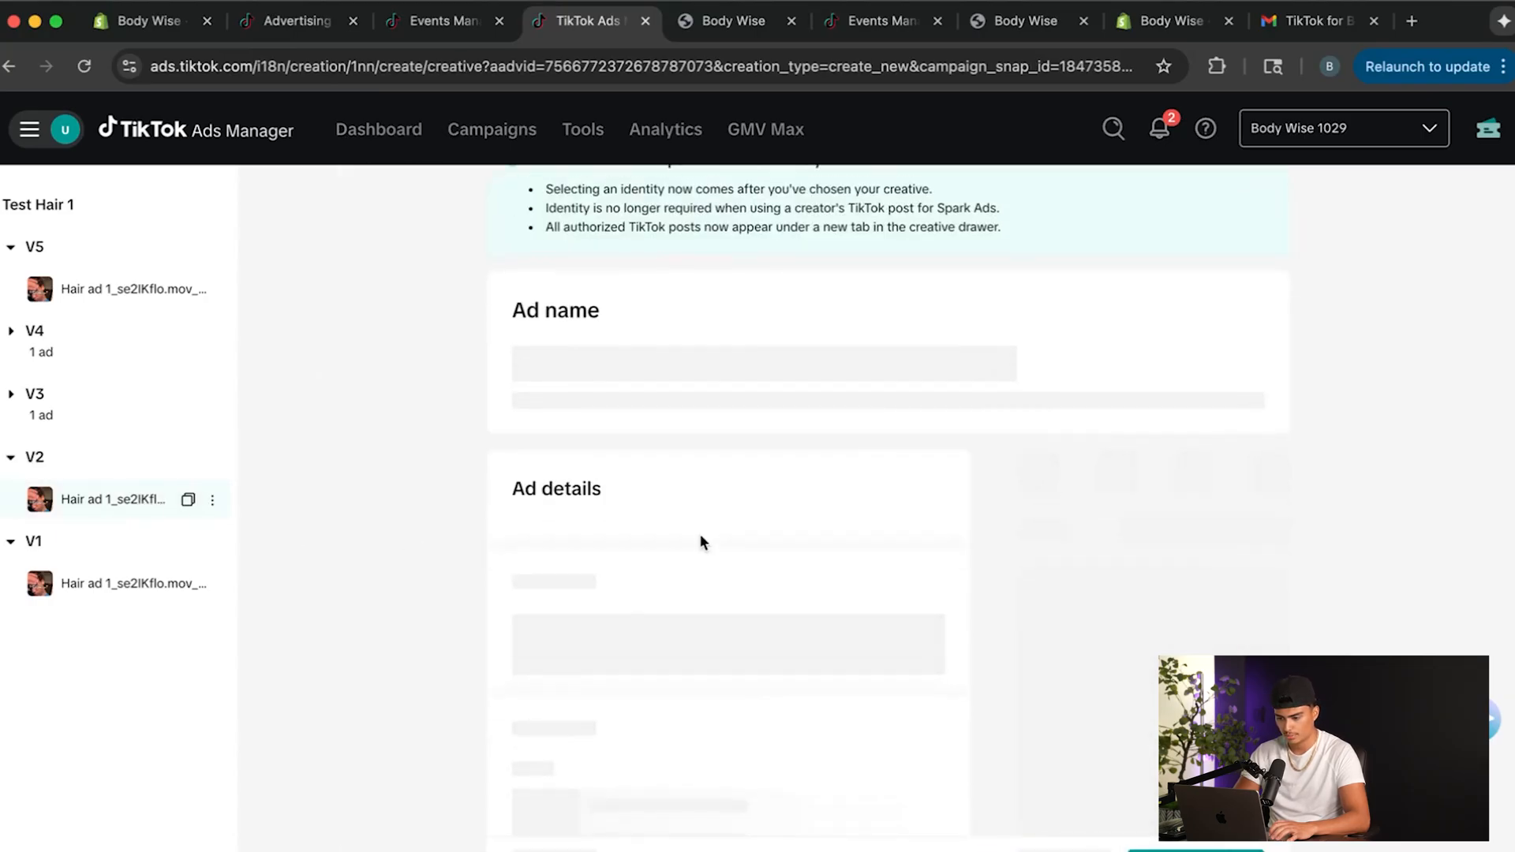
{"action": "left_click_drag", "start_coordinate": [841, 474], "coordinate": [647, 474]}
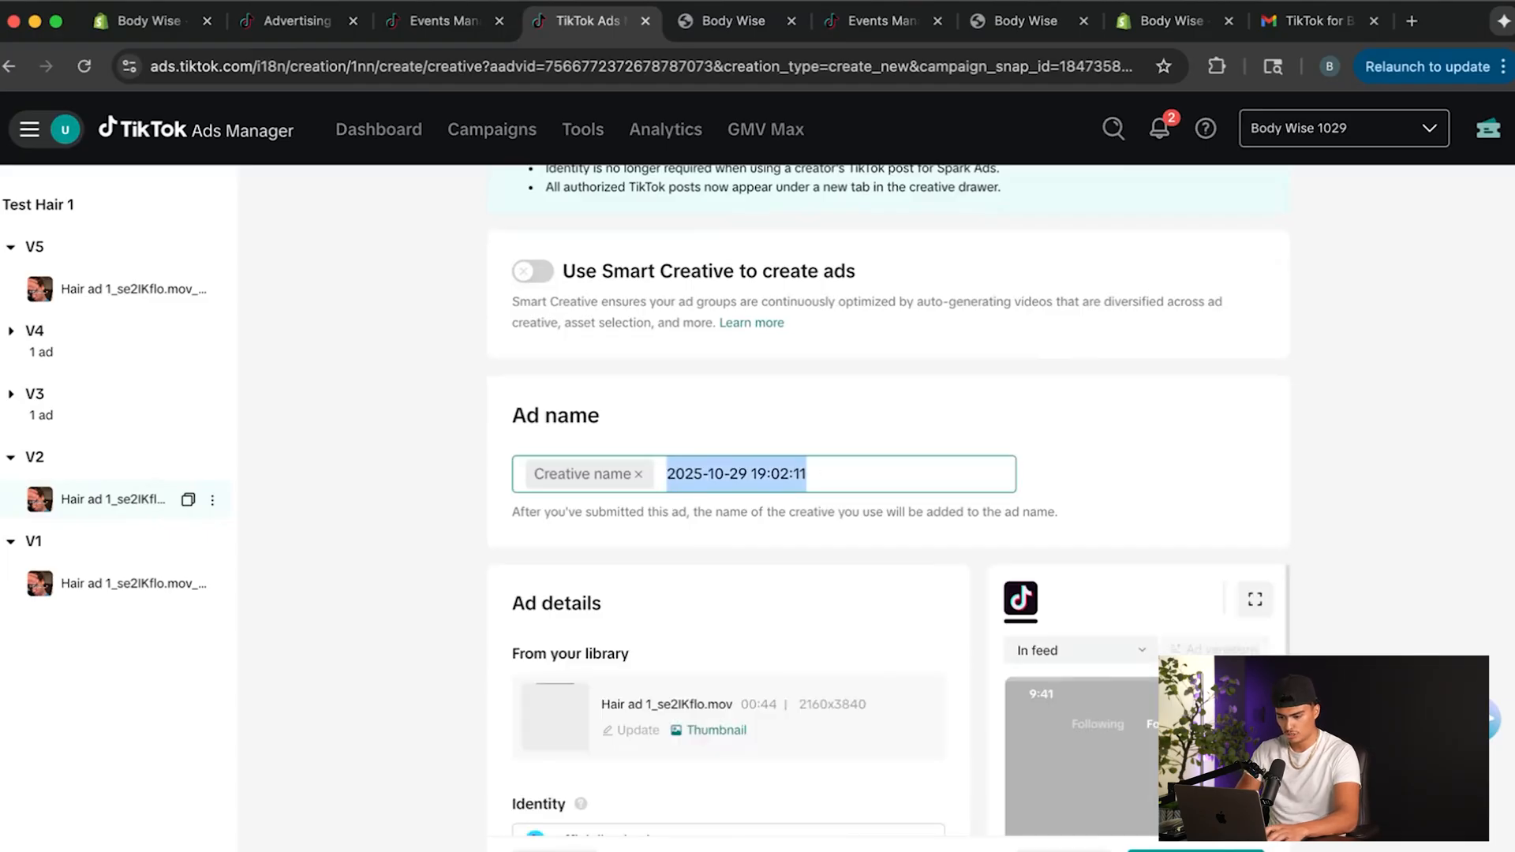
{"action": "key", "text": "BackSpace"}
{"action": "type", "text": "V"}
{"action": "left_click", "coordinate": [500, 527]}
Replace the V2 ad's video with Hair ad 2_lung2mFr.mov from the creative library.
{"action": "scroll", "coordinate": [562, 612], "scroll_direction": "down", "scroll_amount": 5}
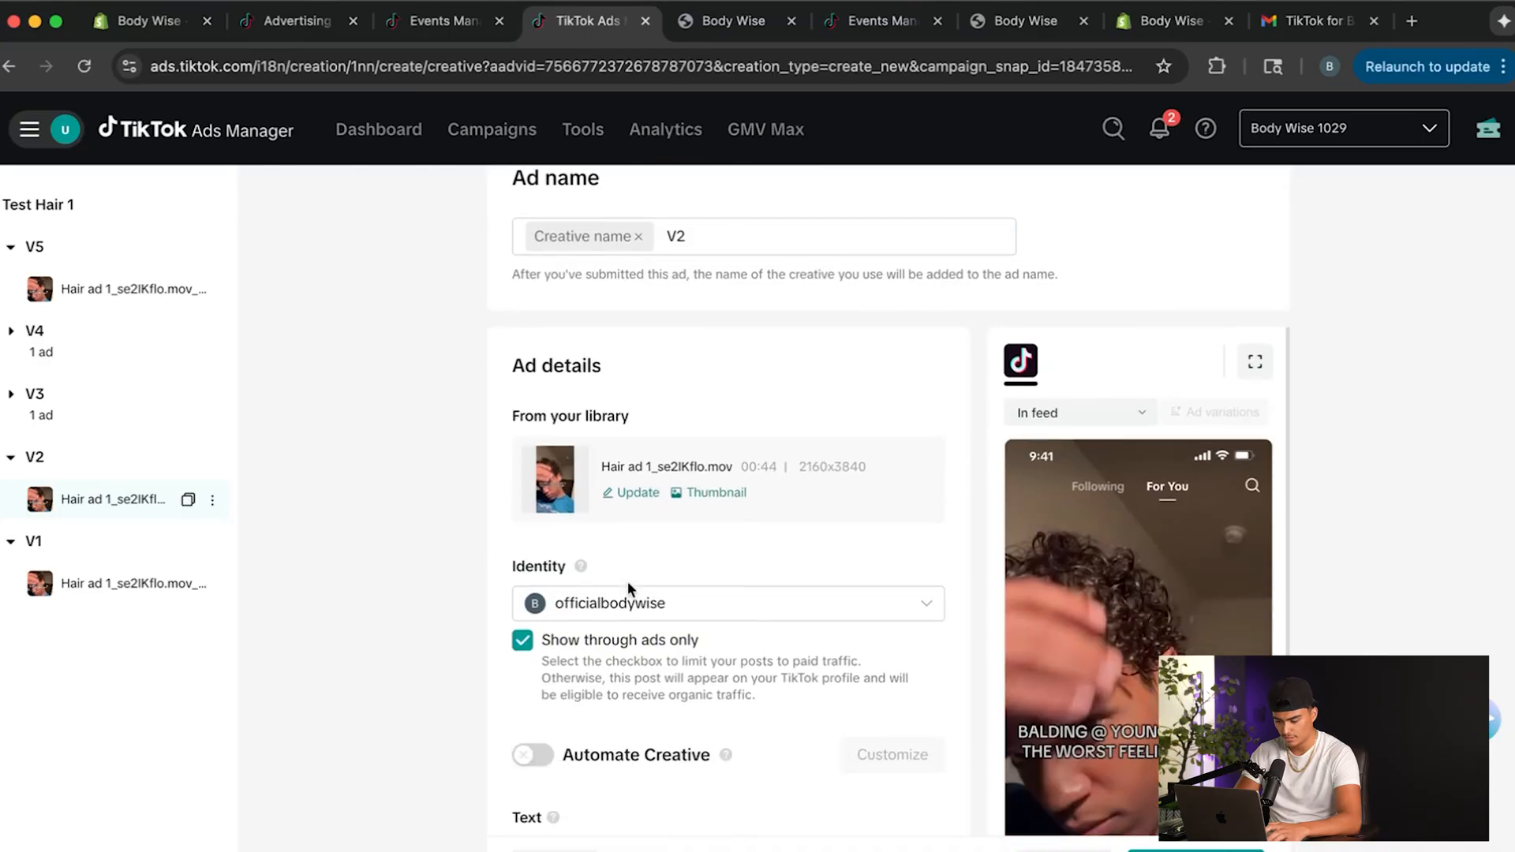
{"action": "left_click", "coordinate": [649, 550]}
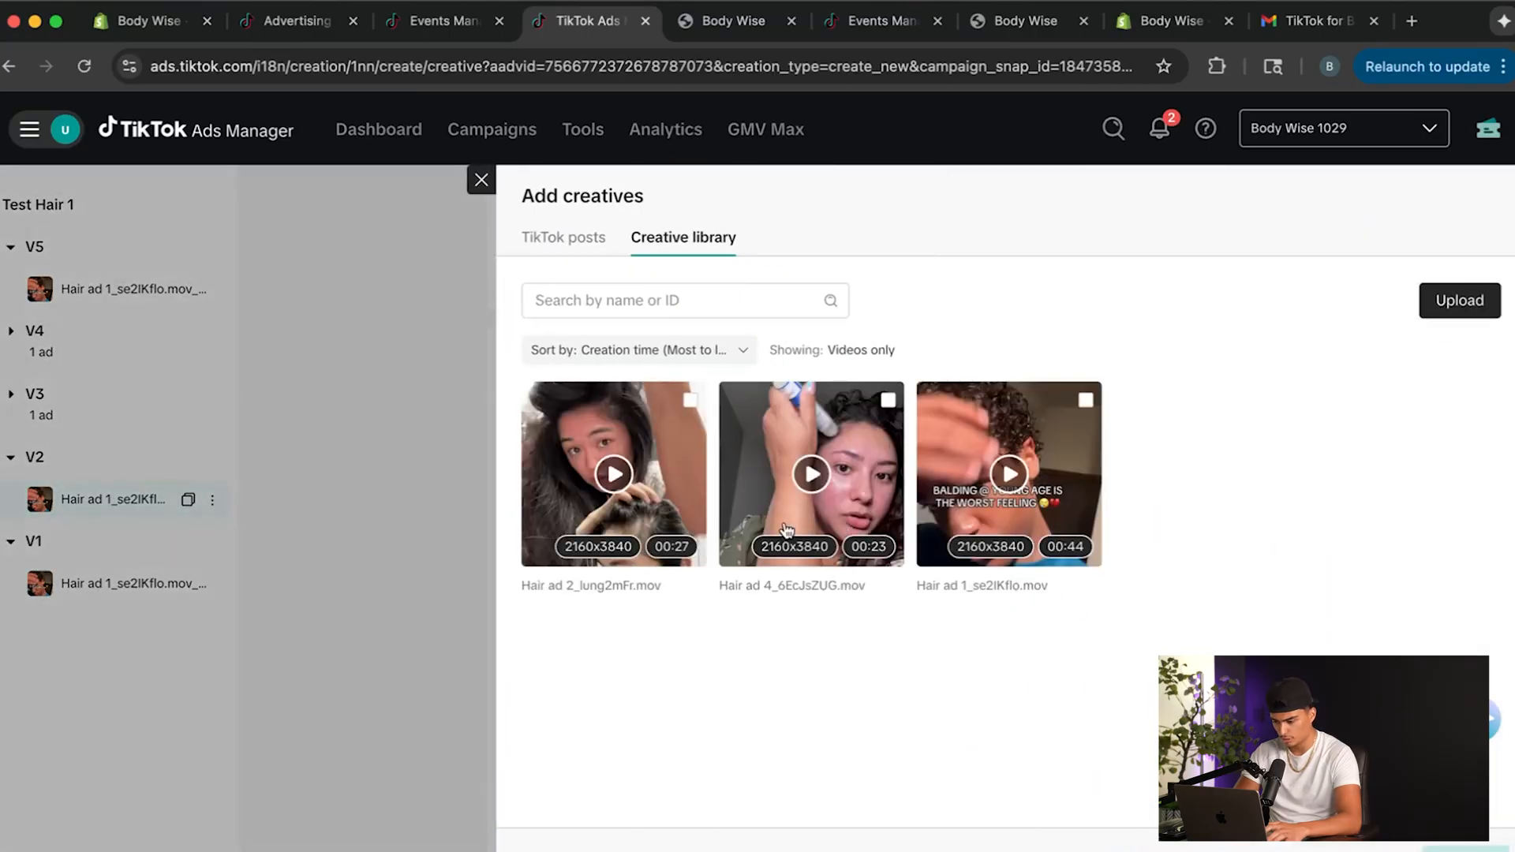
{"action": "left_click", "coordinate": [612, 483]}
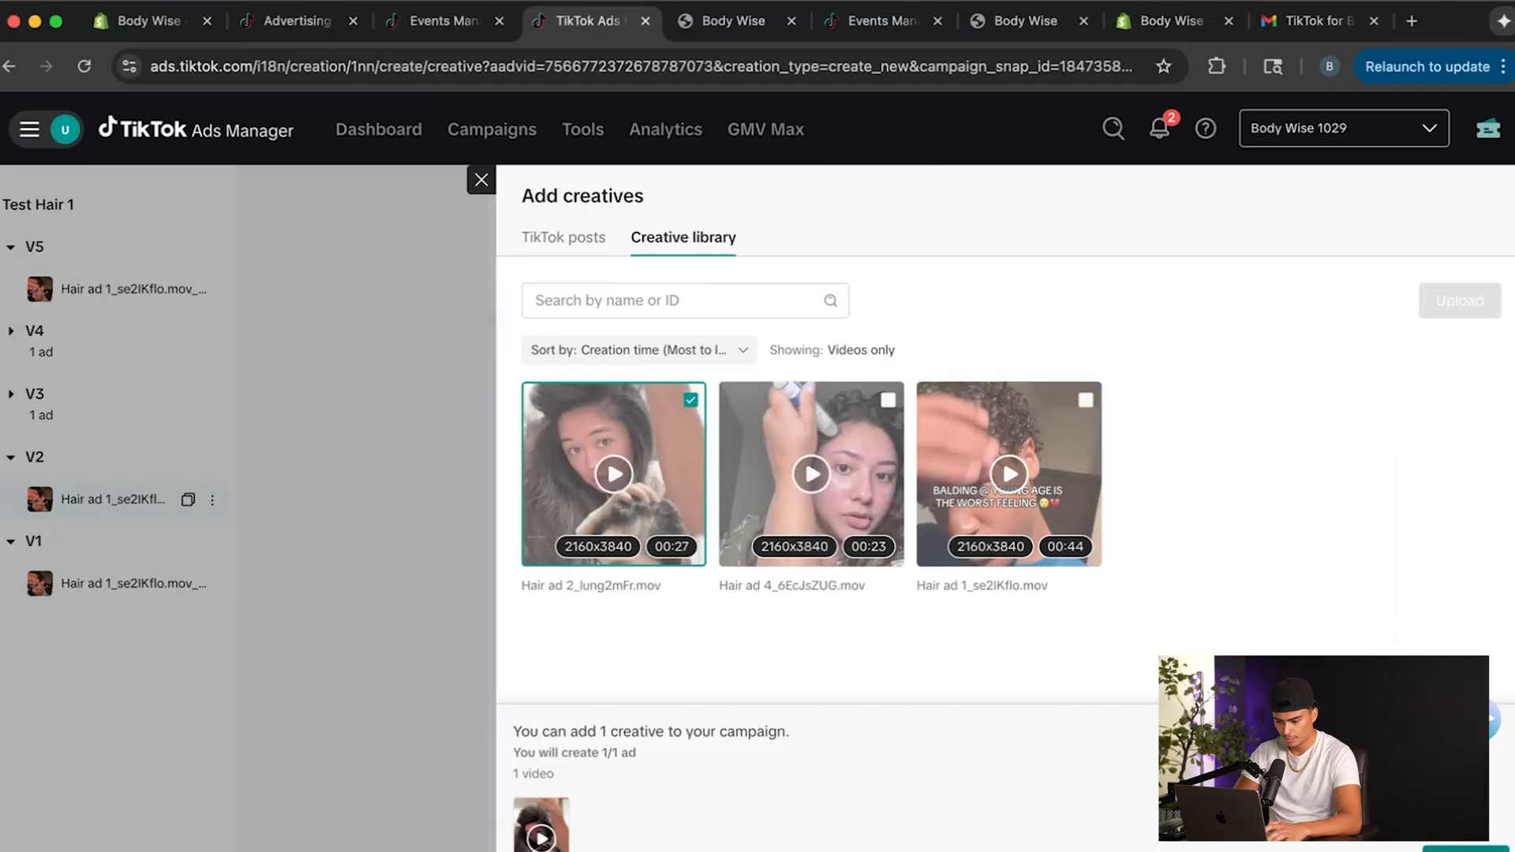
{"action": "scroll", "coordinate": [788, 551], "scroll_direction": "down", "scroll_amount": 2}
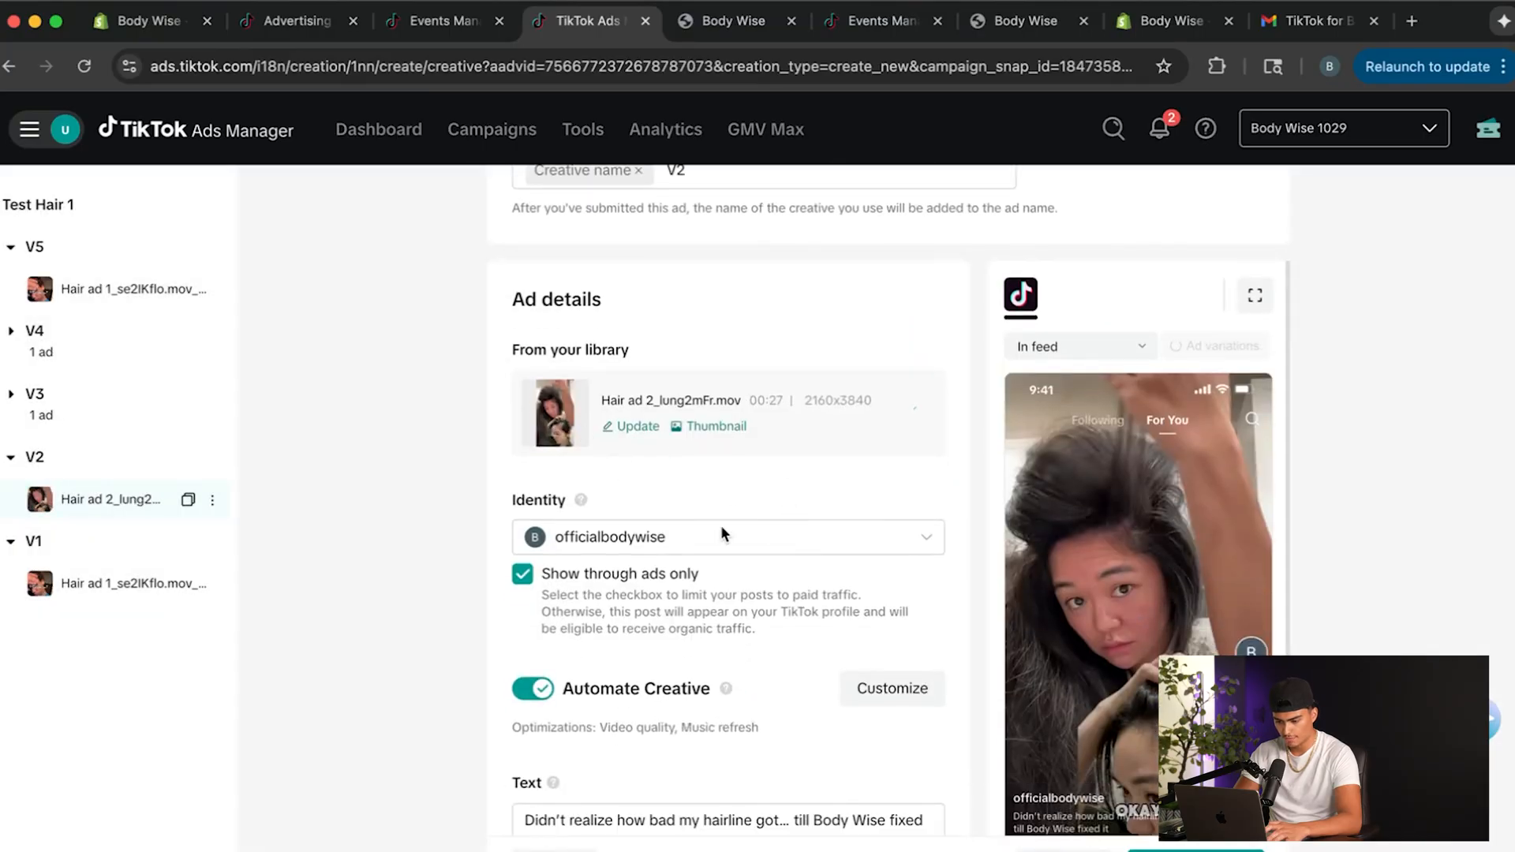
Turn off Automate Creative for the V2 ad, clear its preselected call-to-action options and choose only Shop now.
{"action": "scroll", "coordinate": [685, 623], "scroll_direction": "down", "scroll_amount": 1}
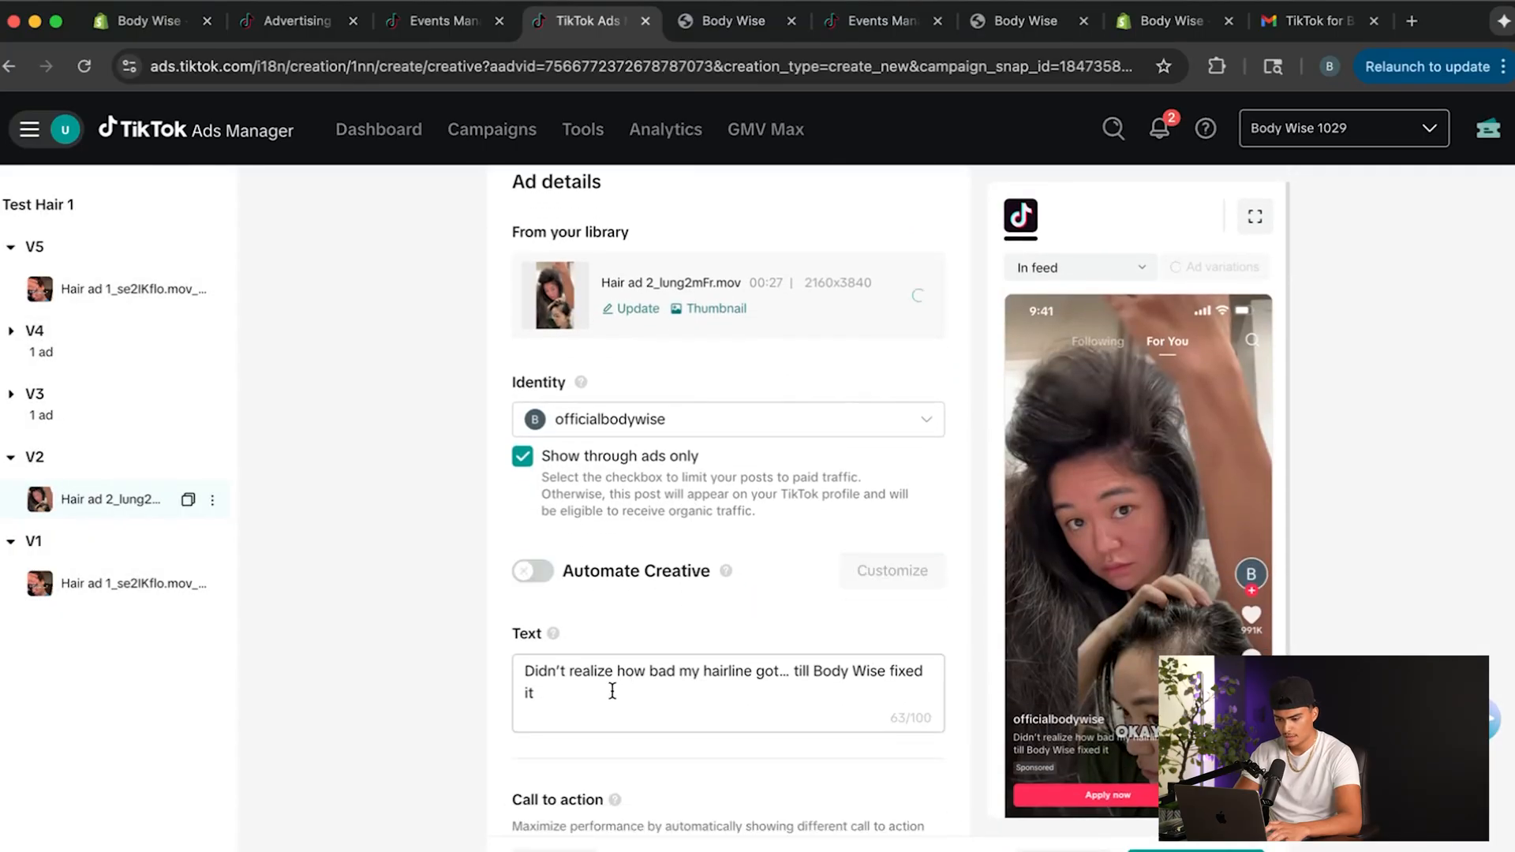
{"action": "scroll", "coordinate": [613, 689], "scroll_direction": "down", "scroll_amount": 2}
{"action": "left_click", "coordinate": [928, 695]}
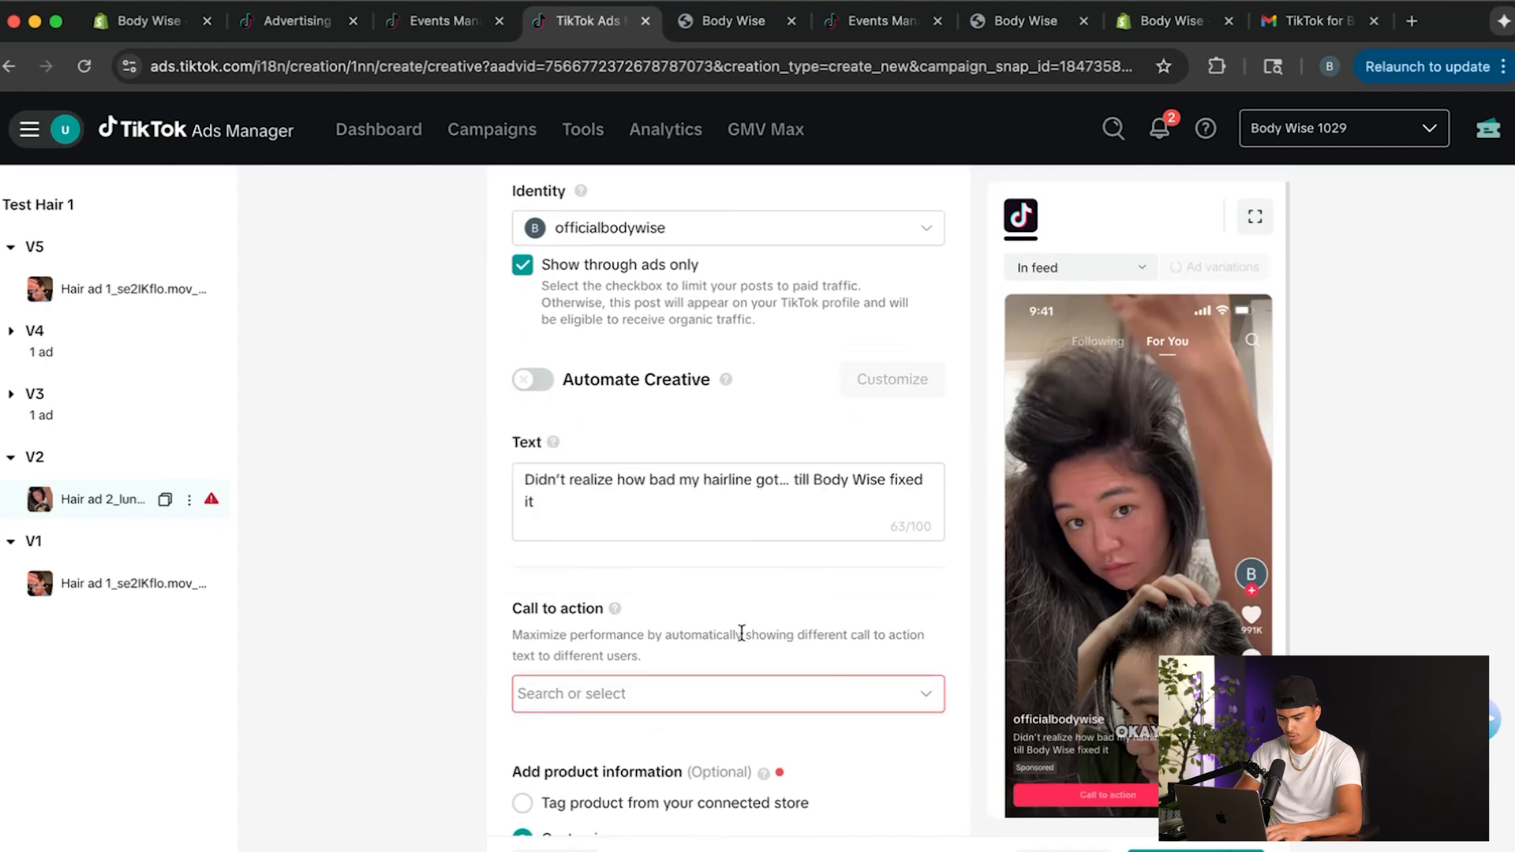
{"action": "left_click", "coordinate": [663, 699]}
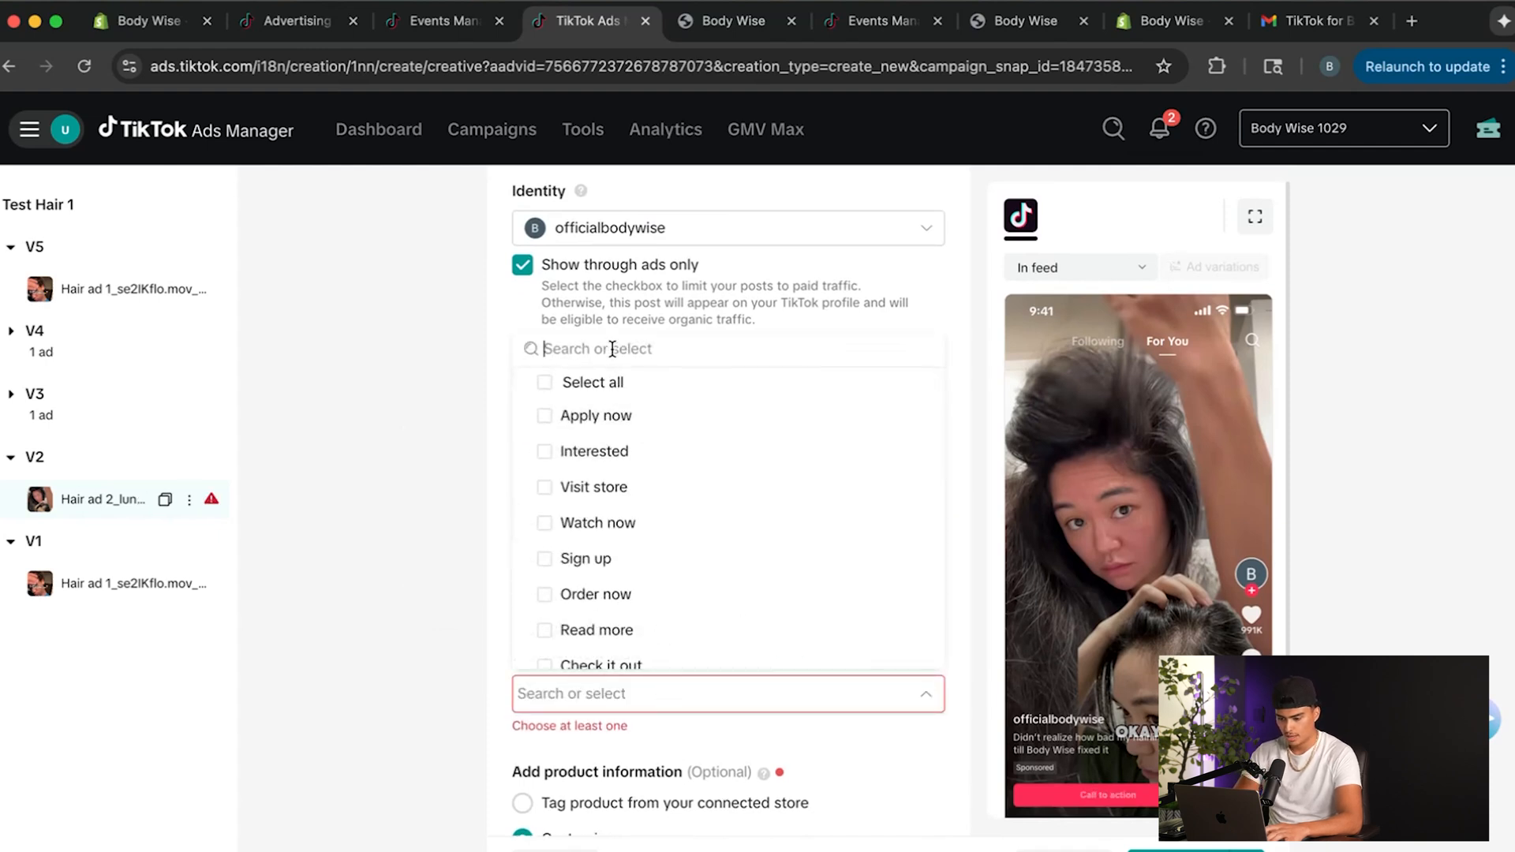
{"action": "type", "text": "Shop"}
{"action": "left_click", "coordinate": [584, 416]}
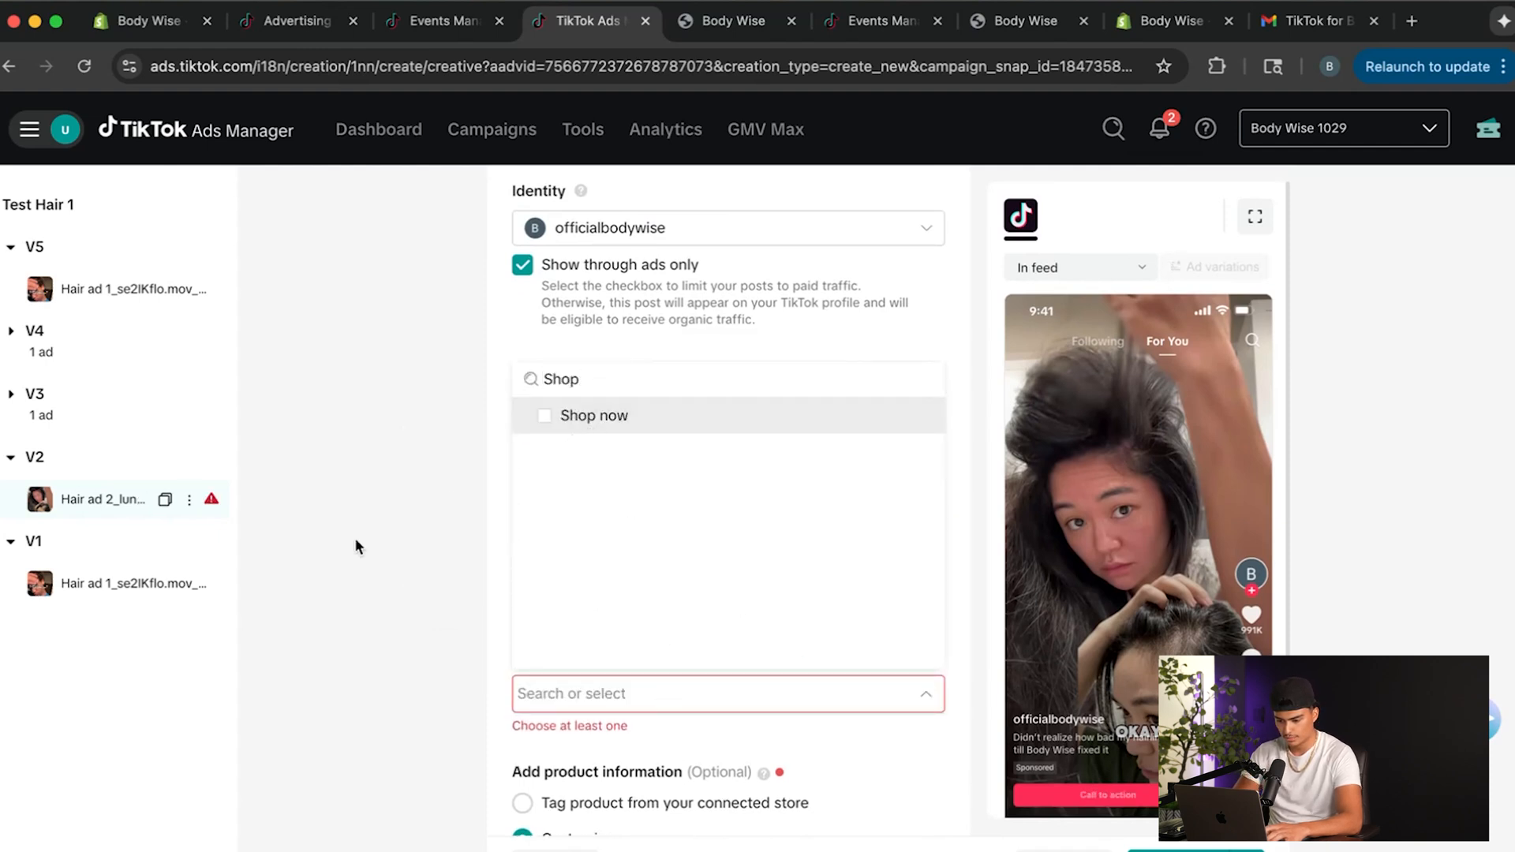
{"action": "left_click", "coordinate": [444, 690]}
Review the V2 ad's advanced settings, preview its destination page and check the music-rights, authorization and tracking settings.
{"action": "scroll", "coordinate": [444, 690], "scroll_direction": "down", "scroll_amount": 3}
{"action": "scroll", "coordinate": [553, 632], "scroll_direction": "down", "scroll_amount": 5}
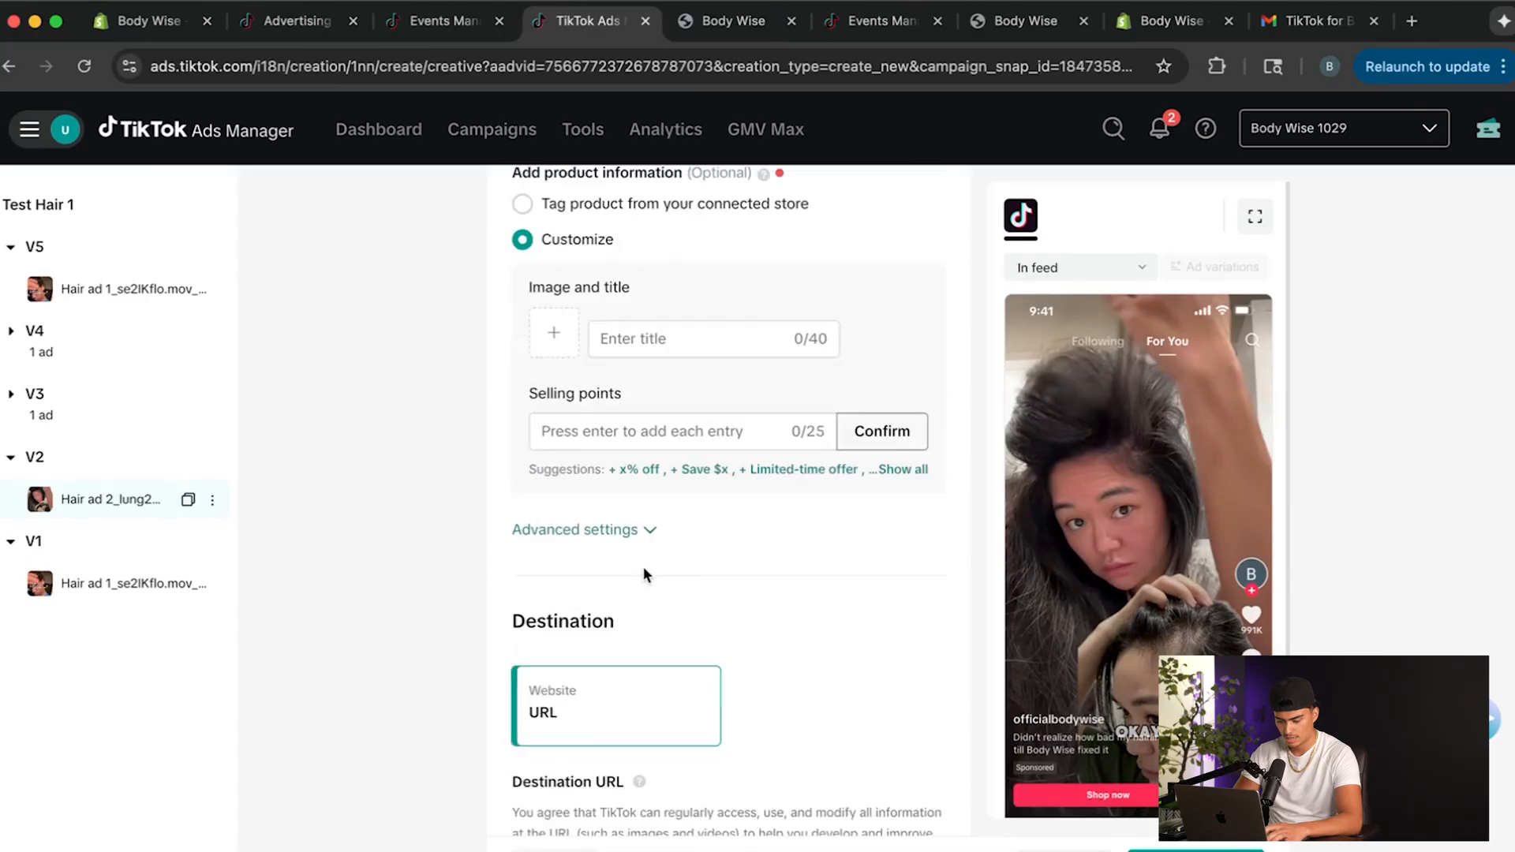
{"action": "left_click", "coordinate": [584, 491]}
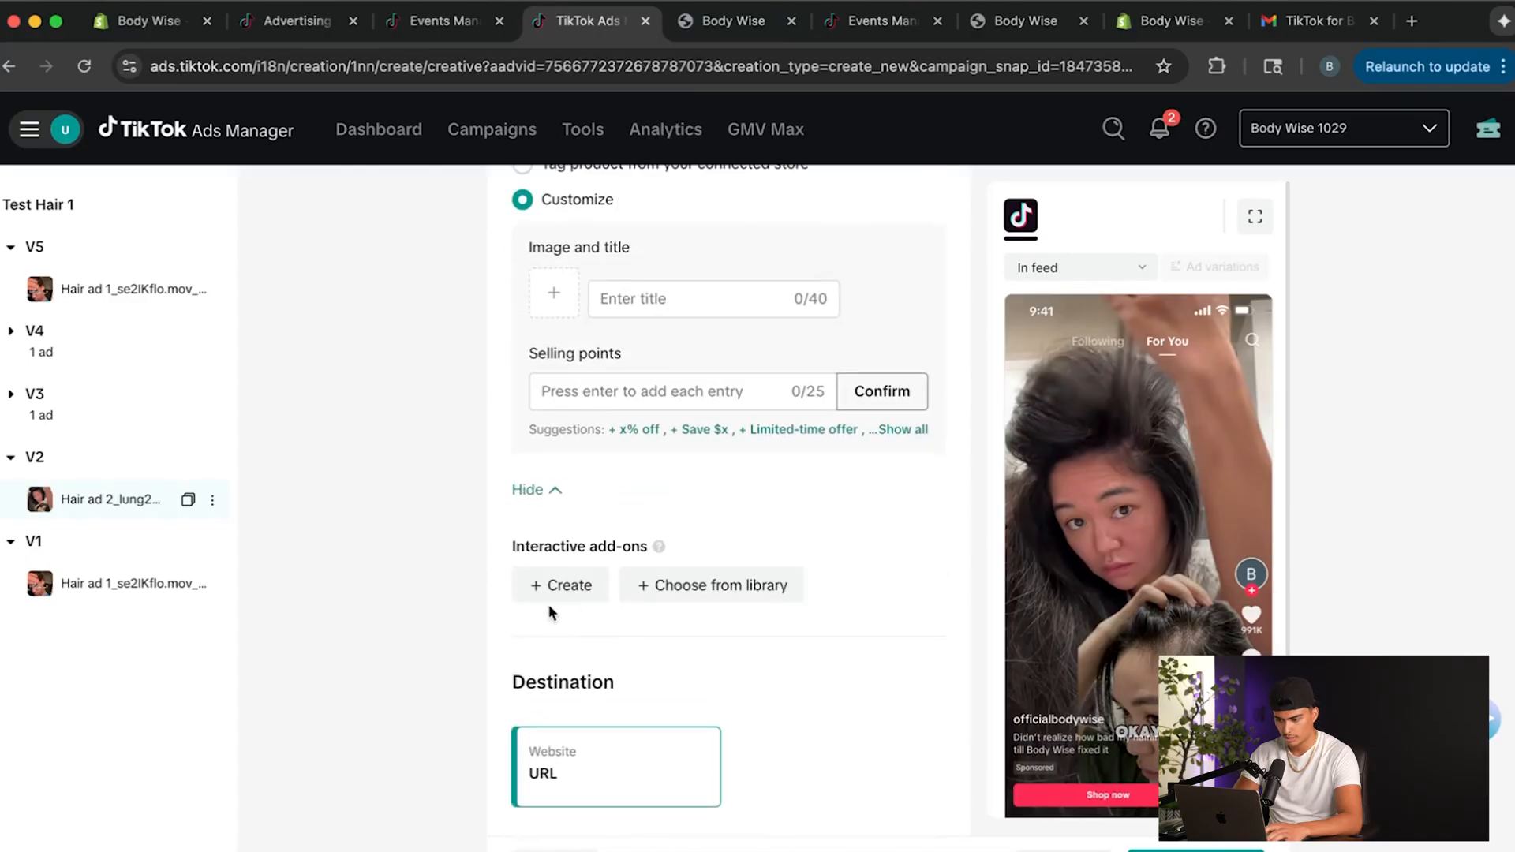
{"action": "scroll", "coordinate": [548, 605], "scroll_direction": "down", "scroll_amount": 5}
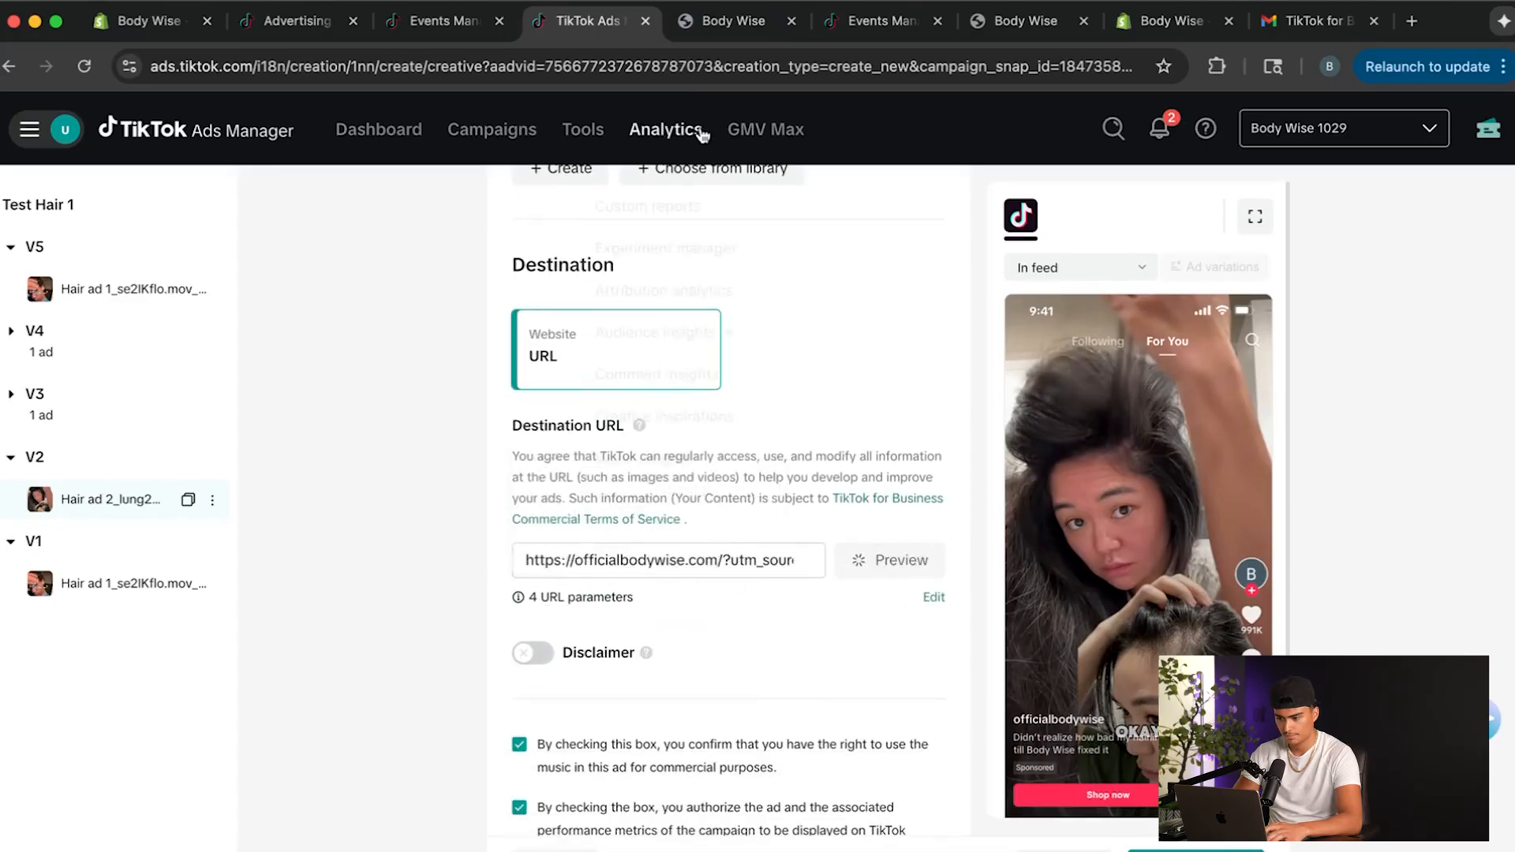
{"action": "left_click", "coordinate": [889, 559]}
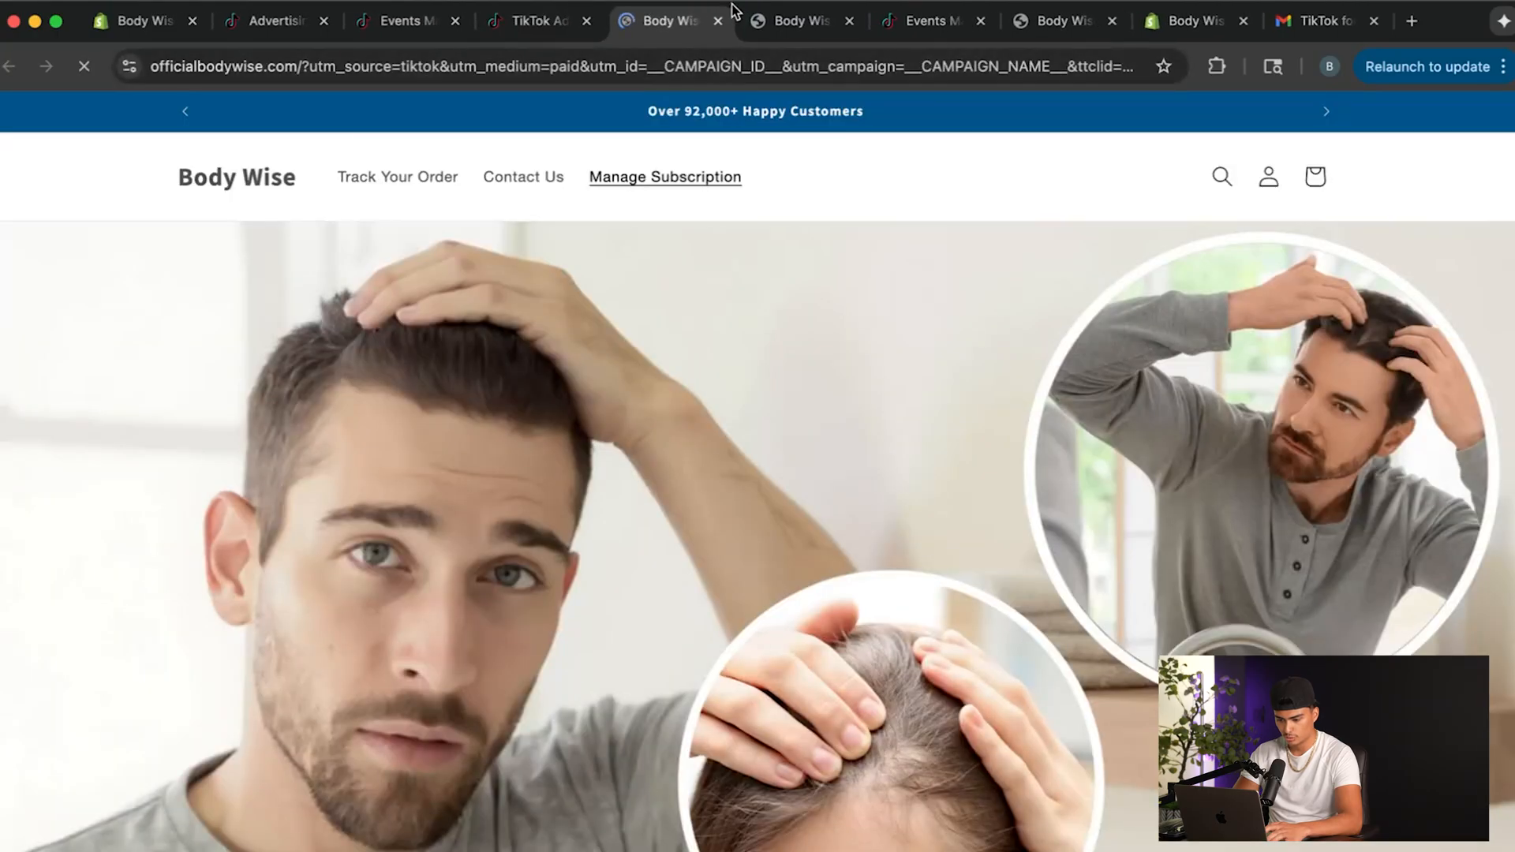
{"action": "left_click", "coordinate": [718, 20]}
{"action": "scroll", "coordinate": [687, 592], "scroll_direction": "down", "scroll_amount": 3}
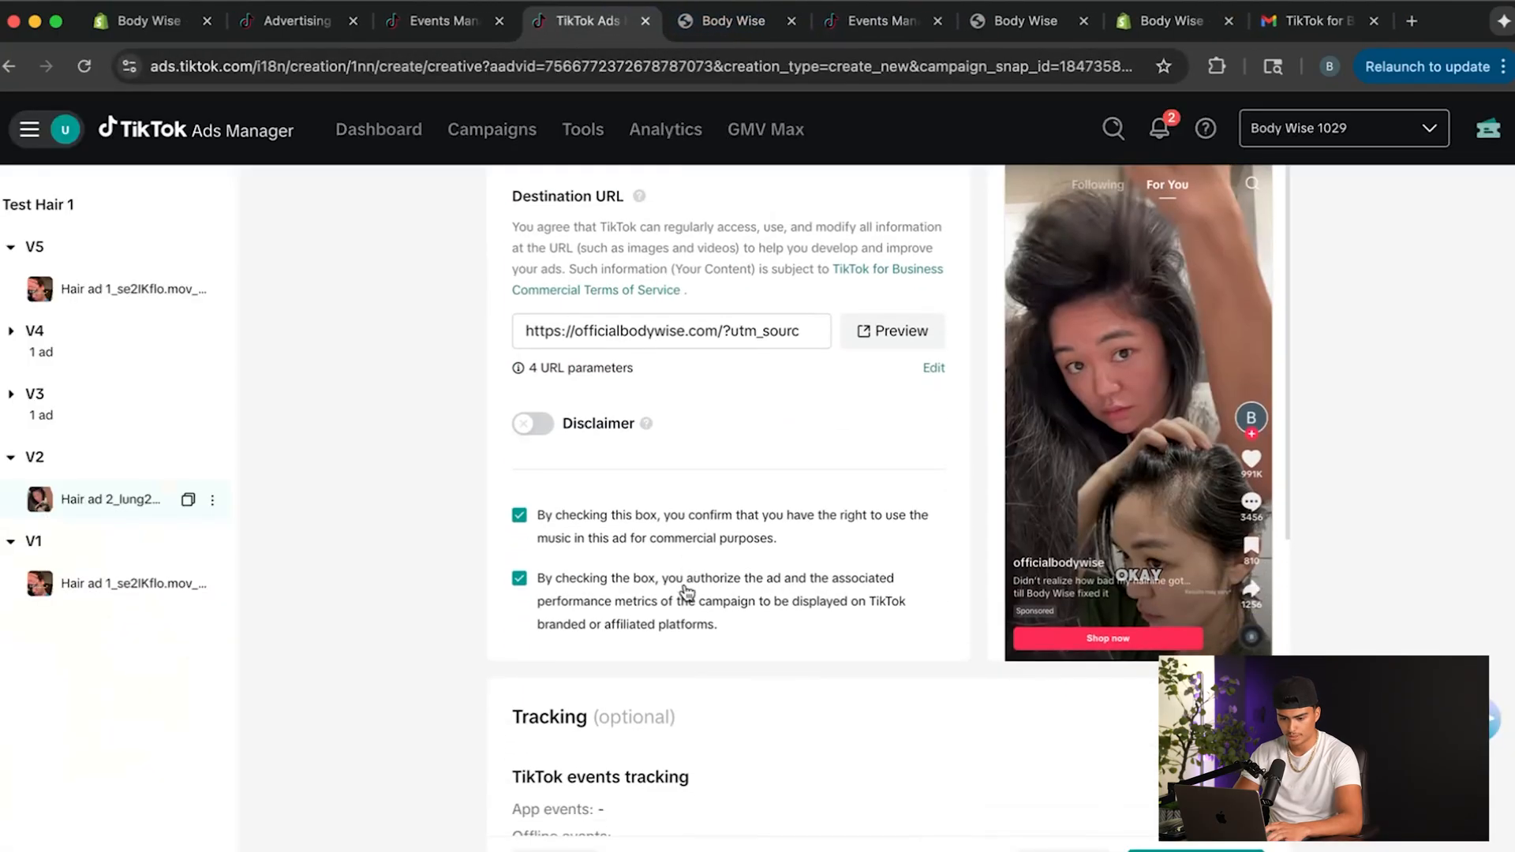
{"action": "scroll", "coordinate": [570, 622], "scroll_direction": "down", "scroll_amount": 5}
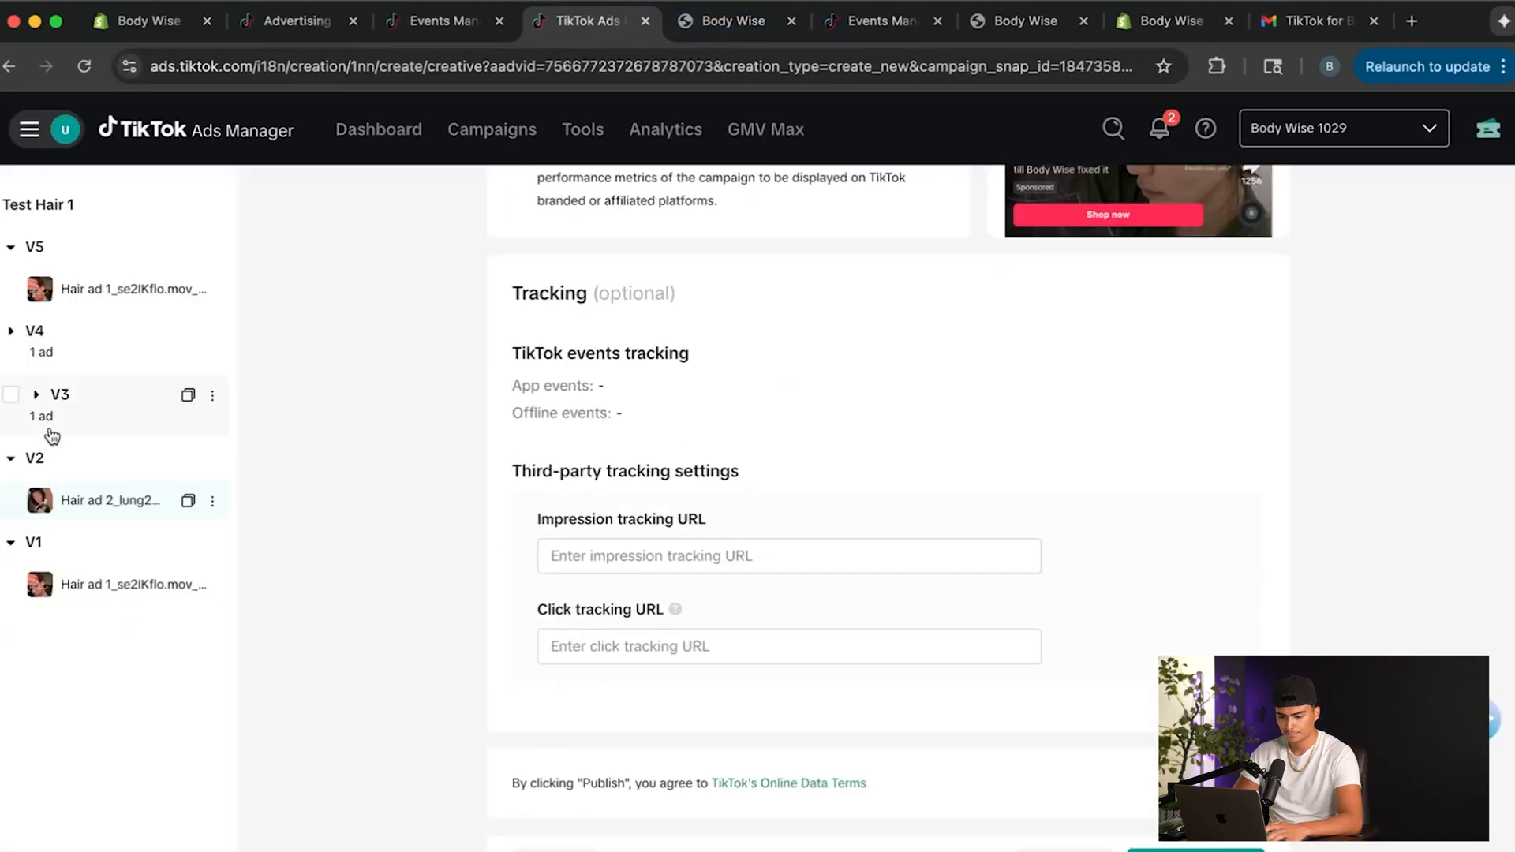
Open the ad in ad group V3 and replace the date and time in its name with V3, keeping the creative name tag.
{"action": "left_click", "coordinate": [37, 399]}
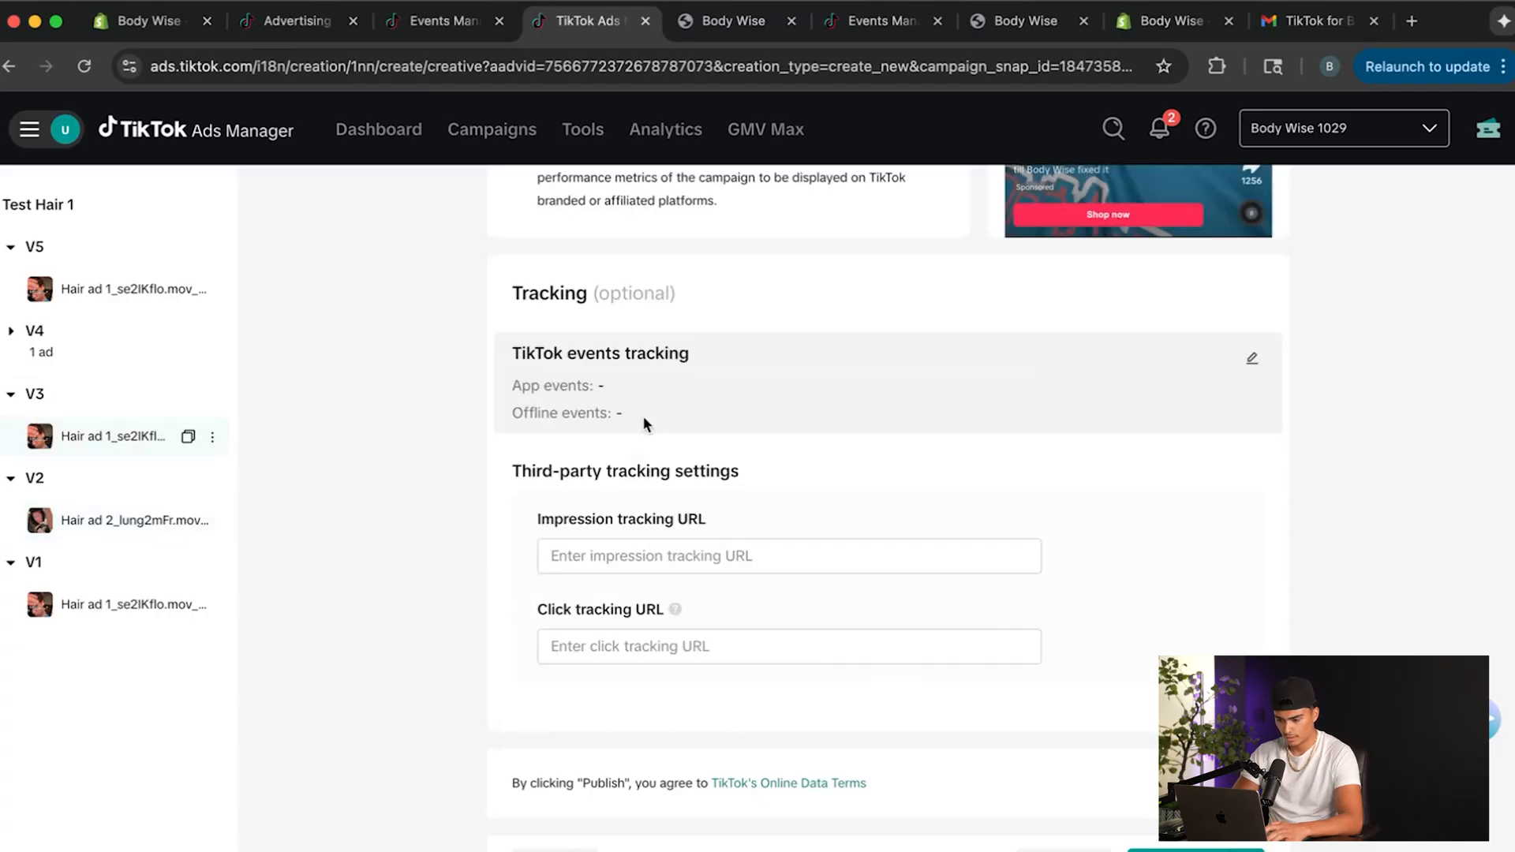
{"action": "scroll", "coordinate": [643, 415], "scroll_direction": "up", "scroll_amount": 15}
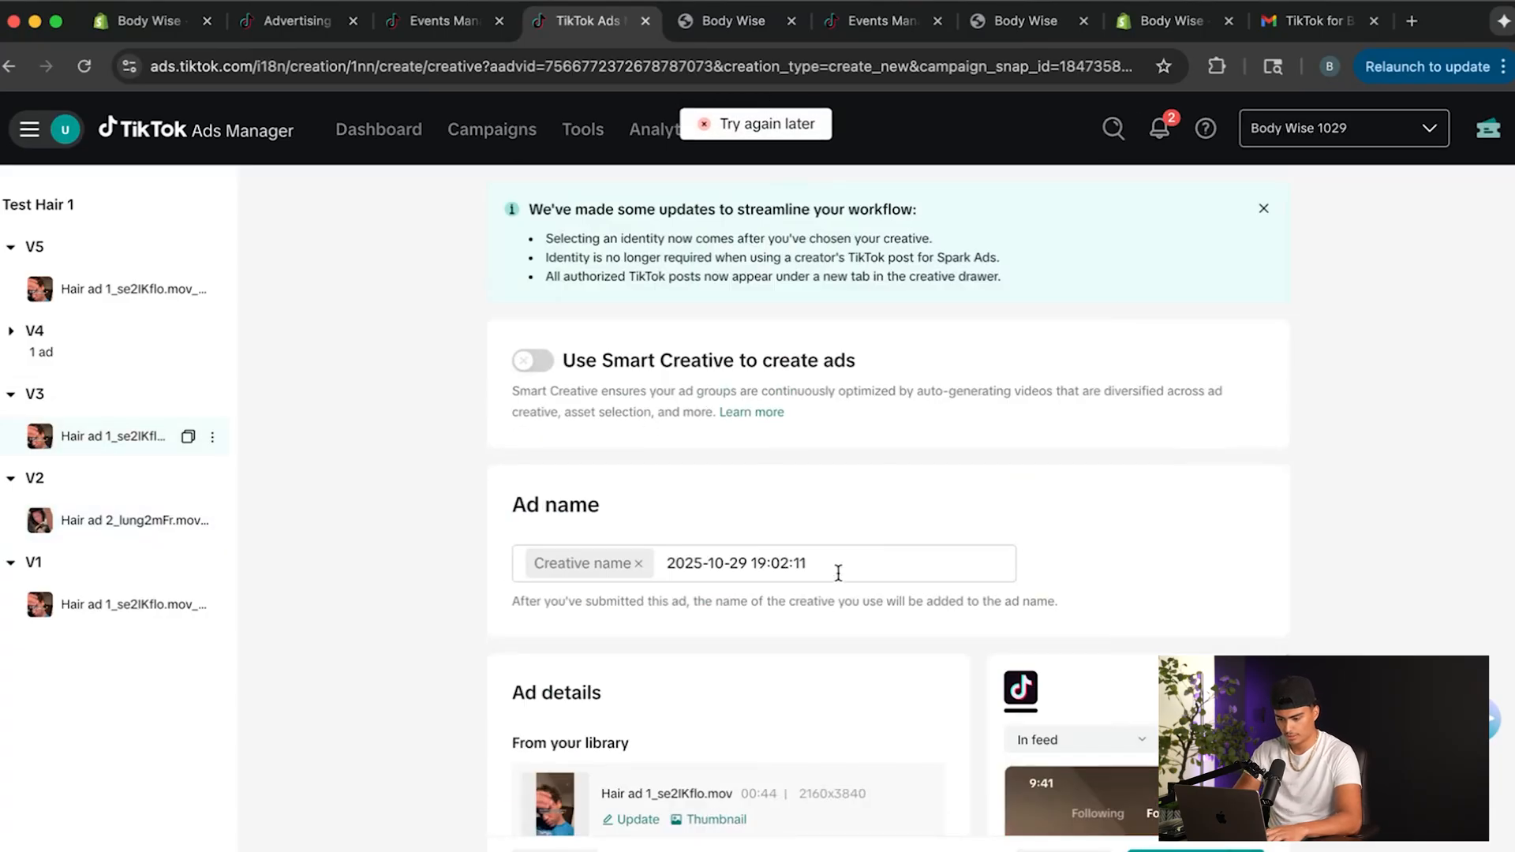
{"action": "left_click_drag", "start_coordinate": [839, 566], "coordinate": [519, 508]}
{"action": "type", "text": "V2"}
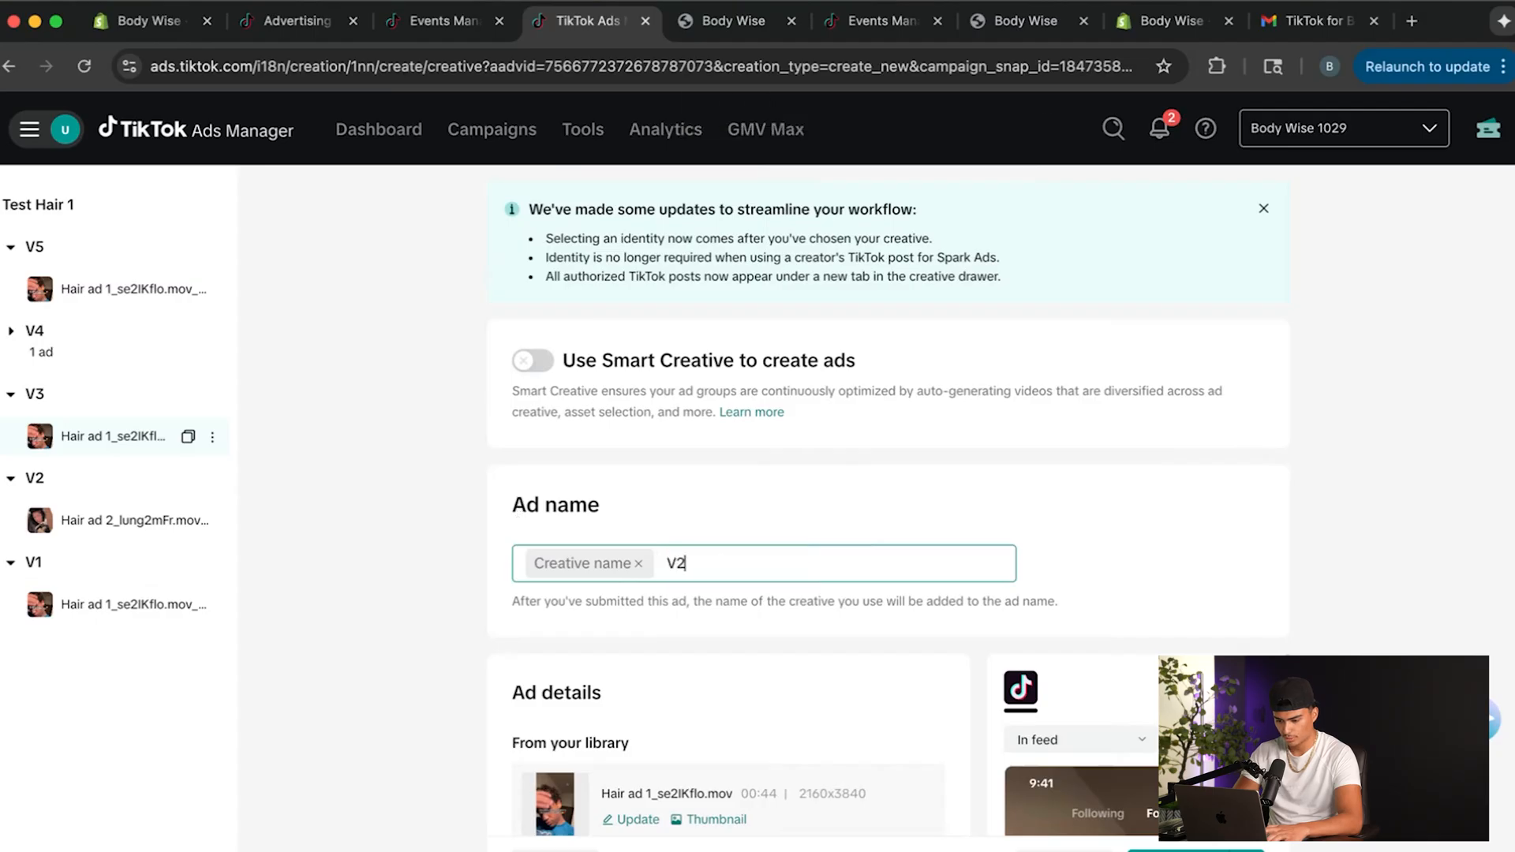
{"action": "left_click", "coordinate": [319, 495]}
Upload the video Hair ad 3_oTUjksM2.mov to the creative library and use it as the V3 ad's creative.
{"action": "scroll", "coordinate": [746, 648], "scroll_direction": "down", "scroll_amount": 2}
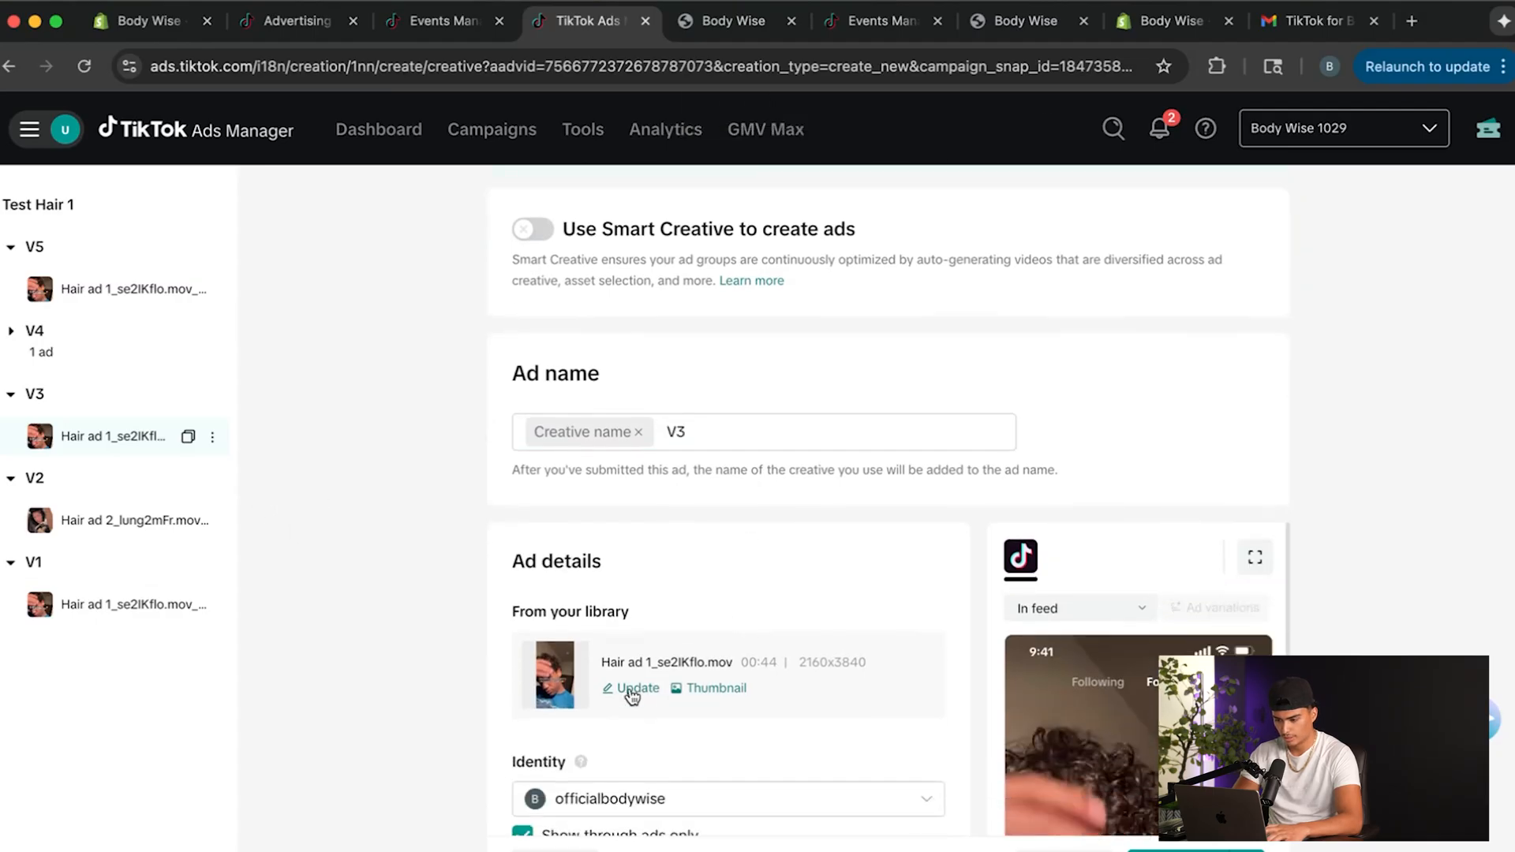
{"action": "left_click", "coordinate": [638, 688]}
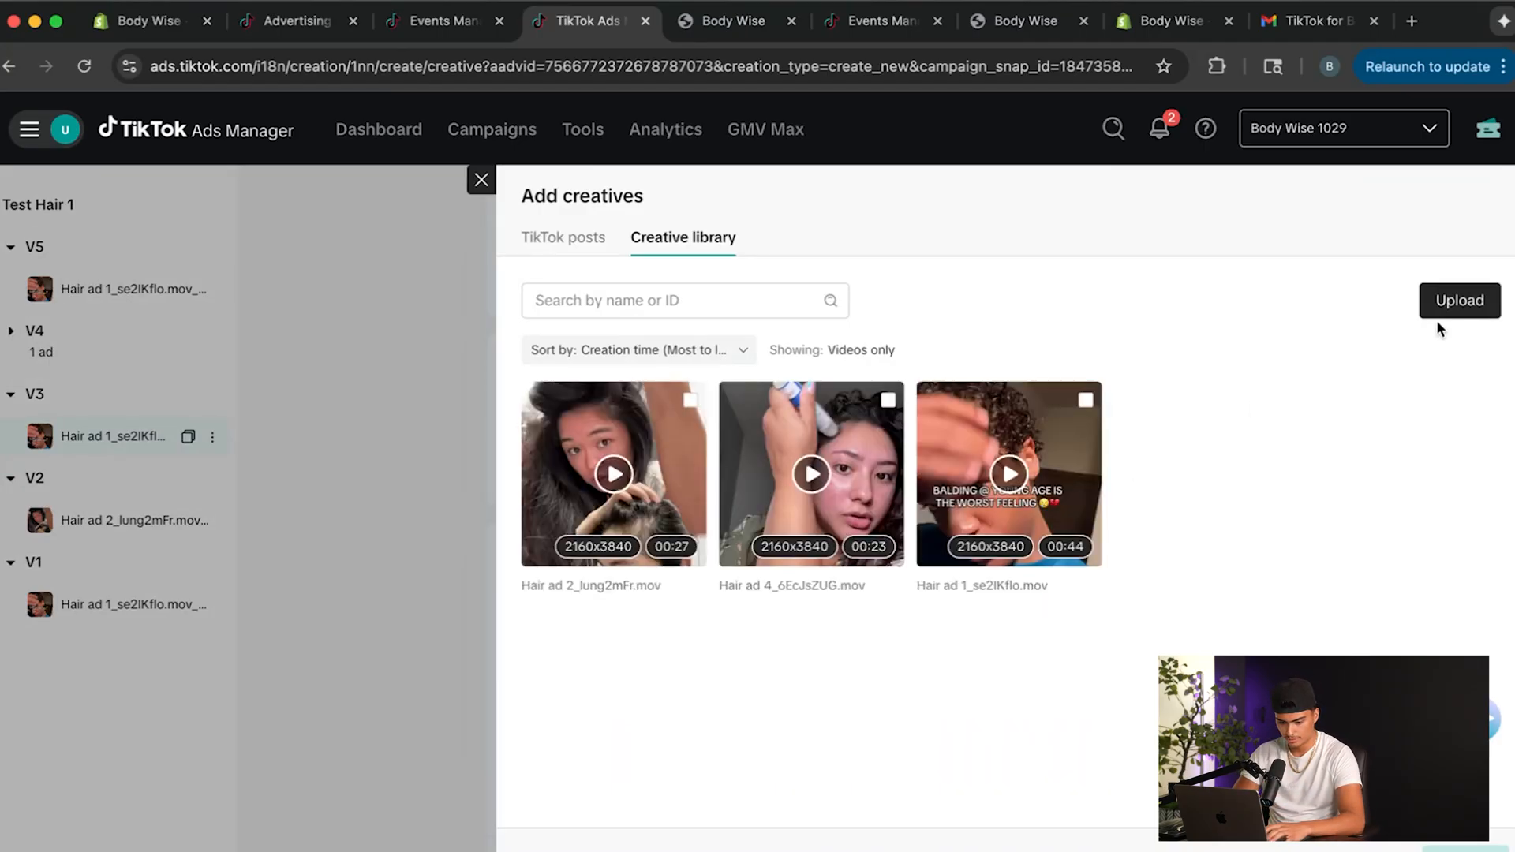
{"action": "left_click", "coordinate": [1455, 299]}
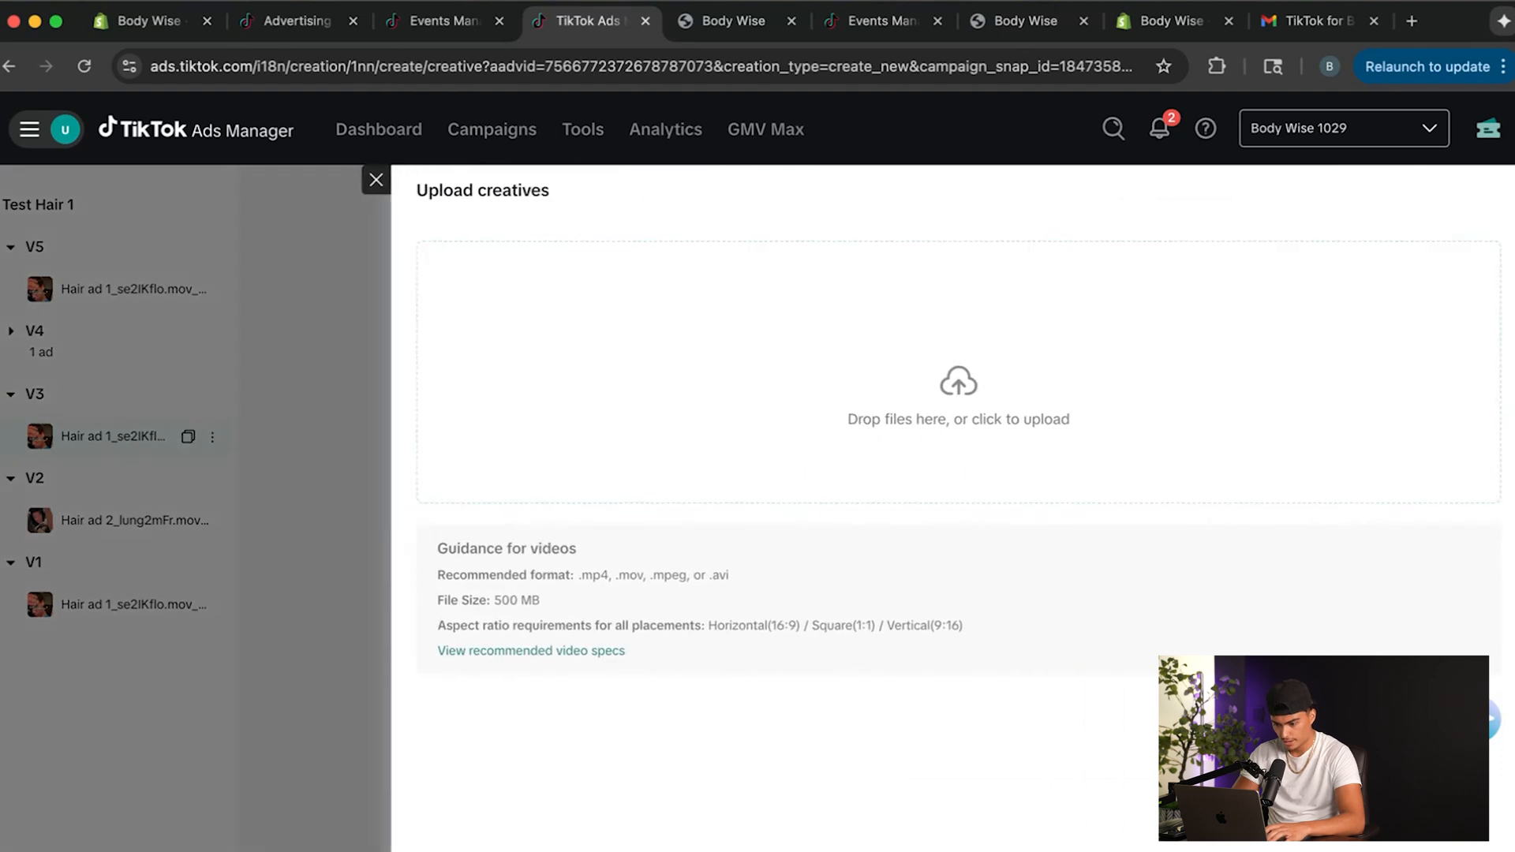
{"action": "left_click", "coordinate": [505, 850]}
{"action": "left_click", "coordinate": [513, 414]}
{"action": "left_click_drag", "start_coordinate": [513, 415], "coordinate": [1334, 430]}
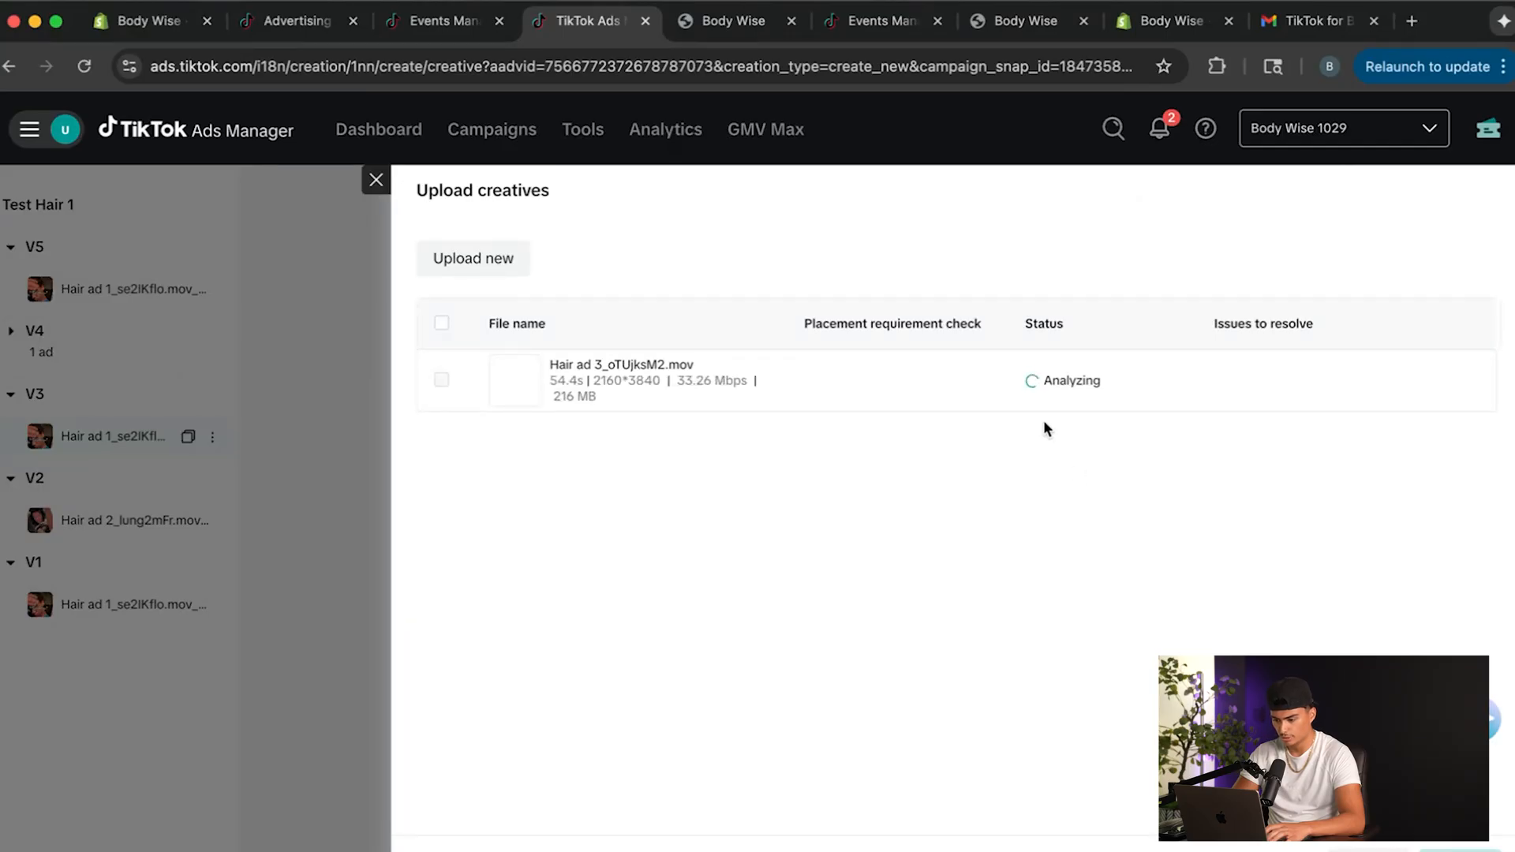
{"action": "left_click", "coordinate": [1460, 851]}
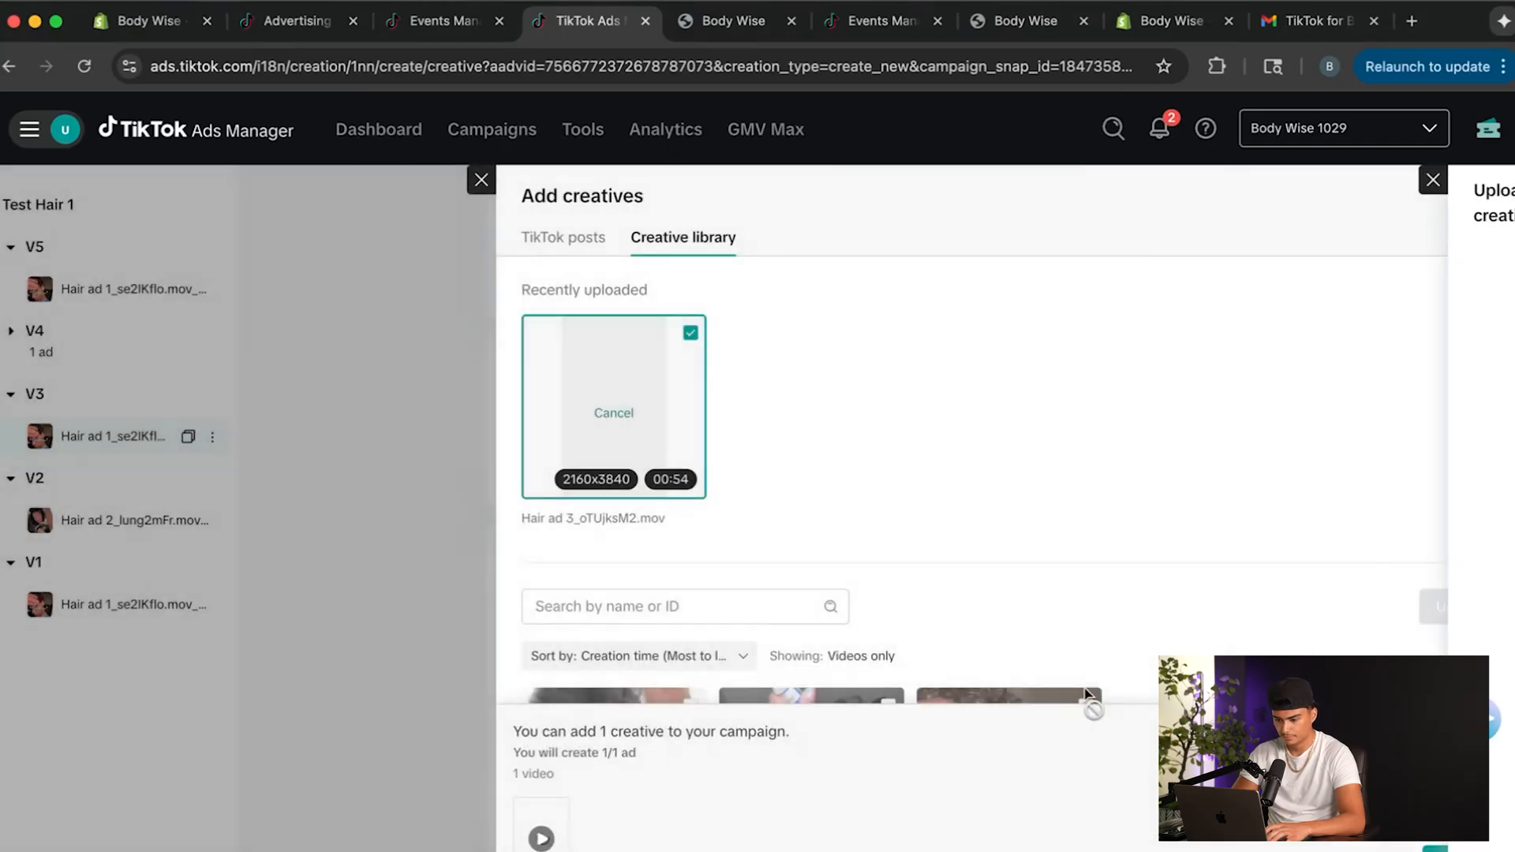
{"action": "scroll", "coordinate": [841, 501], "scroll_direction": "down", "scroll_amount": 1}
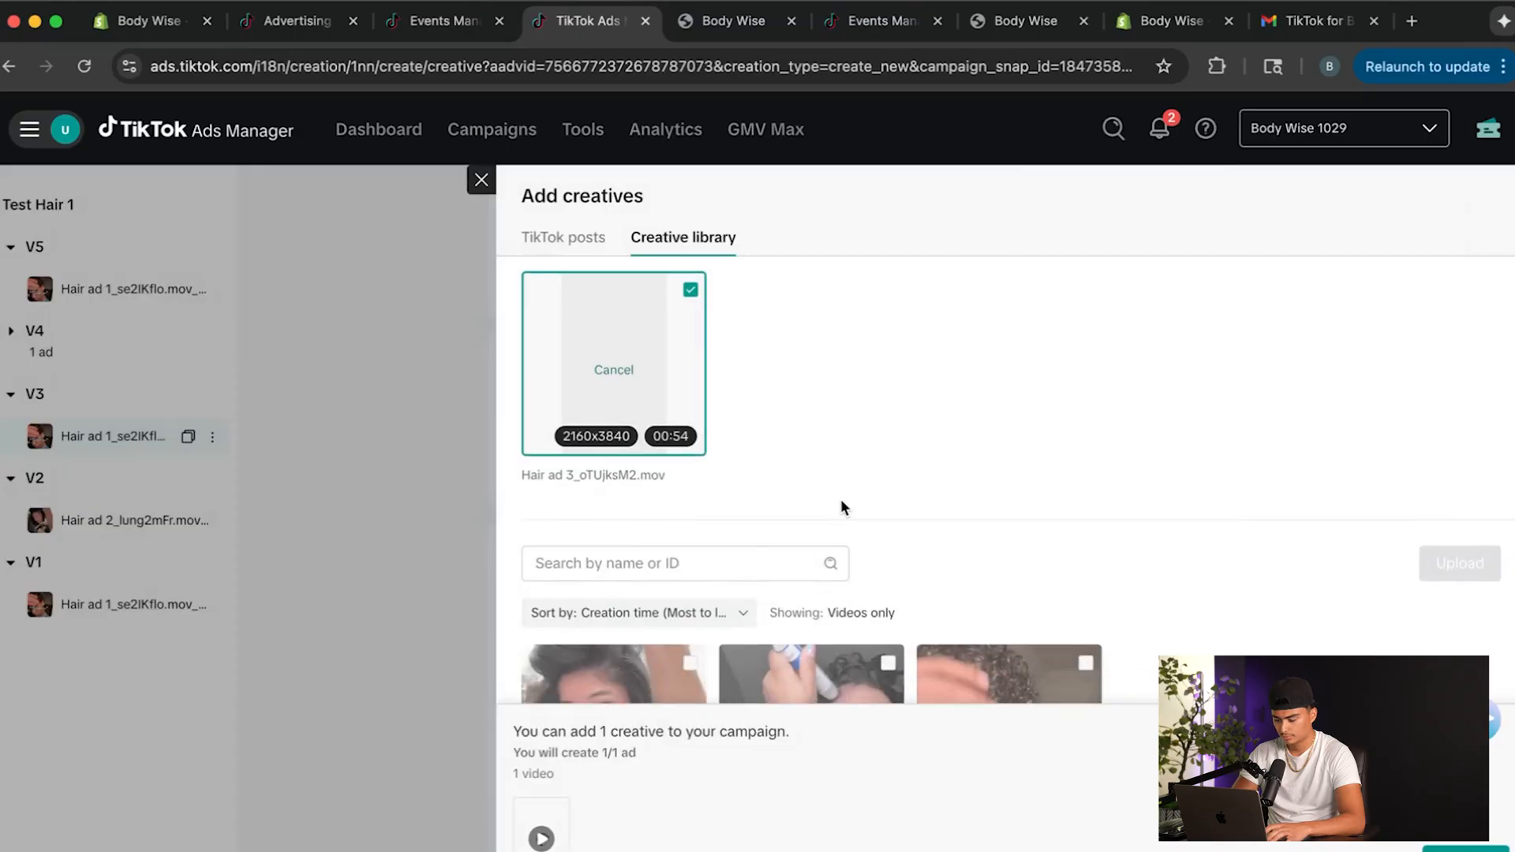
{"action": "scroll", "coordinate": [841, 499], "scroll_direction": "up", "scroll_amount": 1}
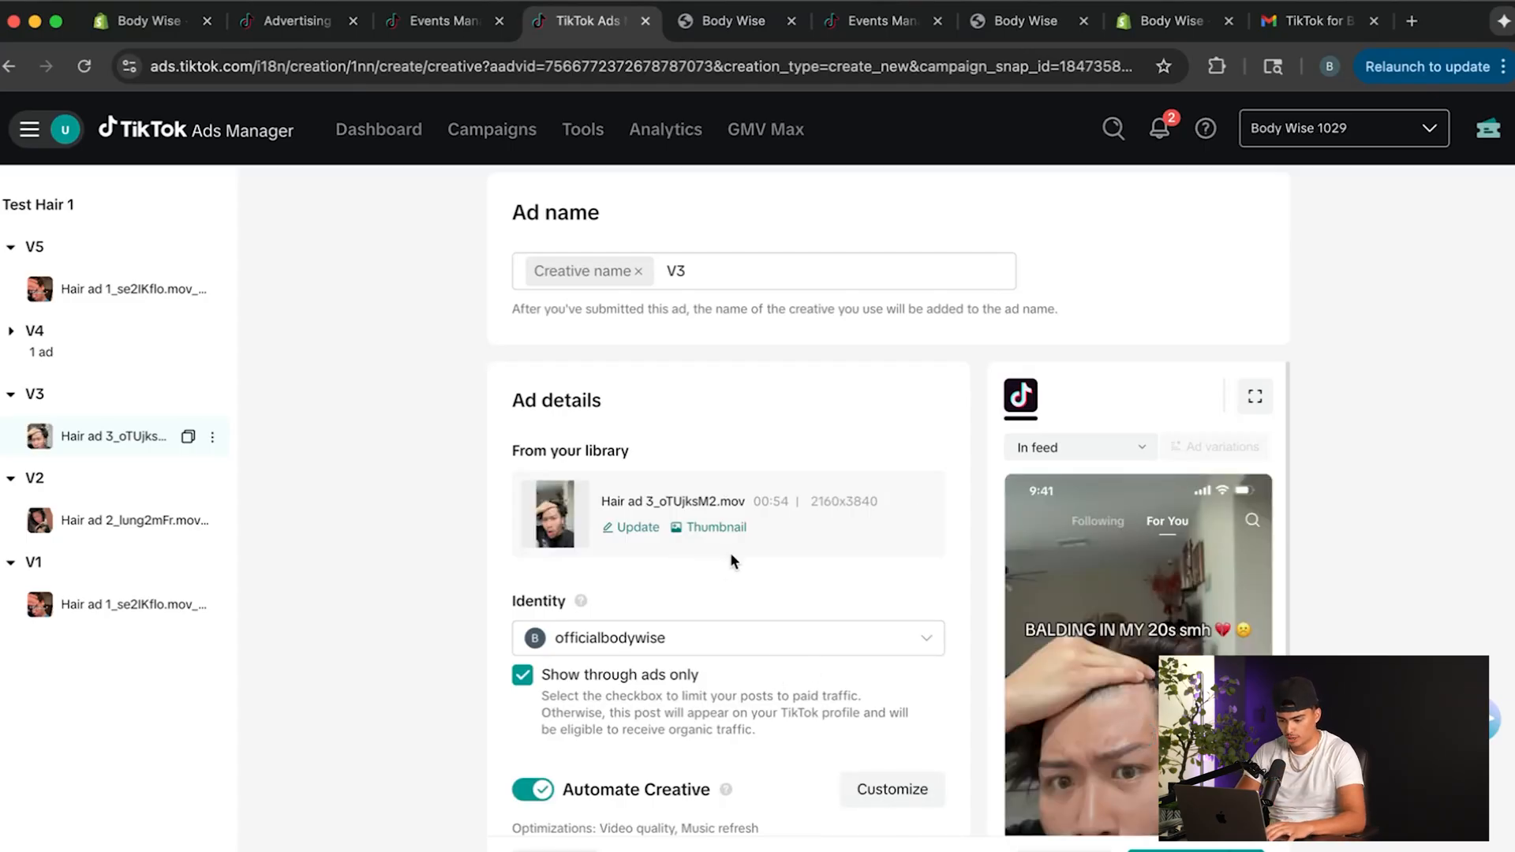
Turn off Show through ads only and Automate Creative for the V3 ad.
{"action": "scroll", "coordinate": [731, 553], "scroll_direction": "down", "scroll_amount": 2}
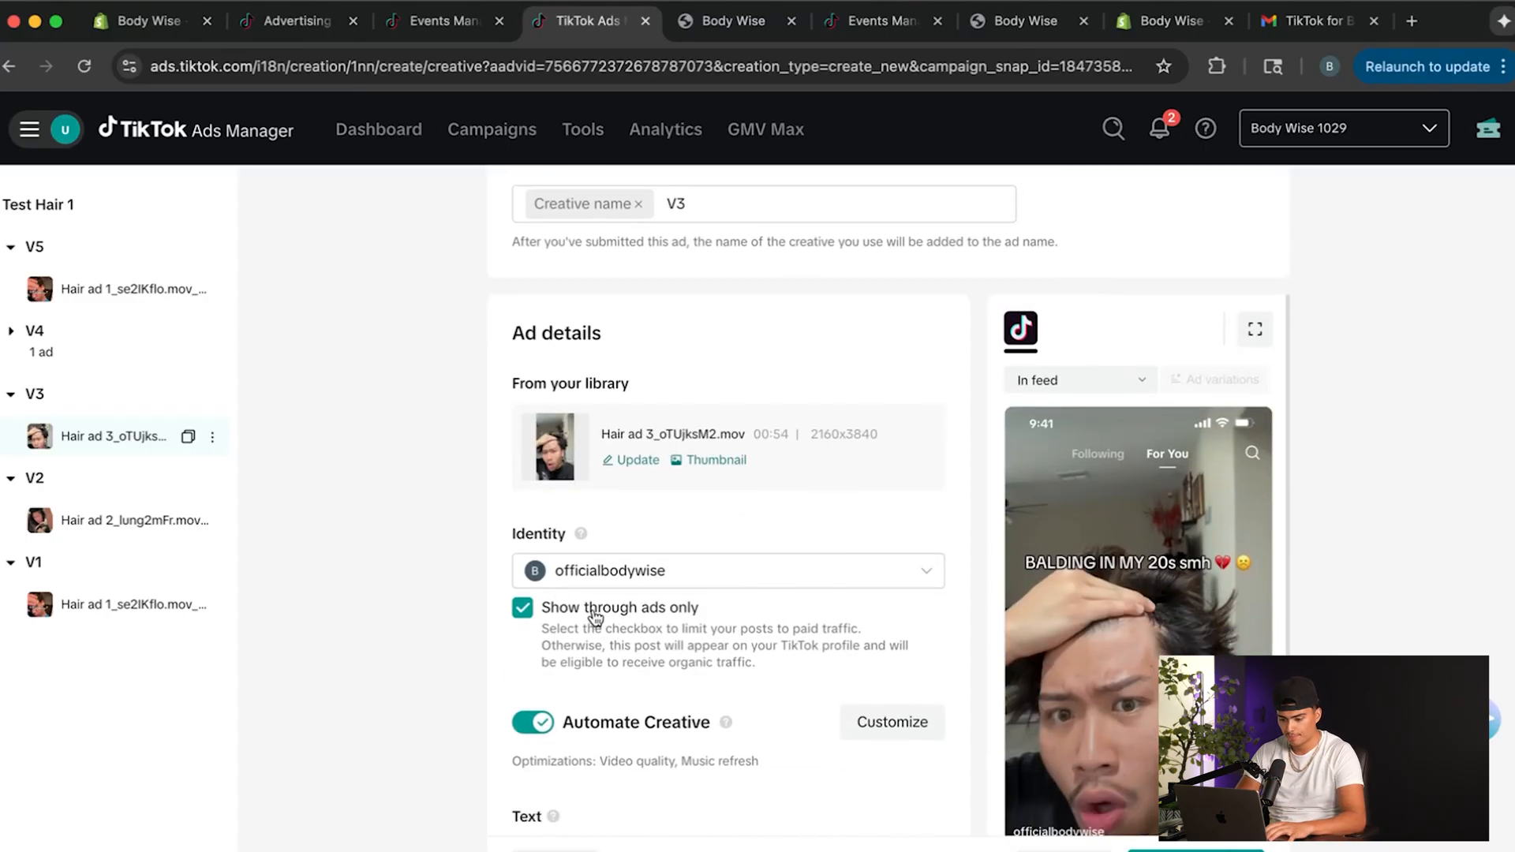
{"action": "left_click", "coordinate": [523, 610]}
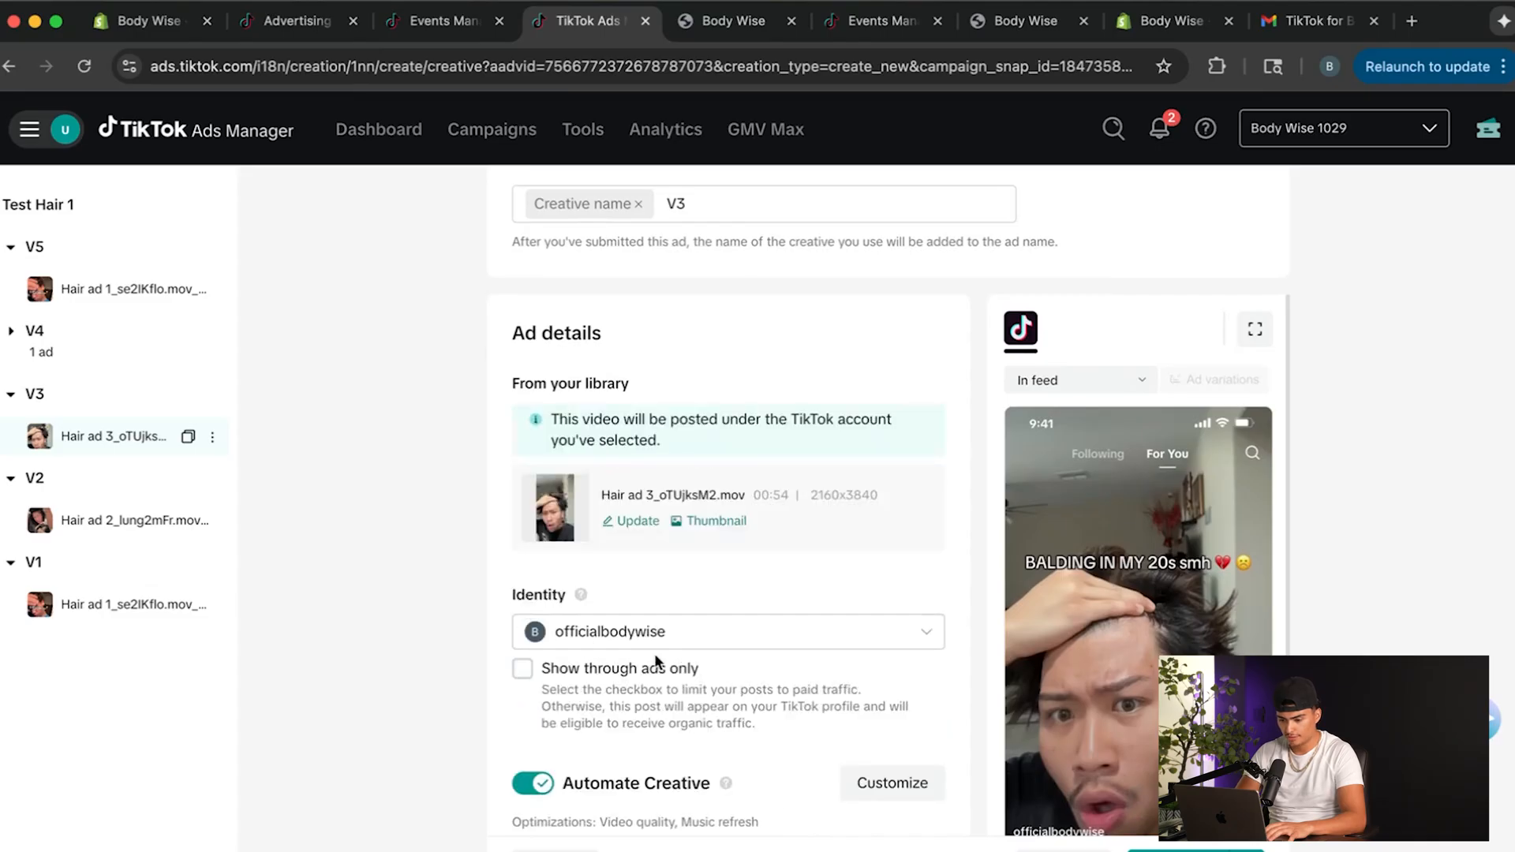
{"action": "scroll", "coordinate": [577, 655], "scroll_direction": "down", "scroll_amount": 3}
{"action": "left_click", "coordinate": [543, 631]}
Clear the V3 ad's preselected call-to-action options, choose only Shop now, and check its destination and tracking settings.
{"action": "scroll", "coordinate": [545, 633], "scroll_direction": "down", "scroll_amount": 3}
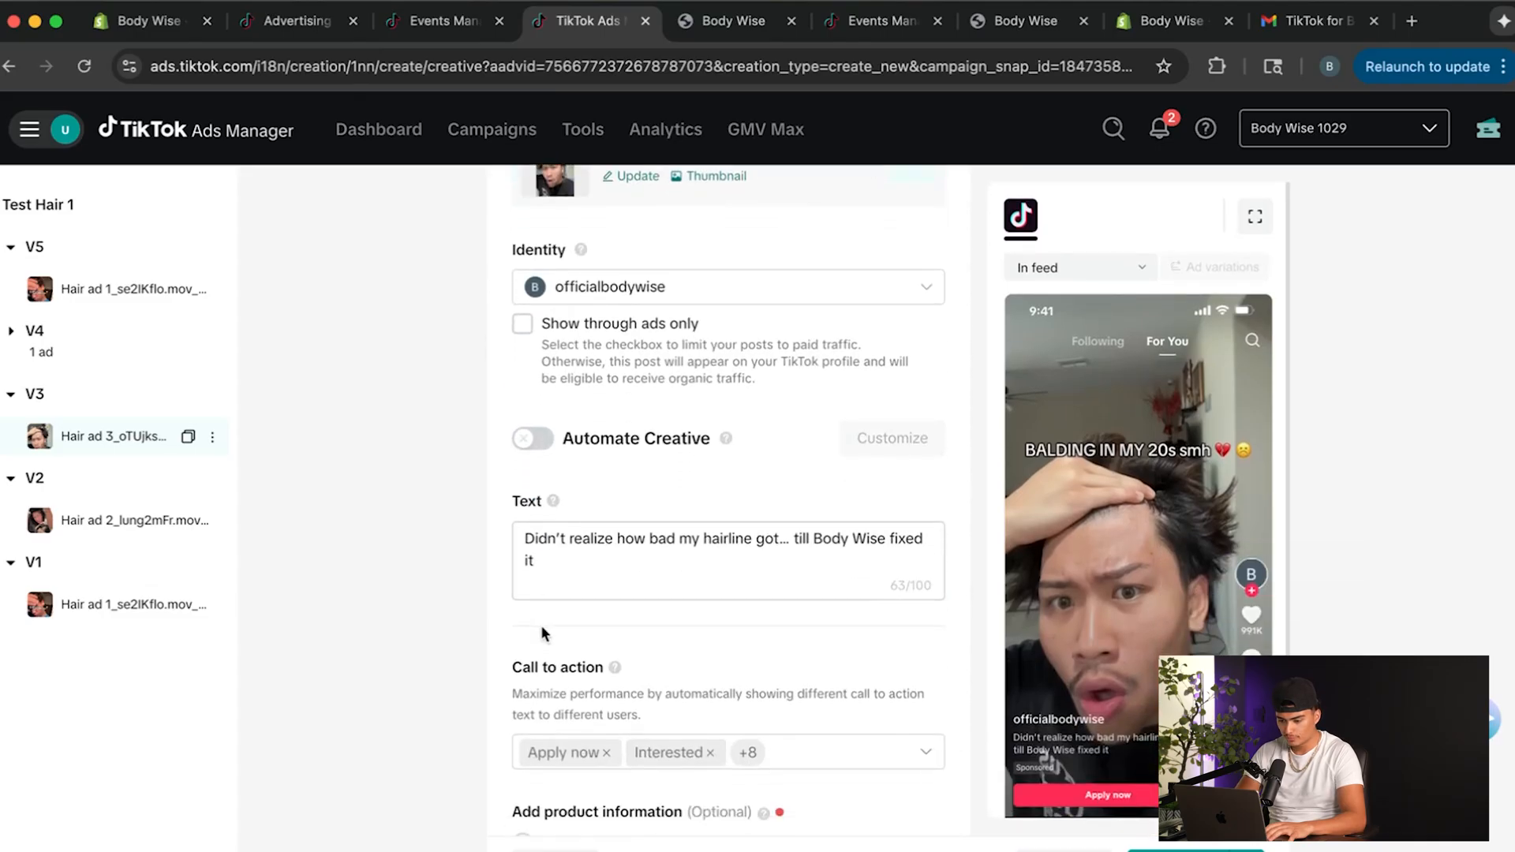
{"action": "scroll", "coordinate": [633, 562], "scroll_direction": "down", "scroll_amount": 3}
{"action": "left_click", "coordinate": [926, 608]}
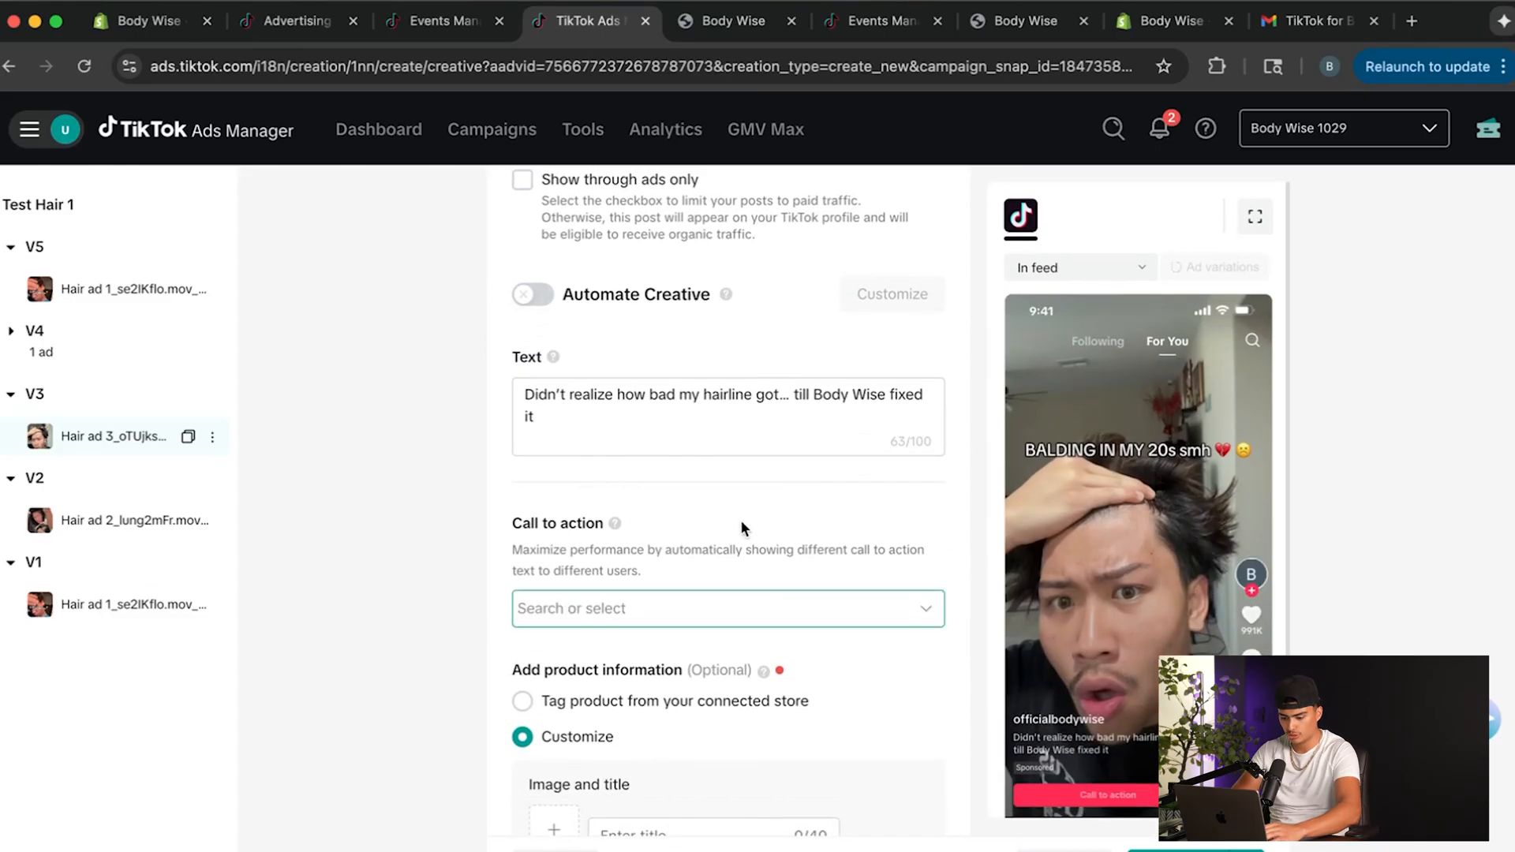
{"action": "left_click", "coordinate": [728, 615]}
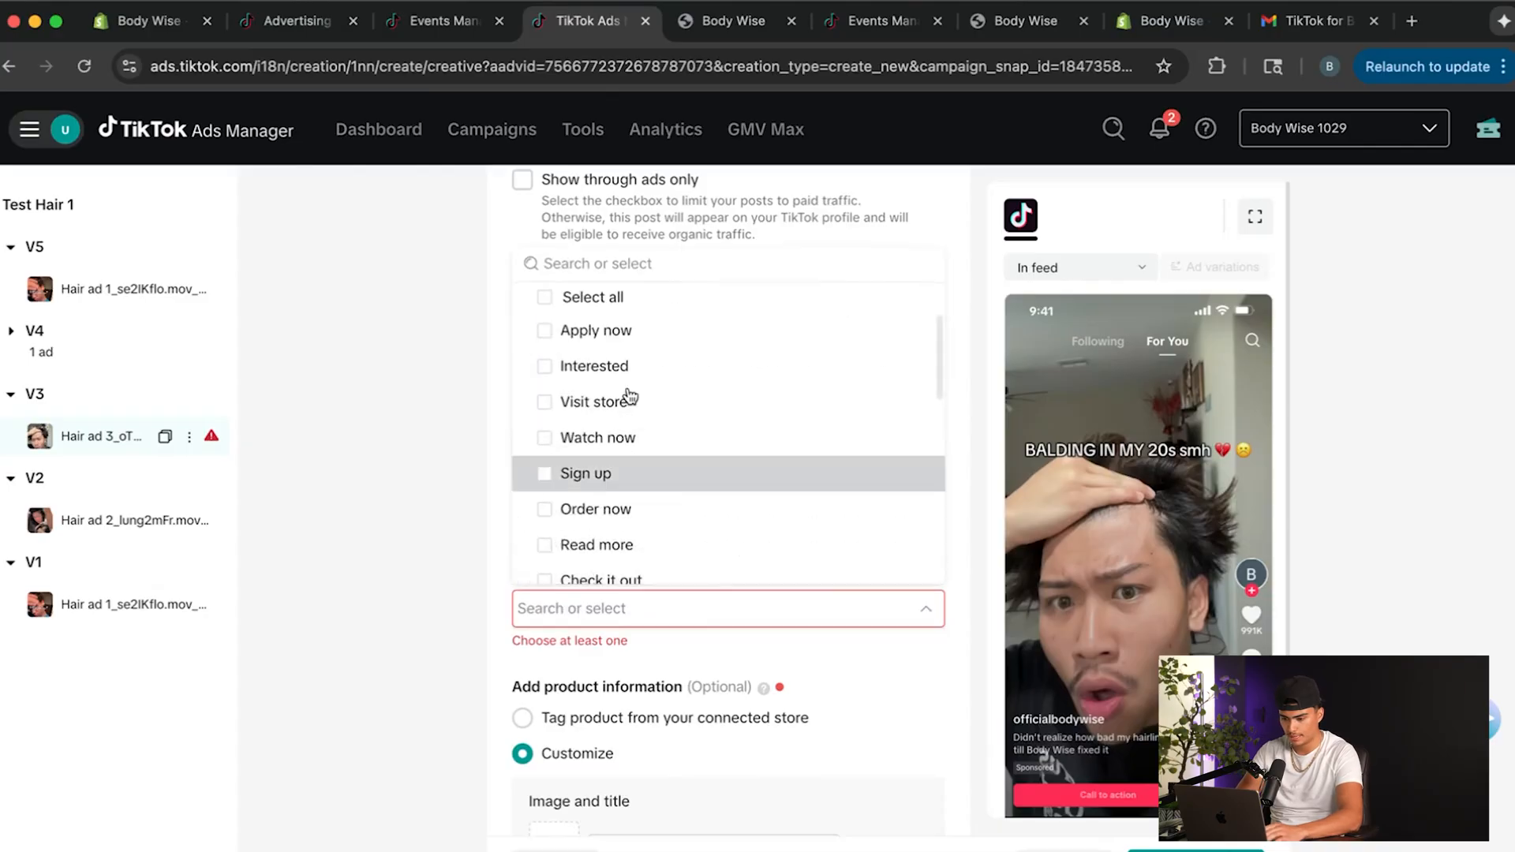
{"action": "left_click", "coordinate": [626, 259]}
{"action": "type", "text": "Shop"}
{"action": "left_click", "coordinate": [619, 336]}
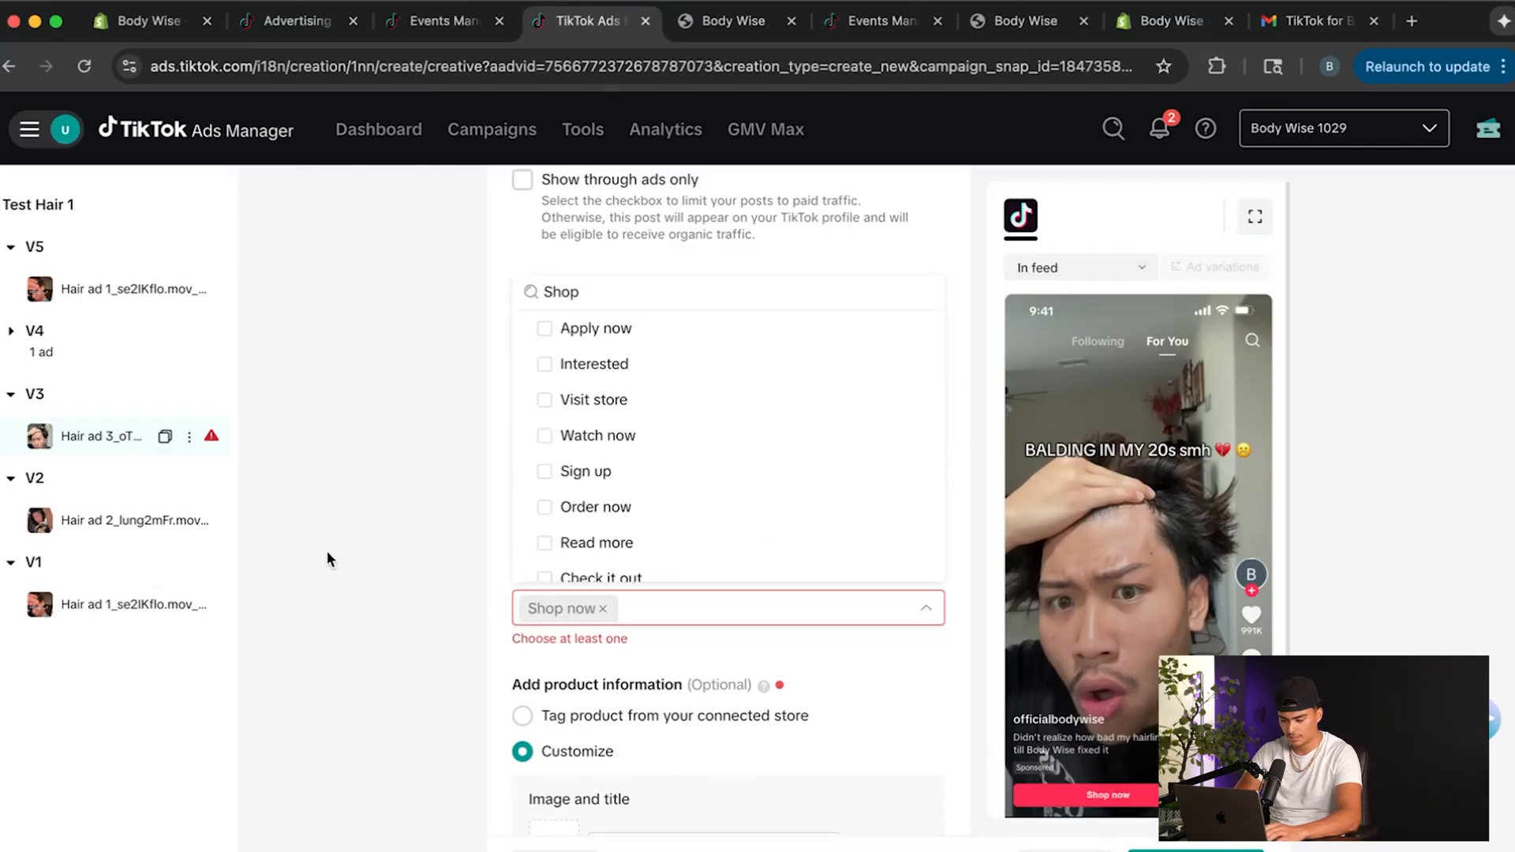
{"action": "scroll", "coordinate": [327, 556], "scroll_direction": "down", "scroll_amount": 4}
{"action": "left_click", "coordinate": [462, 569]}
{"action": "scroll", "coordinate": [461, 568], "scroll_direction": "up", "scroll_amount": 4}
{"action": "scroll", "coordinate": [462, 569], "scroll_direction": "down", "scroll_amount": 8}
{"action": "scroll", "coordinate": [474, 577], "scroll_direction": "down", "scroll_amount": 3}
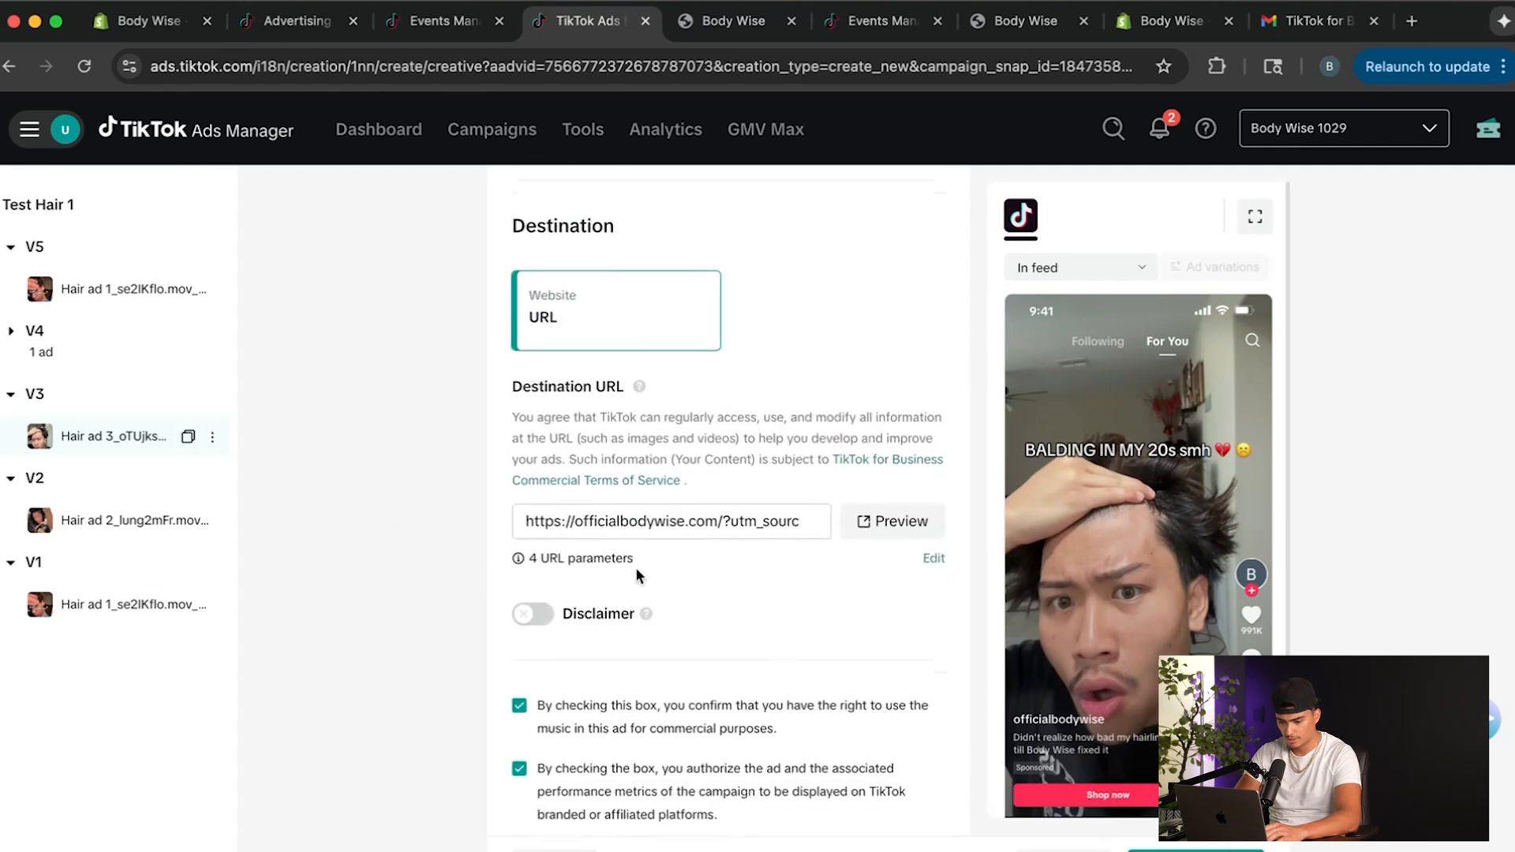
{"action": "scroll", "coordinate": [772, 551], "scroll_direction": "down", "scroll_amount": 8}
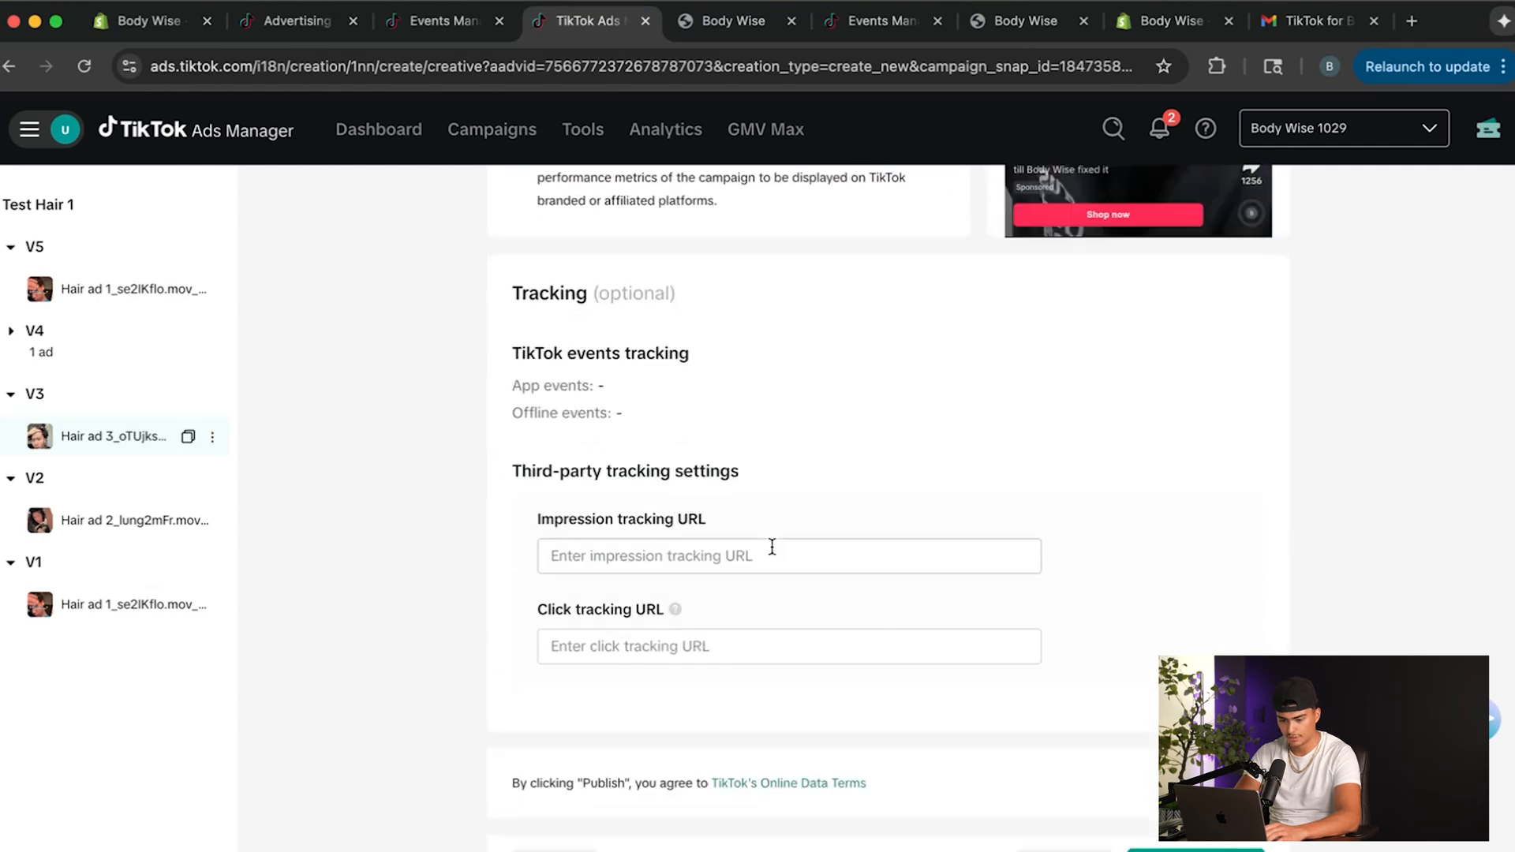
Open the ad in ad group V4 and replace the date and time in its name with V4, keeping the creative name tag.
{"action": "left_click", "coordinate": [54, 339]}
{"action": "left_click", "coordinate": [70, 380]}
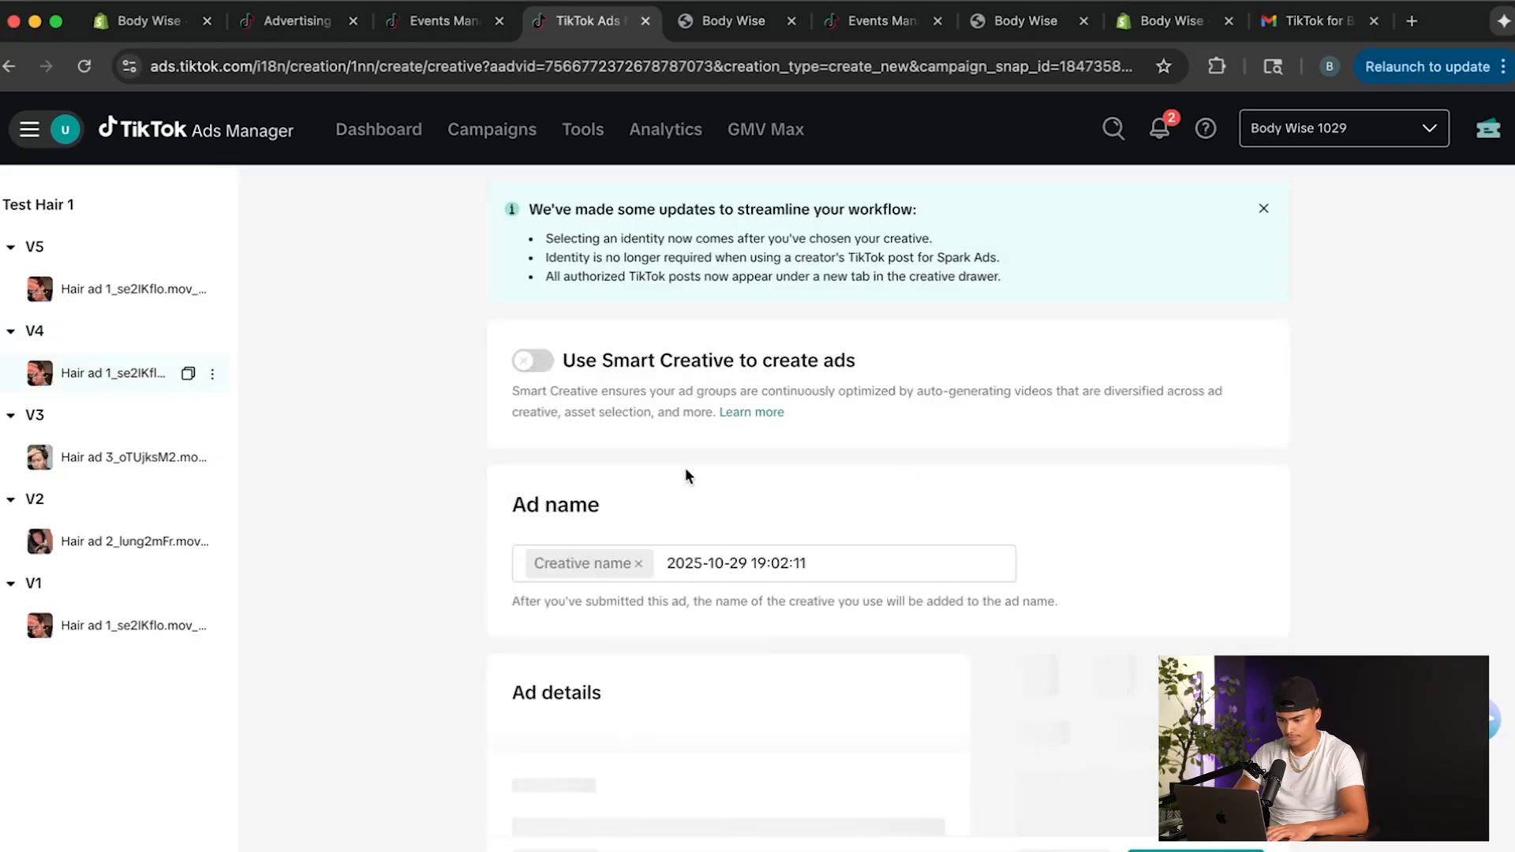
{"action": "left_click", "coordinate": [822, 565]}
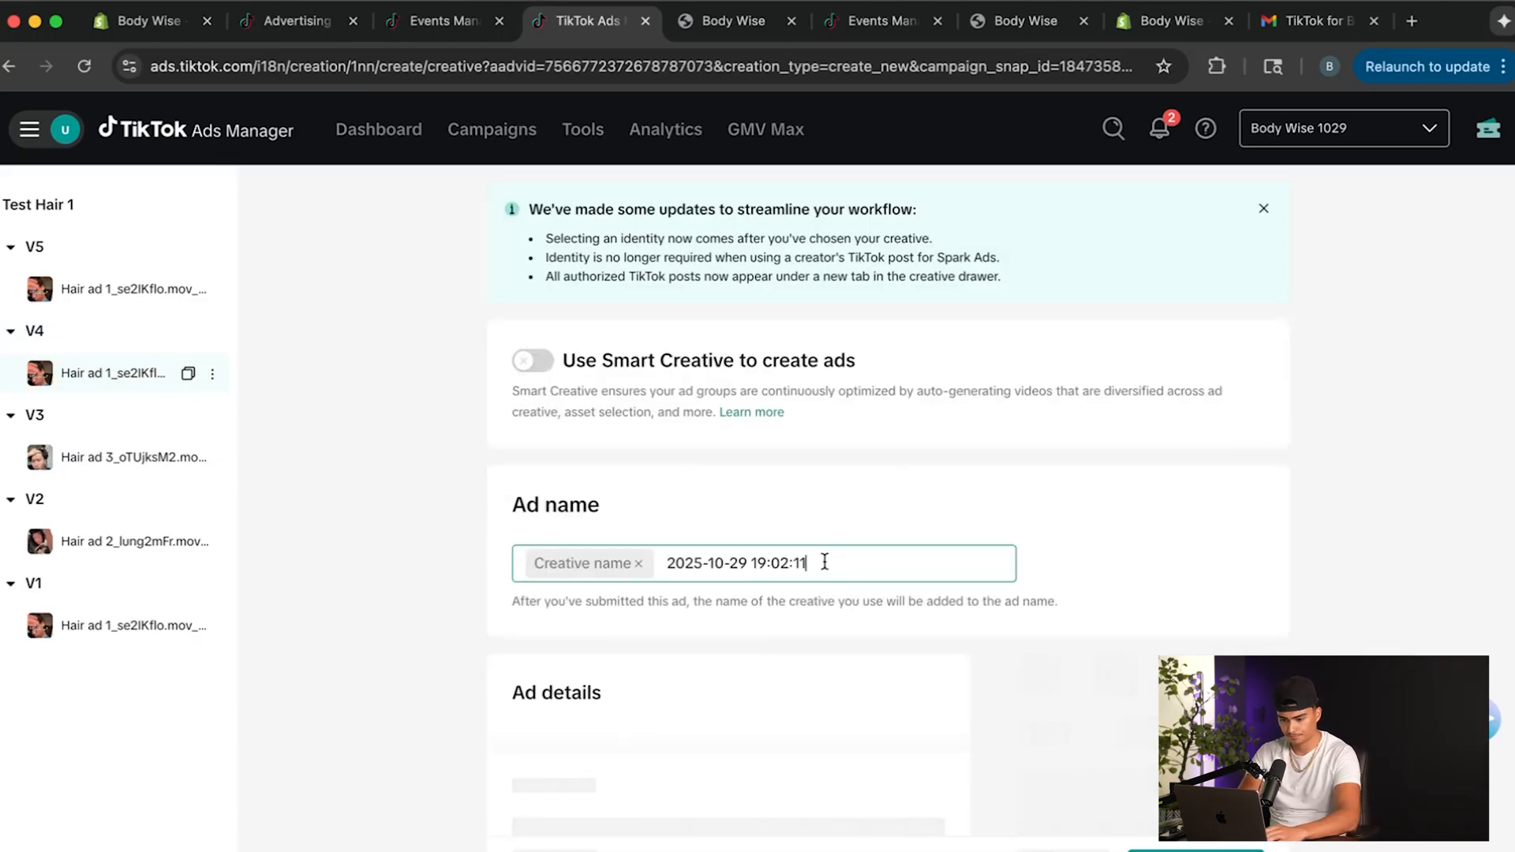
{"action": "left_click_drag", "start_coordinate": [822, 563], "coordinate": [627, 559]}
{"action": "key", "text": "BackSpace"}
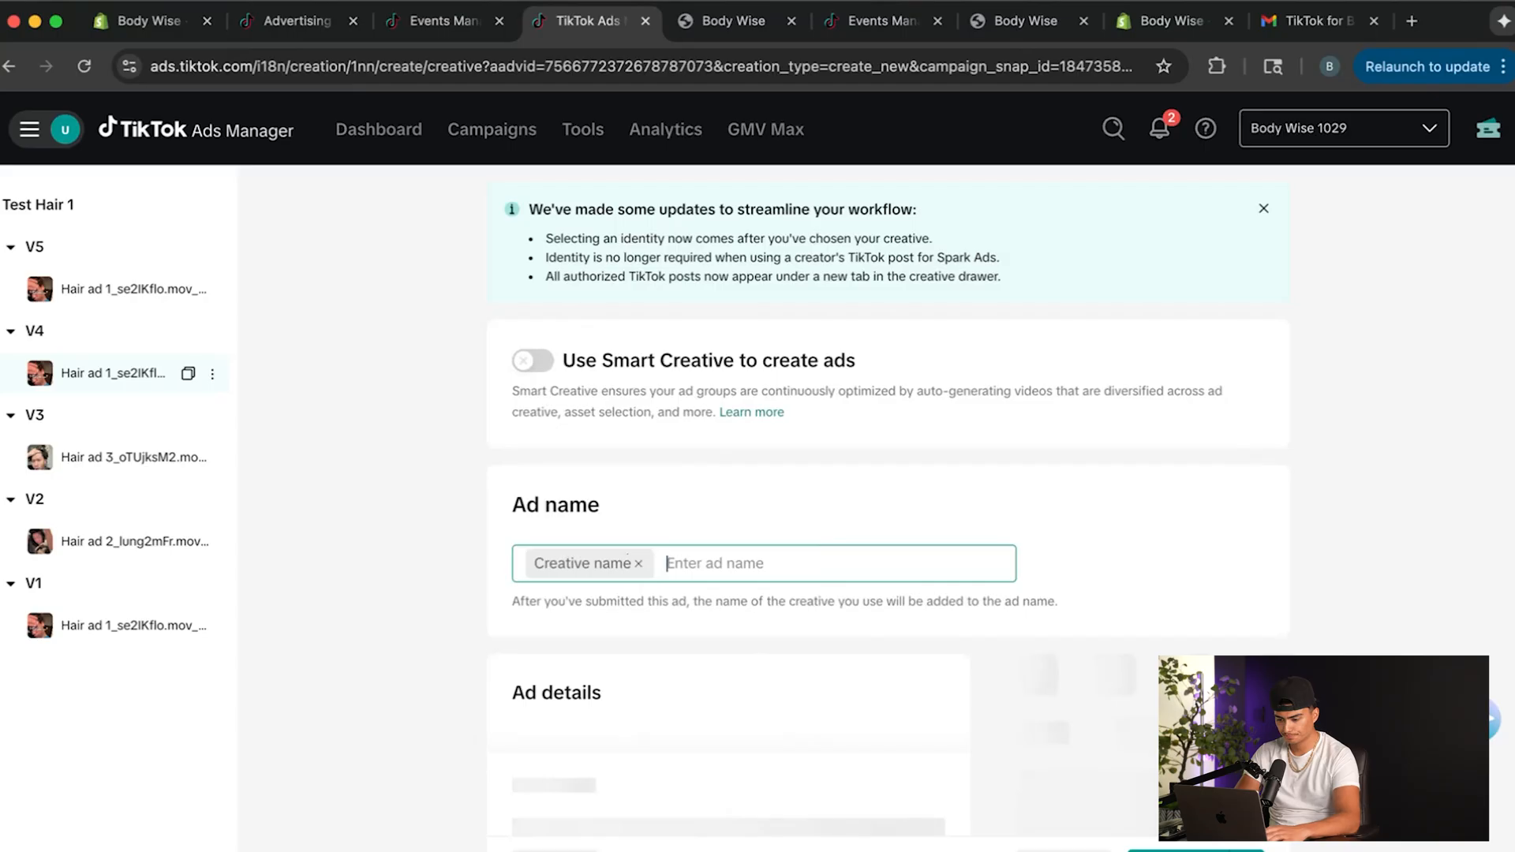
{"action": "type", "text": "V4"}
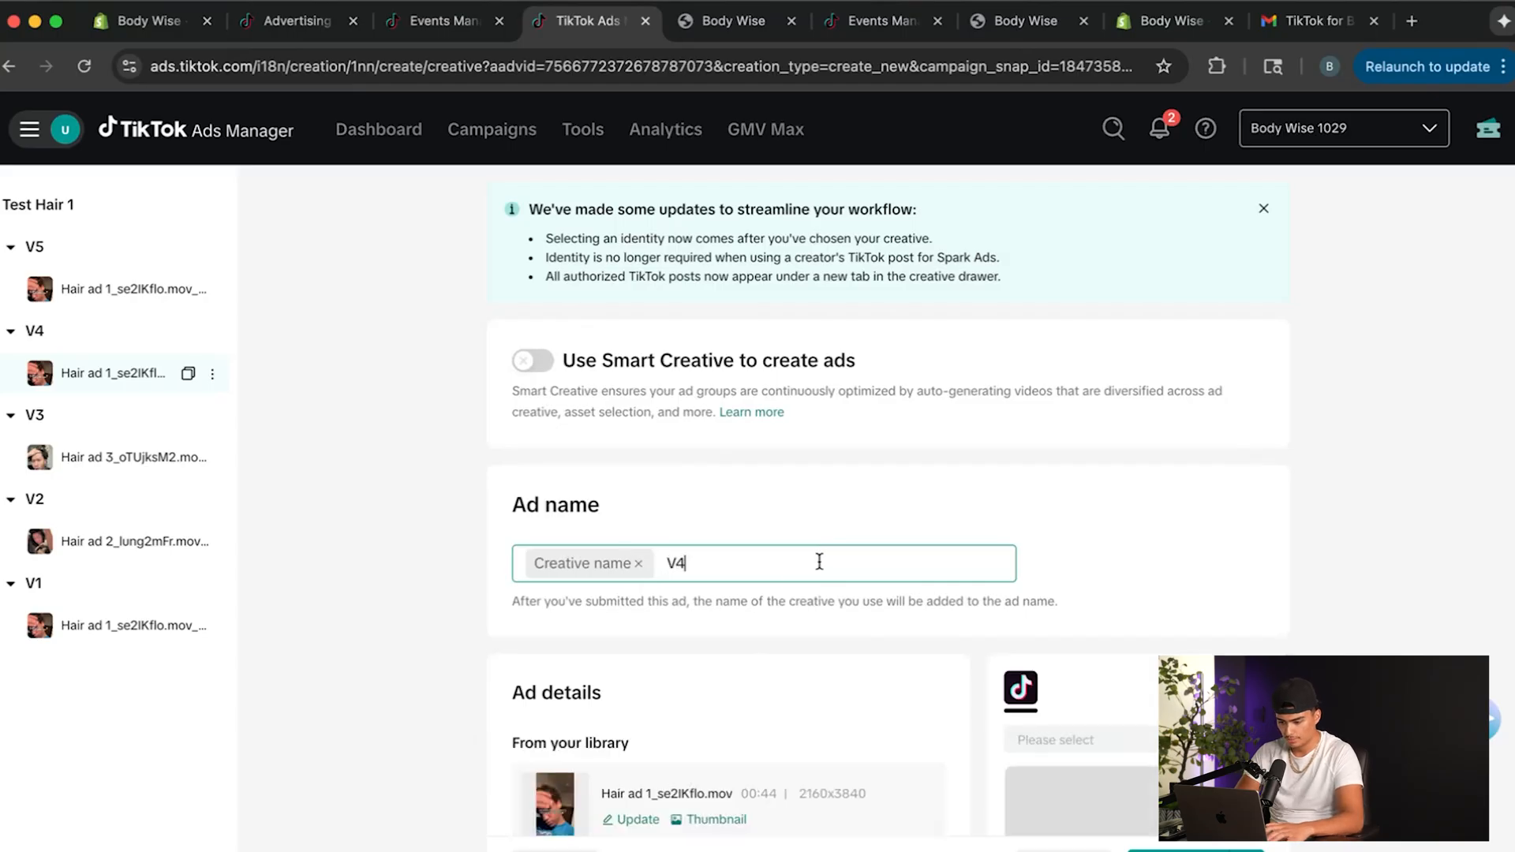
Replace the V4 ad's video with Hair ad 4_6EcJsZUG.mov from the creative library.
{"action": "scroll", "coordinate": [831, 575], "scroll_direction": "down", "scroll_amount": 3}
{"action": "left_click", "coordinate": [638, 619]}
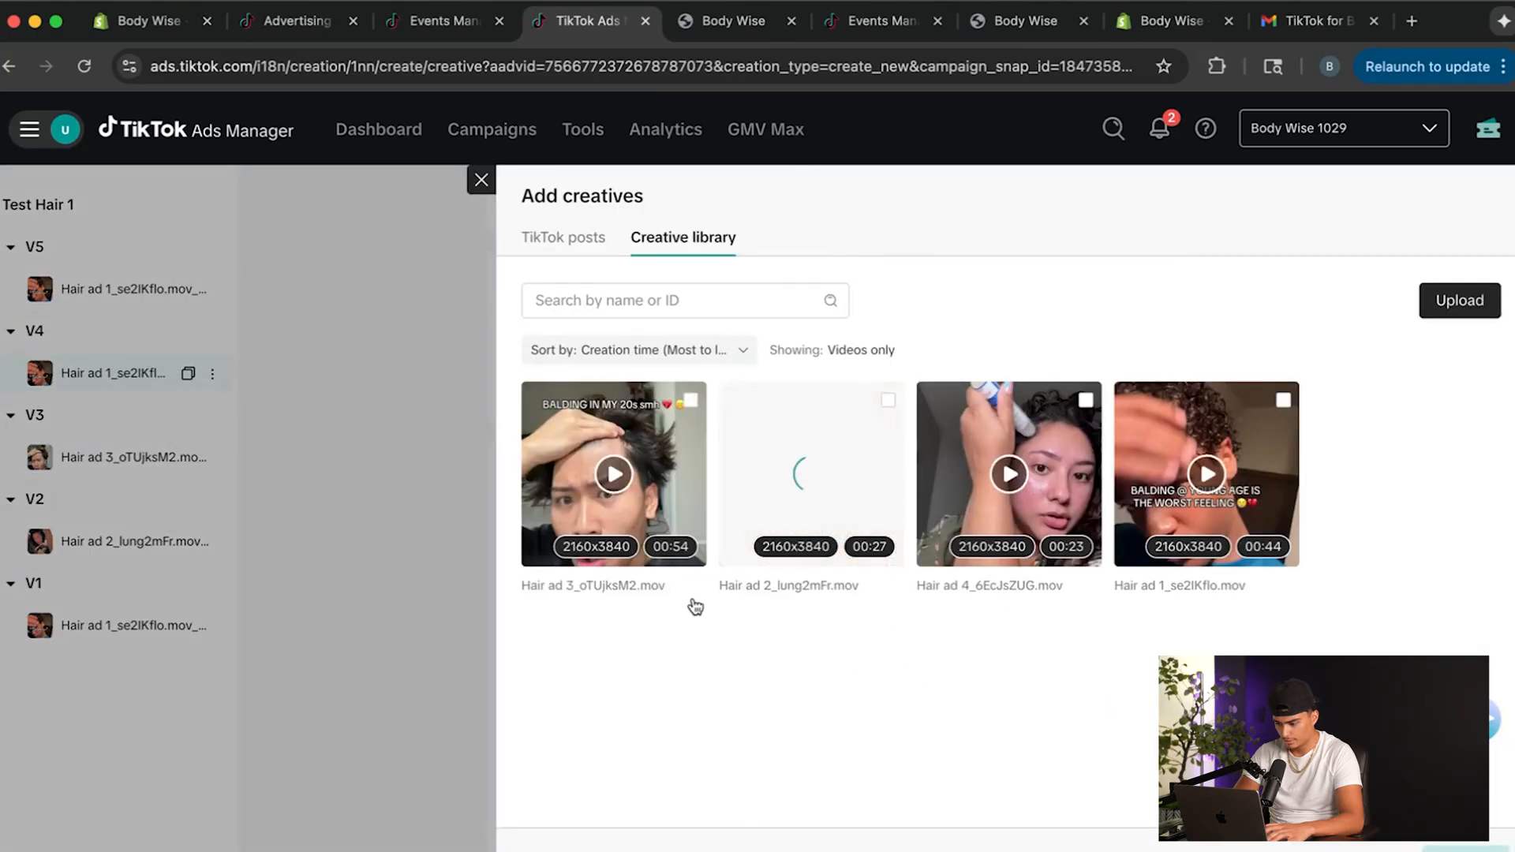
{"action": "left_click", "coordinate": [1086, 400]}
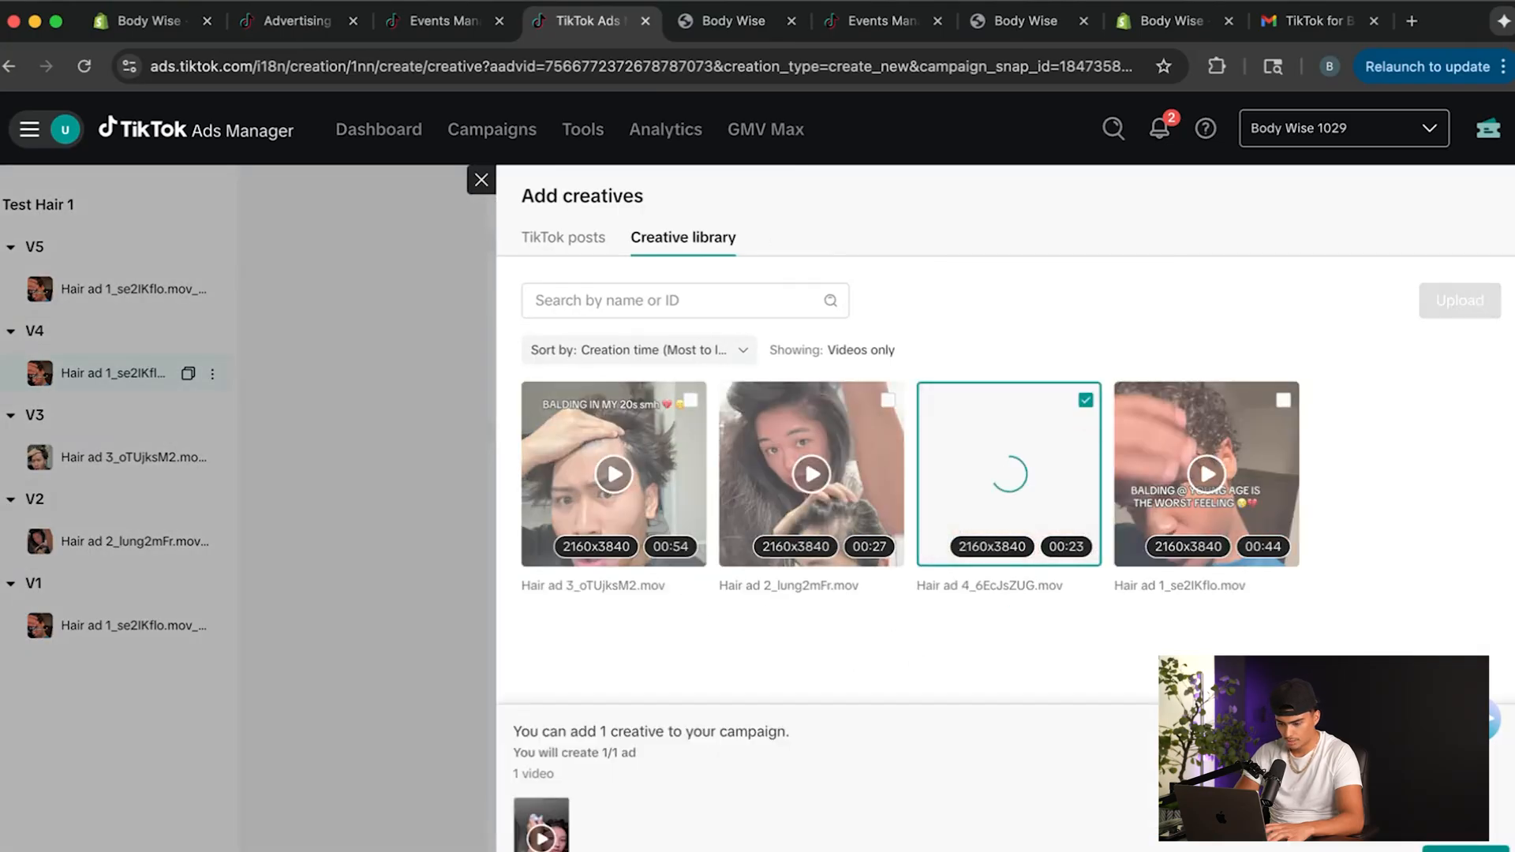
{"action": "left_click", "coordinate": [1467, 849]}
Turn off Show through ads only and Automate Creative for the V4 ad.
{"action": "scroll", "coordinate": [778, 653], "scroll_direction": "down", "scroll_amount": 5}
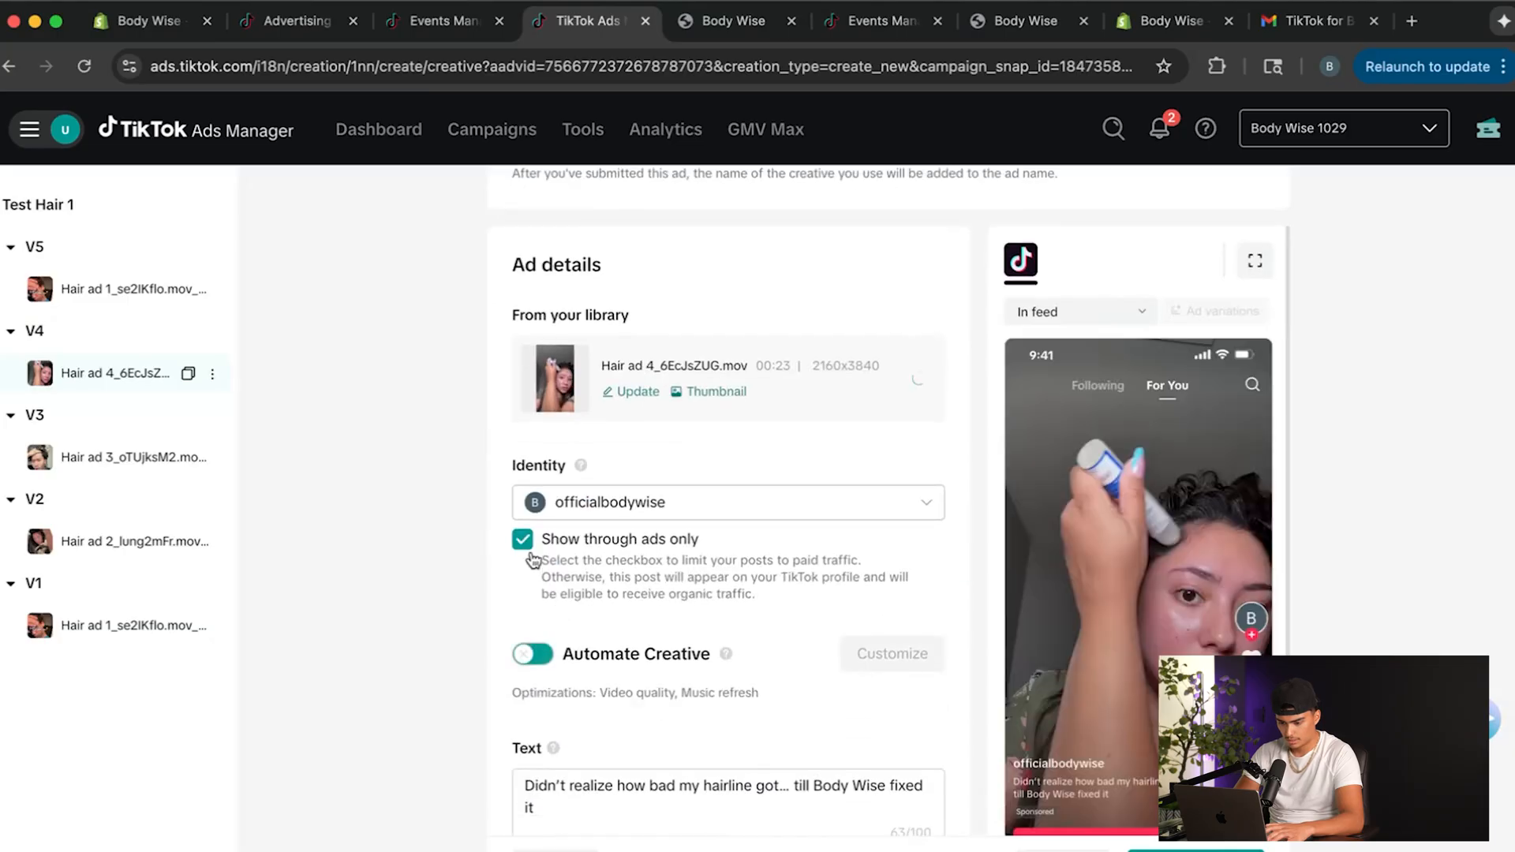
{"action": "left_click", "coordinate": [524, 544]}
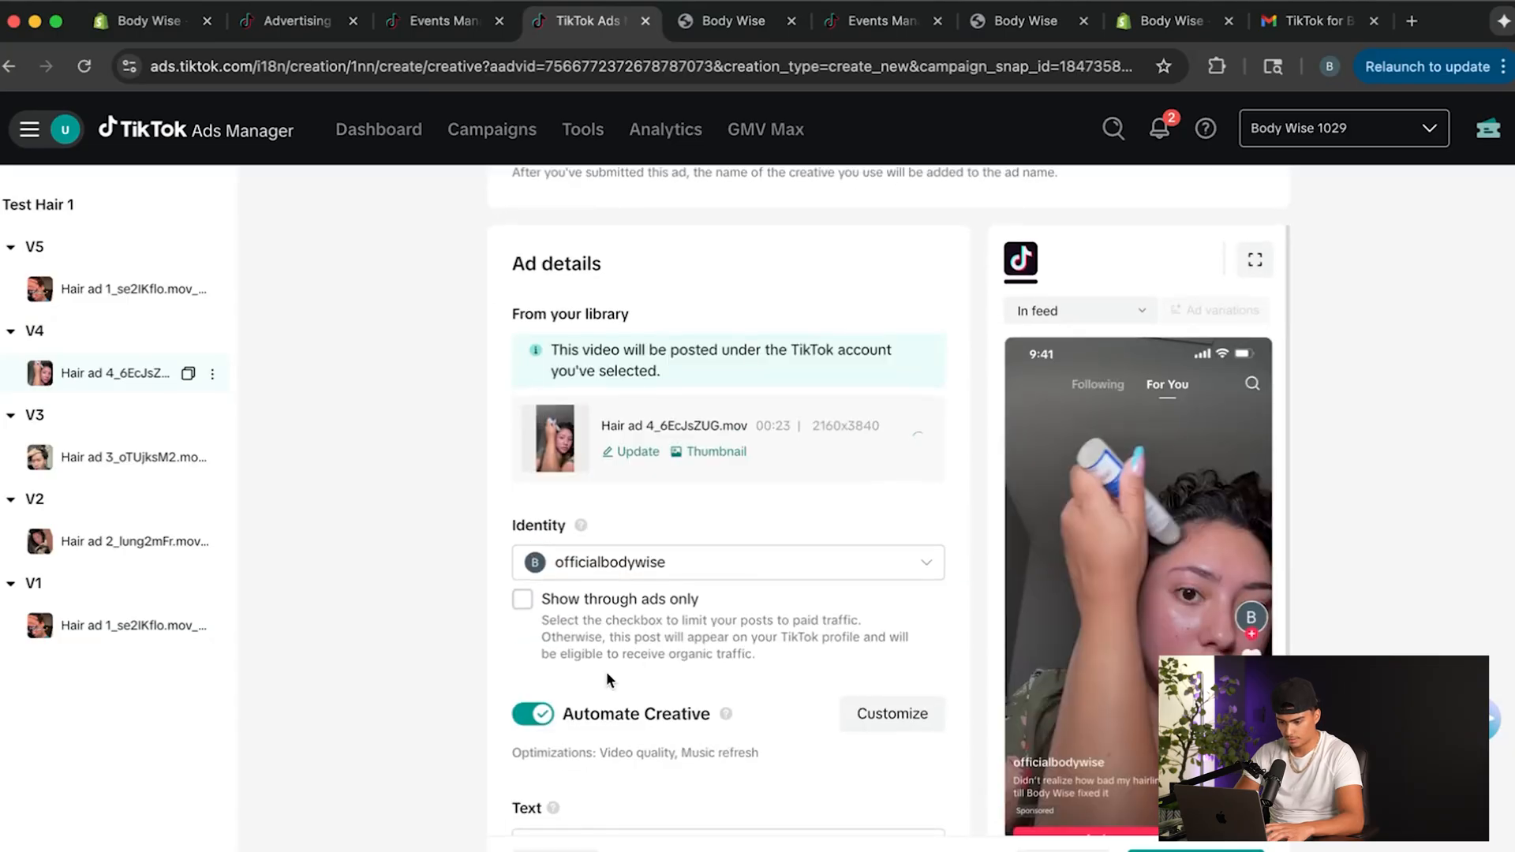
{"action": "scroll", "coordinate": [606, 671], "scroll_direction": "down", "scroll_amount": 3}
{"action": "scroll", "coordinate": [614, 659], "scroll_direction": "down", "scroll_amount": 5}
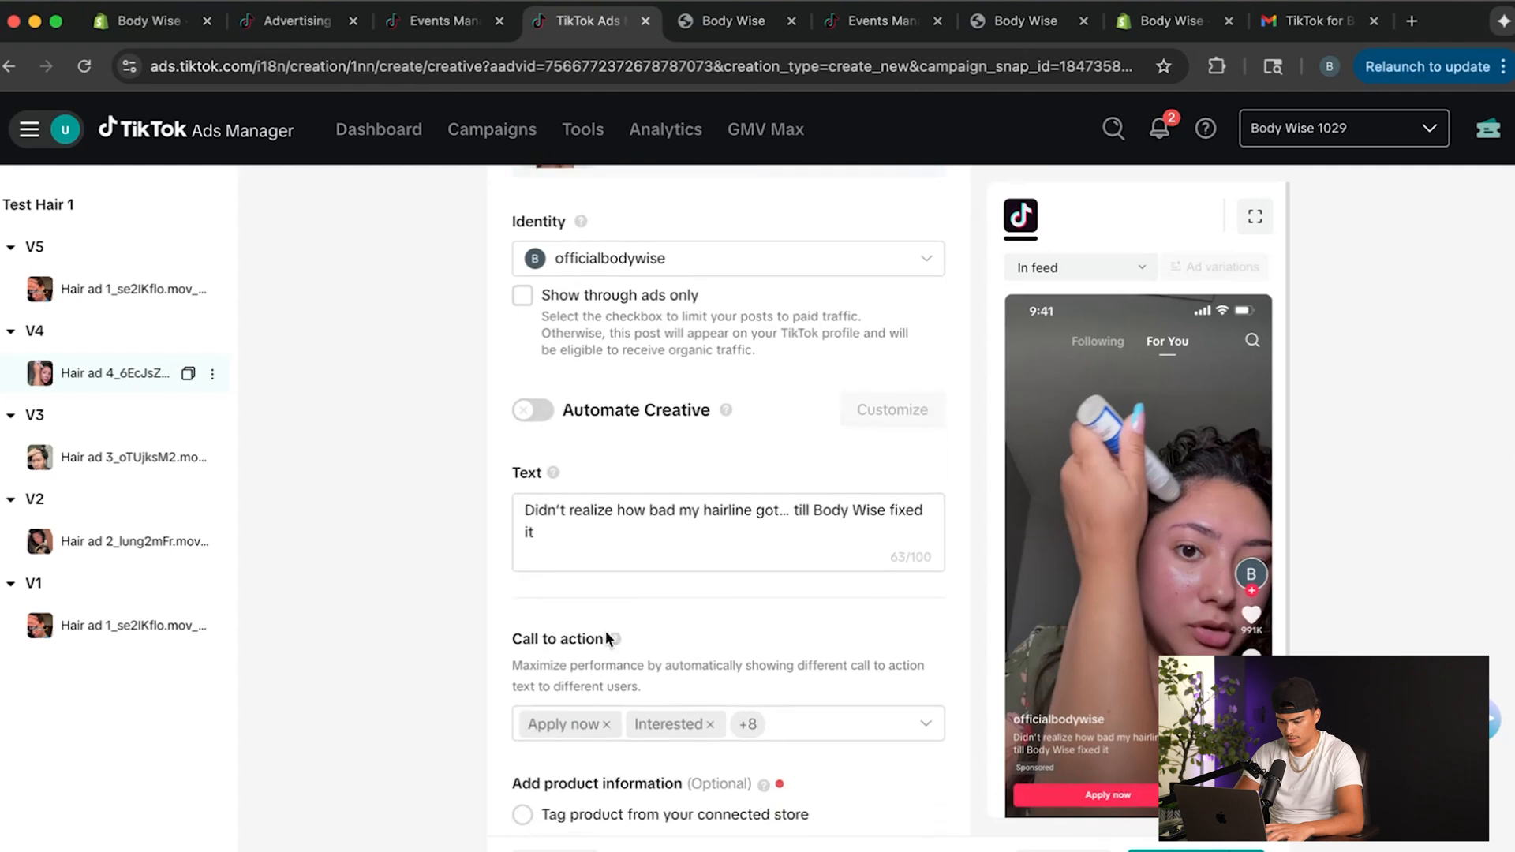
Clear the V4 ad's preselected call-to-action options, choose only Shop now, and check its destination and tracking settings.
{"action": "scroll", "coordinate": [805, 679], "scroll_direction": "down", "scroll_amount": 2}
{"action": "left_click", "coordinate": [926, 661]}
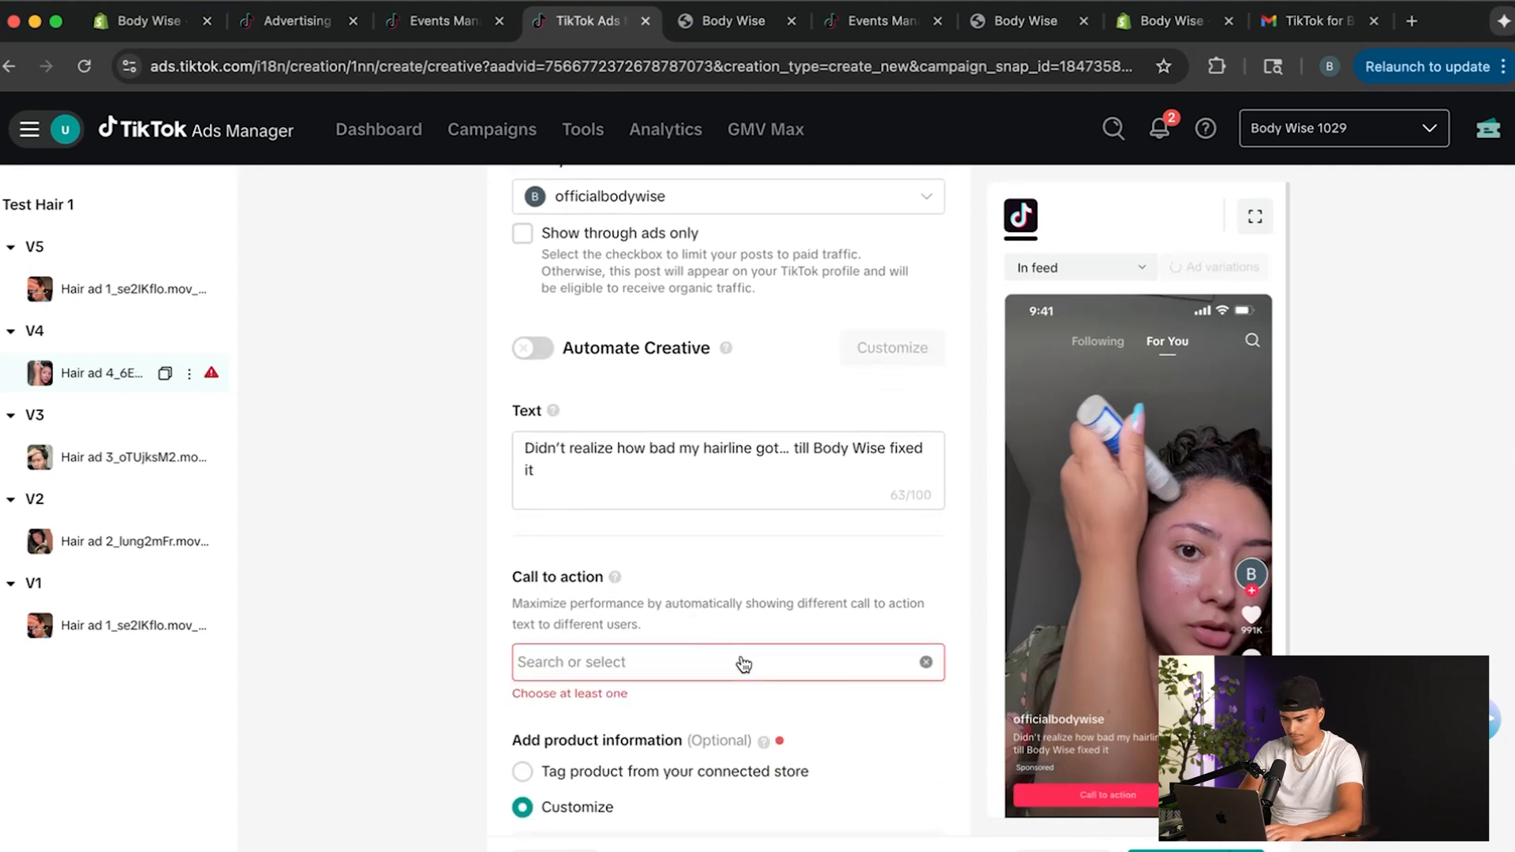
{"action": "left_click", "coordinate": [744, 663]}
{"action": "type", "text": "Shop"}
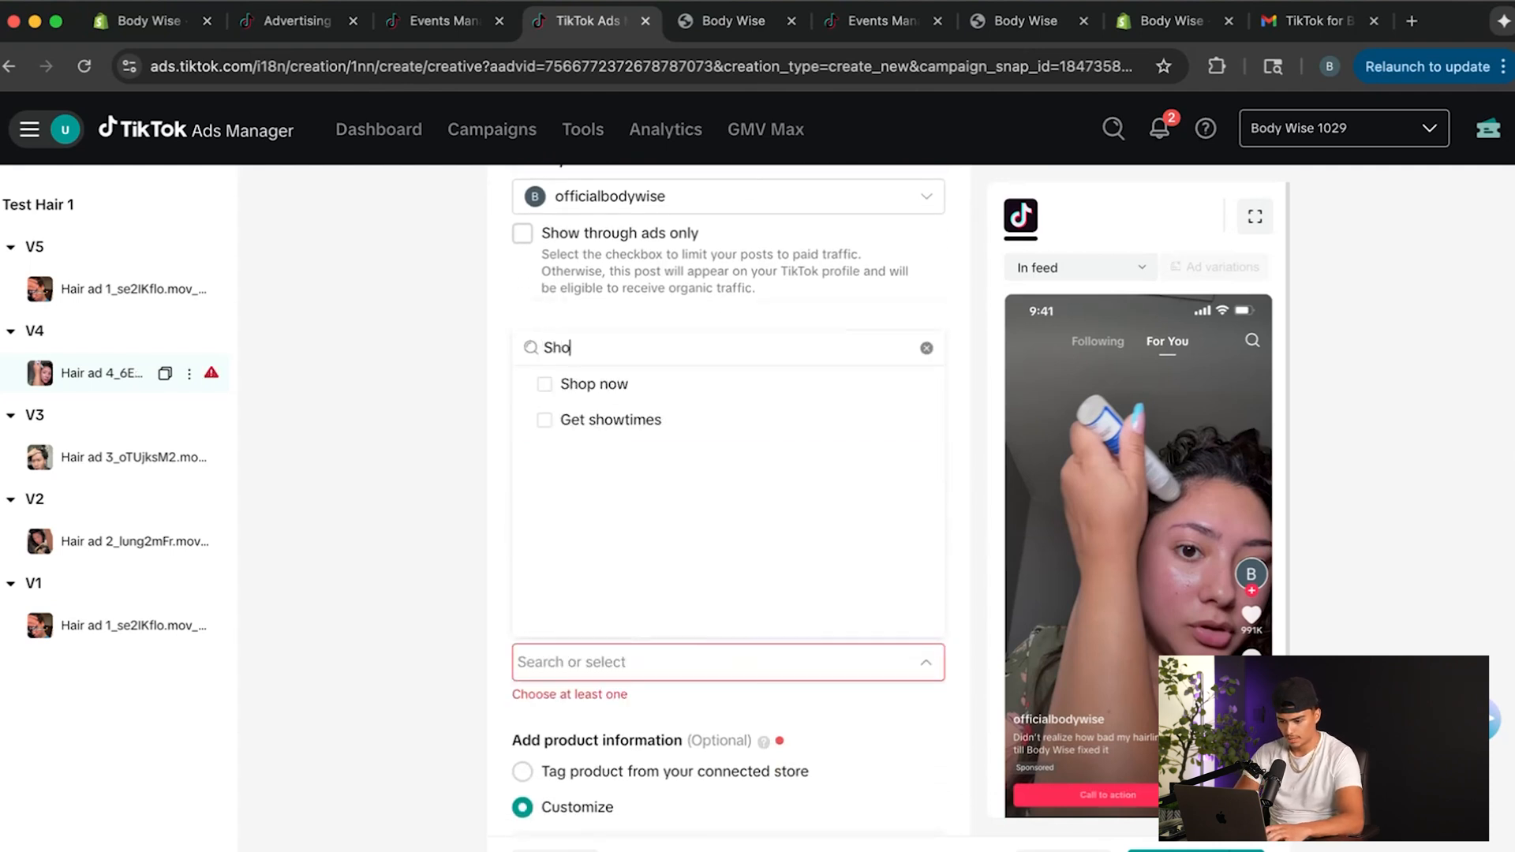
{"action": "left_click", "coordinate": [612, 387]}
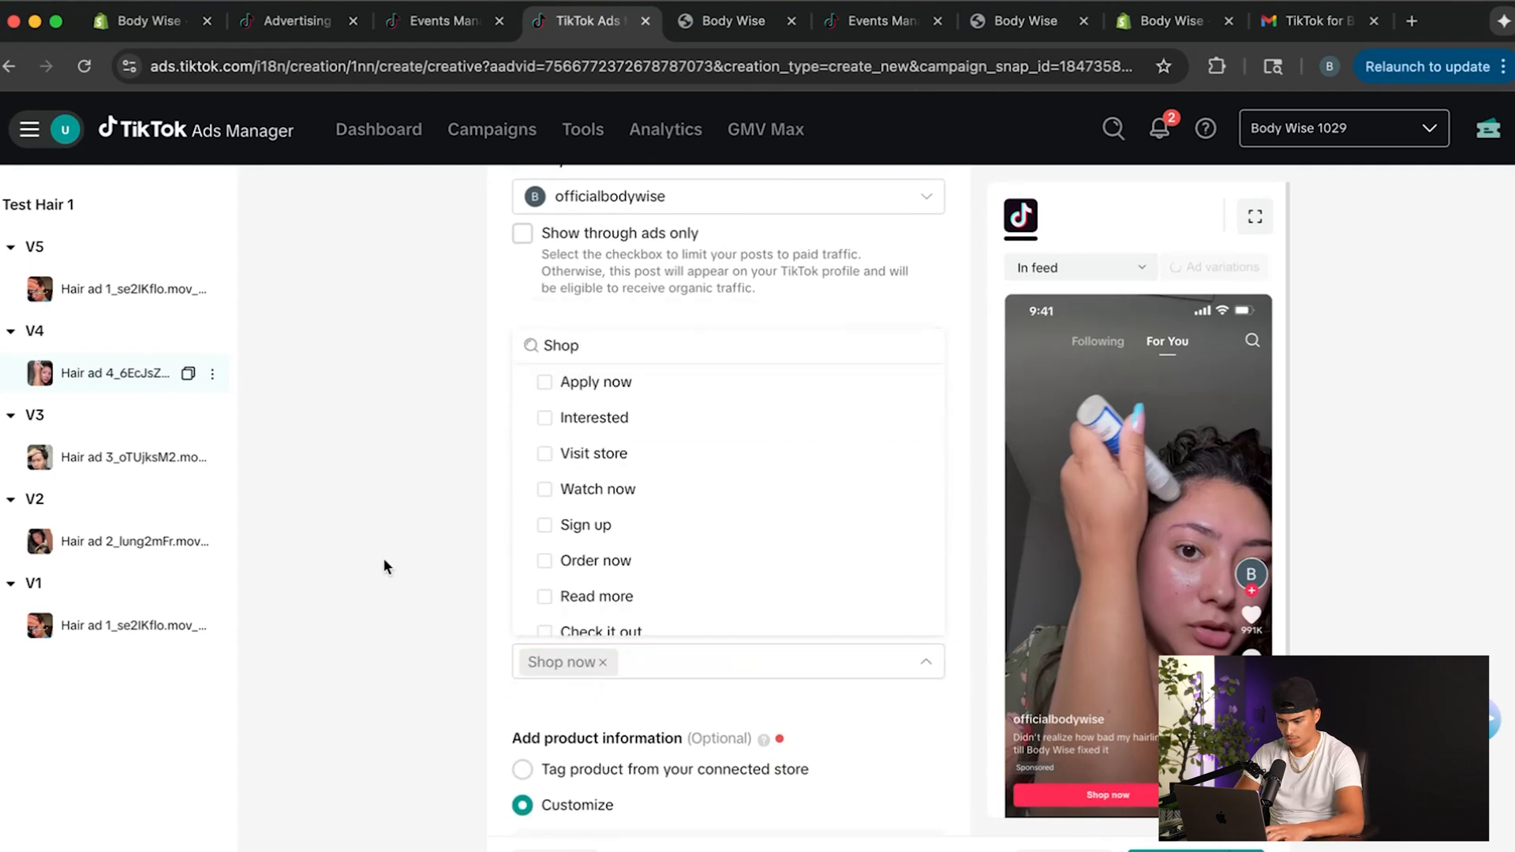
{"action": "left_click", "coordinate": [482, 666]}
{"action": "scroll", "coordinate": [538, 746], "scroll_direction": "down", "scroll_amount": 20}
{"action": "scroll", "coordinate": [537, 742], "scroll_direction": "down", "scroll_amount": 7}
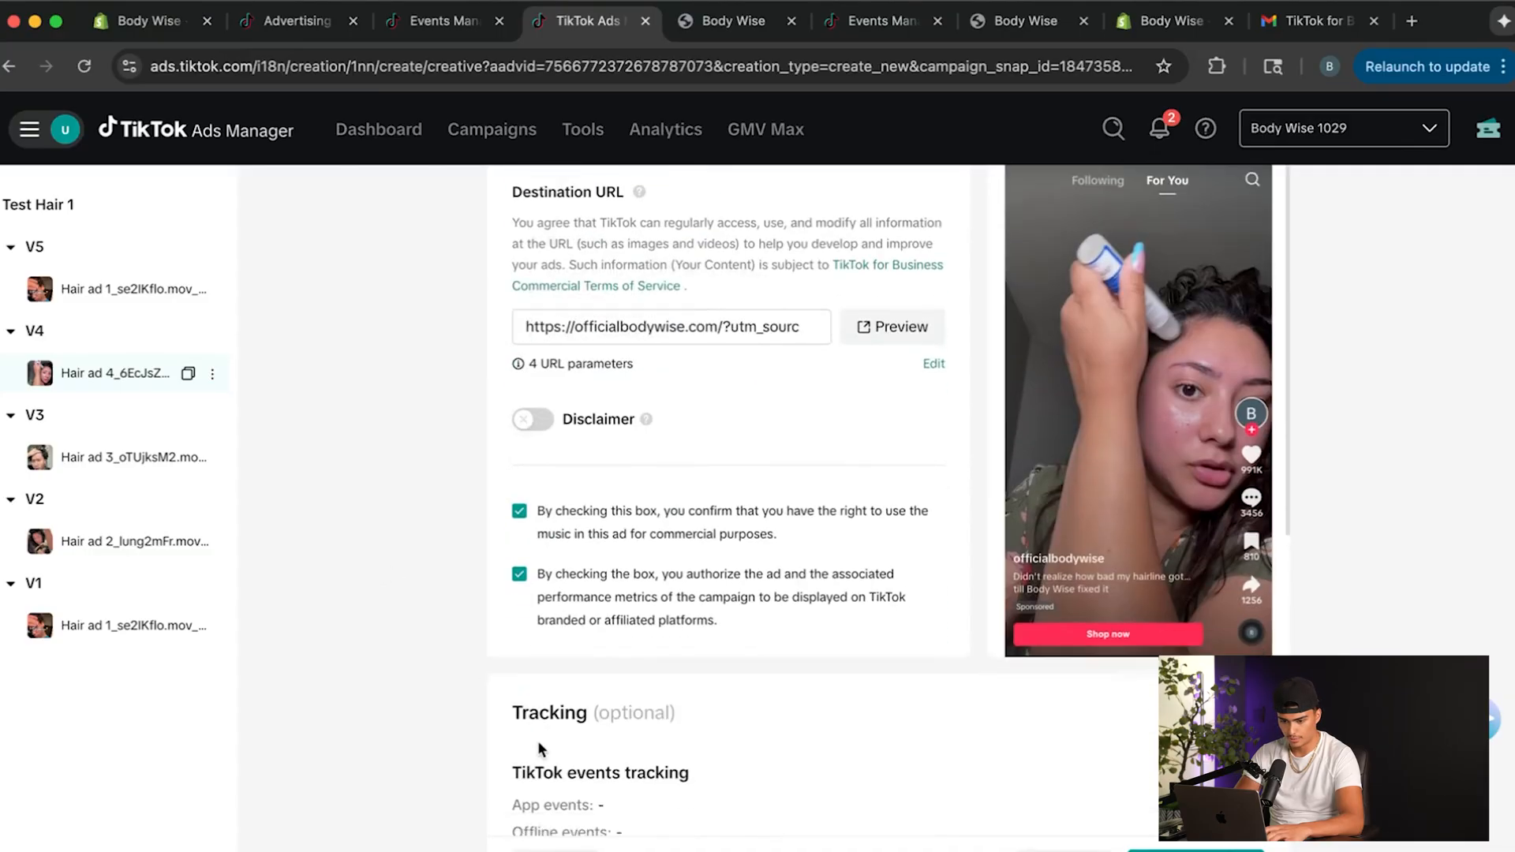
{"action": "scroll", "coordinate": [533, 752], "scroll_direction": "down", "scroll_amount": 2}
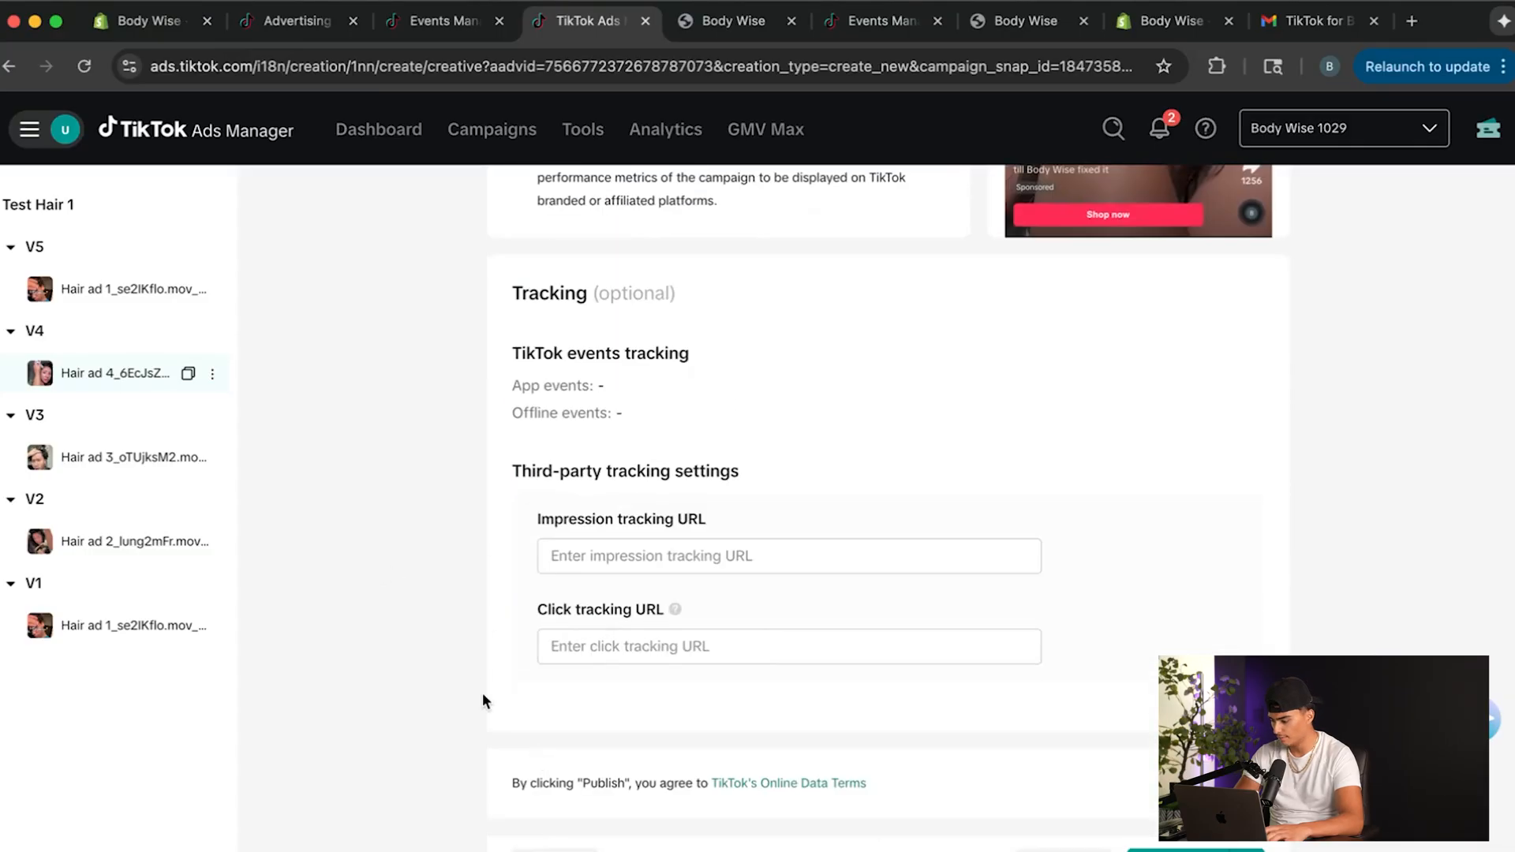
Open the ad in ad group V5 and replace the date and time in its name with V5, keeping the creative name tag.
{"action": "left_click", "coordinate": [68, 301]}
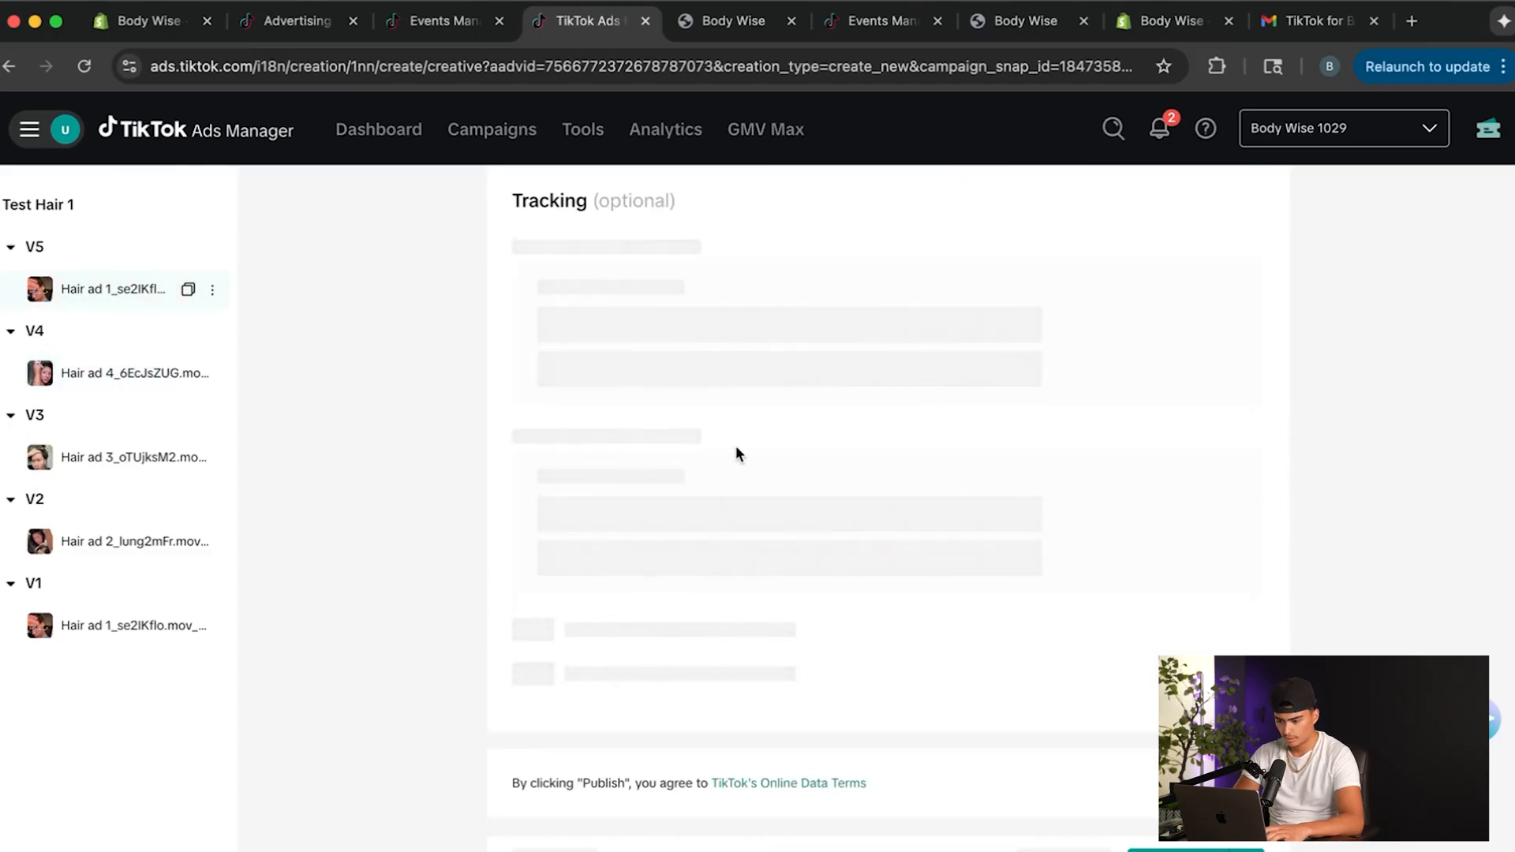
{"action": "scroll", "coordinate": [736, 446], "scroll_direction": "up", "scroll_amount": 2}
{"action": "left_click_drag", "start_coordinate": [840, 564], "coordinate": [675, 563]}
{"action": "key", "text": "BackSpace"}
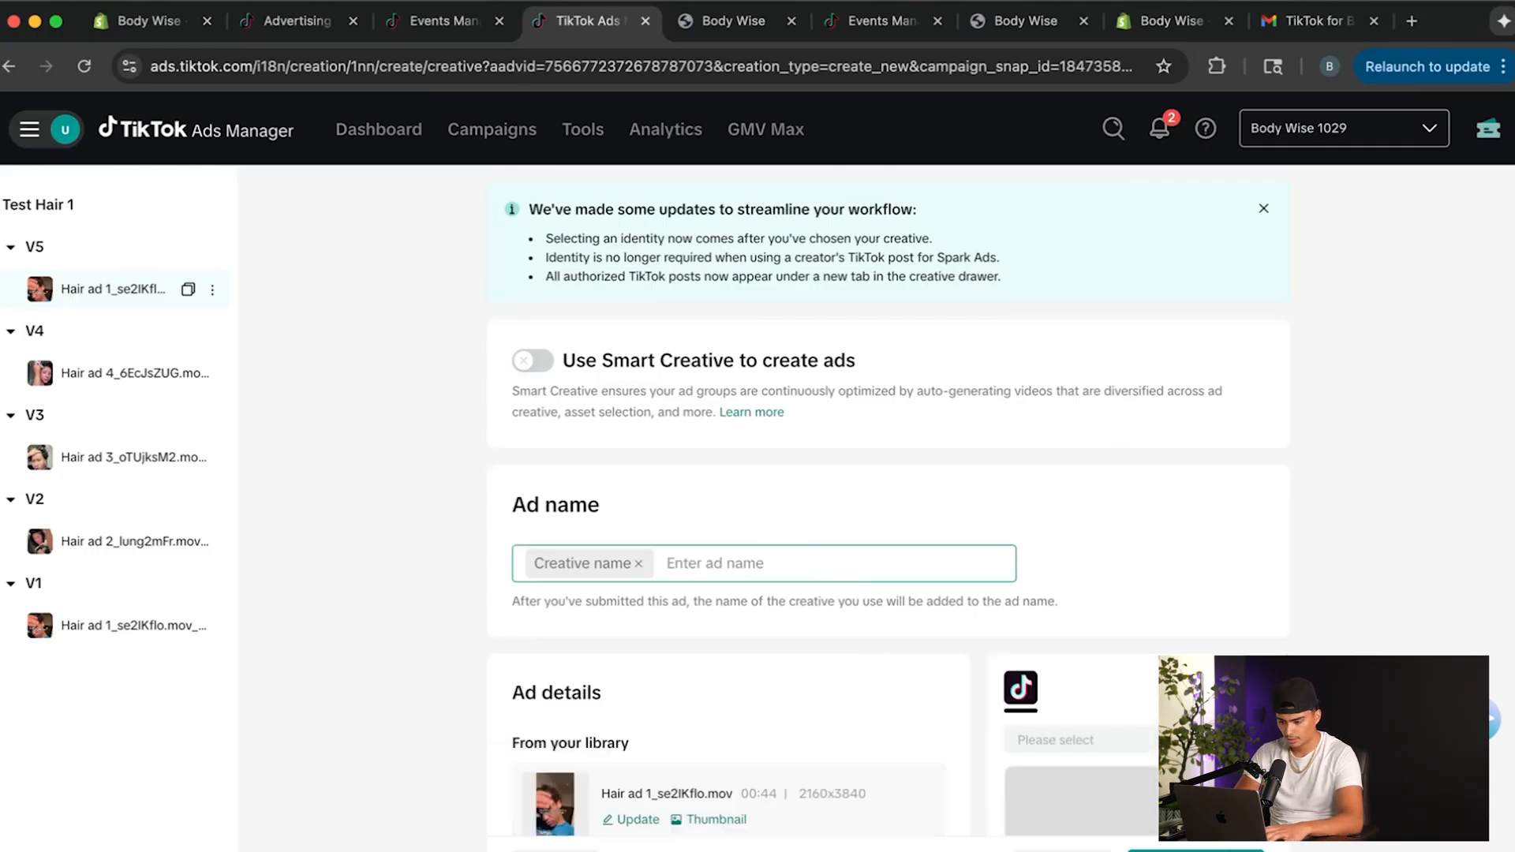
{"action": "type", "text": "V5"}
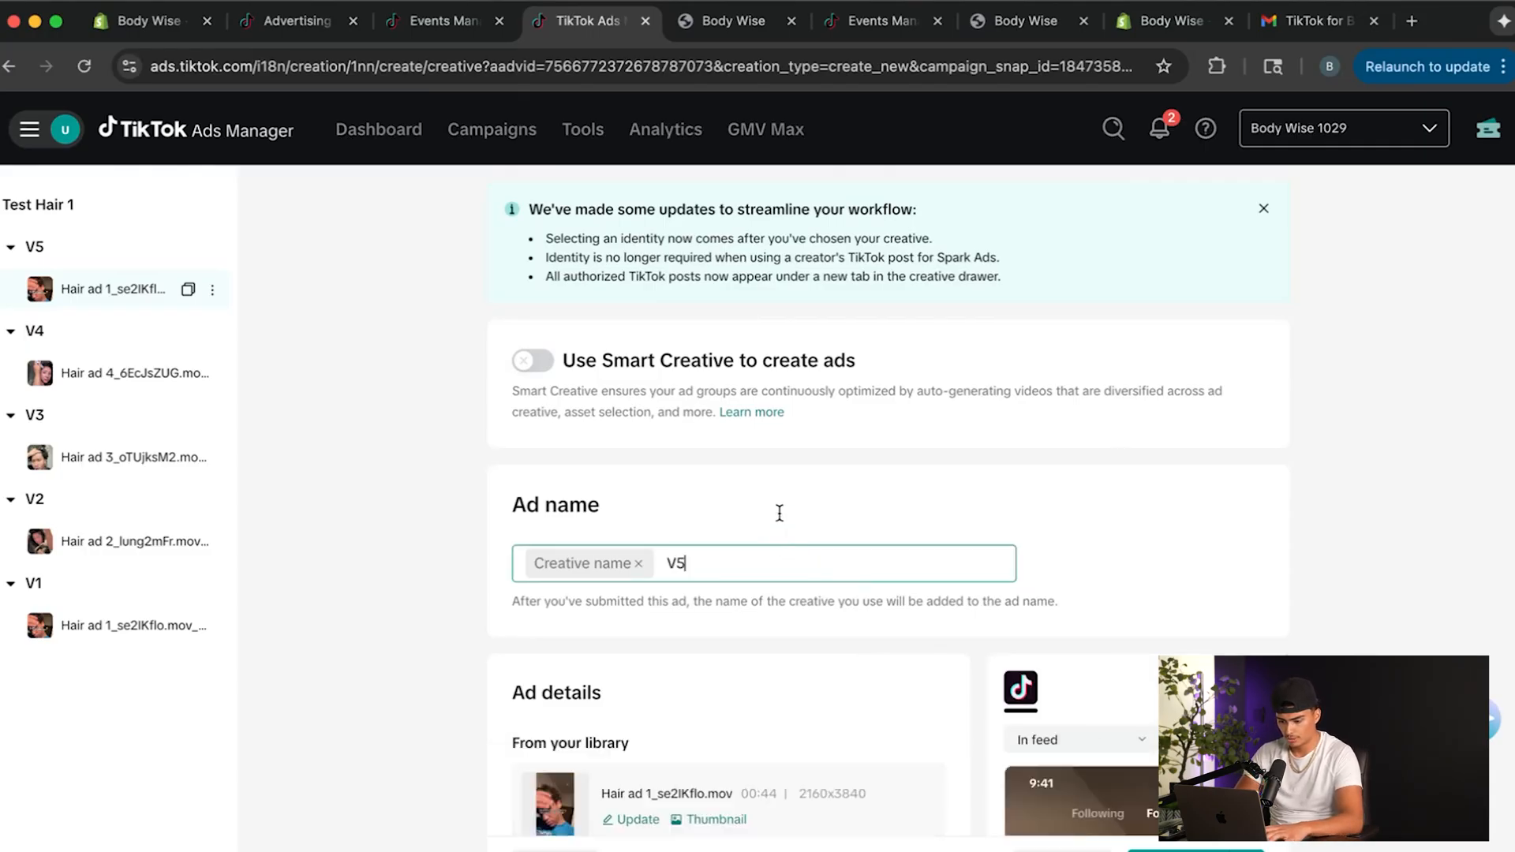
Replace the V5 ad's video with a newly uploaded Hair ad 5 video.
{"action": "scroll", "coordinate": [780, 513], "scroll_direction": "down", "scroll_amount": 3}
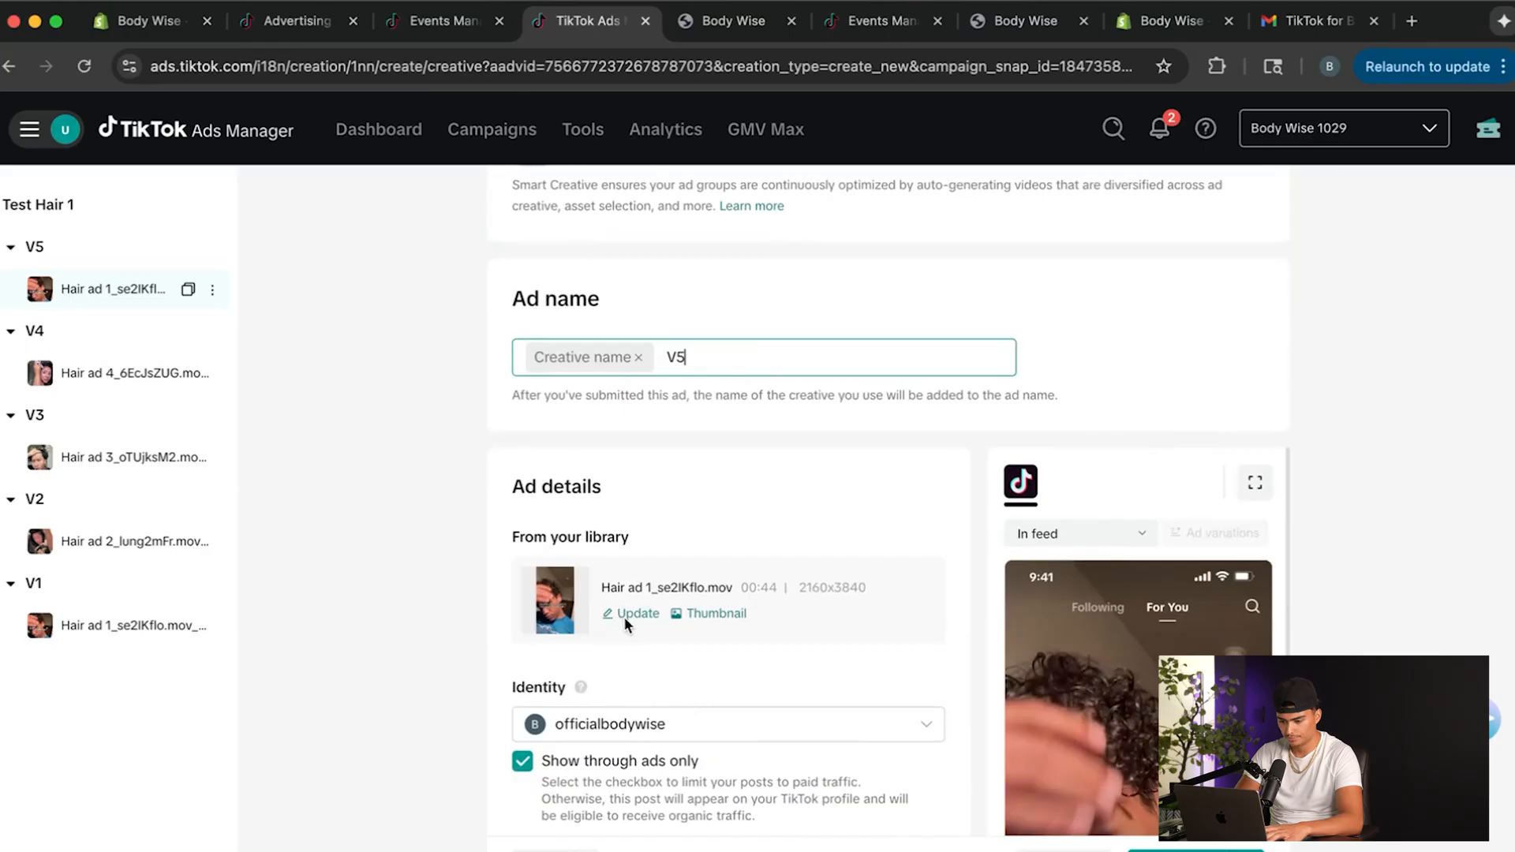
{"action": "left_click", "coordinate": [632, 613]}
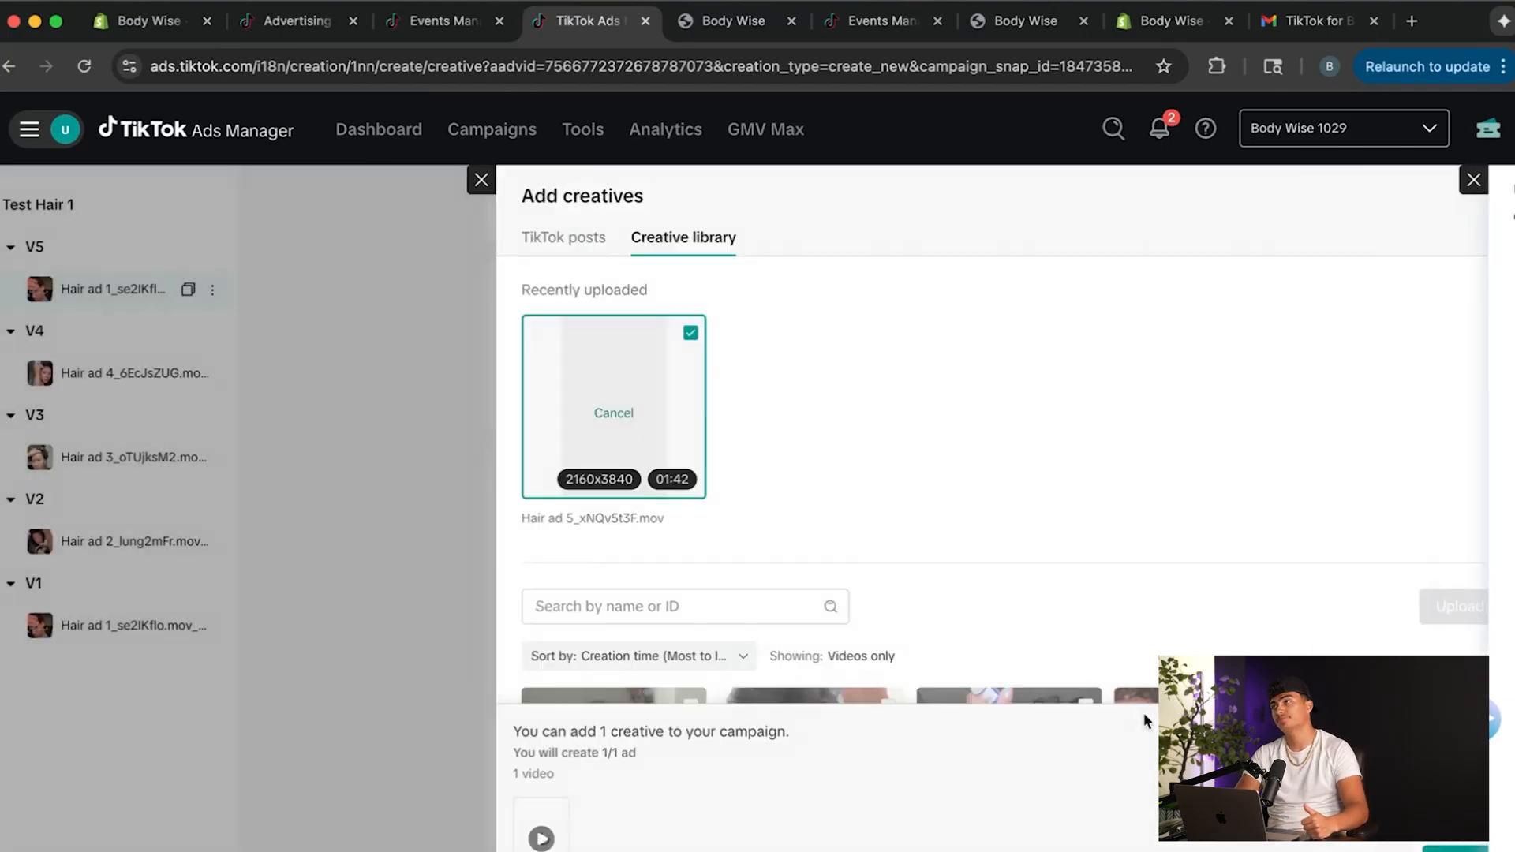
{"action": "left_click", "coordinate": [1144, 713]}
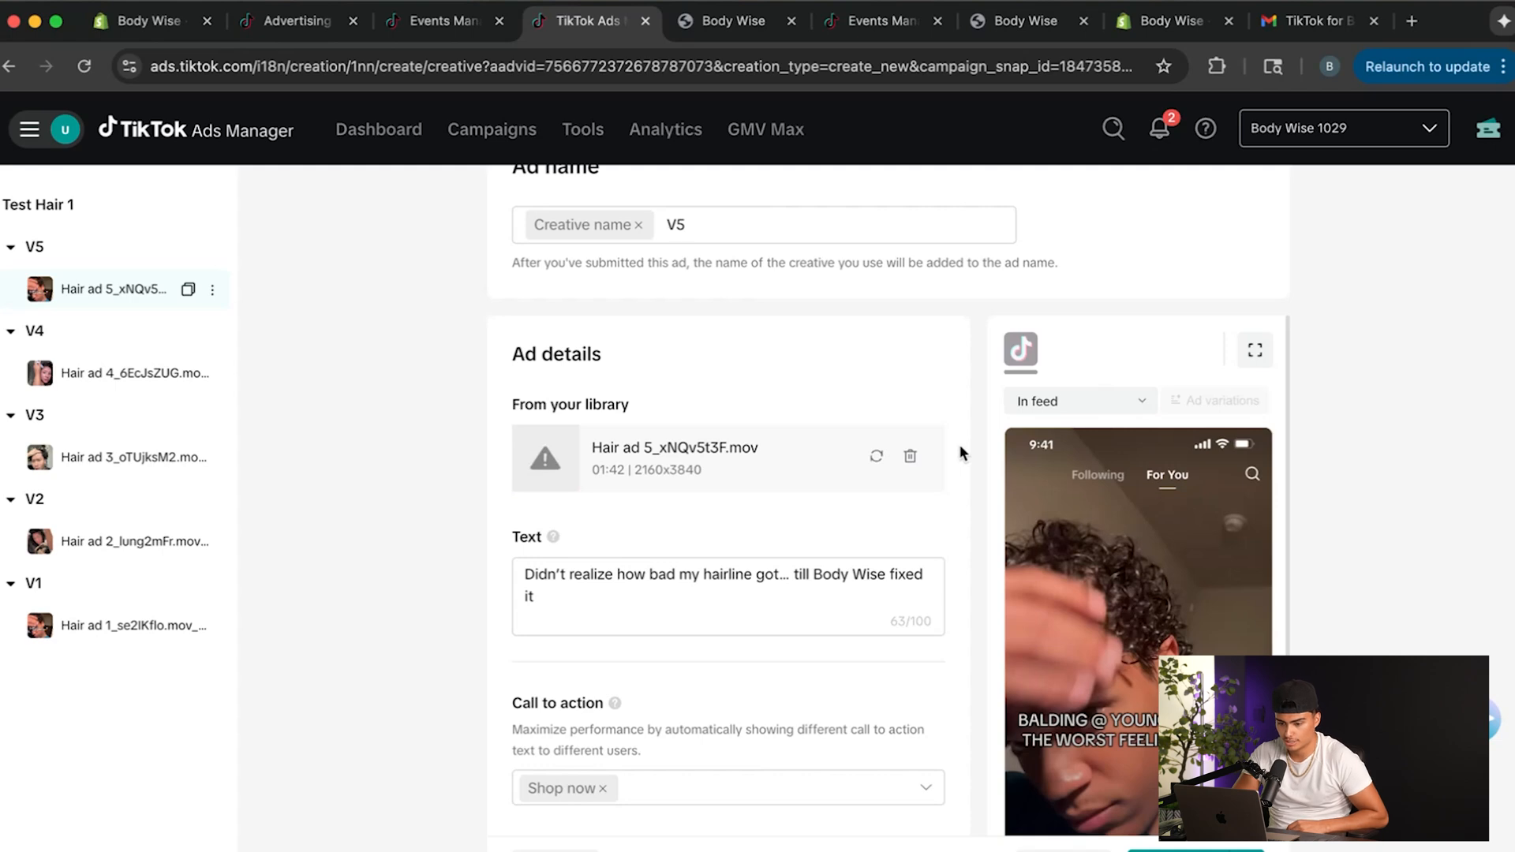
Delete ad group V5 together with its ad from the Test Hair 1 campaign.
{"action": "left_click", "coordinate": [212, 247]}
{"action": "left_click", "coordinate": [260, 362]}
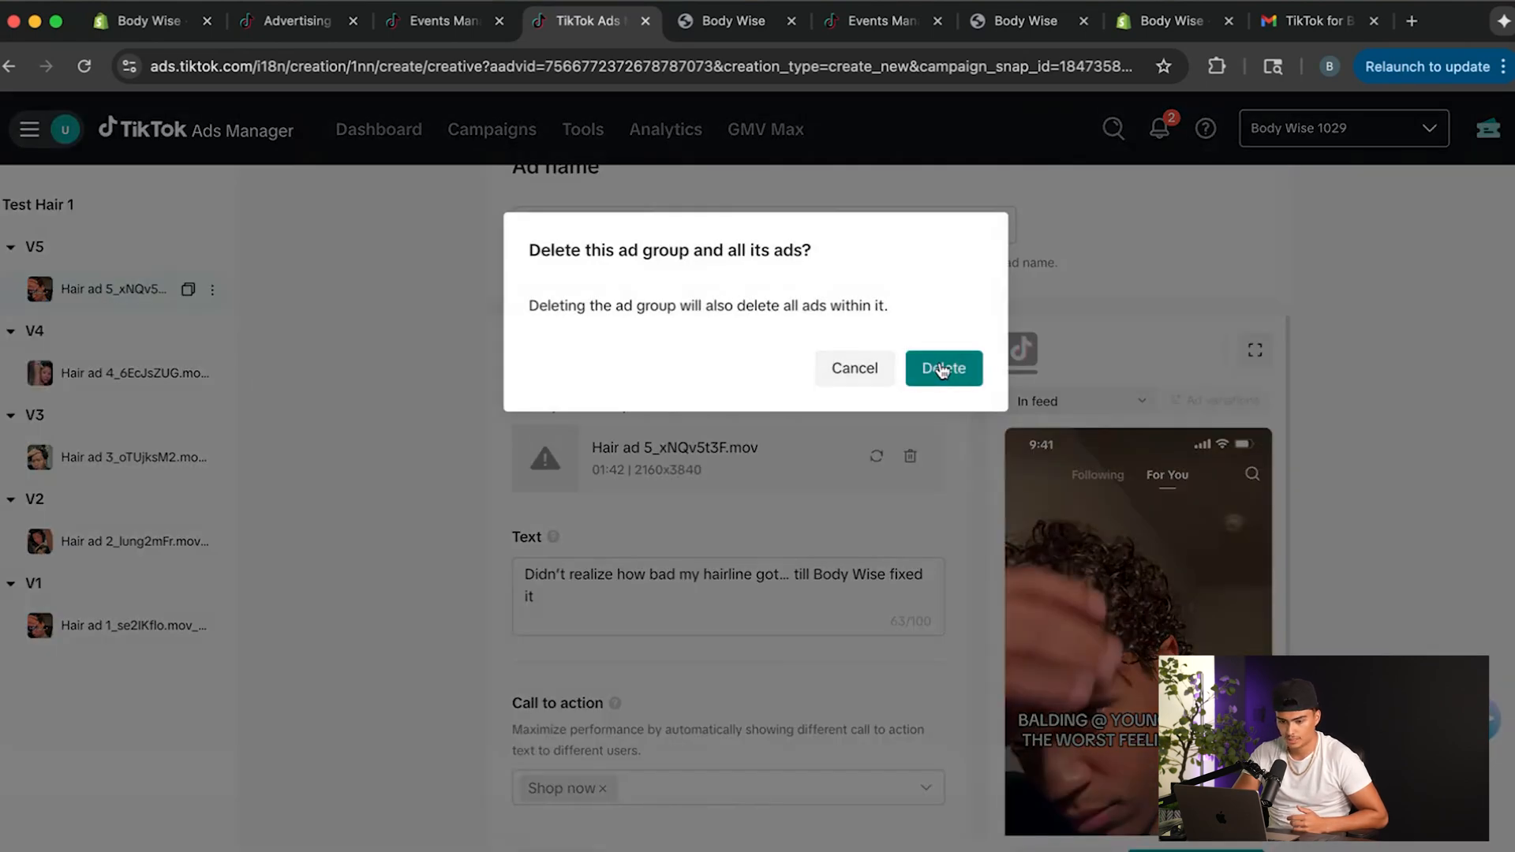
{"action": "left_click", "coordinate": [945, 368]}
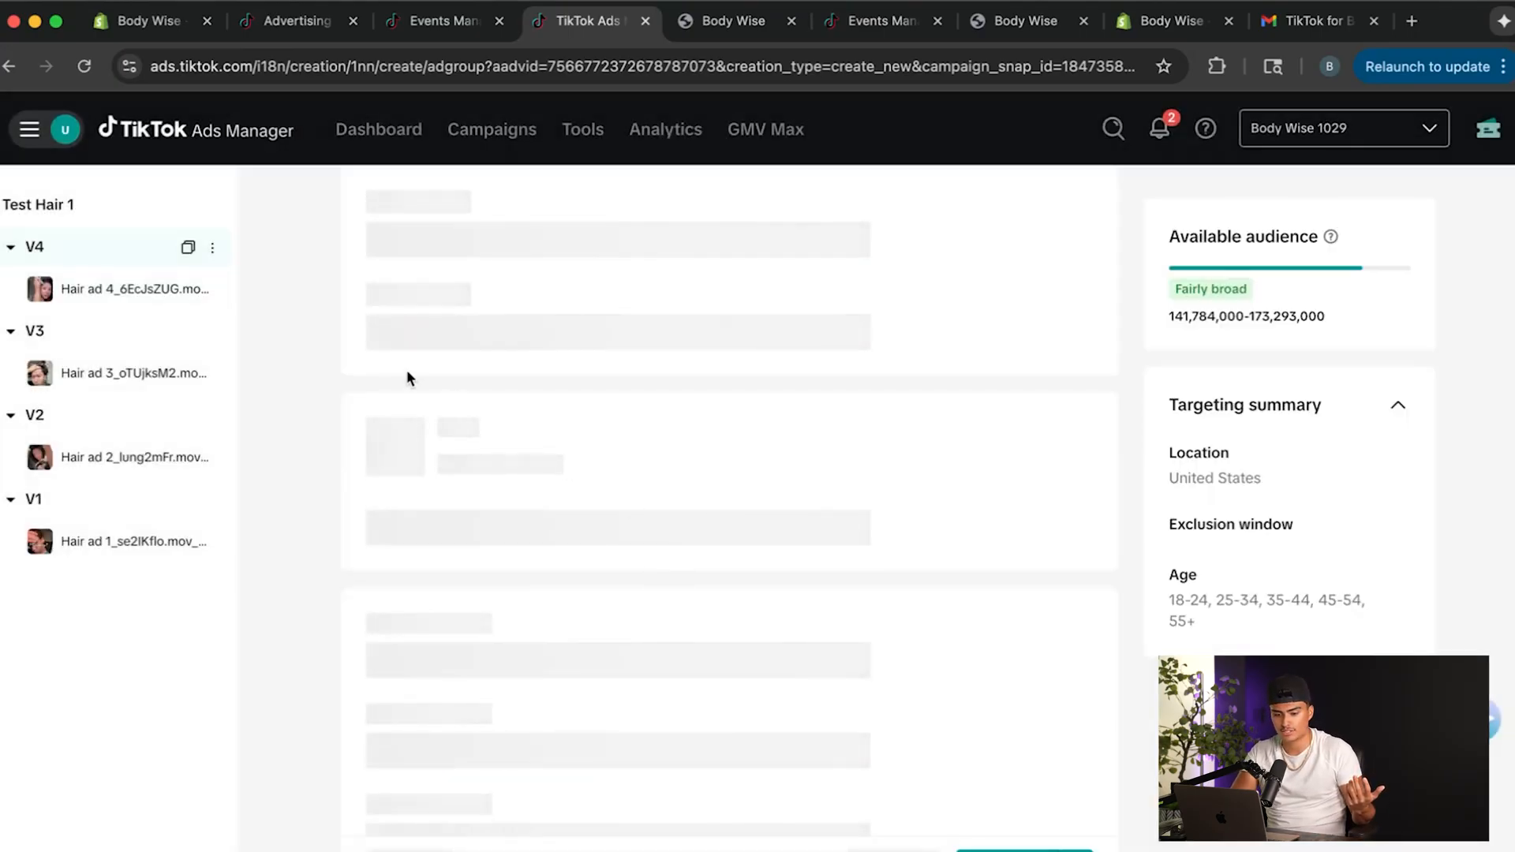
{"action": "mouse_move", "coordinate": [116, 329]}
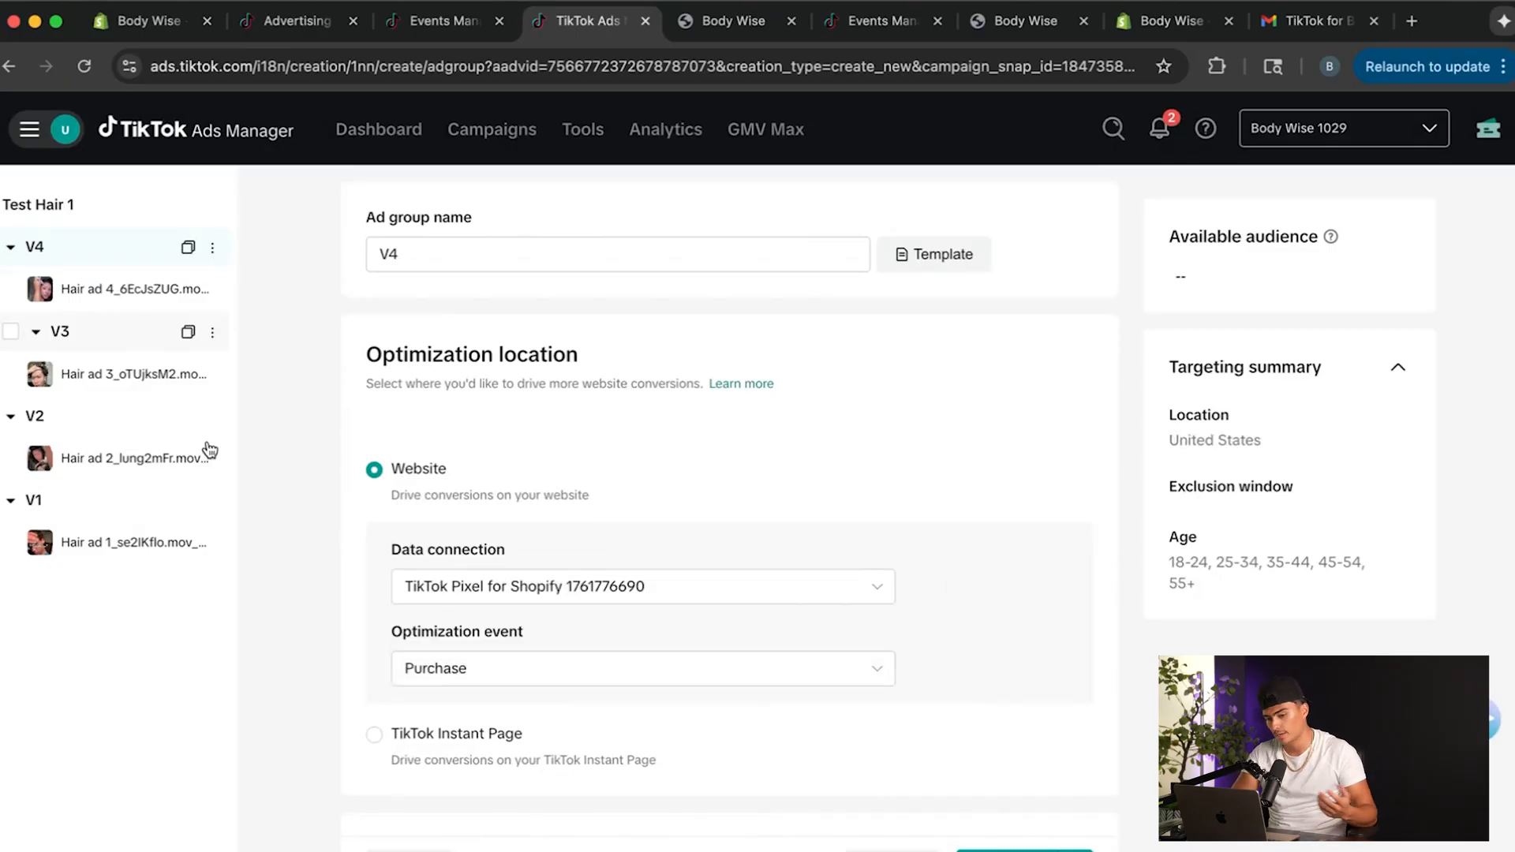
{"action": "mouse_move", "coordinate": [210, 452]}
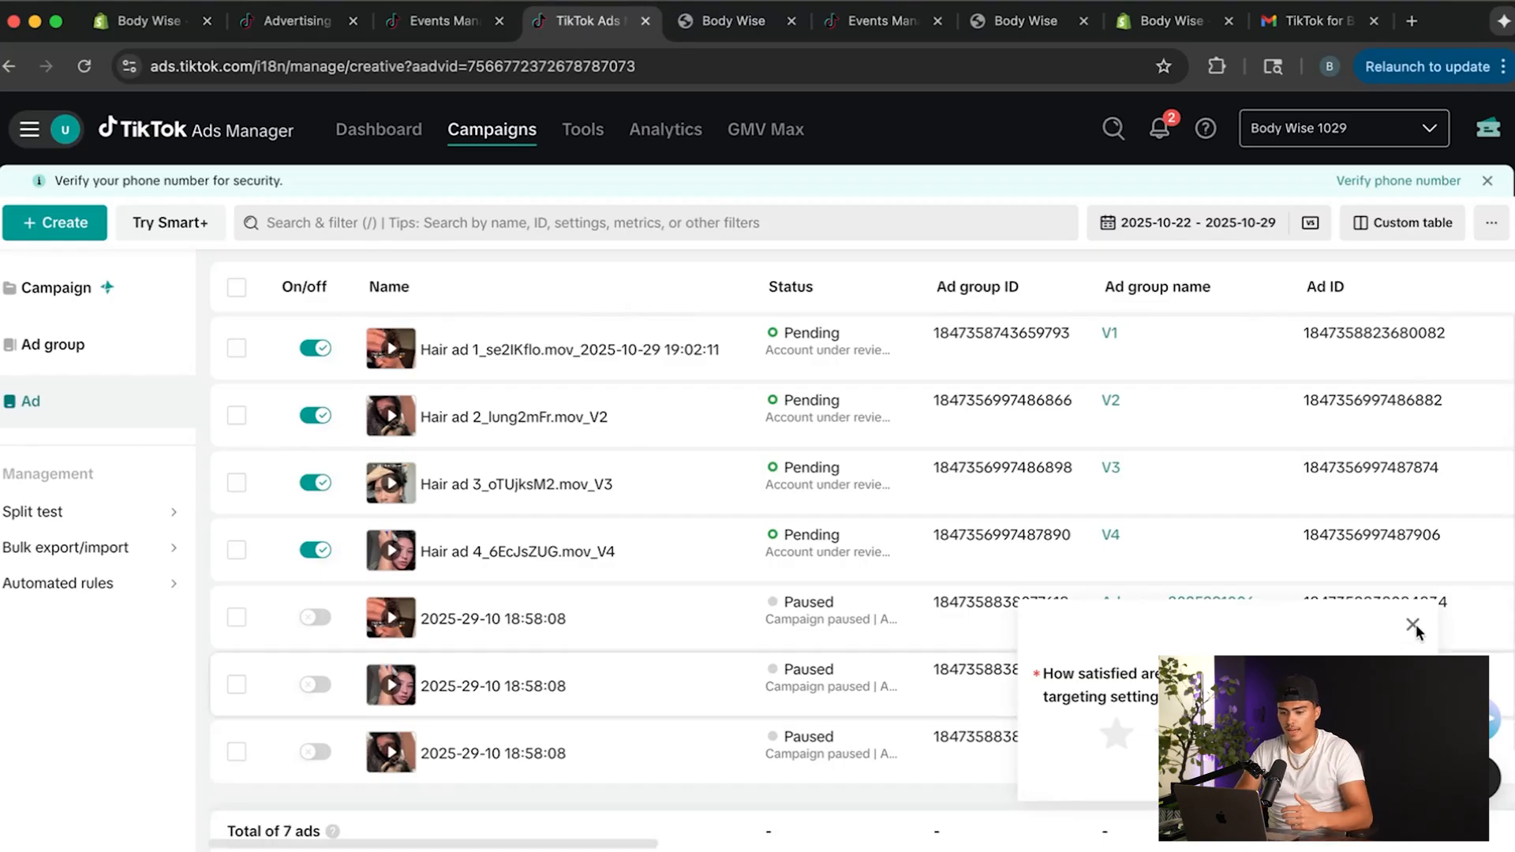
Dismiss the satisfaction survey and open the Test Hair 1 campaign's ad groups to review their budgets.
{"action": "left_click", "coordinate": [1413, 626]}
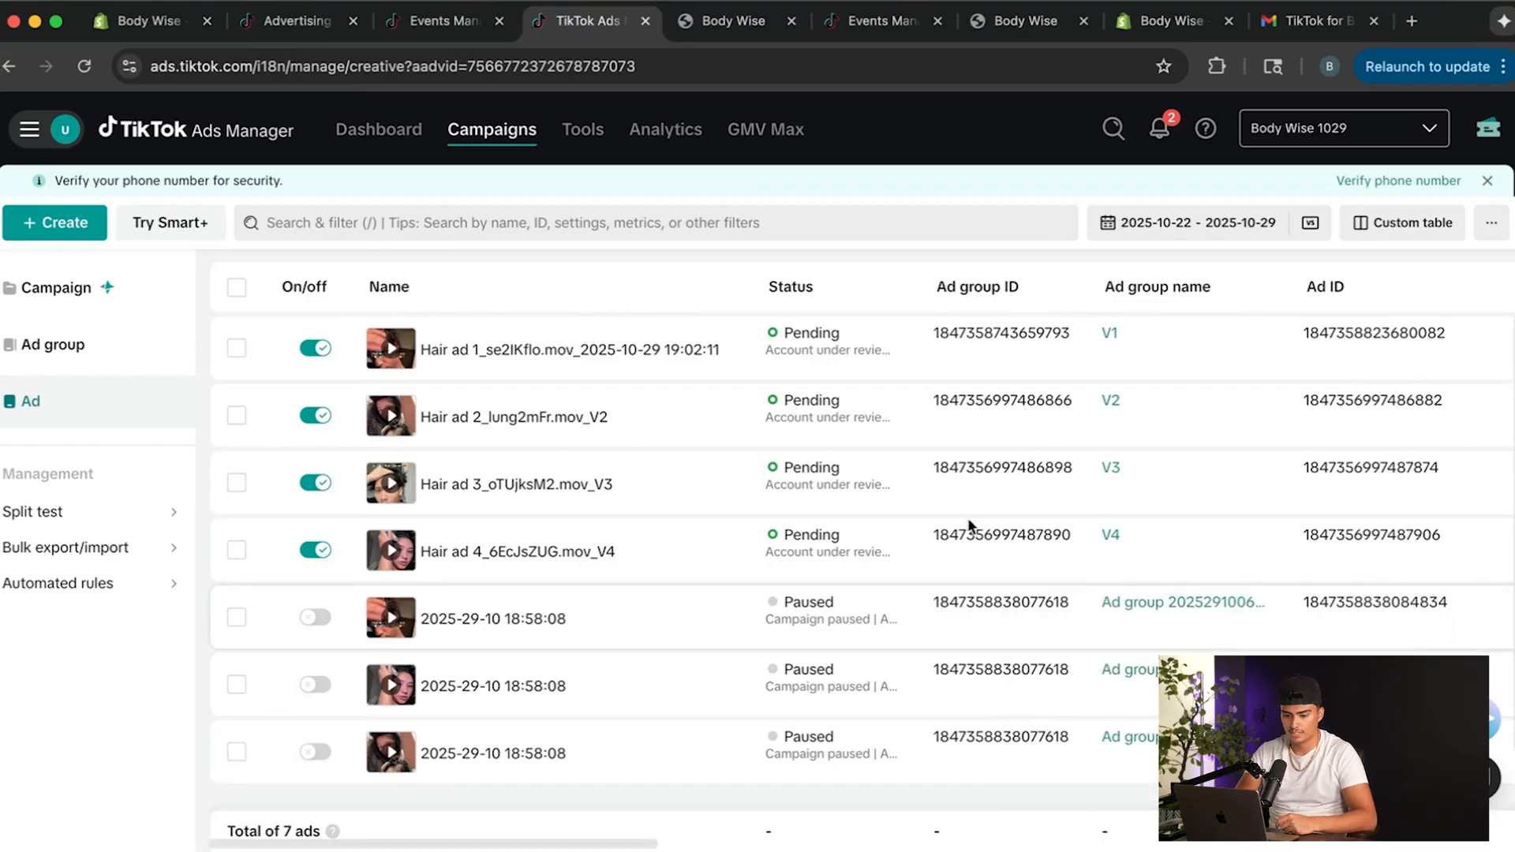
{"action": "left_click", "coordinate": [74, 287]}
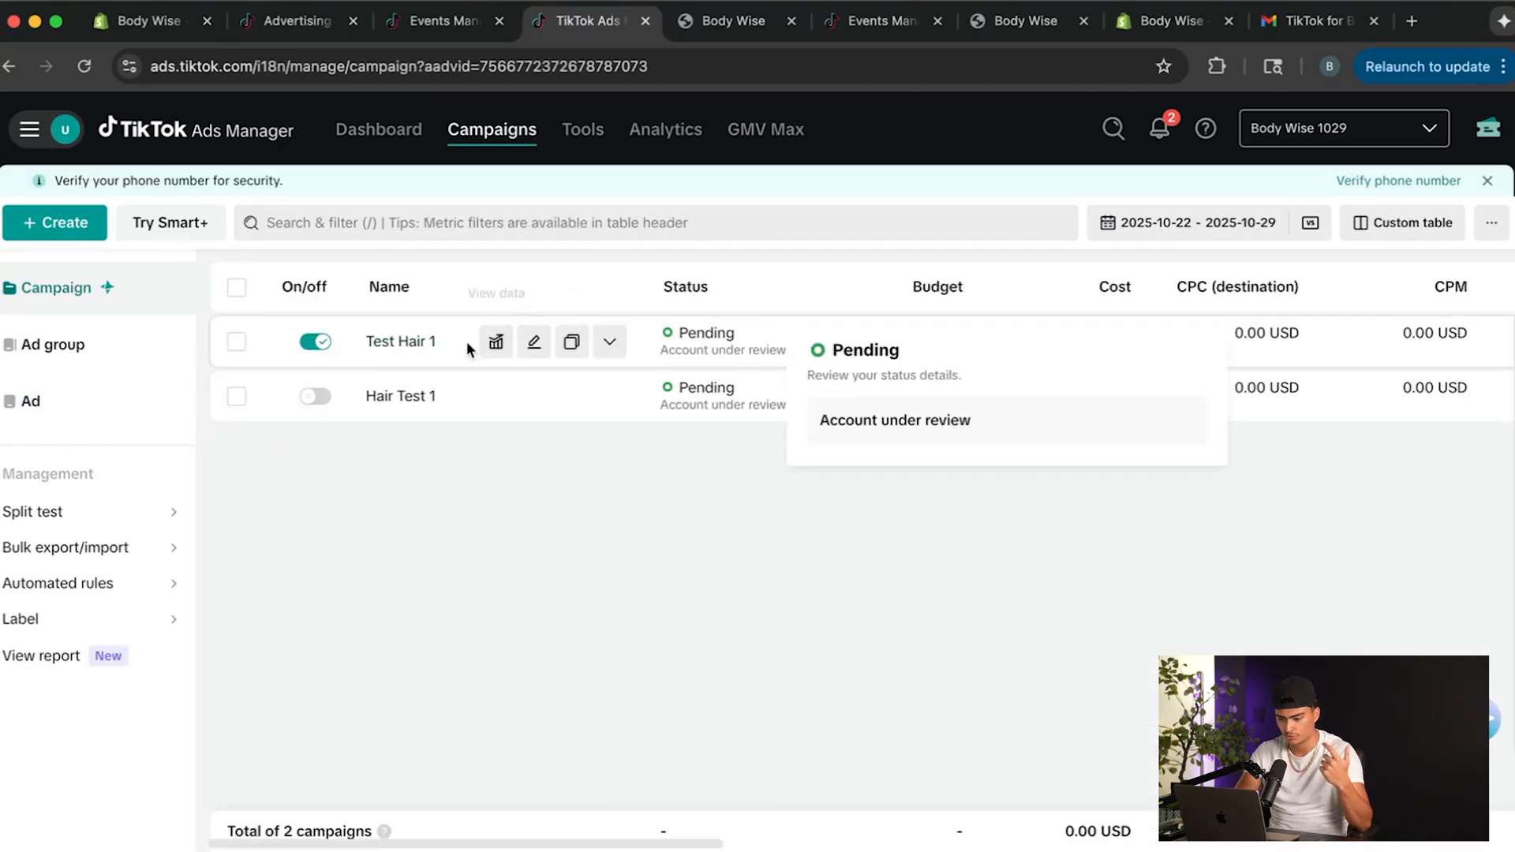
{"action": "left_click", "coordinate": [423, 342]}
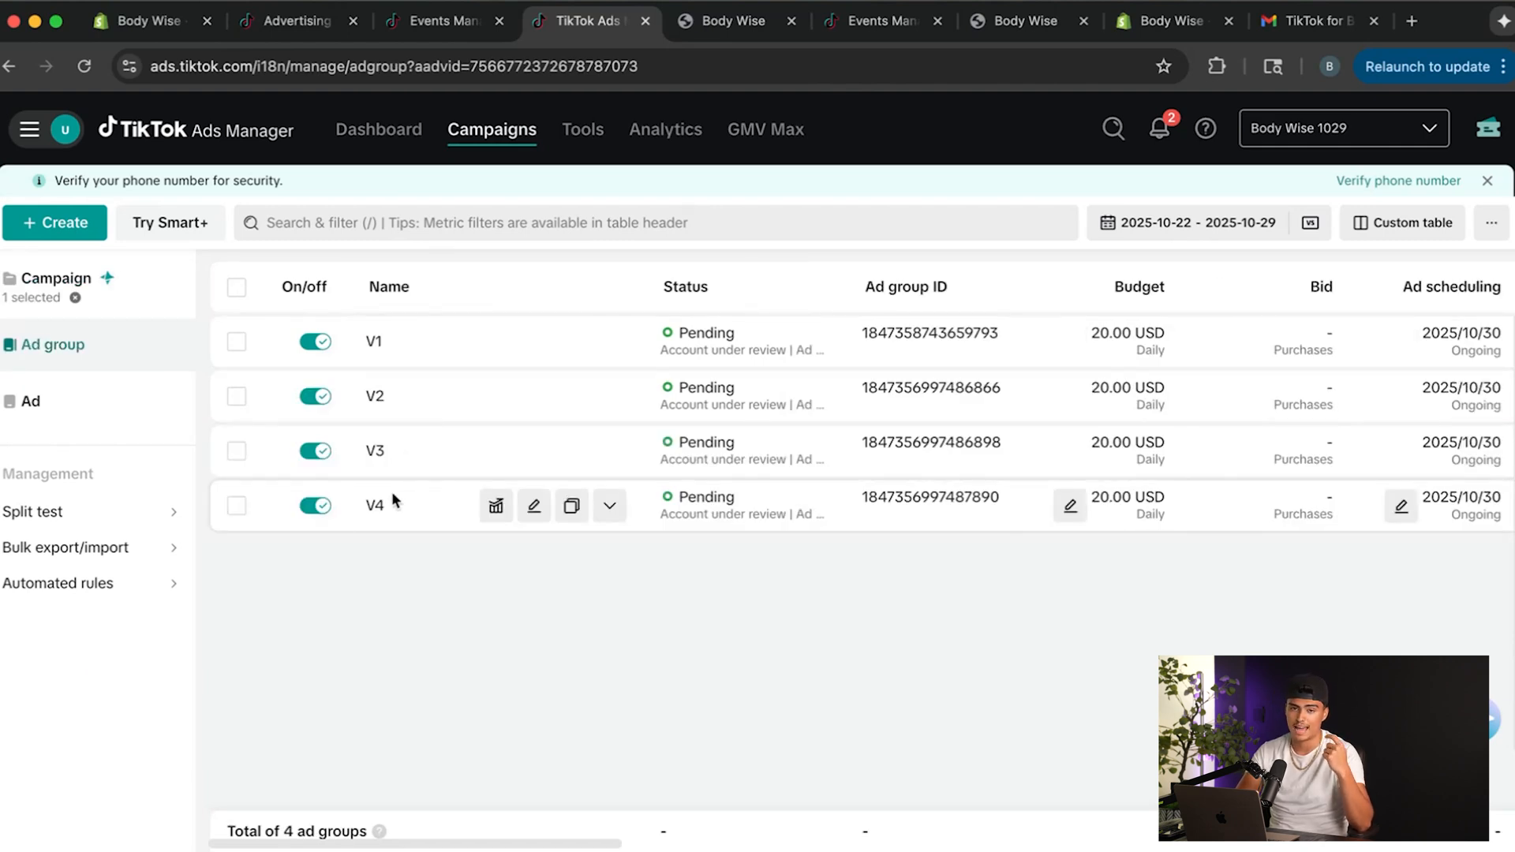
{"action": "scroll", "coordinate": [391, 491], "scroll_direction": "right", "scroll_amount": 2}
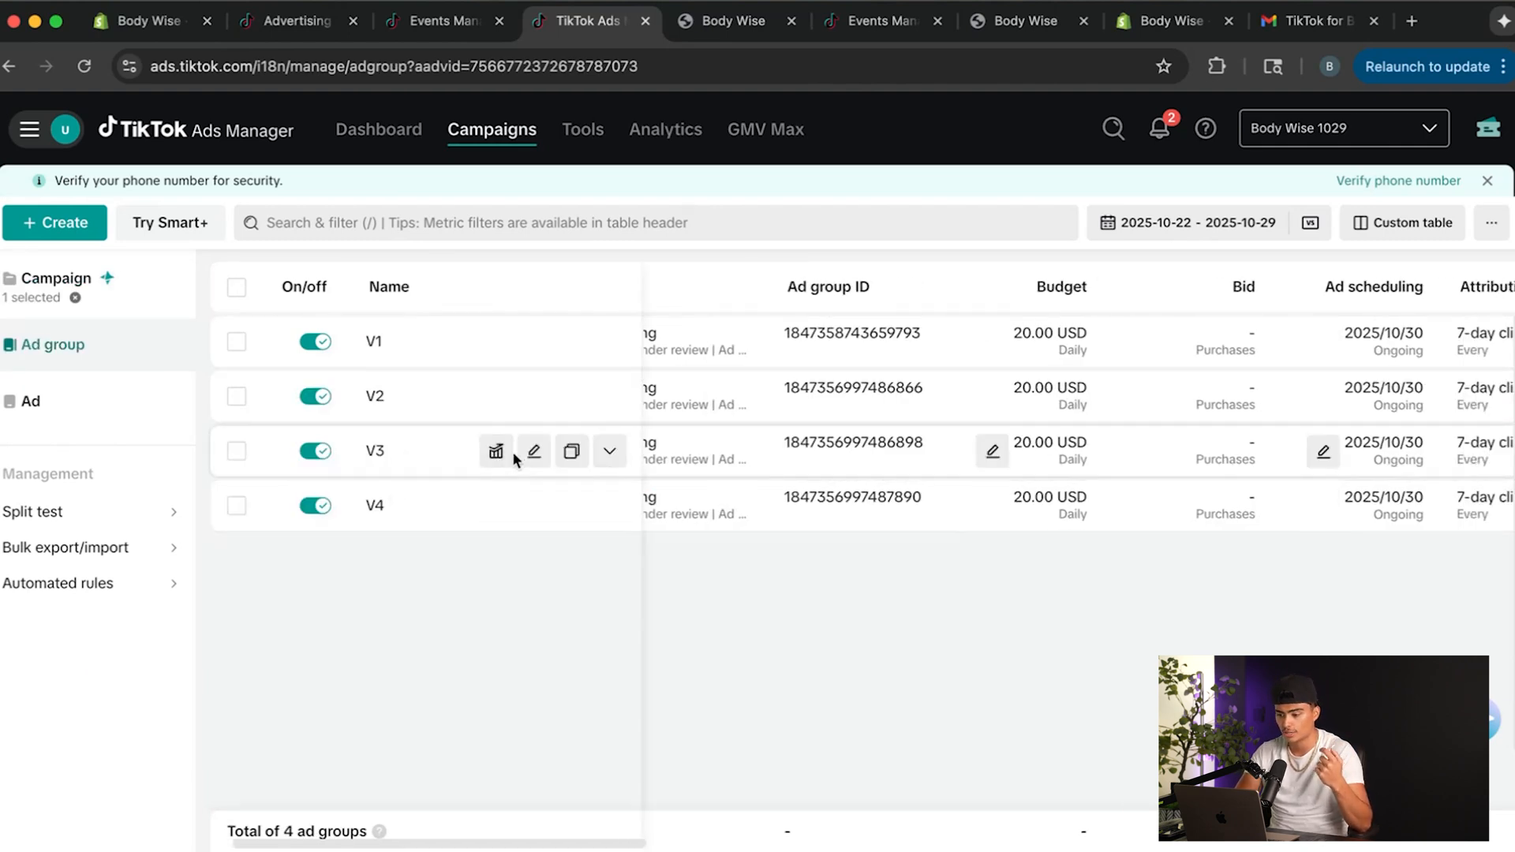
{"action": "mouse_move", "coordinate": [734, 454]}
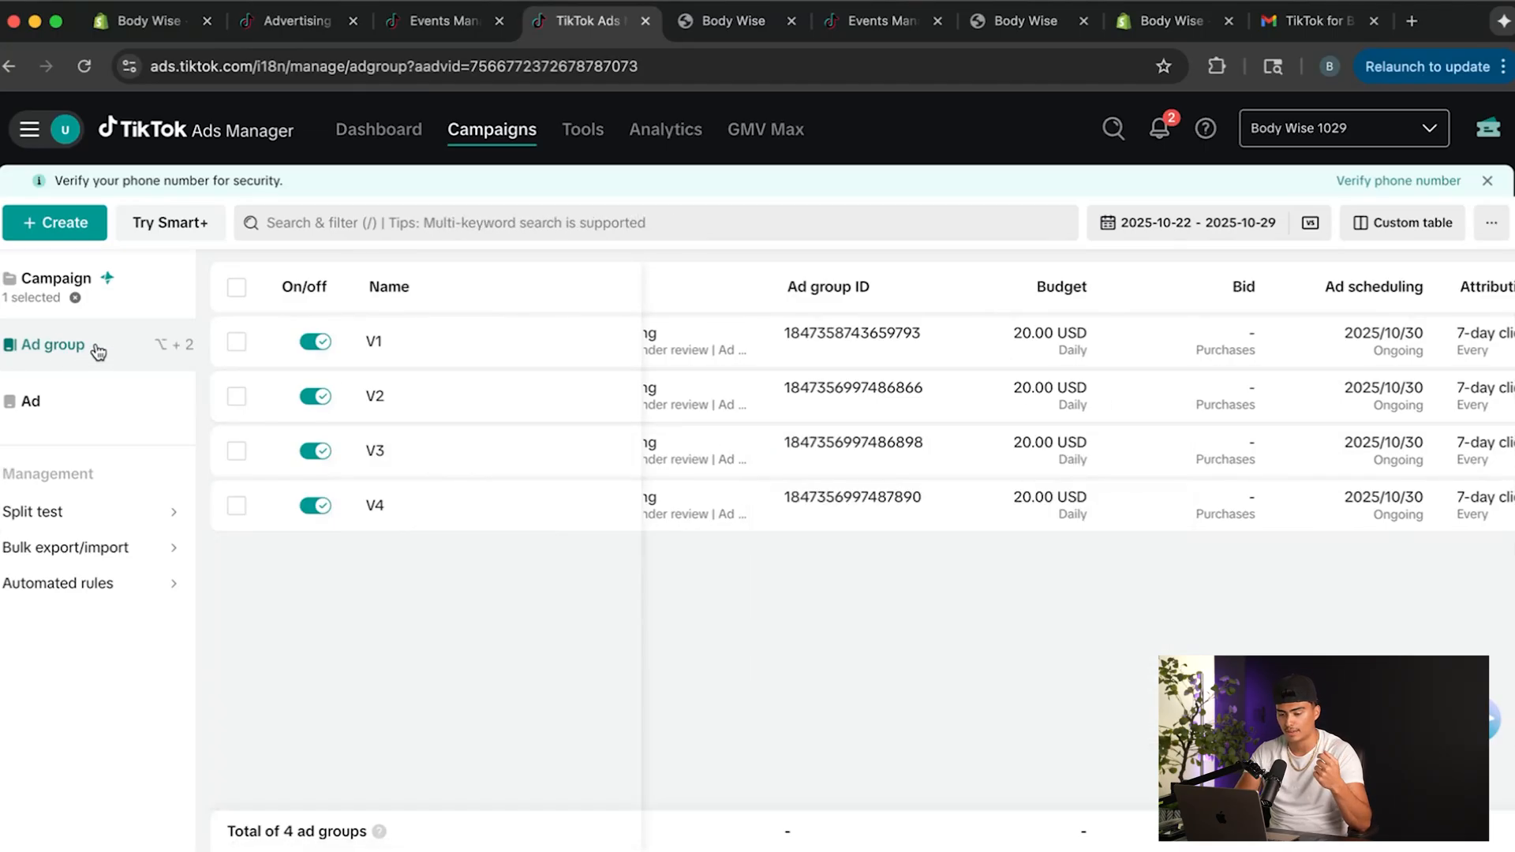
Return to the campaign list and check the delivery status of Test Hair 1.
{"action": "left_click", "coordinate": [43, 294]}
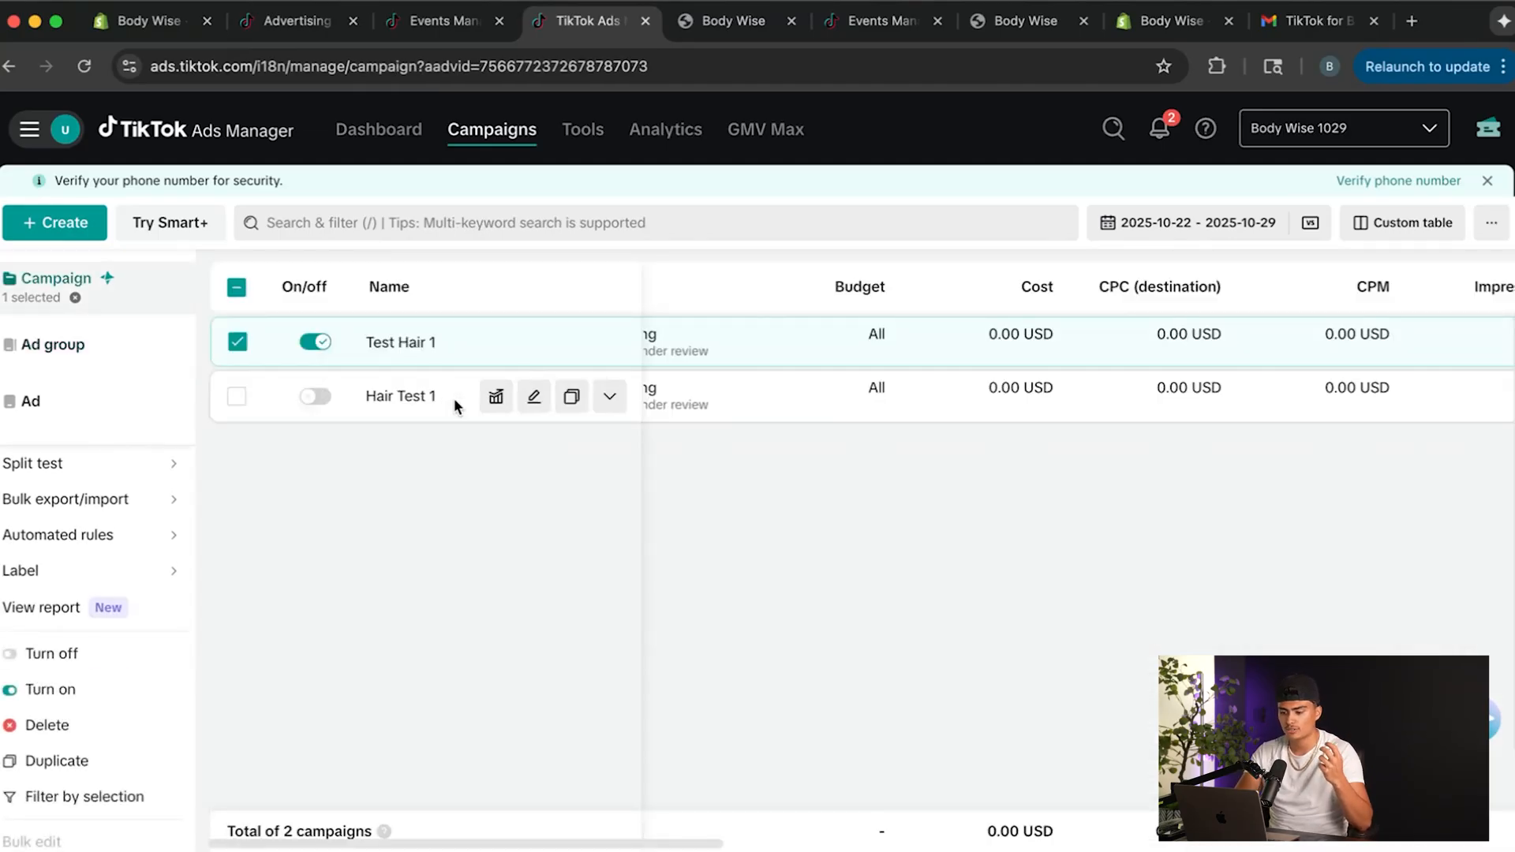
{"action": "scroll", "coordinate": [780, 353], "scroll_direction": "left", "scroll_amount": 5}
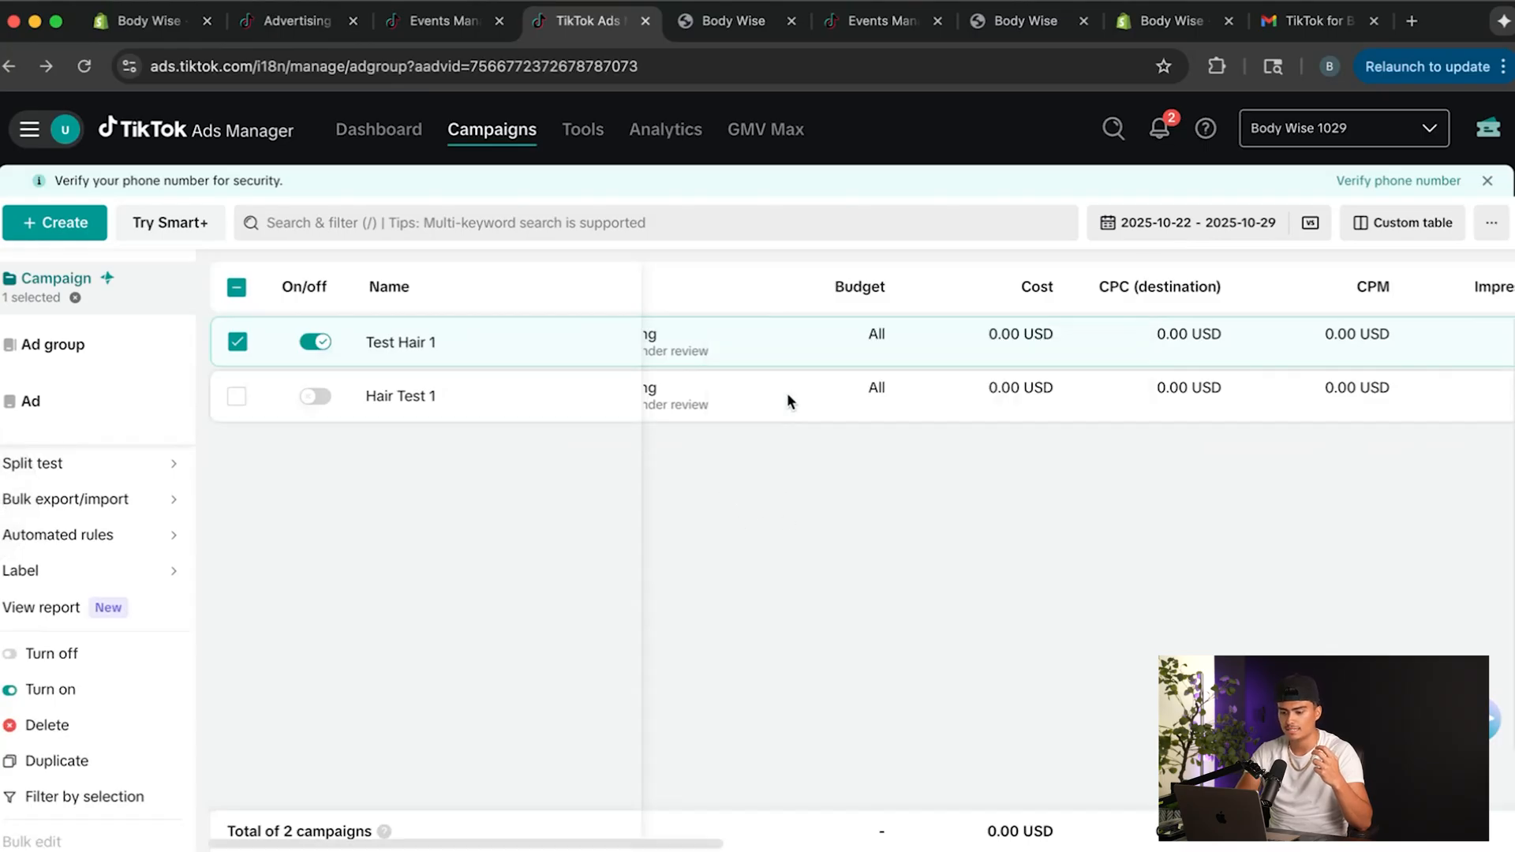
{"action": "scroll", "coordinate": [671, 840], "scroll_direction": "left", "scroll_amount": 2}
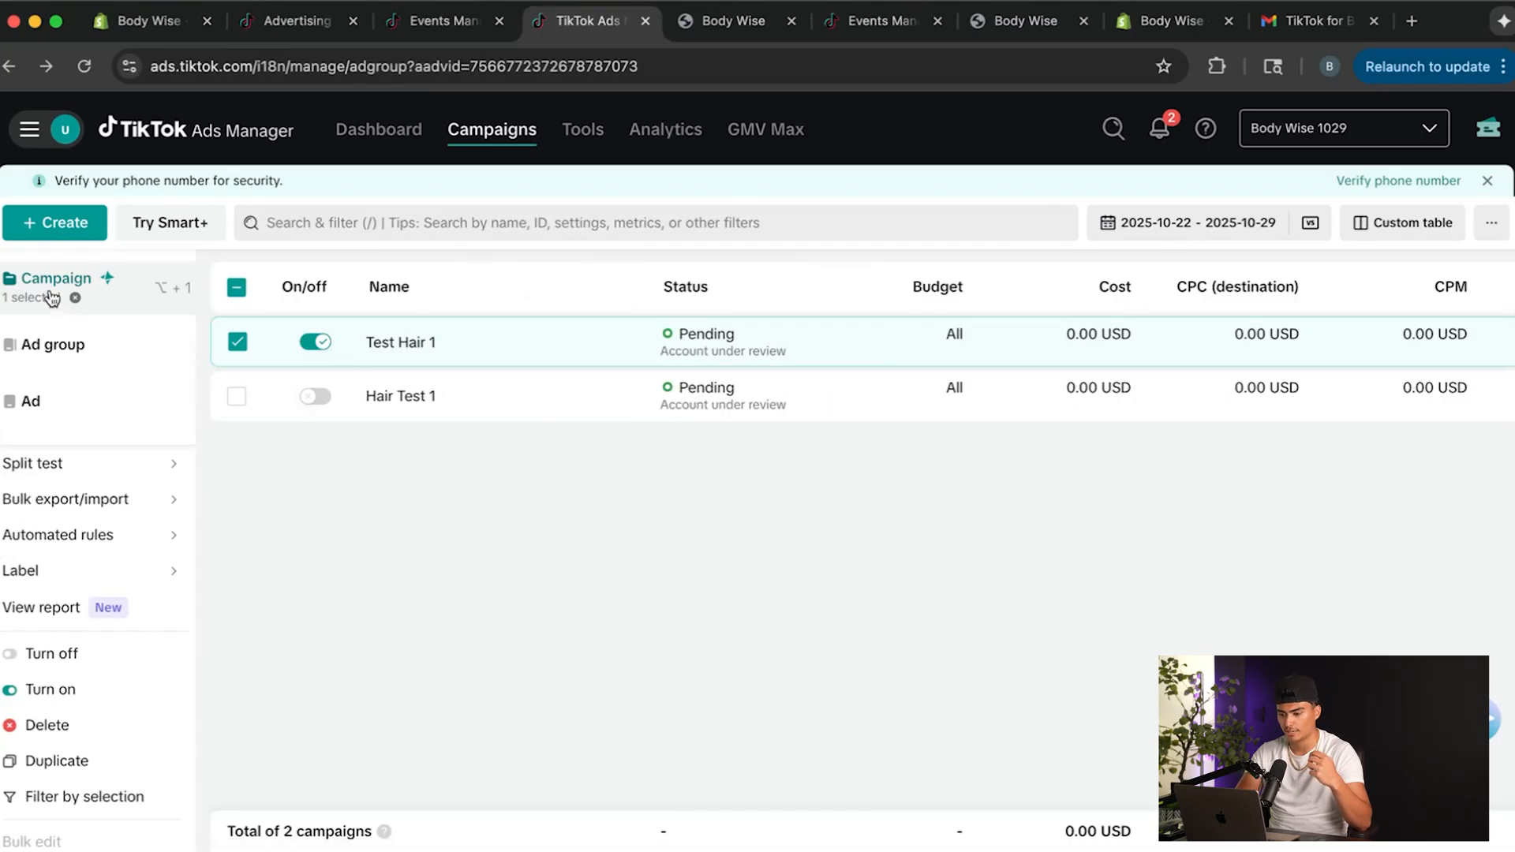
{"action": "mouse_move", "coordinate": [694, 327]}
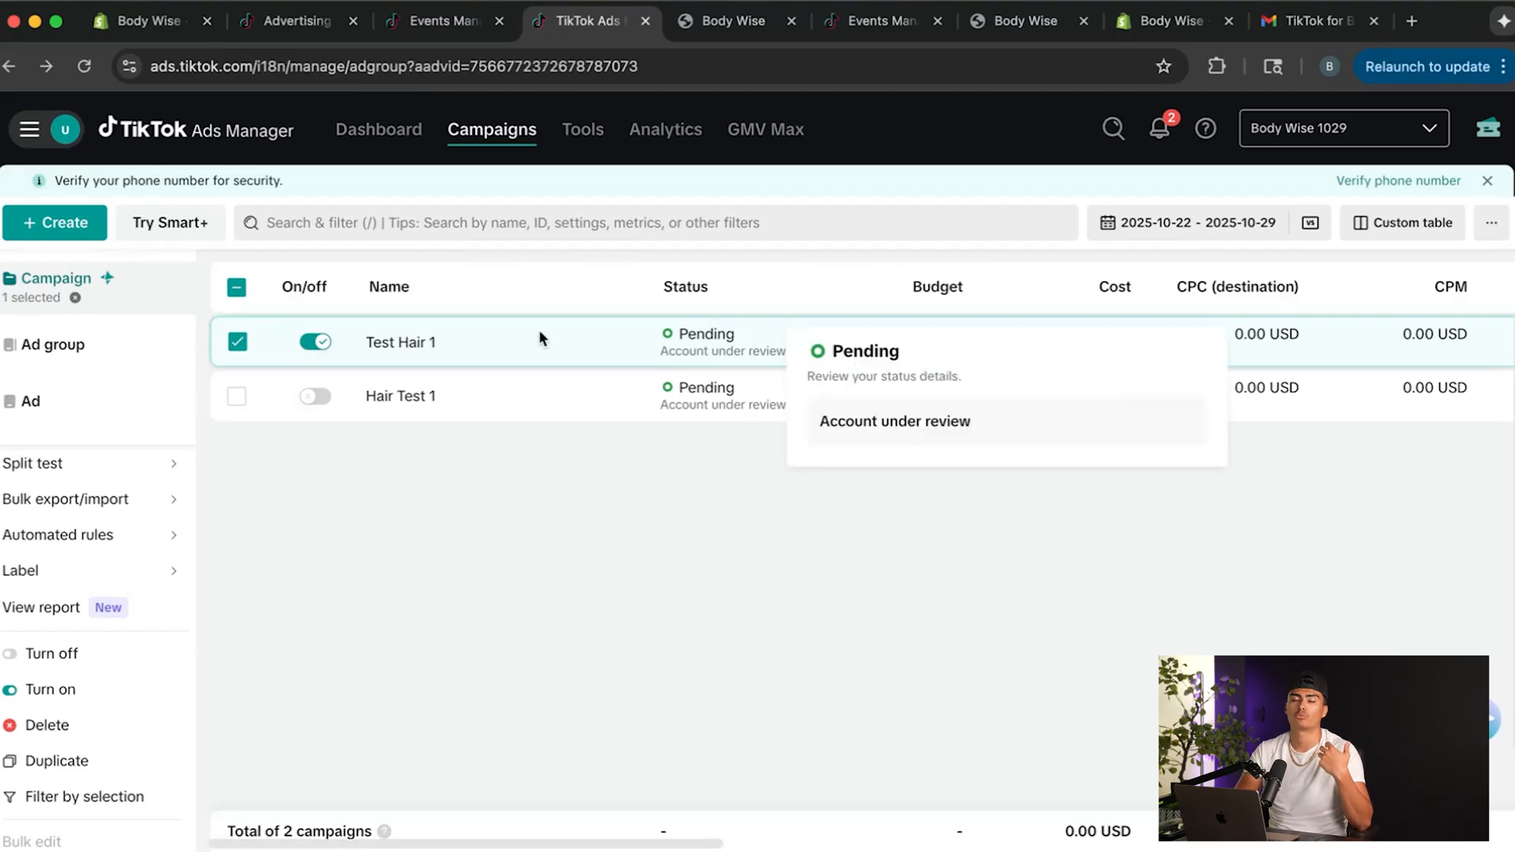
Reopen the Test Hair 1 ad groups and examine the daily budget and scheduling of V1 to V4.
{"action": "left_click", "coordinate": [98, 352]}
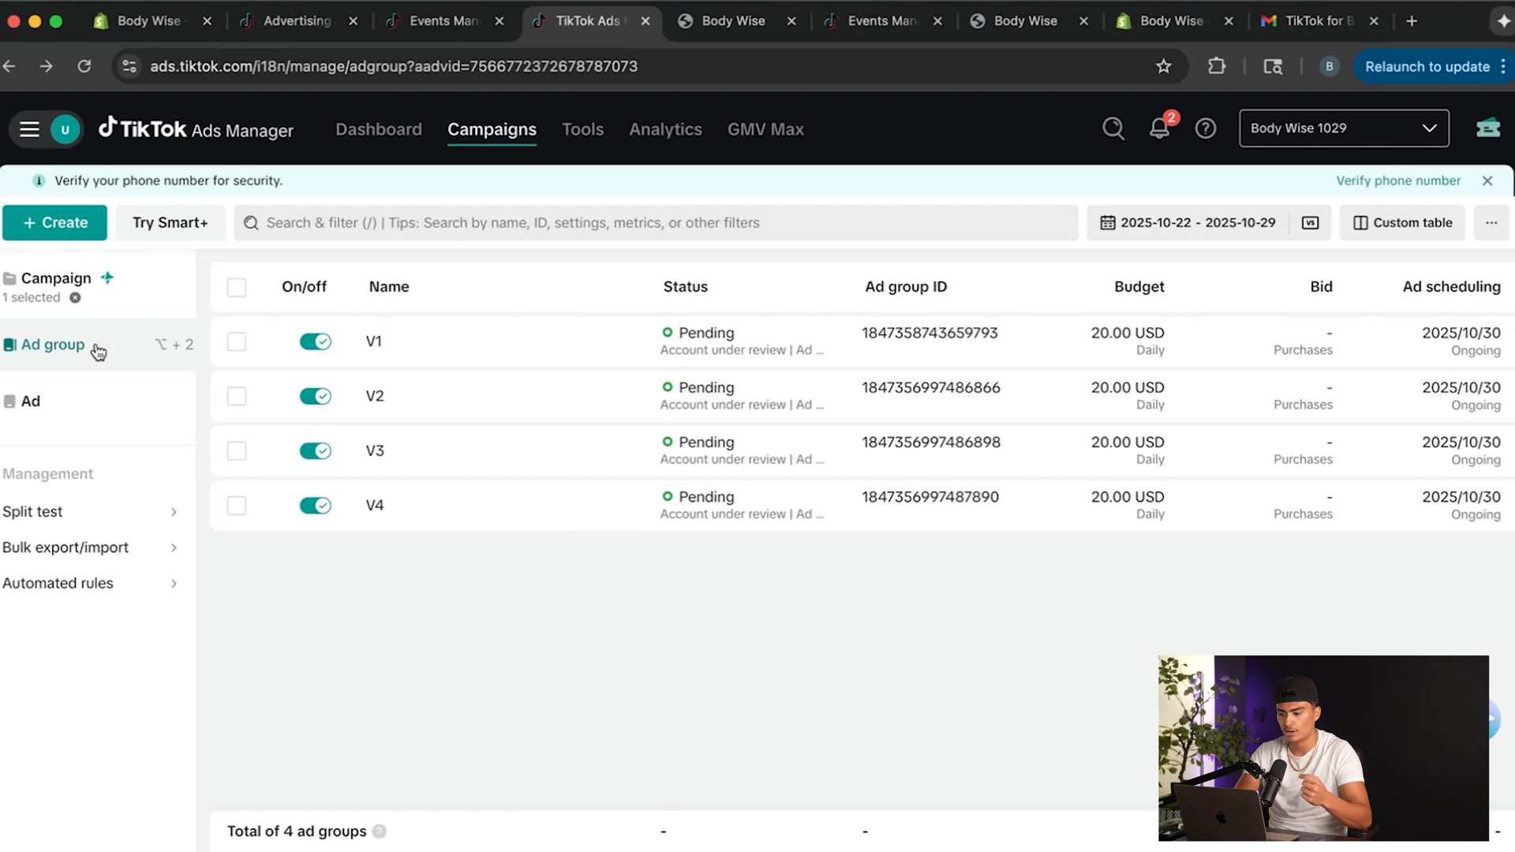
{"action": "mouse_move", "coordinate": [744, 405]}
{"action": "scroll", "coordinate": [748, 411], "scroll_direction": "right", "scroll_amount": 1}
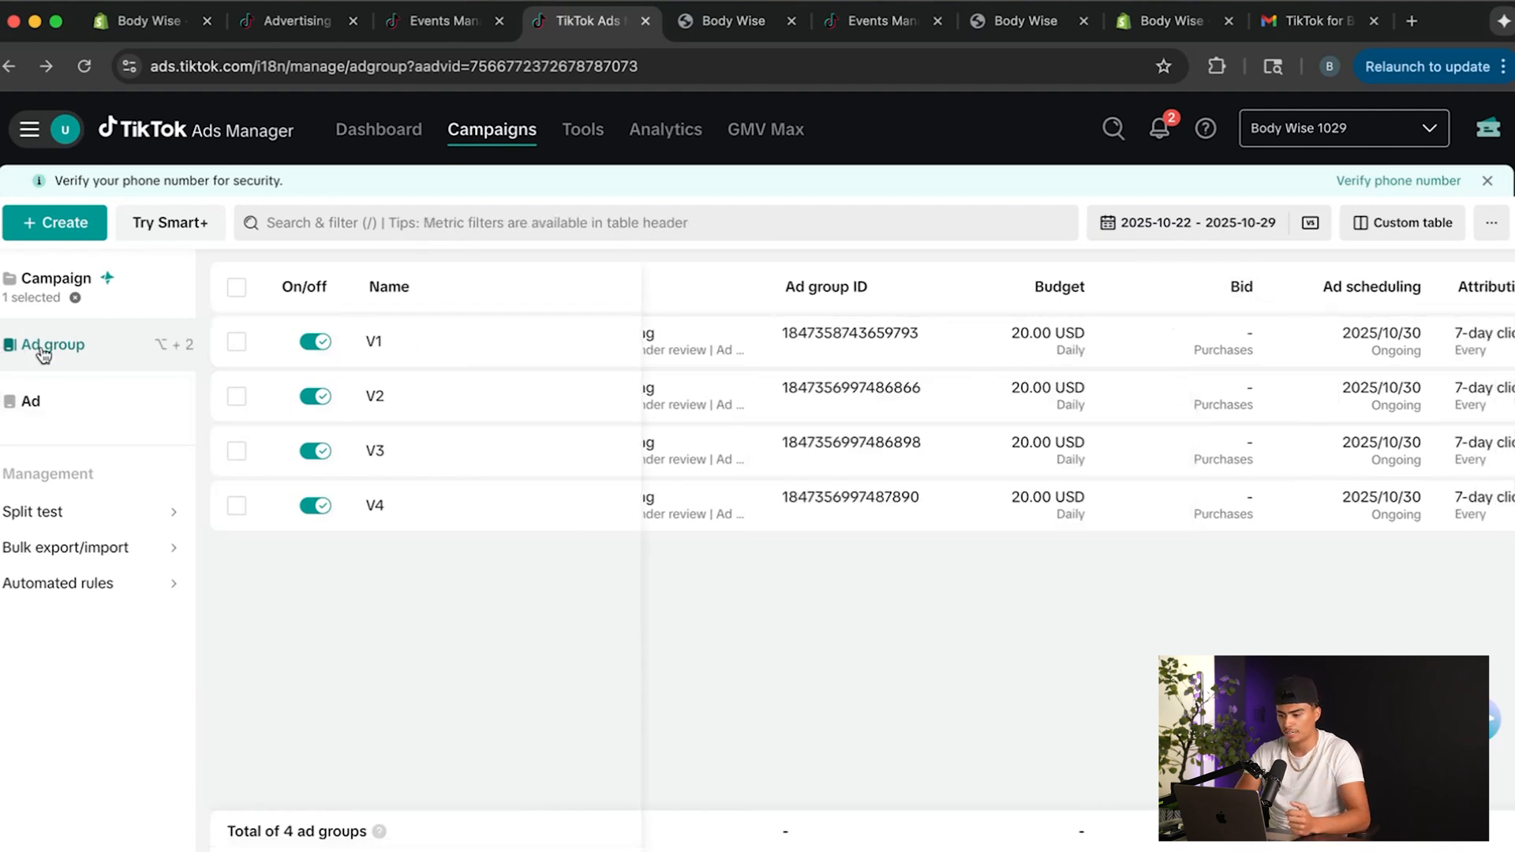
{"action": "mouse_move", "coordinate": [990, 339]}
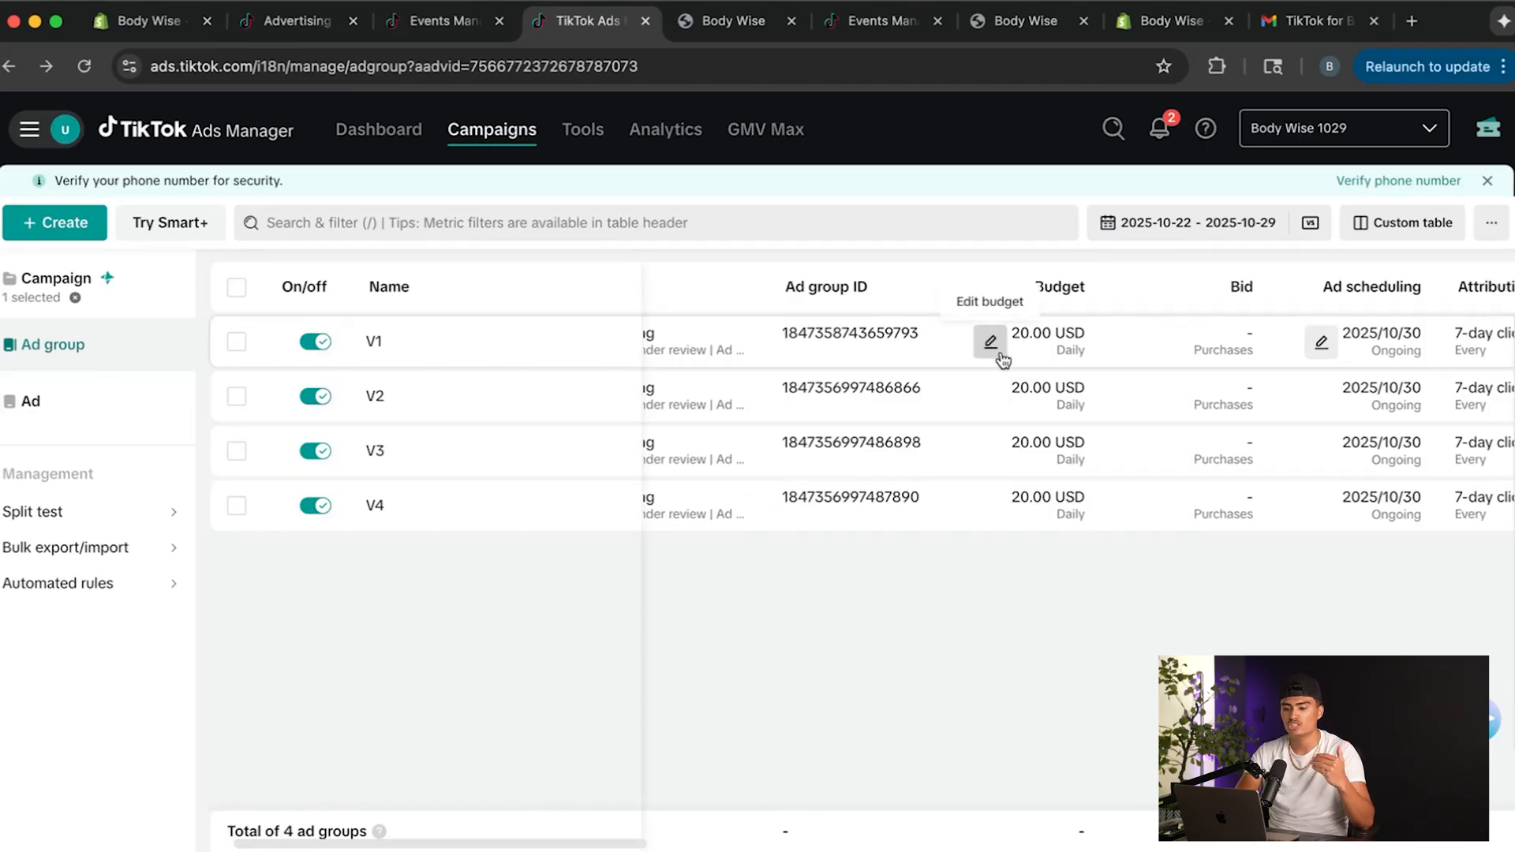
{"action": "mouse_move", "coordinate": [991, 505]}
{"action": "mouse_move", "coordinate": [390, 341]}
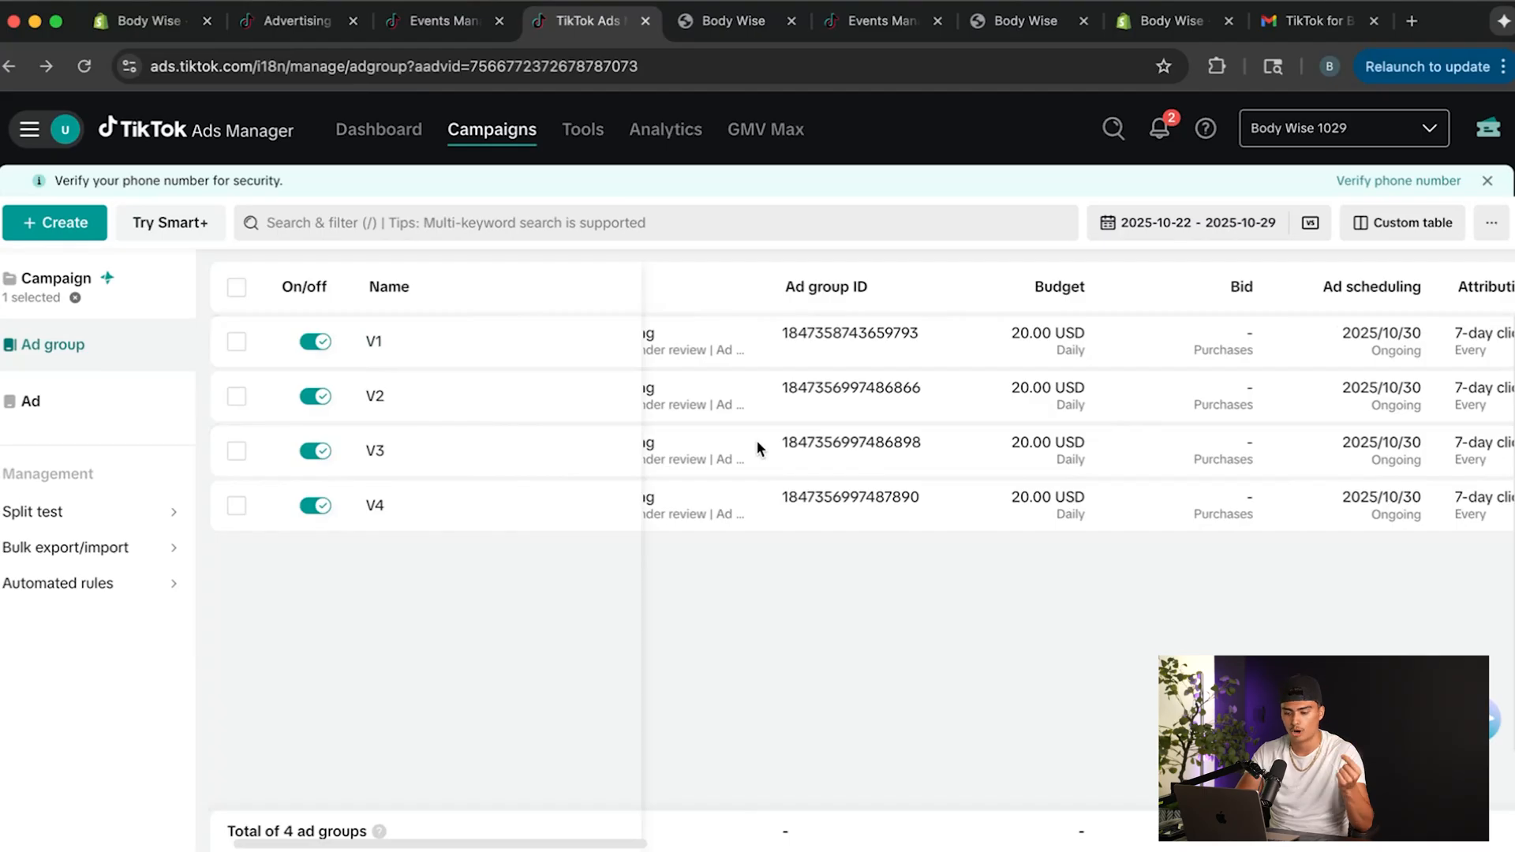
{"action": "scroll", "coordinate": [756, 446], "scroll_direction": "left", "scroll_amount": 2}
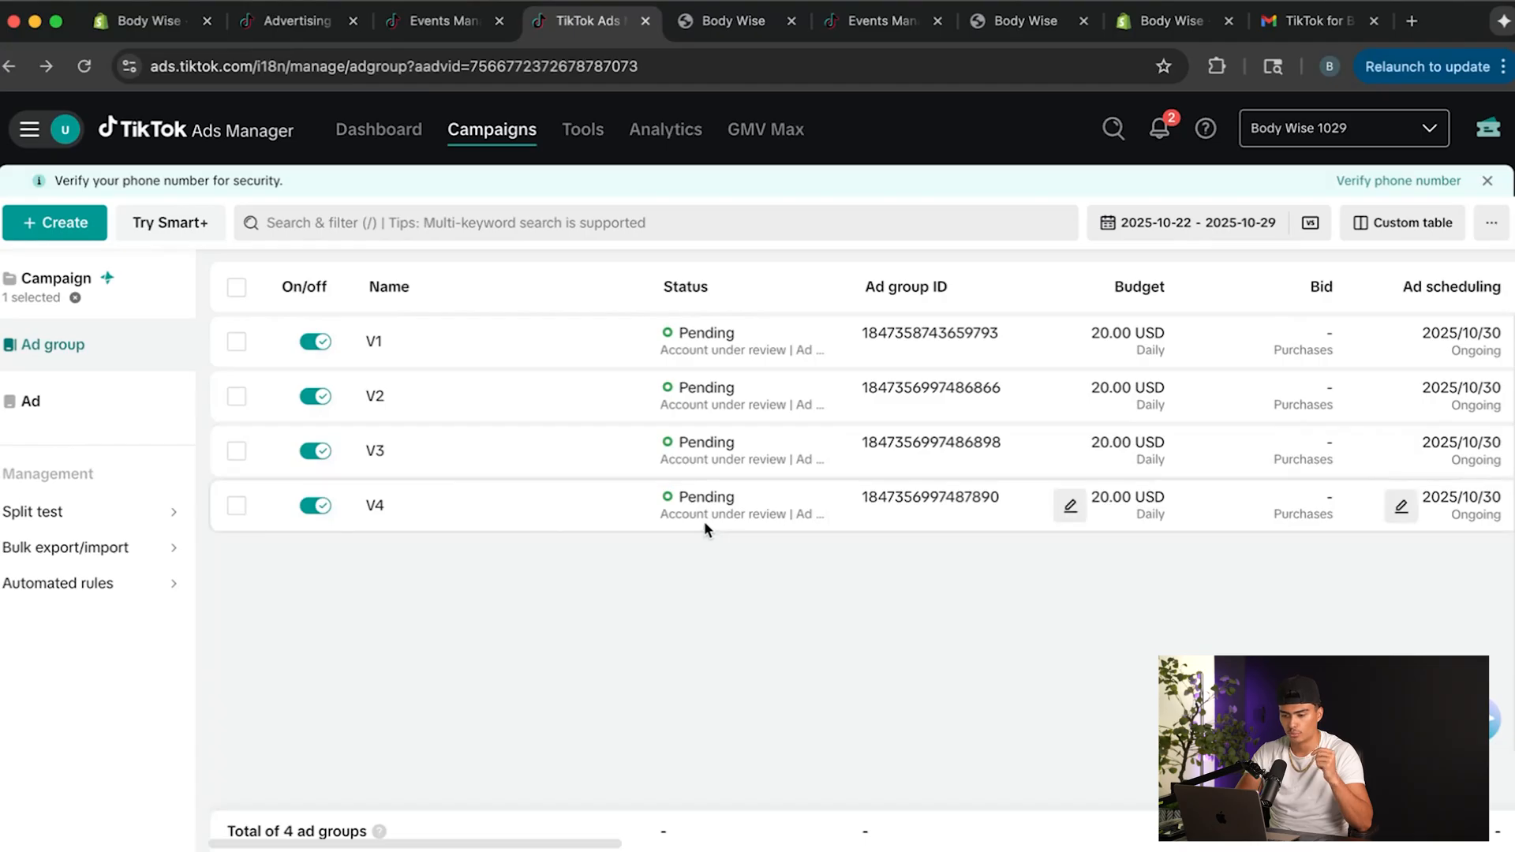
Go back to the campaign list, clear the campaign selection, and examine the conversion and cost-per-result metrics.
{"action": "left_click", "coordinate": [79, 294]}
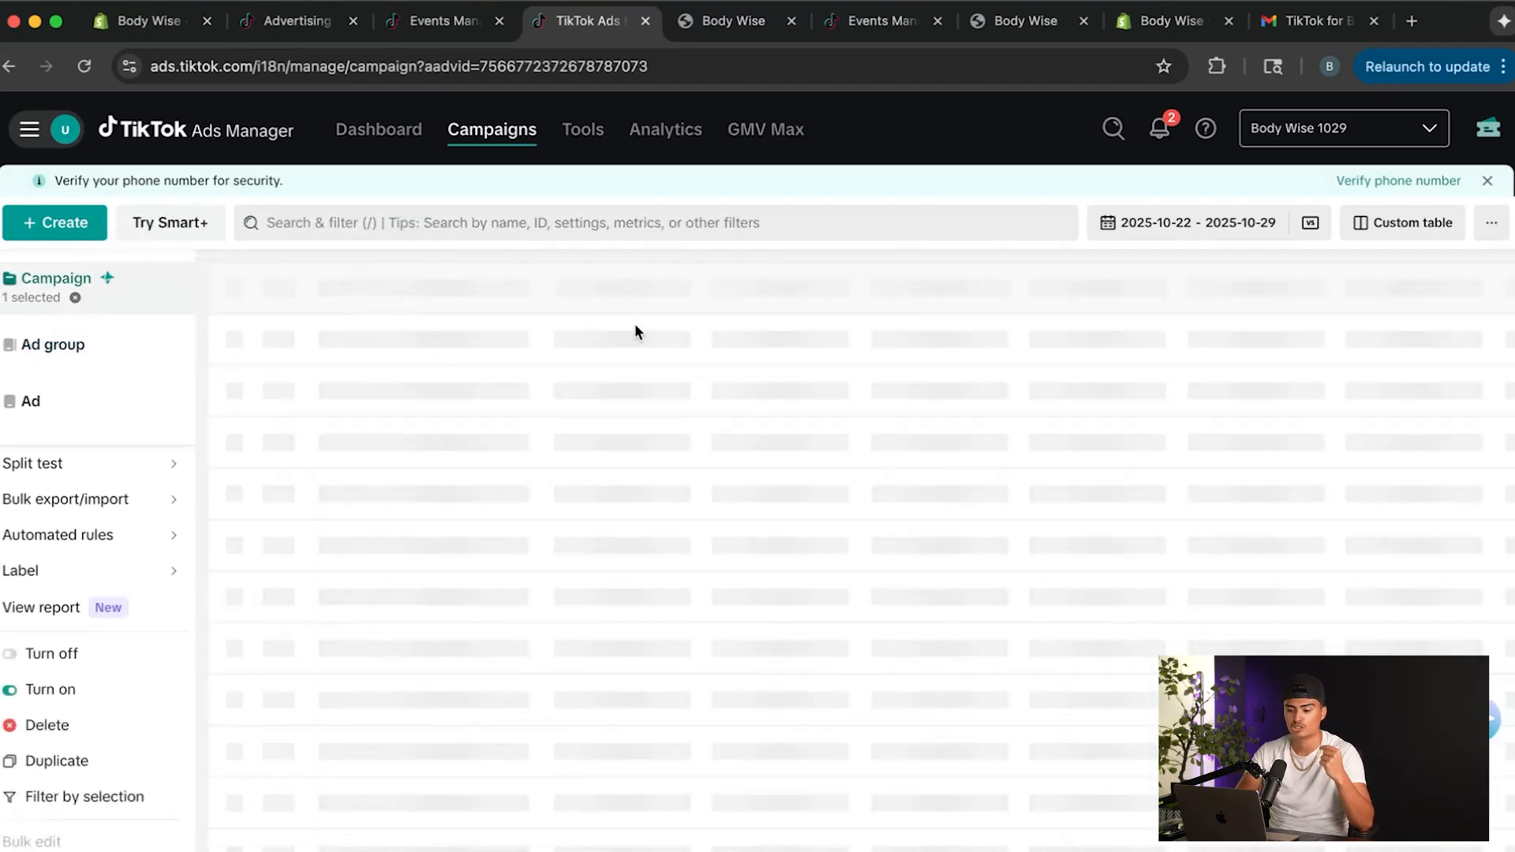
{"action": "mouse_move", "coordinate": [675, 338]}
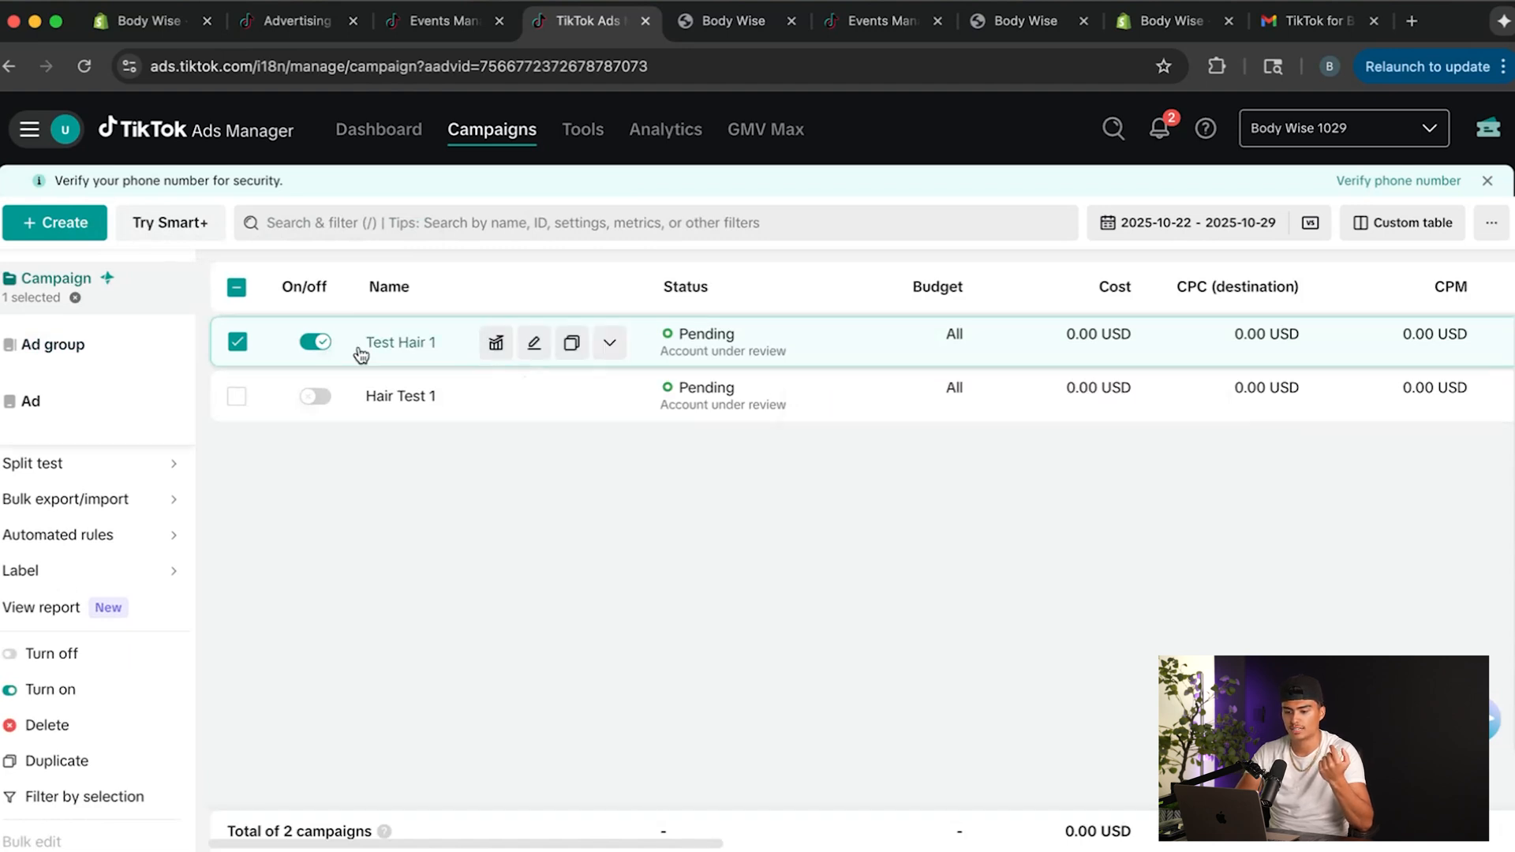
{"action": "left_click", "coordinate": [237, 289]}
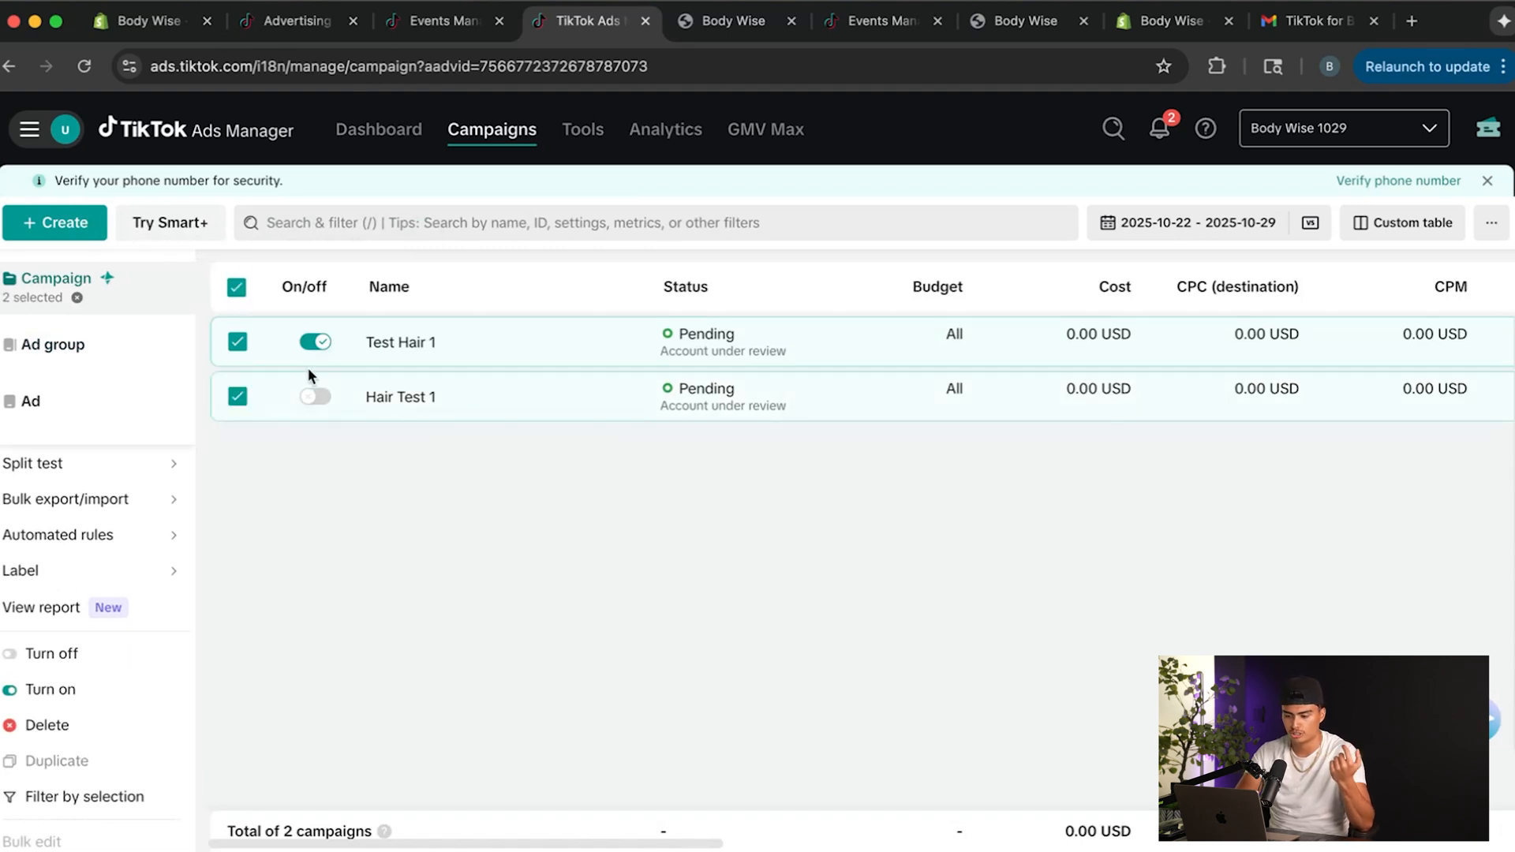
{"action": "left_click", "coordinate": [236, 289]}
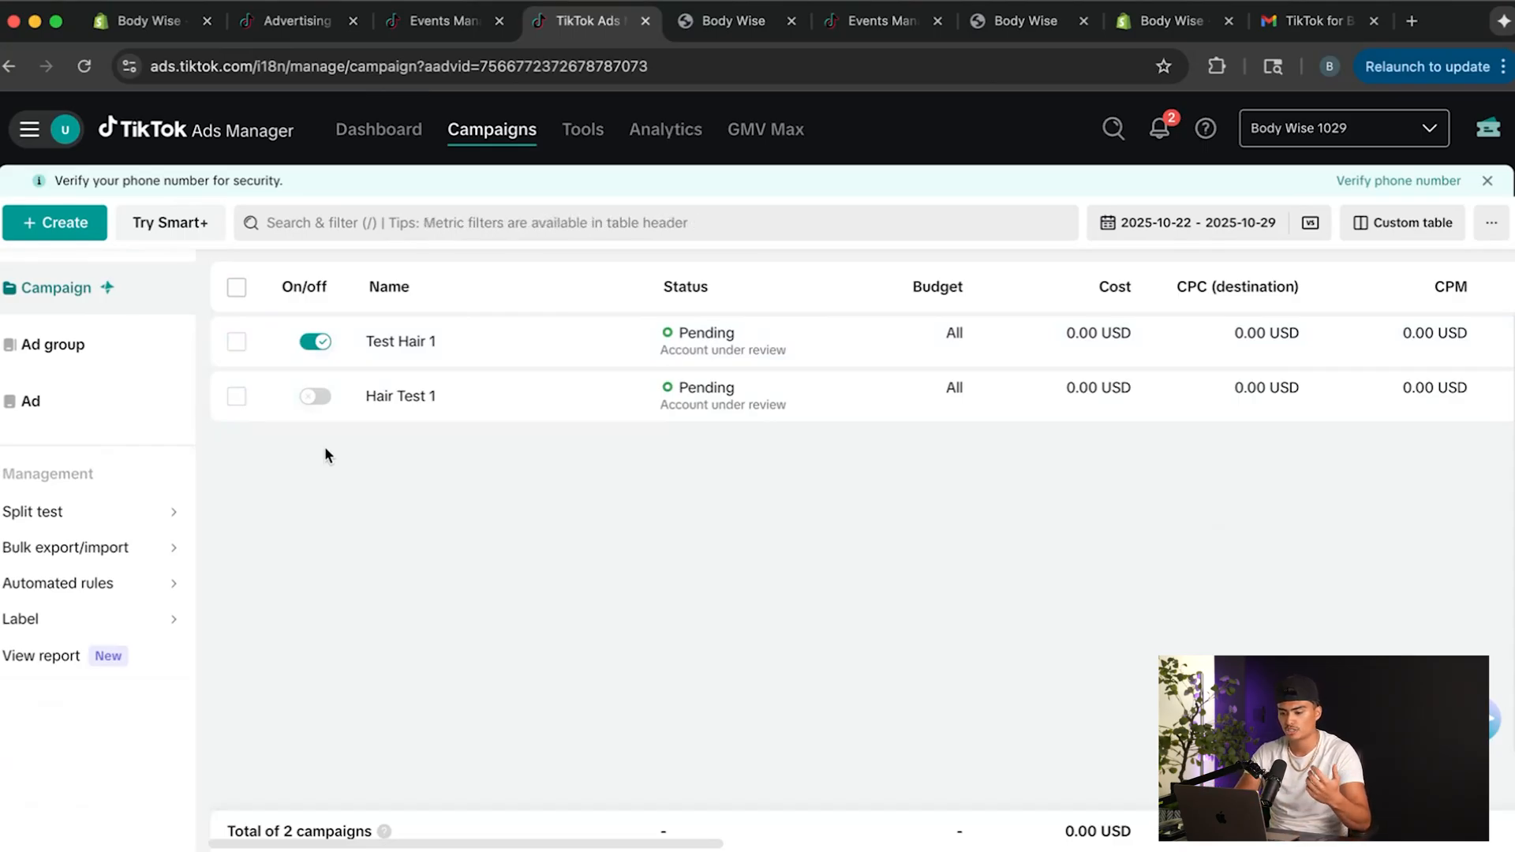
{"action": "mouse_move", "coordinate": [602, 397]}
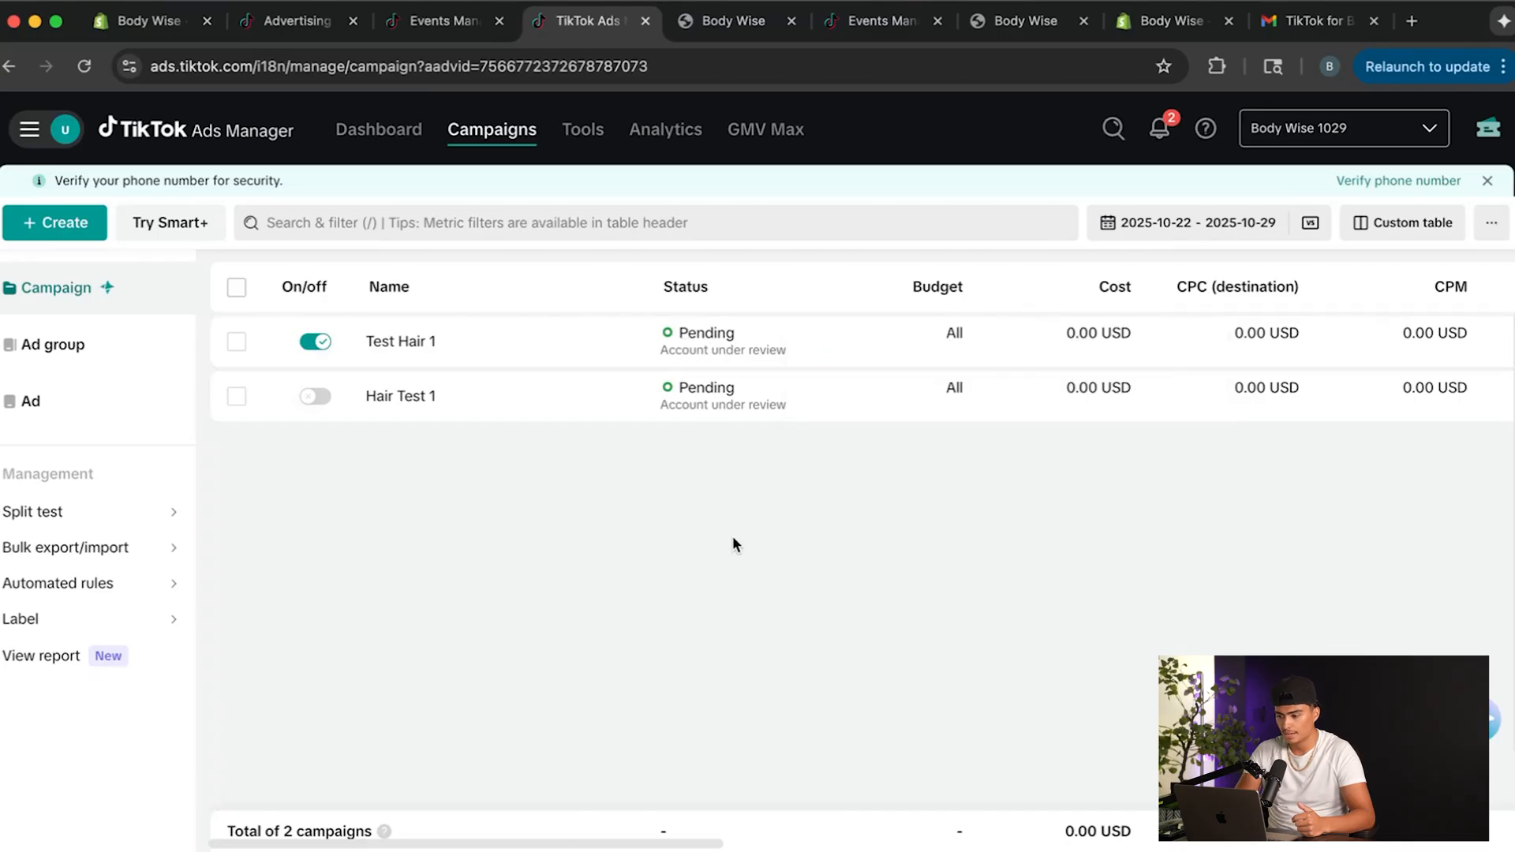
{"action": "scroll", "coordinate": [1049, 404], "scroll_direction": "right", "scroll_amount": 10}
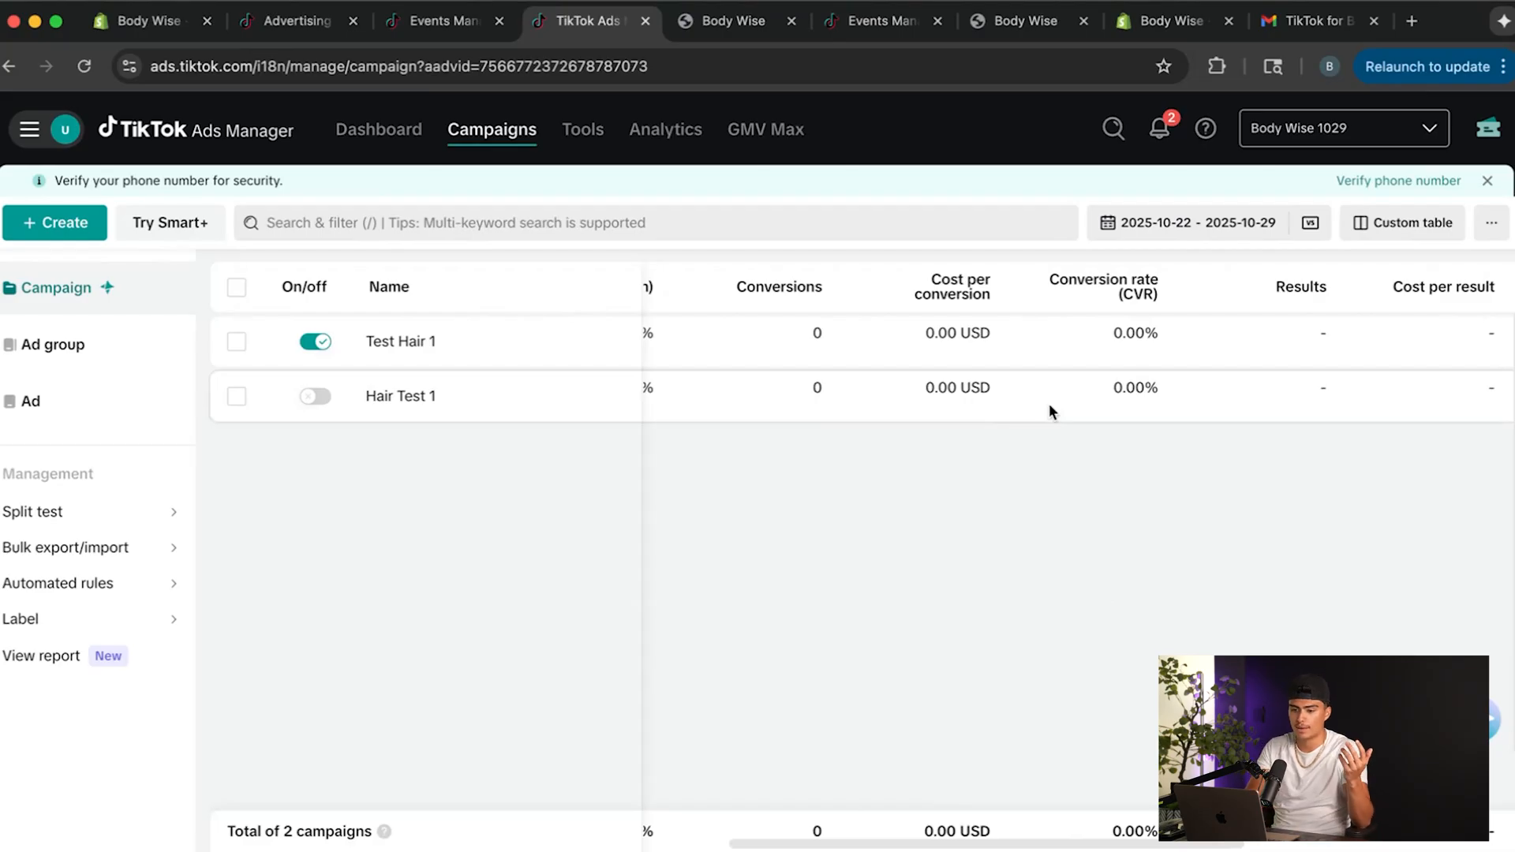
Switch to Shopify's home overview of today's sales and orders, and compare it with the amount spent in Facebook Ads Manager.
{"action": "left_click", "coordinate": [150, 20]}
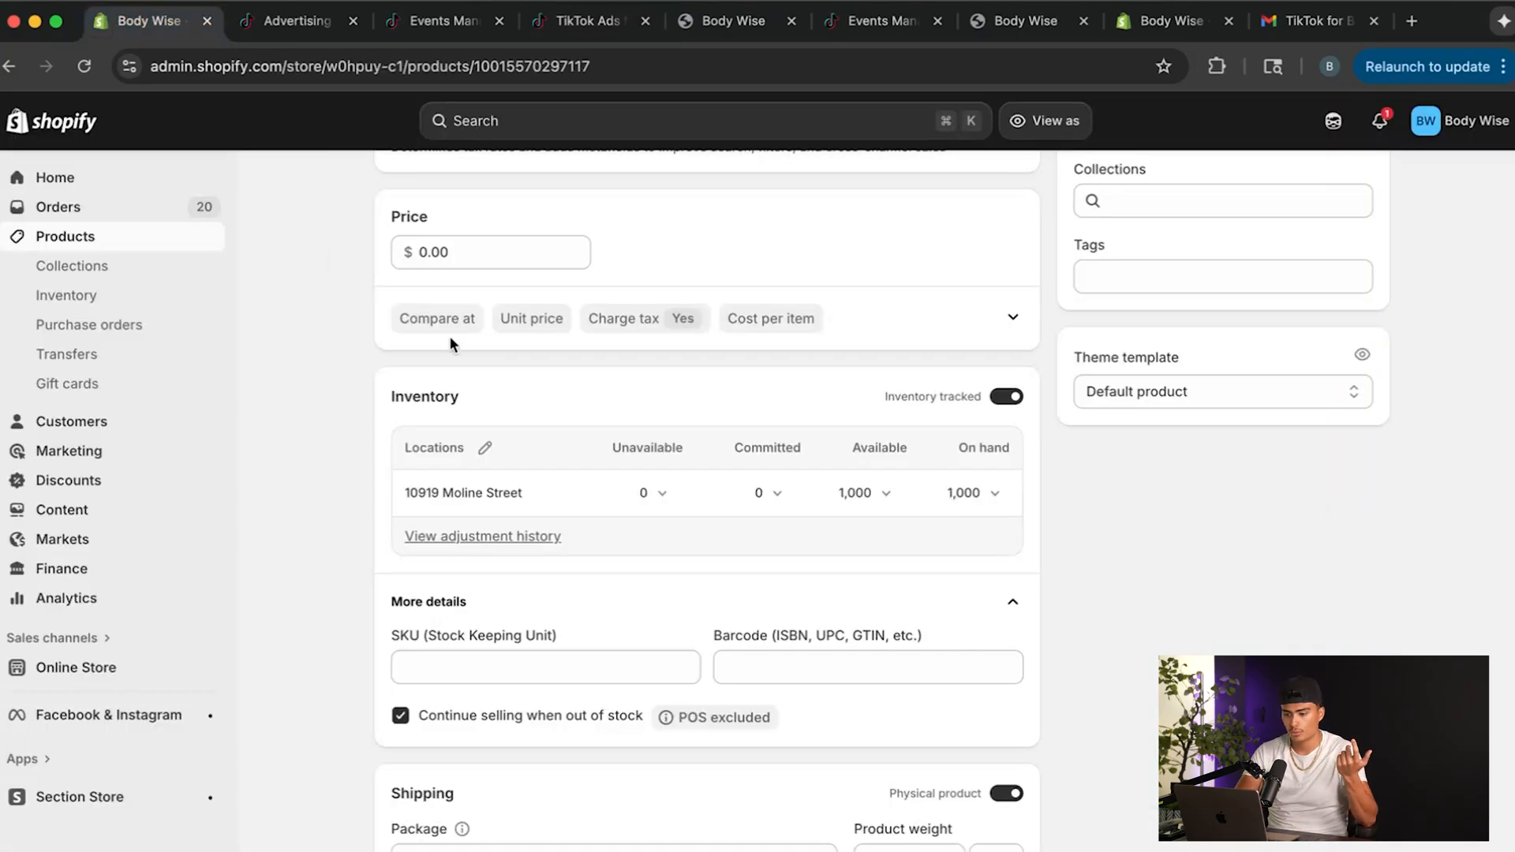
{"action": "scroll", "coordinate": [449, 336], "scroll_direction": "up", "scroll_amount": 10}
{"action": "left_click", "coordinate": [82, 175]}
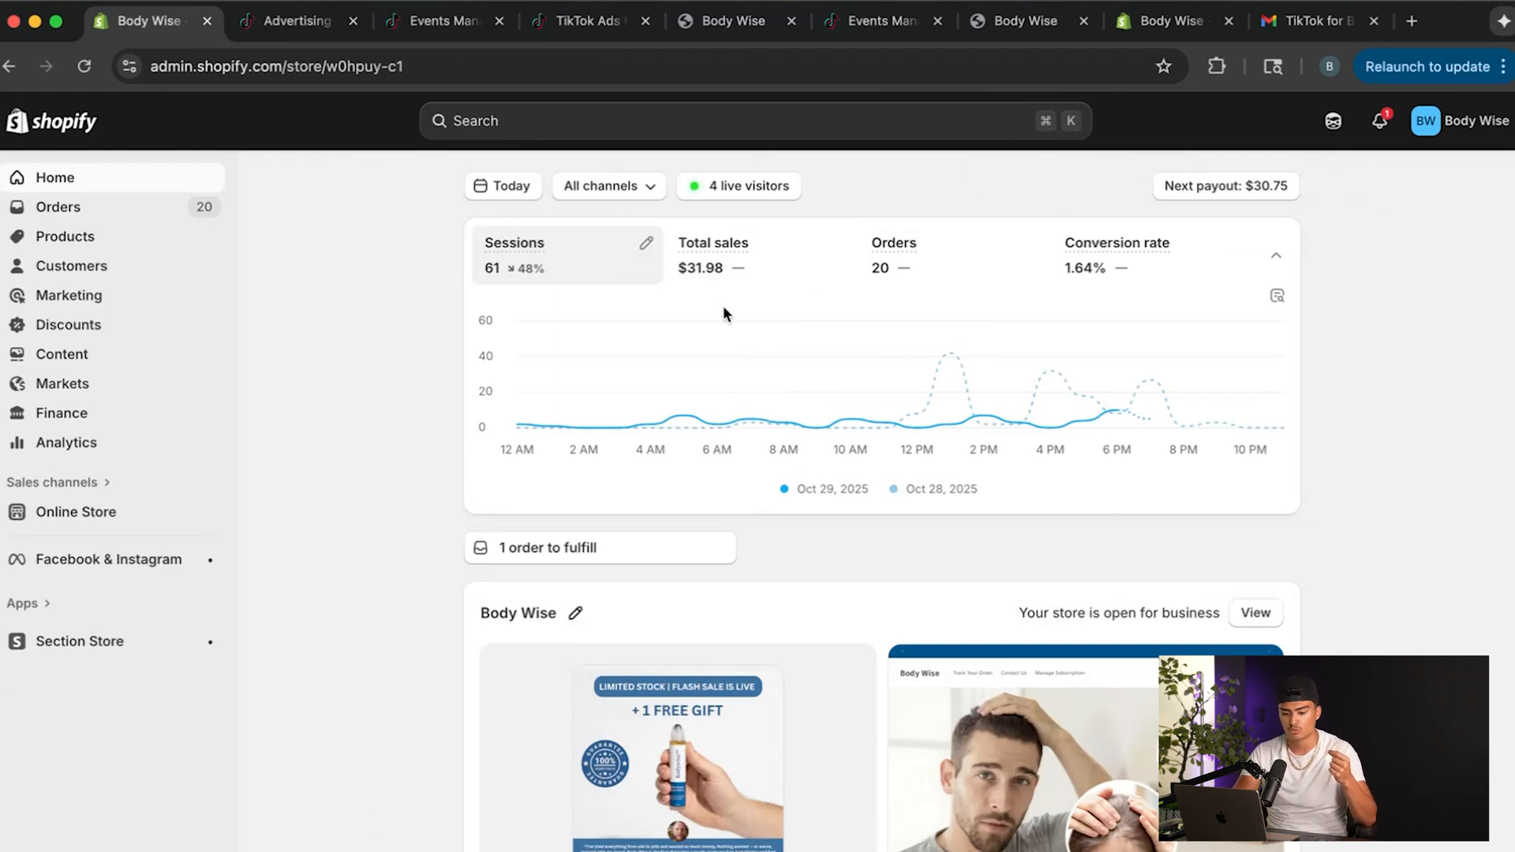
{"action": "left_click", "coordinate": [237, 849]}
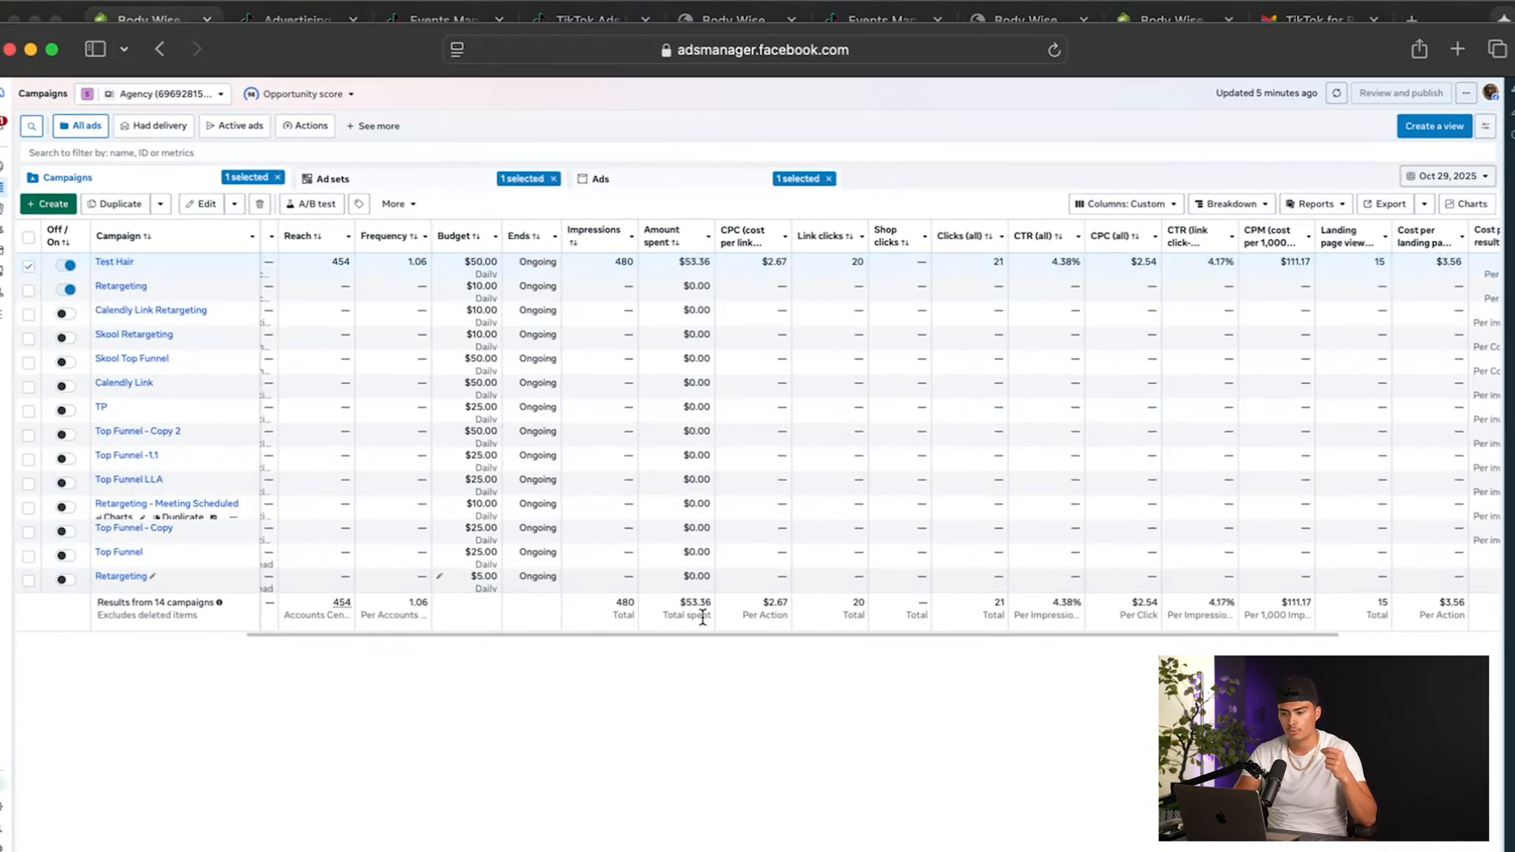
{"action": "left_click", "coordinate": [31, 49]}
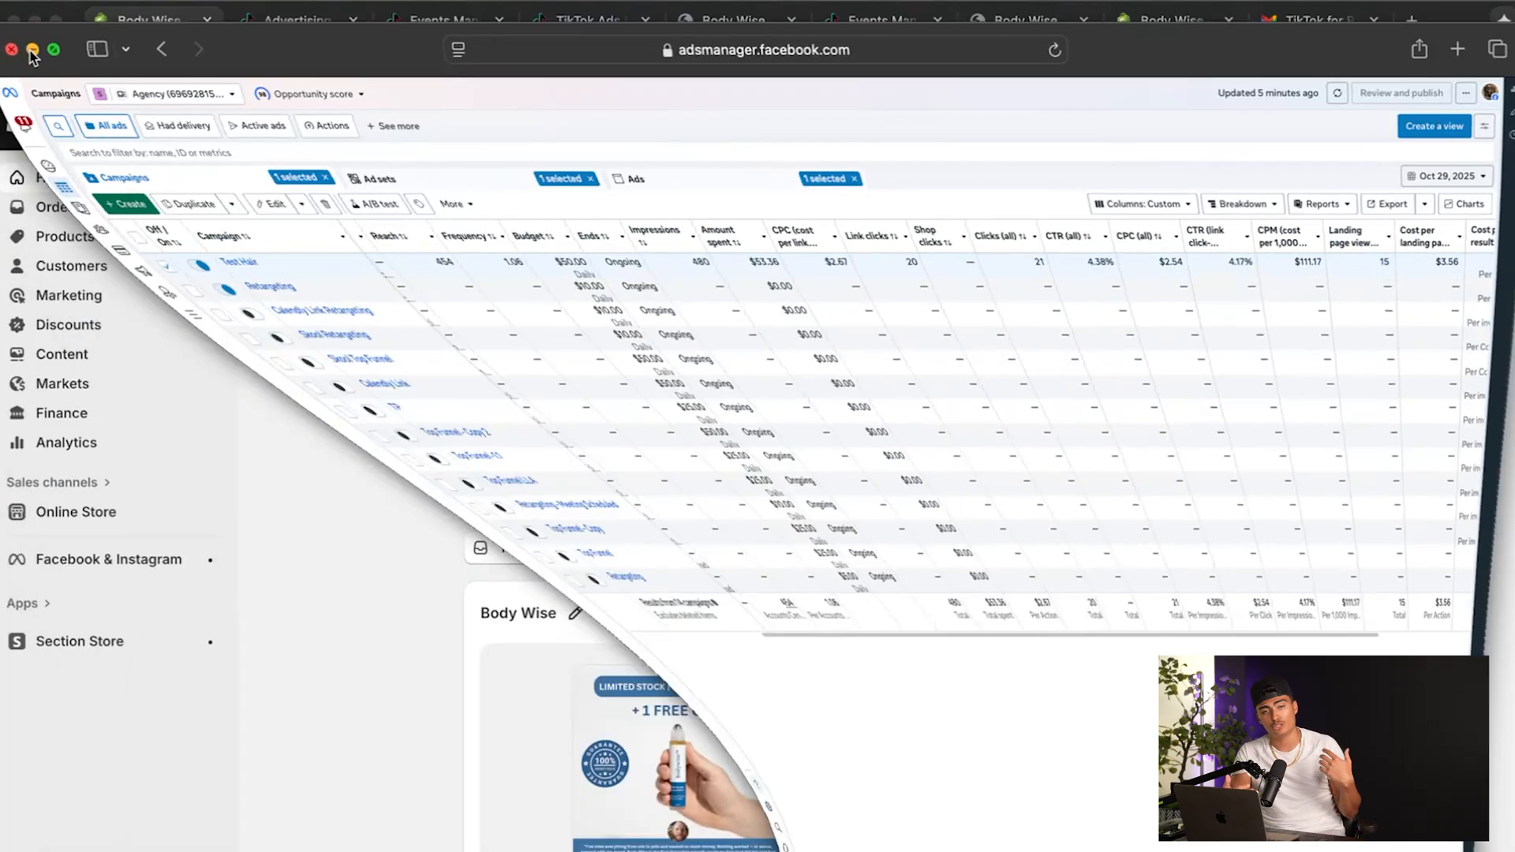